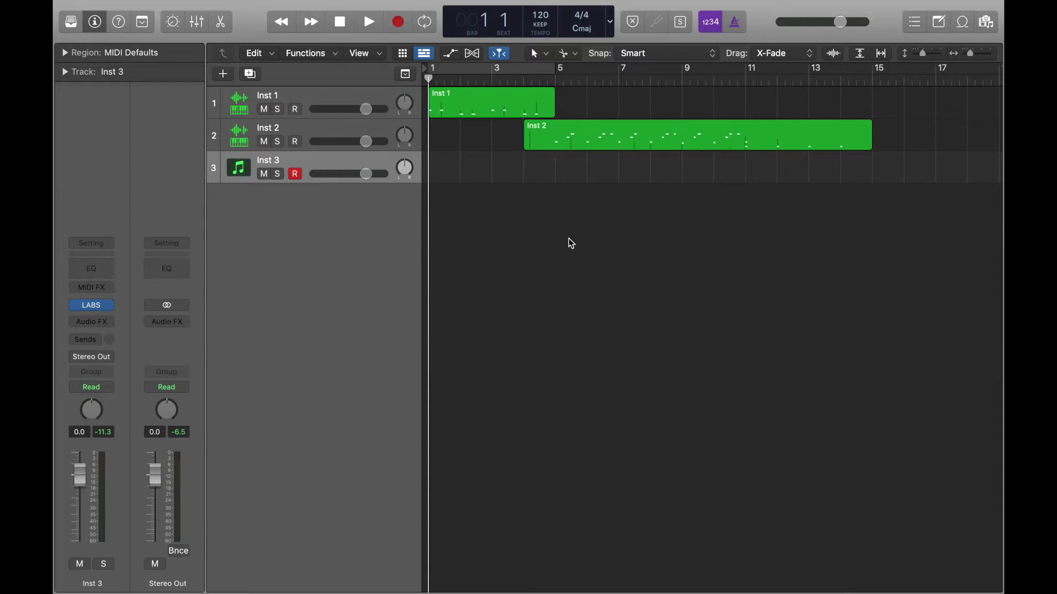
Switch to the Finder folder of WAV samples and clear the file selection.
{"action": "key", "text": "super+Tab"}
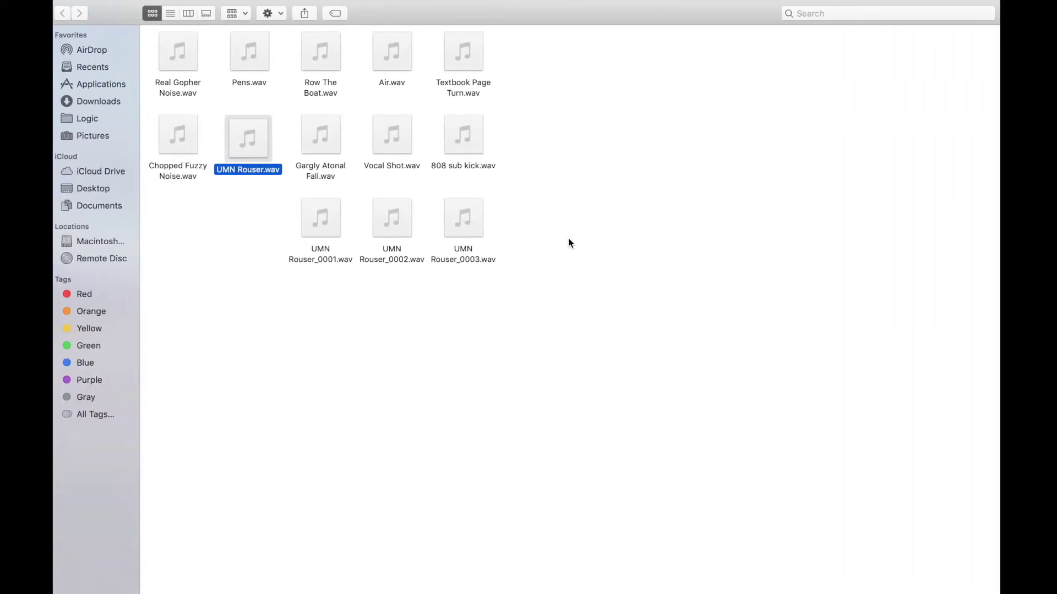
{"action": "mouse_move", "coordinate": [559, 159]}
{"action": "left_mouse_down"}
{"action": "mouse_move", "coordinate": [342, 160]}
{"action": "mouse_move", "coordinate": [208, 88]}
{"action": "mouse_move", "coordinate": [151, 80]}
{"action": "mouse_move", "coordinate": [576, 167]}
{"action": "left_mouse_up"}
{"action": "left_click_drag", "start_coordinate": [541, 234], "coordinate": [511, 220]}
{"action": "key", "text": "super+Tab"}
{"action": "key", "text": "super+Tab"}
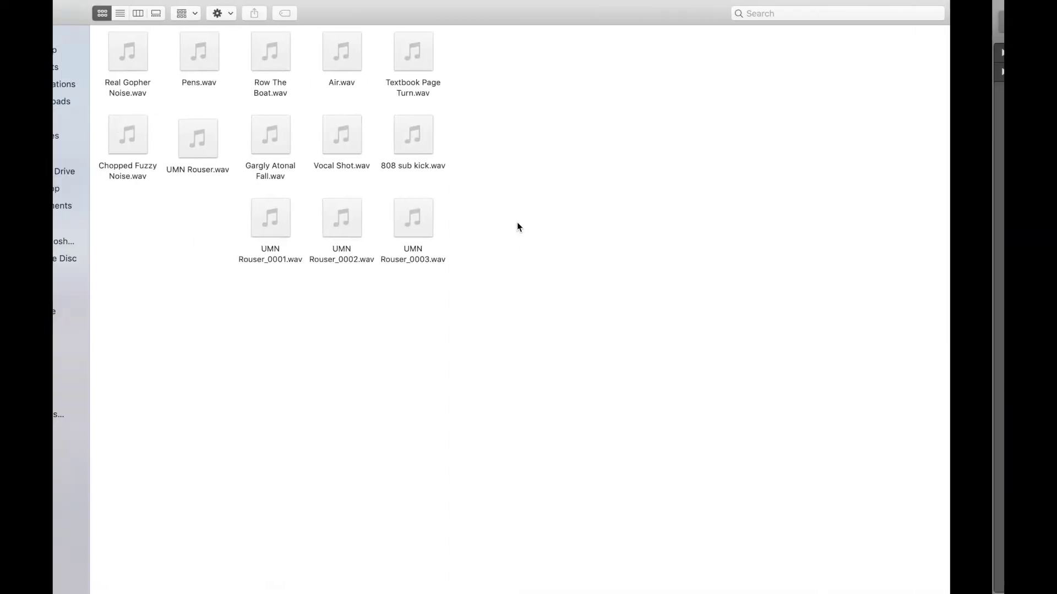
Go through the samples Real Gopher Noise, Pens, Row The Boat, Air and Textbook Page Turn, selecting each WAV file in turn.
{"action": "mouse_move", "coordinate": [267, 54]}
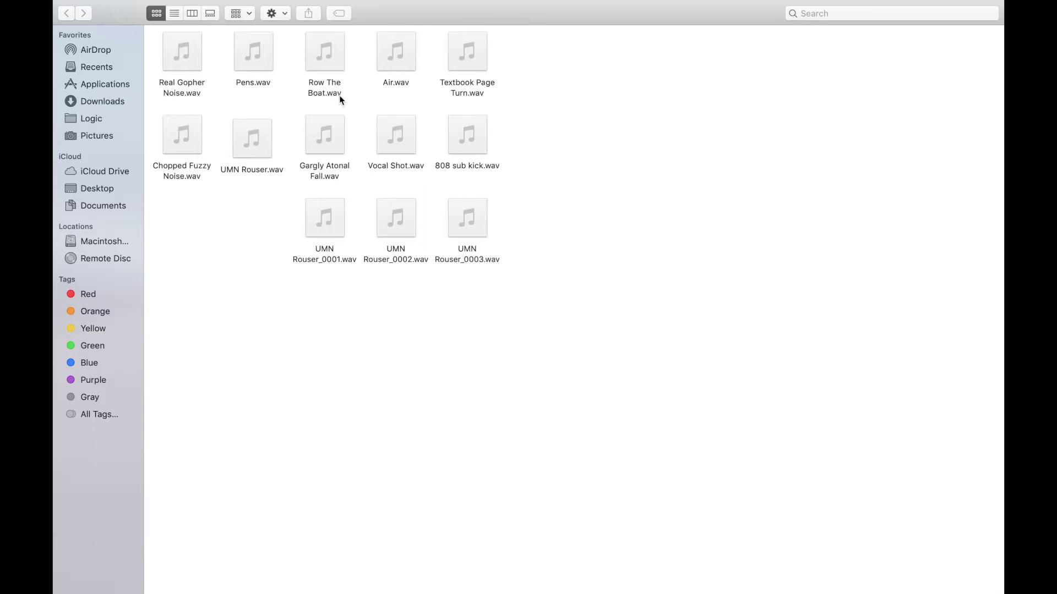
{"action": "mouse_move", "coordinate": [196, 70]}
{"action": "left_click", "coordinate": [195, 70]}
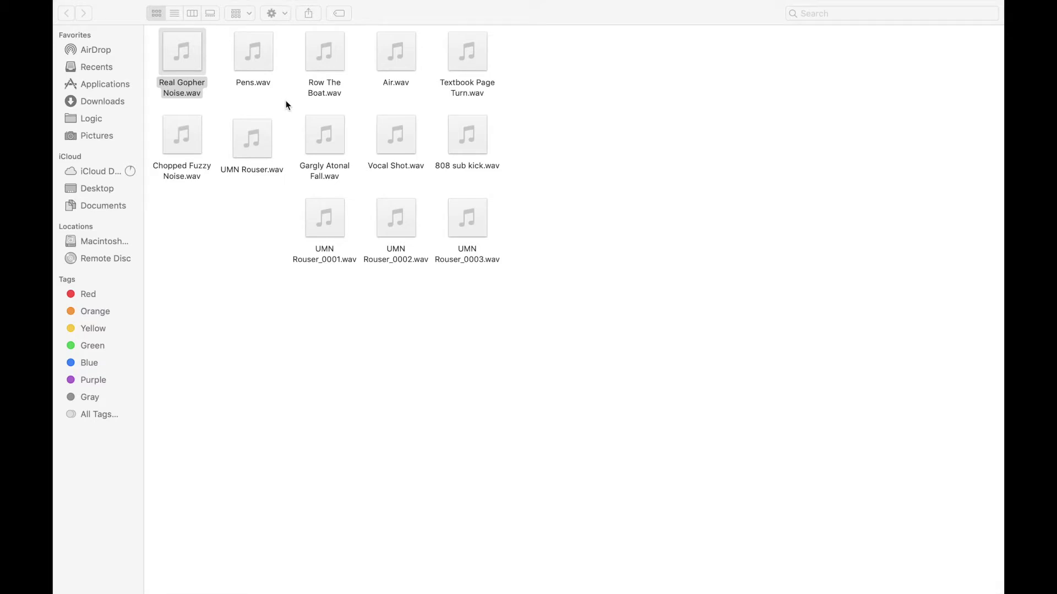
{"action": "left_click", "coordinate": [270, 62]}
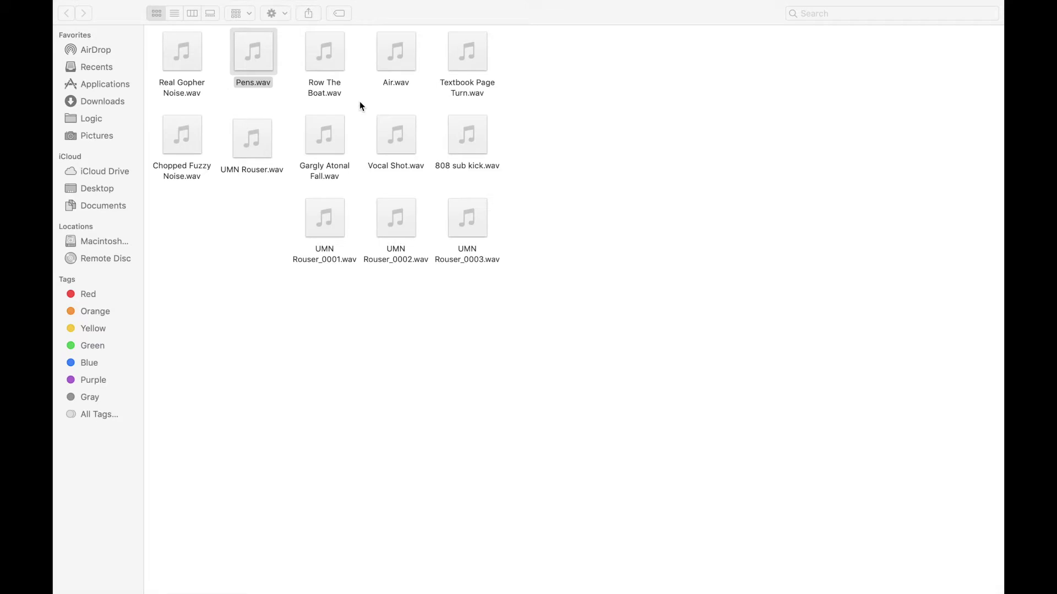
{"action": "left_click", "coordinate": [338, 70]}
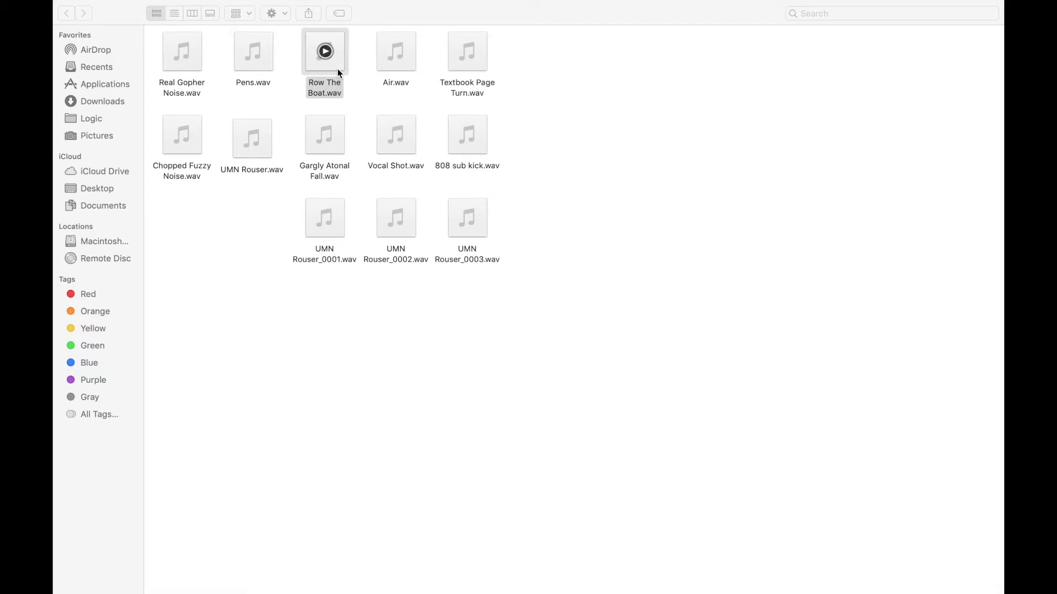
{"action": "mouse_move", "coordinate": [389, 68]}
{"action": "left_click", "coordinate": [389, 68]}
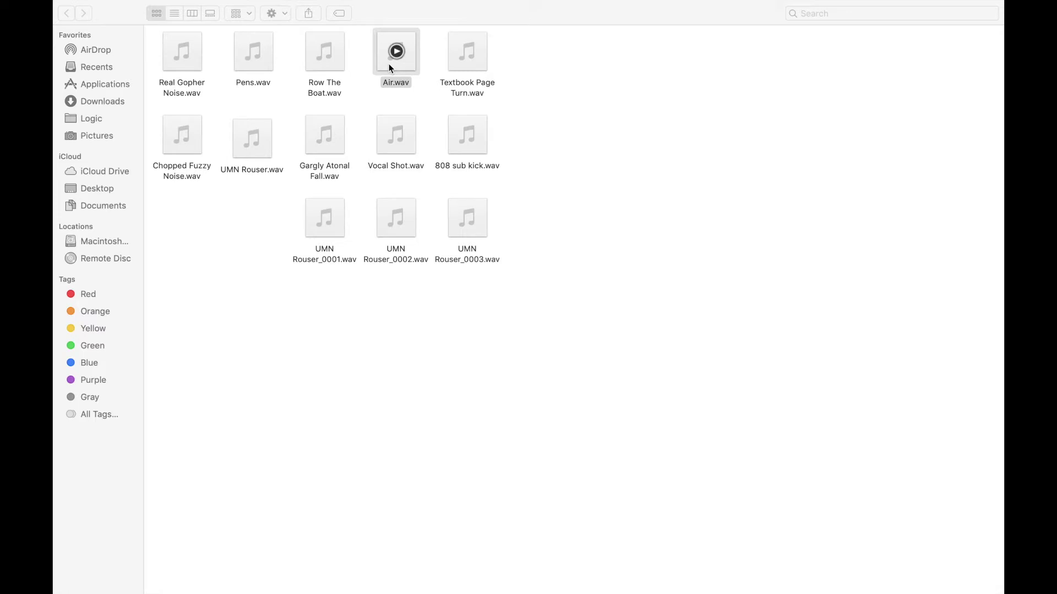
{"action": "left_click", "coordinate": [463, 64]}
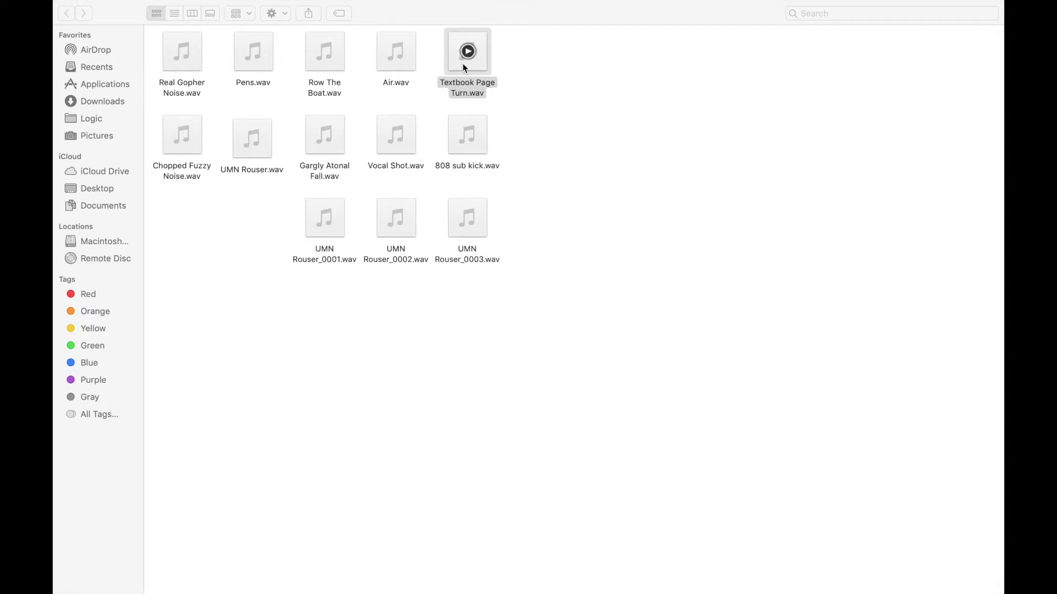
Go through the second-row samples Chopped Fuzzy Noise, UMN Rouser, Gargly Atonal Fall, Vocal Shot and 808 sub kick, selecting each in turn.
{"action": "mouse_move", "coordinate": [193, 153]}
{"action": "left_click", "coordinate": [193, 151]}
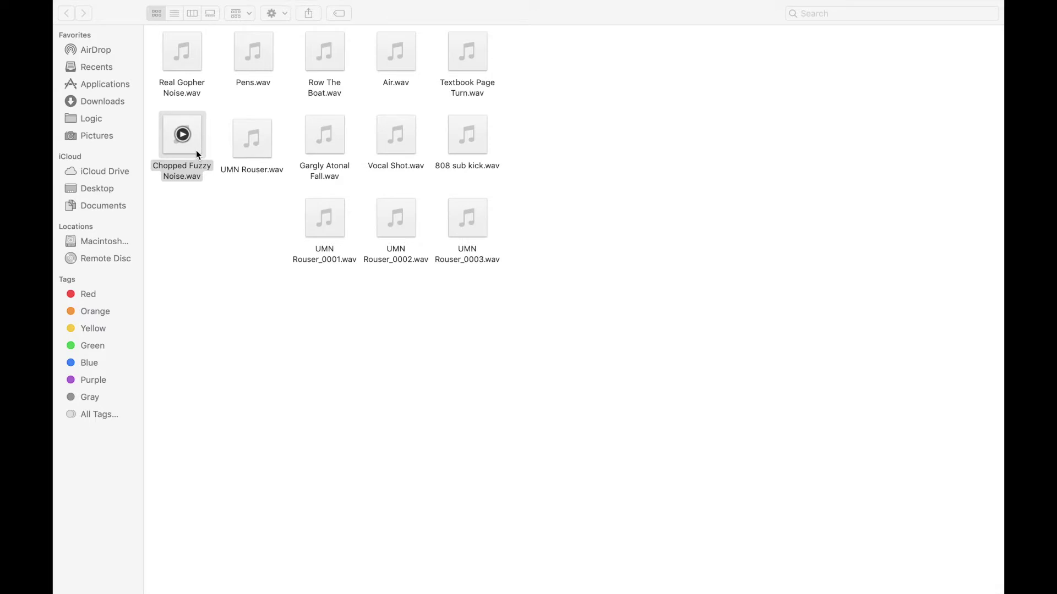
{"action": "left_click", "coordinate": [239, 157]}
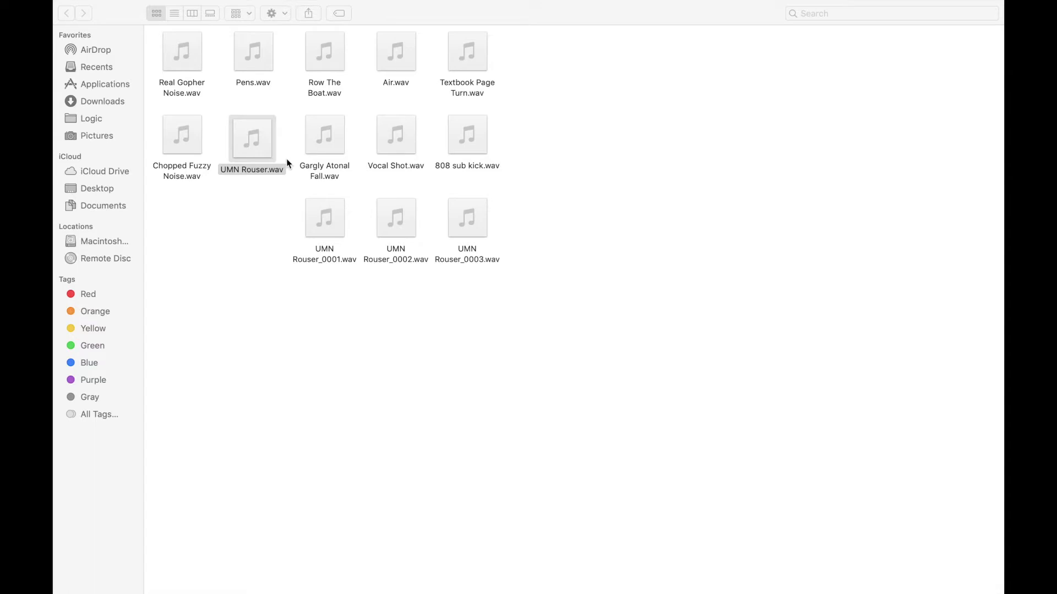
{"action": "mouse_move", "coordinate": [310, 146]}
{"action": "left_click", "coordinate": [310, 148]}
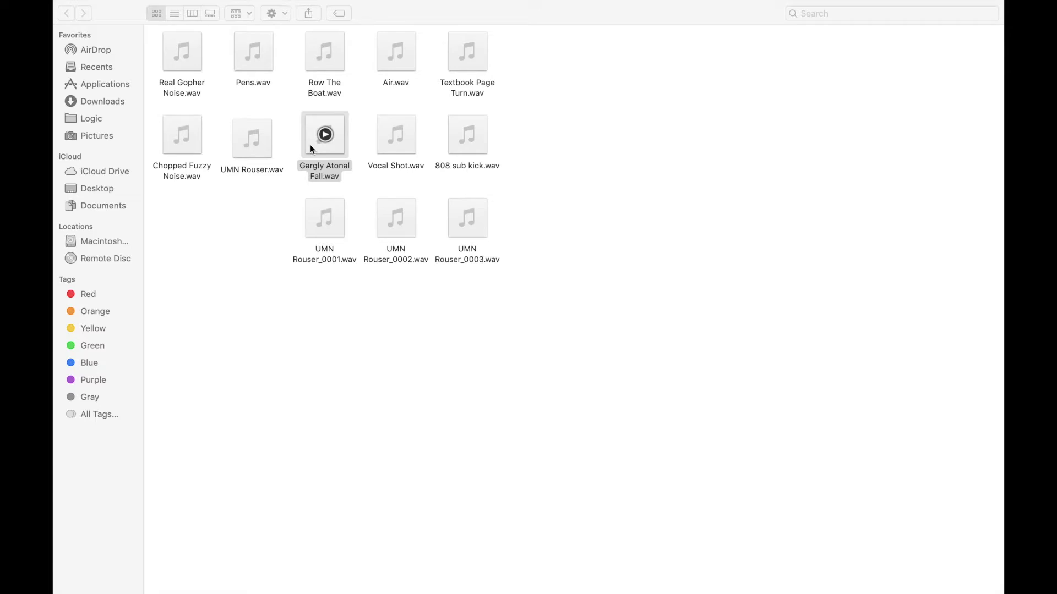
{"action": "mouse_move", "coordinate": [390, 150]}
{"action": "left_click", "coordinate": [390, 150]}
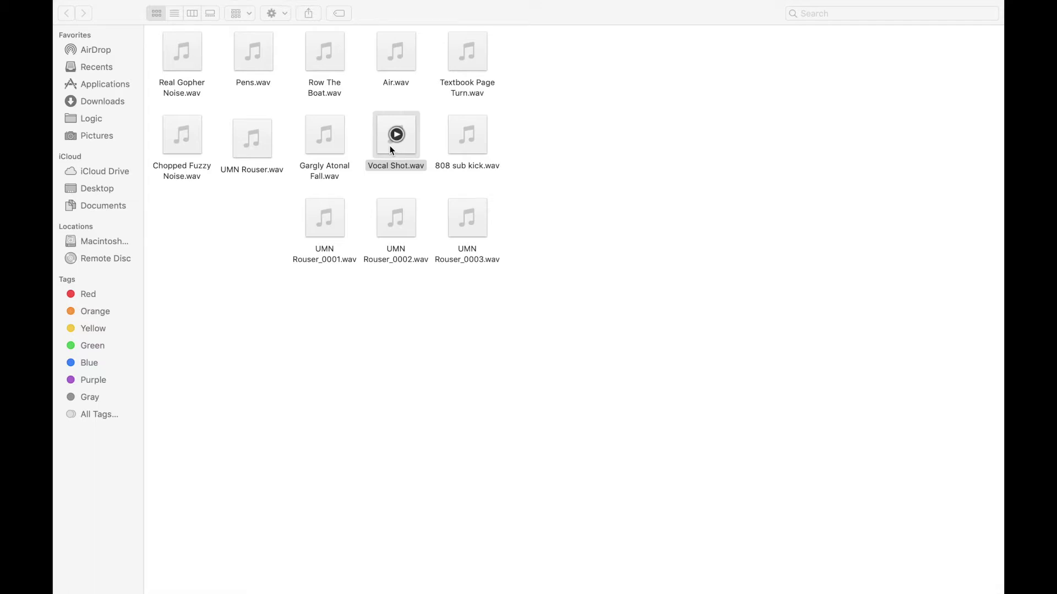
{"action": "left_click", "coordinate": [456, 146]}
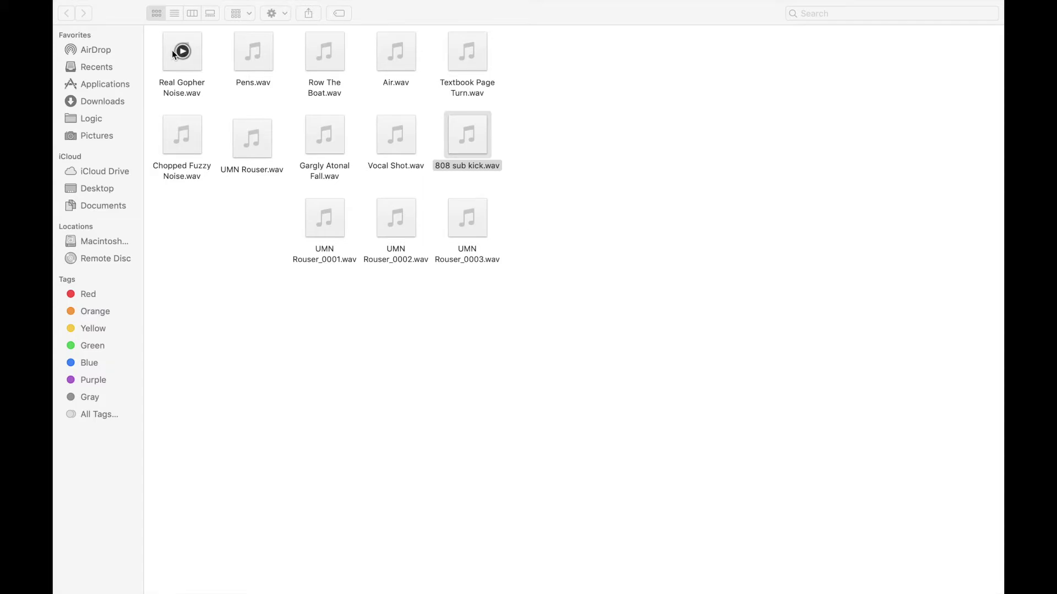
Remove the full-screen Finder space and switch to the Logic Pro X project.
{"action": "key", "text": "ctrl+Up"}
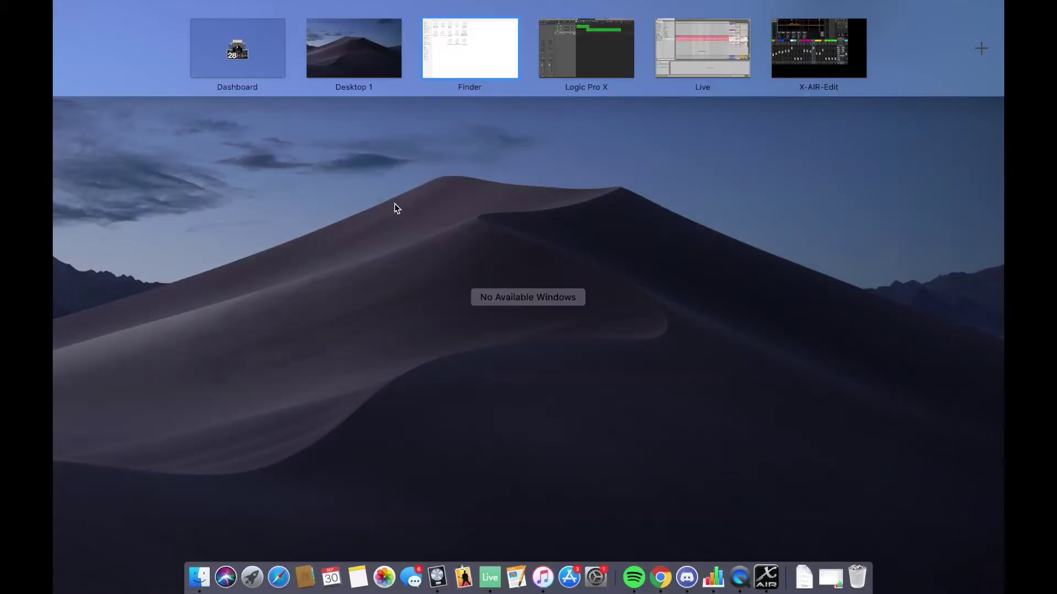
{"action": "left_click", "coordinate": [423, 21]}
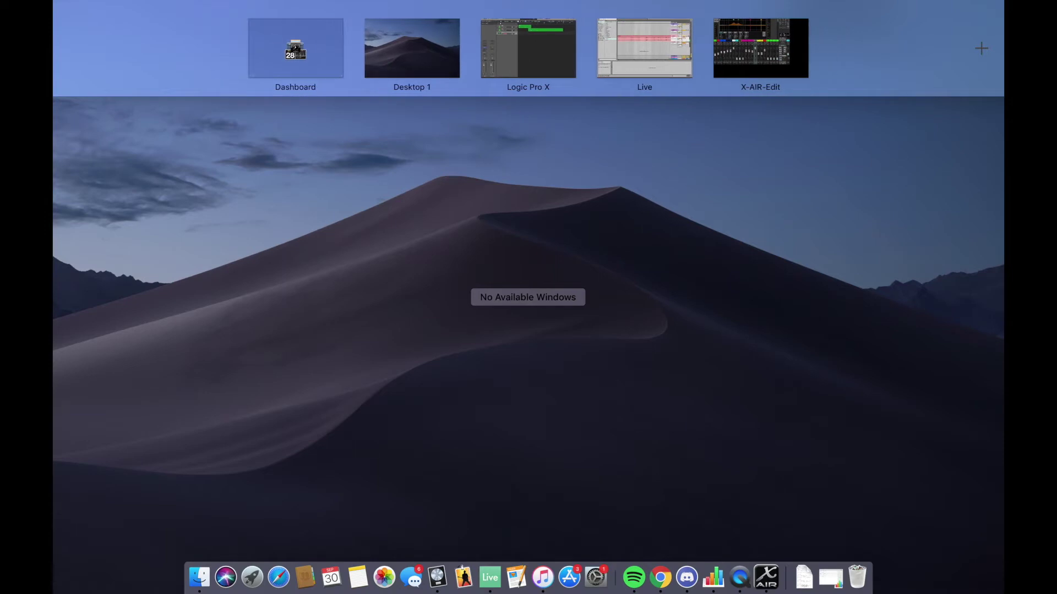
{"action": "left_click", "coordinate": [542, 70]}
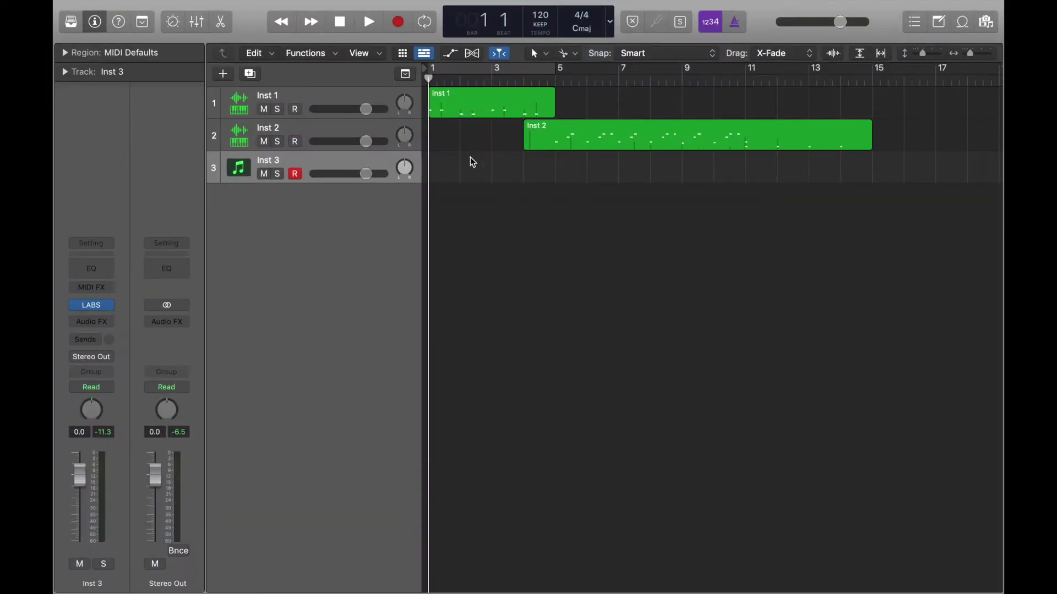
{"action": "scroll", "coordinate": [449, 165], "scroll_direction": "left", "scroll_amount": 2}
Open the Quick Sampler of the Inst 1 track and bypass the track's Space Designer reverb.
{"action": "left_click", "coordinate": [361, 97]}
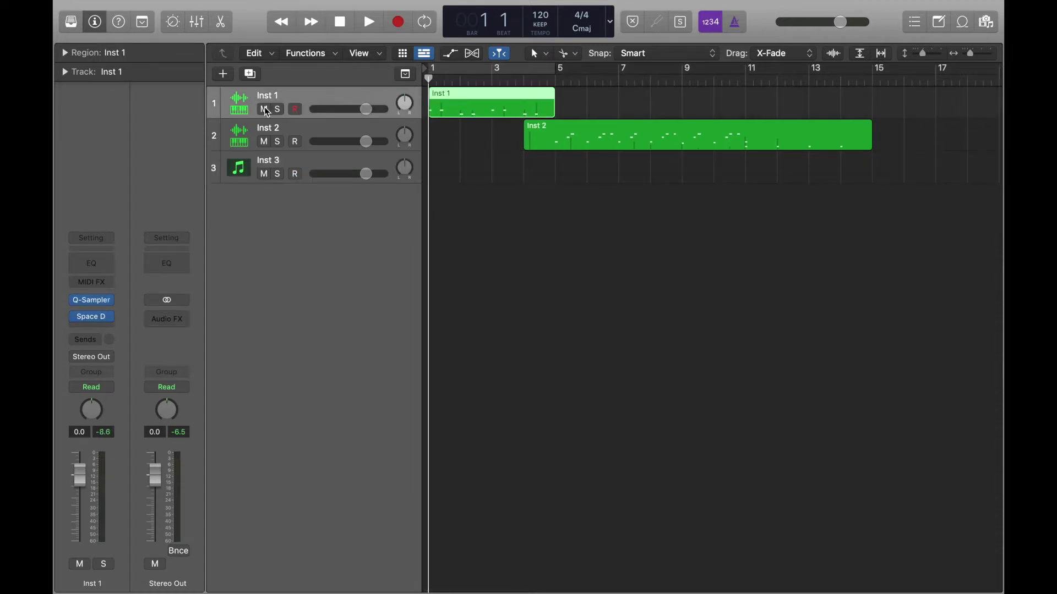
{"action": "left_click", "coordinate": [93, 303]}
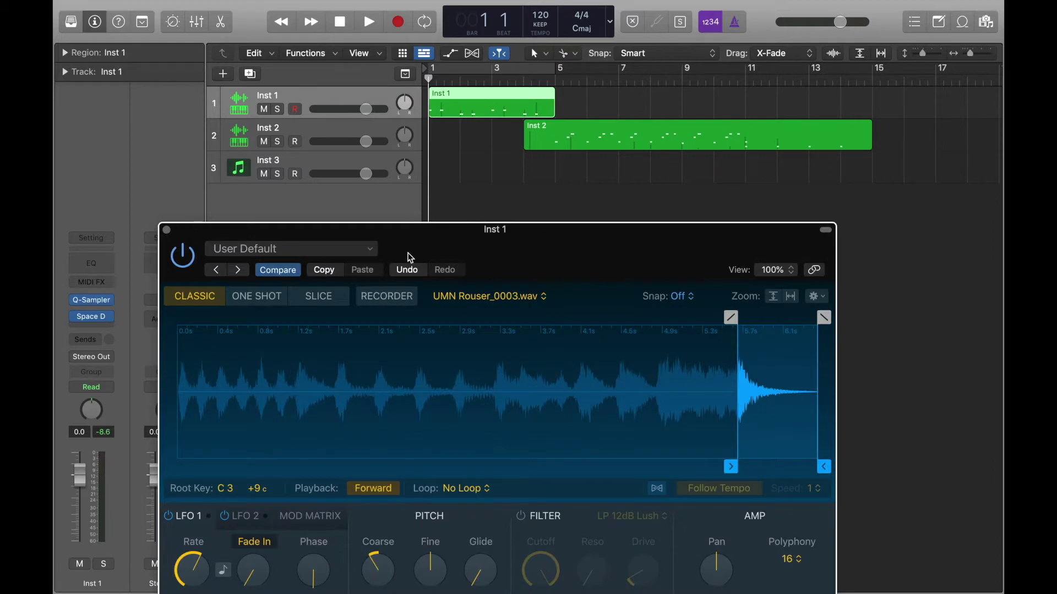
{"action": "left_click_drag", "start_coordinate": [456, 229], "coordinate": [509, 68]}
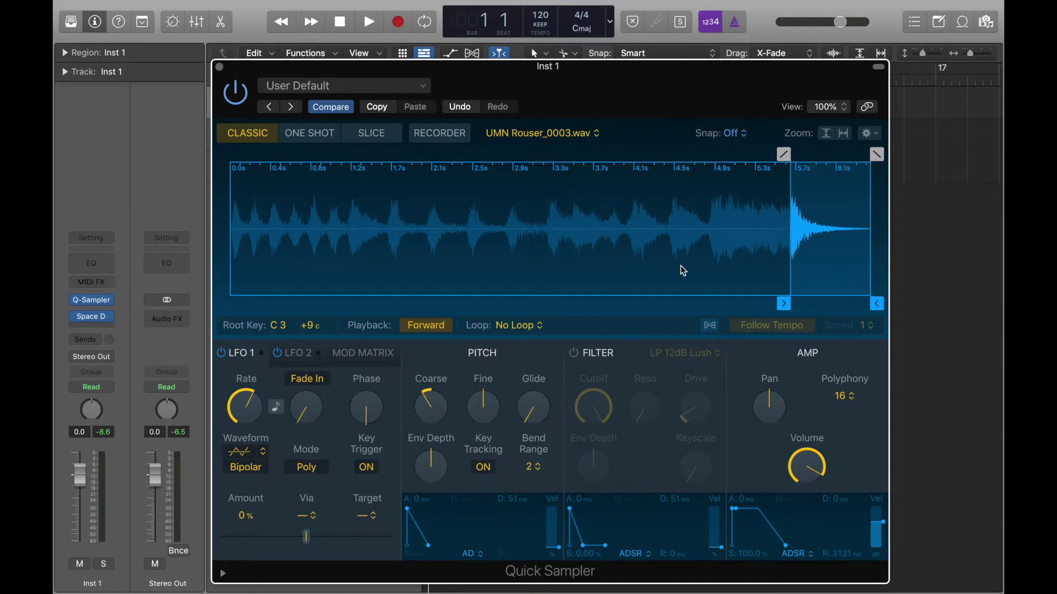
{"action": "mouse_move", "coordinate": [785, 302]}
{"action": "left_click", "coordinate": [819, 254]}
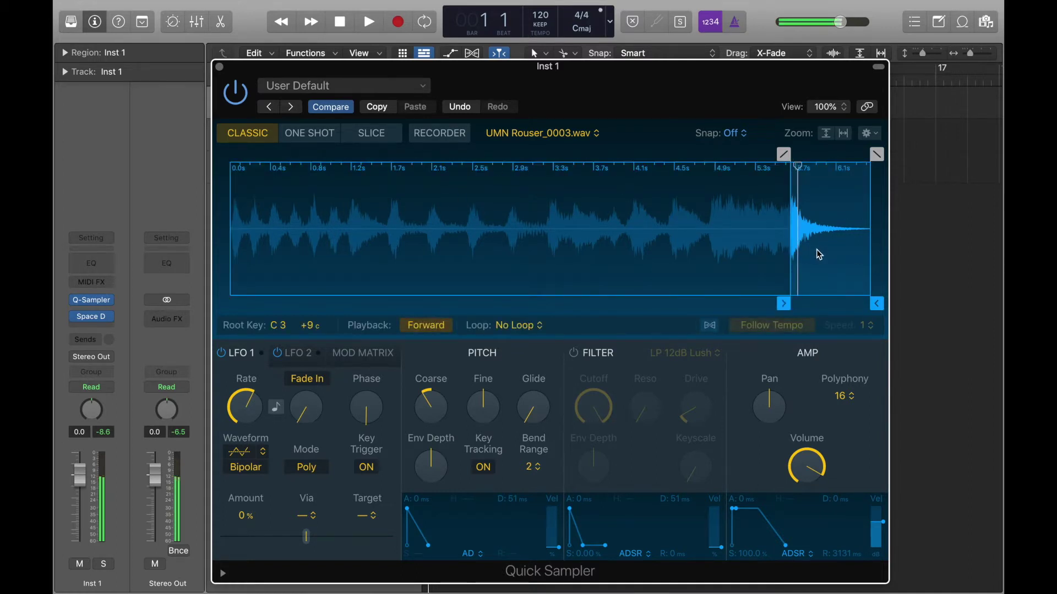
{"action": "mouse_move", "coordinate": [80, 319]}
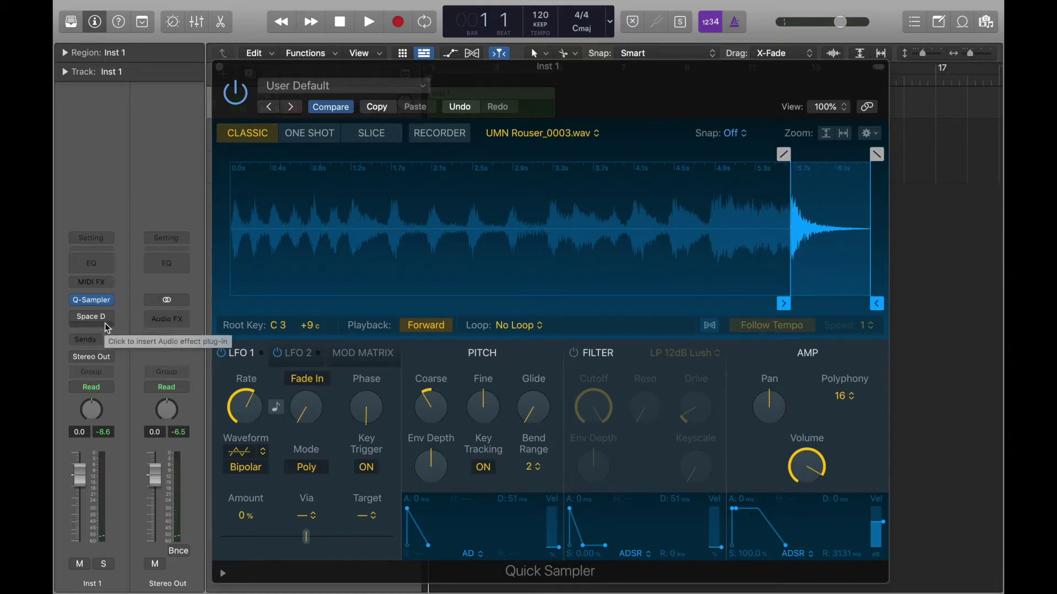
{"action": "mouse_move", "coordinate": [104, 306]}
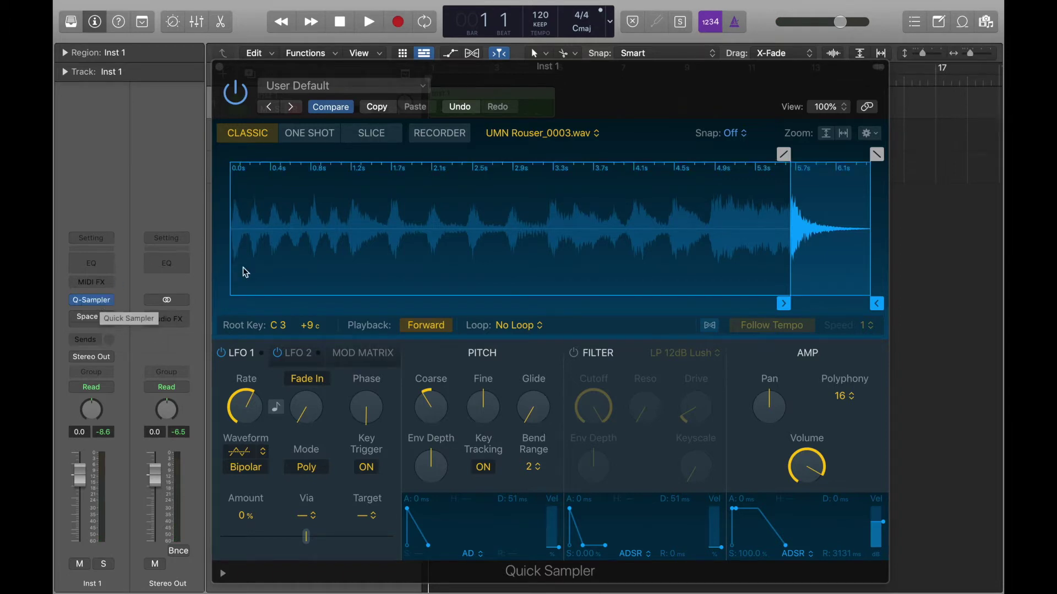
Uncover the tracks, open the Inst 1 region in the Piano Roll and close the Quick Sampler window.
{"action": "left_click_drag", "start_coordinate": [544, 70], "coordinate": [654, 50]}
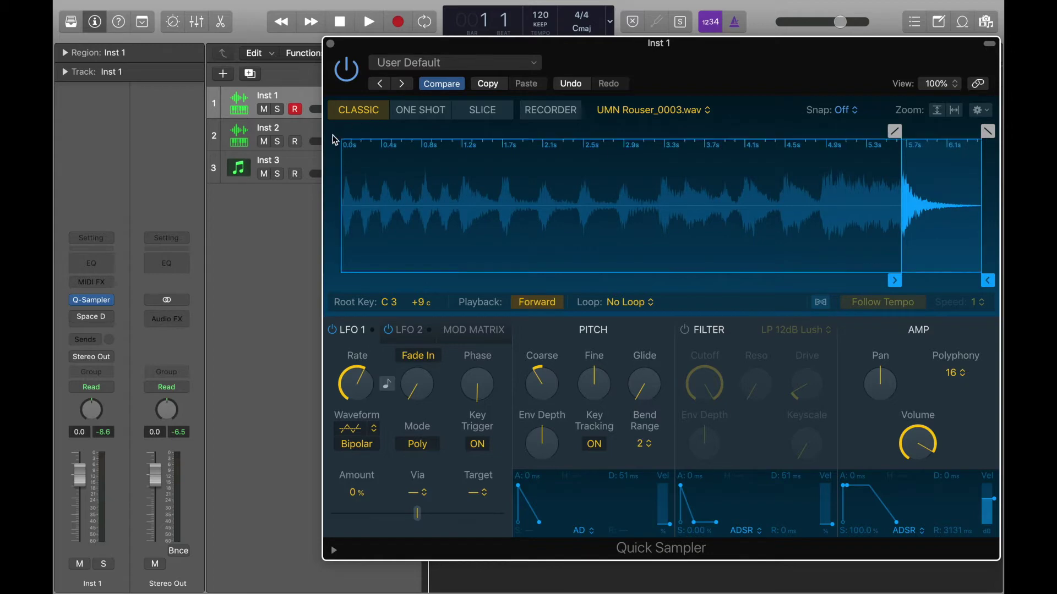
{"action": "left_click_drag", "start_coordinate": [520, 53], "coordinate": [458, 305]}
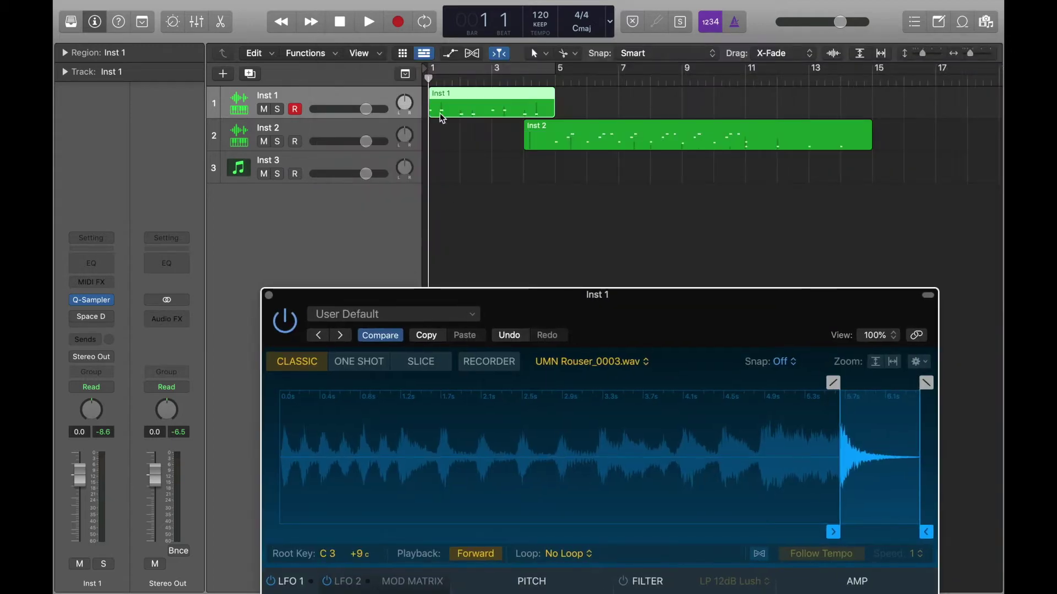
{"action": "double_click", "coordinate": [460, 92]}
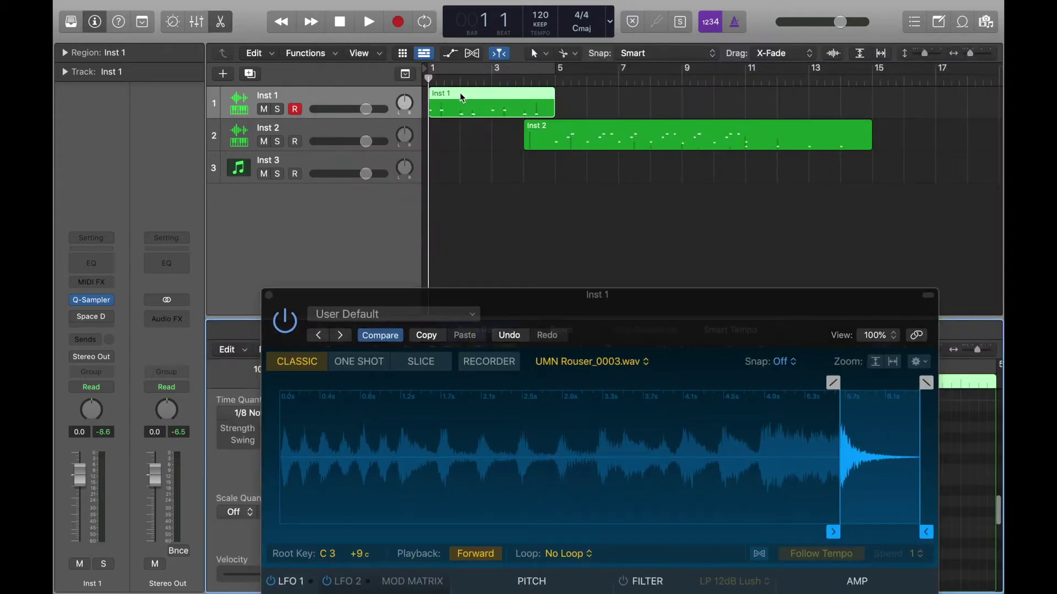
{"action": "left_click", "coordinate": [270, 295]}
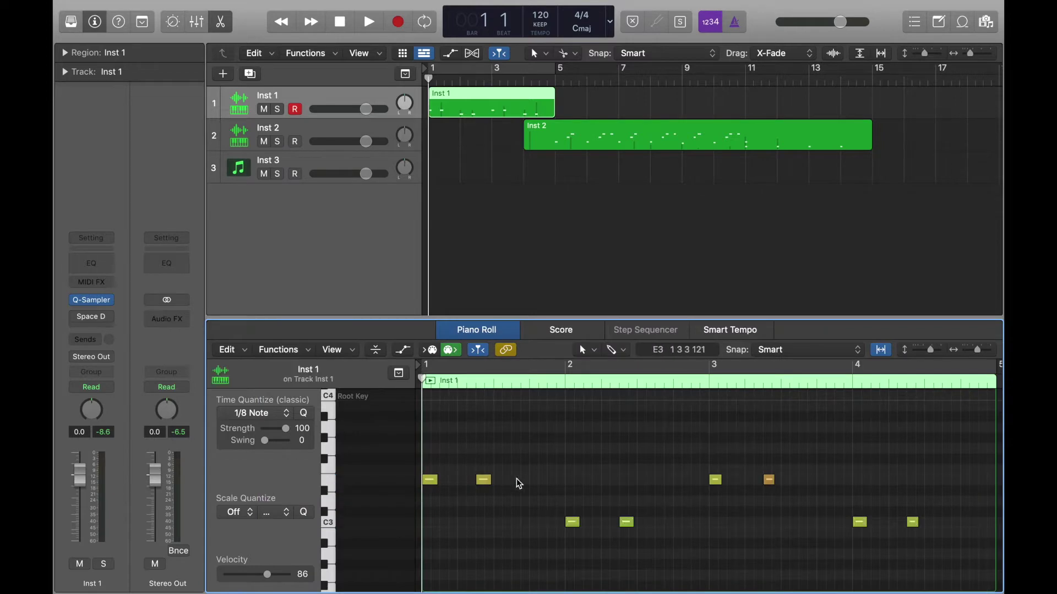
Add a trial E3 note at 1 3 4 1 in the Inst 1 region's Piano Roll and delete it.
{"action": "key", "text": "x"}
{"action": "key", "text": "x"}
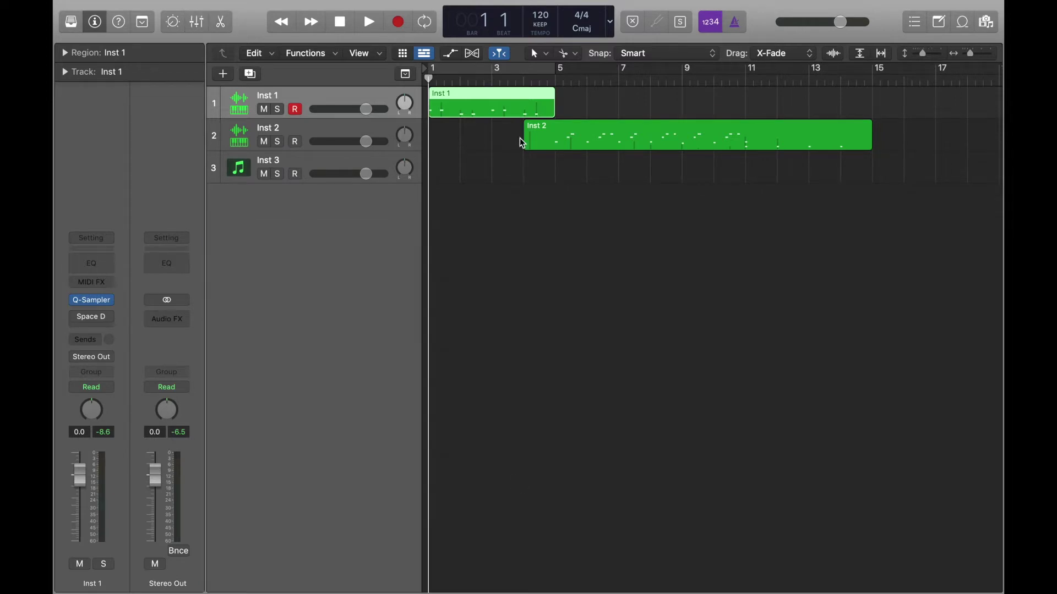
{"action": "double_click", "coordinate": [501, 112]}
{"action": "left_click", "coordinate": [524, 480], "text": "super"}
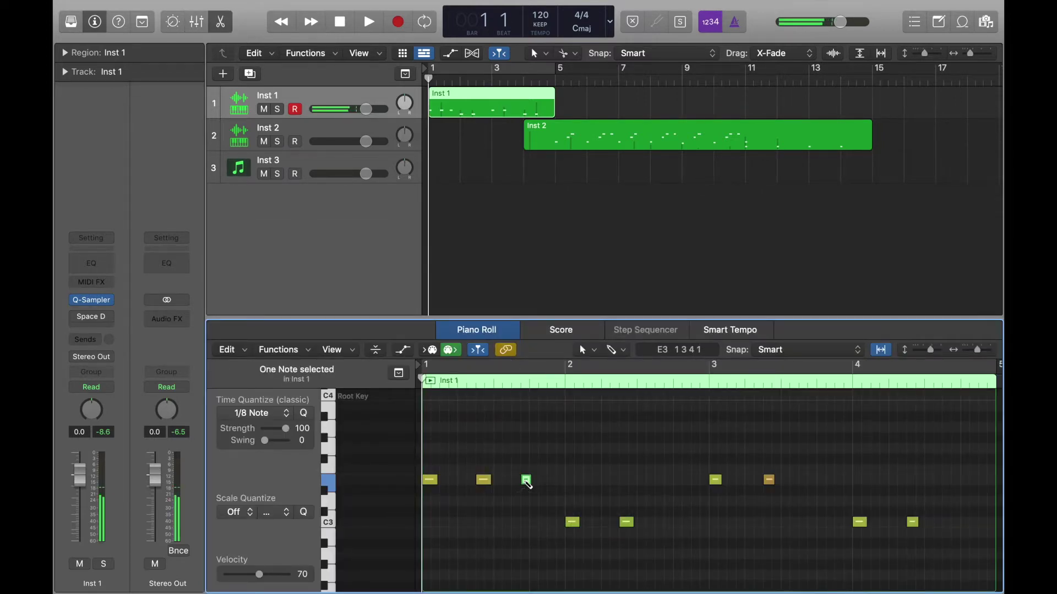
{"action": "key", "text": "BackSpace"}
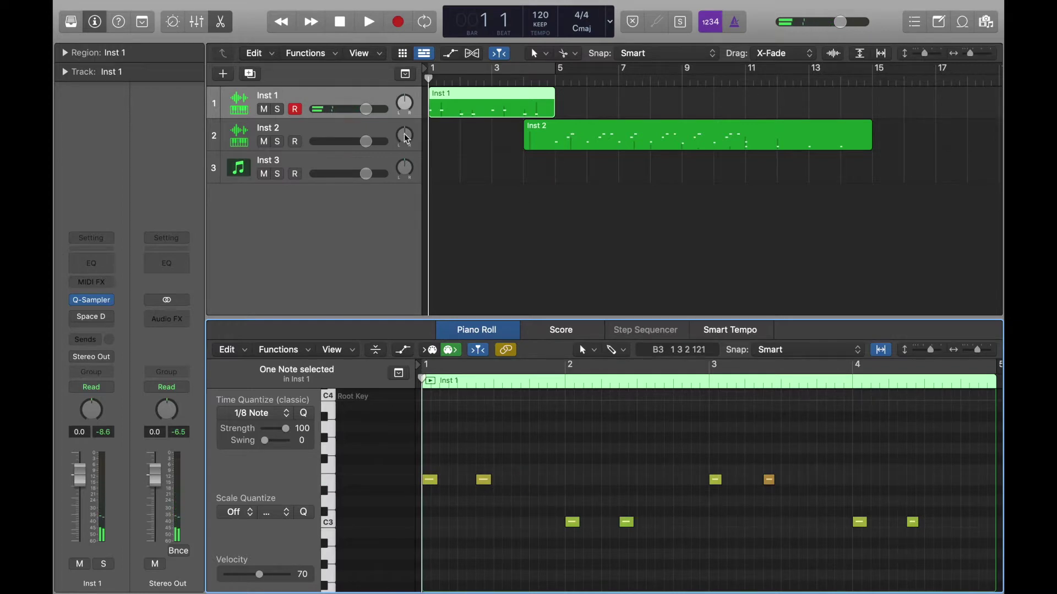
Reopen the Quick Sampler of the Inst 1 track and reposition its window below the track regions.
{"action": "mouse_move", "coordinate": [89, 307]}
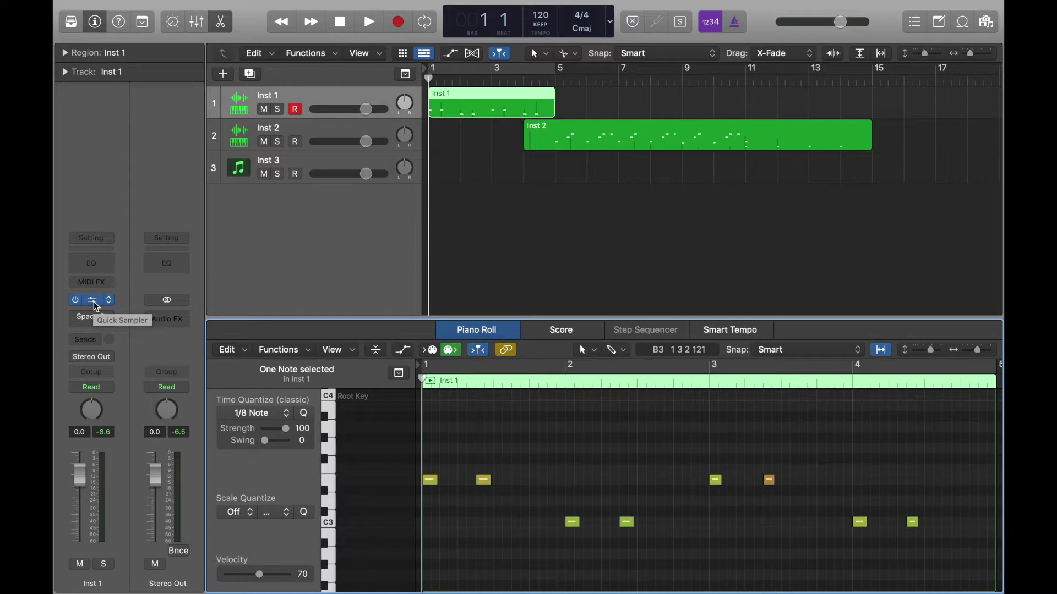
{"action": "left_click", "coordinate": [93, 302]}
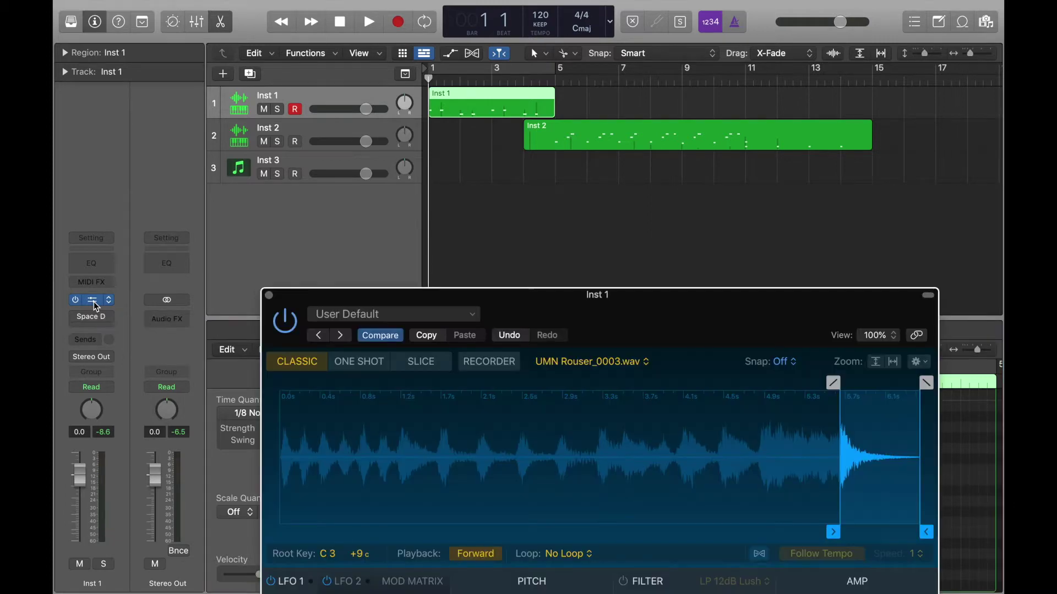
{"action": "left_click_drag", "start_coordinate": [612, 297], "coordinate": [658, 223]}
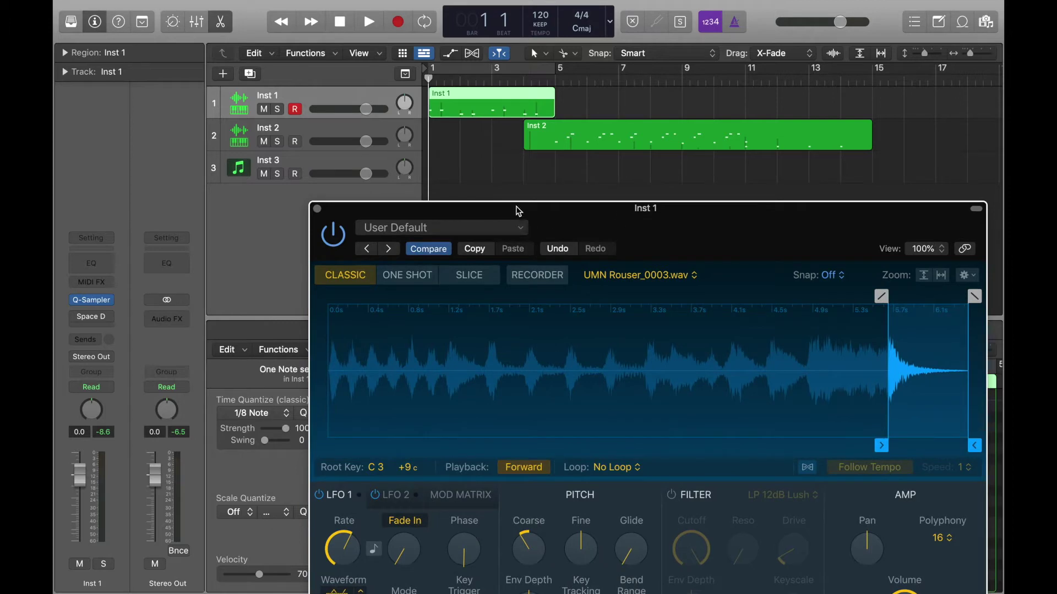
Open Space Designer on the Inst 1 track and switch the reverb back on.
{"action": "left_click", "coordinate": [333, 106]}
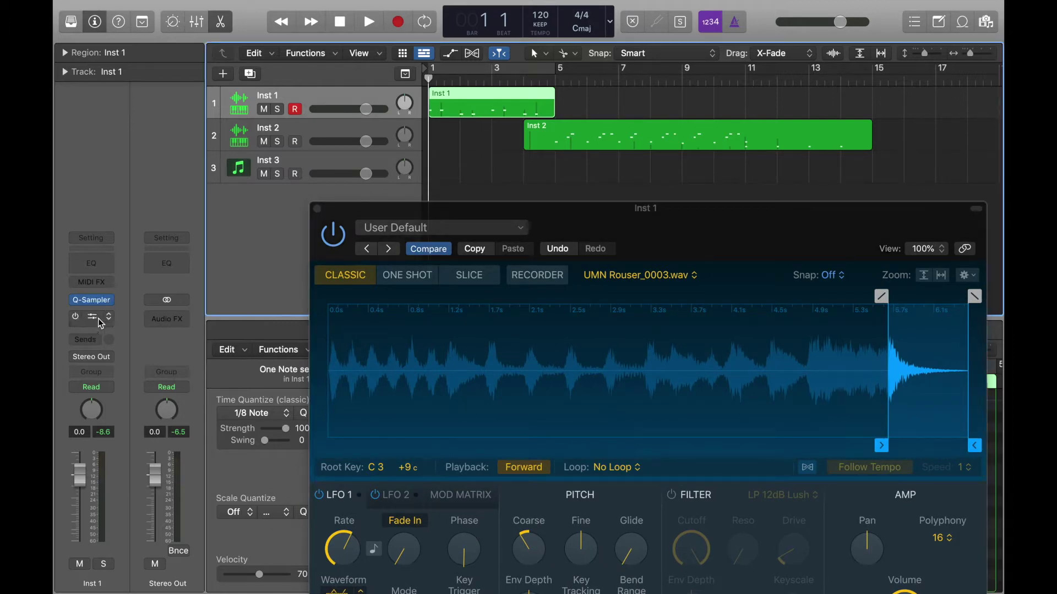
{"action": "left_click", "coordinate": [97, 318]}
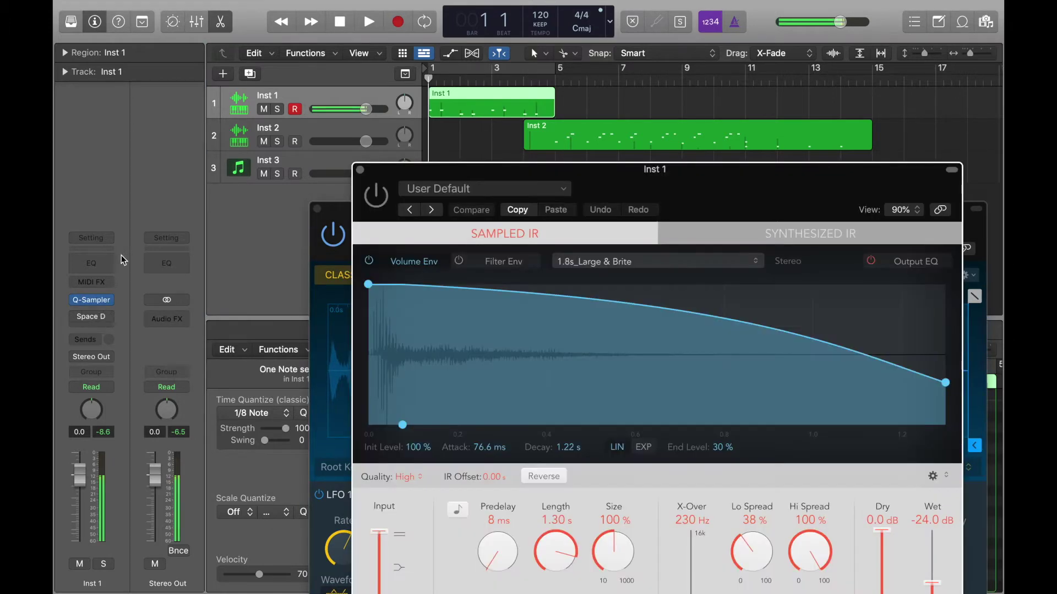
{"action": "left_click", "coordinate": [77, 318]}
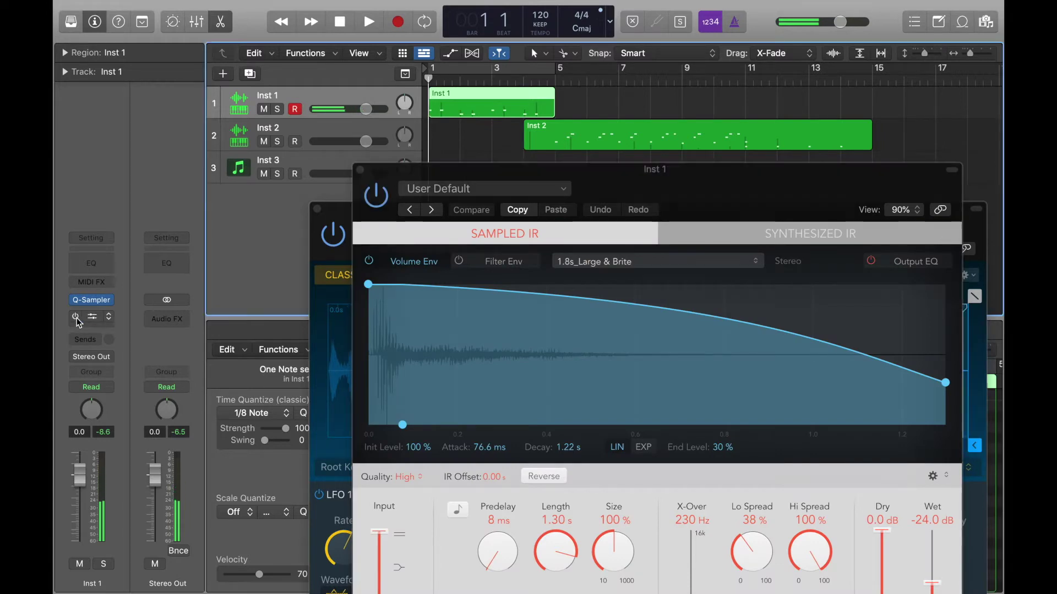
Close the Space Designer and Quick Sampler windows of Inst 1 and open the Quick Sampler of the Inst 2 track.
{"action": "left_click", "coordinate": [361, 171]}
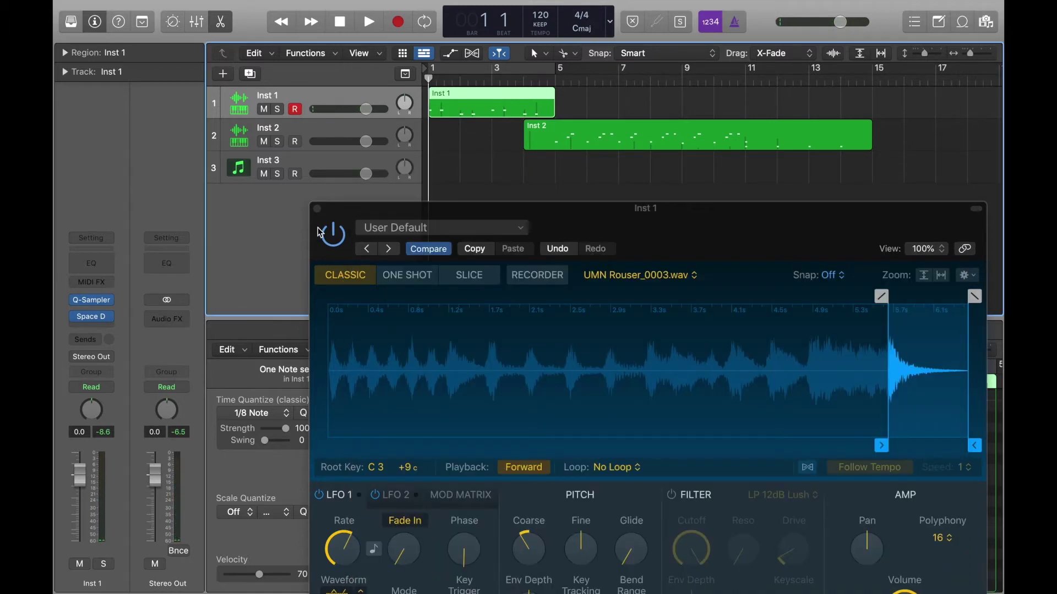
{"action": "left_click", "coordinate": [317, 210]}
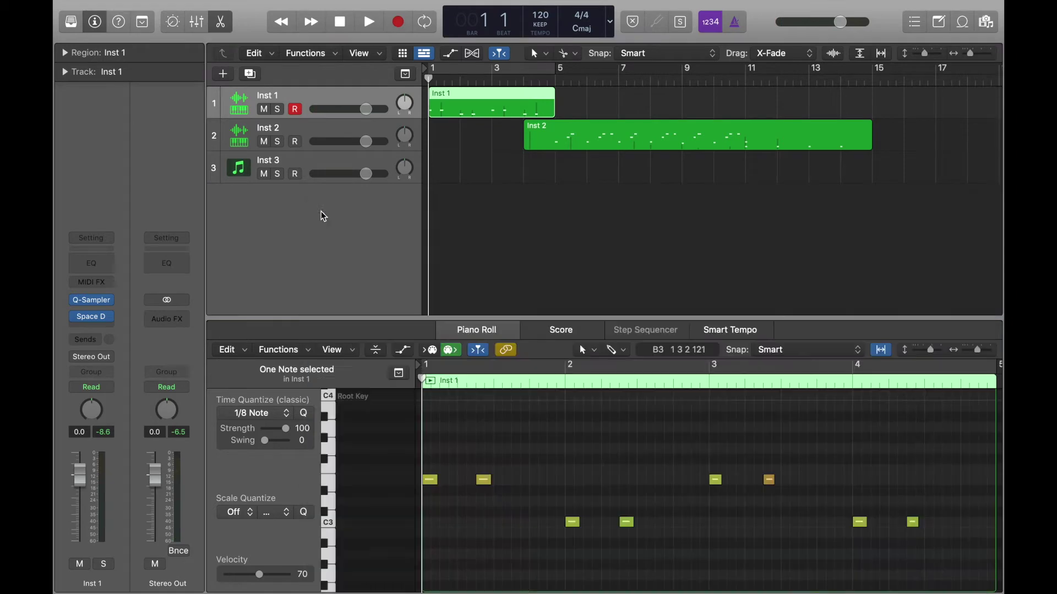
{"action": "left_click", "coordinate": [325, 135]}
{"action": "left_click", "coordinate": [92, 305]}
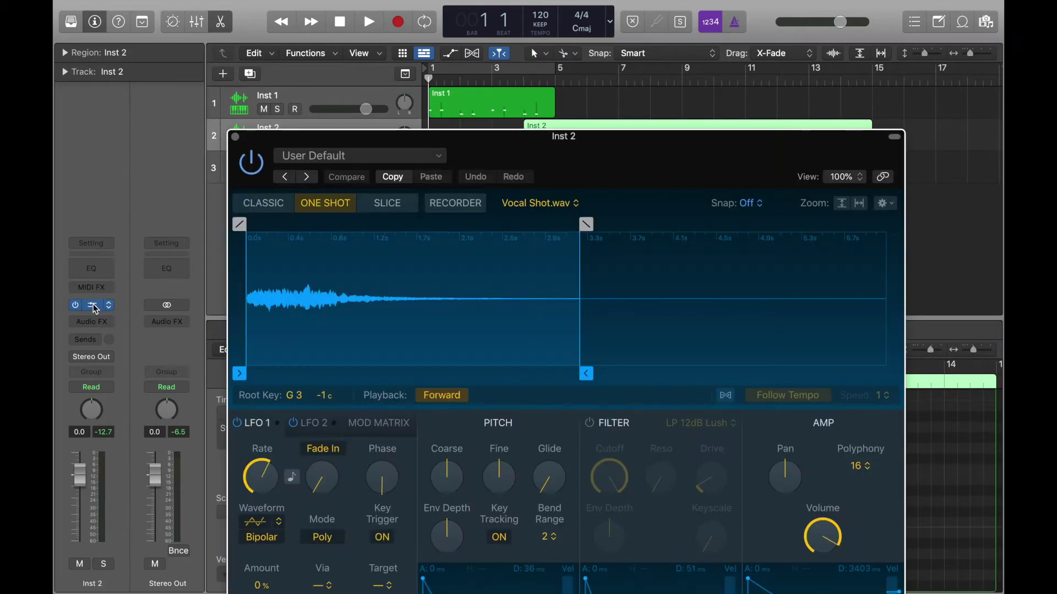
Audition the Vocal Shot.wav sample repeatedly in the Inst 2 Quick Sampler and close its window.
{"action": "left_click", "coordinate": [261, 307]}
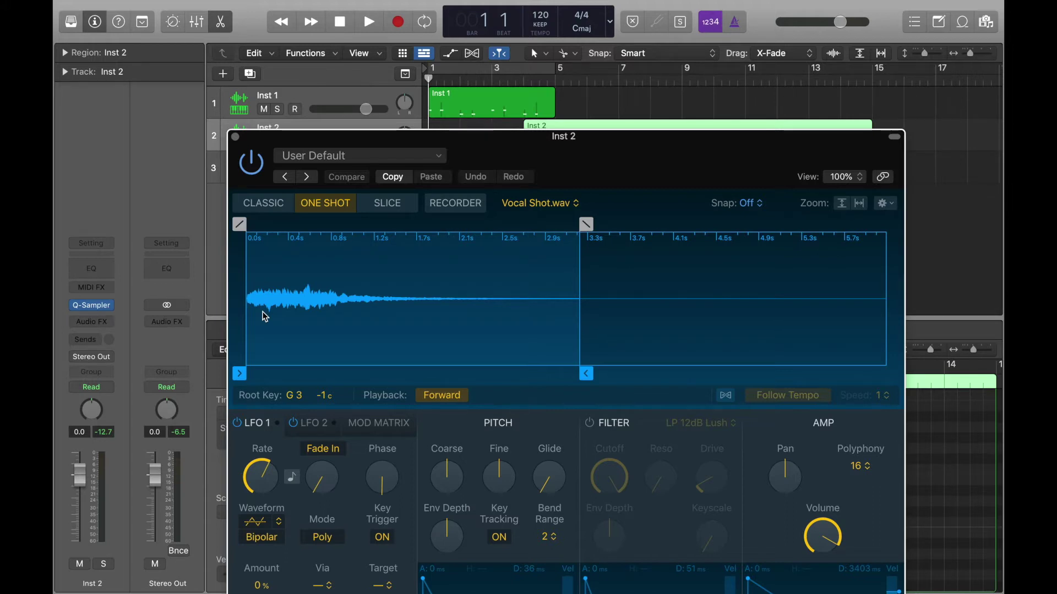
{"action": "left_click", "coordinate": [266, 317]}
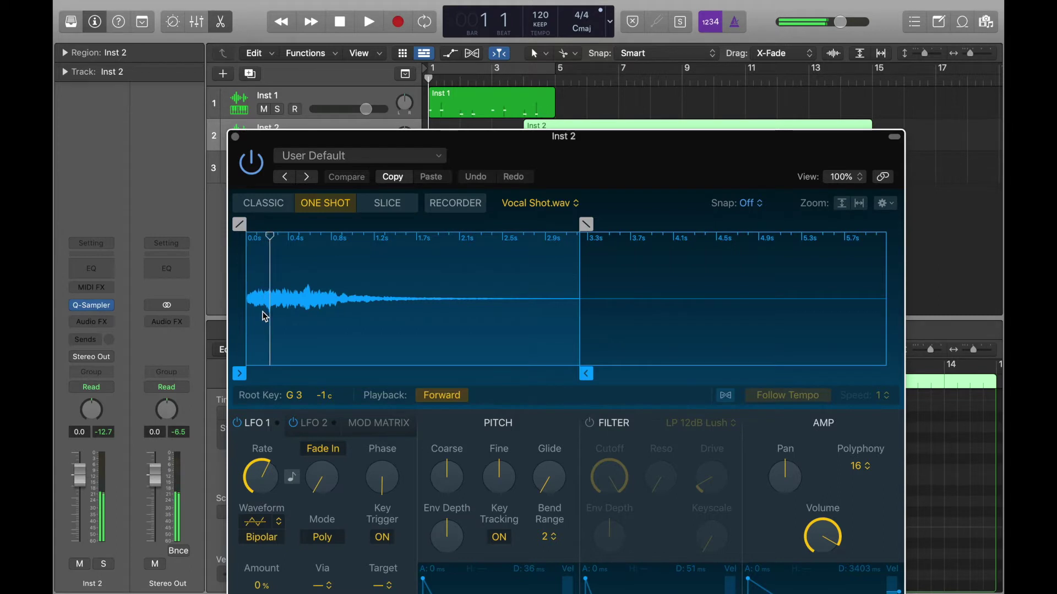
{"action": "left_click", "coordinate": [265, 317]}
{"action": "left_click", "coordinate": [265, 317]}
{"action": "left_click", "coordinate": [265, 317]}
{"action": "left_click", "coordinate": [266, 317]}
{"action": "left_click", "coordinate": [265, 317]}
{"action": "left_click", "coordinate": [266, 317]}
{"action": "left_click", "coordinate": [266, 317]}
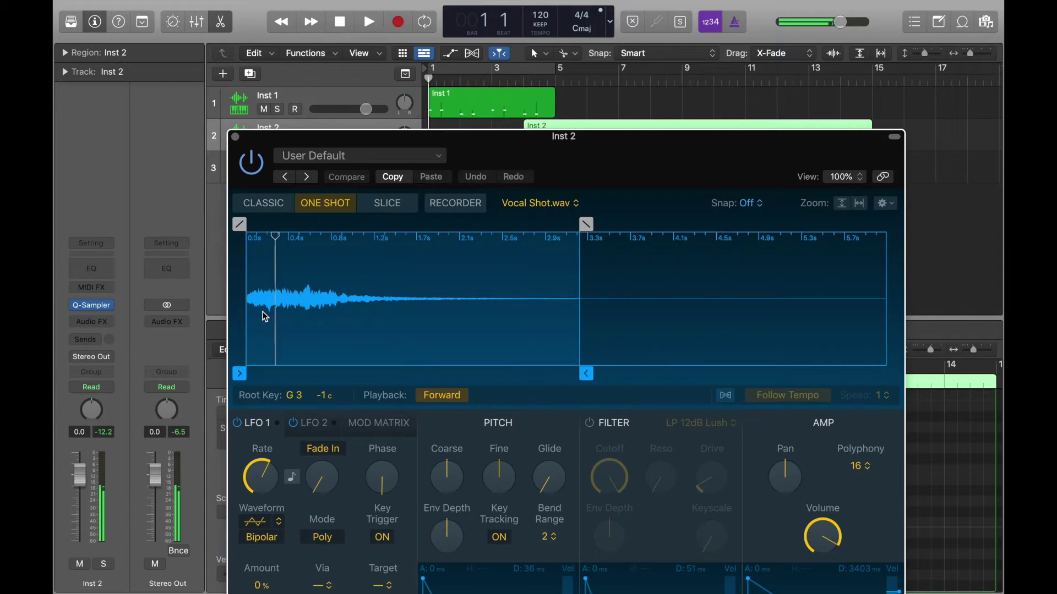
{"action": "left_click", "coordinate": [266, 317]}
{"action": "left_click", "coordinate": [265, 317]}
{"action": "left_click", "coordinate": [266, 317]}
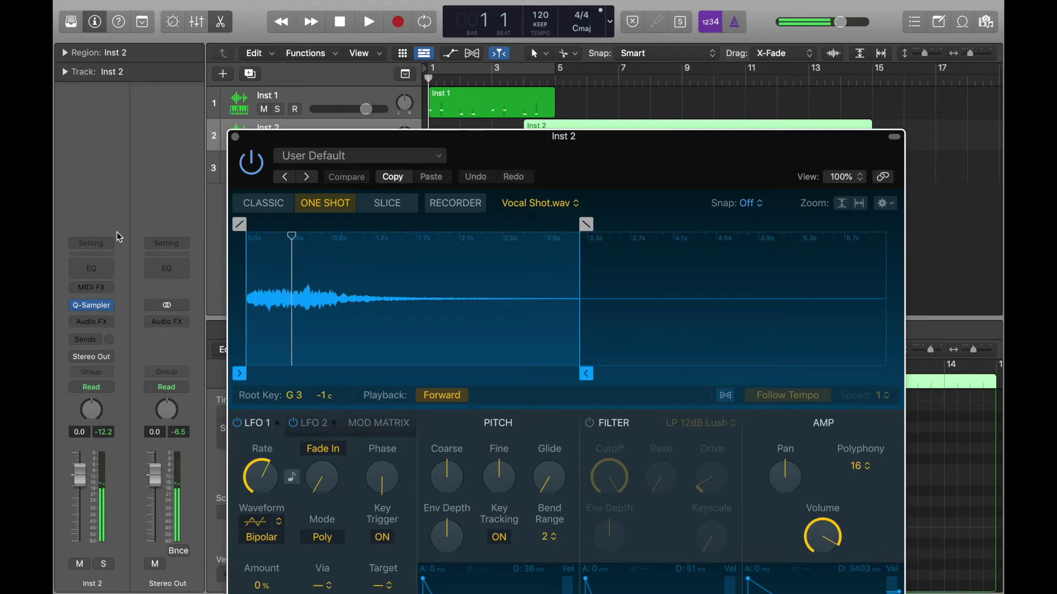
{"action": "left_click", "coordinate": [237, 137]}
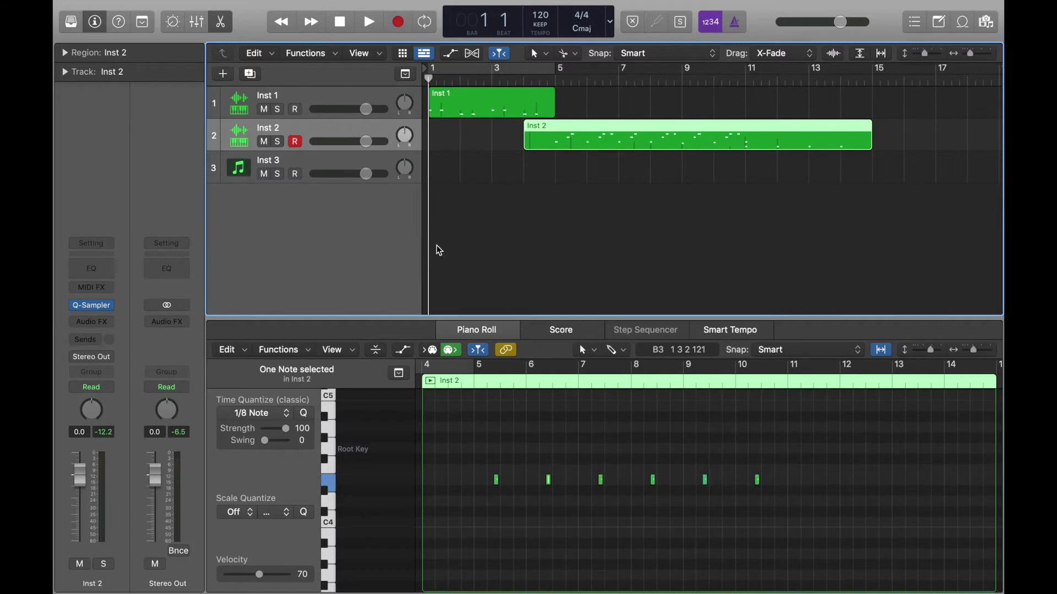
Play the Inst 2 region from bar 5 with cycle mode off, selecting the Inst 1 track before stopping playback.
{"action": "double_click", "coordinate": [554, 83]}
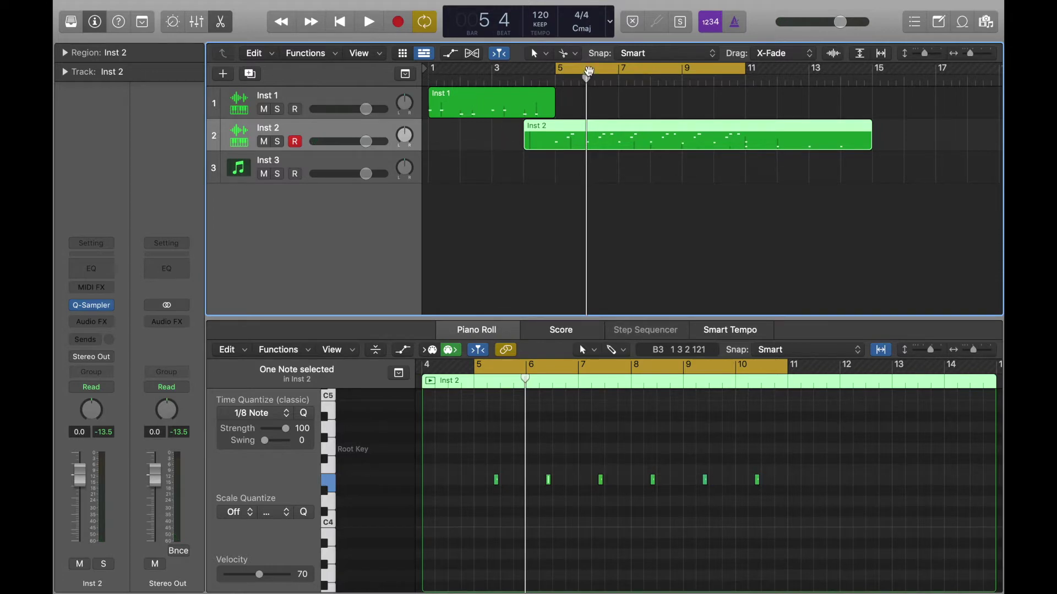
{"action": "left_click", "coordinate": [589, 72]}
{"action": "left_click", "coordinate": [557, 79]}
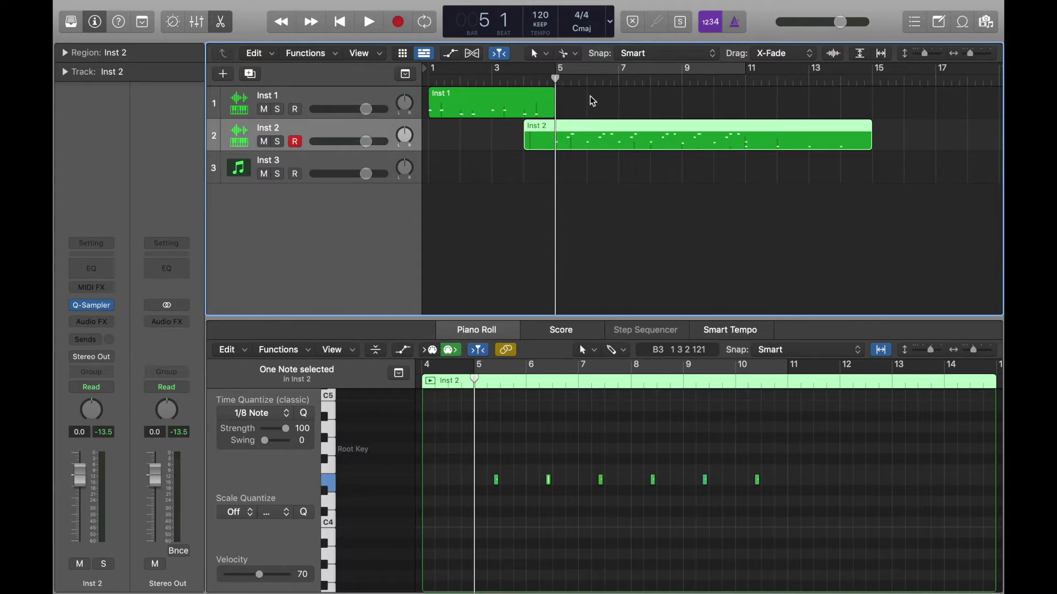
{"action": "key", "text": "space"}
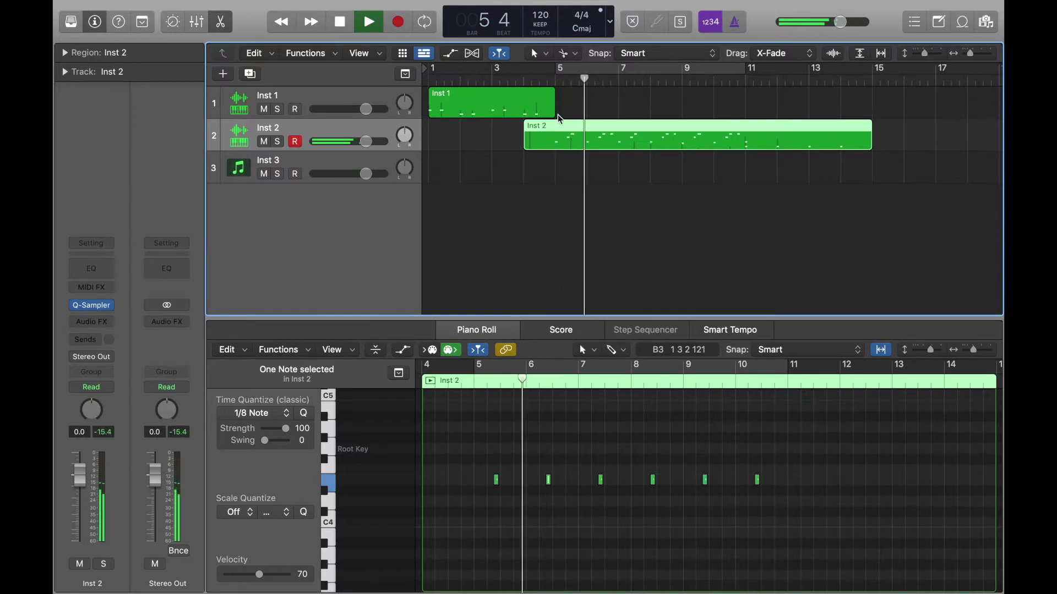
{"action": "left_click", "coordinate": [337, 102]}
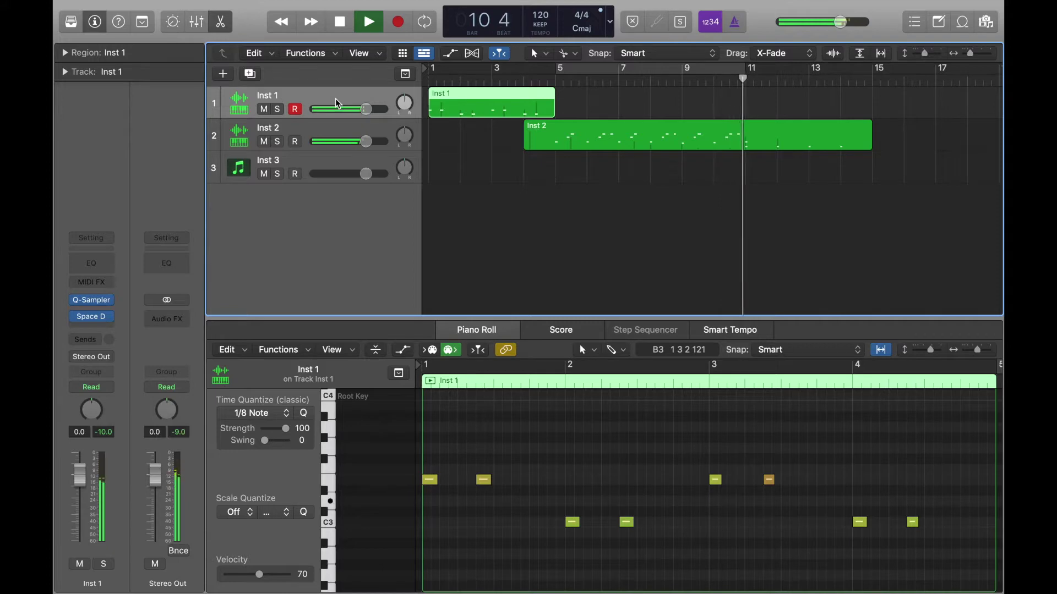
{"action": "key", "text": "space"}
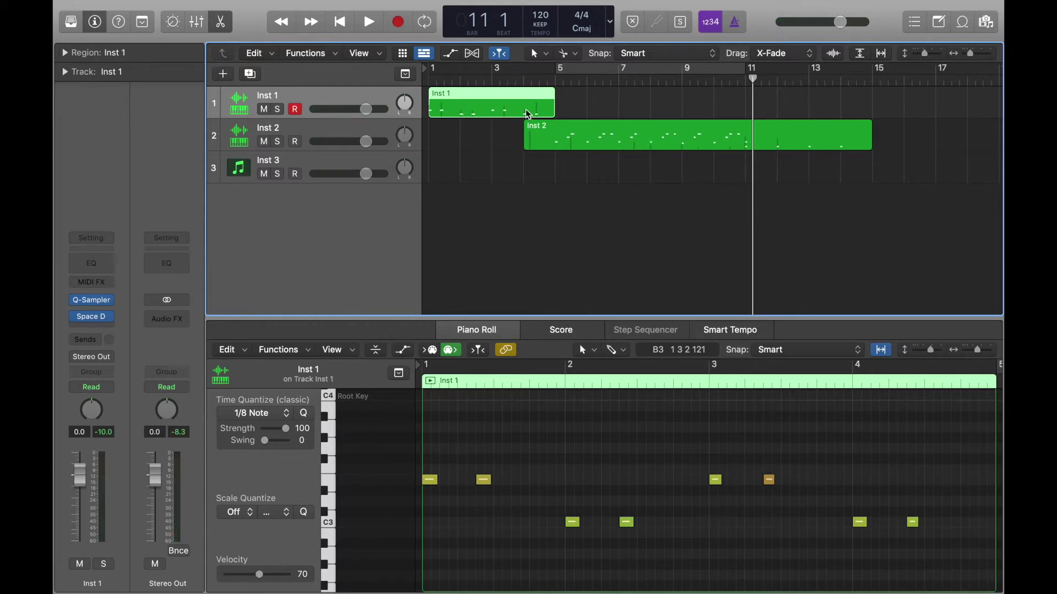
Delete the Inst 1 region and move the Inst 2 region to start at bar 1.
{"action": "key", "text": "Delete"}
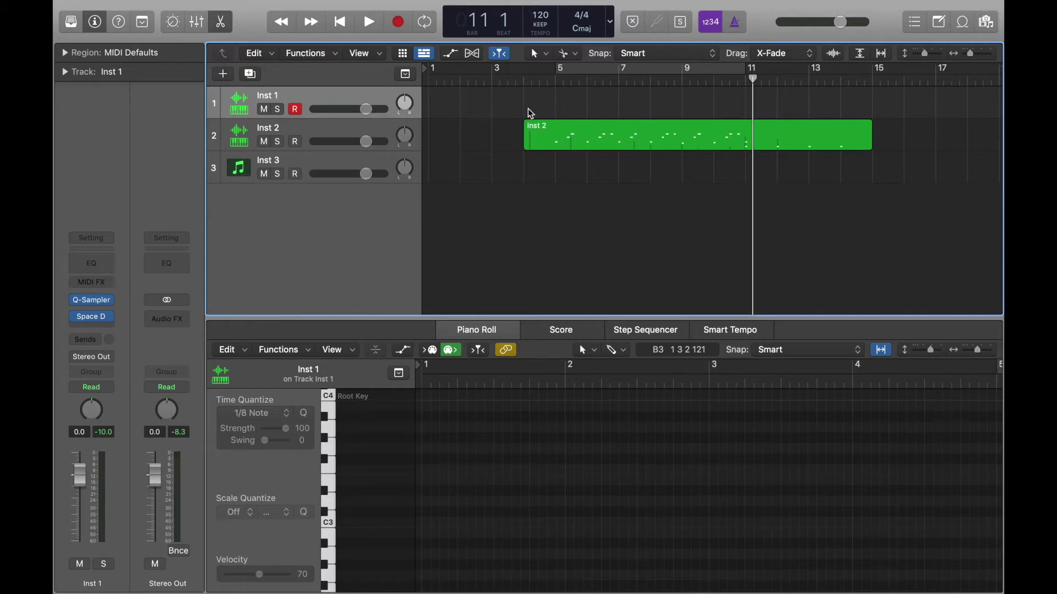
{"action": "left_click_drag", "start_coordinate": [573, 135], "coordinate": [459, 136]}
Play the opening of the Inst 2 region, then trim one bar off its start and move it to bar 7.
{"action": "left_click", "coordinate": [457, 78]}
{"action": "key", "text": "space"}
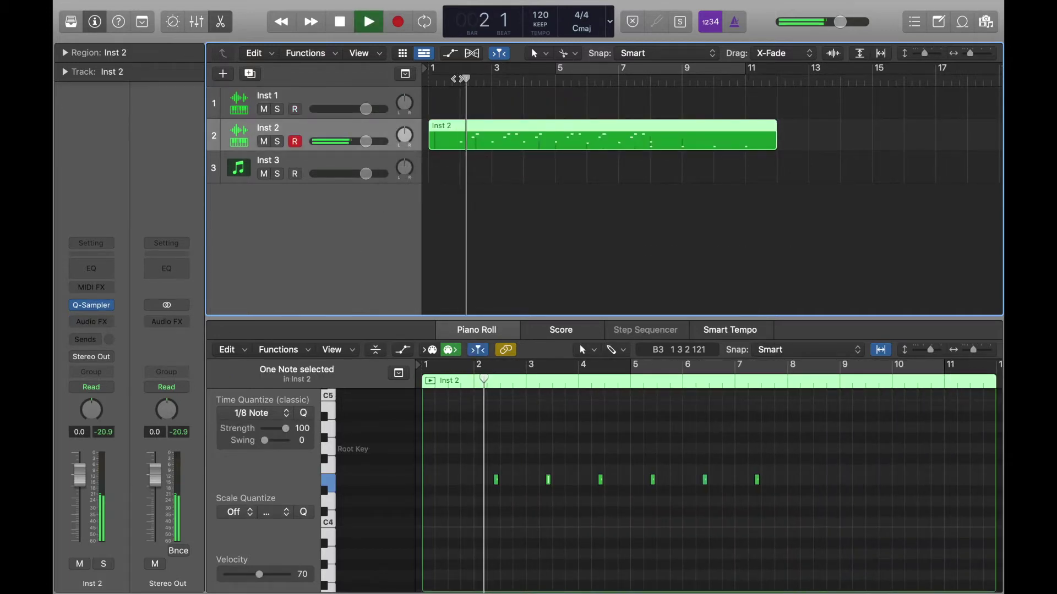
{"action": "left_click_drag", "start_coordinate": [457, 79], "coordinate": [417, 78]}
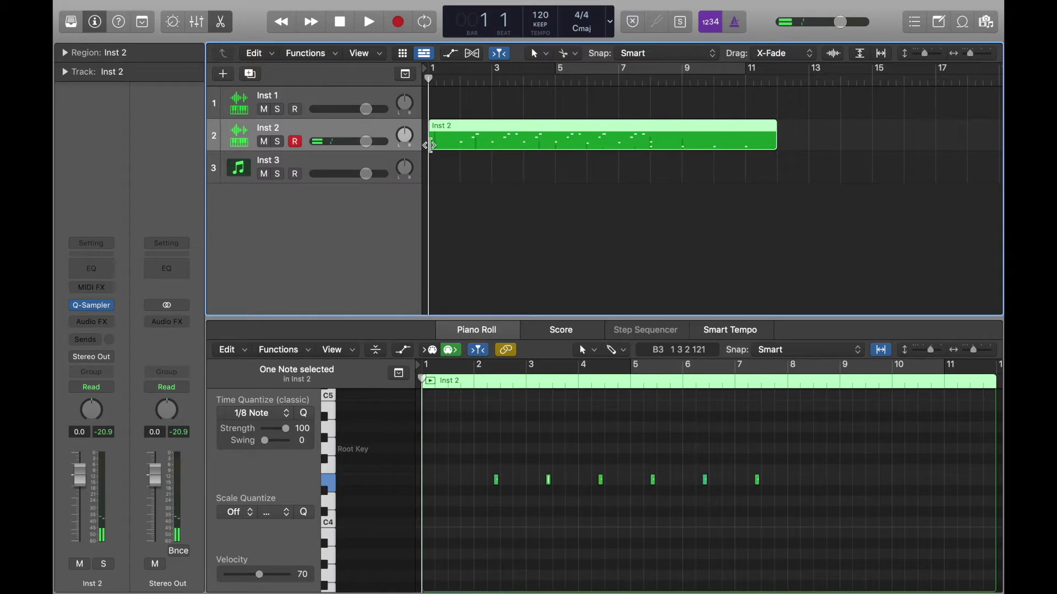
{"action": "left_click_drag", "start_coordinate": [432, 143], "coordinate": [668, 134]}
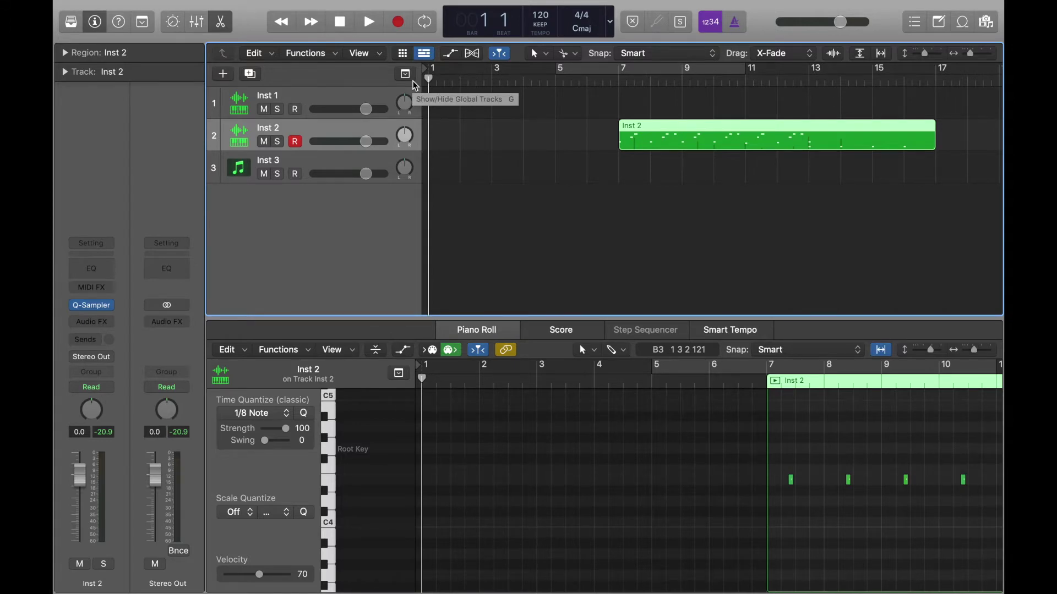
Replace the LABS instrument on the Inst 3 track with a stereo Quick Sampler (Single Sample).
{"action": "left_click", "coordinate": [322, 160]}
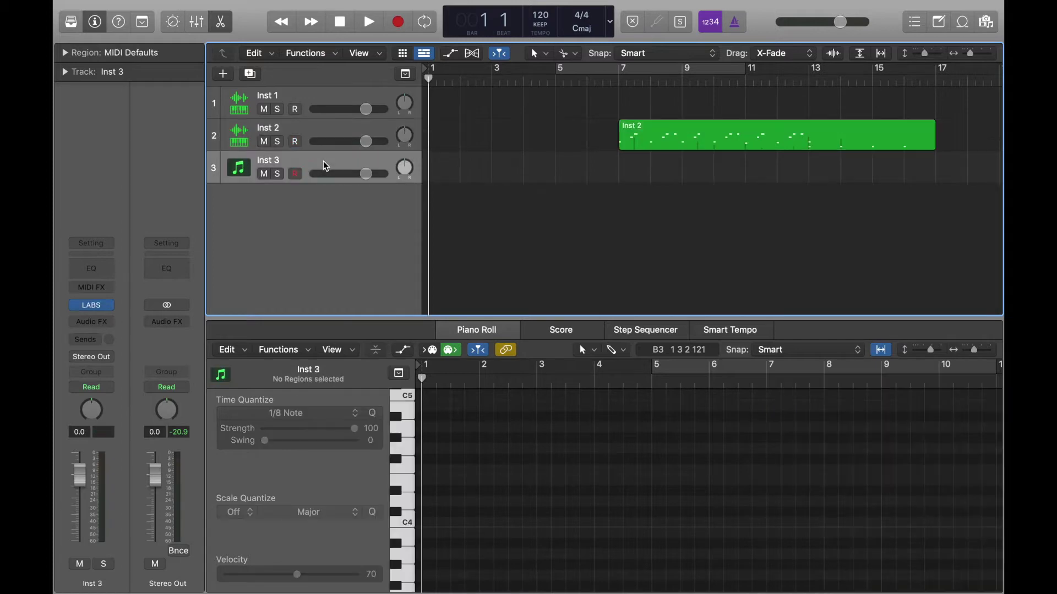
{"action": "left_click", "coordinate": [113, 306]}
{"action": "mouse_move", "coordinate": [158, 363]}
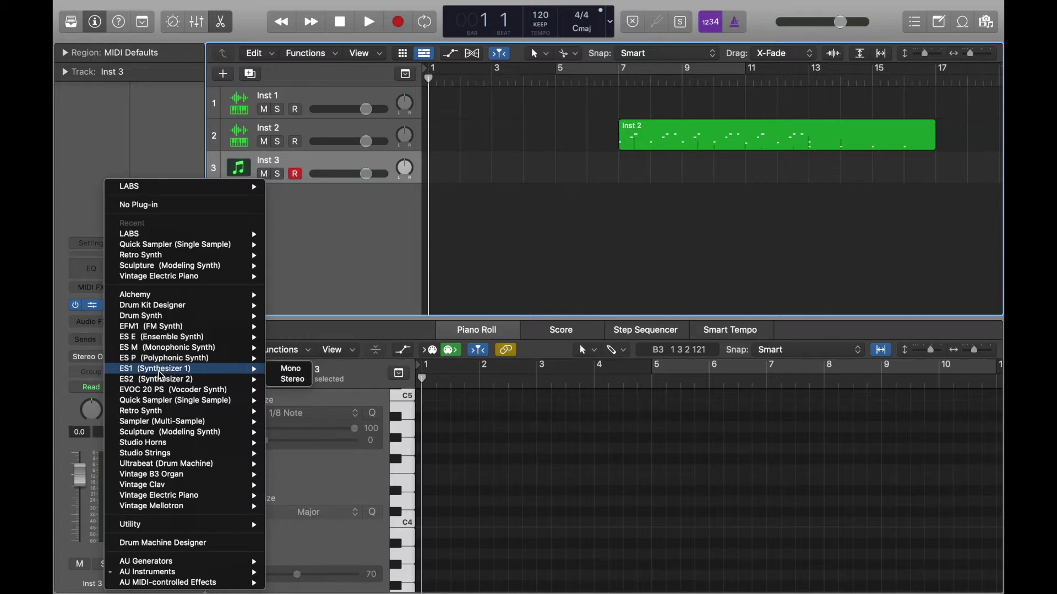
{"action": "mouse_move", "coordinate": [169, 432]}
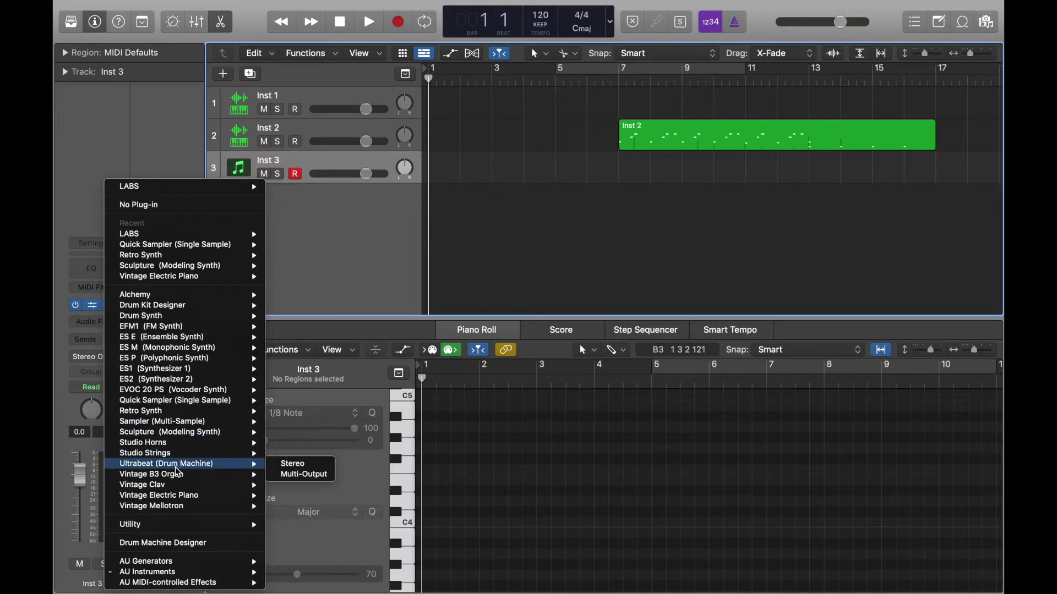
{"action": "mouse_move", "coordinate": [191, 409]}
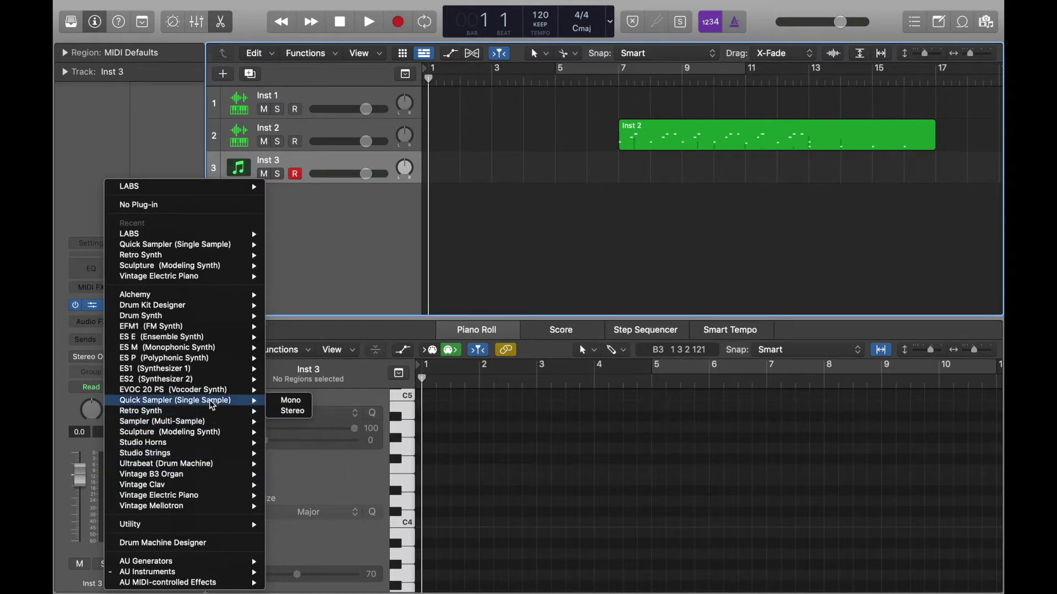
{"action": "left_click", "coordinate": [281, 411]}
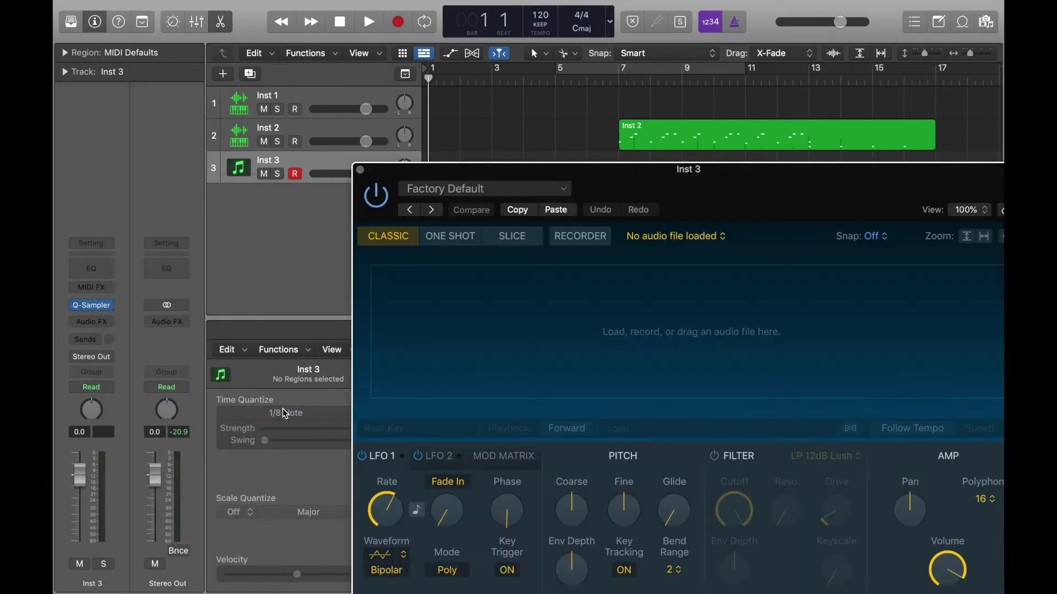
Load 808 sub kick.wav into the Quick Sampler of Inst 3 and raise its volume to 0 dB.
{"action": "left_click_drag", "start_coordinate": [647, 187], "coordinate": [491, 96]}
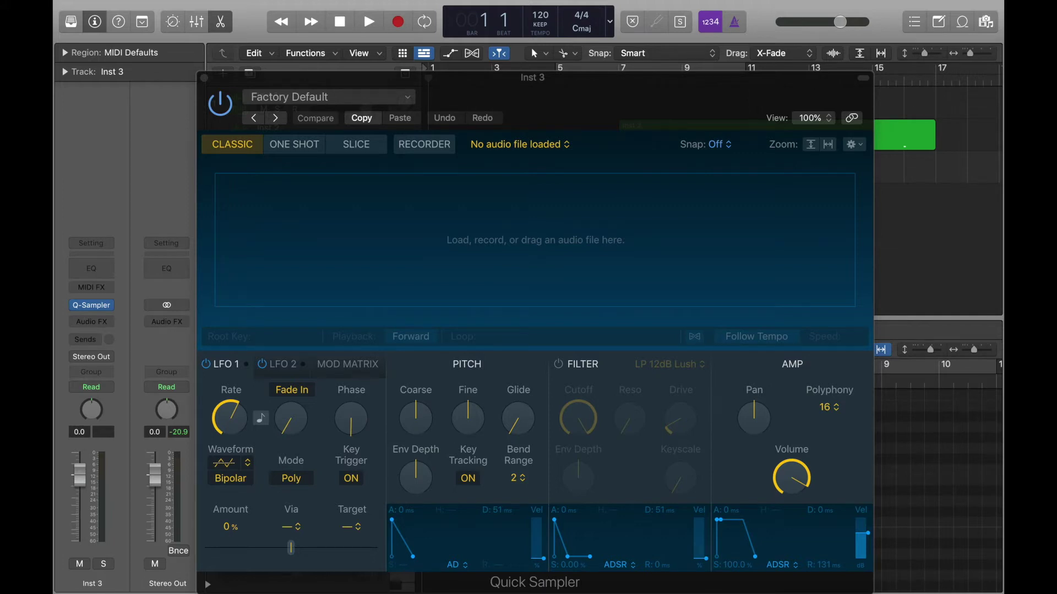
{"action": "left_click_drag", "start_coordinate": [342, 83], "coordinate": [603, 272]}
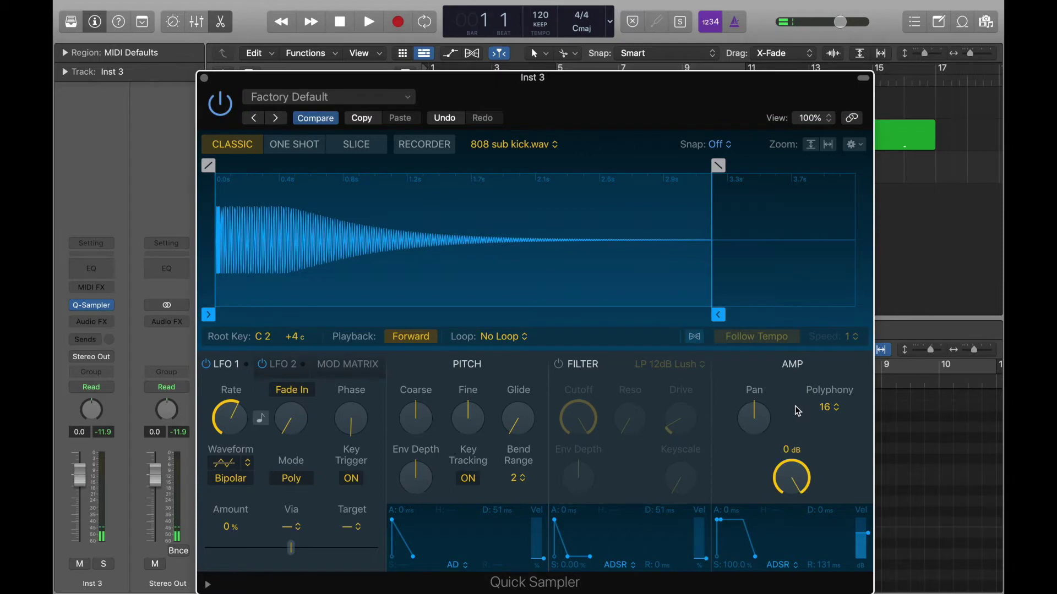
Set the Inst 3 Quick Sampler's polyphony to Mono and close its window.
{"action": "left_click", "coordinate": [831, 407]}
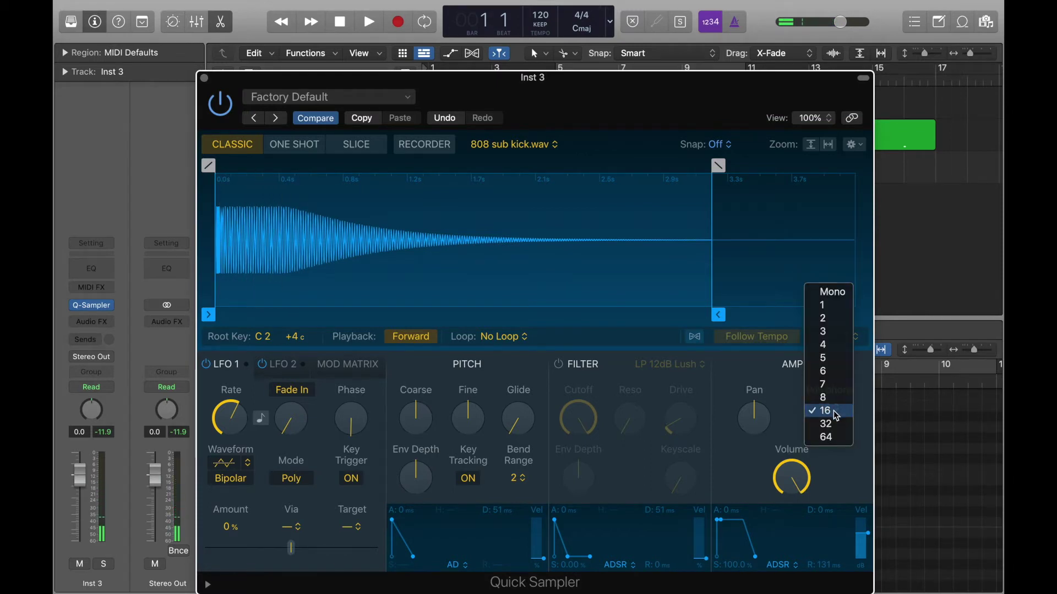
{"action": "left_click", "coordinate": [837, 416]}
{"action": "left_click", "coordinate": [828, 407]}
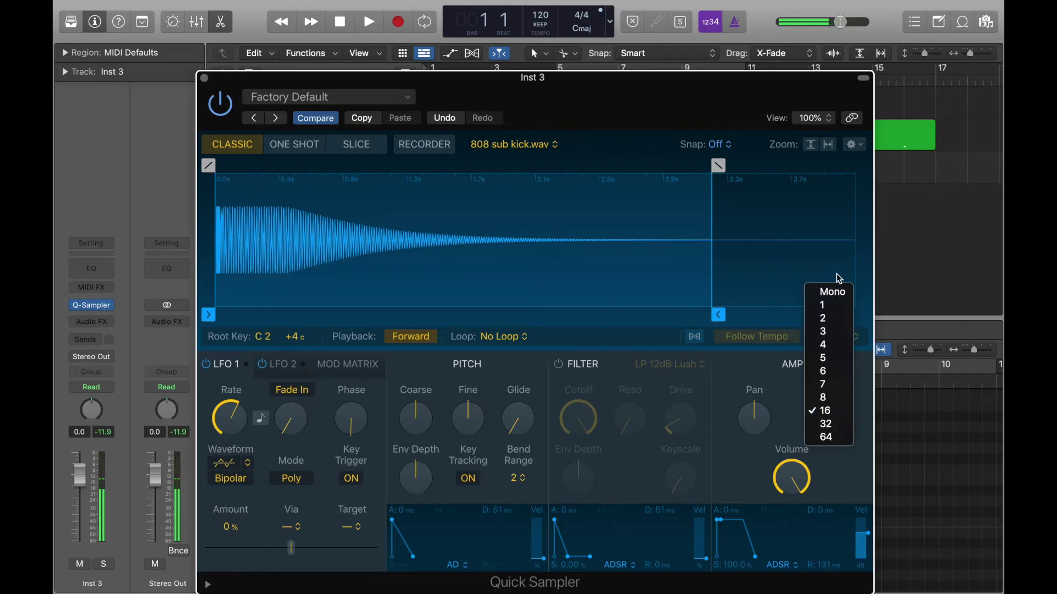
{"action": "left_click", "coordinate": [834, 292]}
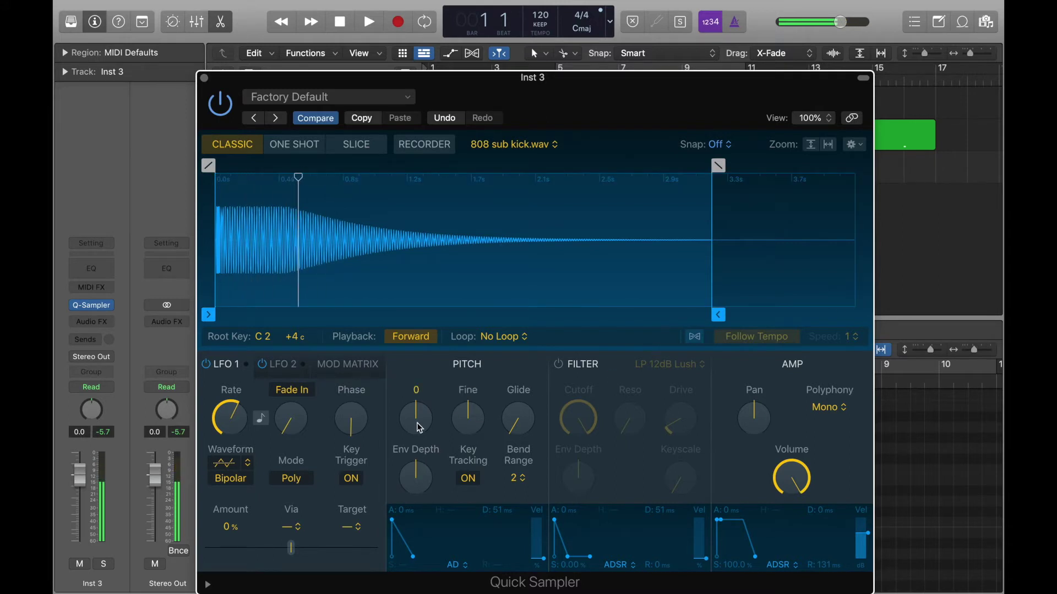
{"action": "left_click", "coordinate": [203, 79]}
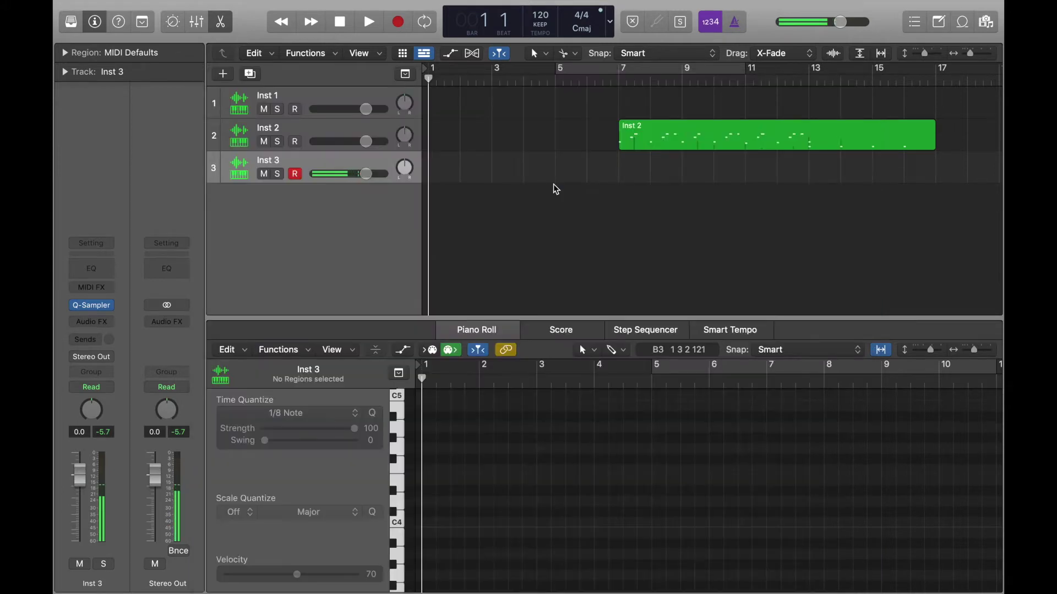
Play the Inst 2 region from bar 7 with the Inst 3 track selected and stop the playback.
{"action": "left_click", "coordinate": [620, 83]}
{"action": "key", "text": "space"}
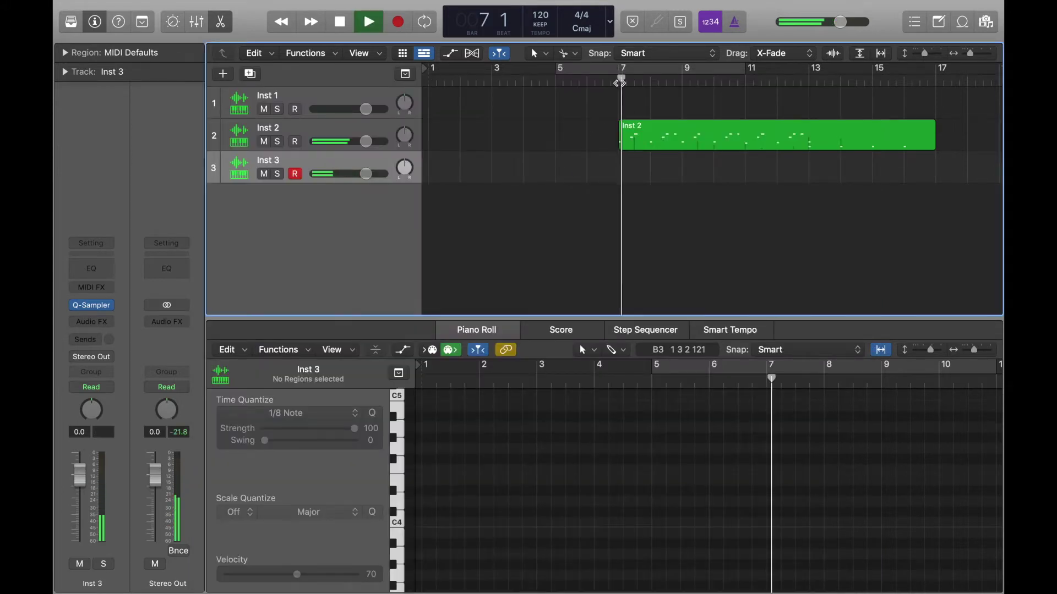
{"action": "key", "text": "space"}
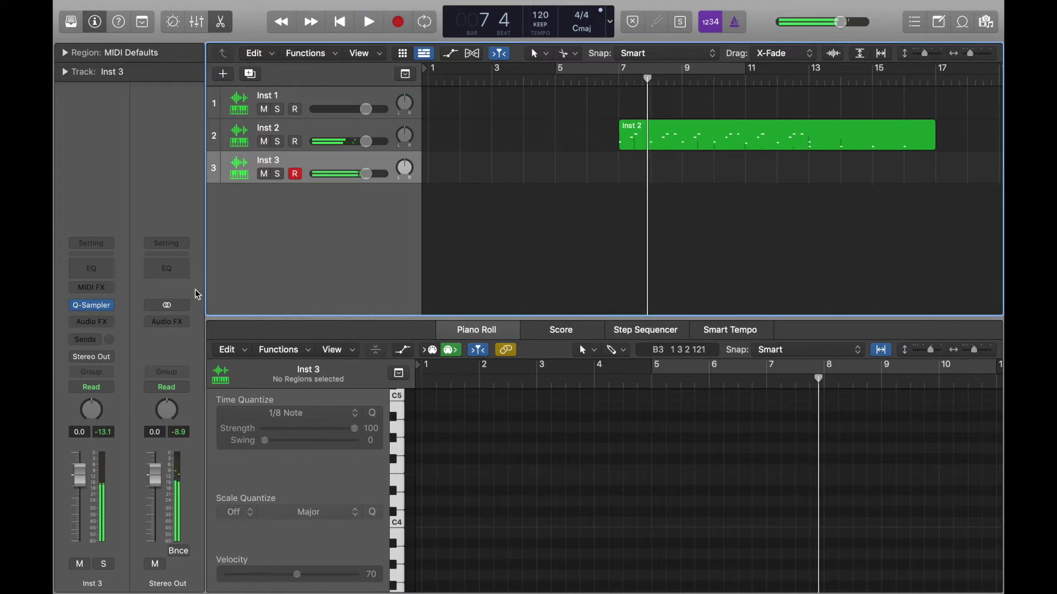
Add a Compressor to the Inst 3 track and load its Opto Bass preset.
{"action": "left_click", "coordinate": [98, 258]}
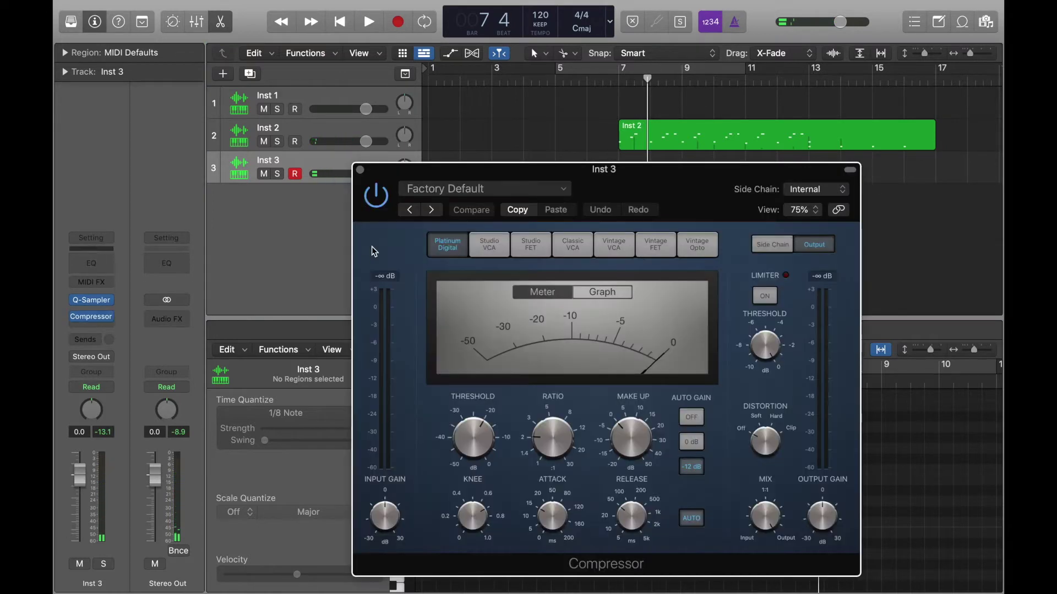
{"action": "left_click", "coordinate": [474, 192]}
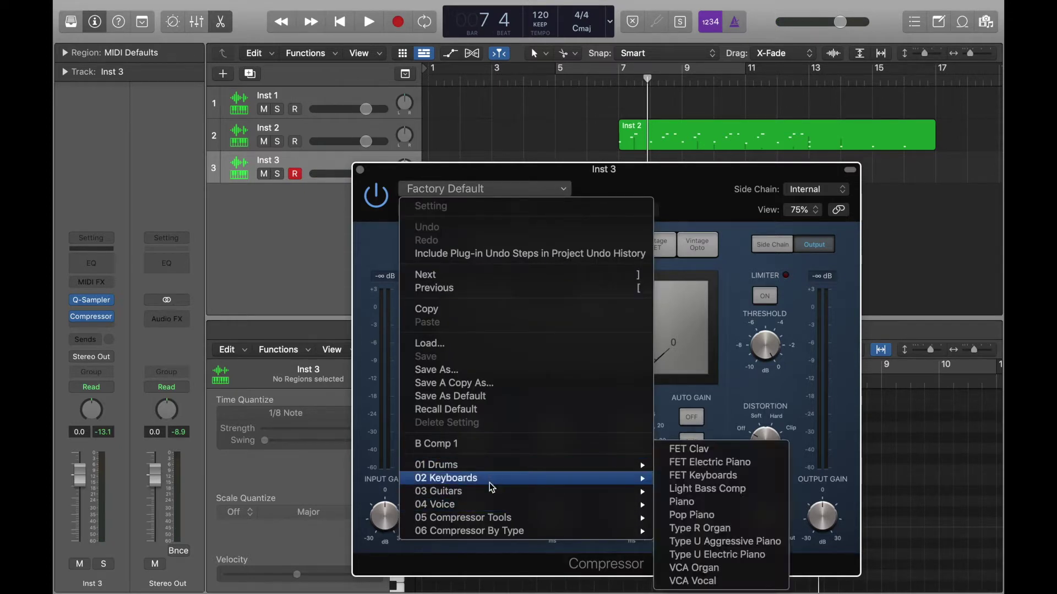
{"action": "mouse_move", "coordinate": [493, 495]}
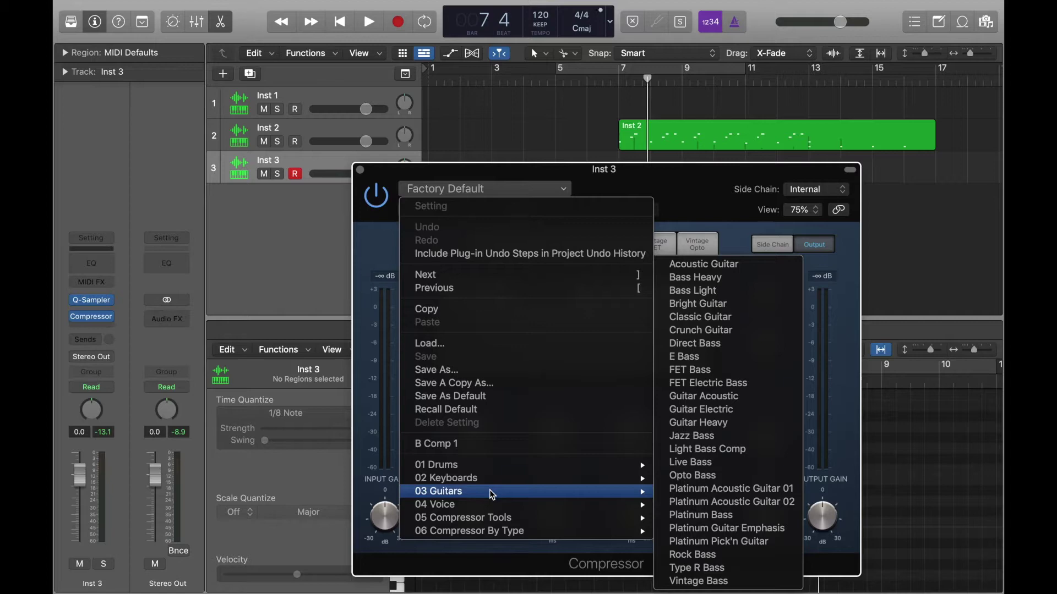
{"action": "mouse_move", "coordinate": [496, 531]}
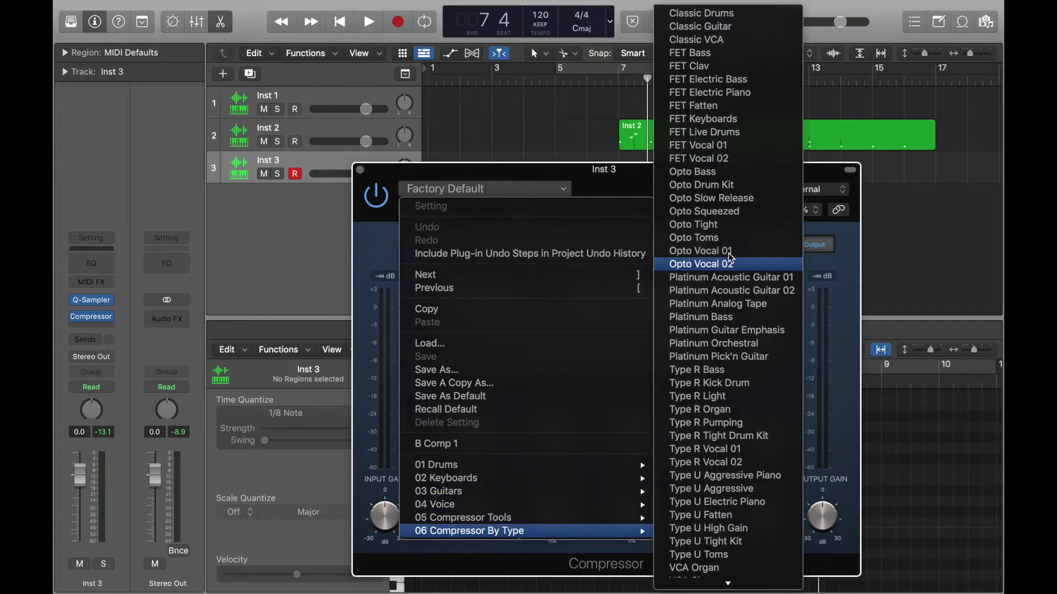
{"action": "left_click", "coordinate": [718, 174]}
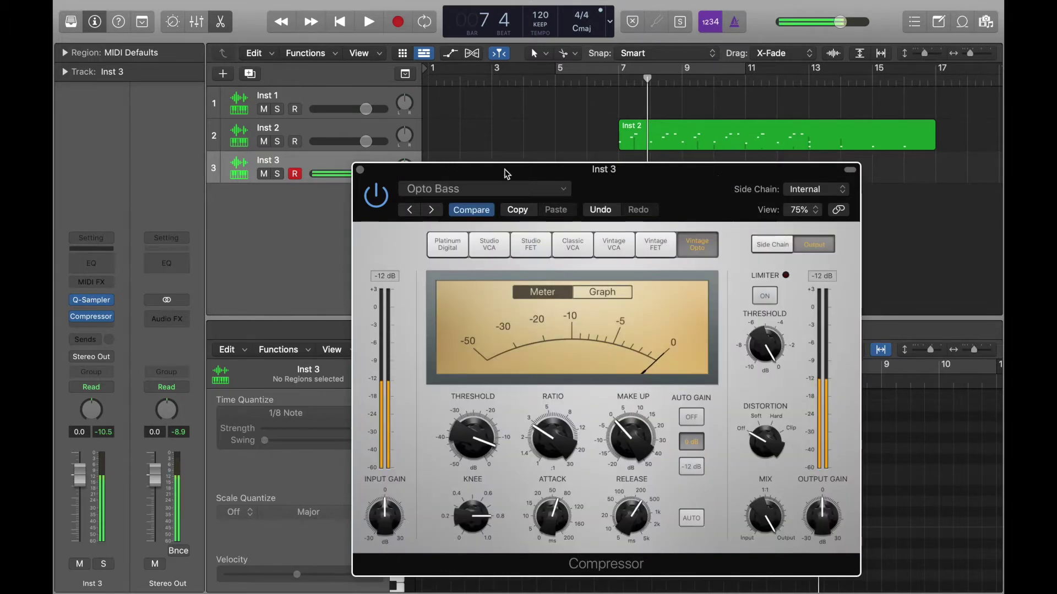
Compare the 808 bass with the Compressor bypassed and active, and briefly play the project.
{"action": "left_click", "coordinate": [387, 202]}
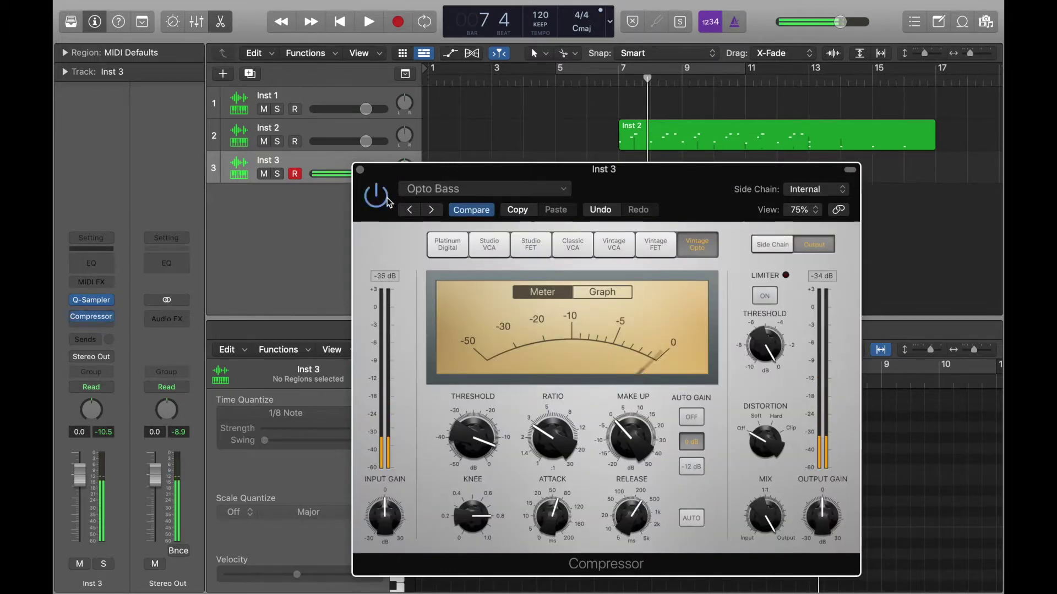
{"action": "left_click", "coordinate": [387, 201]}
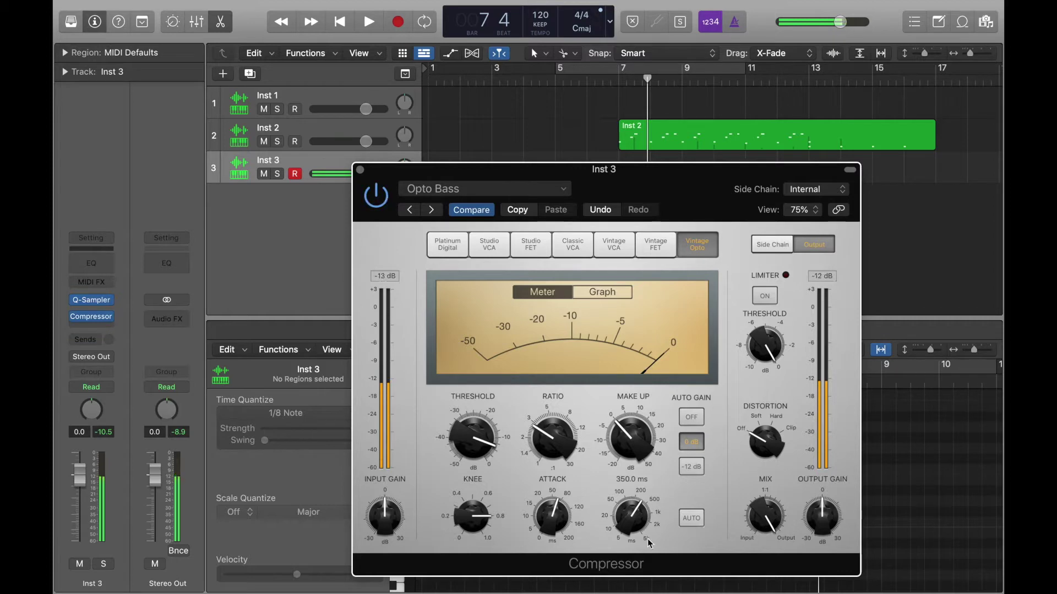
{"action": "key", "text": "space"}
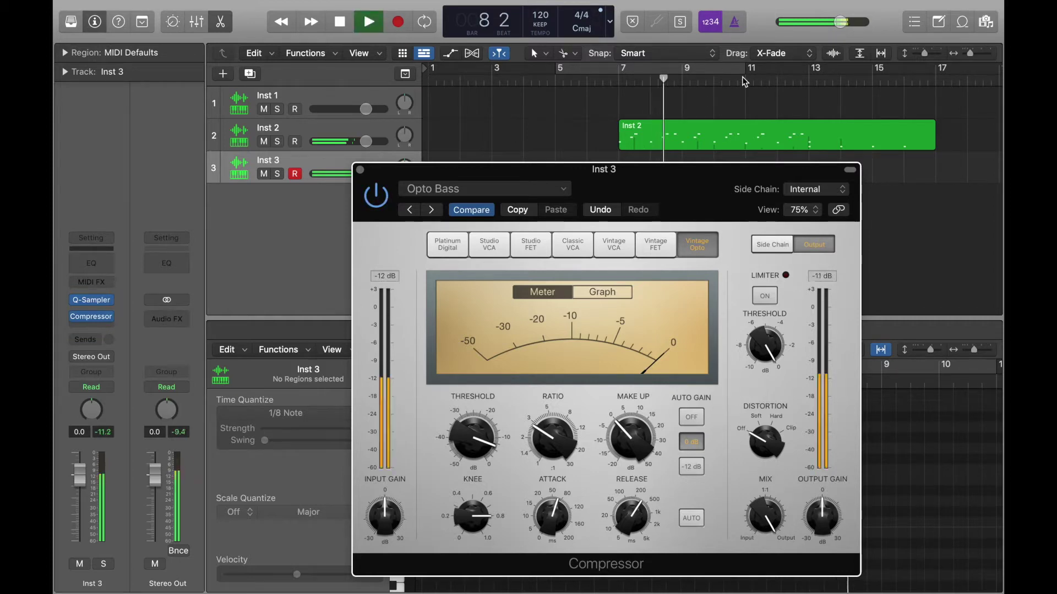
{"action": "key", "text": "space"}
Raise the Compressor's output gain to about +3 dB and close its window.
{"action": "mouse_move", "coordinate": [824, 509]}
{"action": "scroll", "coordinate": [824, 508], "scroll_direction": "up", "scroll_amount": 1}
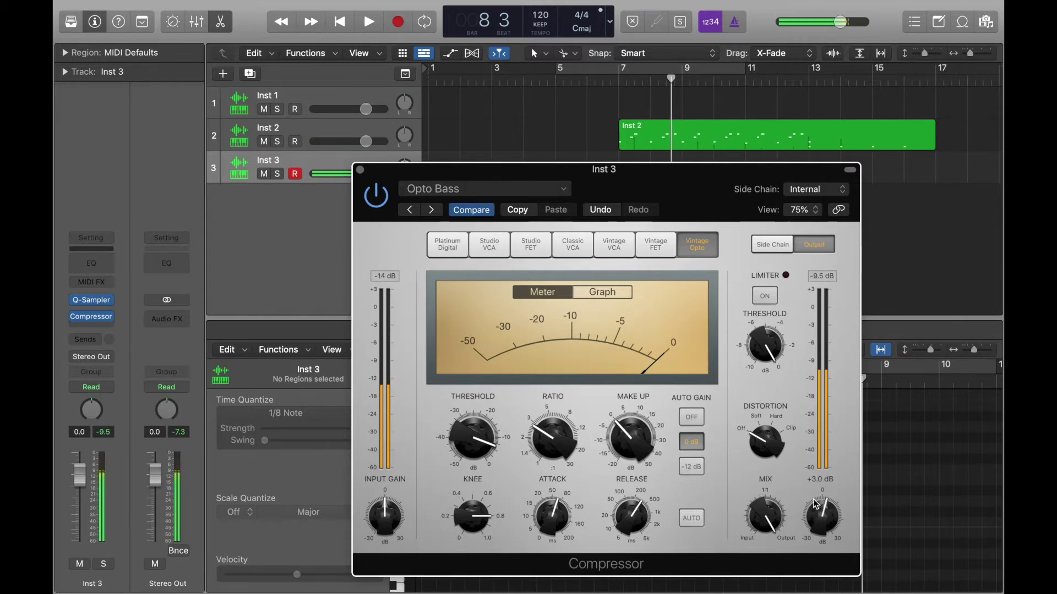
{"action": "scroll", "coordinate": [825, 515], "scroll_direction": "up", "scroll_amount": 3}
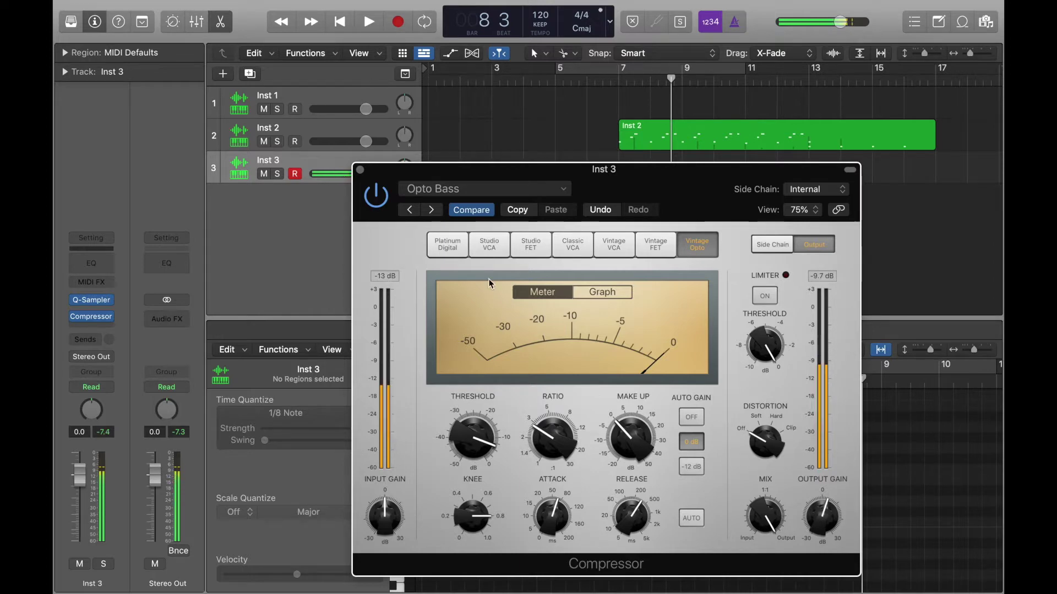
{"action": "left_click", "coordinate": [360, 169]}
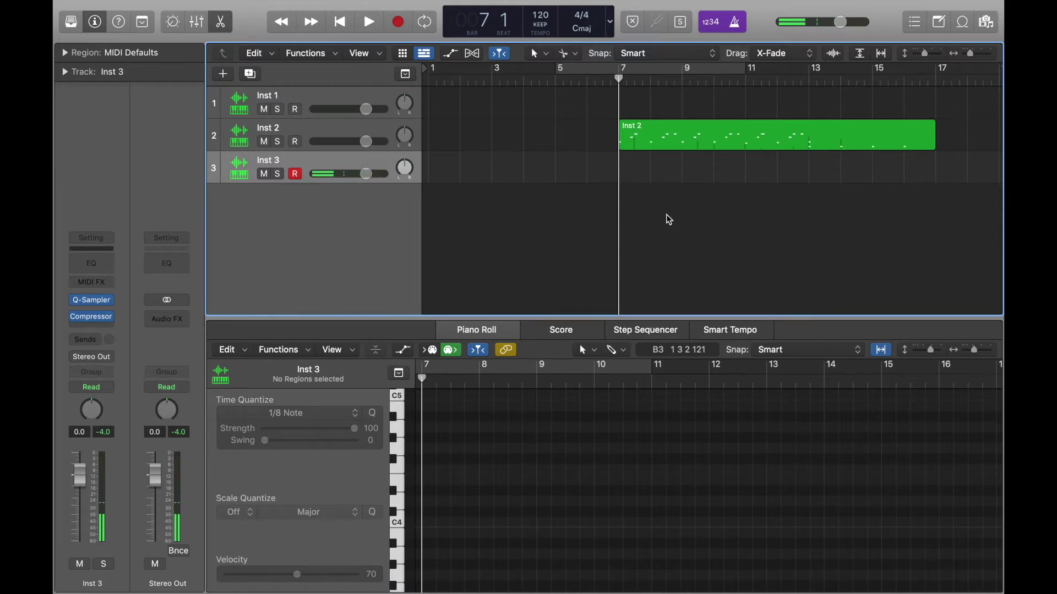
Record an 808 bass line on the Inst 3 track from bar 7 to bar 14.
{"action": "key", "text": "r"}
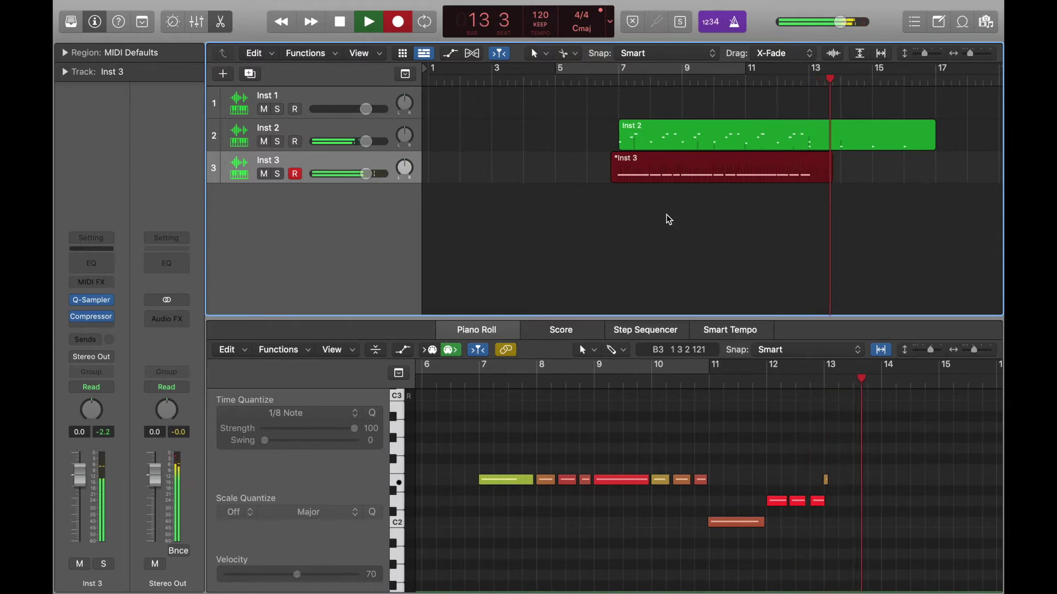
{"action": "key", "text": "space"}
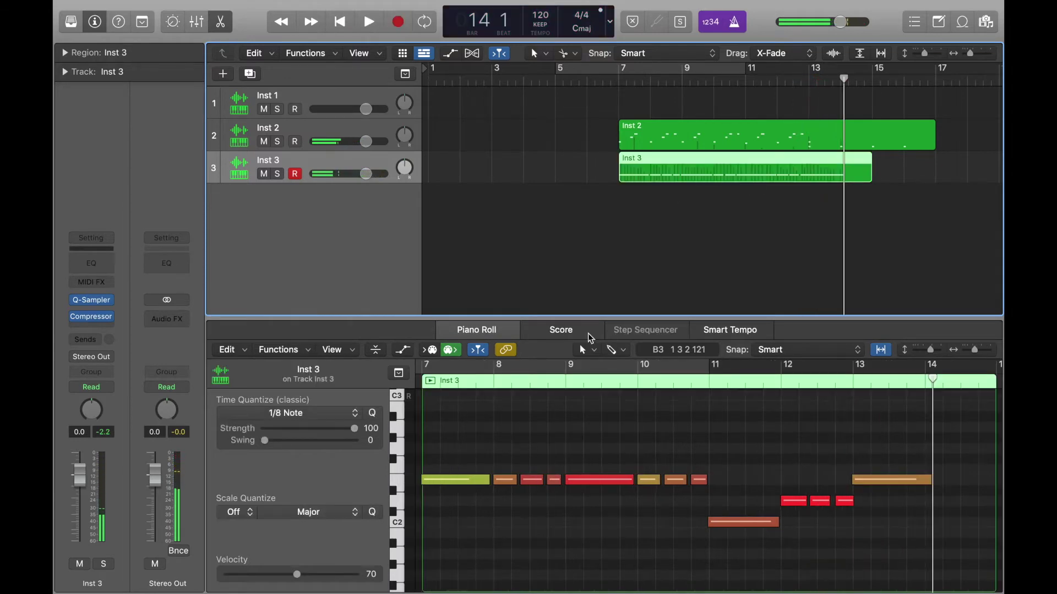
Select all recorded bass notes in the Inst 3 region, review their timing and quantization, and clear the selection.
{"action": "left_click", "coordinate": [461, 478]}
{"action": "left_click_drag", "start_coordinate": [453, 456], "coordinate": [971, 453]}
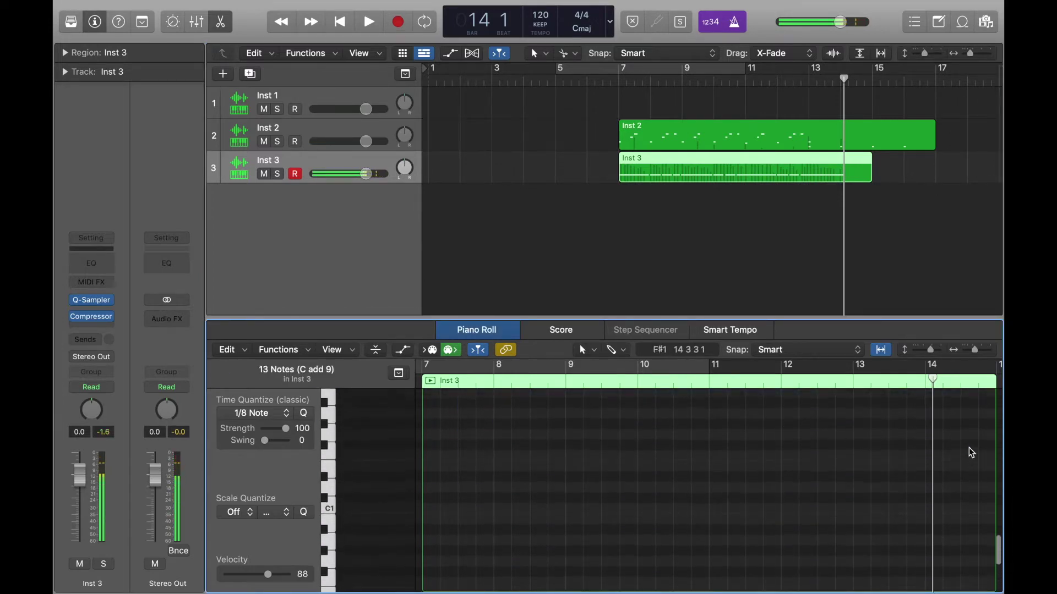
{"action": "key", "text": "z"}
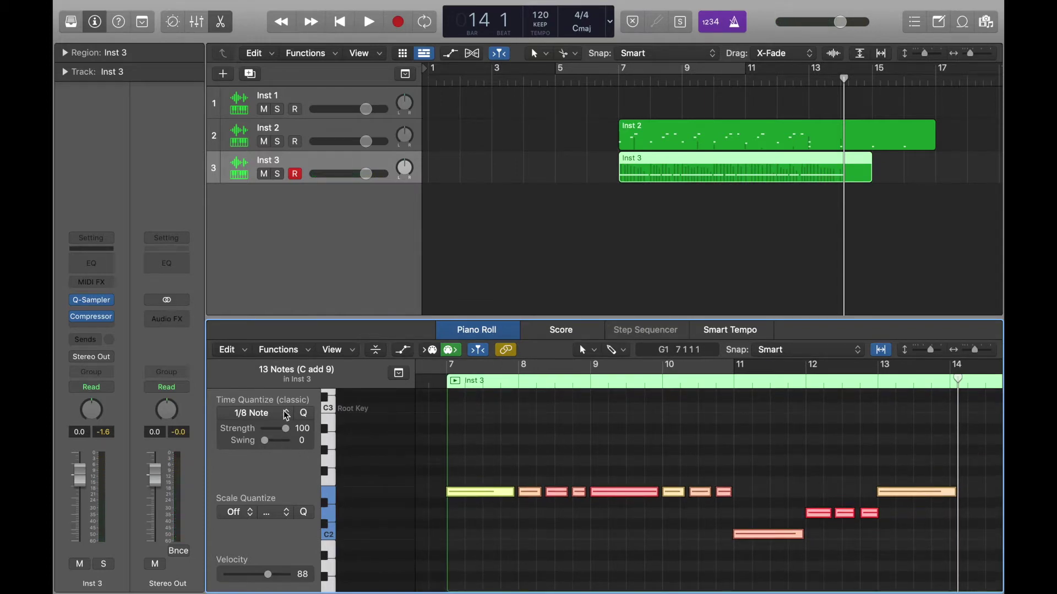
{"action": "scroll", "coordinate": [304, 422], "scroll_direction": "right", "scroll_amount": 2}
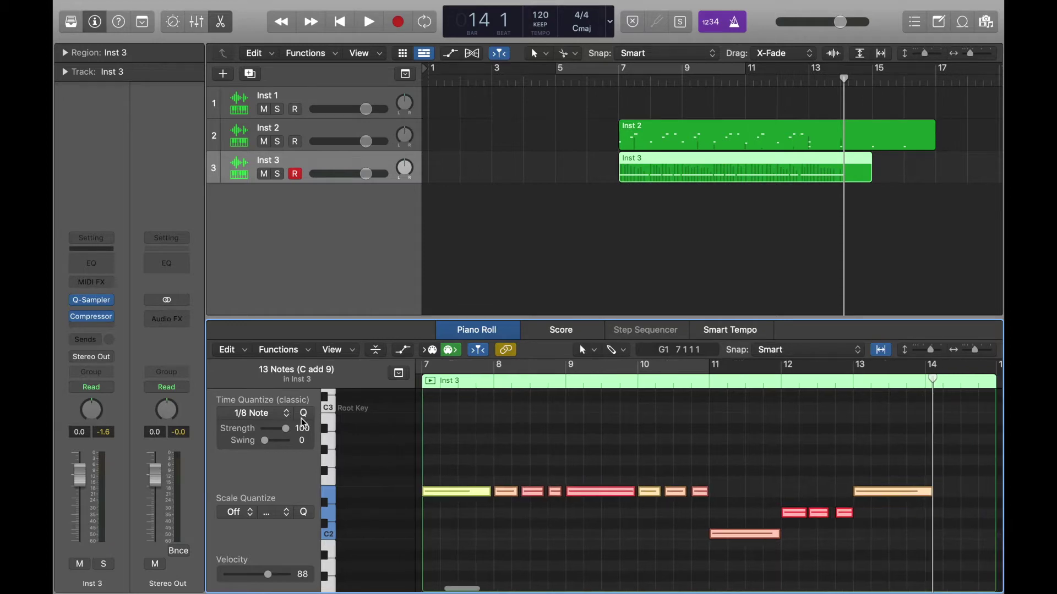
{"action": "scroll", "coordinate": [519, 517], "scroll_direction": "left", "scroll_amount": 2}
{"action": "scroll", "coordinate": [520, 517], "scroll_direction": "down", "scroll_amount": 1}
{"action": "left_click", "coordinate": [520, 517]}
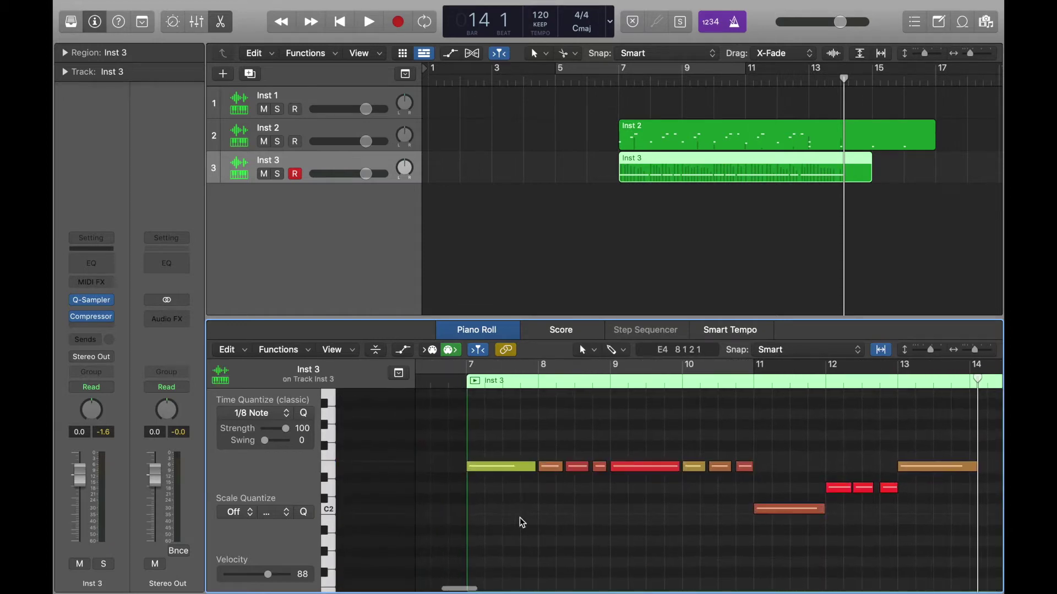
Set the velocity of the first bass note at bar 7 and the note at bar 10 to 127.
{"action": "left_click", "coordinate": [500, 467]}
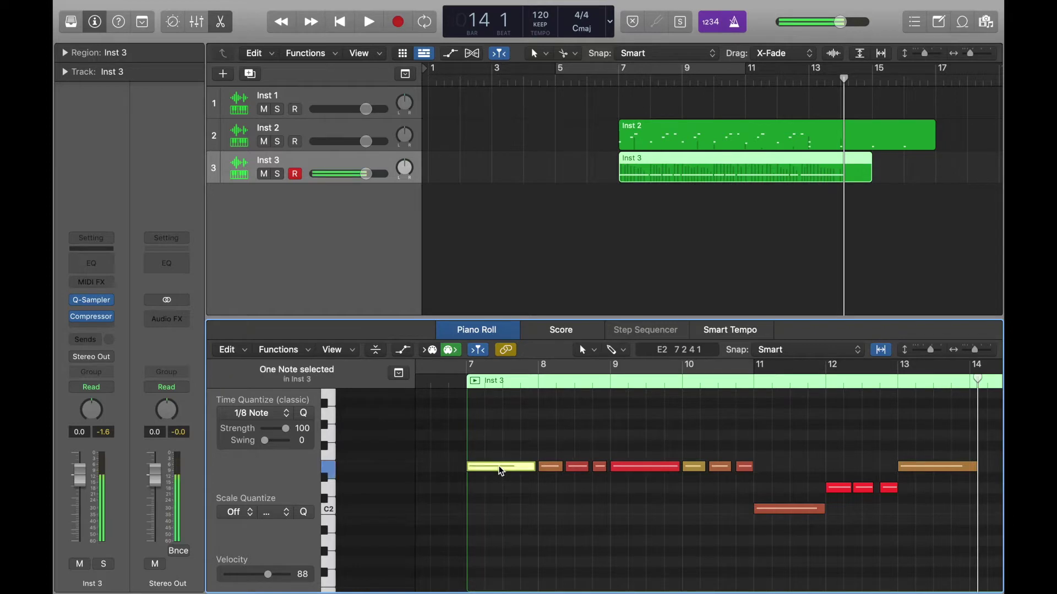
{"action": "left_click_drag", "start_coordinate": [282, 577], "coordinate": [290, 576]}
{"action": "scroll", "coordinate": [385, 523], "scroll_direction": "right", "scroll_amount": 2}
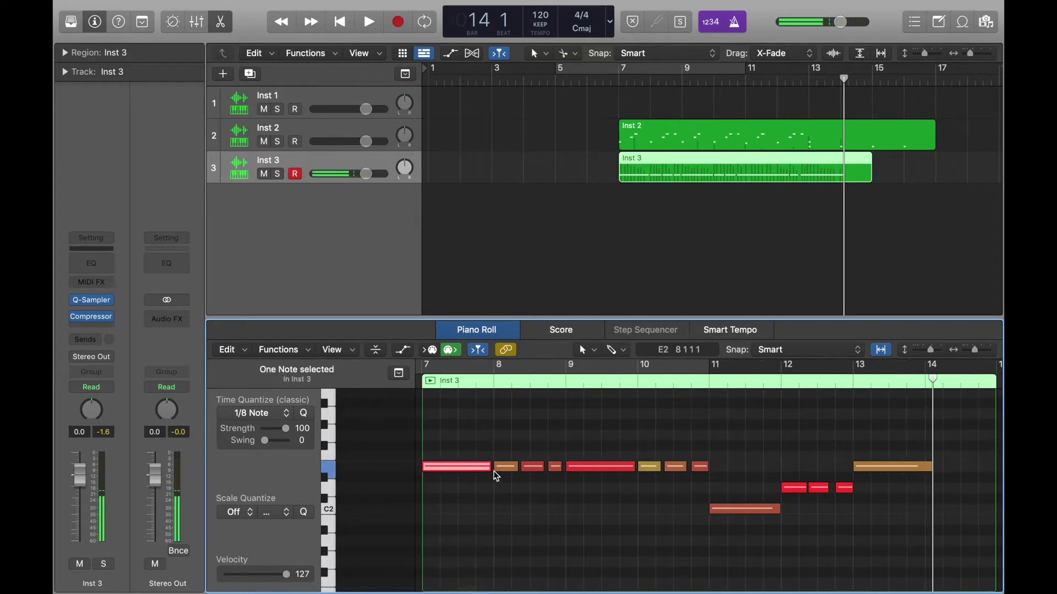
{"action": "left_click", "coordinate": [504, 469]}
{"action": "left_click", "coordinate": [650, 467]}
{"action": "left_click_drag", "start_coordinate": [255, 576], "coordinate": [283, 577]}
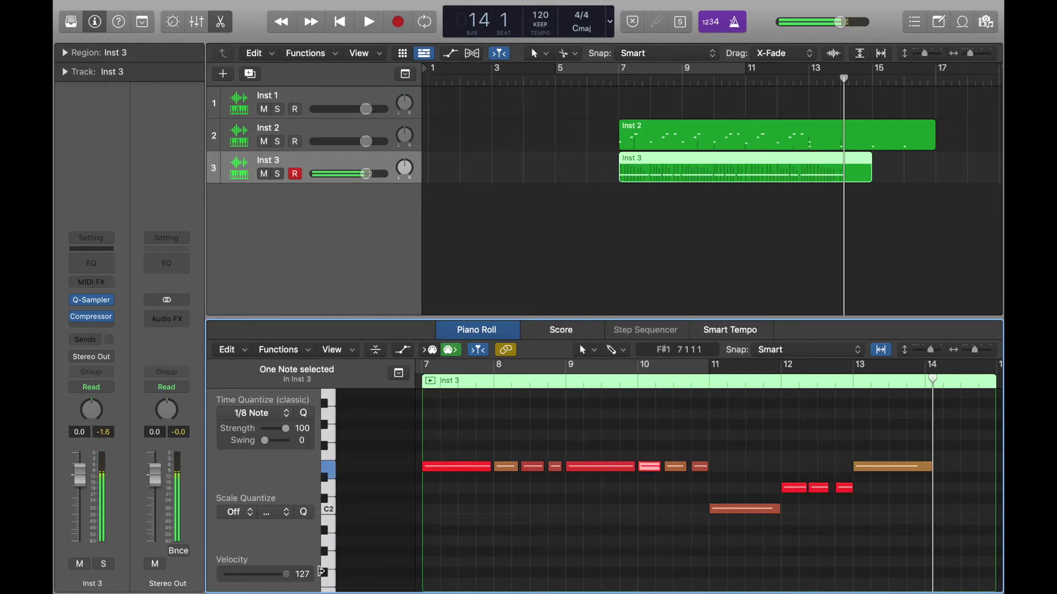
Raise the velocity of the C2 note at bar 11 and set the long bar 13 note's velocity to 124.
{"action": "left_click", "coordinate": [768, 515]}
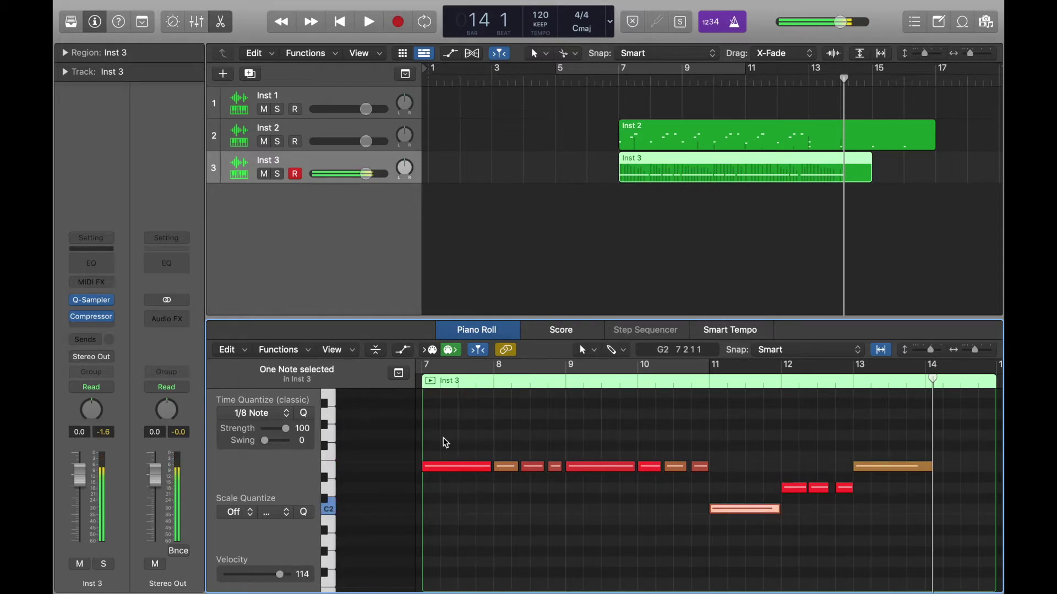
{"action": "left_click_drag", "start_coordinate": [280, 575], "coordinate": [300, 576]}
{"action": "left_click", "coordinate": [886, 473]}
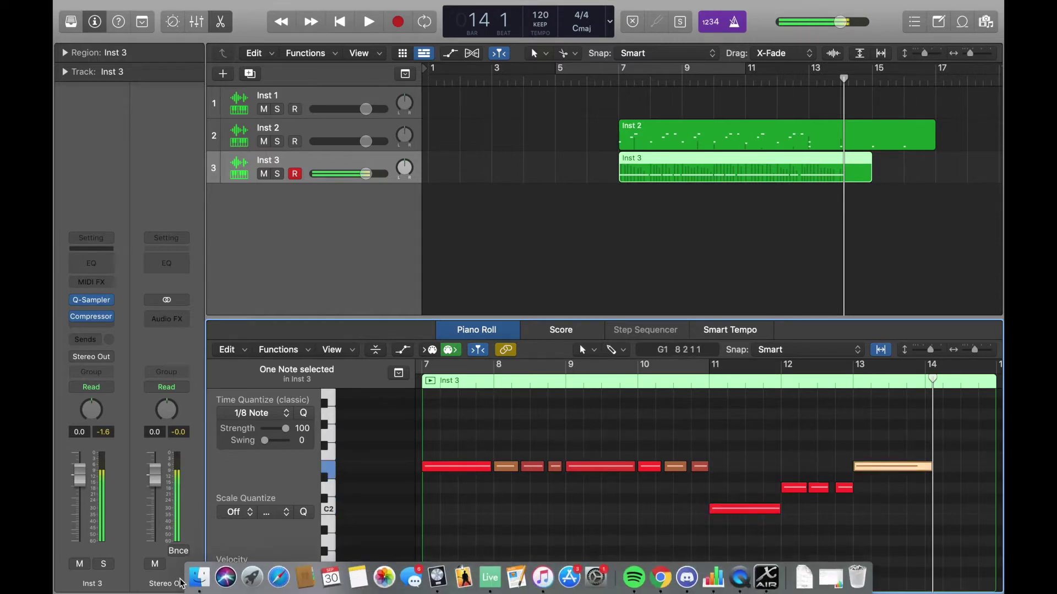
{"action": "left_click_drag", "start_coordinate": [275, 582], "coordinate": [286, 580]}
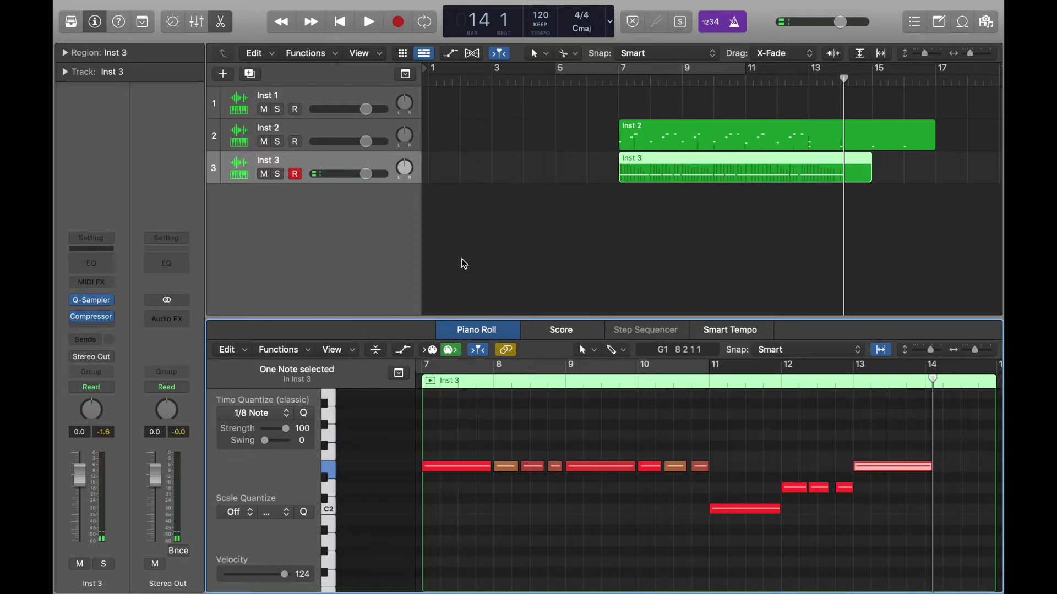
Move the playhead back to bar 7 and deselect the Inst 3 region.
{"action": "left_click", "coordinate": [620, 82]}
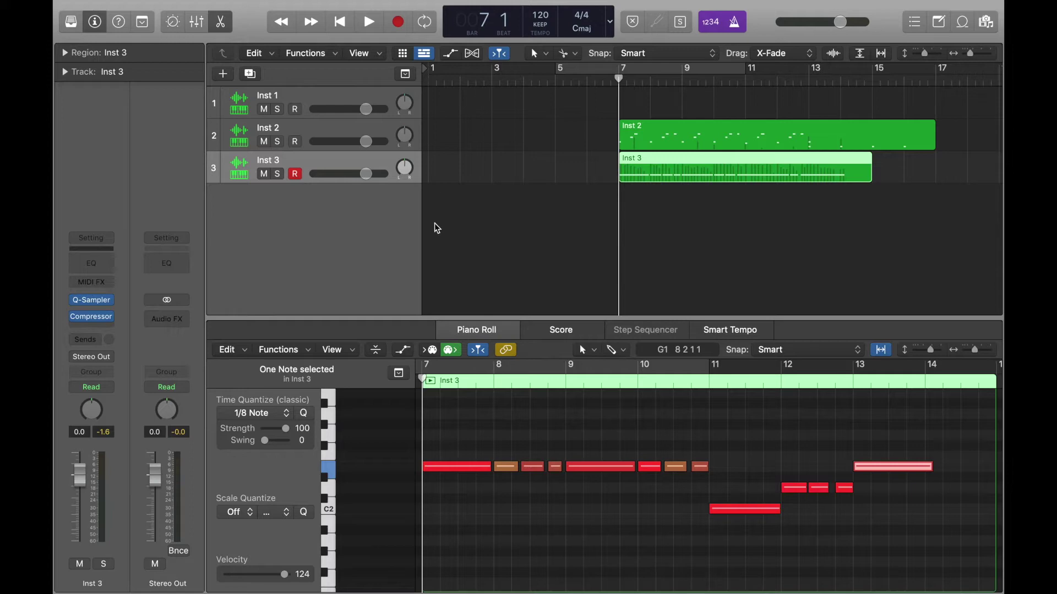
{"action": "left_click", "coordinate": [493, 229]}
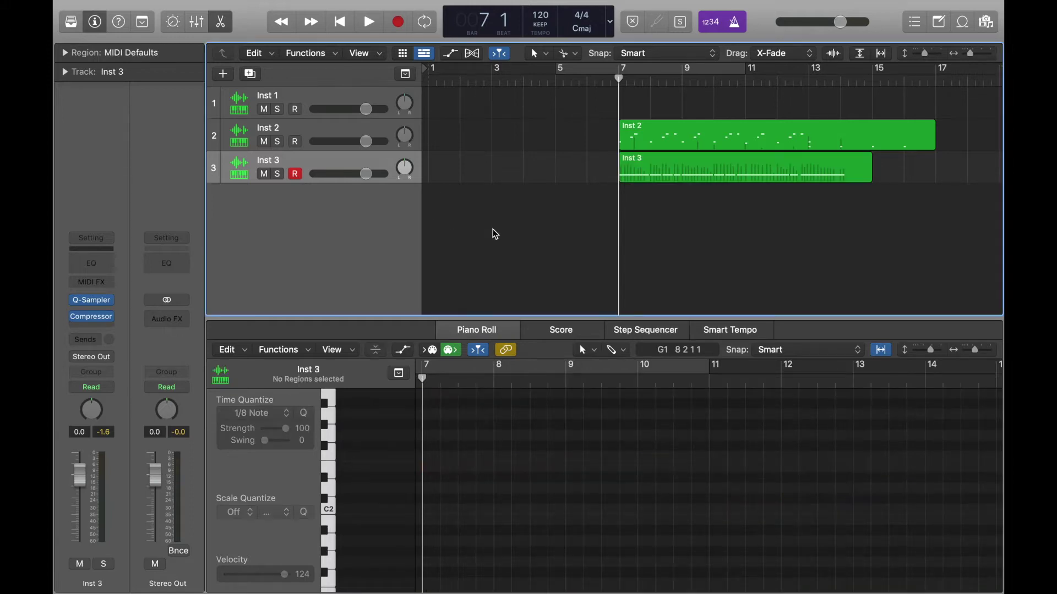
{"action": "key", "text": "ctrl+Right"}
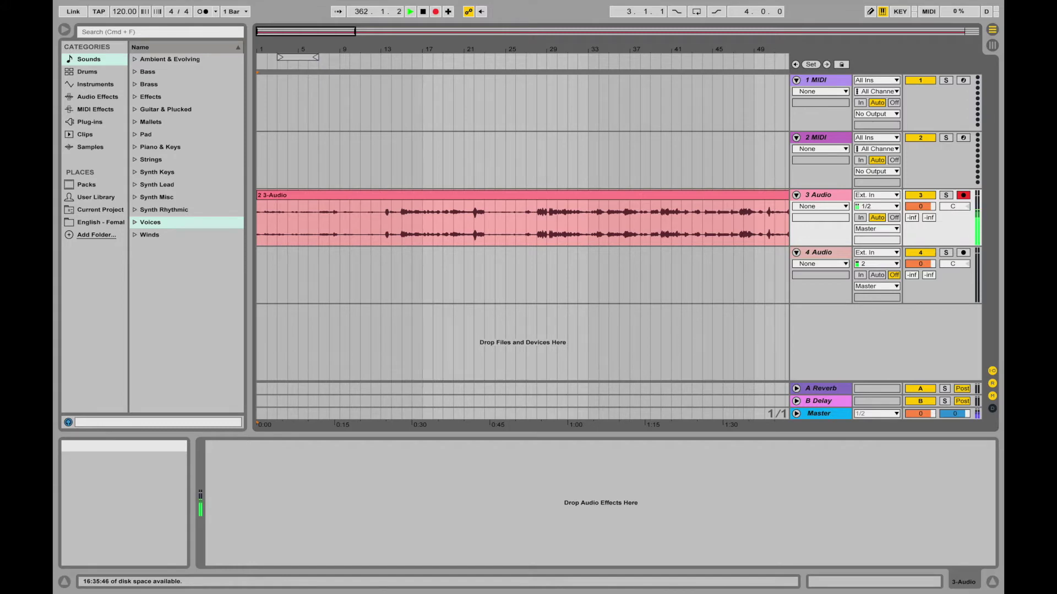
{"action": "key", "text": "ctrl+Left"}
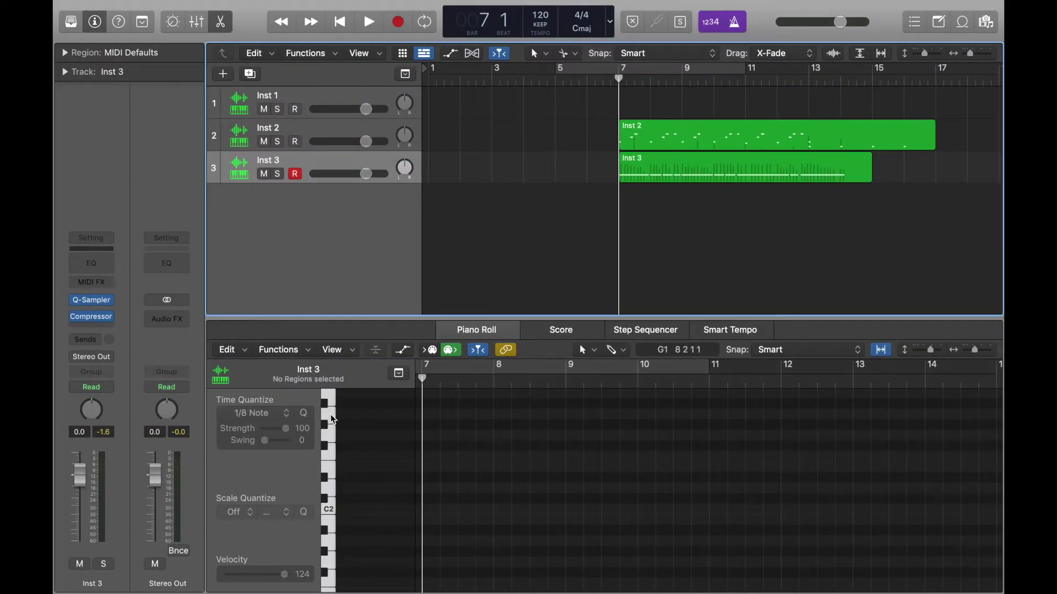
{"action": "key", "text": "ctrl+Right"}
Create one software instrument track with the stereo Ultrabeat drum machine.
{"action": "left_click", "coordinate": [230, 72]}
{"action": "left_click", "coordinate": [385, 129]}
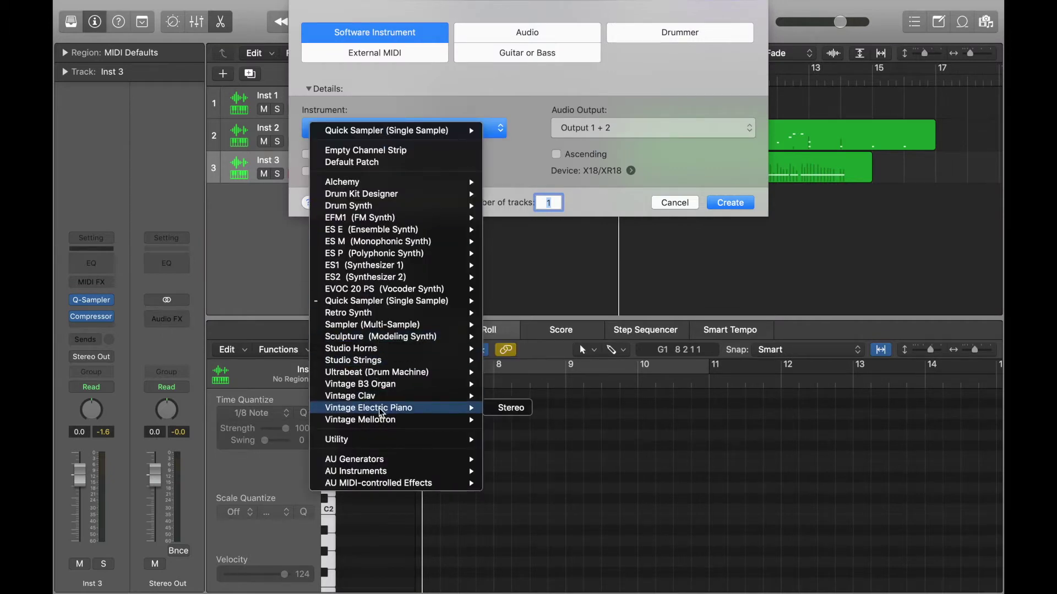
{"action": "mouse_move", "coordinate": [413, 233]}
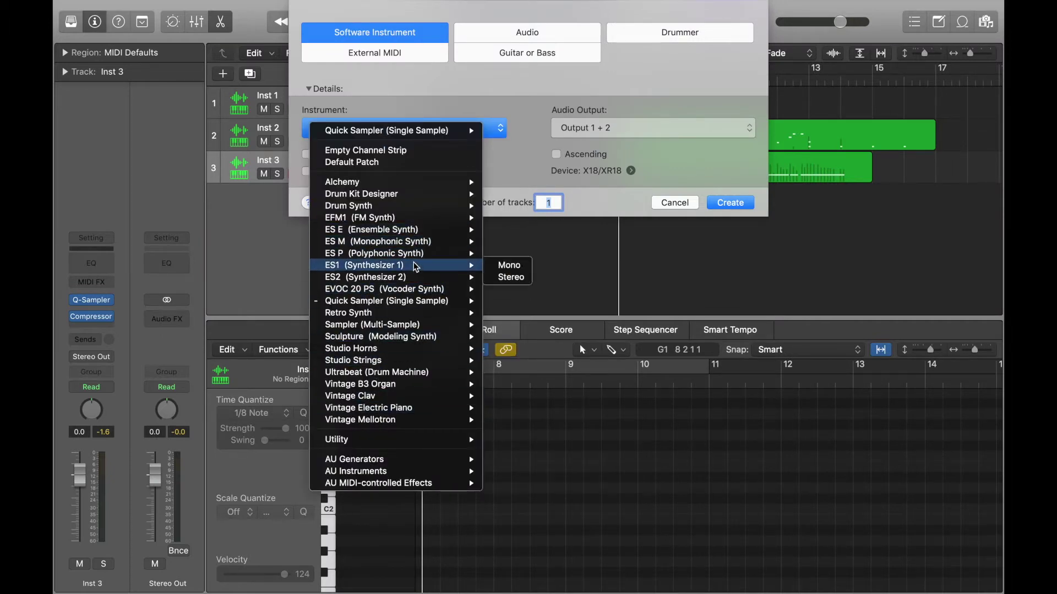
{"action": "mouse_move", "coordinate": [437, 373]}
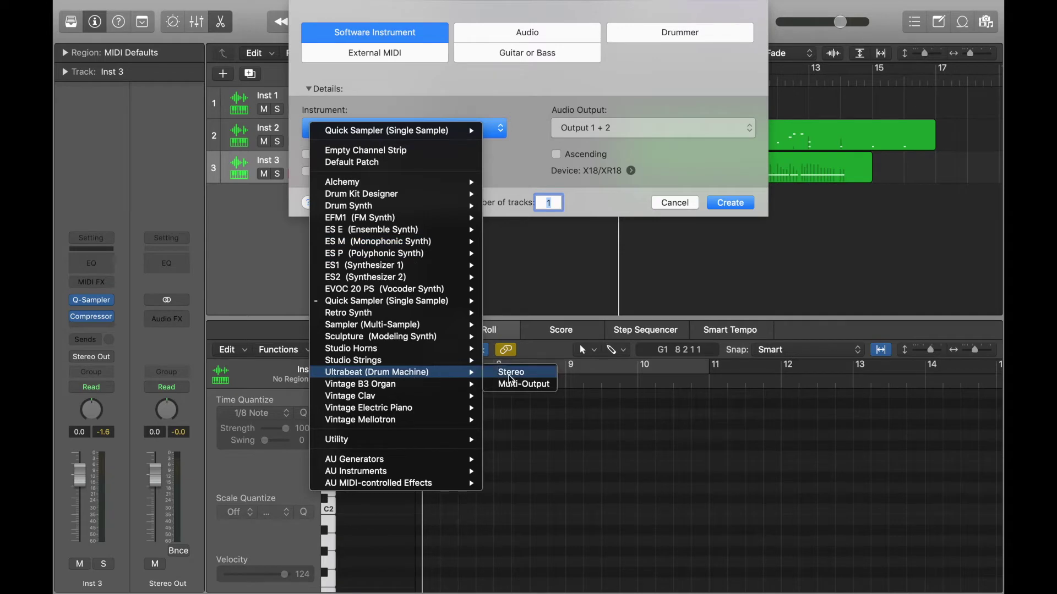
{"action": "left_click", "coordinate": [511, 374]}
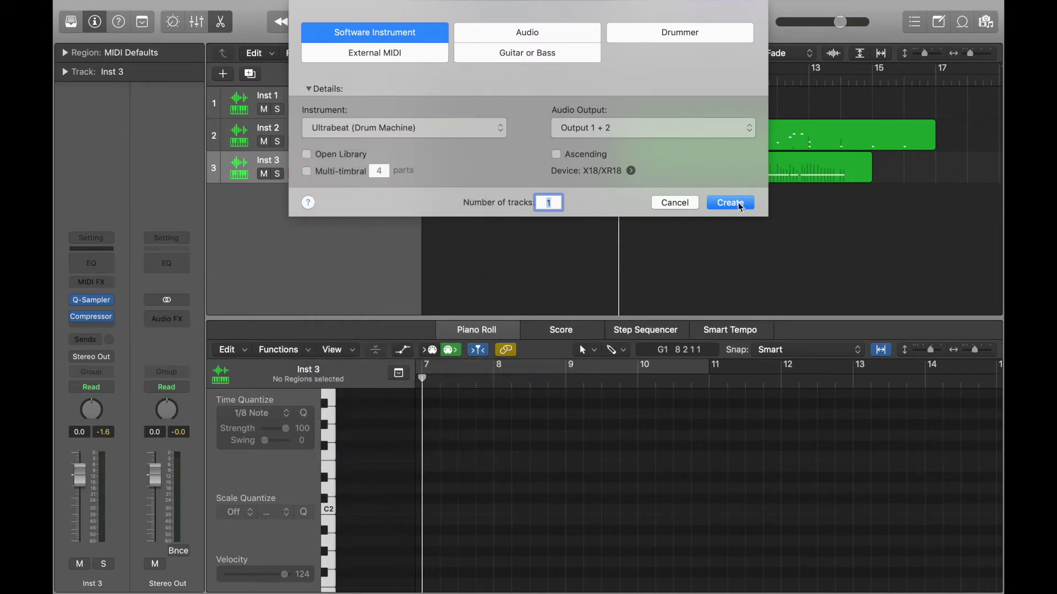
{"action": "left_click", "coordinate": [741, 207]}
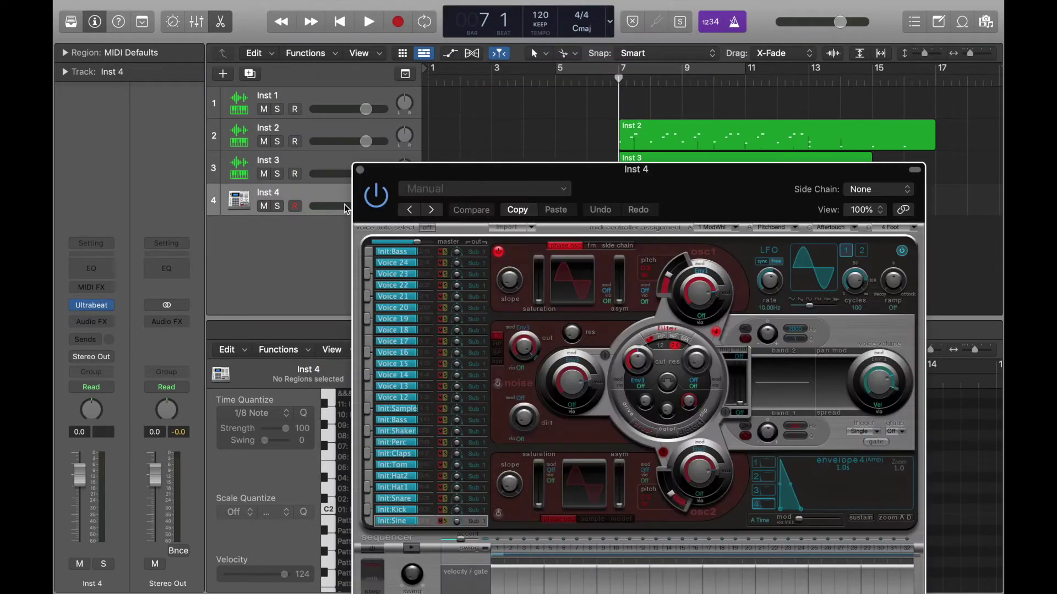
Load the Boutique 808 drum kit into the new track's Ultrabeat and close the plug-in window.
{"action": "left_click_drag", "start_coordinate": [598, 182], "coordinate": [557, 96]}
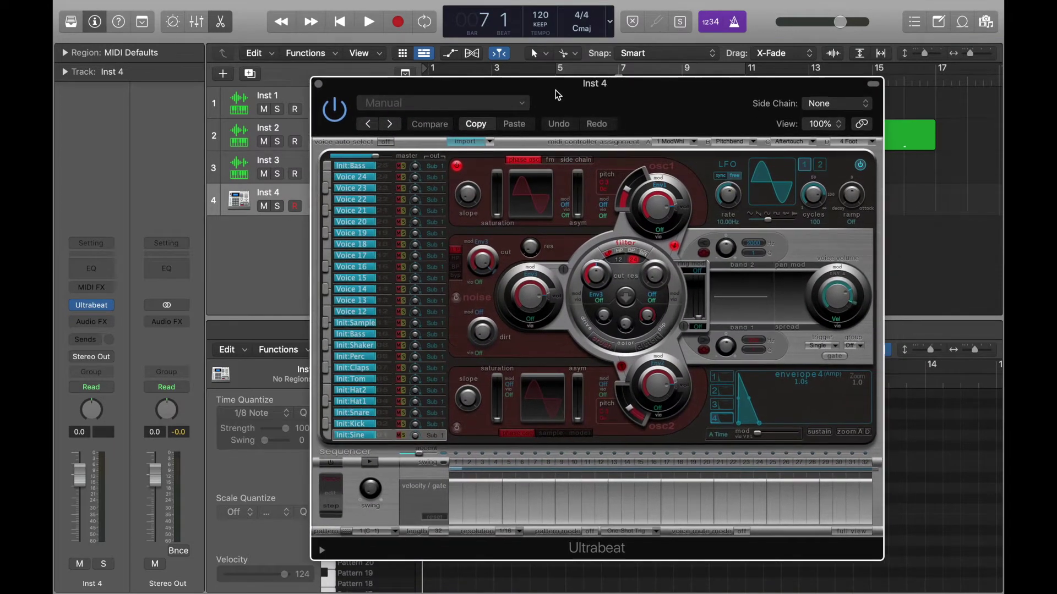
{"action": "left_click", "coordinate": [503, 104]}
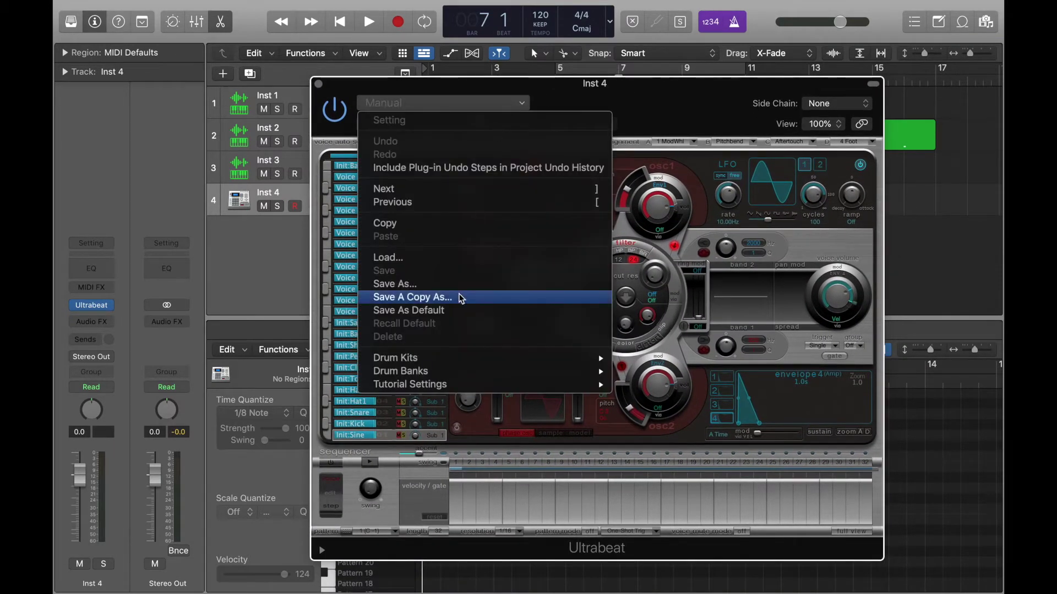
{"action": "mouse_move", "coordinate": [429, 361]}
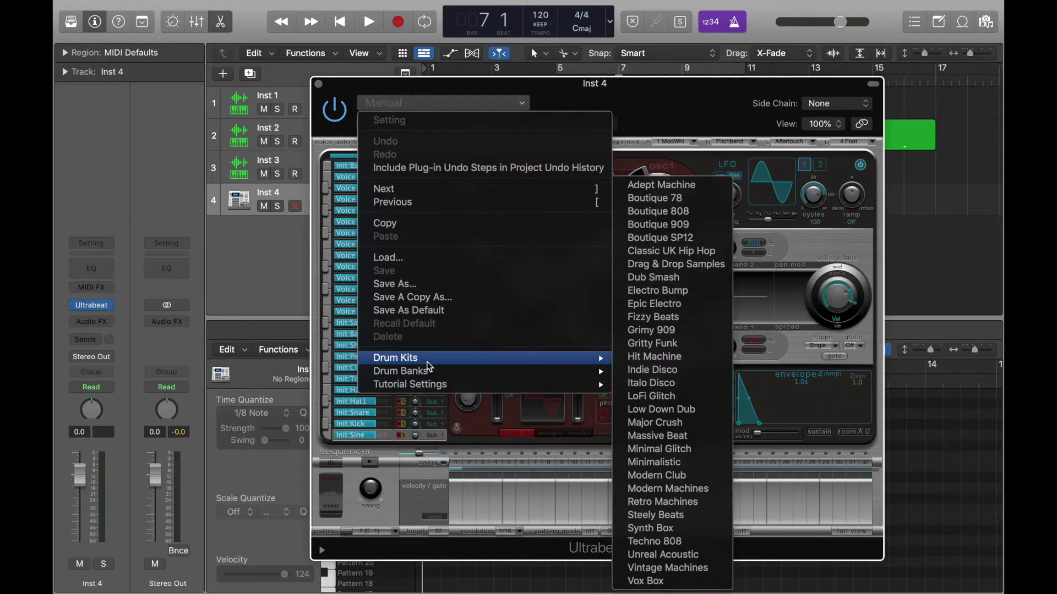
{"action": "left_click", "coordinate": [683, 221]}
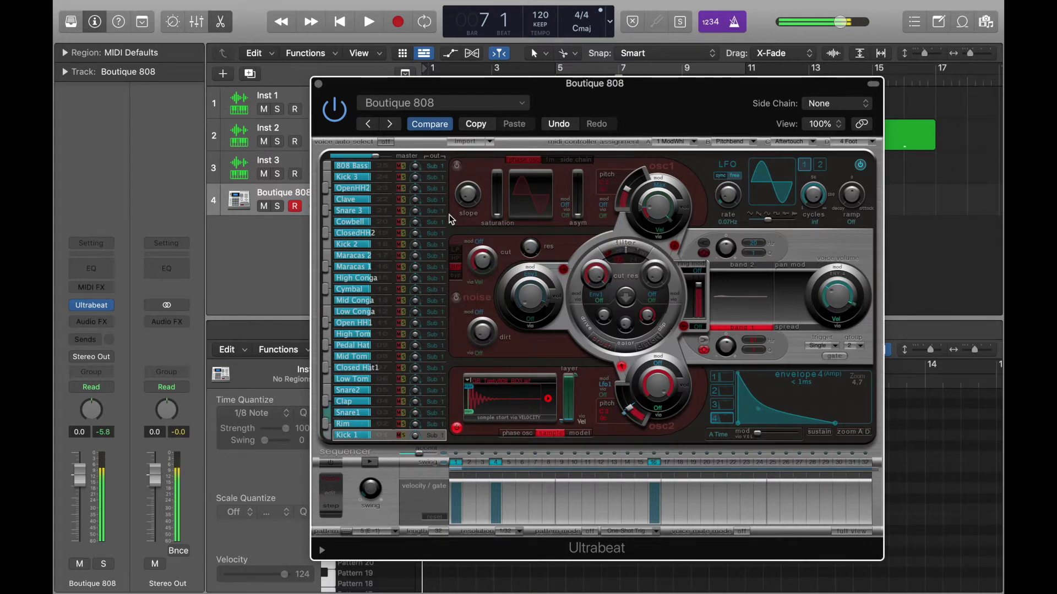
{"action": "left_click", "coordinate": [319, 85]}
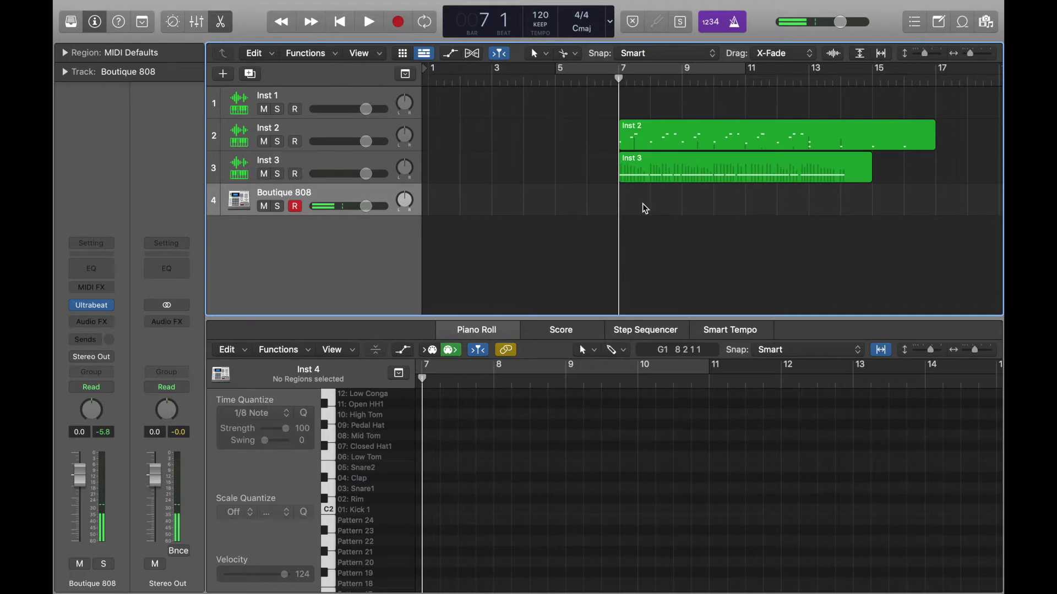
Create an empty MIDI region at bar 7 on the Boutique 808 track and open it in the Piano Roll.
{"action": "right_click", "coordinate": [625, 199]}
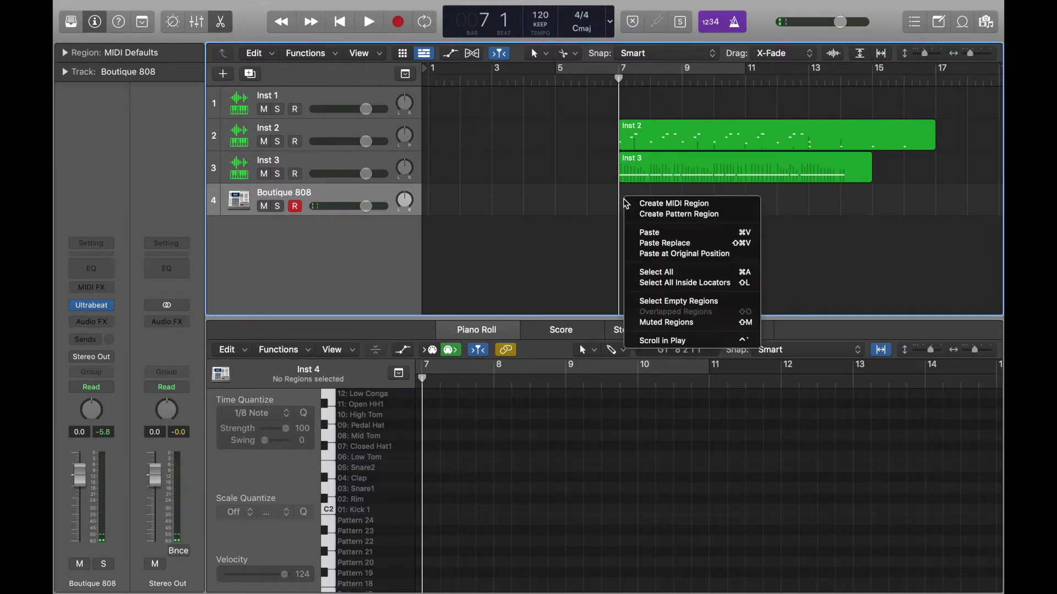
{"action": "left_click", "coordinate": [643, 205]}
{"action": "key", "text": "e"}
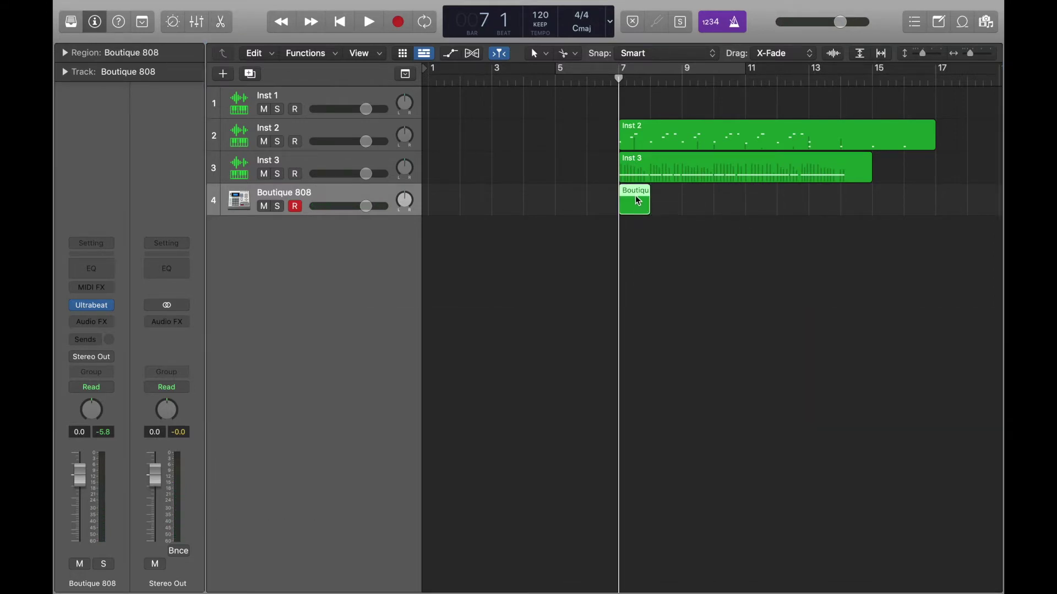
{"action": "double_click", "coordinate": [635, 196]}
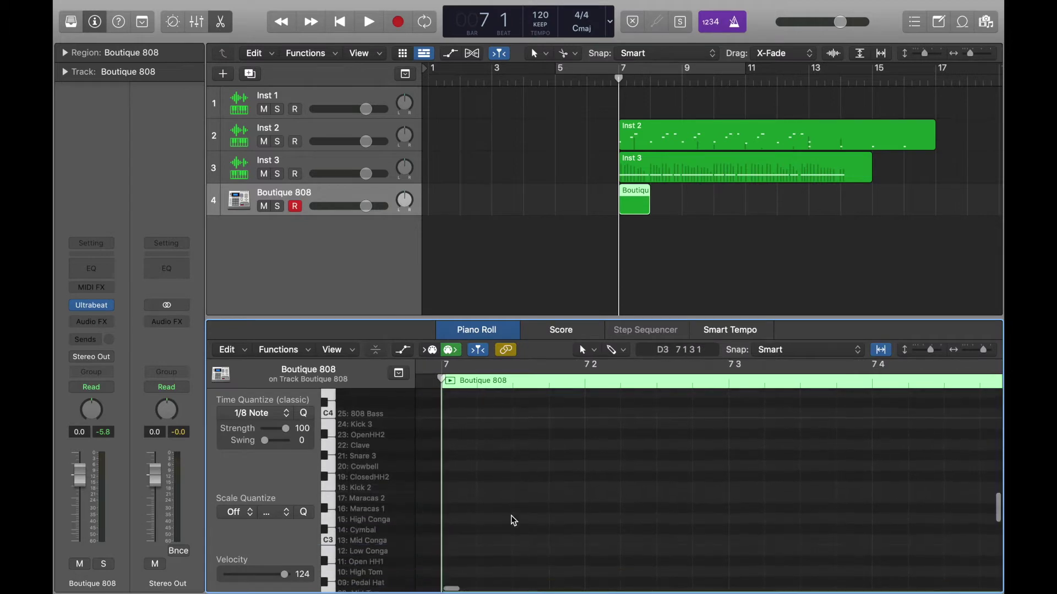
Assign the Brush Tool as the secondary tool and paint five consecutive 1/8 notes in the Closed Hat1 row from bar 7.
{"action": "scroll", "coordinate": [513, 521], "scroll_direction": "down", "scroll_amount": 5}
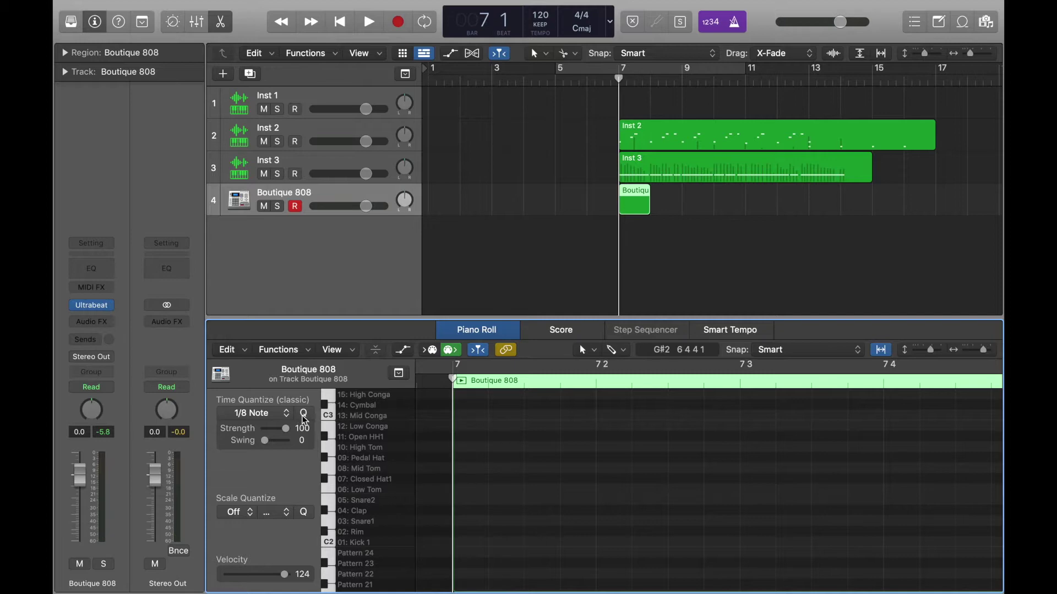
{"action": "left_click", "coordinate": [617, 349]}
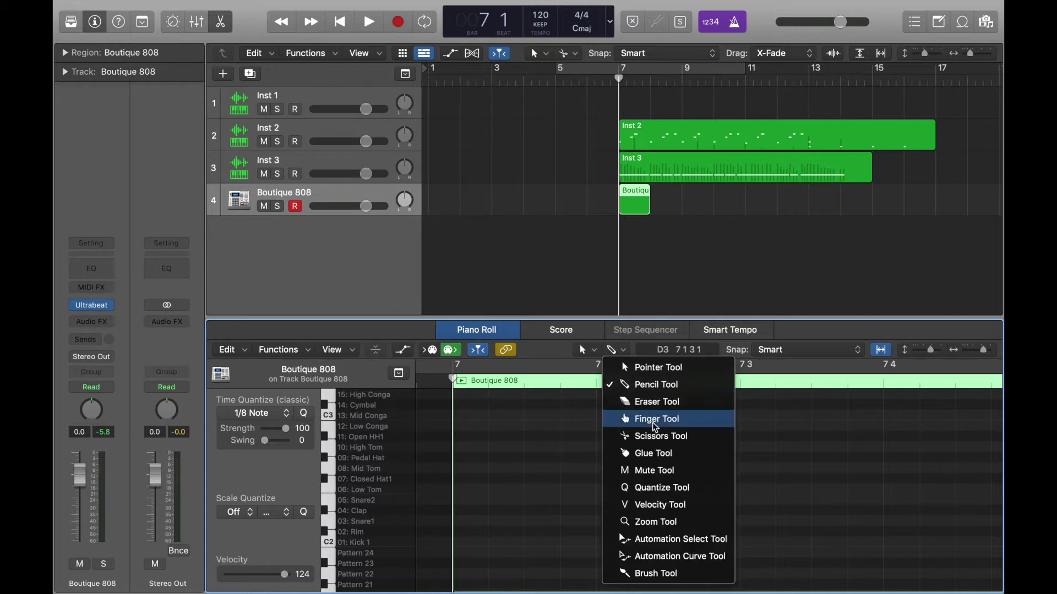
{"action": "left_click", "coordinate": [659, 572]}
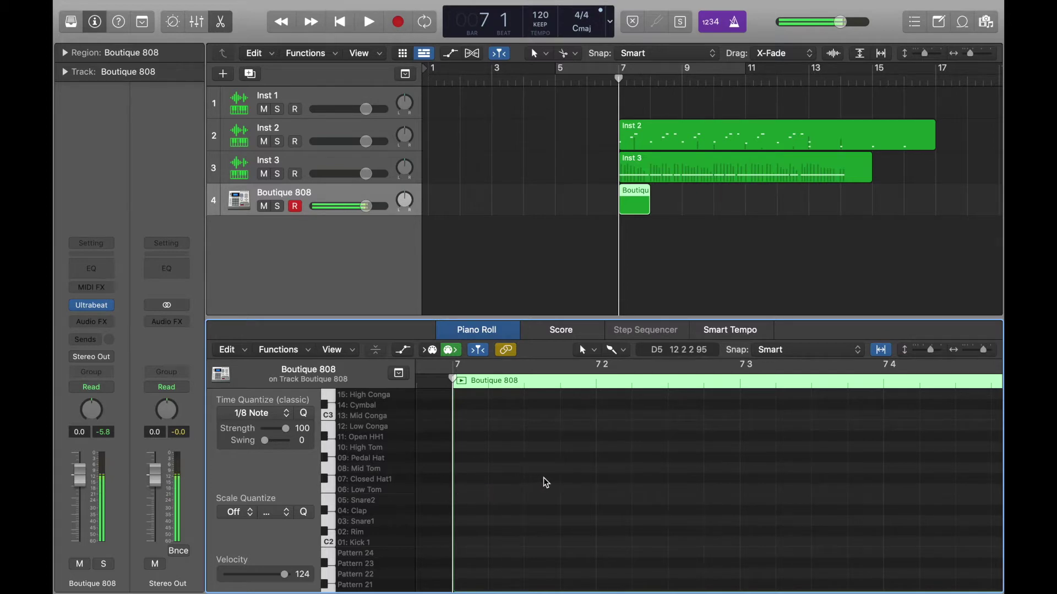
{"action": "left_click", "coordinate": [477, 479]}
{"action": "left_click", "coordinate": [582, 468]}
{"action": "left_click", "coordinate": [639, 479]}
{"action": "left_click", "coordinate": [681, 479]}
{"action": "left_click", "coordinate": [744, 479]}
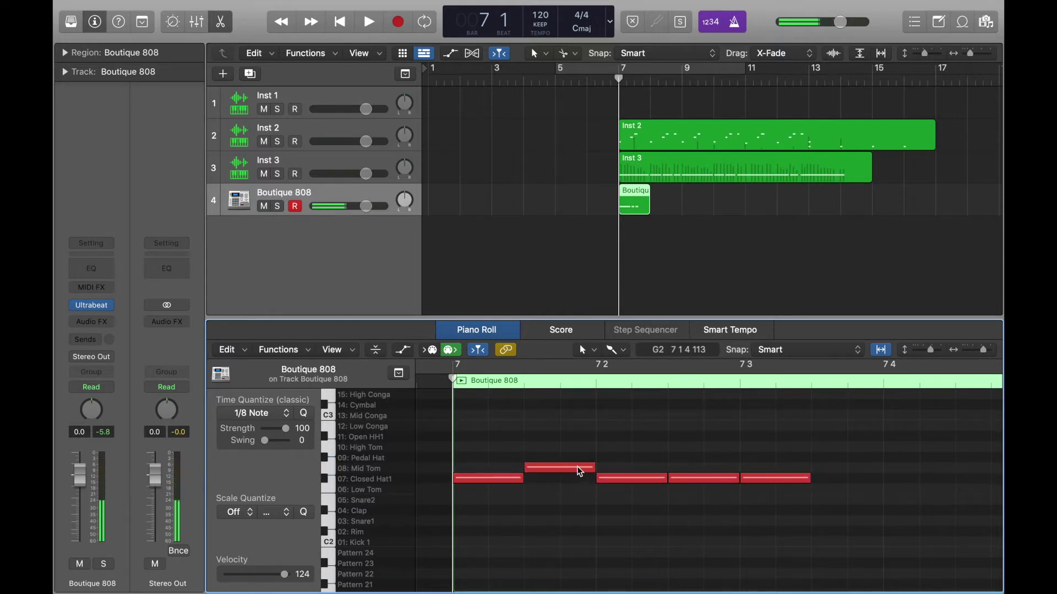
{"action": "left_click_drag", "start_coordinate": [579, 471], "coordinate": [578, 478]}
Play the arrangement from bar 7 to check the five closed hi-hat hits against the other tracks.
{"action": "key", "text": "space"}
{"action": "scroll", "coordinate": [594, 467], "scroll_direction": "down", "scroll_amount": 5}
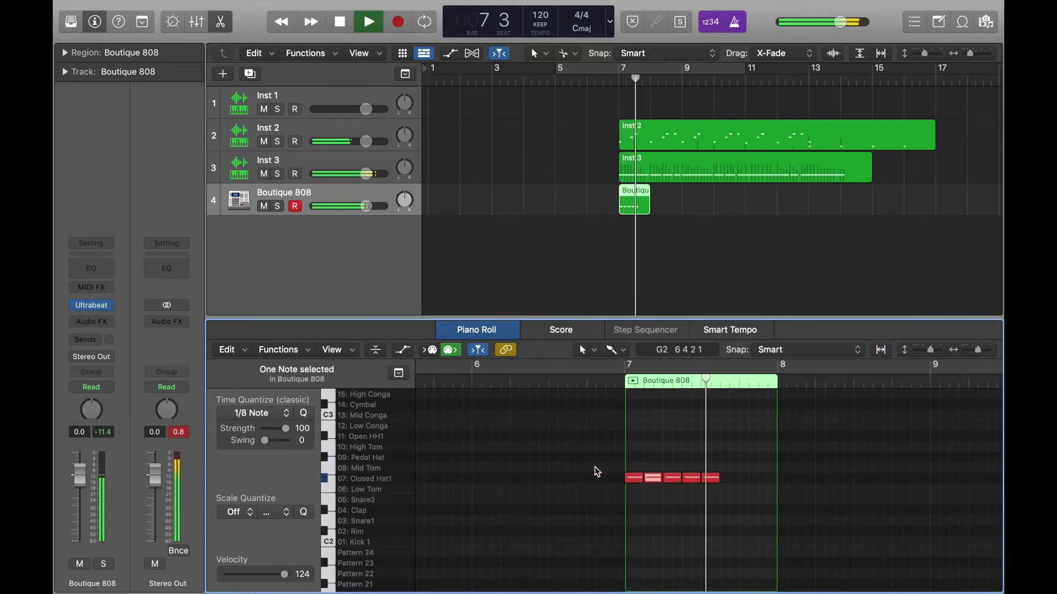
{"action": "key", "text": "space"}
{"action": "scroll", "coordinate": [709, 465], "scroll_direction": "up", "scroll_amount": 4}
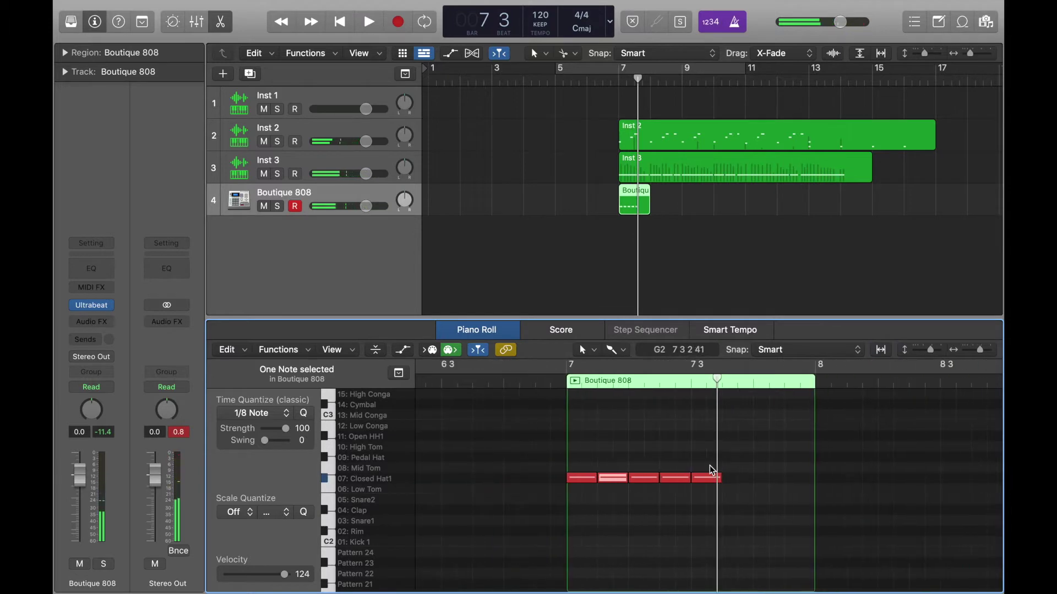
{"action": "scroll", "coordinate": [563, 447], "scroll_direction": "left", "scroll_amount": 2}
{"action": "key", "text": "space"}
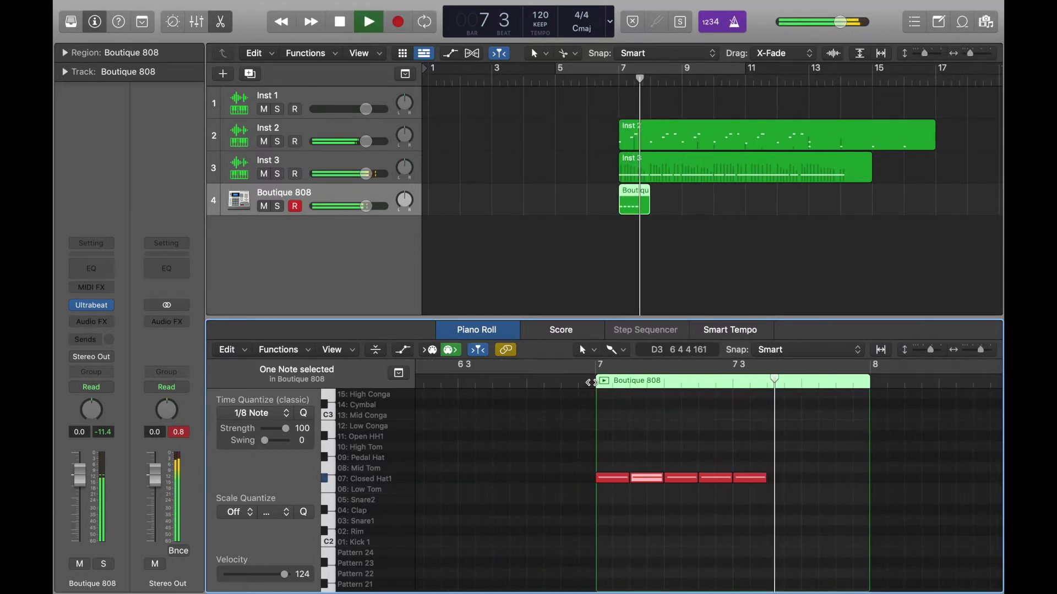
{"action": "key", "text": "space"}
{"action": "key", "text": "space"}
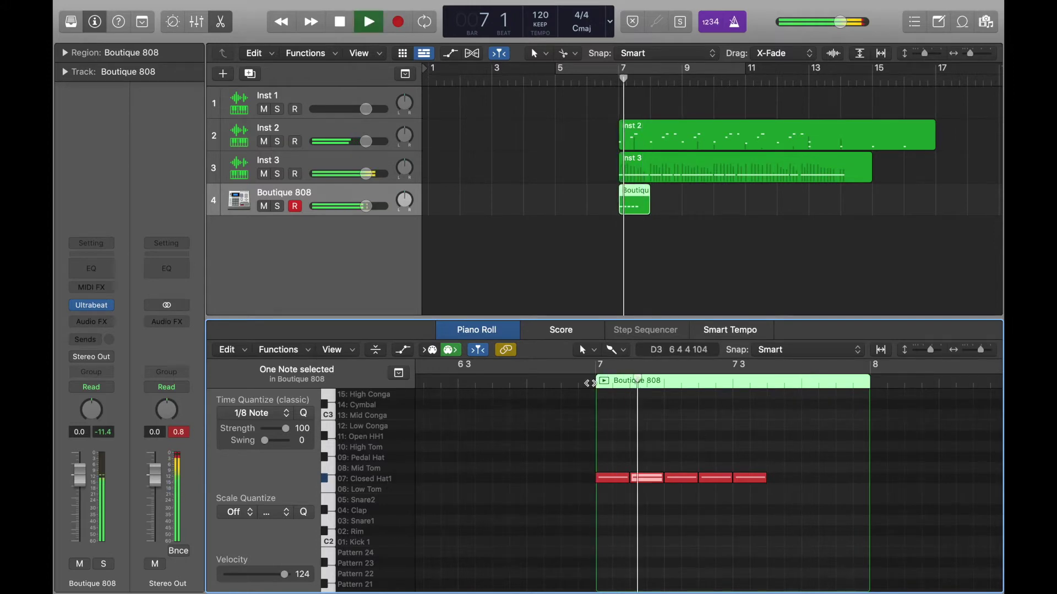
{"action": "key", "text": "space"}
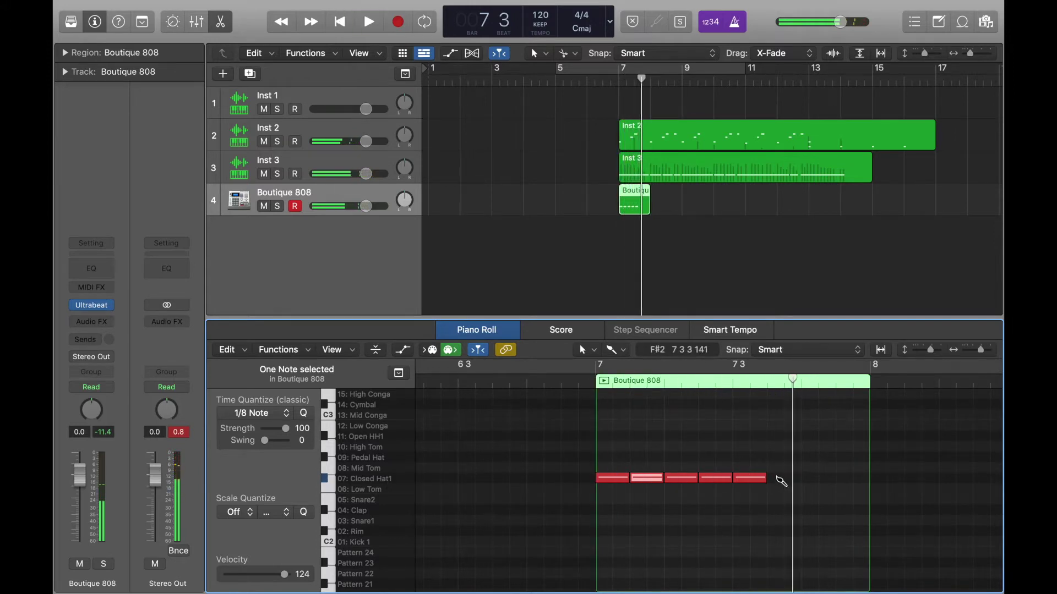
Add three more 1/8-note Closed Hat1 hits to fill the rest of bar 7.
{"action": "left_click", "coordinate": [781, 481]}
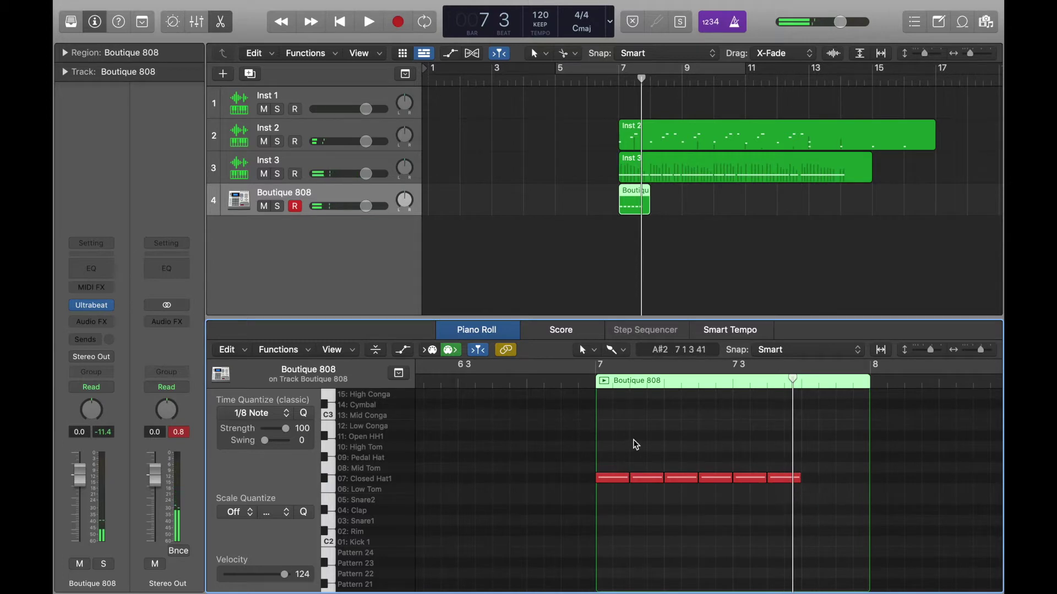
{"action": "key", "text": "space"}
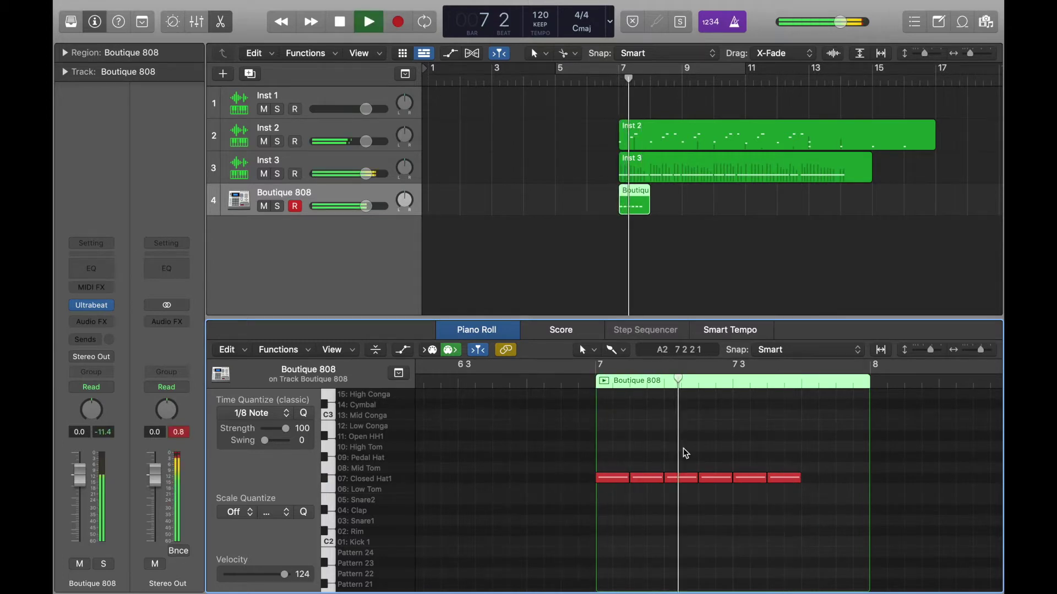
{"action": "key", "text": "space"}
{"action": "left_click", "coordinate": [813, 478]}
{"action": "left_click", "coordinate": [847, 478]}
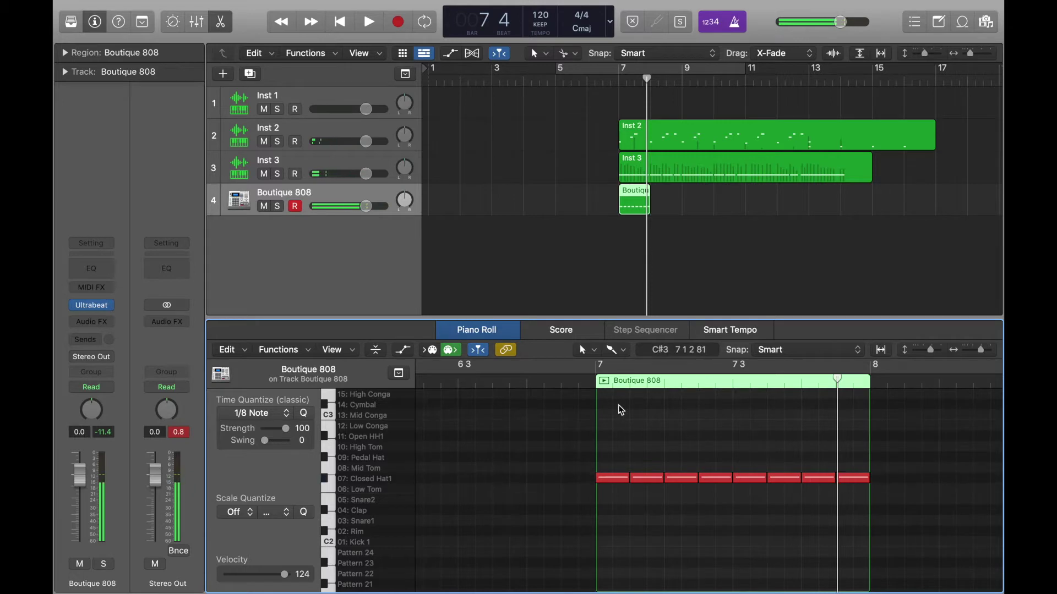
Play bar 7 repeatedly to check the full closed hi-hat pattern with the other tracks.
{"action": "key", "text": "space"}
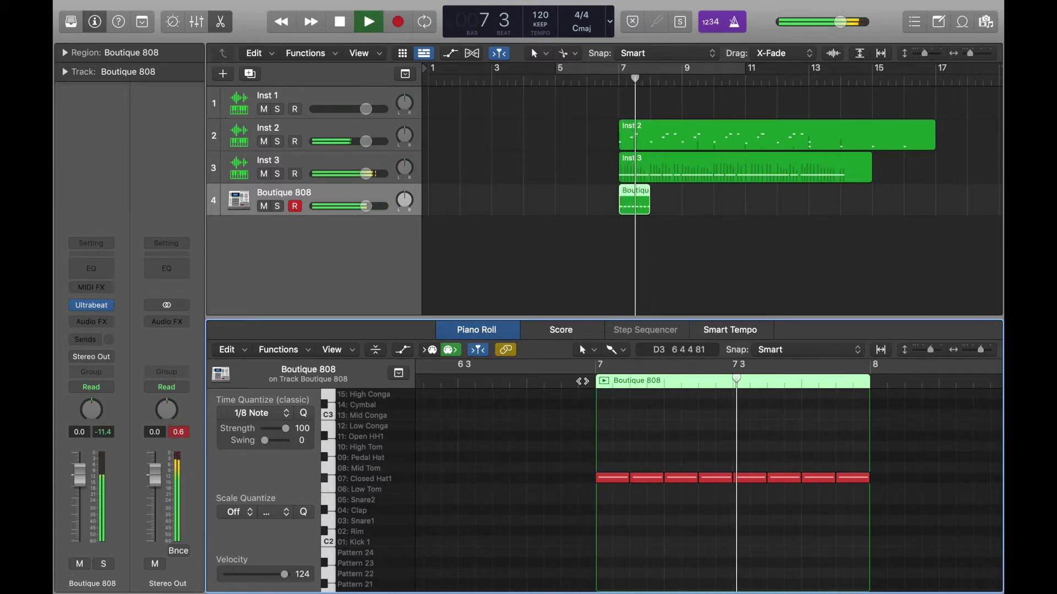
{"action": "key", "text": "space"}
{"action": "key", "text": "space"}
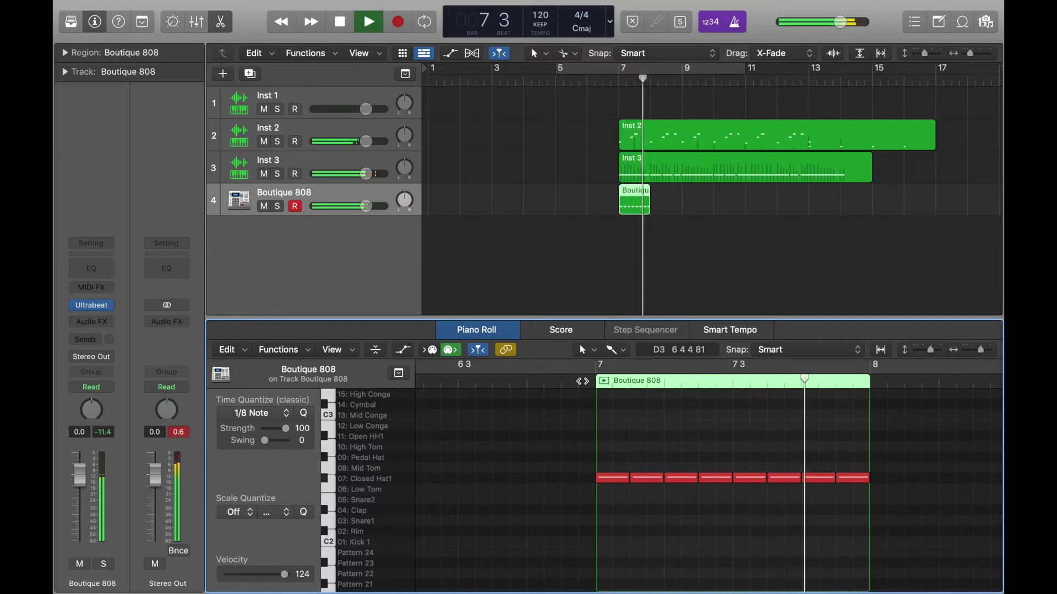
{"action": "key", "text": "space"}
{"action": "key", "text": "space"}
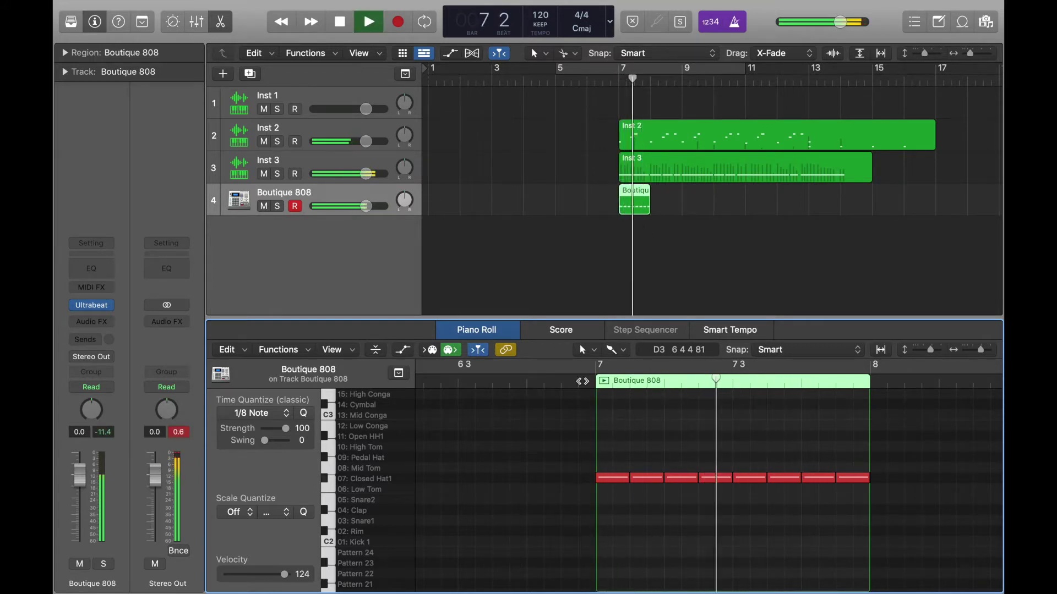
{"action": "key", "text": "space"}
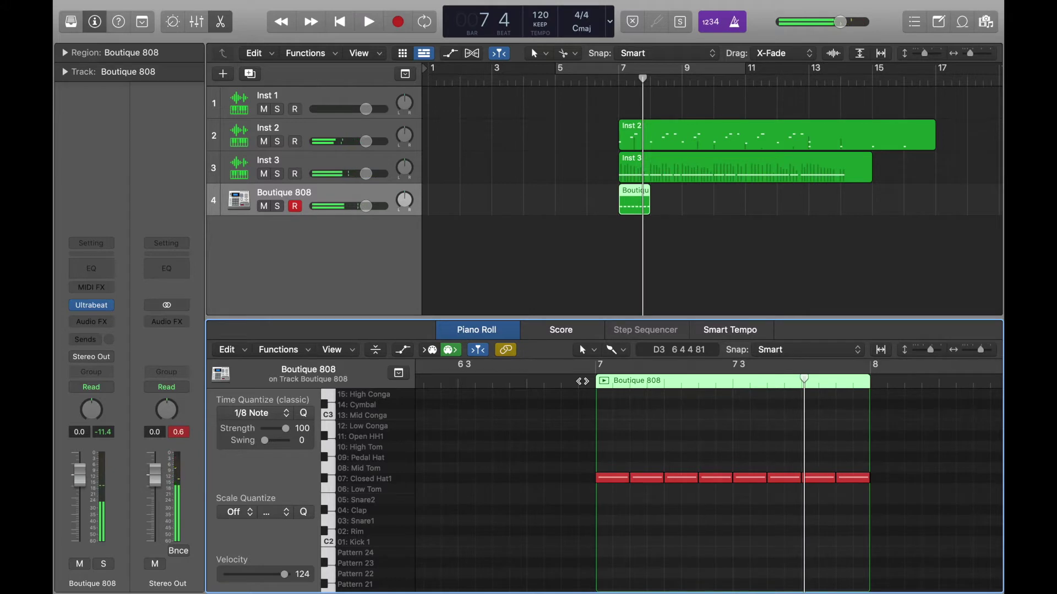
{"action": "key", "text": "space"}
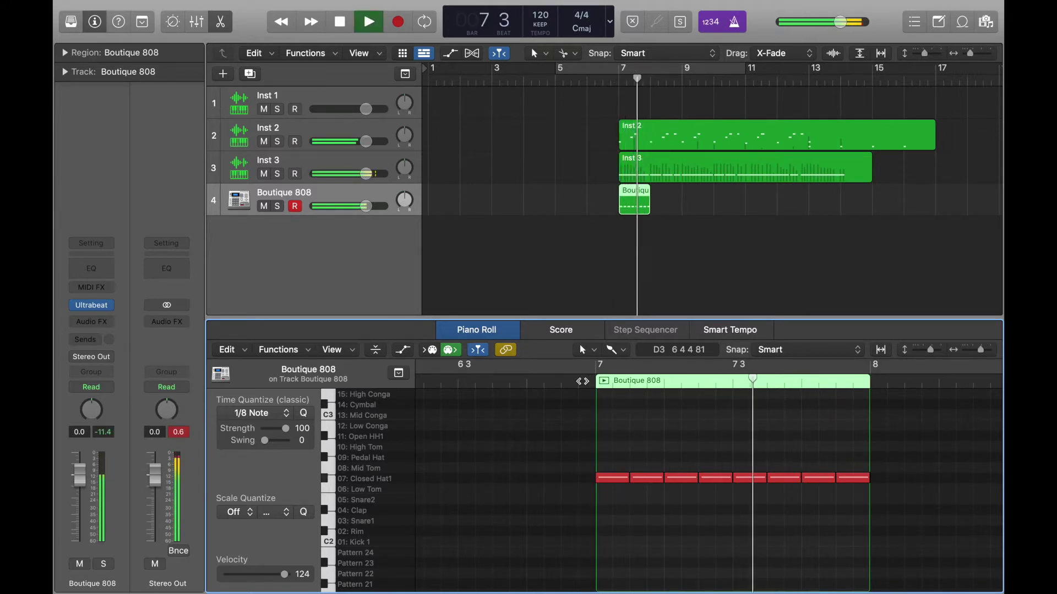
{"action": "key", "text": "space"}
Set the time quantize to 1/32 Note and replace the sixth Closed Hat1 note of bar 7 with four 1/32 notes.
{"action": "left_click", "coordinate": [784, 481]}
{"action": "key", "text": "super+Right"}
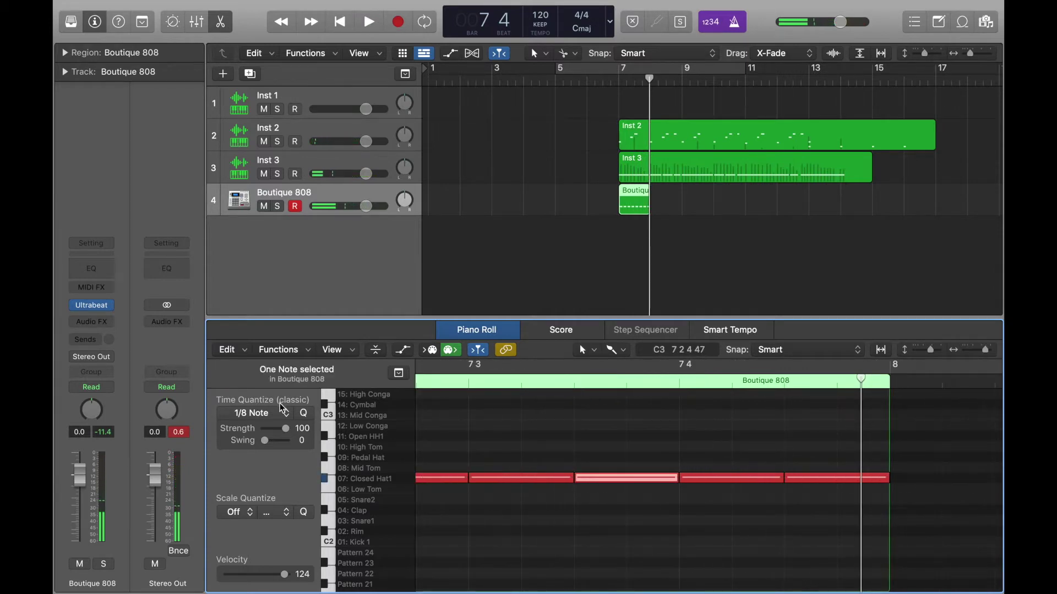
{"action": "left_click", "coordinate": [284, 413]}
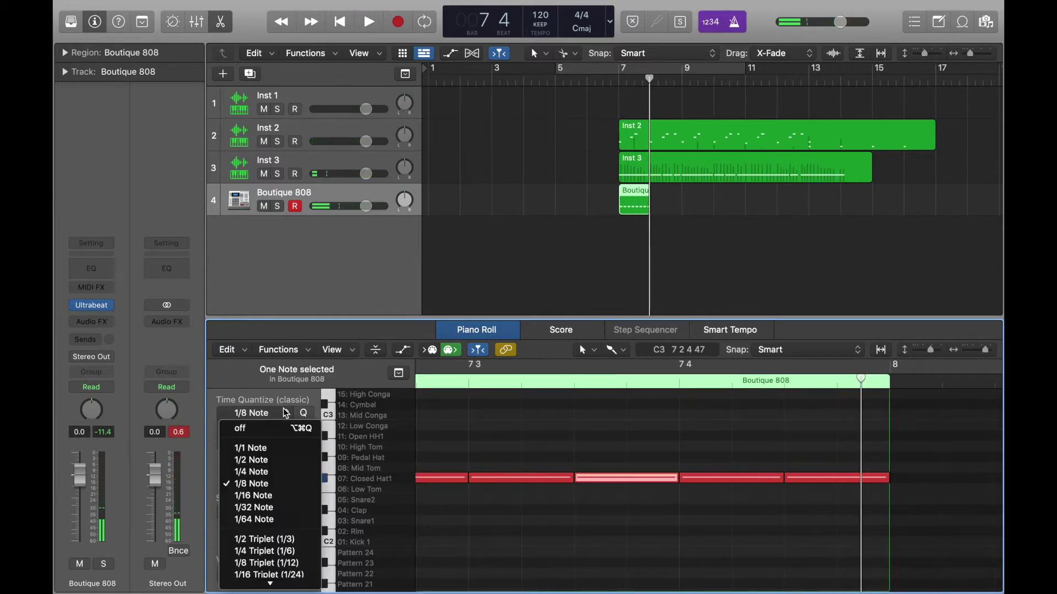
{"action": "left_click", "coordinate": [274, 512]}
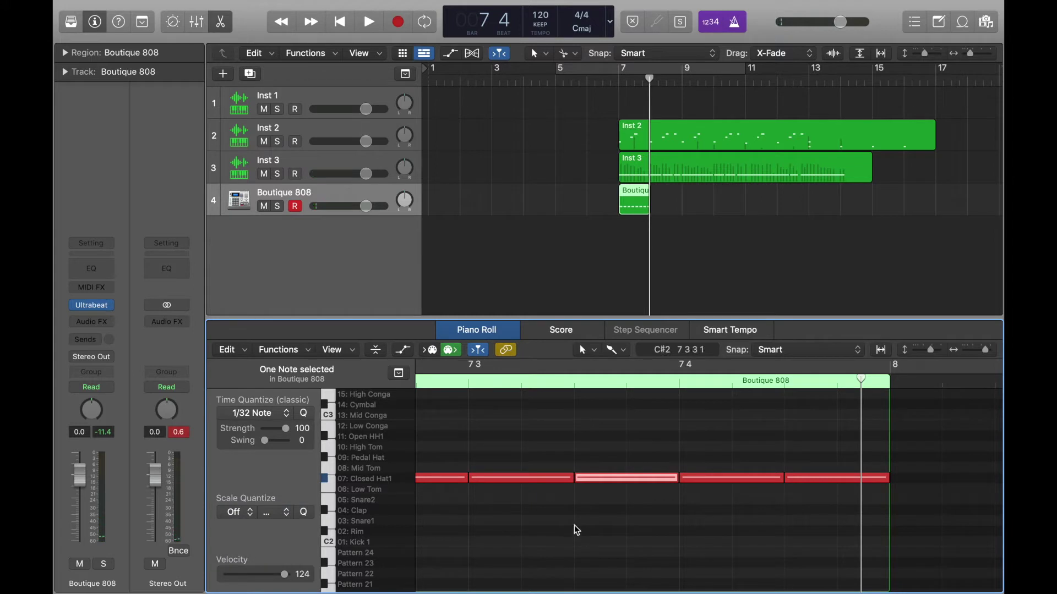
{"action": "left_click", "coordinate": [582, 481]}
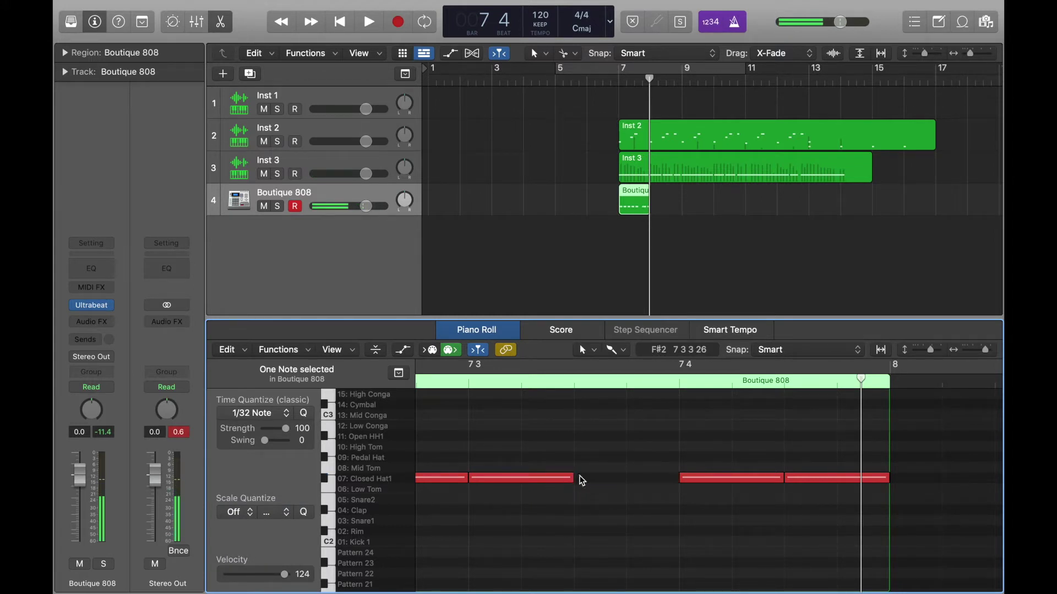
{"action": "left_click", "coordinate": [600, 479]}
{"action": "left_click", "coordinate": [626, 478]}
{"action": "left_click", "coordinate": [652, 479]}
Play bar 7 to check the 1/32-note hi-hat roll in context.
{"action": "left_click", "coordinate": [577, 389]}
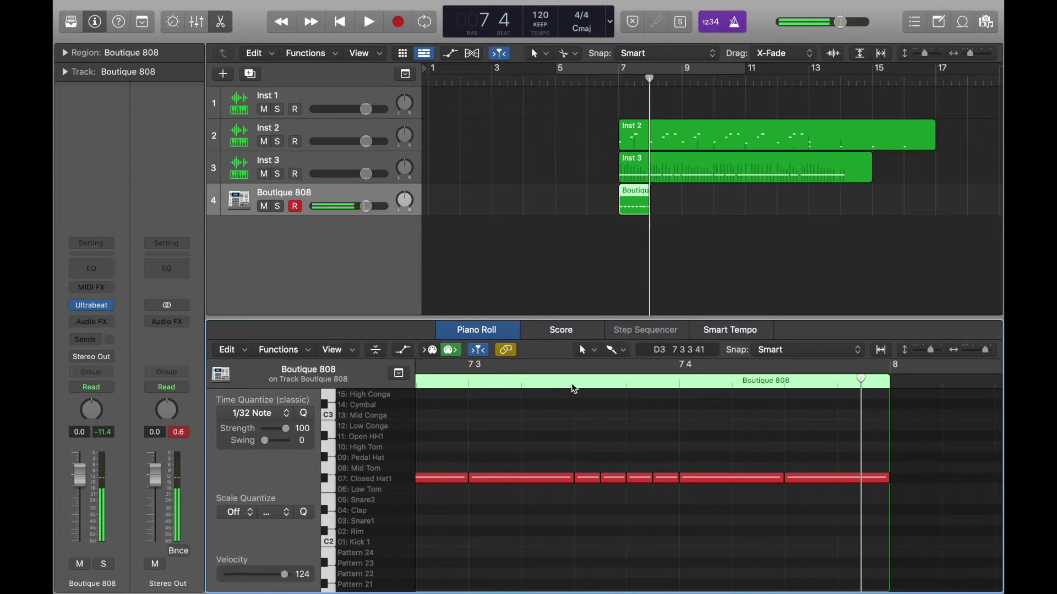
{"action": "left_click", "coordinate": [574, 380]}
{"action": "key", "text": "space"}
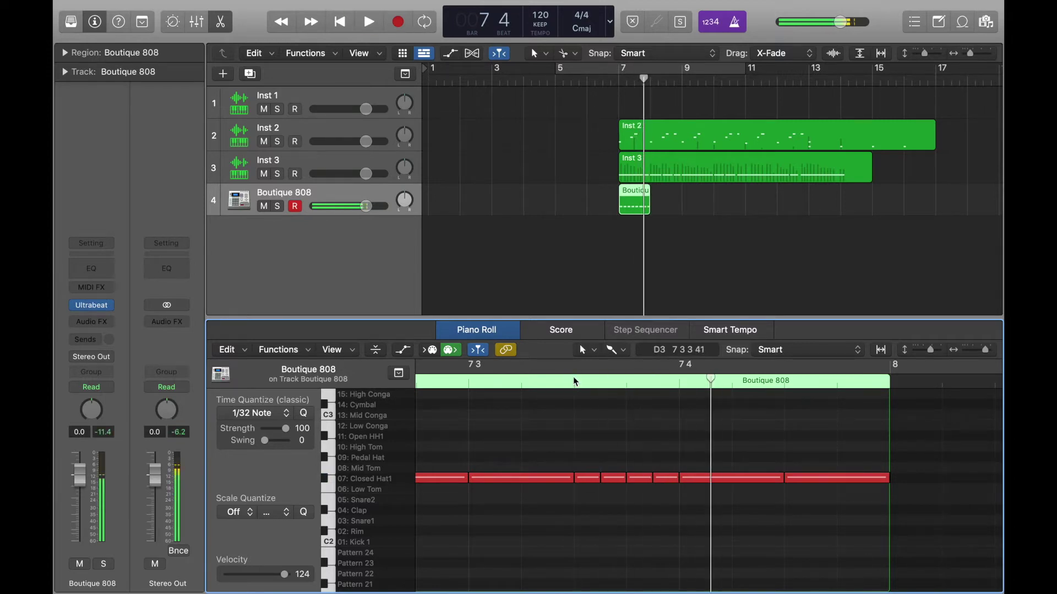
{"action": "key", "text": "z"}
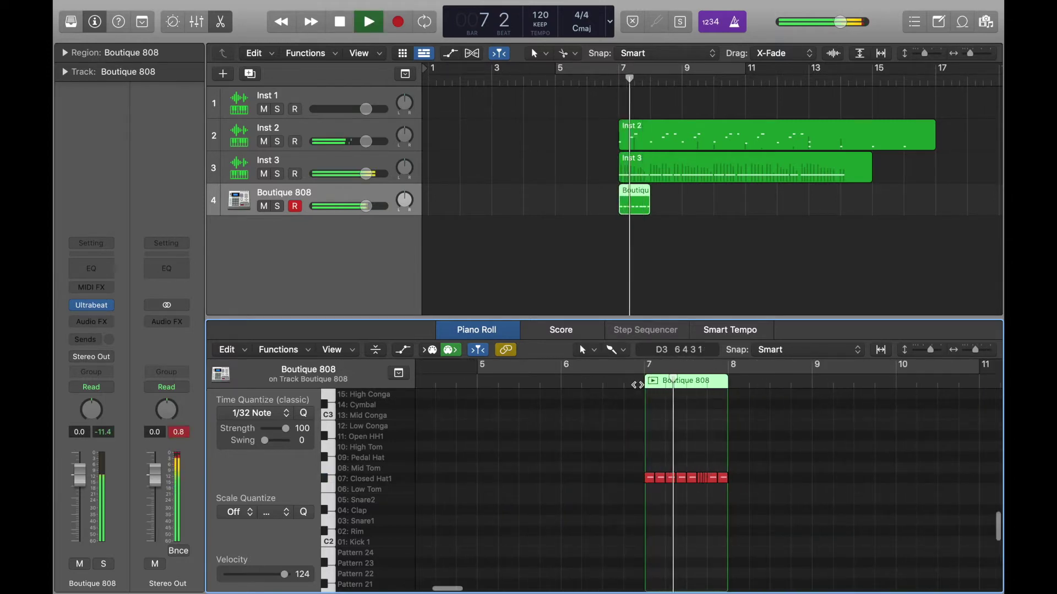
{"action": "key", "text": "space"}
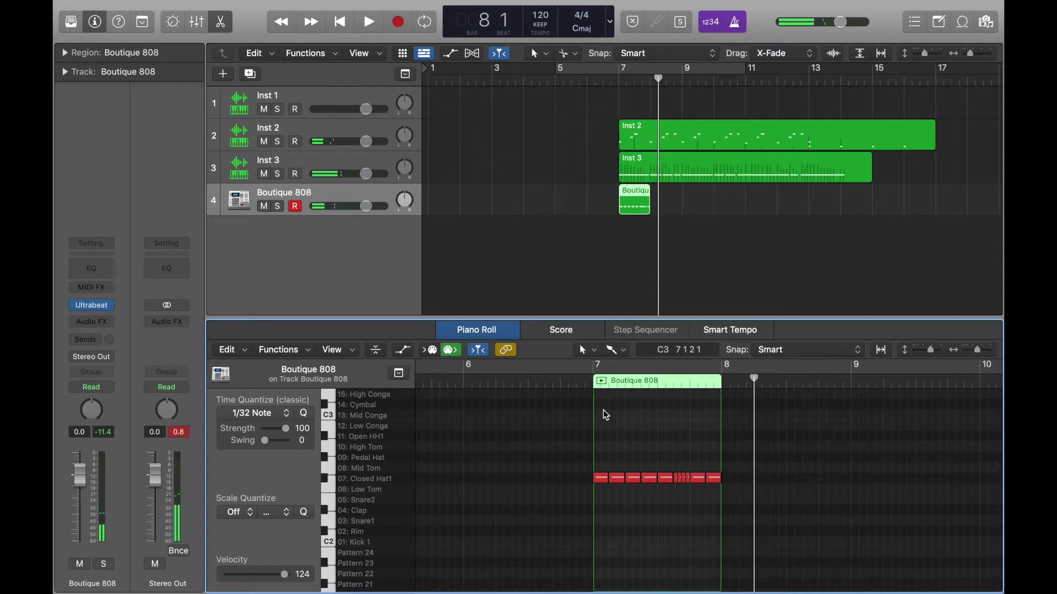
Place a single 1/32-note Snare1 hit at beat 3 of bar 7.
{"action": "key", "text": "z"}
{"action": "scroll", "coordinate": [570, 390], "scroll_direction": "left", "scroll_amount": 3}
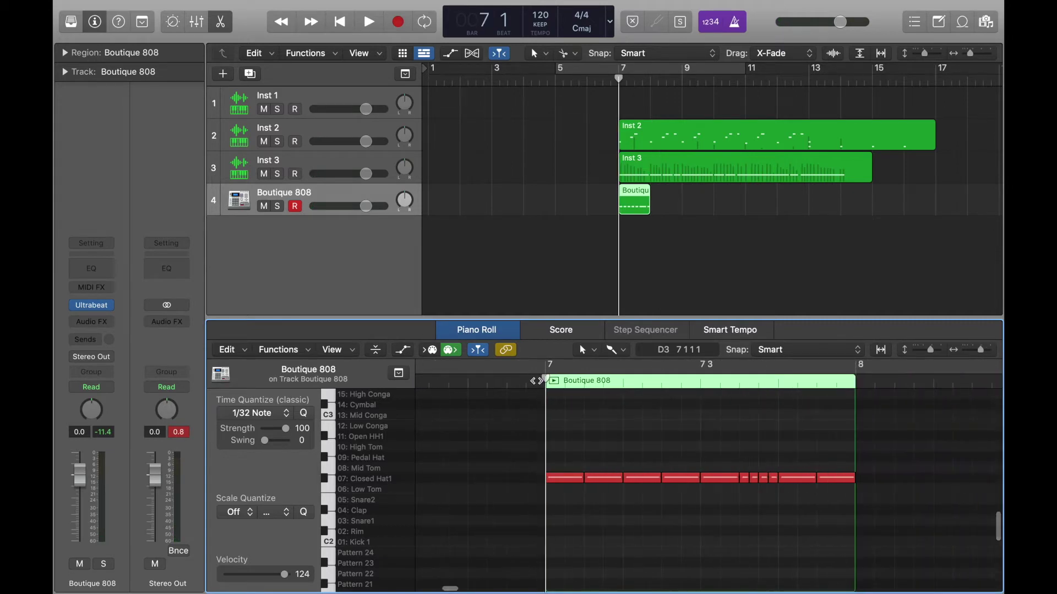
{"action": "scroll", "coordinate": [608, 469], "scroll_direction": "right", "scroll_amount": 3}
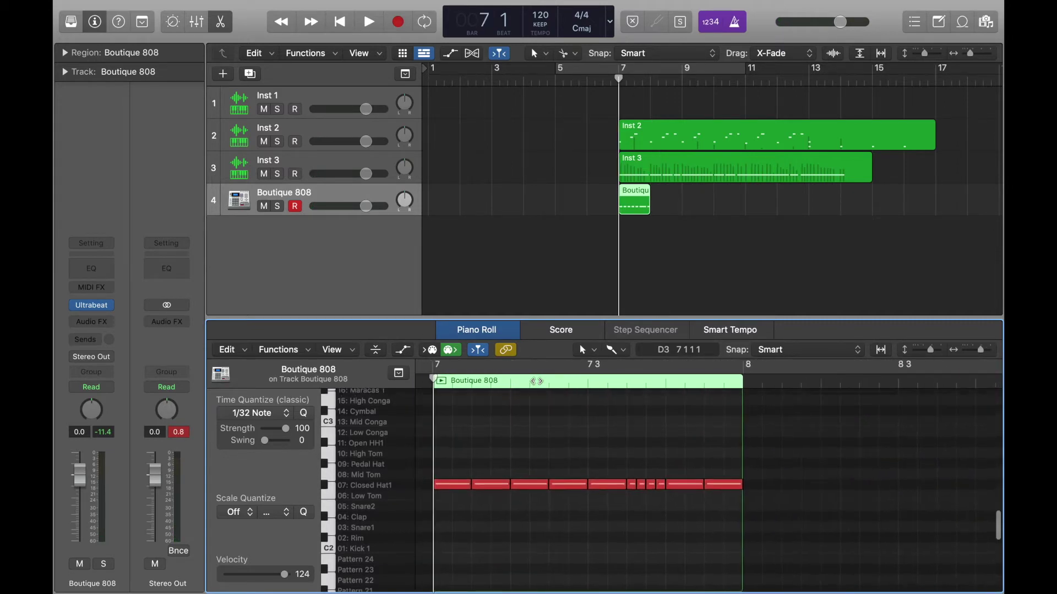
{"action": "scroll", "coordinate": [606, 464], "scroll_direction": "up", "scroll_amount": 5}
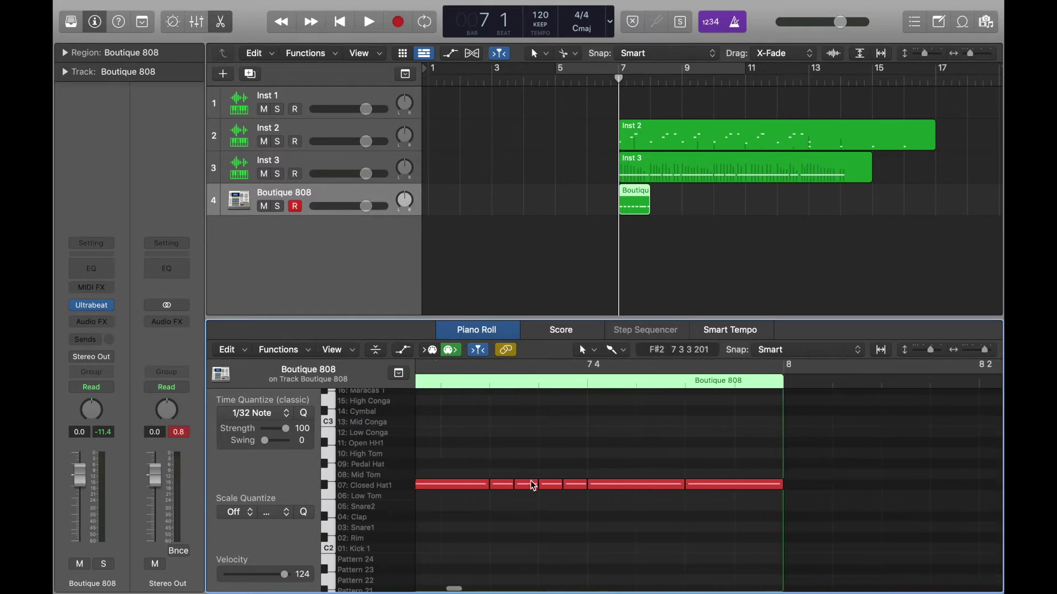
{"action": "mouse_move", "coordinate": [528, 487]}
{"action": "scroll", "coordinate": [598, 520], "scroll_direction": "down", "scroll_amount": 5}
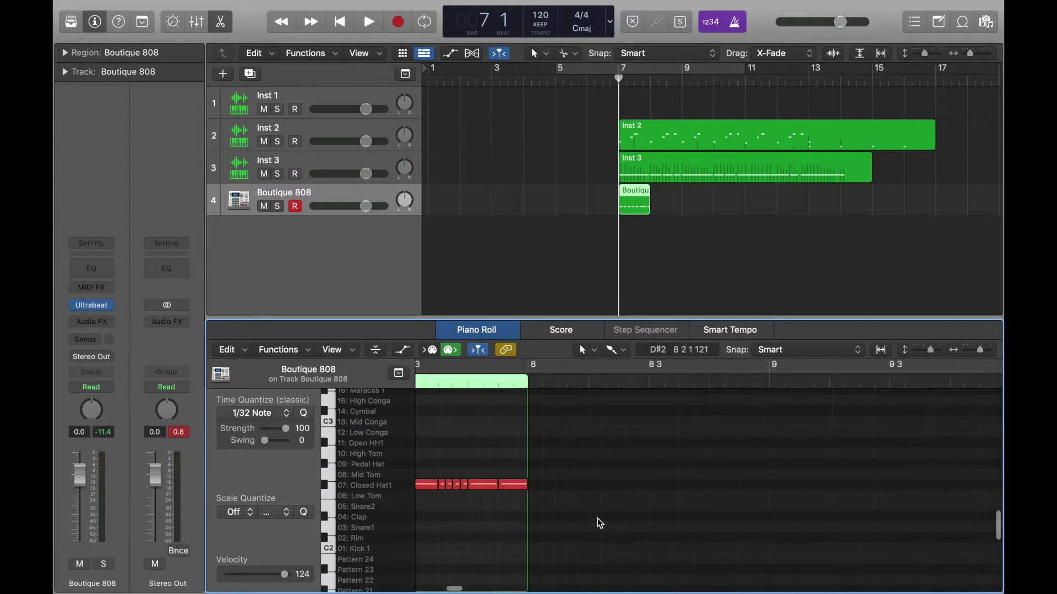
{"action": "scroll", "coordinate": [599, 521], "scroll_direction": "down", "scroll_amount": 3}
{"action": "scroll", "coordinate": [599, 522], "scroll_direction": "right", "scroll_amount": 1}
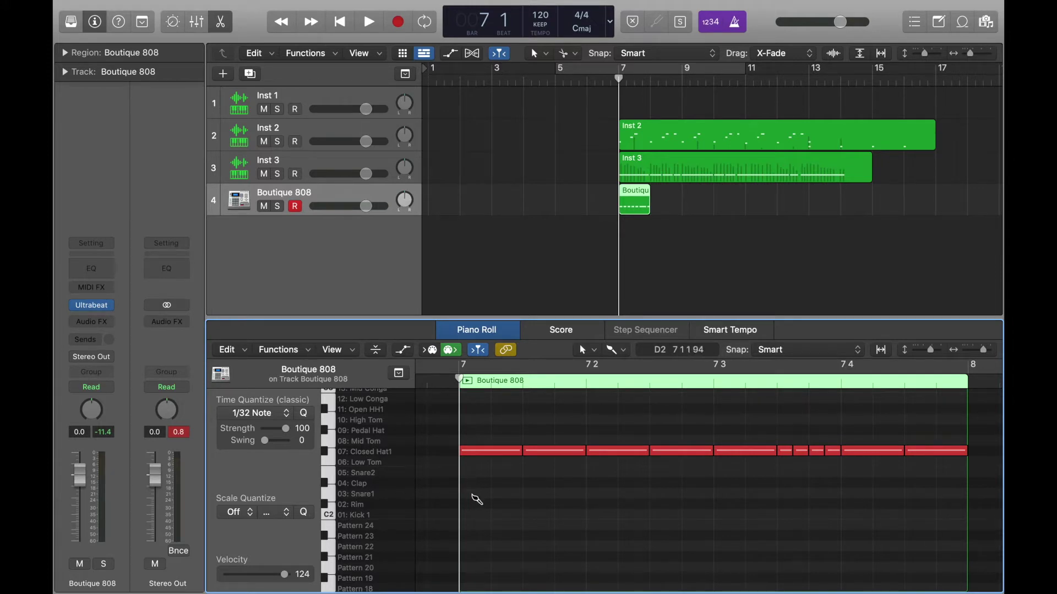
{"action": "mouse_move", "coordinate": [481, 495]}
{"action": "left_mouse_down"}
{"action": "mouse_move", "coordinate": [462, 494]}
{"action": "mouse_move", "coordinate": [585, 505]}
{"action": "mouse_move", "coordinate": [642, 493]}
{"action": "mouse_move", "coordinate": [724, 500]}
{"action": "left_mouse_up"}
Play bar 7 to check the snare hit together with the hi-hat pattern.
{"action": "key", "text": "space"}
{"action": "key", "text": "space"}
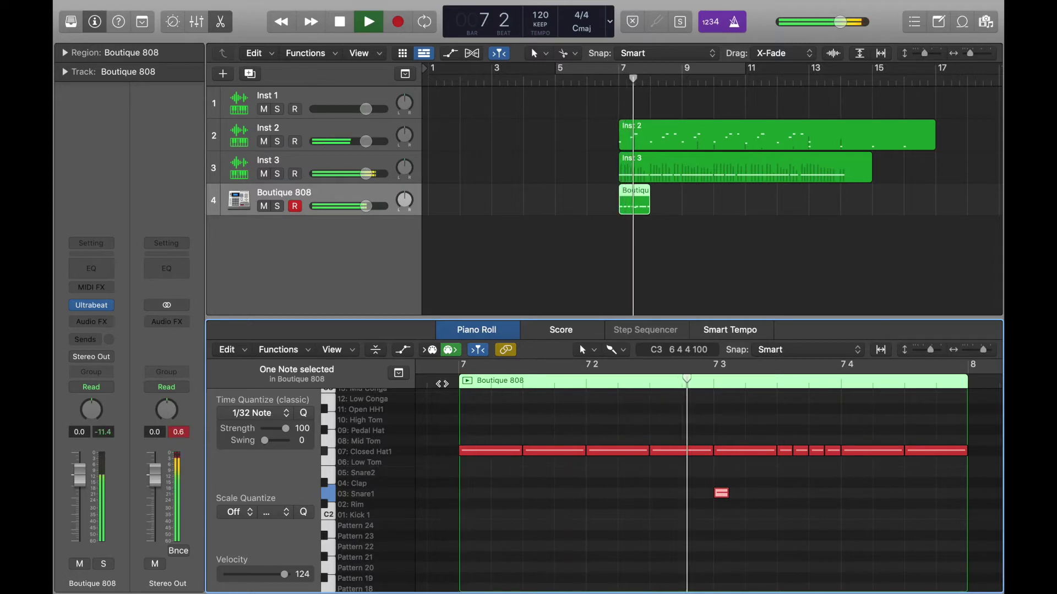
{"action": "key", "text": "space"}
{"action": "scroll", "coordinate": [609, 481], "scroll_direction": "right", "scroll_amount": 5}
{"action": "scroll", "coordinate": [612, 482], "scroll_direction": "left", "scroll_amount": 2}
{"action": "scroll", "coordinate": [608, 478], "scroll_direction": "left", "scroll_amount": 5}
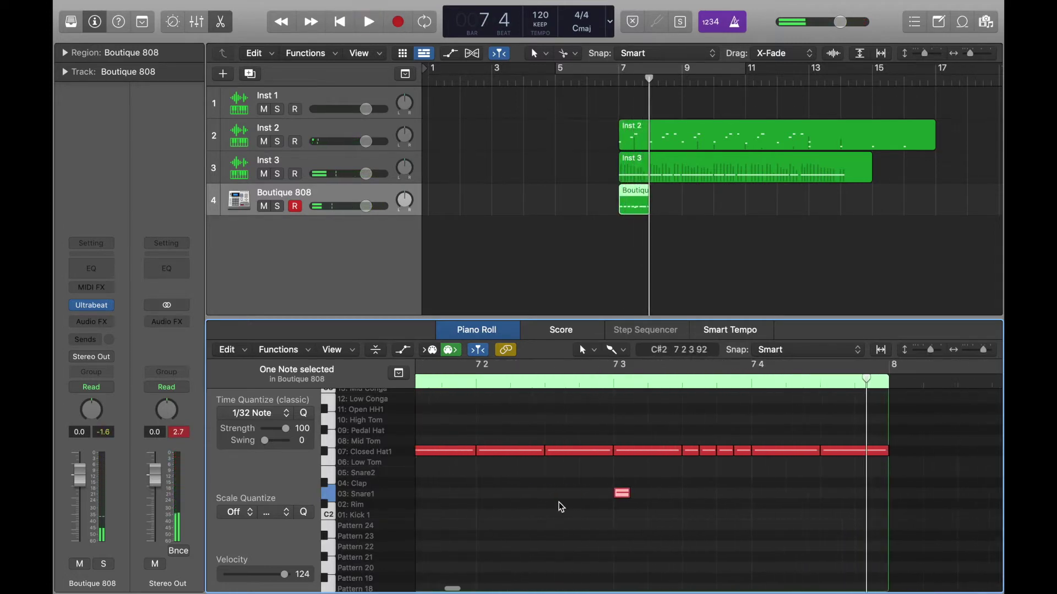
{"action": "scroll", "coordinate": [559, 502], "scroll_direction": "left", "scroll_amount": 6}
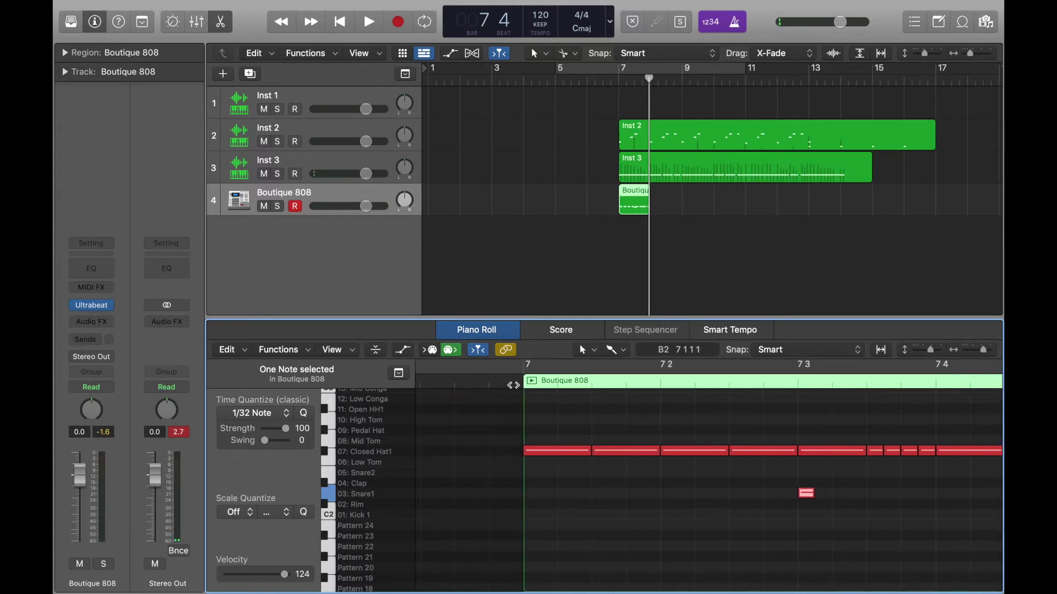
{"action": "key", "text": "space"}
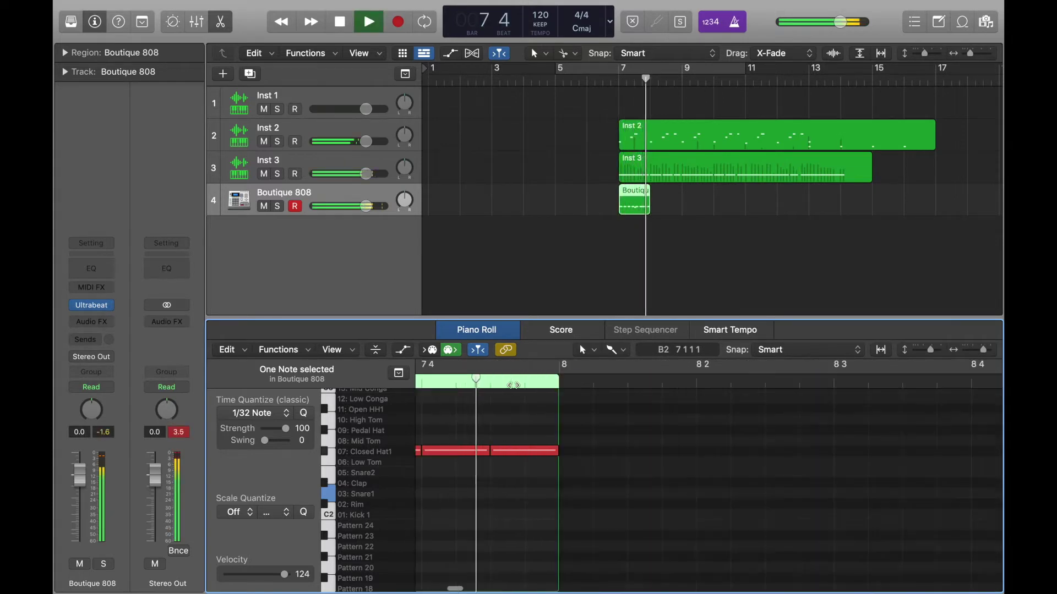
{"action": "key", "text": "space"}
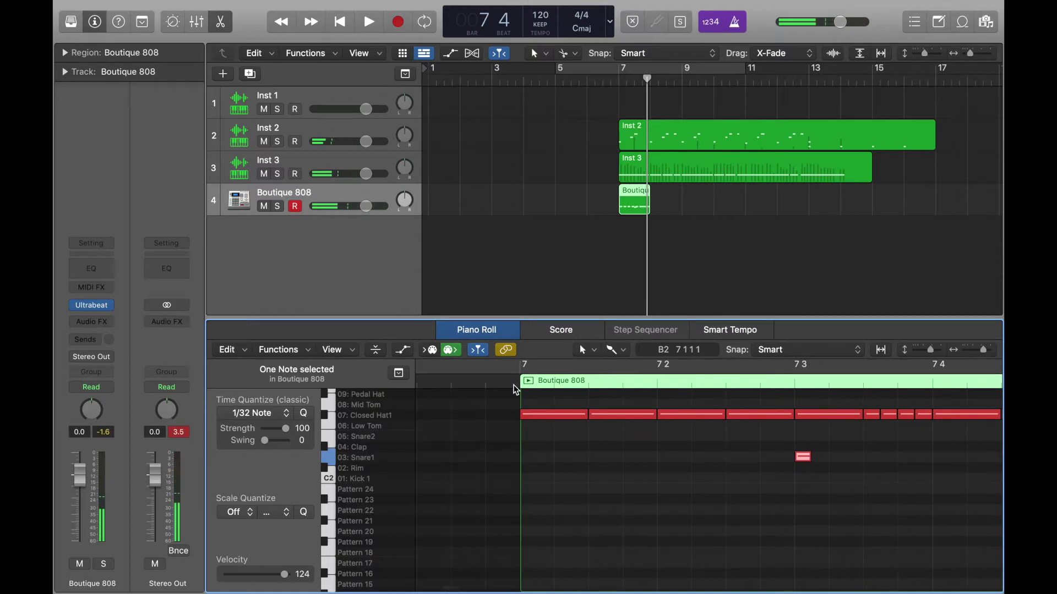
Place 1/32-note Kick 1 hits on beats 1 and 2 of bar 7 and play the bar to hear them.
{"action": "key", "text": "space"}
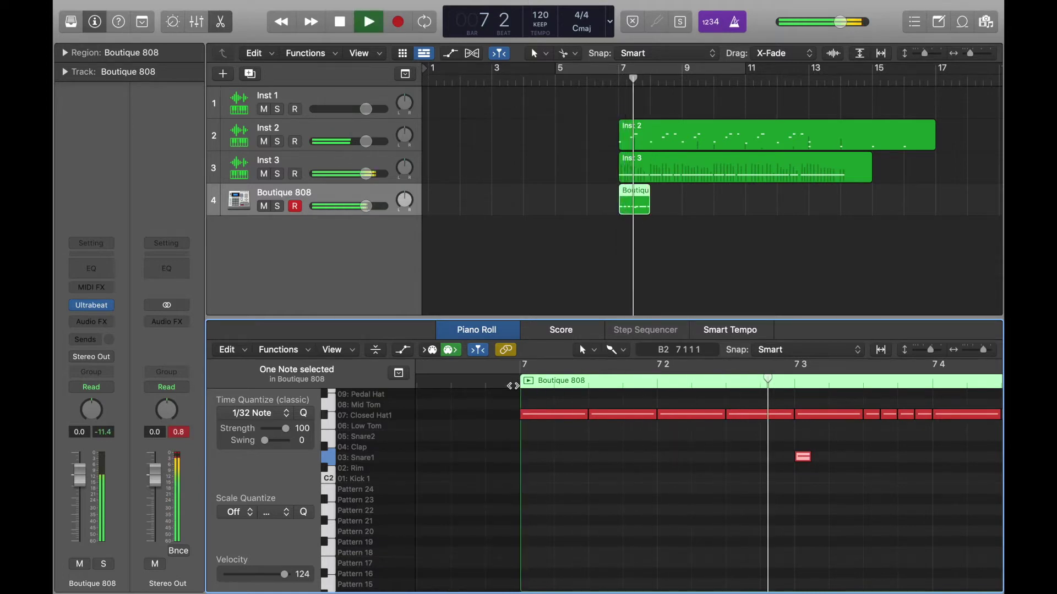
{"action": "key", "text": "space"}
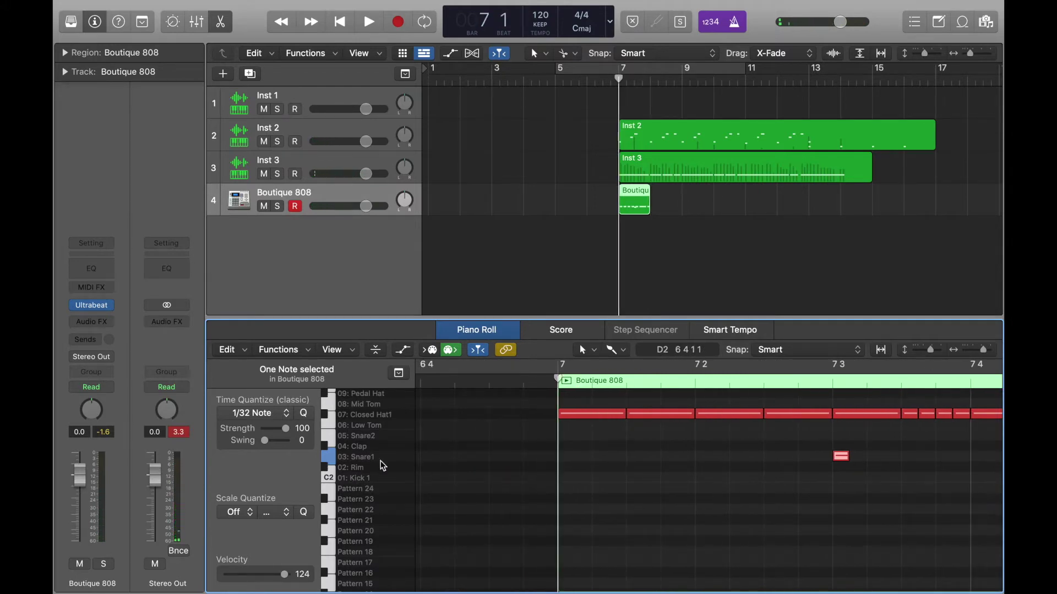
{"action": "scroll", "coordinate": [387, 484], "scroll_direction": "up", "scroll_amount": 2}
{"action": "left_click", "coordinate": [571, 500]}
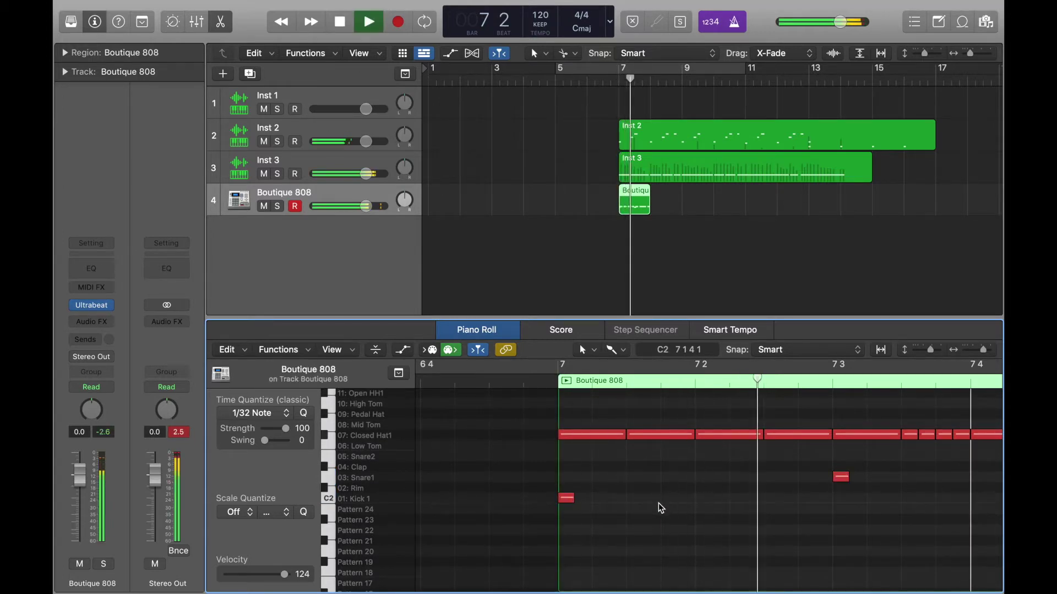
{"action": "left_click", "coordinate": [703, 499]}
{"action": "key", "text": "space"}
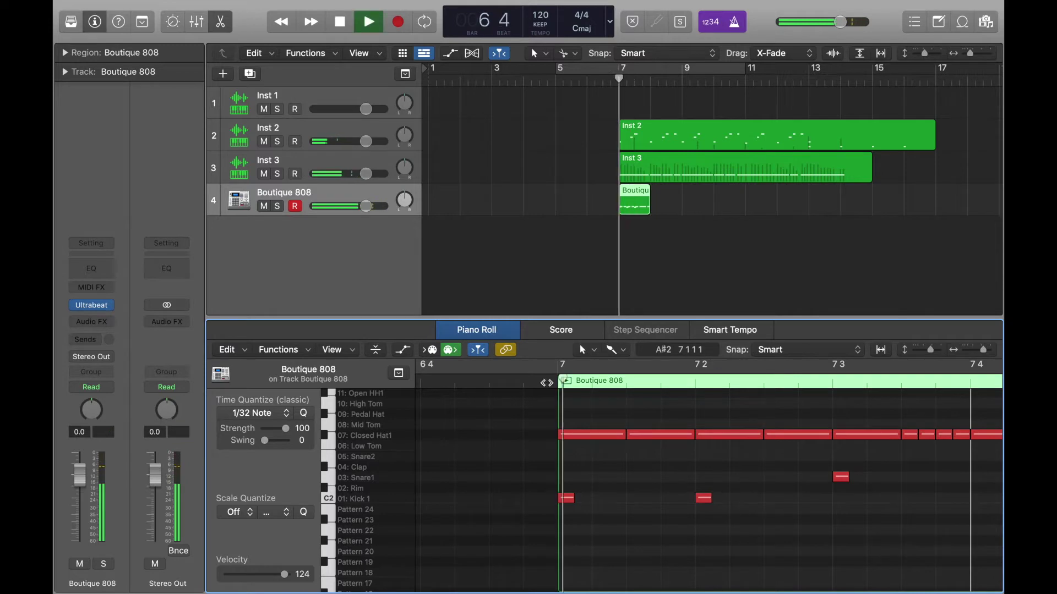
{"action": "key", "text": "space"}
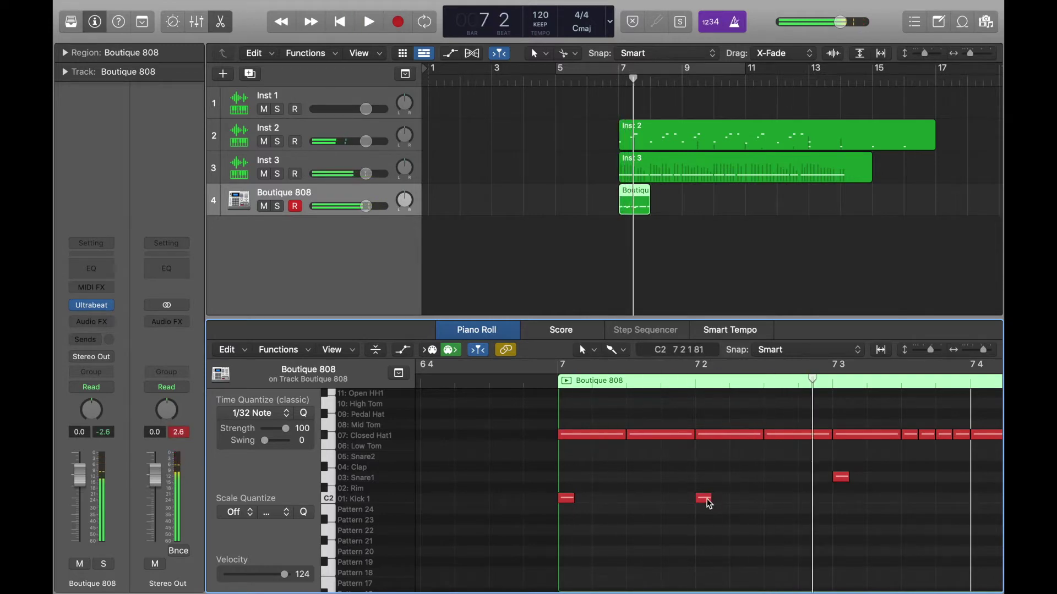
Move the second Kick 1 hit to halfway between beats 2 and 3 of bar 7 and play the bar to check it.
{"action": "left_click_drag", "start_coordinate": [705, 498], "coordinate": [767, 498]}
{"action": "key", "text": "space"}
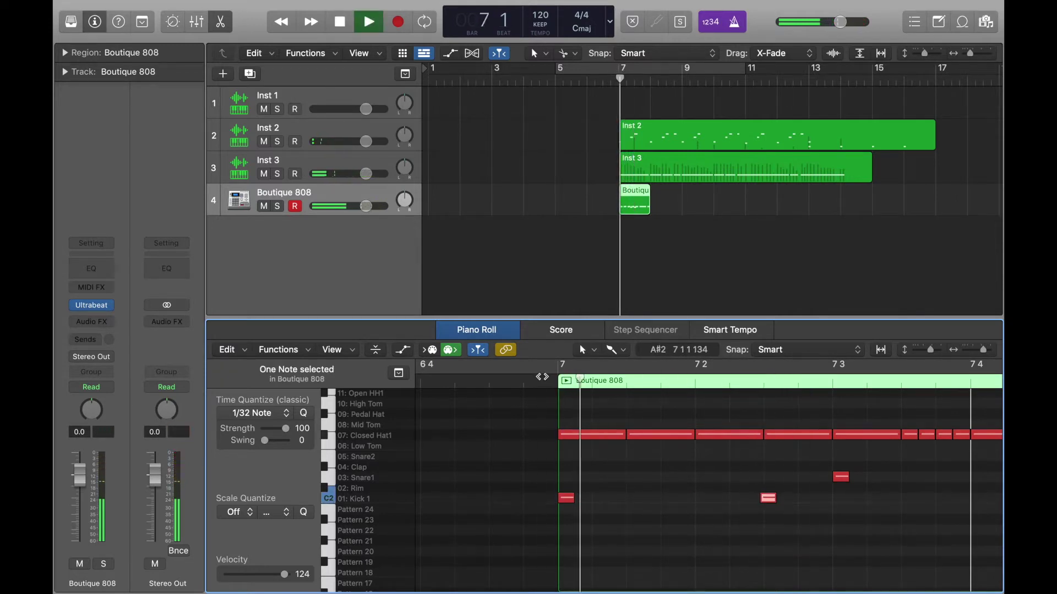
{"action": "left_click_drag", "start_coordinate": [772, 503], "coordinate": [776, 503]}
{"action": "key", "text": "space"}
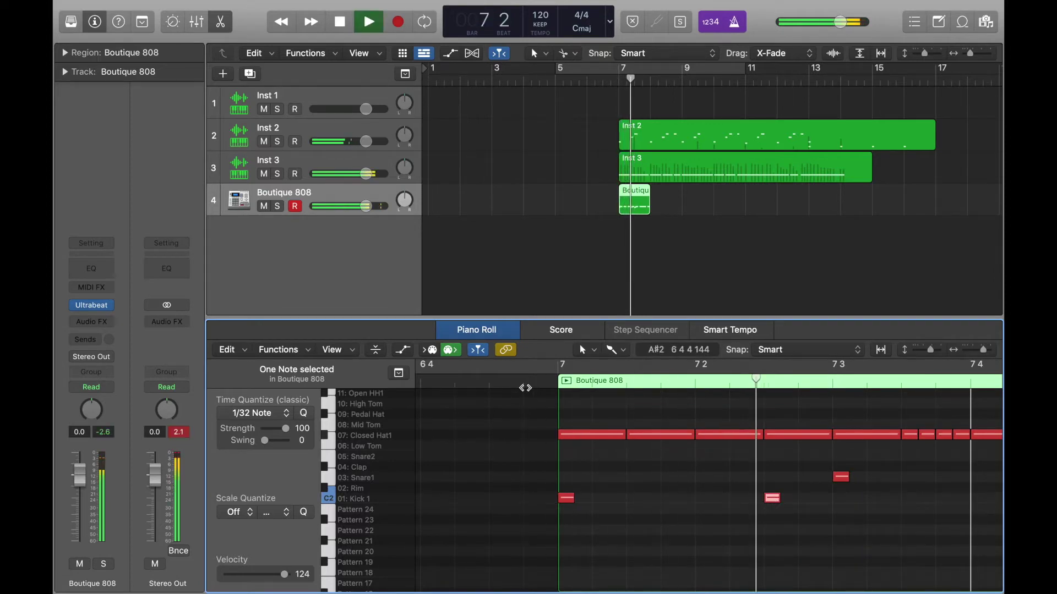
{"action": "key", "text": "space"}
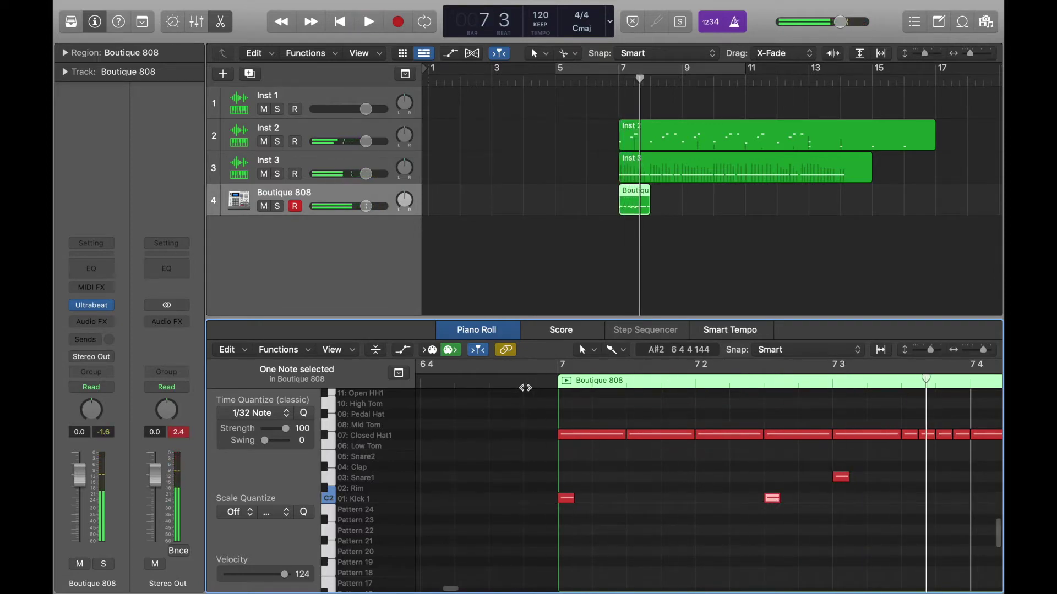
{"action": "key", "text": "space"}
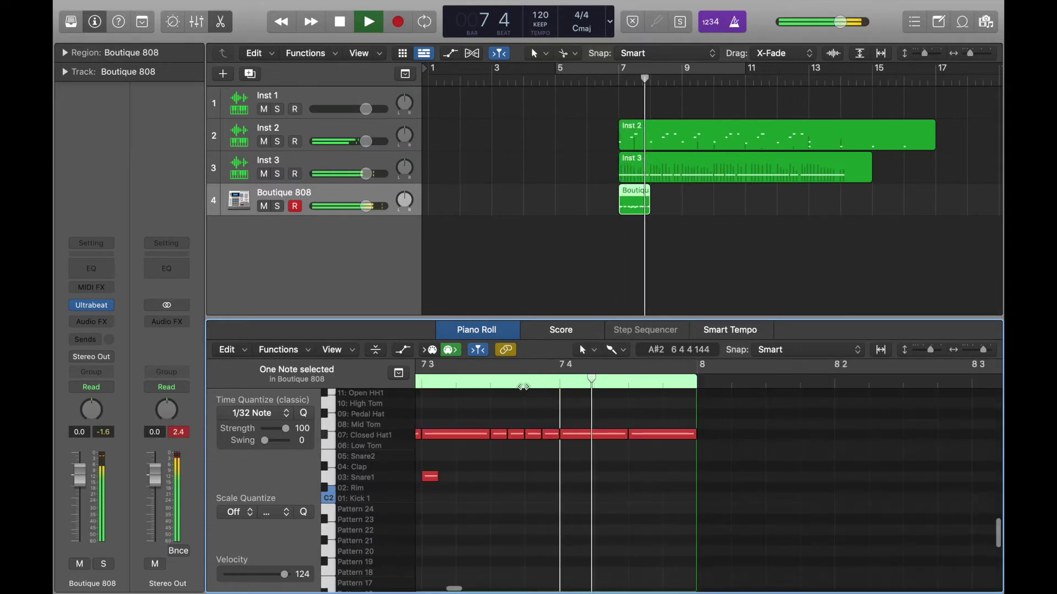
{"action": "key", "text": "space"}
Lower the Inst 3 track volume slightly and play bar 7 to check the balance.
{"action": "left_click_drag", "start_coordinate": [366, 174], "coordinate": [361, 173]}
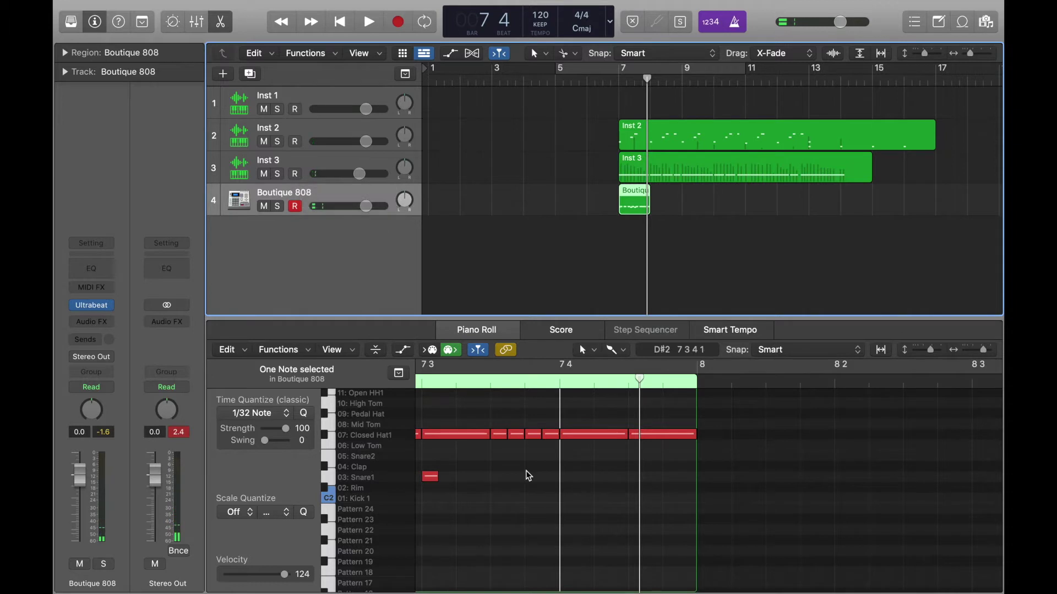
{"action": "scroll", "coordinate": [528, 476], "scroll_direction": "left", "scroll_amount": 8}
{"action": "key", "text": "space"}
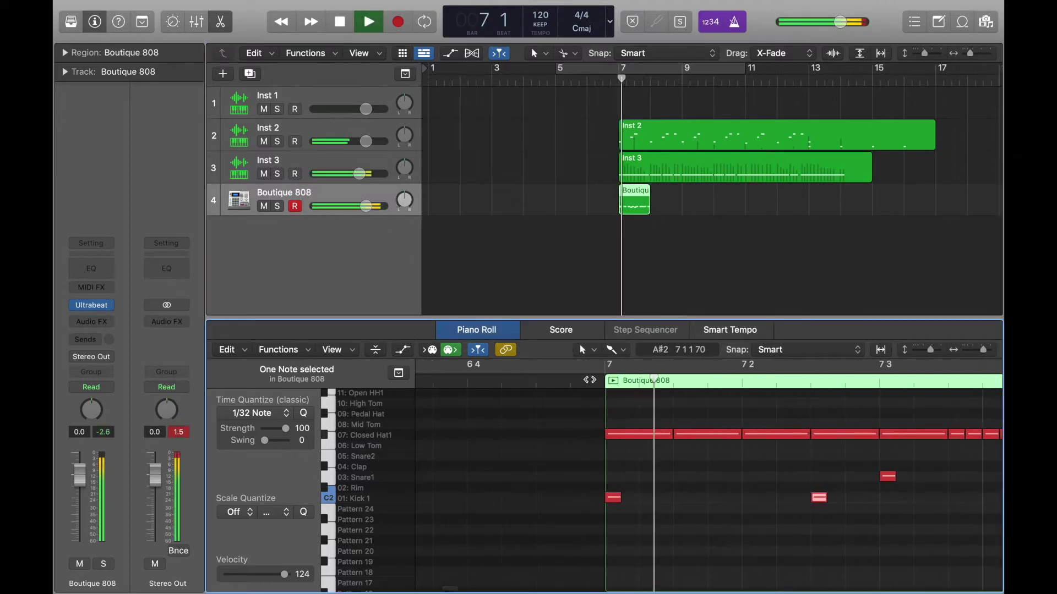
{"action": "key", "text": "space"}
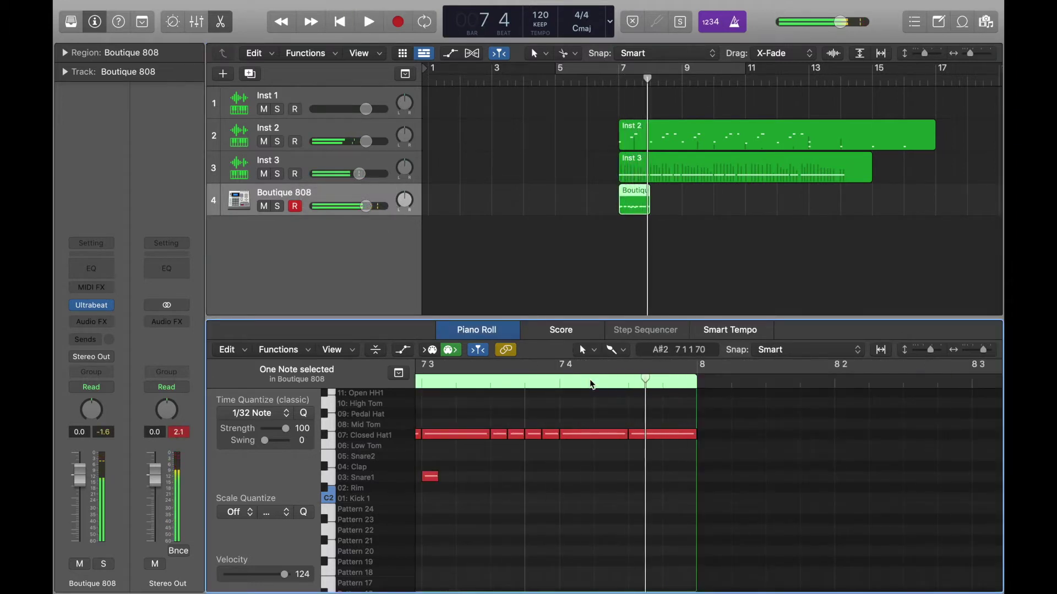
Play bar 7 several times to judge the hi-hat, kick and snare pattern with the melody and bass.
{"action": "scroll", "coordinate": [655, 523], "scroll_direction": "down", "scroll_amount": 5}
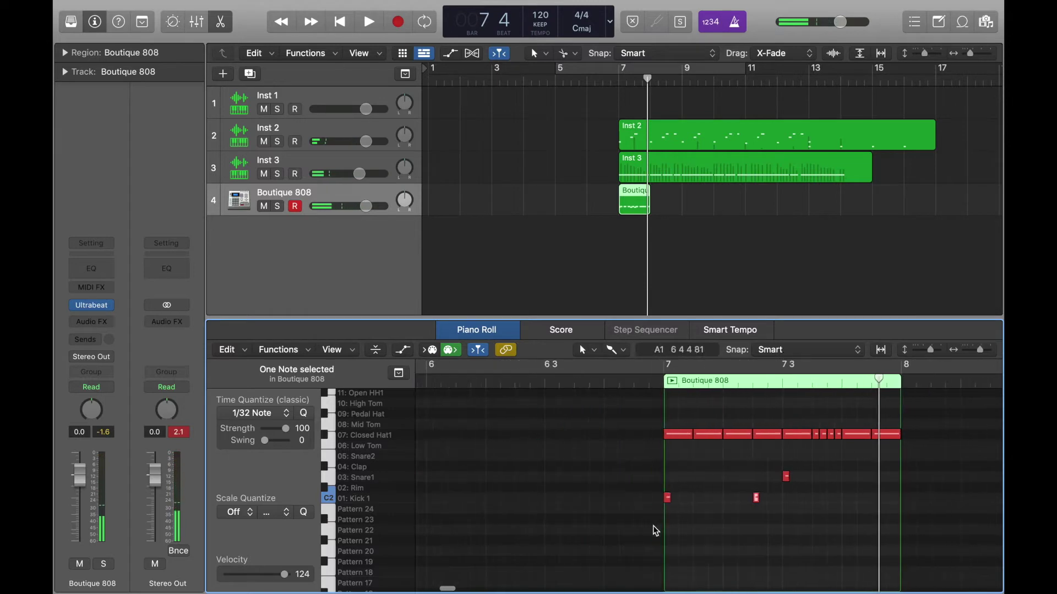
{"action": "key", "text": "space"}
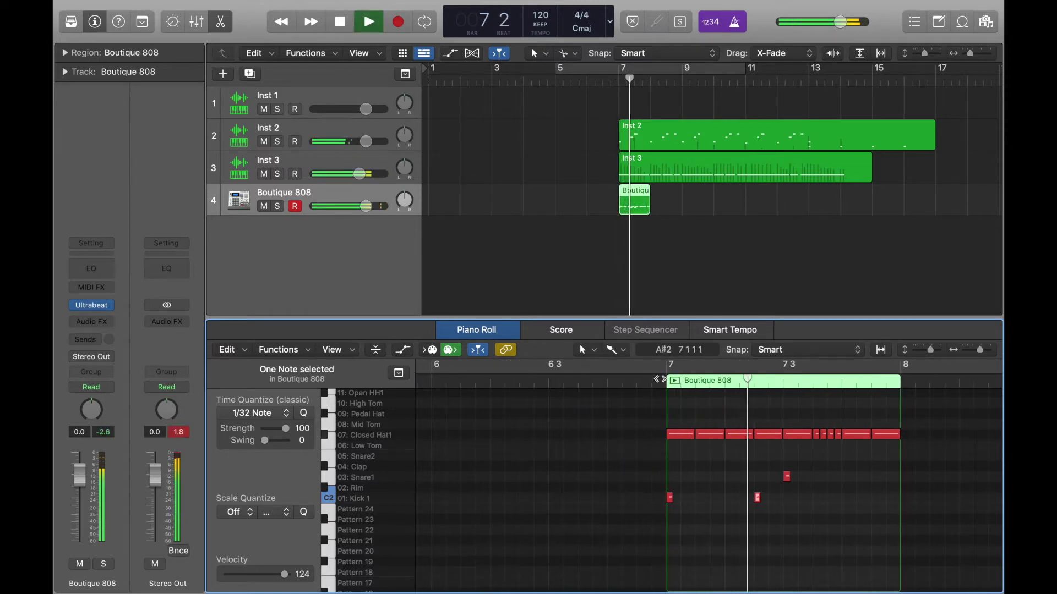
{"action": "key", "text": "space"}
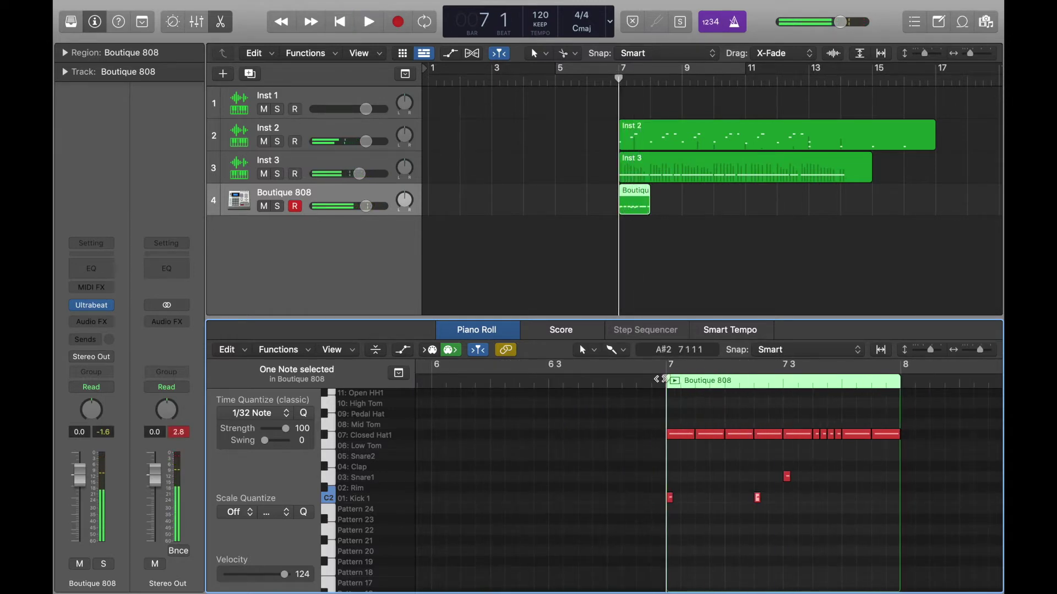
{"action": "key", "text": "space"}
{"action": "key", "text": "space"}
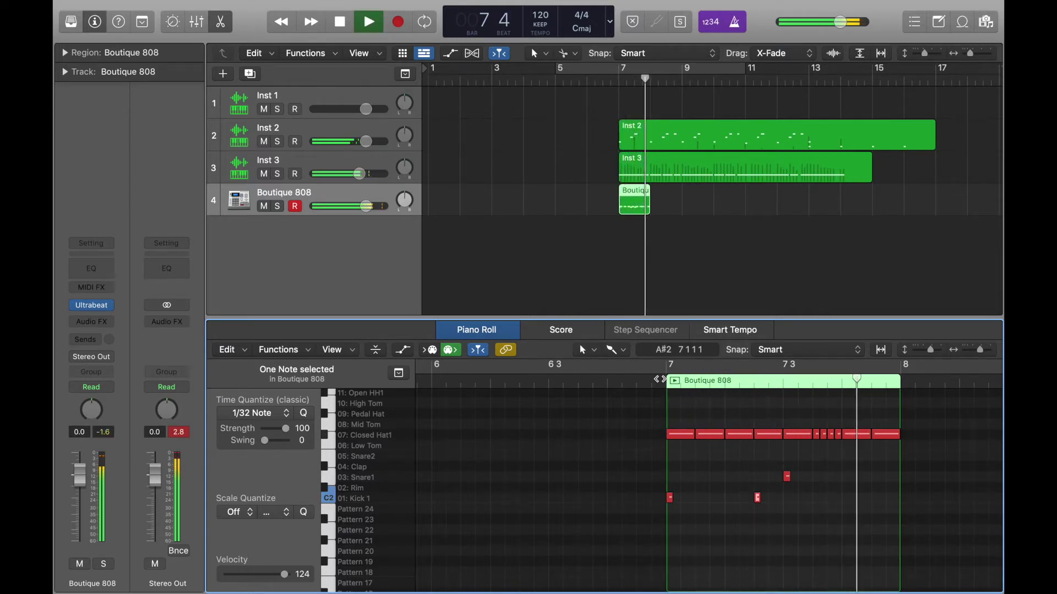
{"action": "key", "text": "space"}
{"action": "key", "text": "space"}
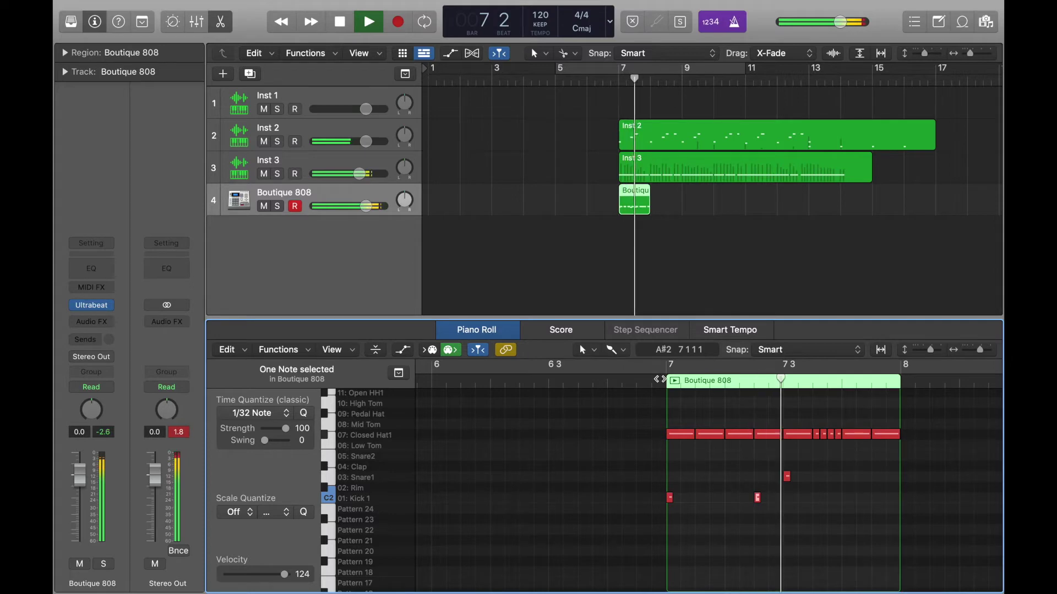
{"action": "key", "text": "space"}
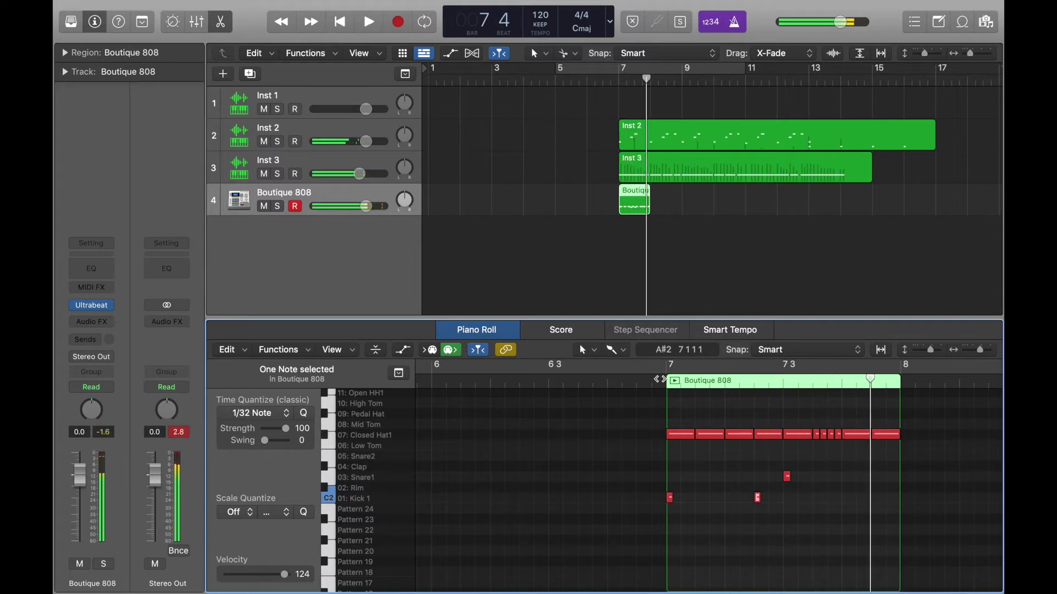
Try a single Clap hit on beat 4 of bar 7, remove it after listening, and replay the bar.
{"action": "left_click", "coordinate": [847, 468]}
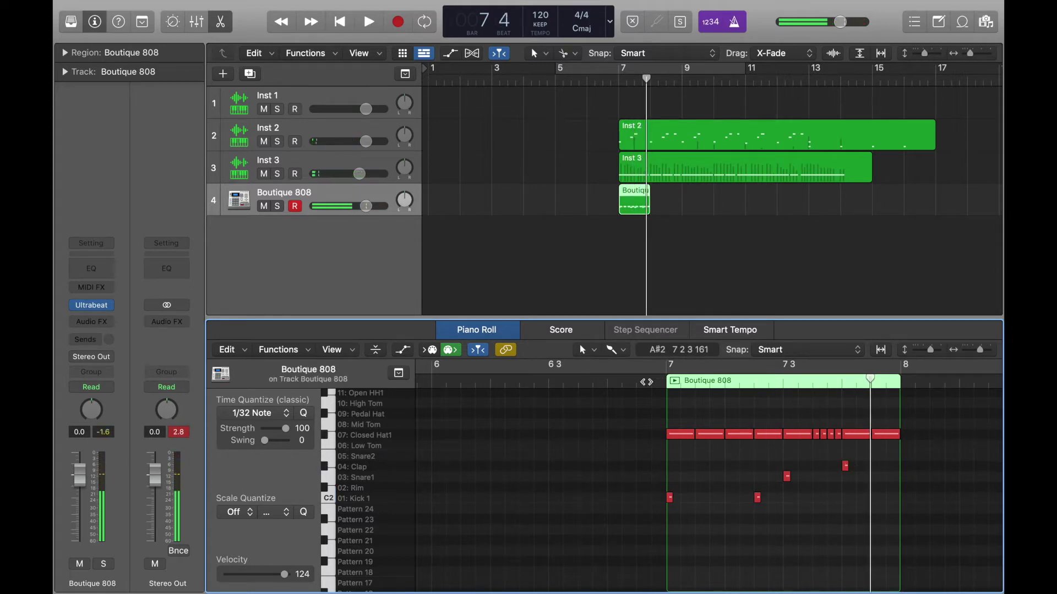
{"action": "key", "text": "space"}
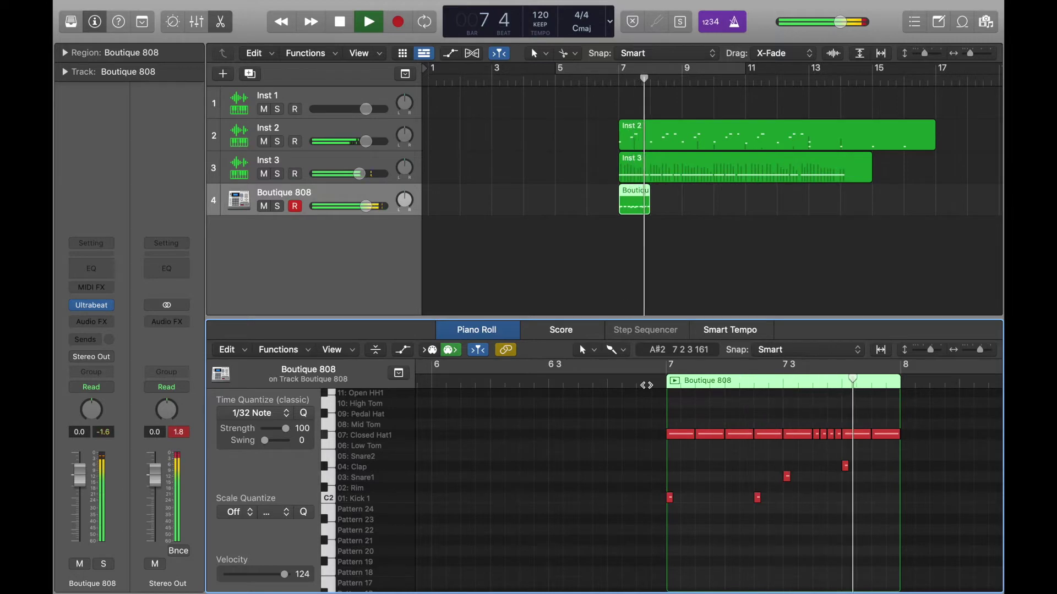
{"action": "scroll", "coordinate": [706, 450], "scroll_direction": "up", "scroll_amount": 6}
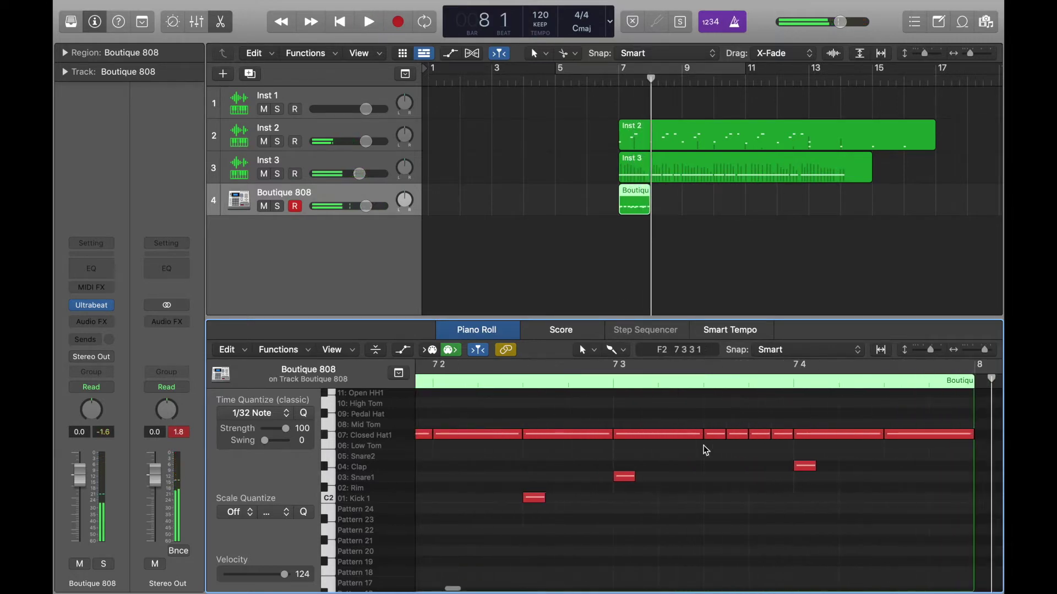
{"action": "scroll", "coordinate": [706, 450], "scroll_direction": "down", "scroll_amount": 2}
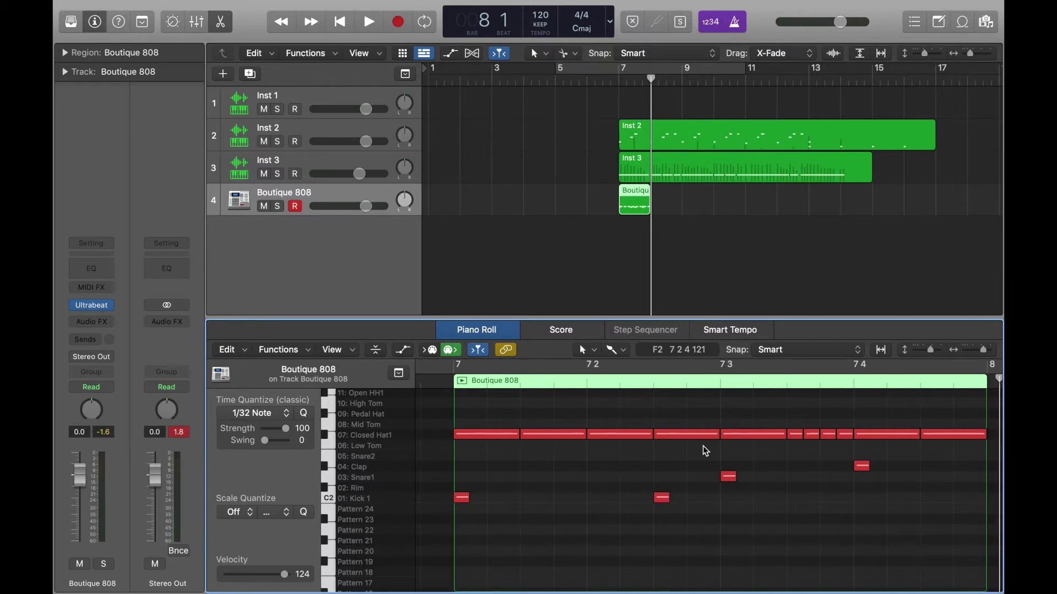
{"action": "scroll", "coordinate": [703, 446], "scroll_direction": "down", "scroll_amount": 3}
{"action": "double_click", "coordinate": [710, 380]}
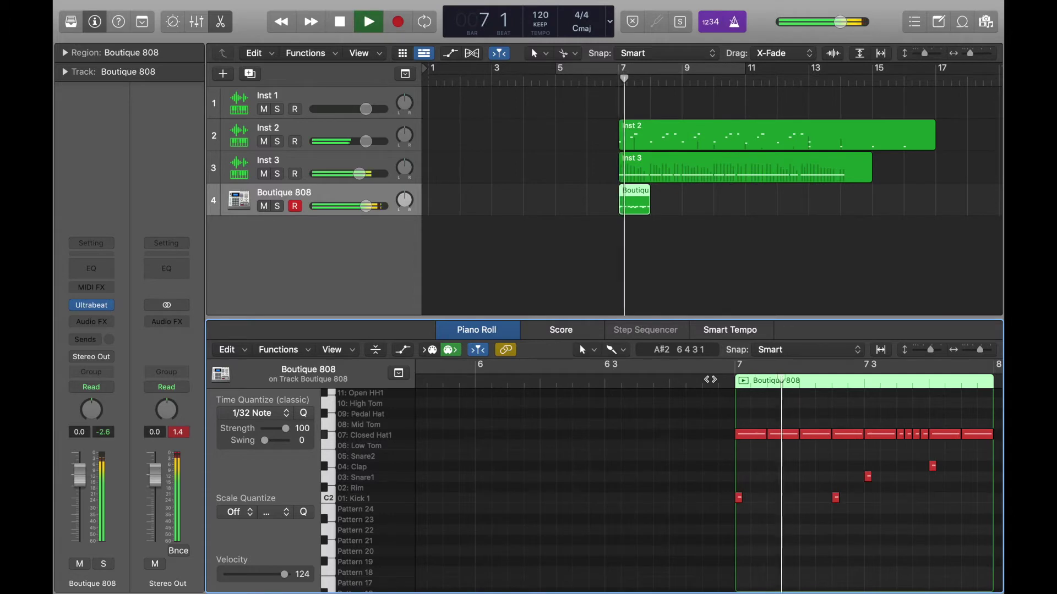
{"action": "key", "text": "space"}
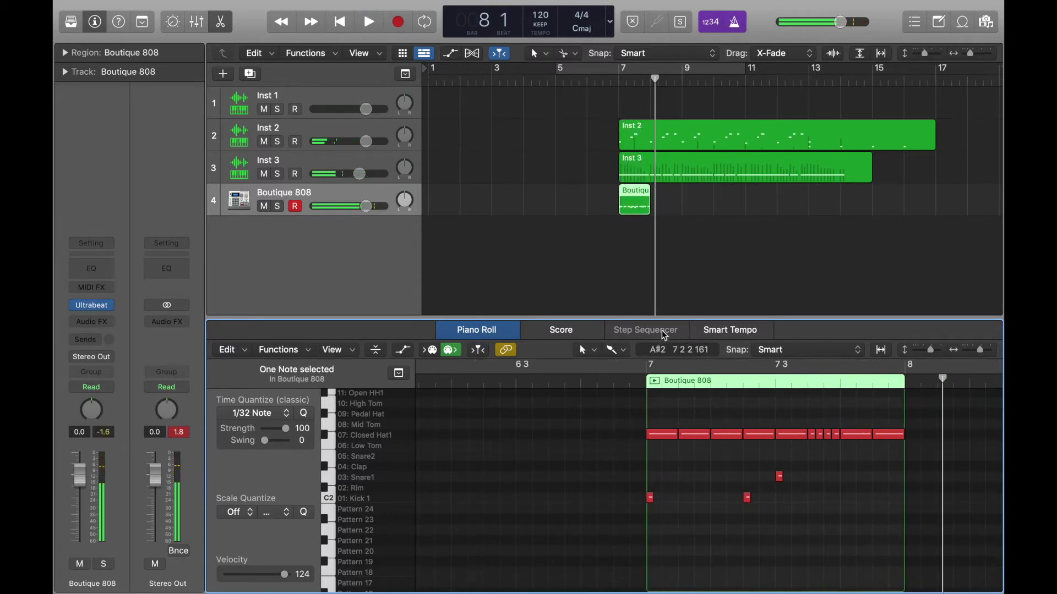
{"action": "double_click", "coordinate": [637, 389]}
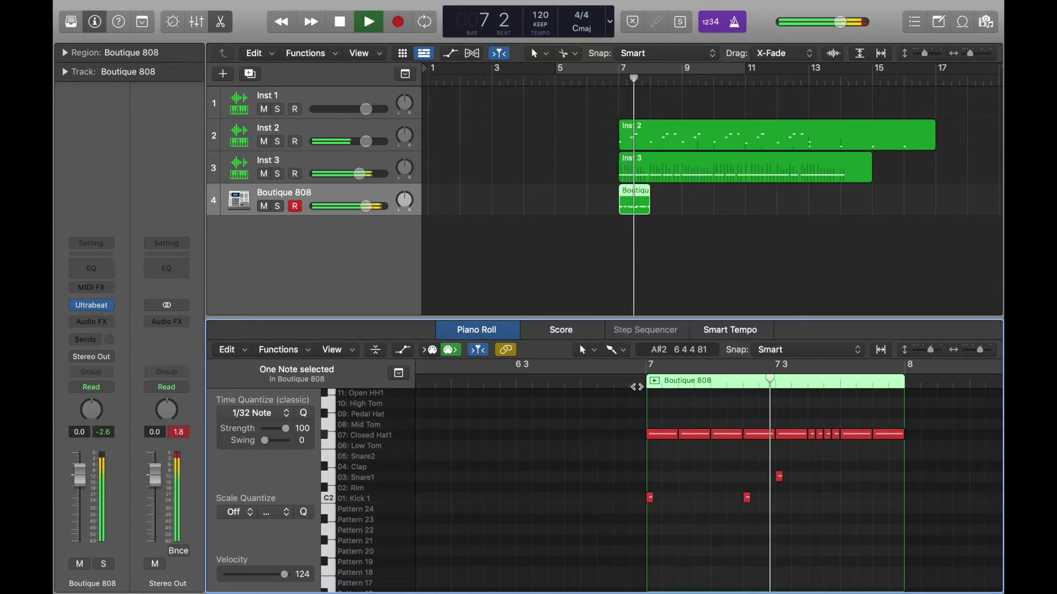
{"action": "key", "text": "space"}
Extend the Boutique 808 region to bar 15, matching the Inst 3 region's end, and copy all bar 7 drum notes into bar 8.
{"action": "left_click", "coordinate": [633, 211]}
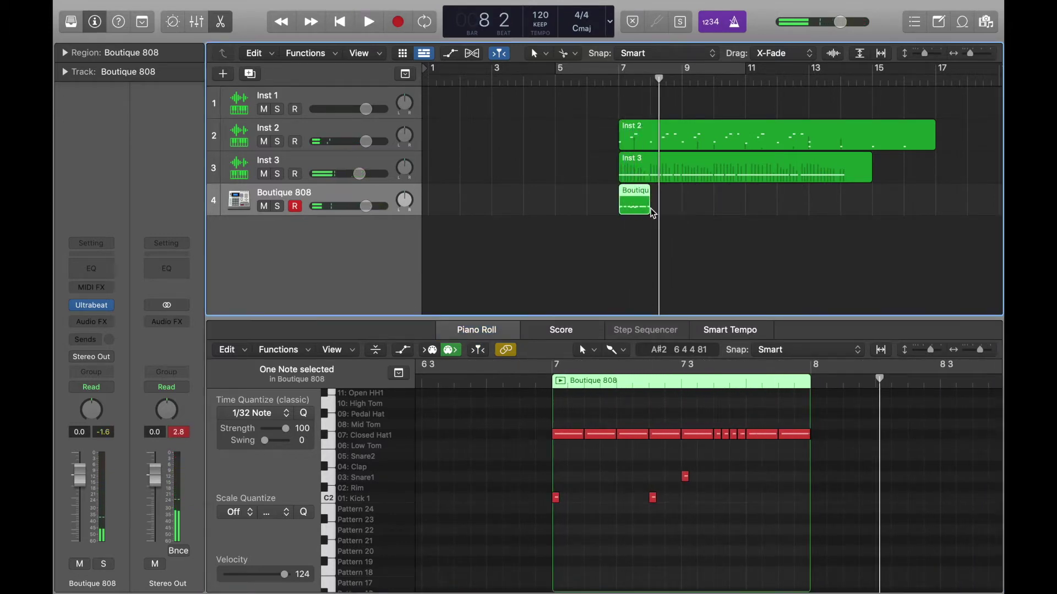
{"action": "left_click_drag", "start_coordinate": [648, 211], "coordinate": [872, 211]}
{"action": "left_click_drag", "start_coordinate": [556, 531], "coordinate": [809, 427]}
{"action": "left_click", "coordinate": [774, 384]}
{"action": "key", "text": "super+v"}
{"action": "scroll", "coordinate": [562, 418], "scroll_direction": "left", "scroll_amount": 5}
{"action": "left_click", "coordinate": [576, 368]}
Play bars 7 and 8 to hear the copied pattern, and delete the Kick 1 hit on beat 1 of bar 8.
{"action": "key", "text": "space"}
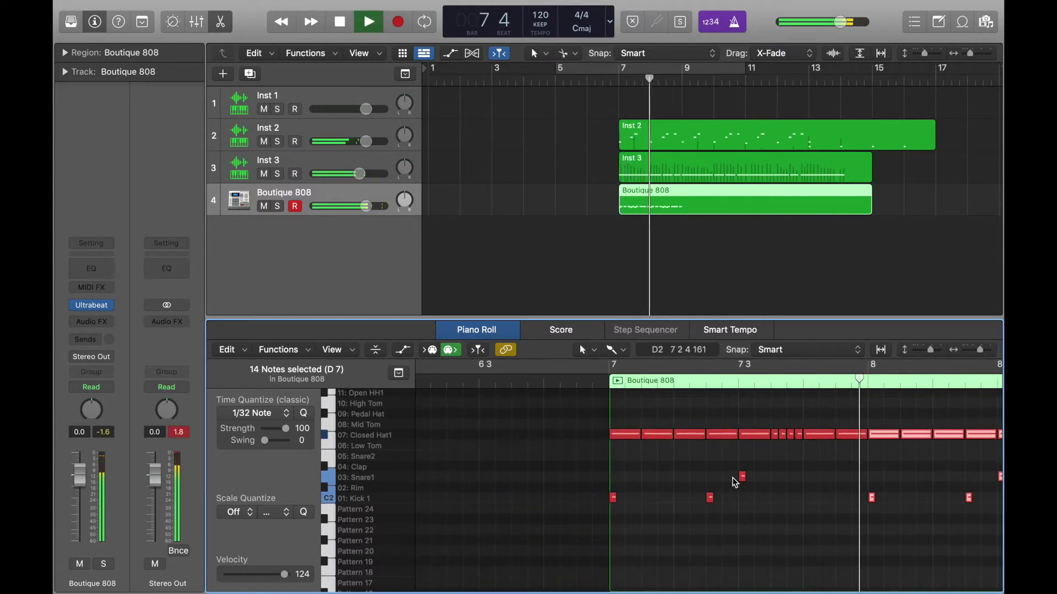
{"action": "key", "text": "space"}
{"action": "key", "text": "space"}
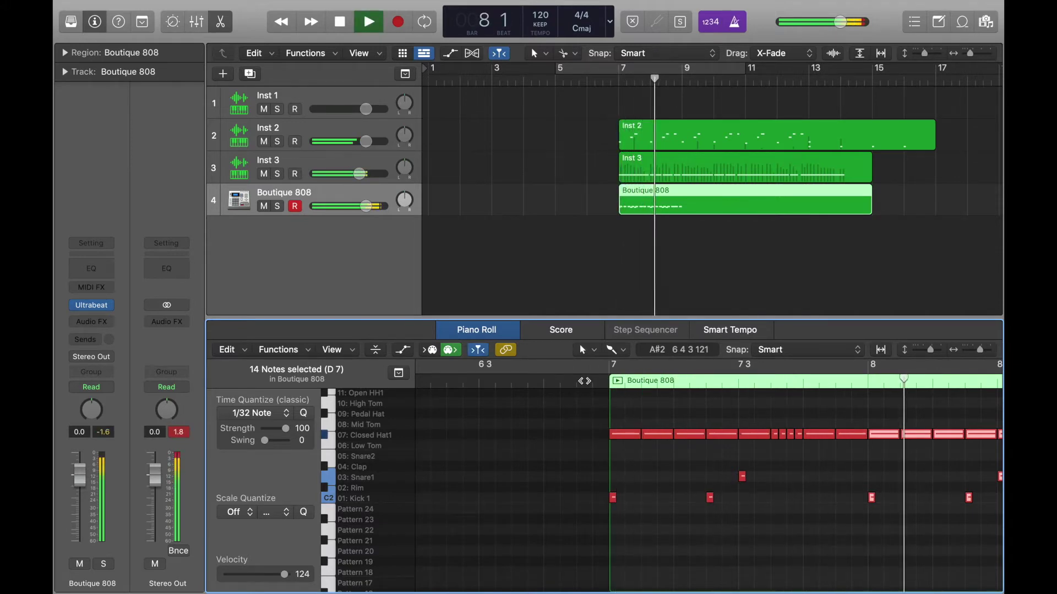
{"action": "key", "text": "space"}
{"action": "left_click", "coordinate": [616, 530]}
{"action": "left_click", "coordinate": [585, 498]}
{"action": "scroll", "coordinate": [587, 501], "scroll_direction": "left", "scroll_amount": 5}
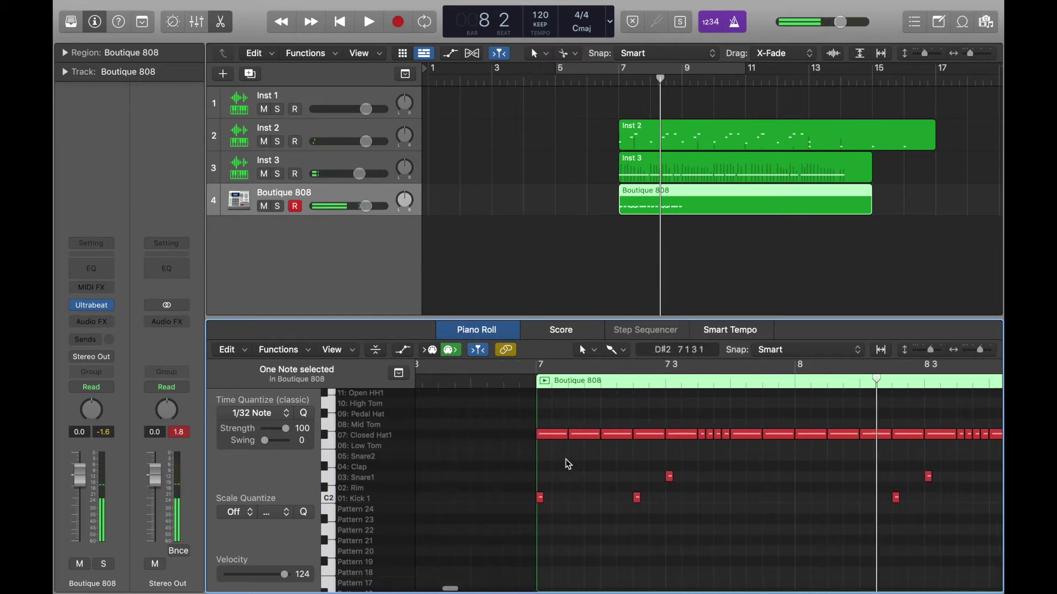
Record two new Kick 1 hits in bar 8 of the Boutique 808 region, ahead of the snare.
{"action": "left_click", "coordinate": [520, 385]}
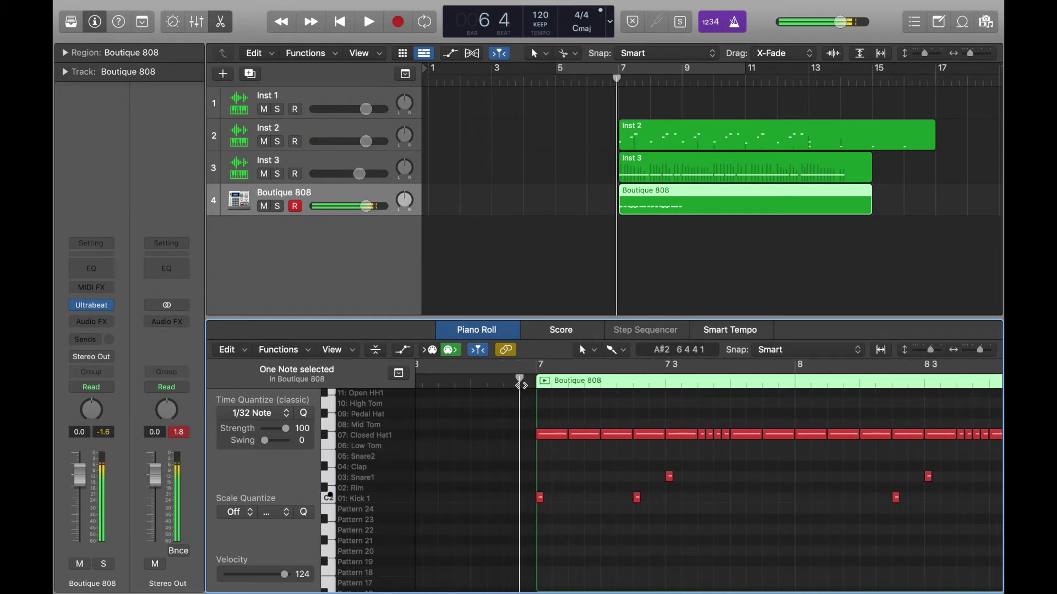
{"action": "key", "text": "space"}
{"action": "key", "text": "r"}
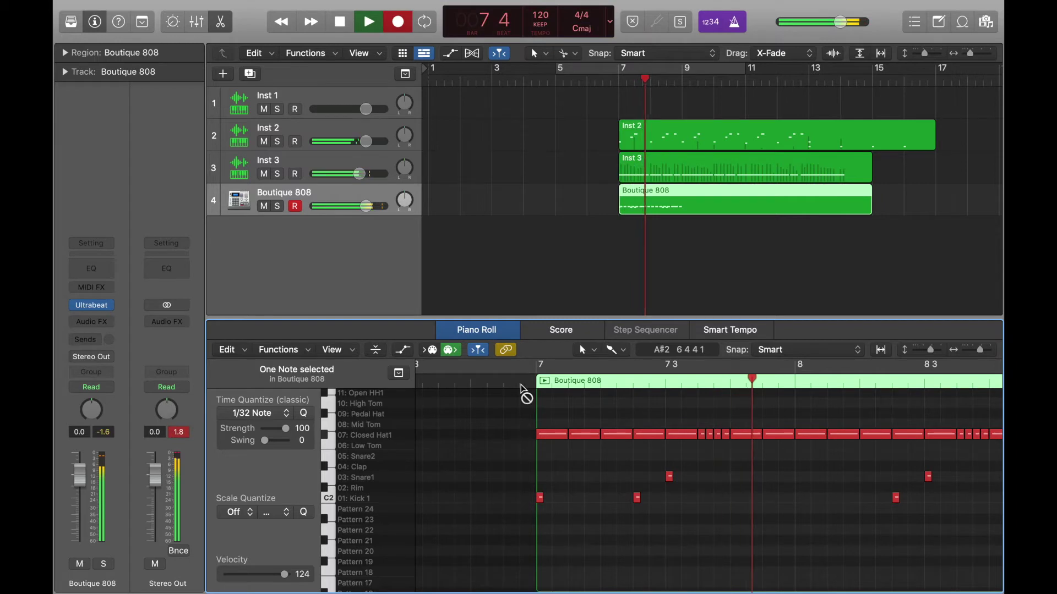
{"action": "key", "text": "space"}
{"action": "scroll", "coordinate": [521, 385], "scroll_direction": "left", "scroll_amount": 5}
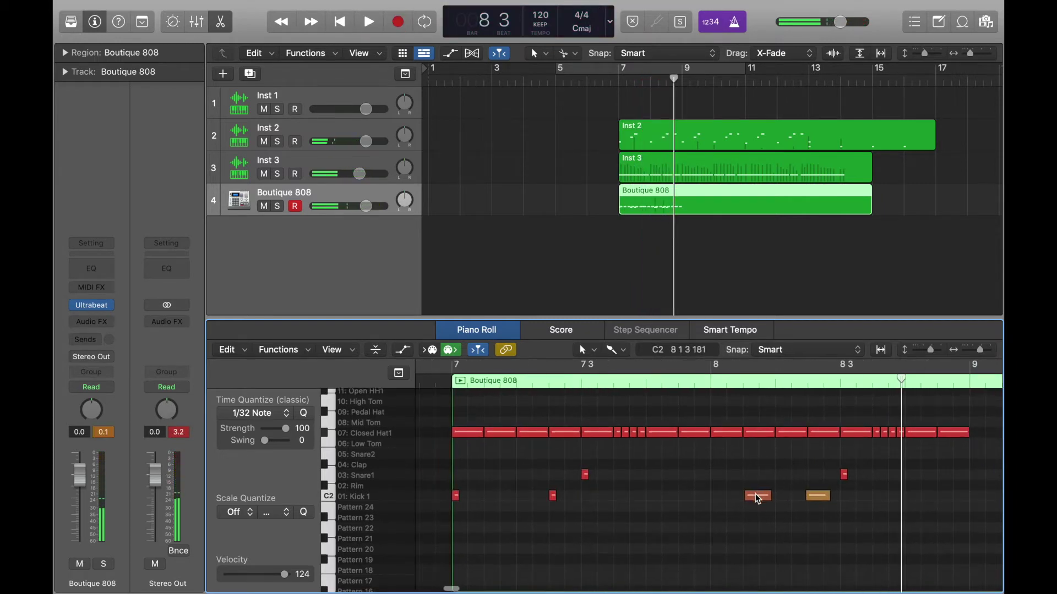
Quantize the two recorded Kick 1 notes in bar 8 to 1/16 Note.
{"action": "left_click", "coordinate": [758, 497]}
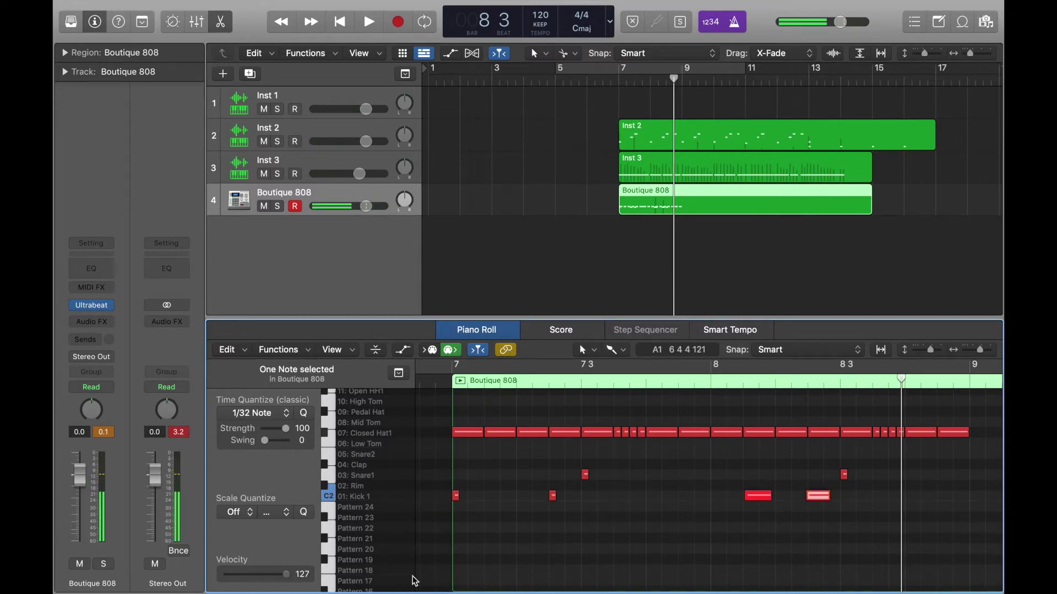
{"action": "left_click_drag", "start_coordinate": [847, 519], "coordinate": [743, 491]}
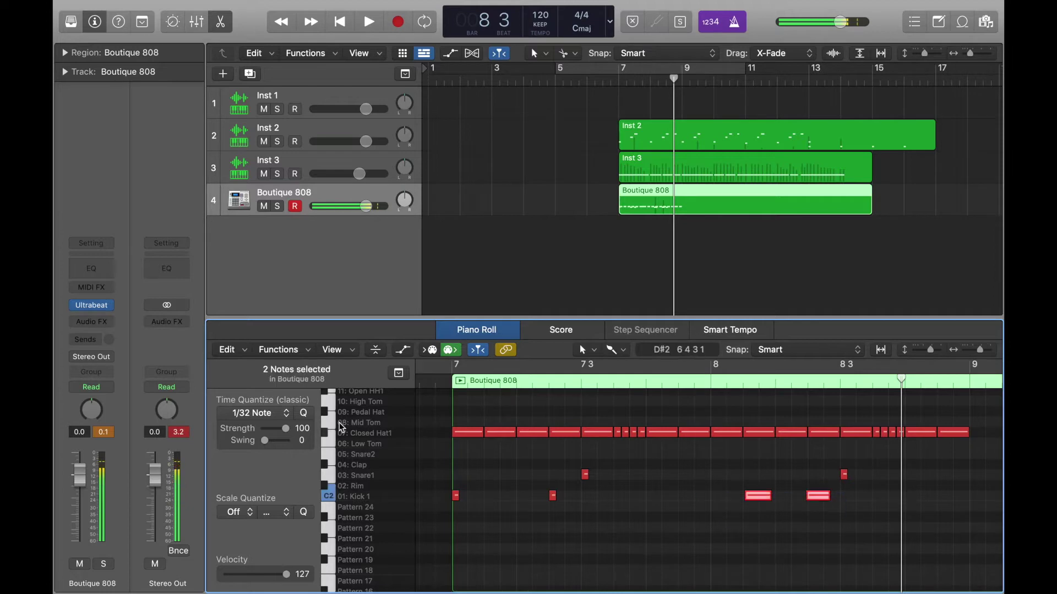
{"action": "left_click", "coordinate": [273, 412]}
{"action": "left_click", "coordinate": [248, 494]}
{"action": "left_click", "coordinate": [785, 518]}
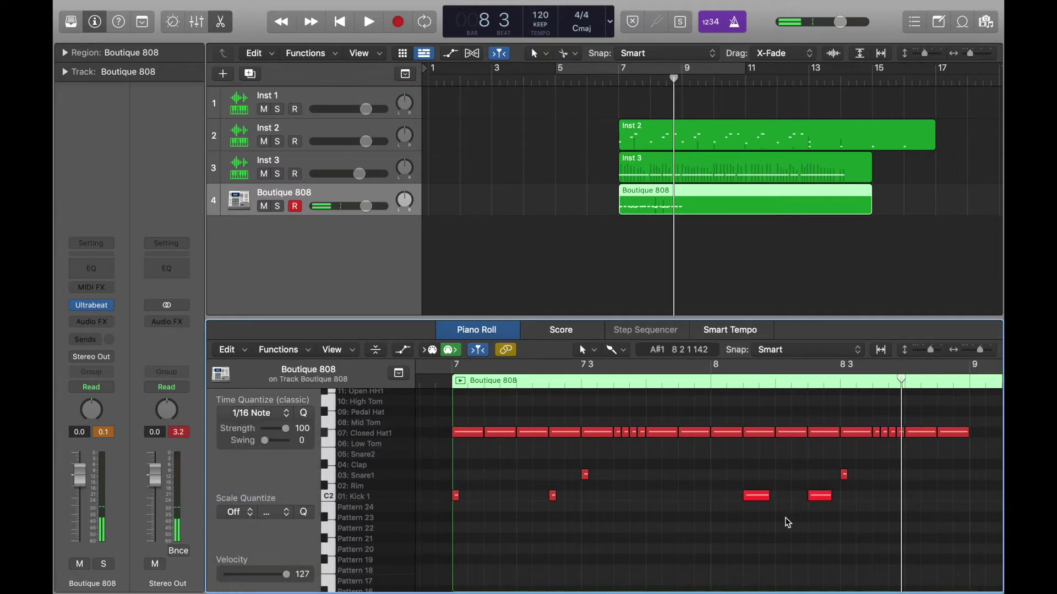
Play bars 7 and 8 several times to hear the quantized kicks against the snare, hi-hats and other tracks.
{"action": "left_click", "coordinate": [695, 384]}
{"action": "key", "text": "space"}
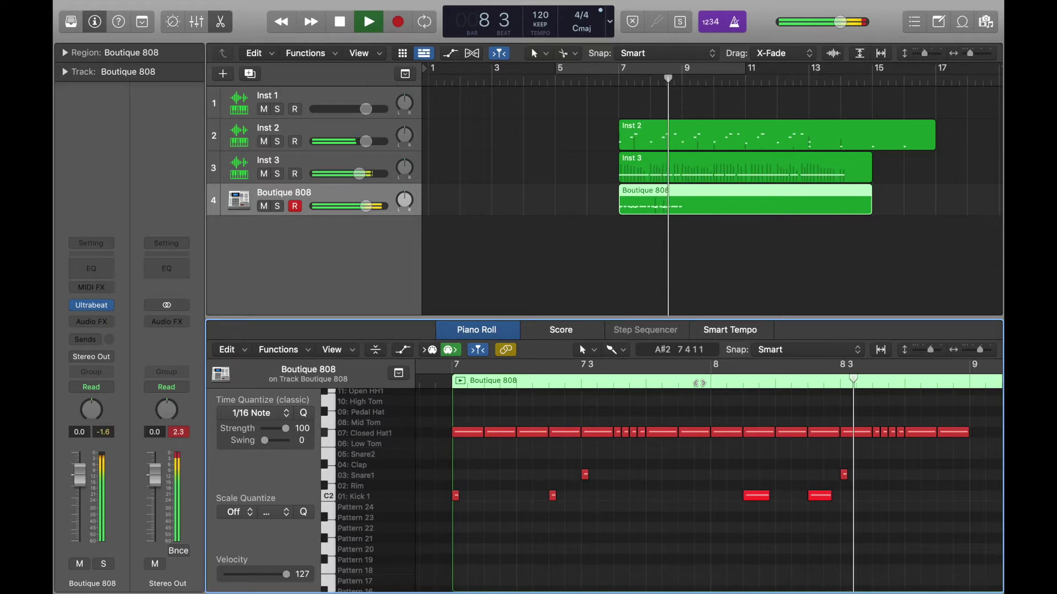
{"action": "key", "text": "super+Left"}
{"action": "left_click", "coordinate": [711, 379]}
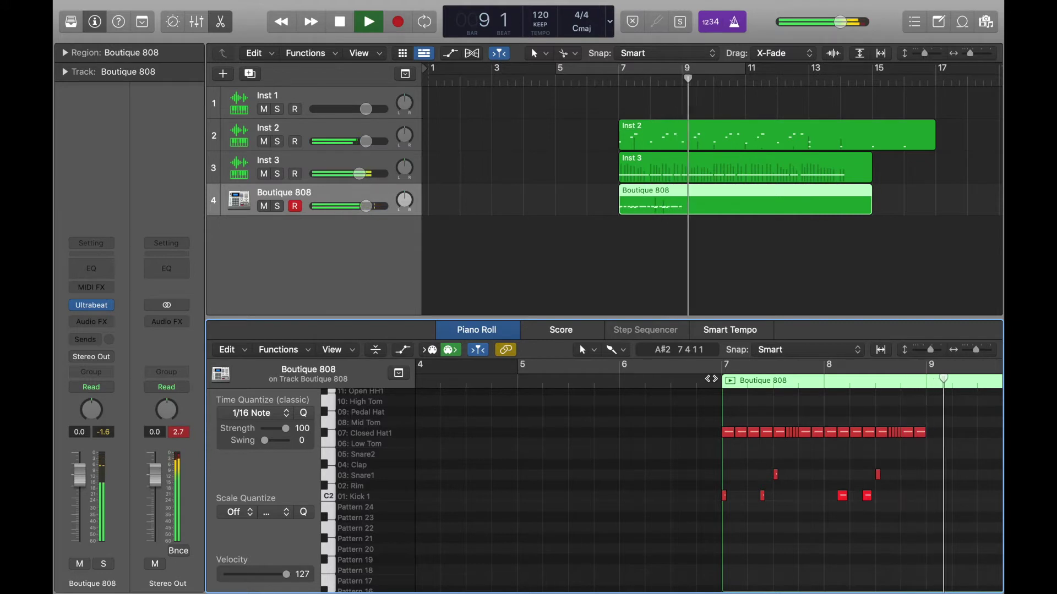
{"action": "key", "text": "space"}
{"action": "scroll", "coordinate": [711, 379], "scroll_direction": "left", "scroll_amount": 10}
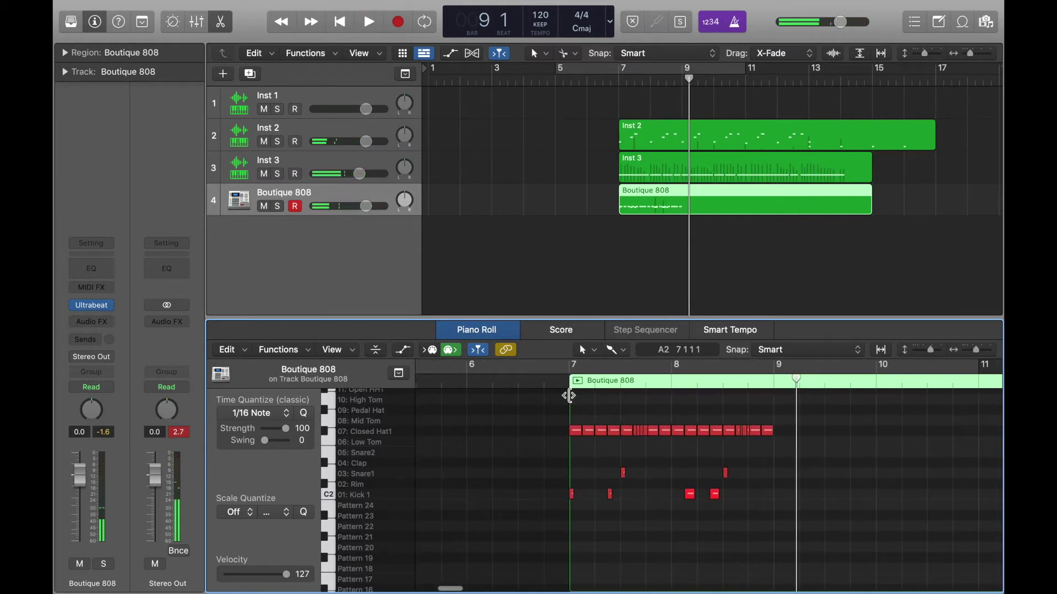
{"action": "left_click", "coordinate": [556, 379]}
{"action": "key", "text": "space"}
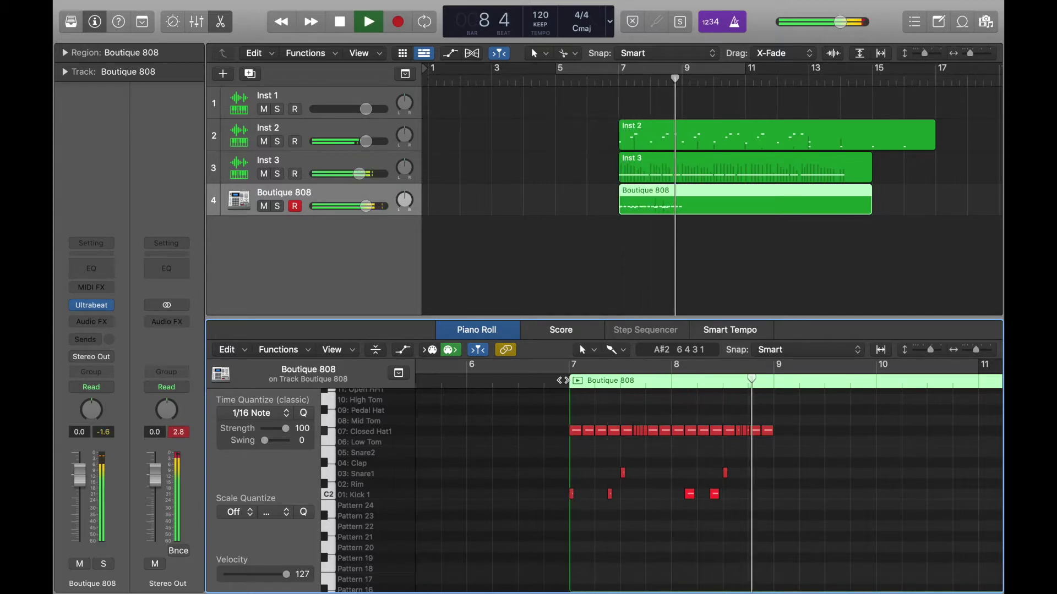
{"action": "key", "text": "space"}
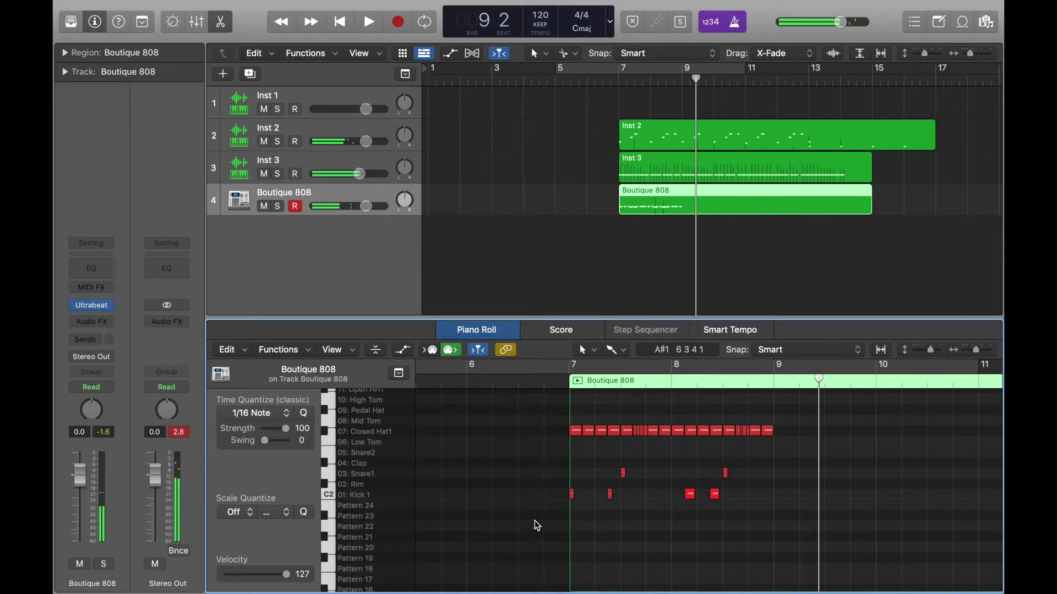
{"action": "key", "text": "shift+space"}
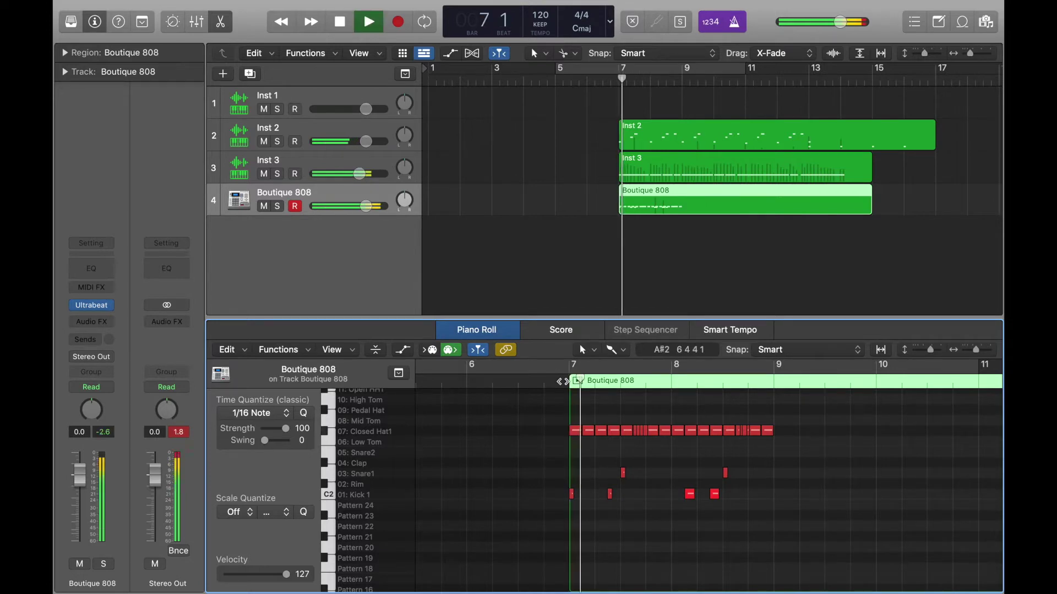
{"action": "key", "text": "space"}
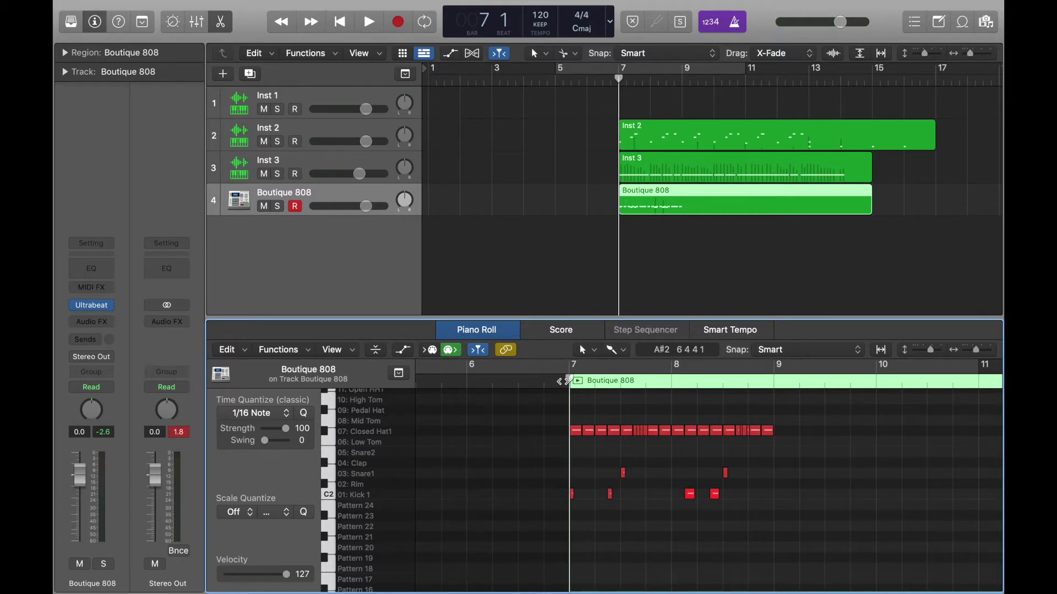
{"action": "key", "text": "space"}
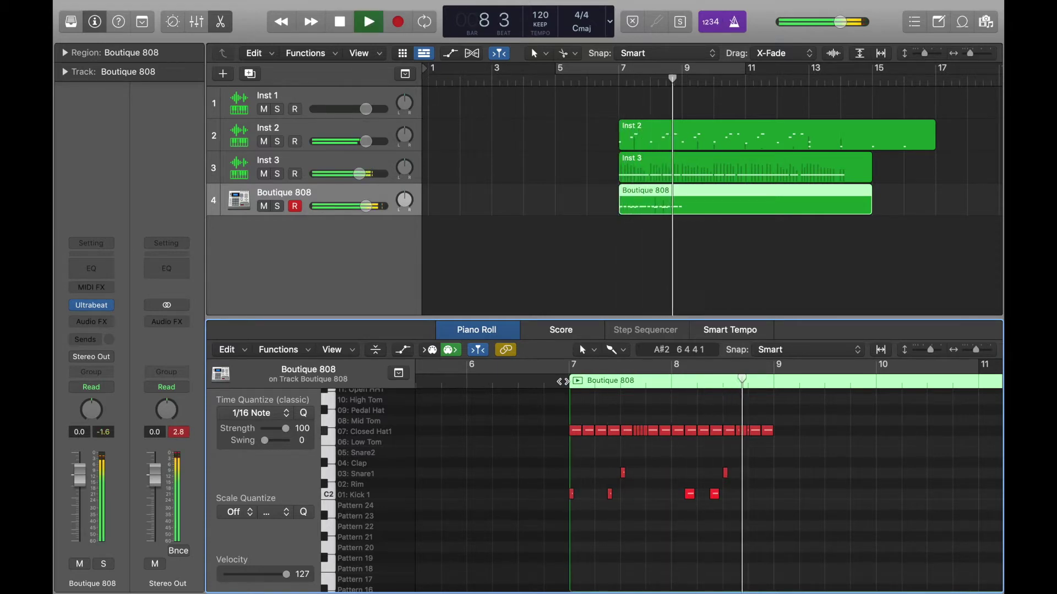
{"action": "key", "text": "space"}
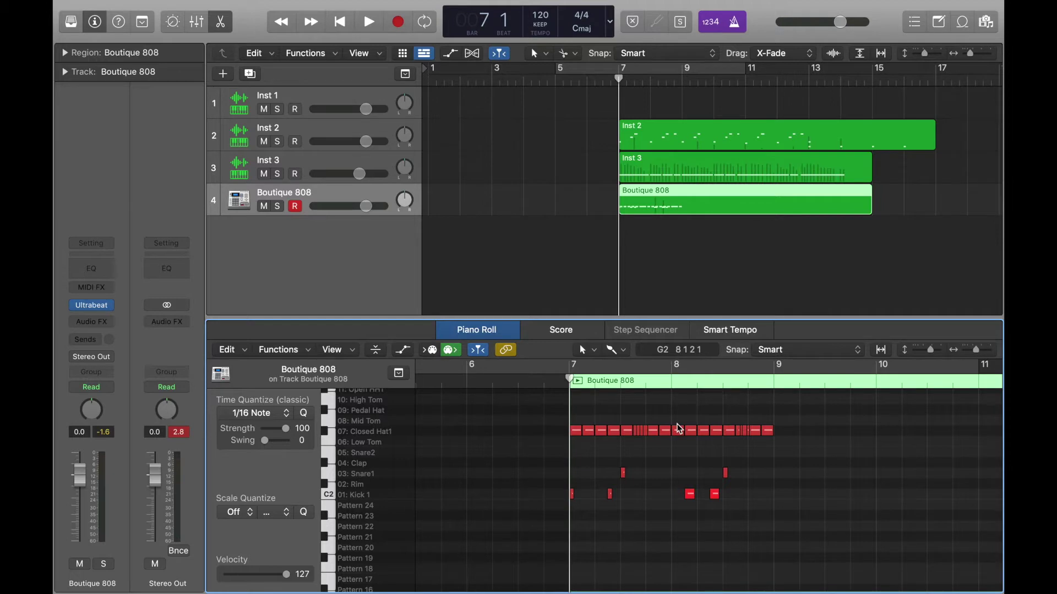
{"action": "key", "text": "space"}
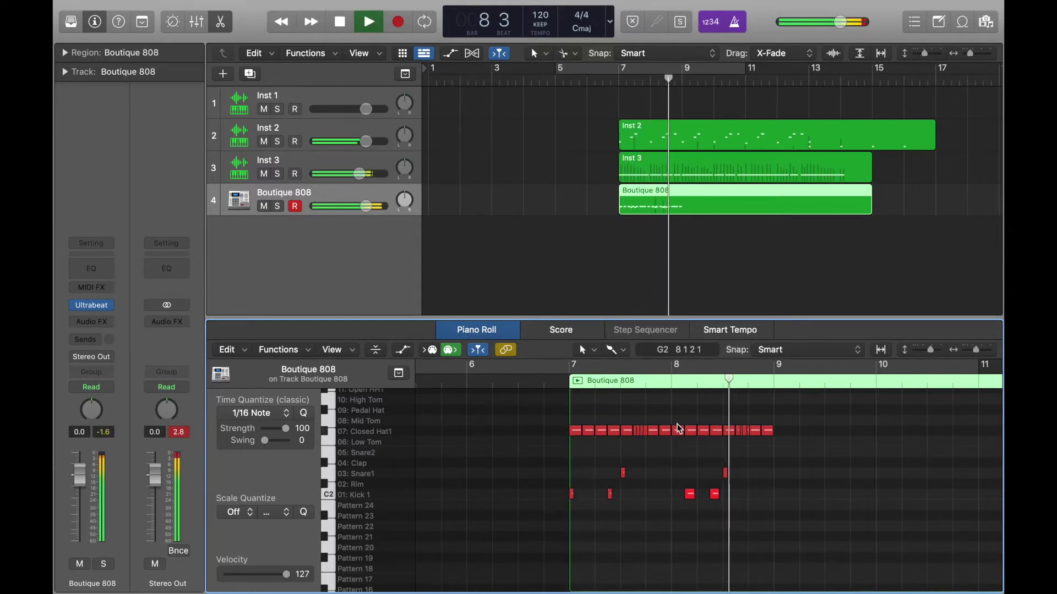
{"action": "key", "text": "space"}
Add a Clap hit on beat 4 of bar 8 in the Boutique 808 region and play the pattern back.
{"action": "key", "text": "super+Right"}
{"action": "key", "text": "super+Right"}
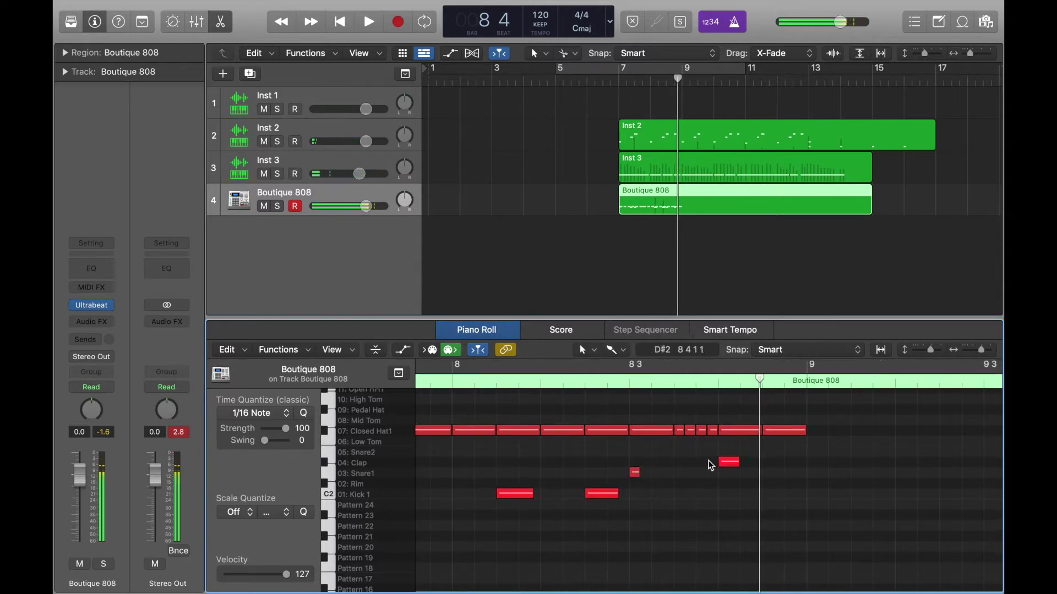
{"action": "key", "text": "space"}
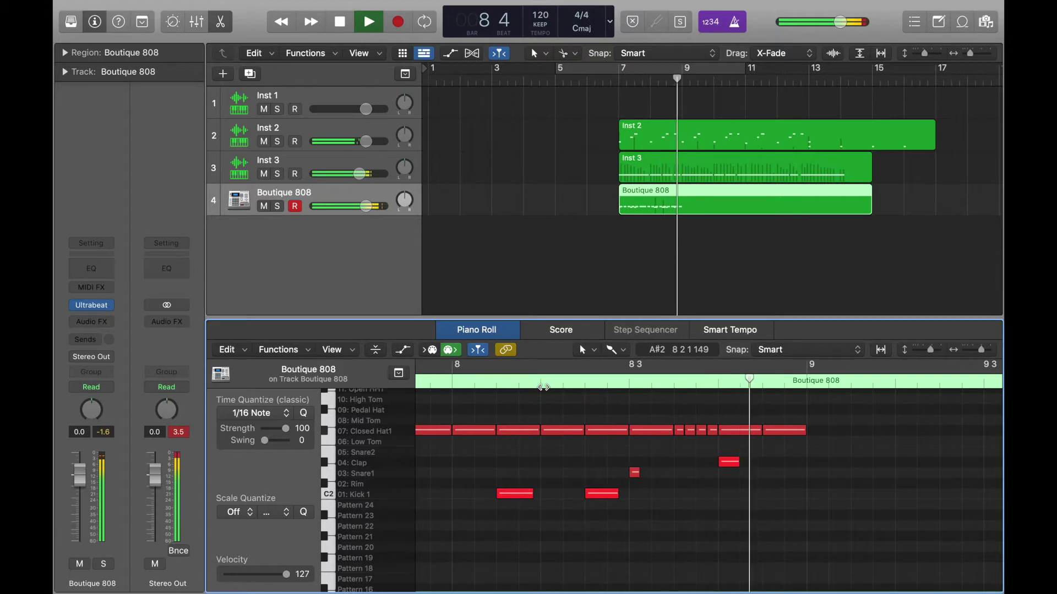
{"action": "key", "text": "space"}
{"action": "key", "text": "super+Left"}
{"action": "key", "text": "super+Left"}
{"action": "left_click", "coordinate": [605, 381]}
{"action": "key", "text": "space"}
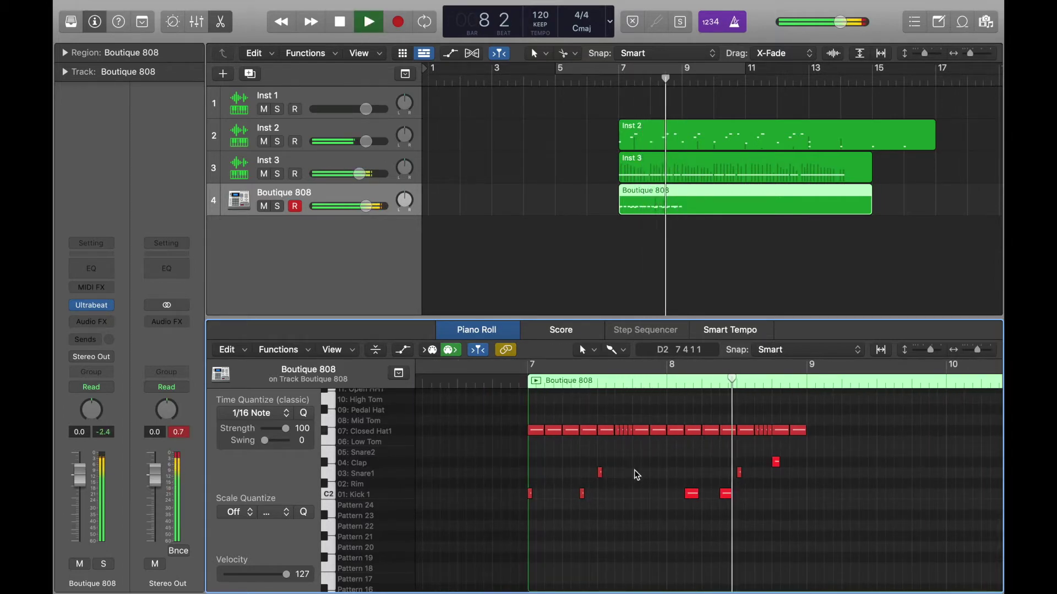
Move the Clap hit in bar 8 half a beat later, to position 8 4 3, and listen to bars 7 and 8.
{"action": "key", "text": "super+Right"}
{"action": "key", "text": "space"}
{"action": "left_click_drag", "start_coordinate": [739, 461], "coordinate": [771, 461]}
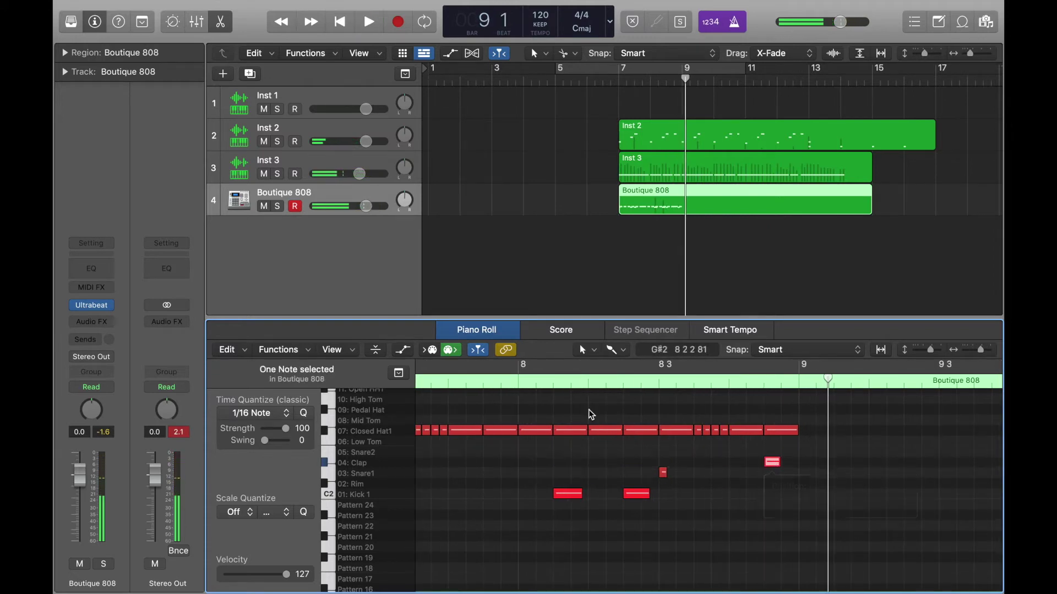
{"action": "left_click", "coordinate": [506, 381]}
{"action": "key", "text": "space"}
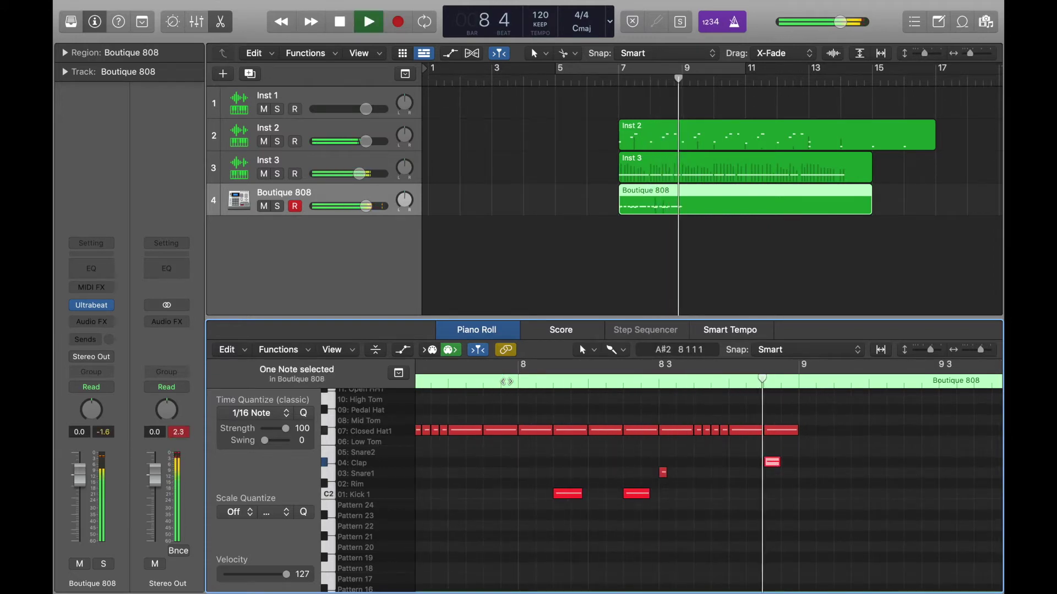
{"action": "key", "text": "space"}
{"action": "key", "text": "super+Left"}
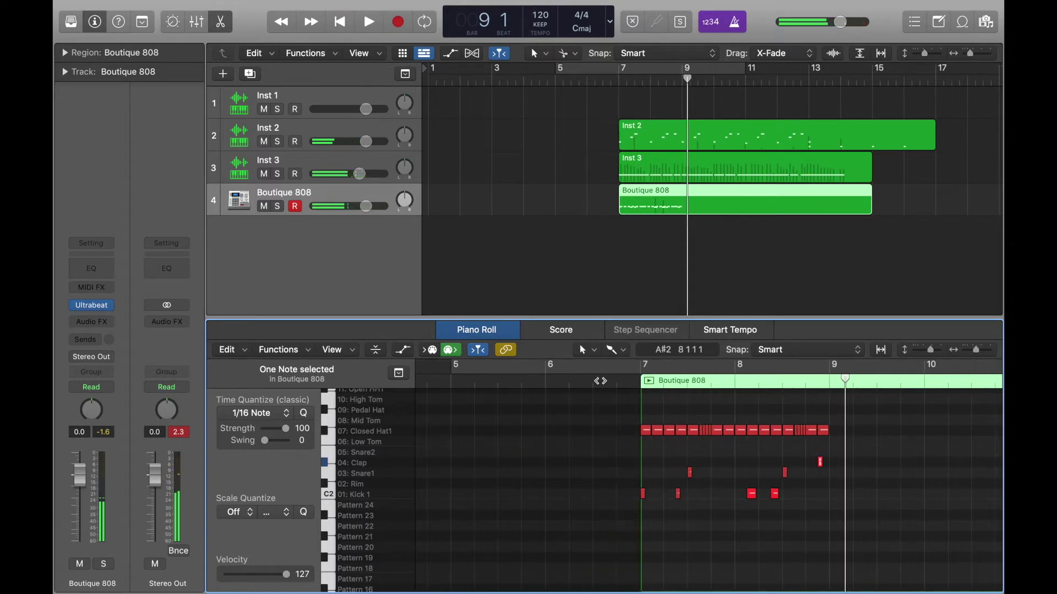
{"action": "left_click", "coordinate": [607, 385]}
{"action": "key", "text": "space"}
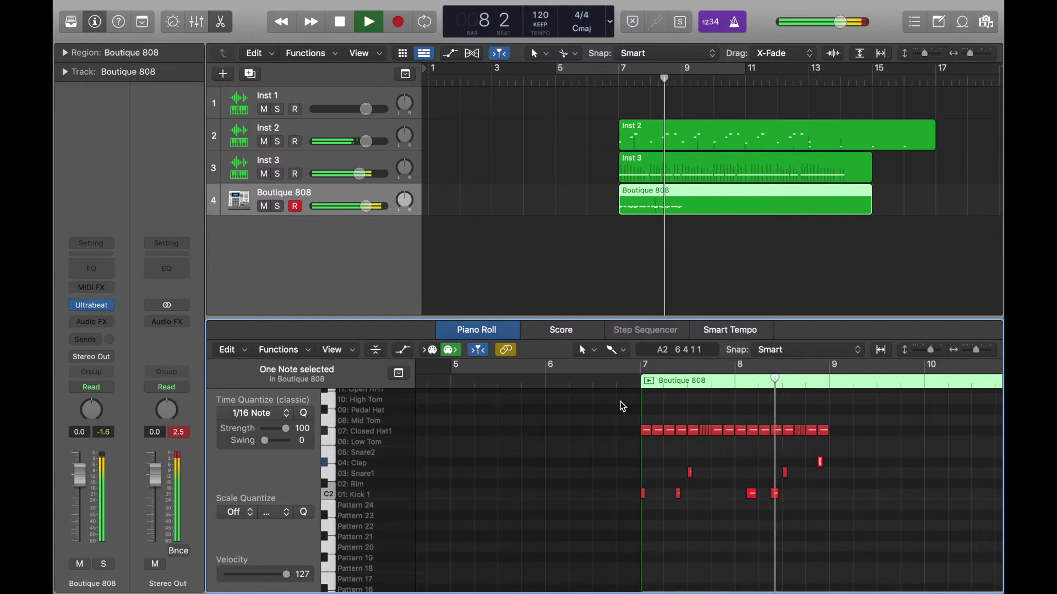
{"action": "key", "text": "space"}
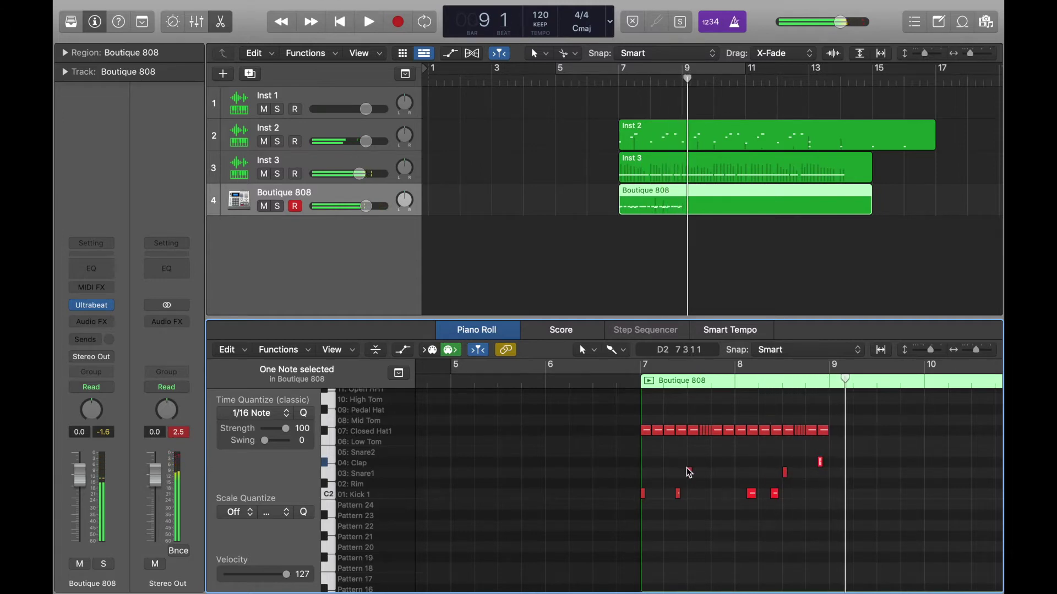
Delete the Clap hit at the end of bar 8.
{"action": "key", "text": "super+Right"}
{"action": "key", "text": "super+Right"}
{"action": "key", "text": "super+Right"}
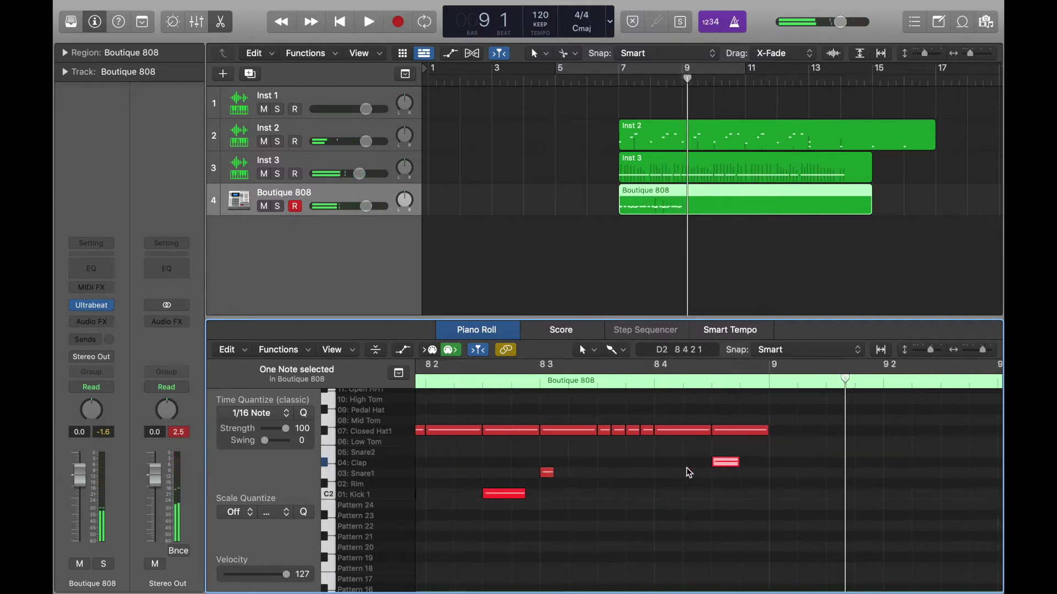
{"action": "left_click", "coordinate": [732, 467]}
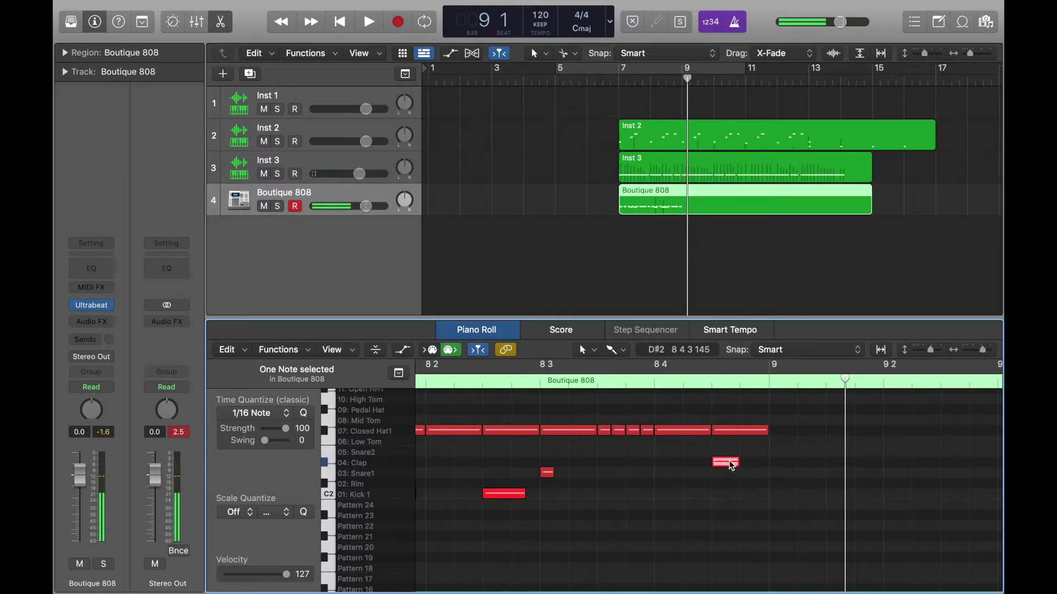
Change the last Closed Hat1 note of bar 8, at position 8 4 3, to an Open HH1 hit.
{"action": "left_click", "coordinate": [713, 381]}
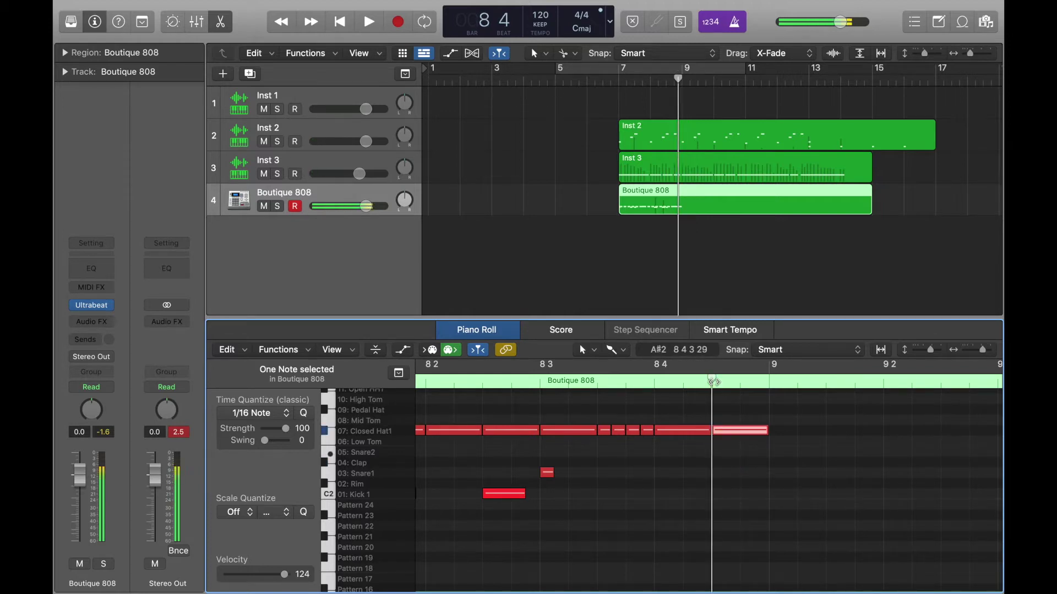
{"action": "scroll", "coordinate": [715, 413], "scroll_direction": "up", "scroll_amount": 3}
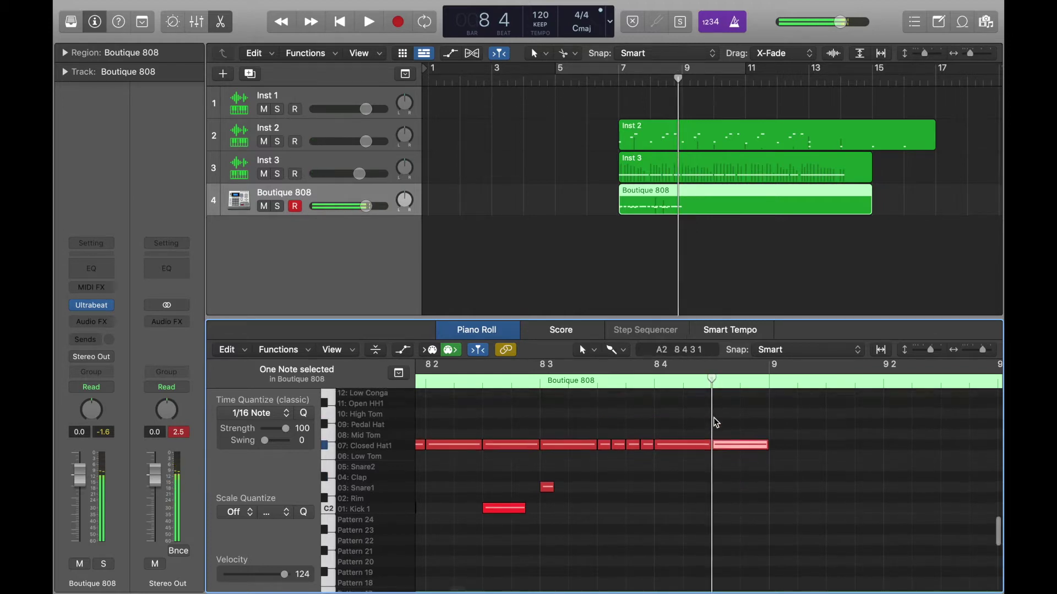
{"action": "scroll", "coordinate": [713, 418], "scroll_direction": "up", "scroll_amount": 1}
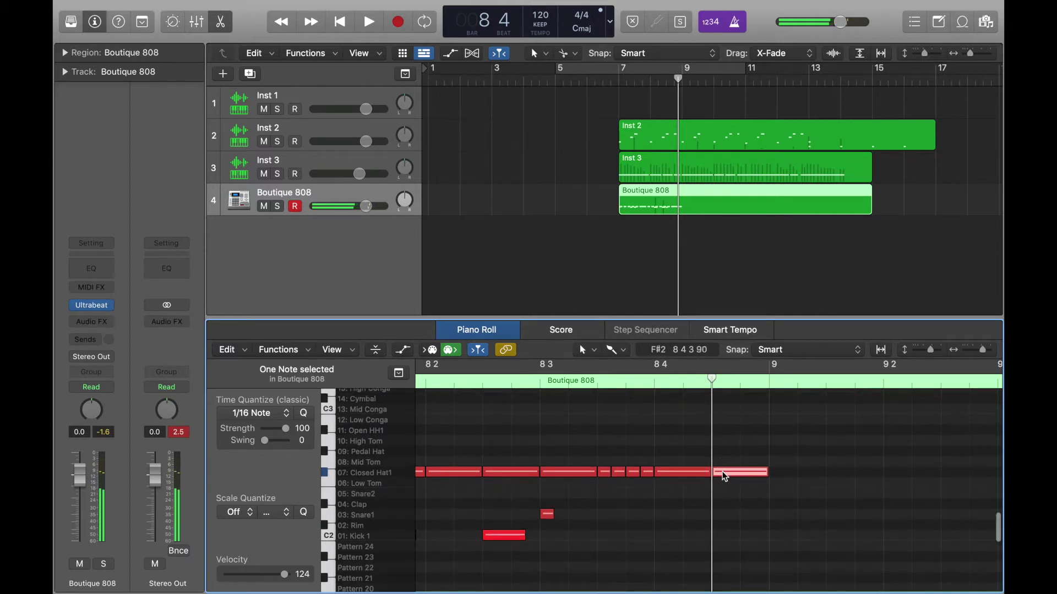
{"action": "left_click_drag", "start_coordinate": [728, 476], "coordinate": [730, 437]}
Select all drum notes in bars 7 and 8 of the Boutique 808 region and repeat them in bars 9 and 10.
{"action": "key", "text": "super+Left"}
{"action": "key", "text": "super+Left"}
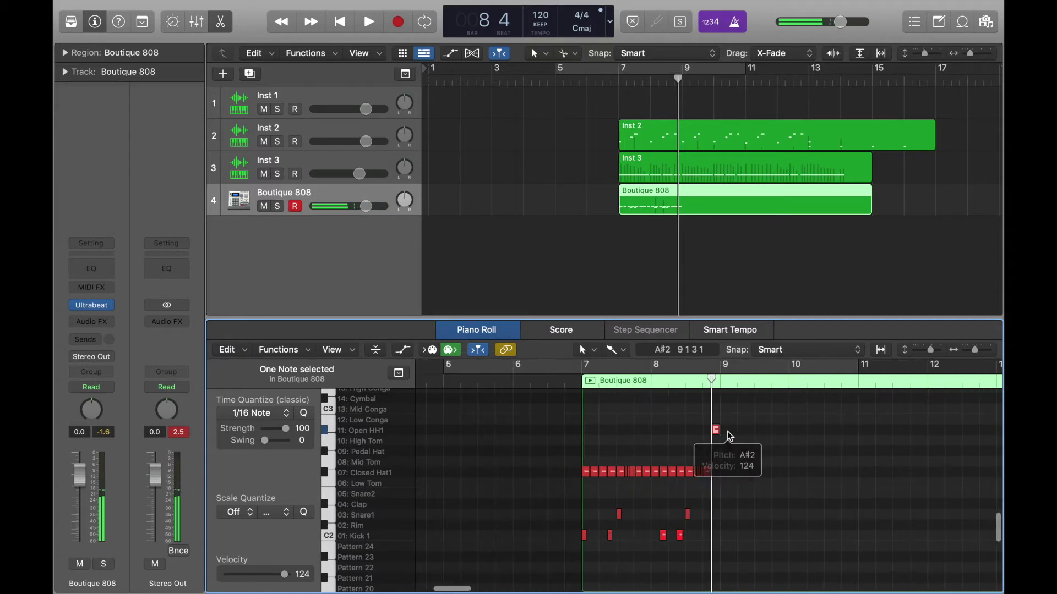
{"action": "left_click_drag", "start_coordinate": [553, 564], "coordinate": [716, 432]}
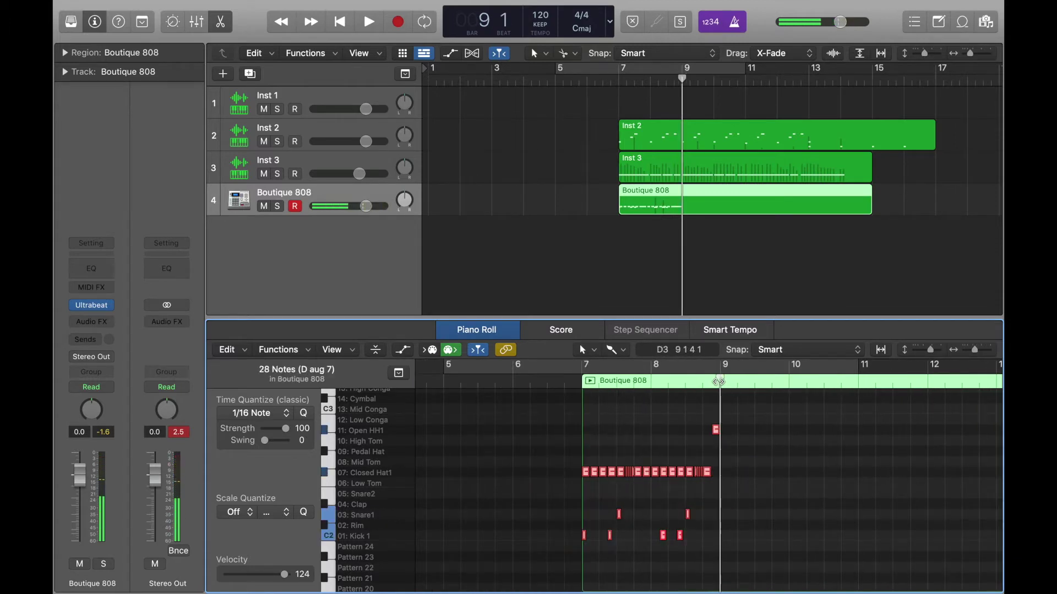
{"action": "key", "text": "super+r"}
Play bars 7 to 10 to check the repeated drum pattern with the other tracks.
{"action": "key", "text": "space"}
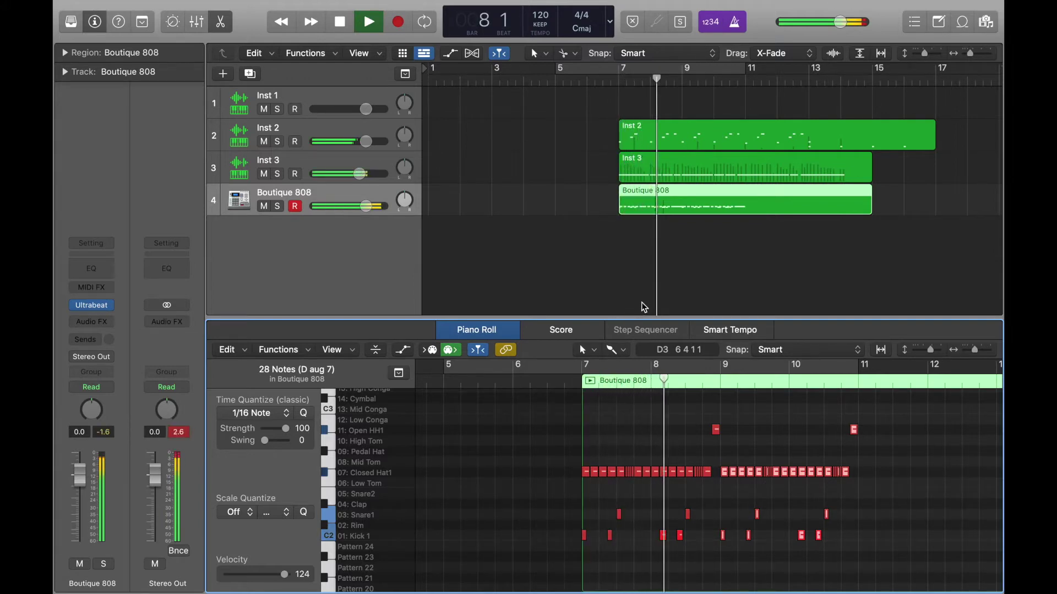
{"action": "key", "text": "super+Right"}
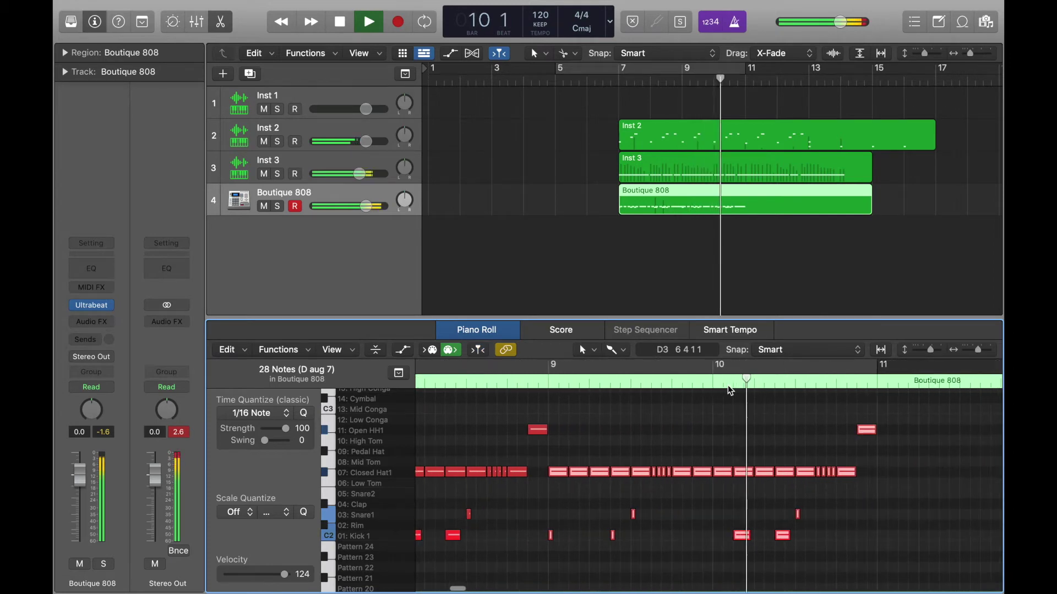
{"action": "key", "text": "space"}
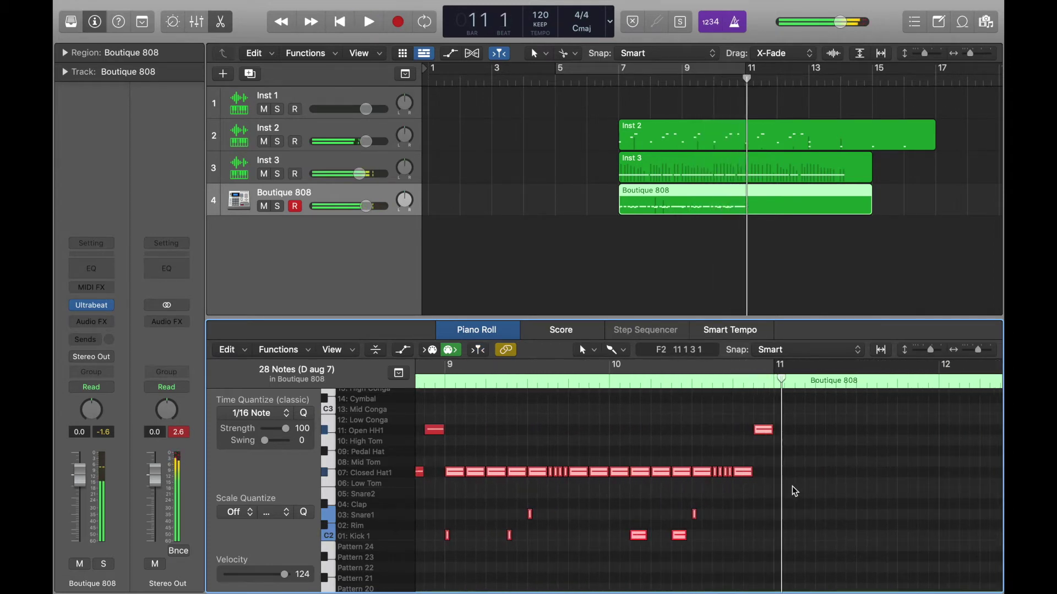
{"action": "left_click", "coordinate": [774, 382]}
{"action": "left_click", "coordinate": [807, 532]}
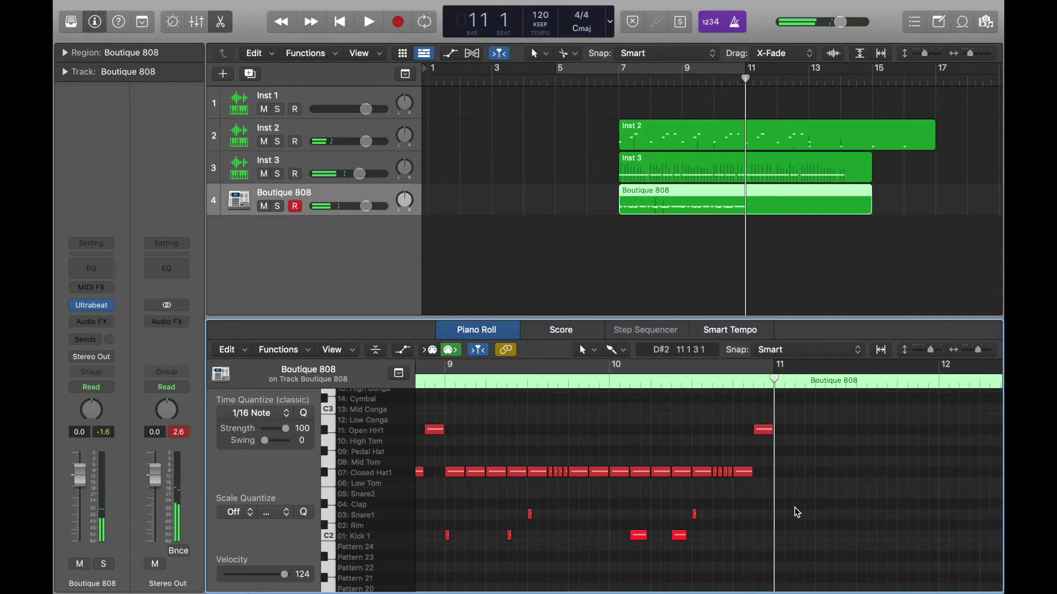
{"action": "key", "text": "super+Right"}
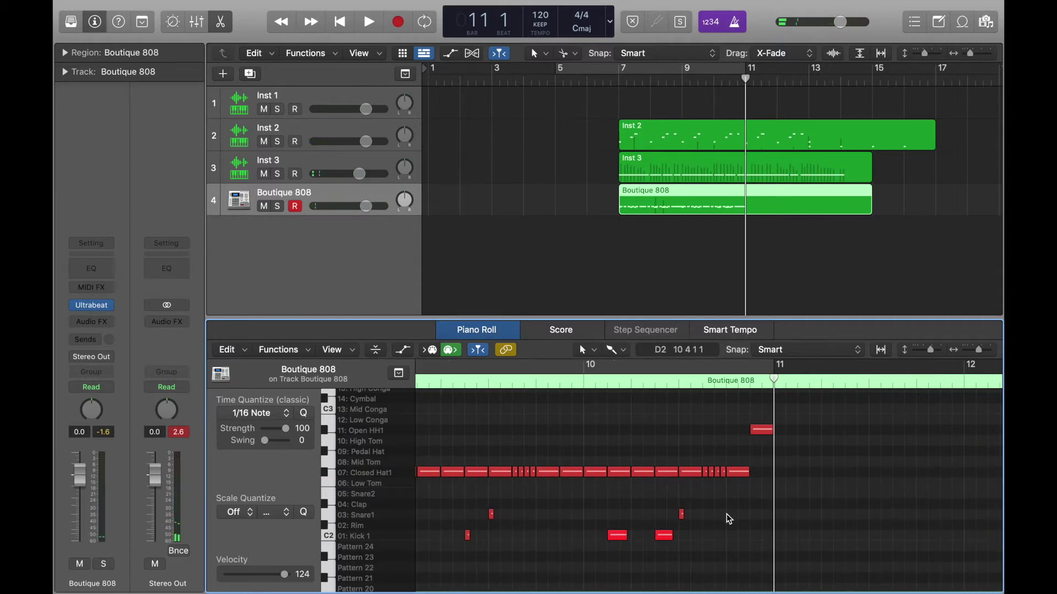
{"action": "scroll", "coordinate": [726, 516], "scroll_direction": "left", "scroll_amount": 10}
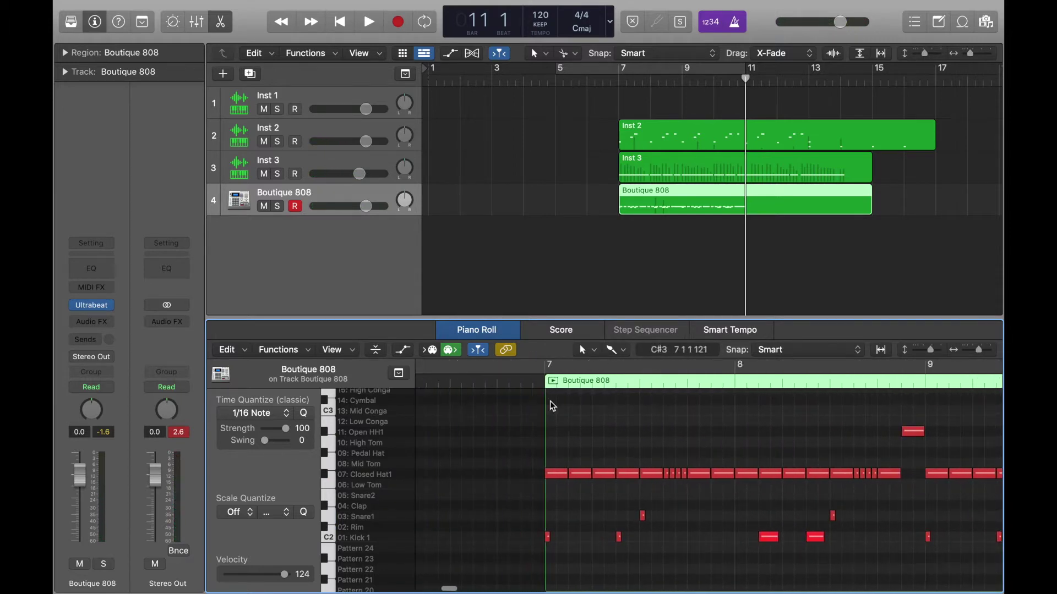
{"action": "key", "text": "shift+space"}
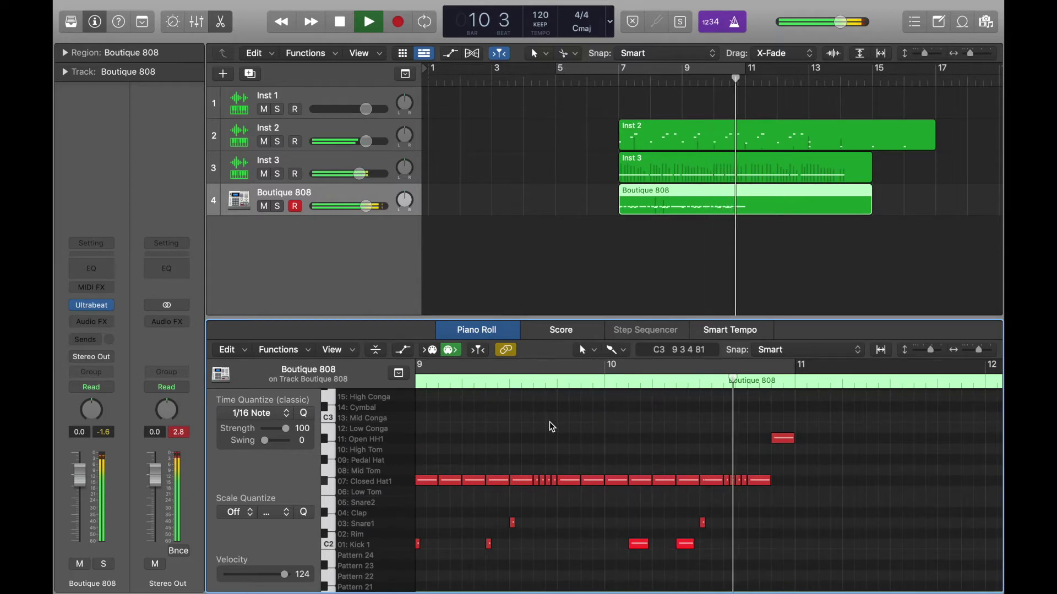
{"action": "key", "text": "space"}
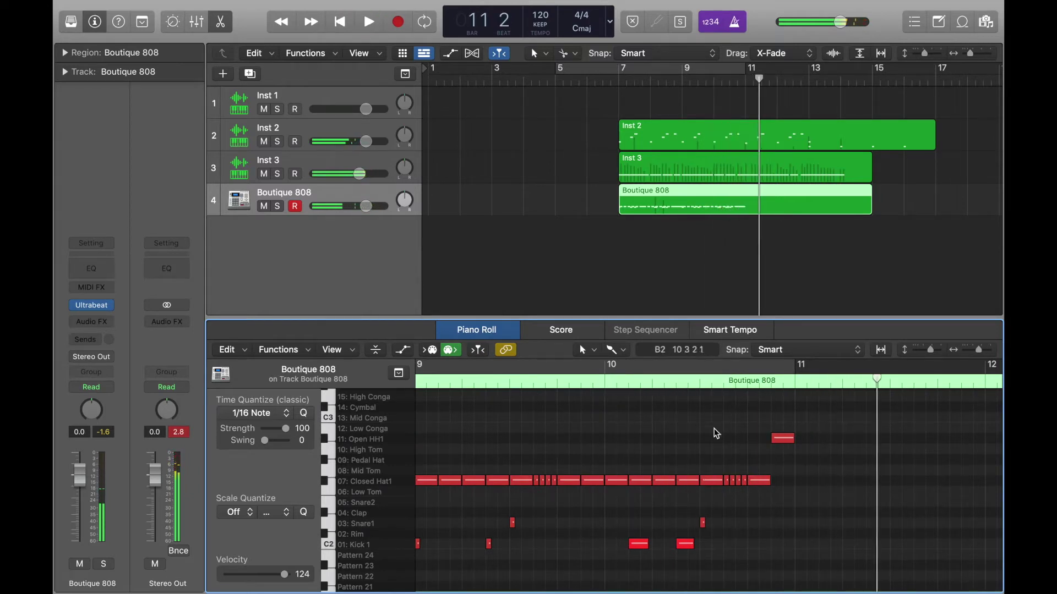
Switch the secondary Piano Roll tool to the Pencil Tool and add an Open HH1 hit at the start of bar 11.
{"action": "left_click", "coordinate": [796, 383]}
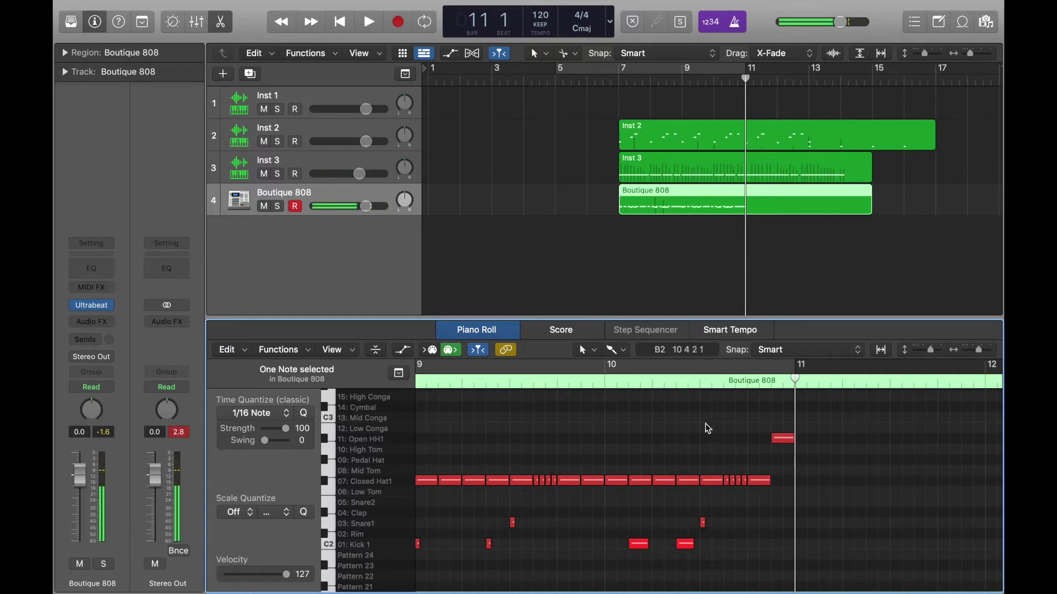
{"action": "left_click", "coordinate": [610, 355]}
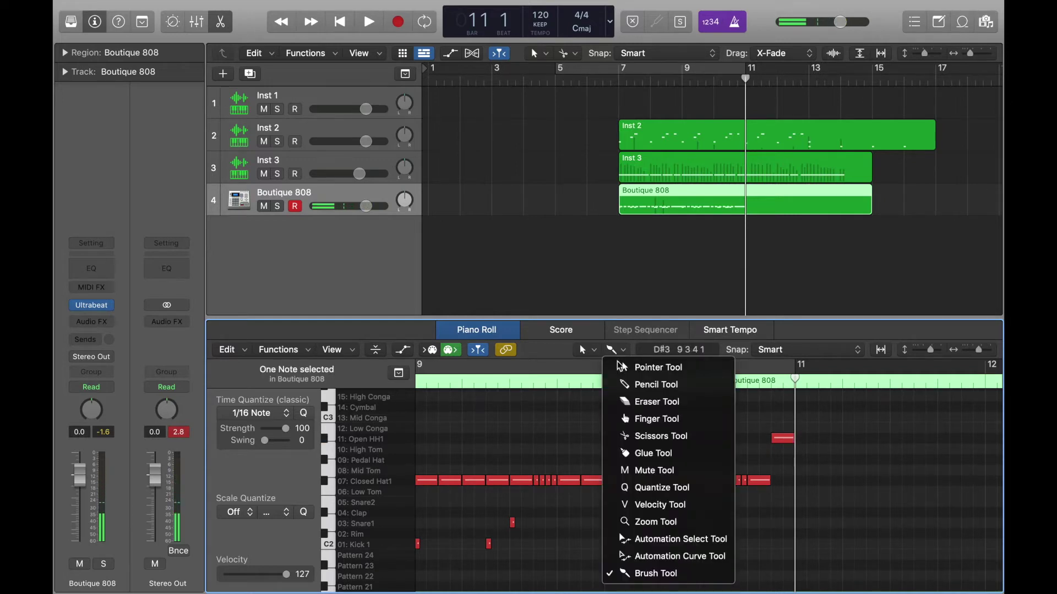
{"action": "left_click", "coordinate": [633, 387]}
{"action": "key", "text": "super+Right"}
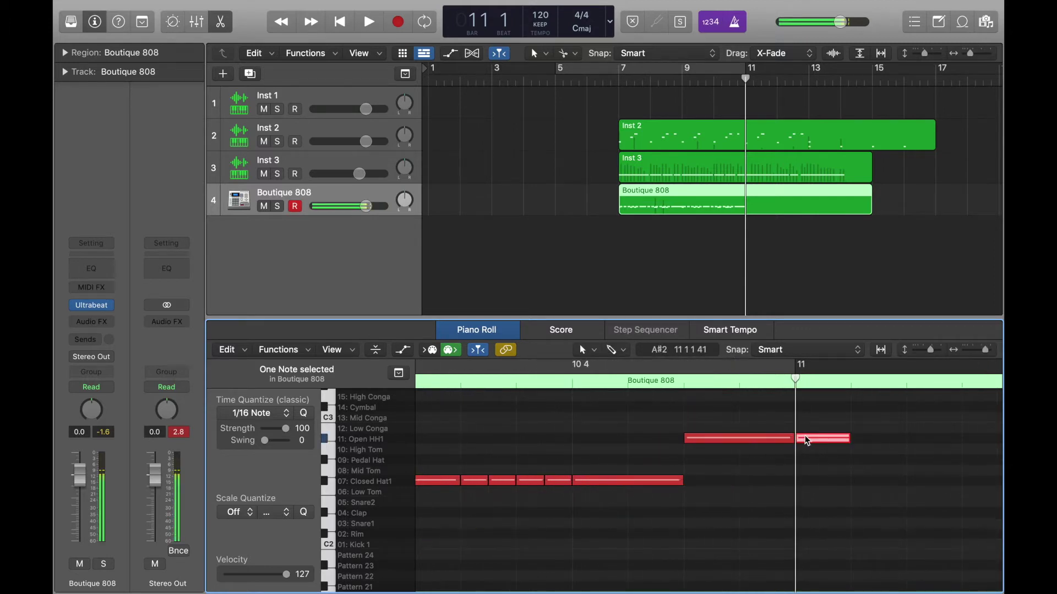
Audition the start of bar 11 and add an Open HH1 hit on beat 2 of bar 11.
{"action": "key", "text": "space"}
{"action": "key", "text": "super+Left"}
{"action": "key", "text": "space"}
{"action": "key", "text": "super+Right"}
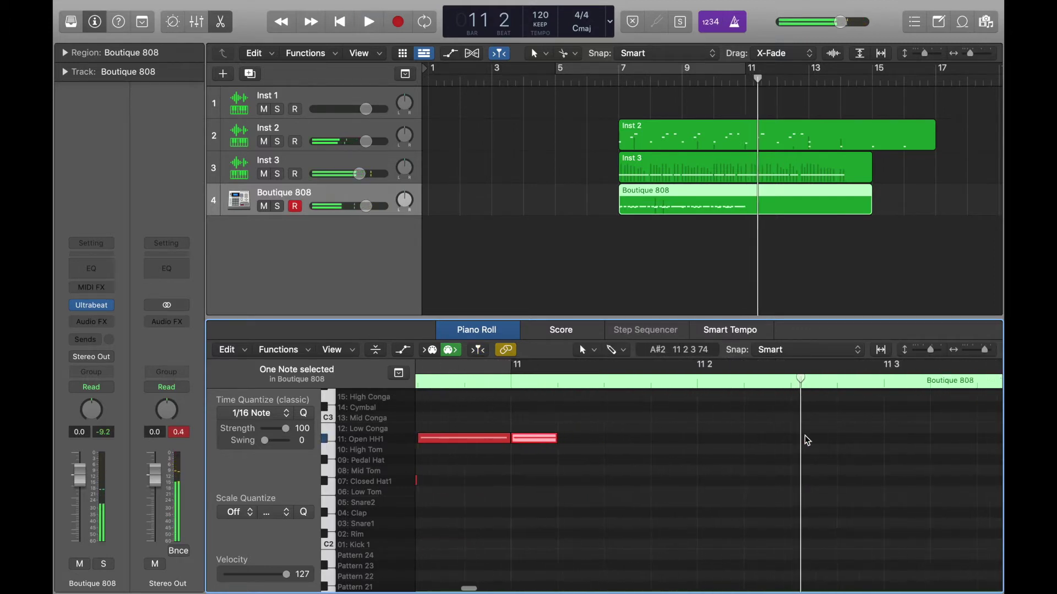
{"action": "left_click", "coordinate": [503, 369]}
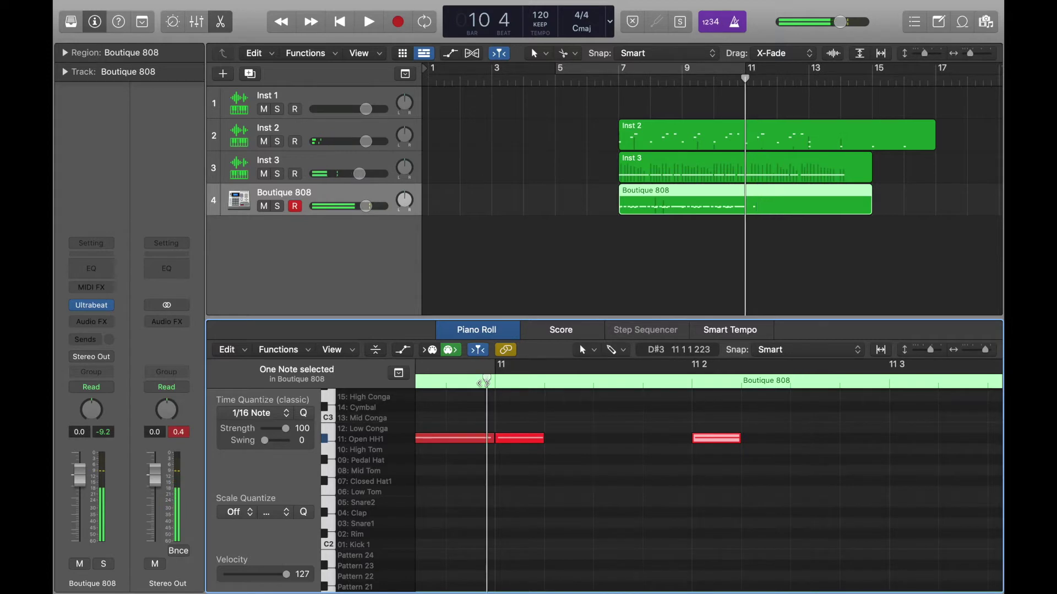
Replace the trial Open HH1 hit midway between beats 1 and 2 of bar 11 with one on beat 3.
{"action": "key", "text": "space"}
{"action": "key", "text": "space"}
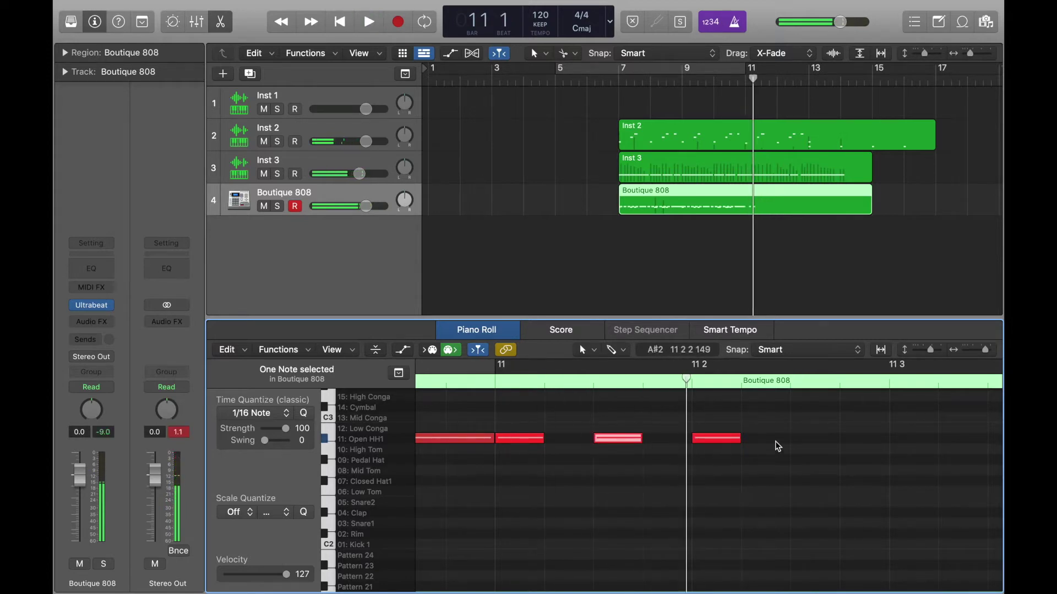
{"action": "key", "text": "space"}
{"action": "key", "text": "super+Left"}
{"action": "key", "text": "space"}
{"action": "key", "text": "super+Right"}
{"action": "left_click", "coordinate": [546, 440]}
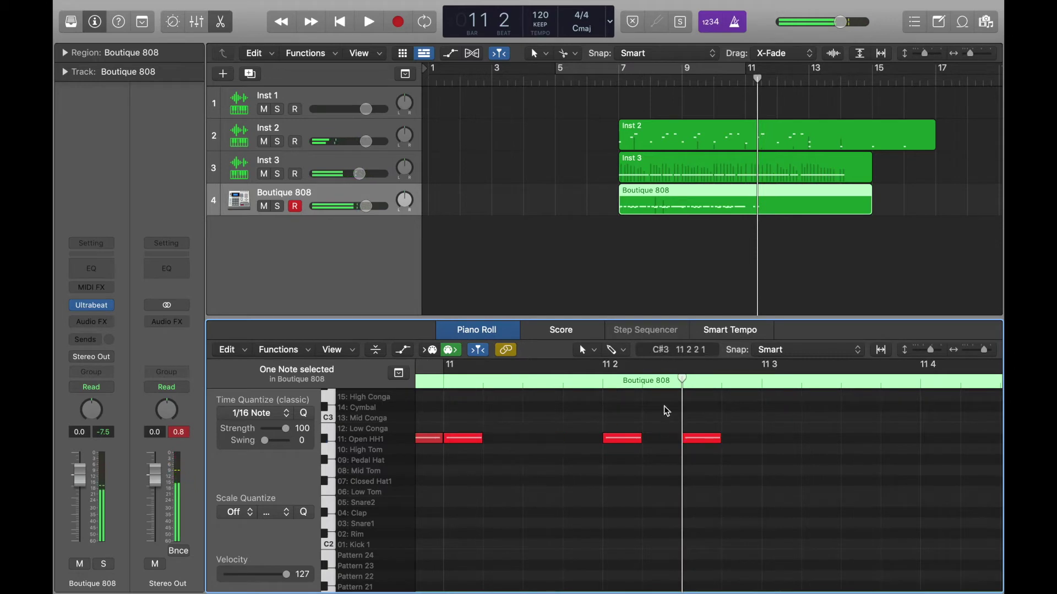
{"action": "left_click_drag", "start_coordinate": [704, 439], "coordinate": [767, 442]}
Play from bar 10 into bar 11 to check the new Open HH1 hits with the other tracks.
{"action": "key", "text": "super+Left"}
{"action": "double_click", "coordinate": [584, 379]}
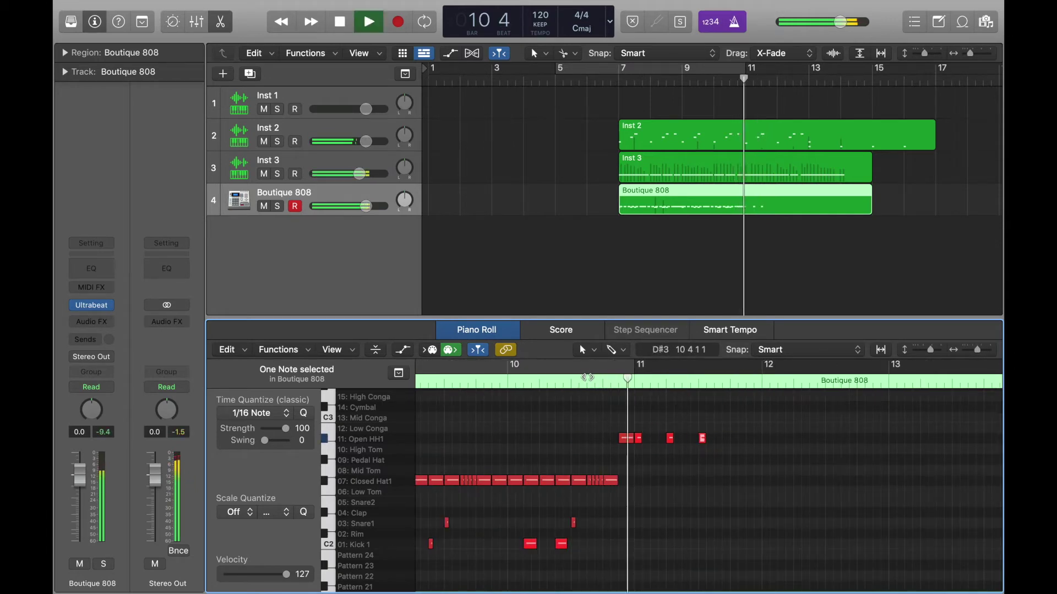
{"action": "key", "text": "space"}
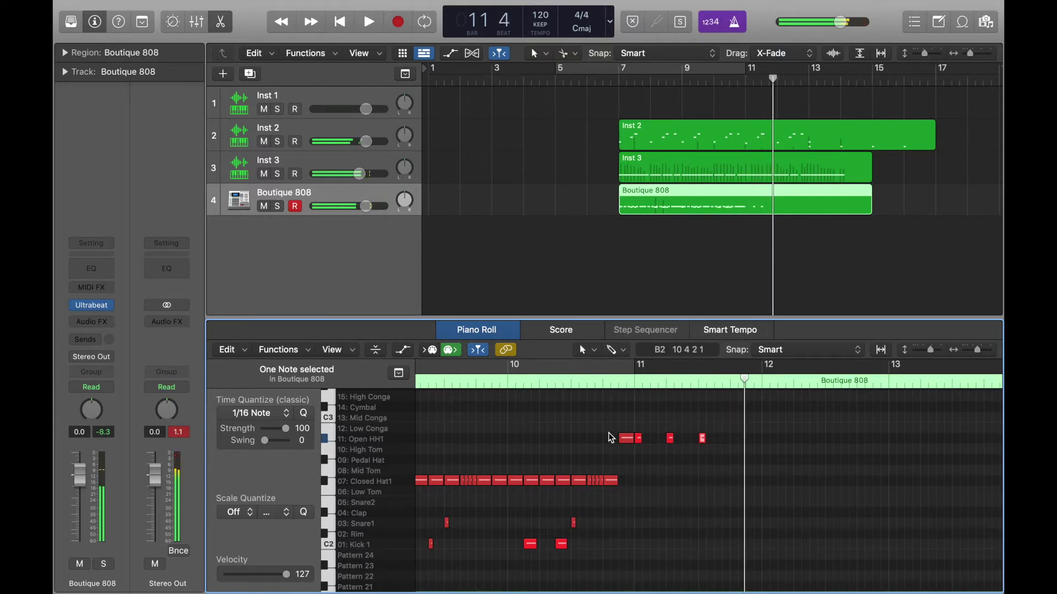
{"action": "key", "text": "super+Right"}
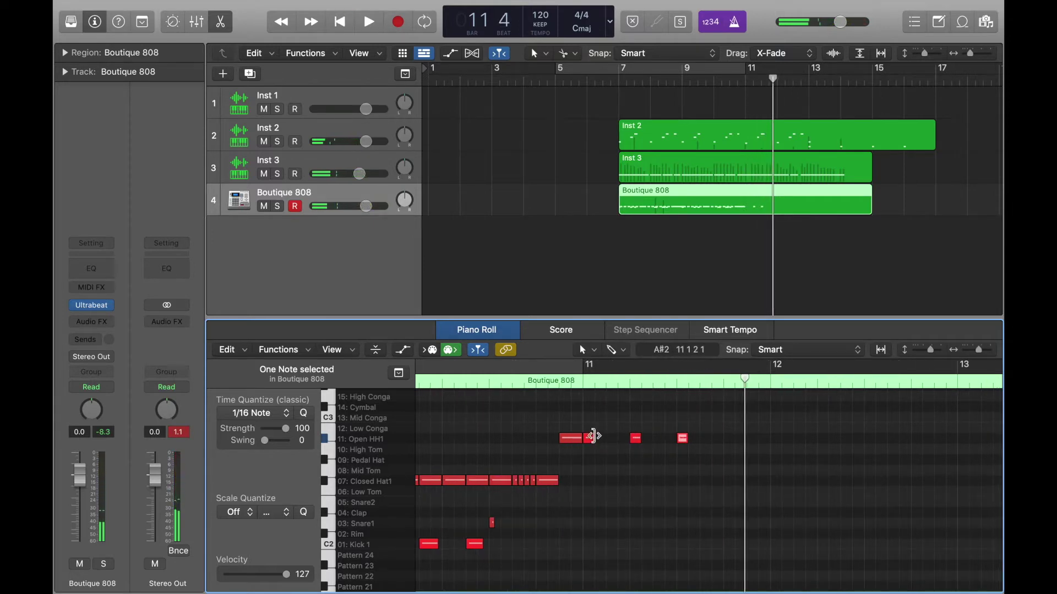
{"action": "left_click_drag", "start_coordinate": [594, 443], "coordinate": [590, 511]}
{"action": "left_click", "coordinate": [549, 380]}
{"action": "key", "text": "space"}
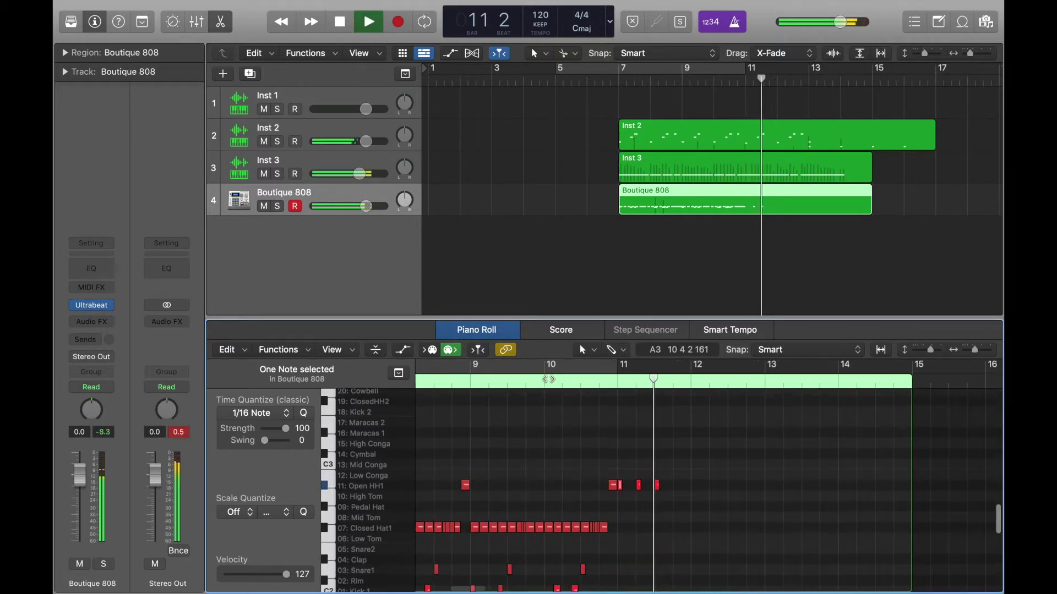
{"action": "key", "text": "space"}
Copy the Closed Hat1, Snare1 and Kick 1 notes of bars 9 and 10 to bars 11 and 12.
{"action": "scroll", "coordinate": [509, 561], "scroll_direction": "left", "scroll_amount": 5}
{"action": "scroll", "coordinate": [509, 561], "scroll_direction": "down", "scroll_amount": 4}
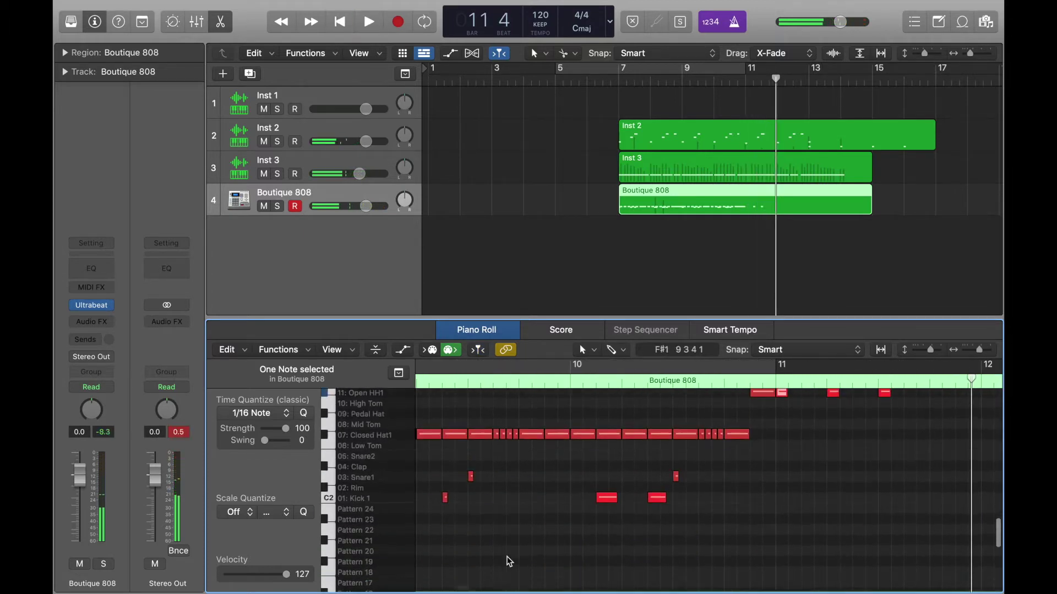
{"action": "scroll", "coordinate": [518, 558], "scroll_direction": "down", "scroll_amount": 3}
{"action": "scroll", "coordinate": [527, 555], "scroll_direction": "up", "scroll_amount": 3}
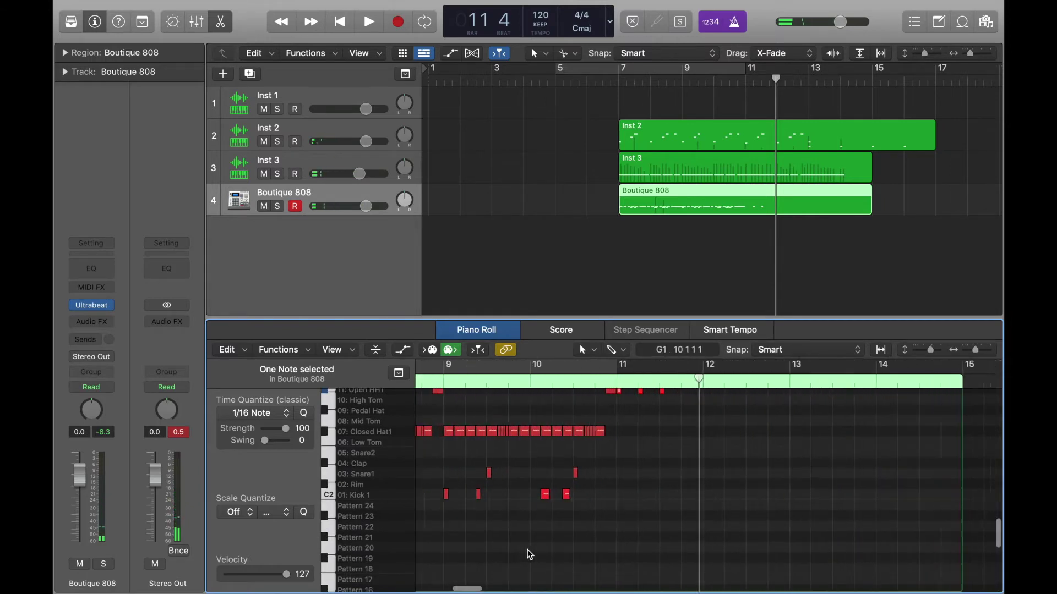
{"action": "scroll", "coordinate": [589, 546], "scroll_direction": "left", "scroll_amount": 3}
{"action": "left_click_drag", "start_coordinate": [592, 534], "coordinate": [771, 426]}
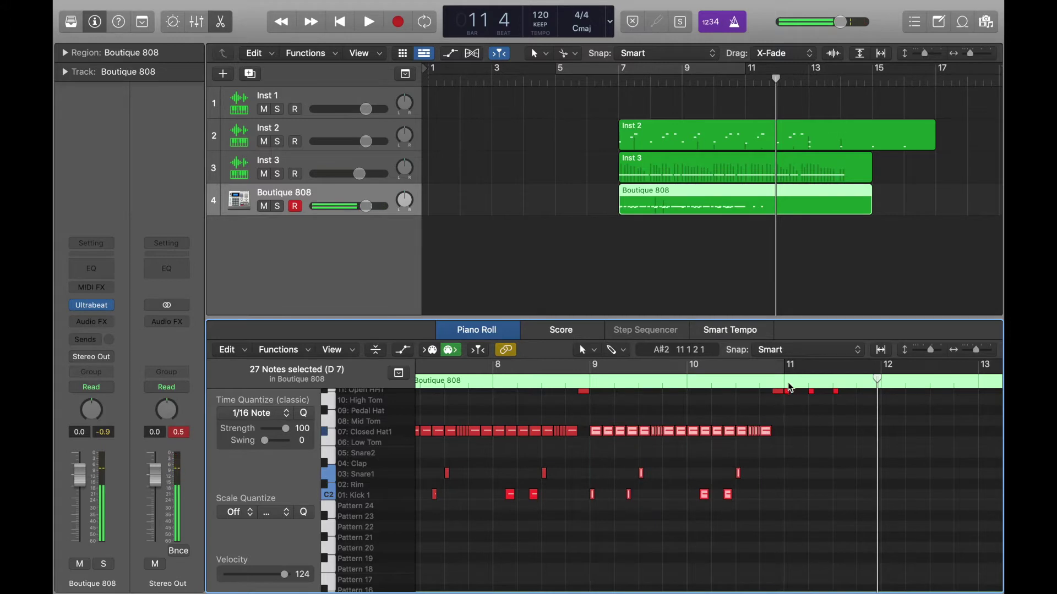
Play from the end of bar 10 through bar 11 to check the copied drum notes.
{"action": "left_click", "coordinate": [682, 384]}
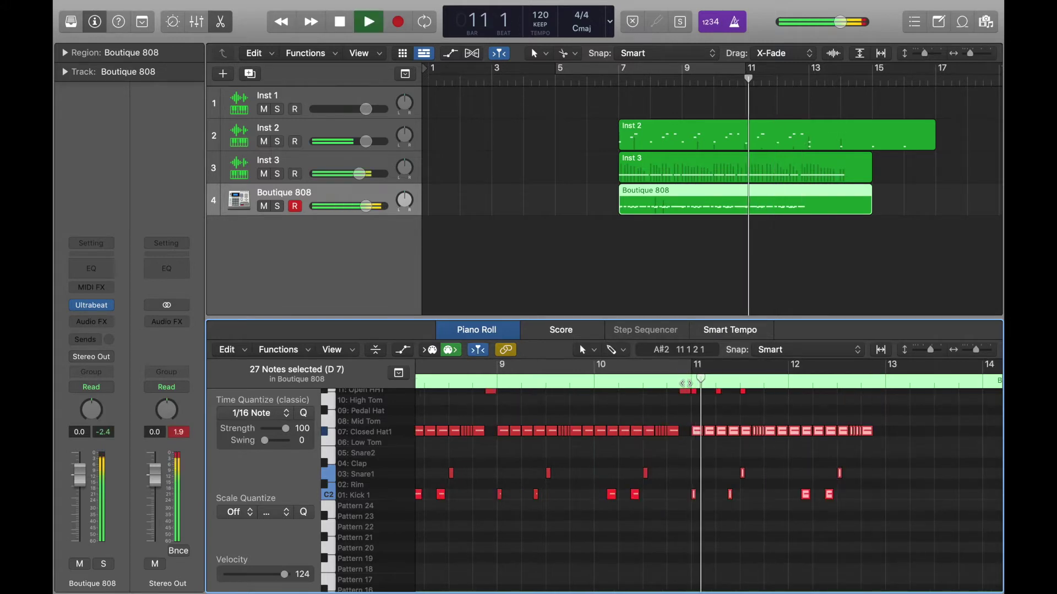
{"action": "scroll", "coordinate": [704, 449], "scroll_direction": "up", "scroll_amount": 3}
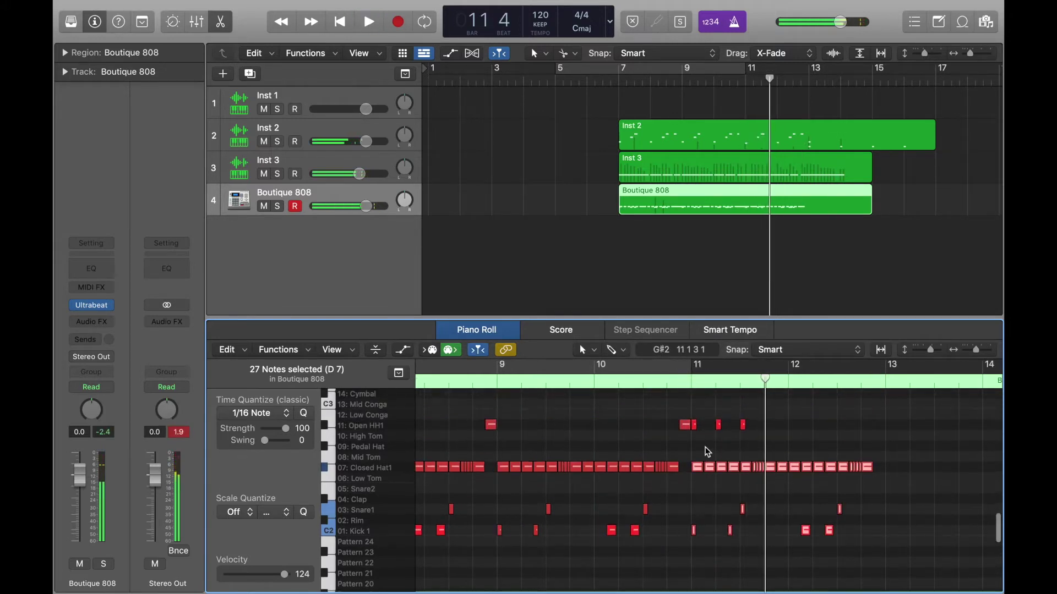
{"action": "scroll", "coordinate": [703, 448], "scroll_direction": "up", "scroll_amount": 3}
{"action": "left_click", "coordinate": [622, 384]}
{"action": "key", "text": "space"}
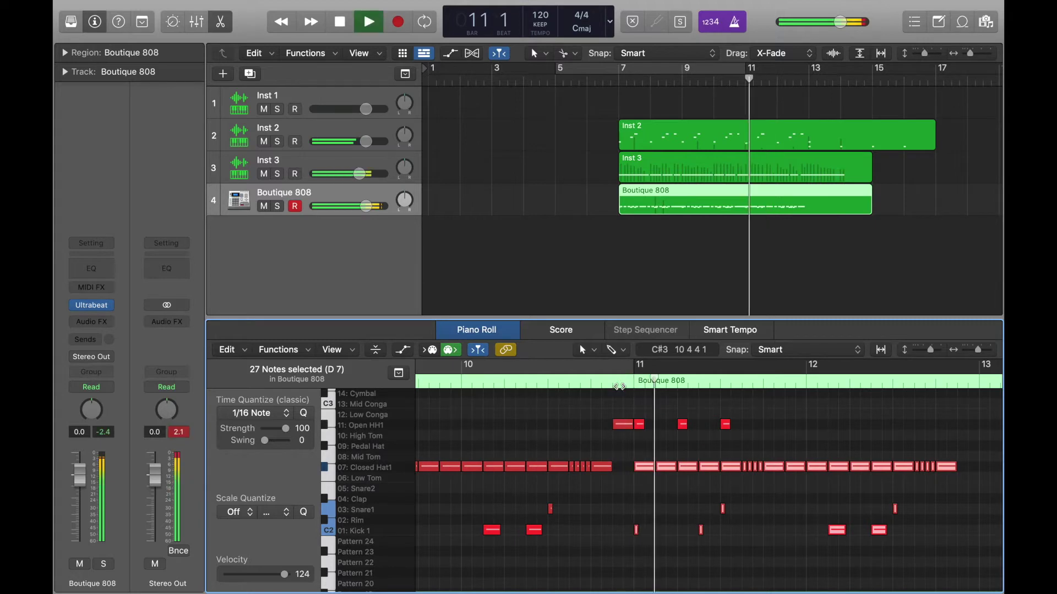
{"action": "key", "text": "space"}
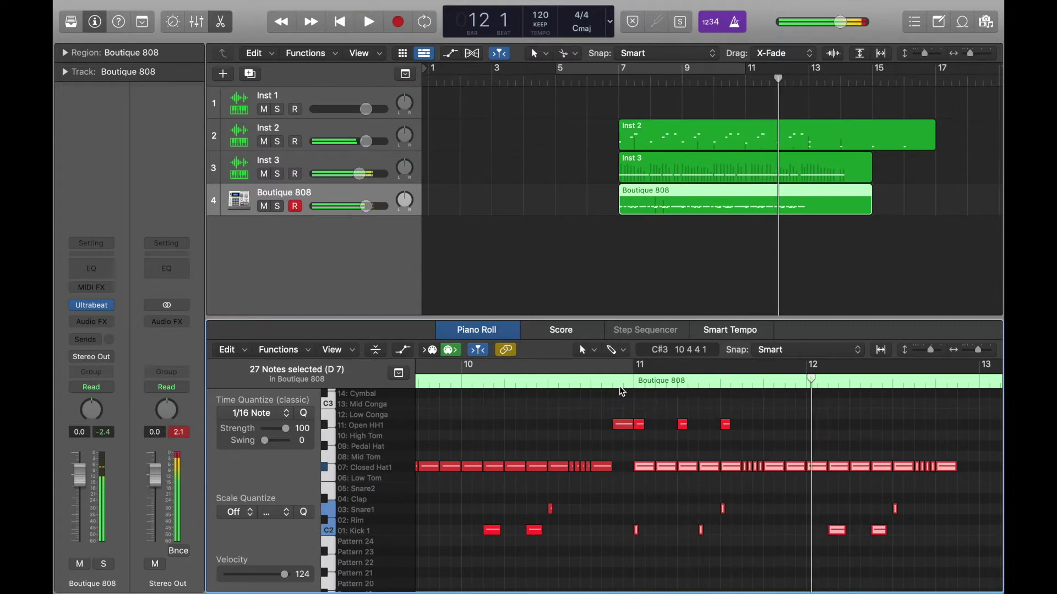
Change the Closed Hat1 note on beat 4 of bar 11 to an Open HH1 hit and play it back from bar 10.
{"action": "left_click_drag", "start_coordinate": [770, 462], "coordinate": [780, 429]}
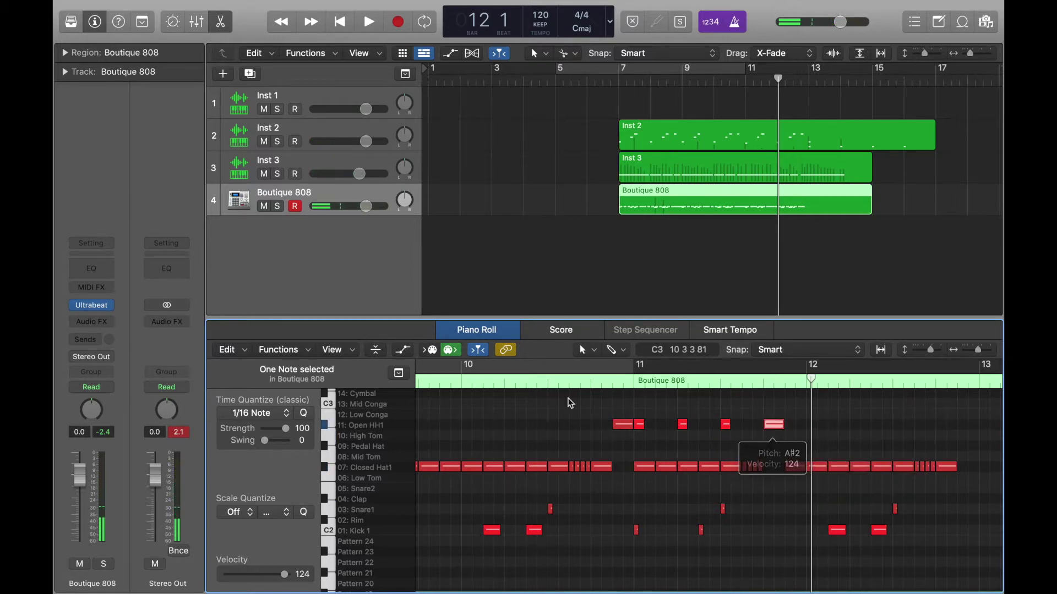
{"action": "left_click", "coordinate": [550, 380]}
{"action": "key", "text": "space"}
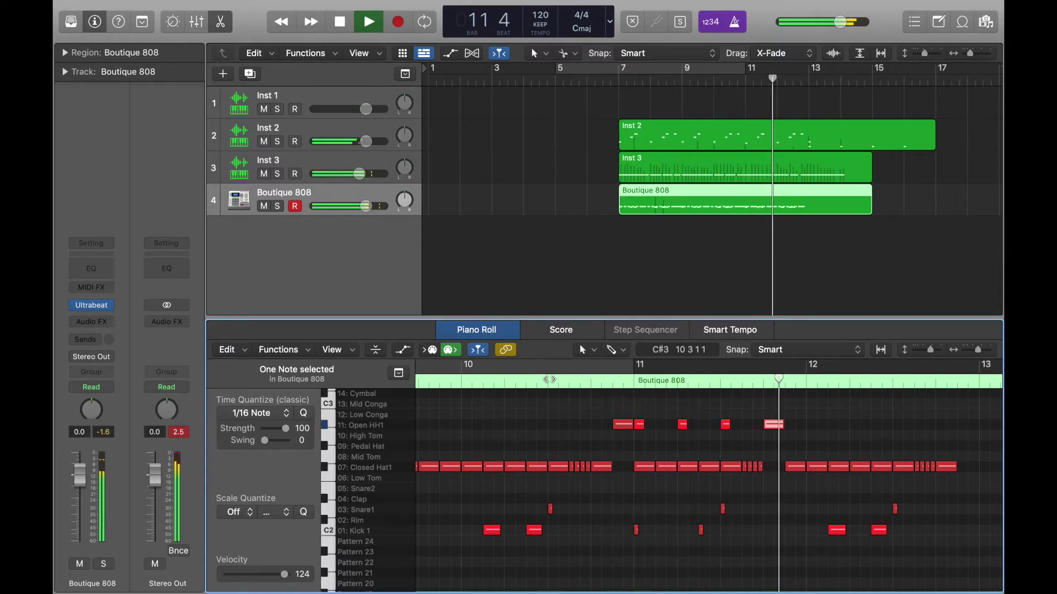
{"action": "key", "text": "space"}
{"action": "key", "text": "space"}
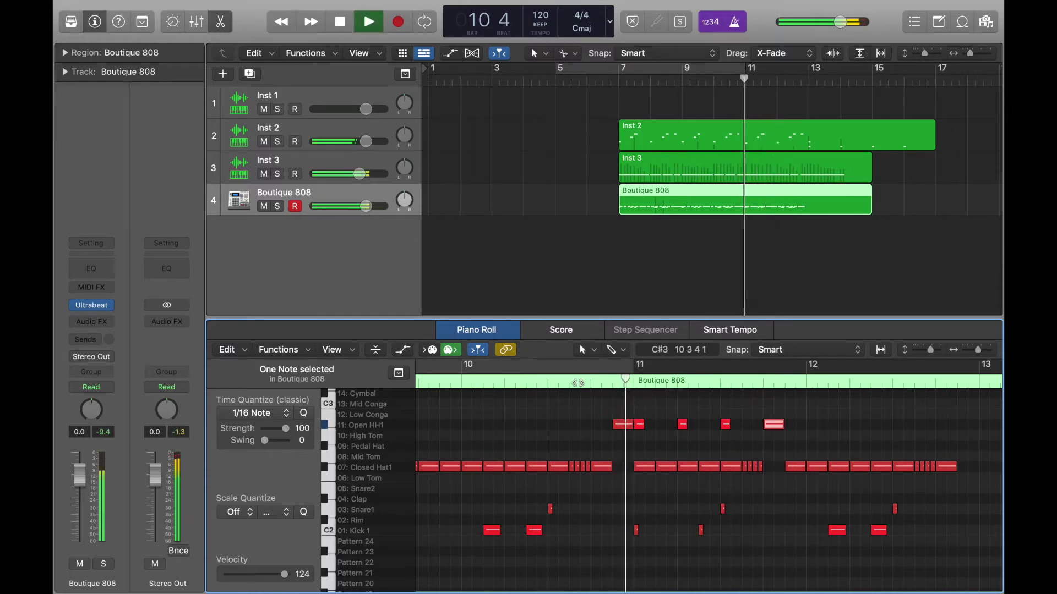
{"action": "key", "text": "space"}
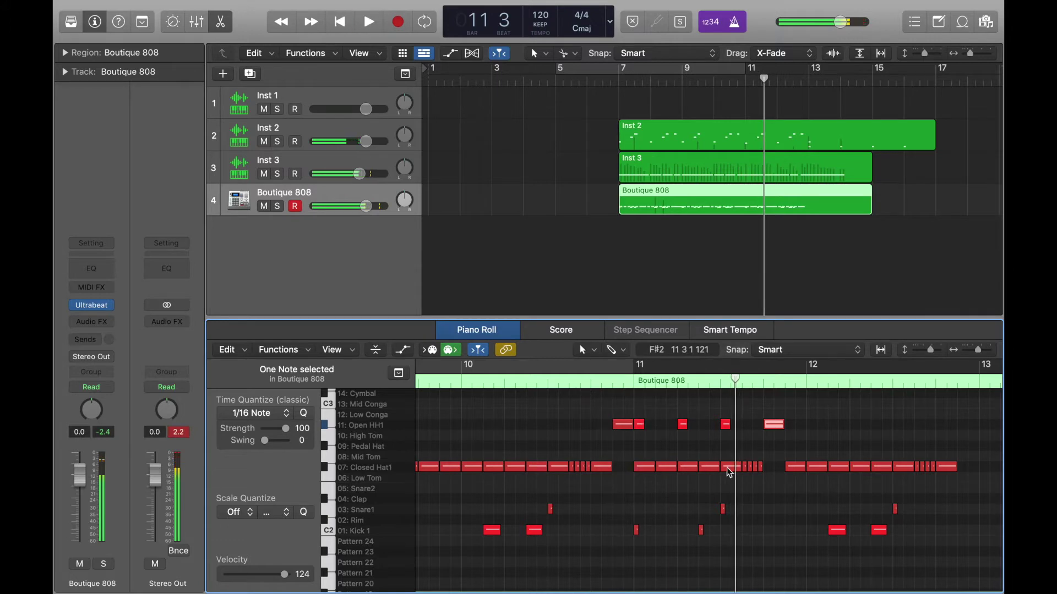
Delete the last Closed Hat1 note of bar 11, directly after the Open HH1 hit on beat 4.
{"action": "key", "text": "super+Right"}
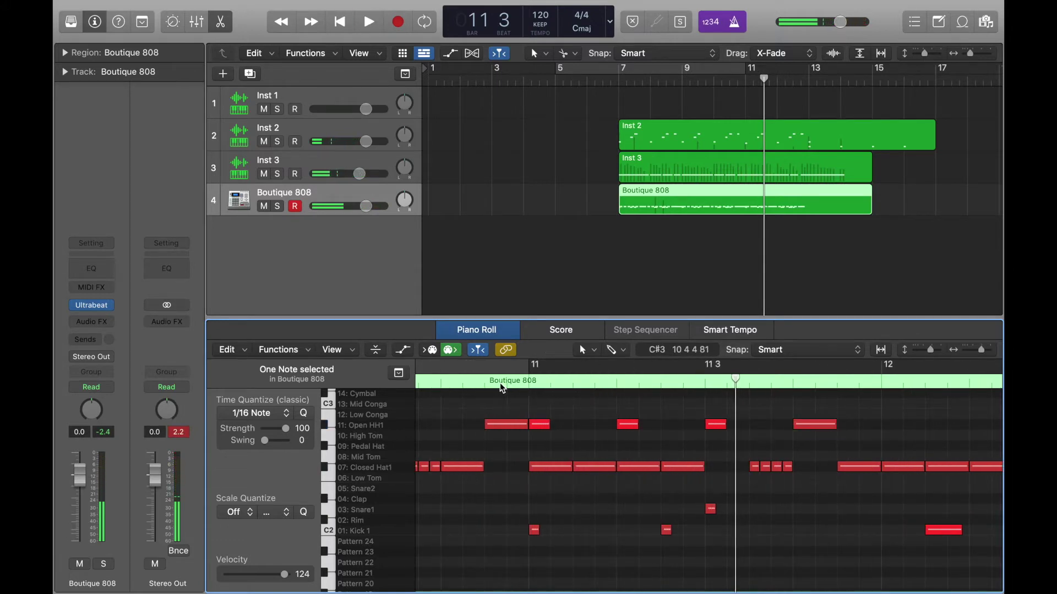
{"action": "key", "text": "space"}
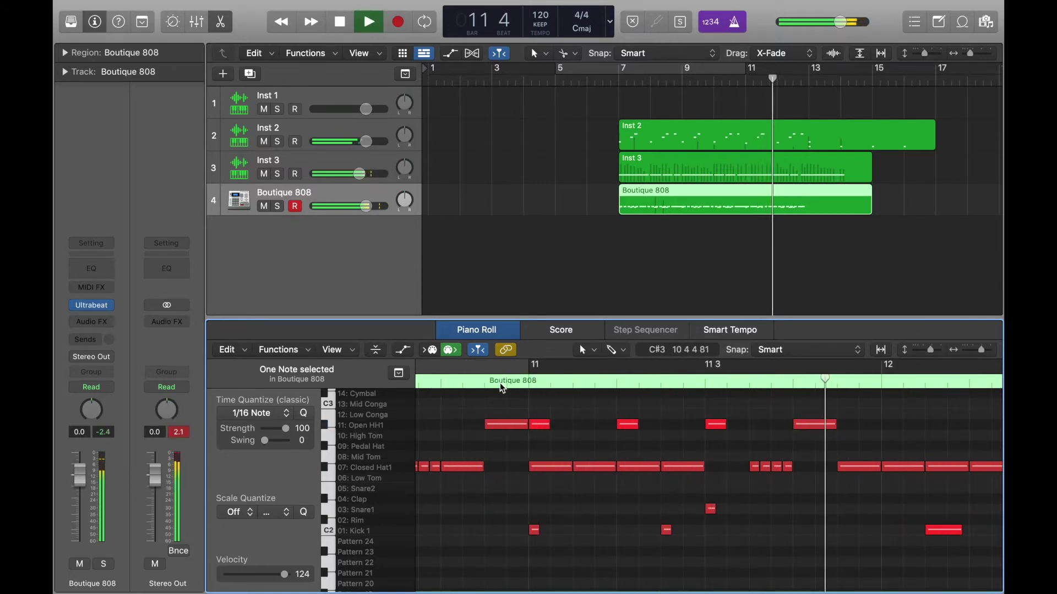
{"action": "key", "text": "space"}
{"action": "left_click", "coordinate": [861, 468]}
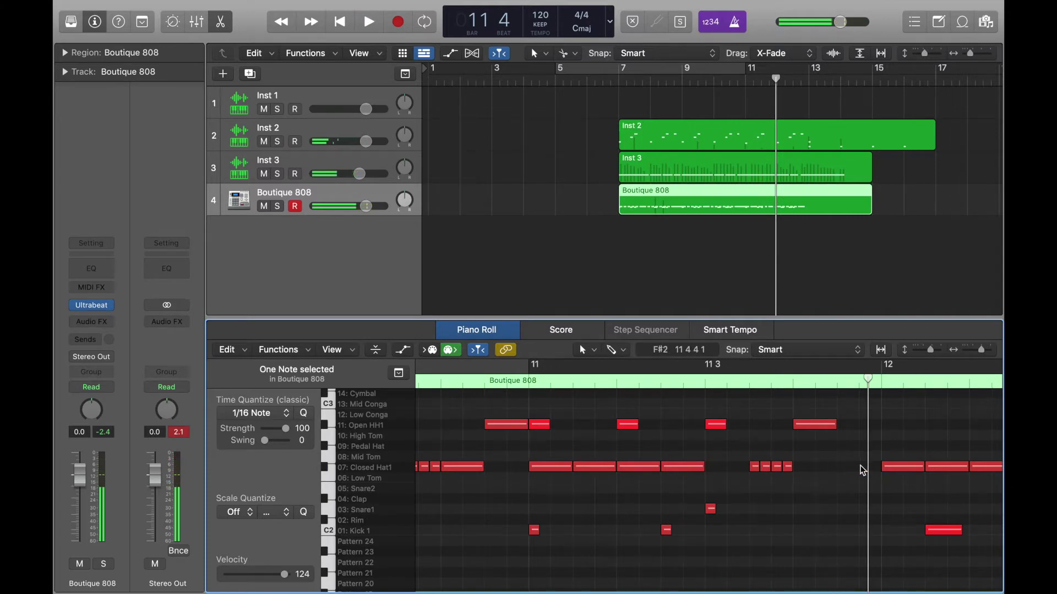
{"action": "scroll", "coordinate": [862, 469], "scroll_direction": "left", "scroll_amount": 5}
Play from the end of bar 10 through bar 12 to check the edited hi-hat pattern.
{"action": "key", "text": "space"}
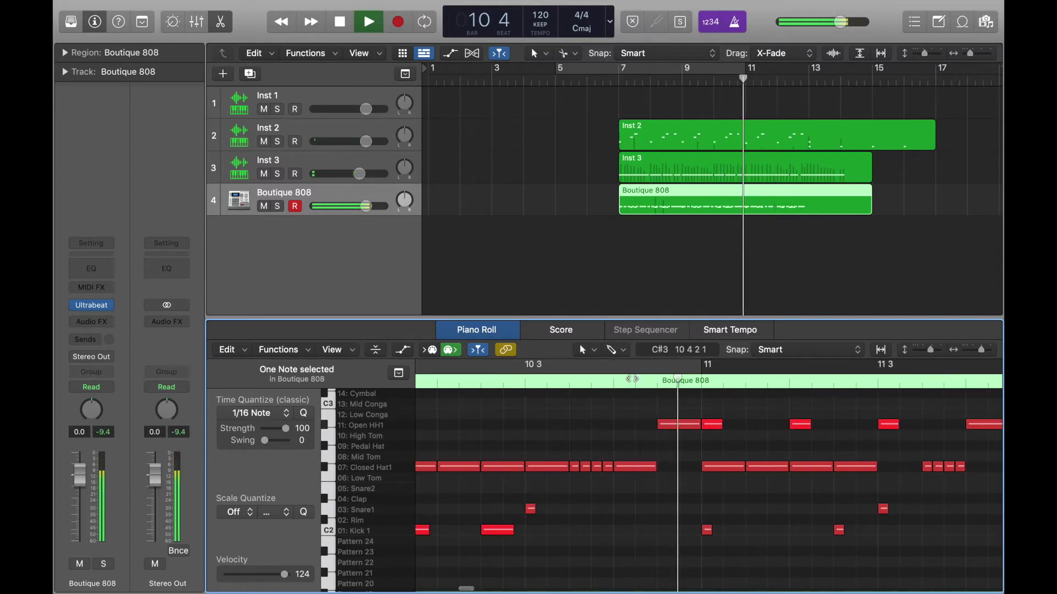
{"action": "scroll", "coordinate": [634, 382], "scroll_direction": "down", "scroll_amount": 5}
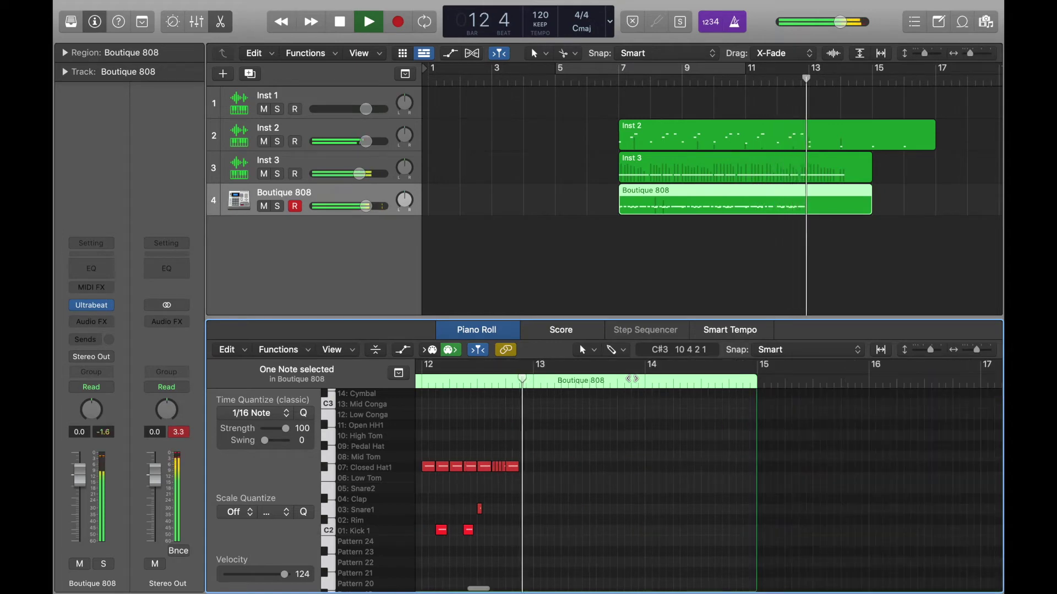
{"action": "key", "text": "space"}
{"action": "scroll", "coordinate": [652, 516], "scroll_direction": "left", "scroll_amount": 5}
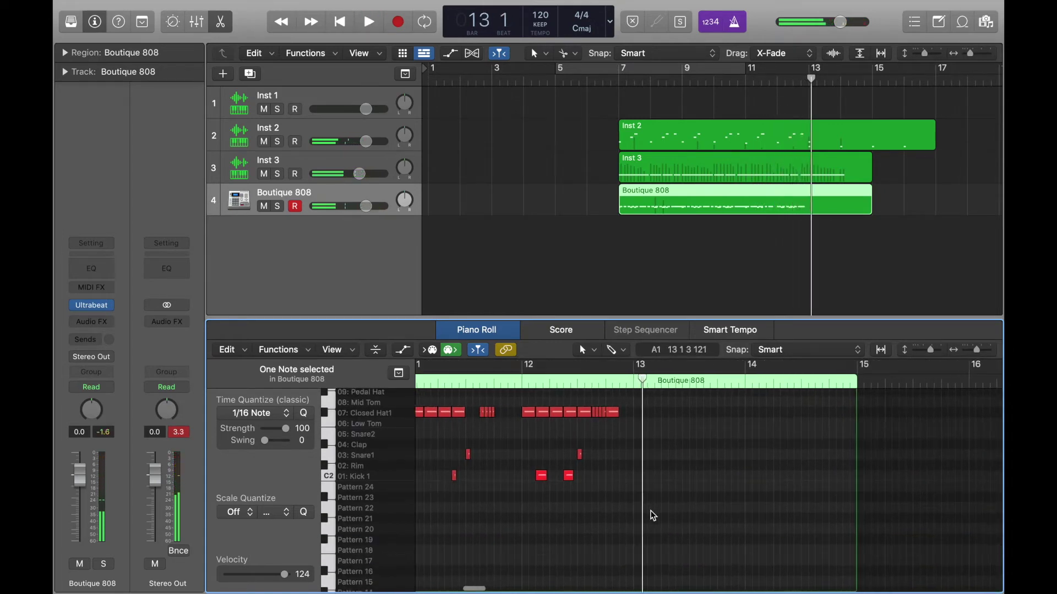
{"action": "scroll", "coordinate": [633, 468], "scroll_direction": "up", "scroll_amount": 1}
{"action": "double_click", "coordinate": [581, 384]}
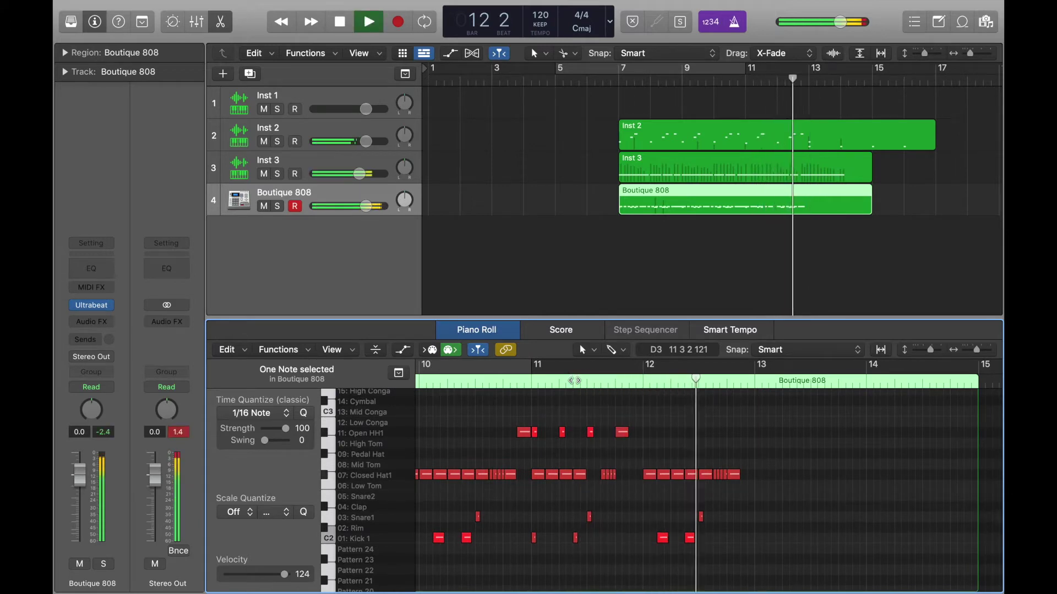
{"action": "scroll", "coordinate": [575, 381], "scroll_direction": "down", "scroll_amount": 1}
{"action": "scroll", "coordinate": [615, 442], "scroll_direction": "down", "scroll_amount": 6}
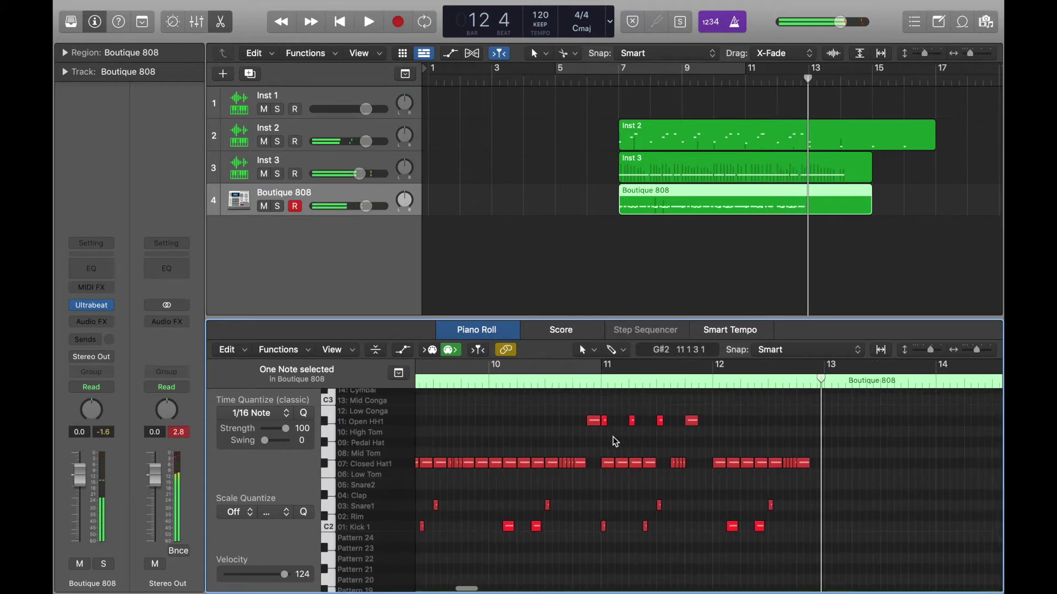
{"action": "scroll", "coordinate": [612, 437], "scroll_direction": "up", "scroll_amount": 1}
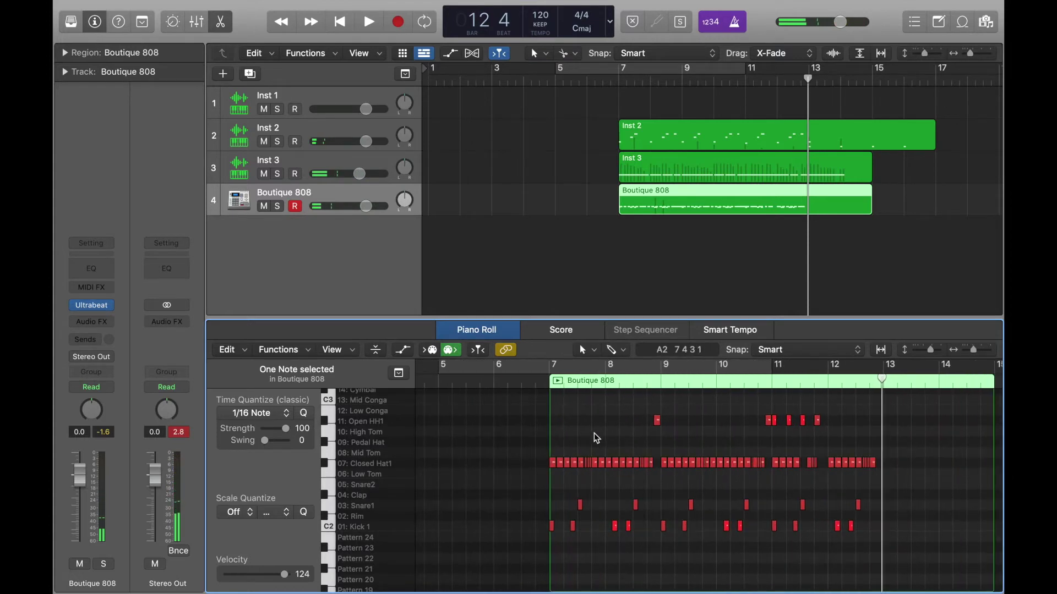
Play the full drum pattern from bar 7 through bar 12 with the other tracks.
{"action": "left_click", "coordinate": [537, 382]}
{"action": "left_click_drag", "start_coordinate": [537, 387], "coordinate": [542, 387]}
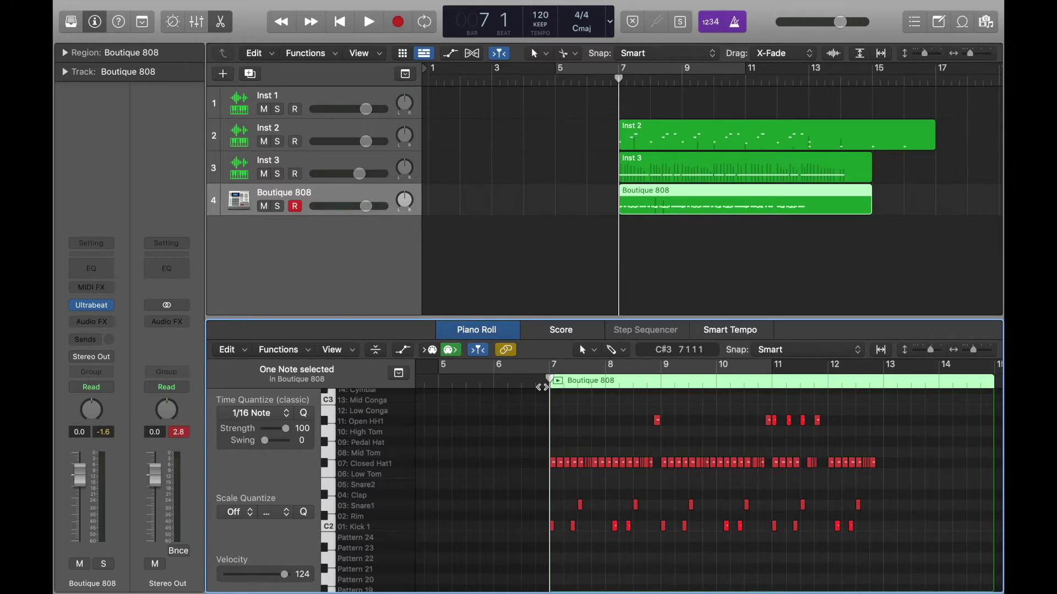
{"action": "key", "text": "space"}
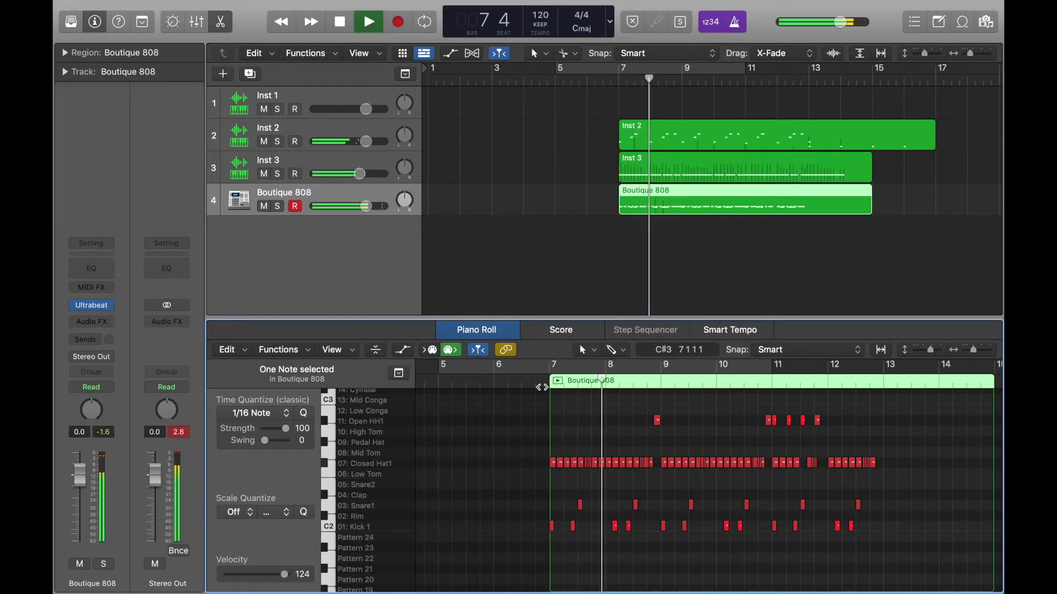
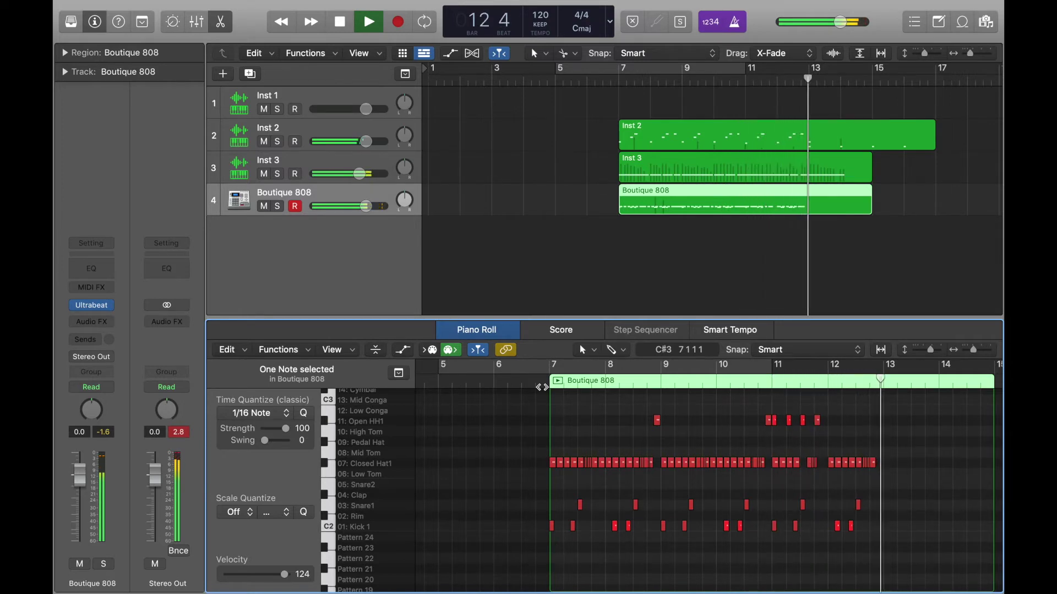
{"action": "scroll", "coordinate": [618, 449], "scroll_direction": "up", "scroll_amount": 6}
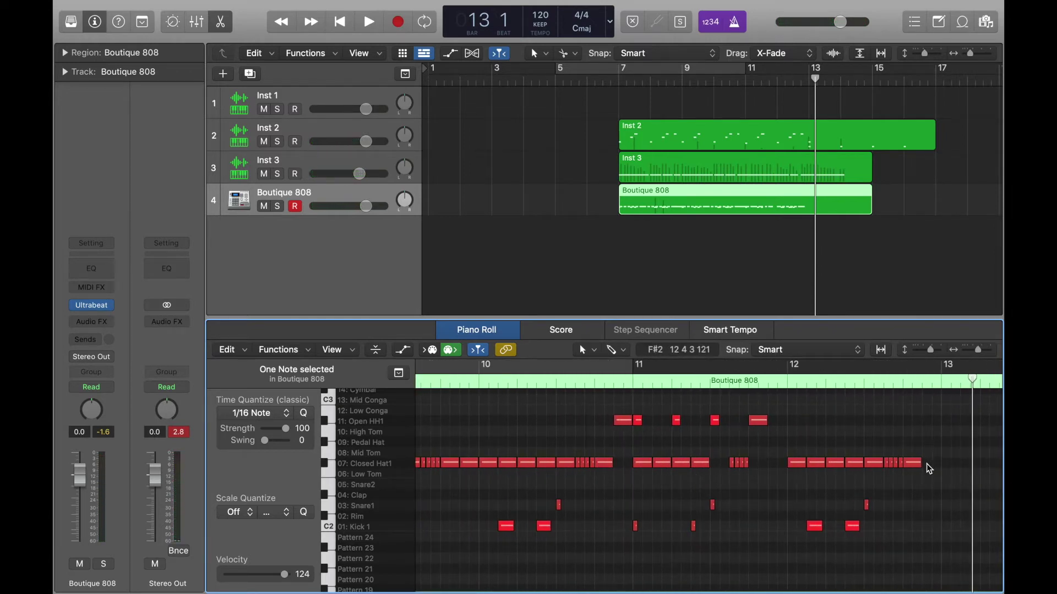
Add a Closed Hat1 note at the very end of bar 12 and play across into bar 13.
{"action": "key", "text": "space"}
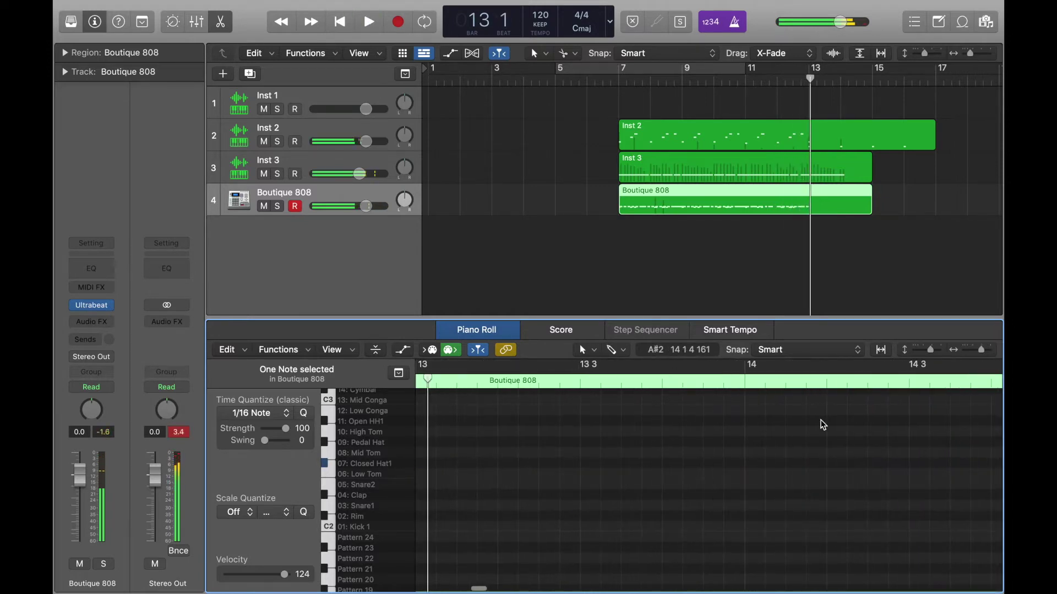
{"action": "key", "text": "space"}
{"action": "key", "text": "space"}
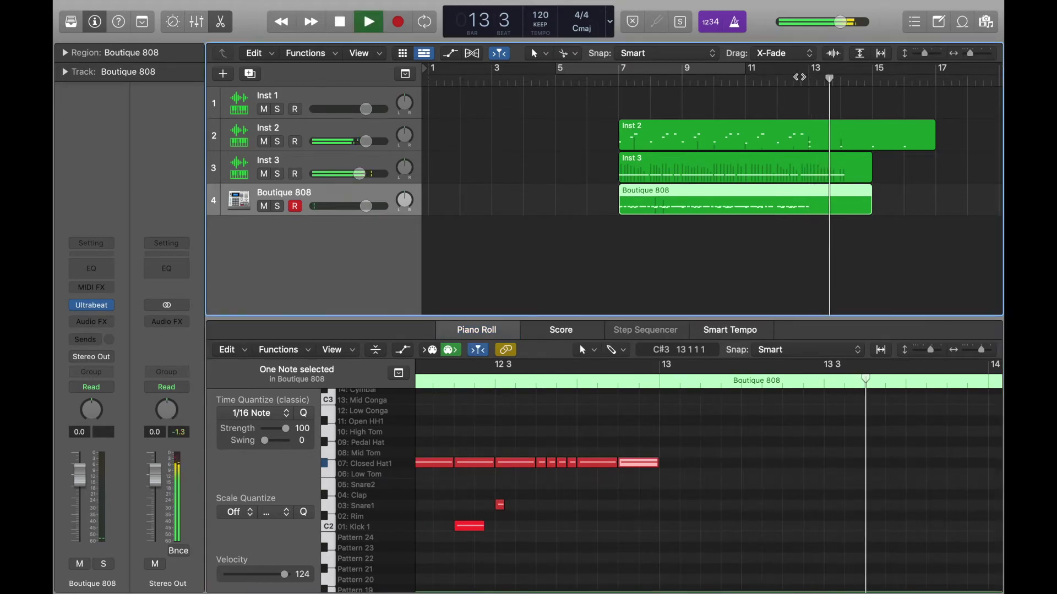
{"action": "key", "text": "space"}
{"action": "left_click", "coordinate": [799, 77]}
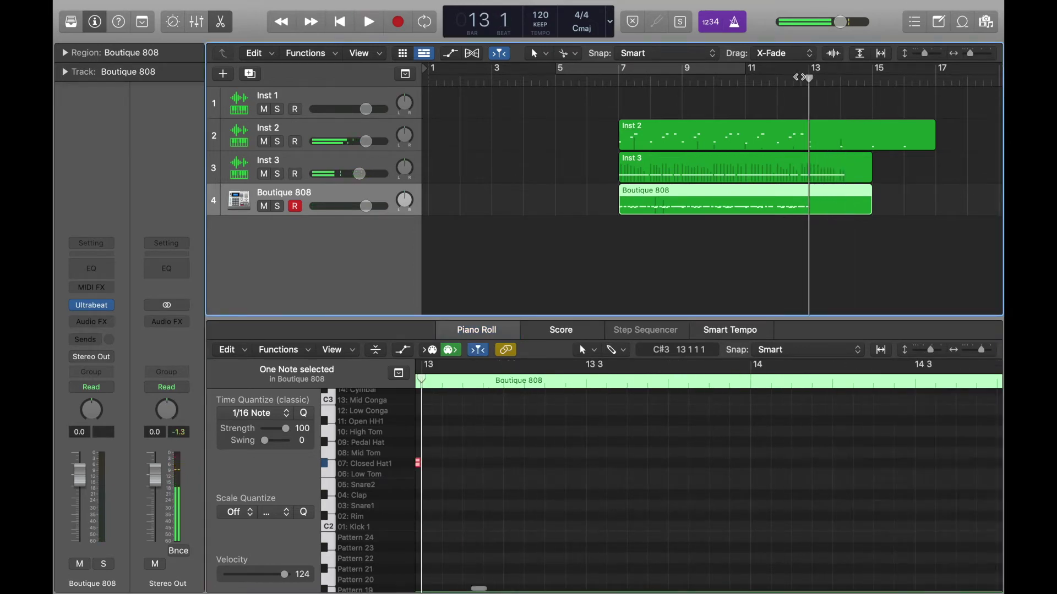
Play all the tracks together from bar 7 into bar 8.
{"action": "left_click", "coordinate": [618, 81]}
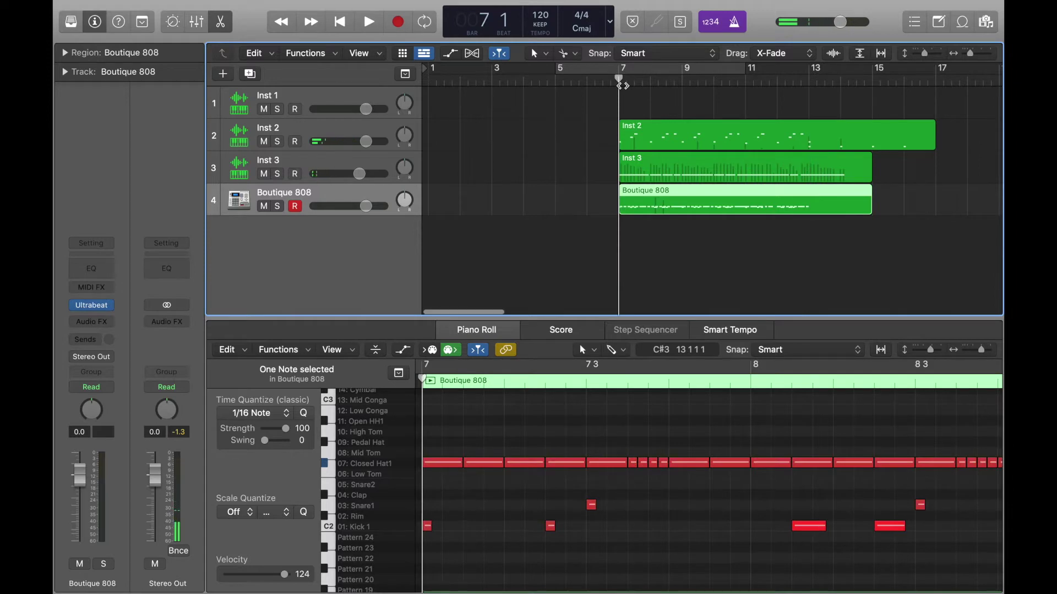
{"action": "key", "text": "space"}
{"action": "key", "text": "super+Left"}
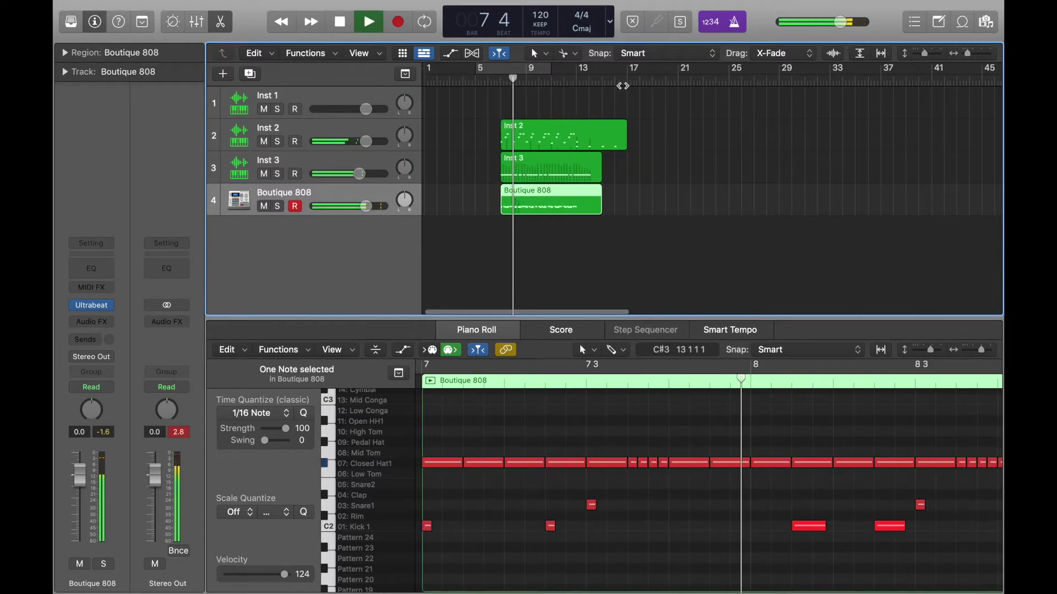
{"action": "key", "text": "super+Right"}
{"action": "key", "text": "super+Right"}
{"action": "key", "text": "space"}
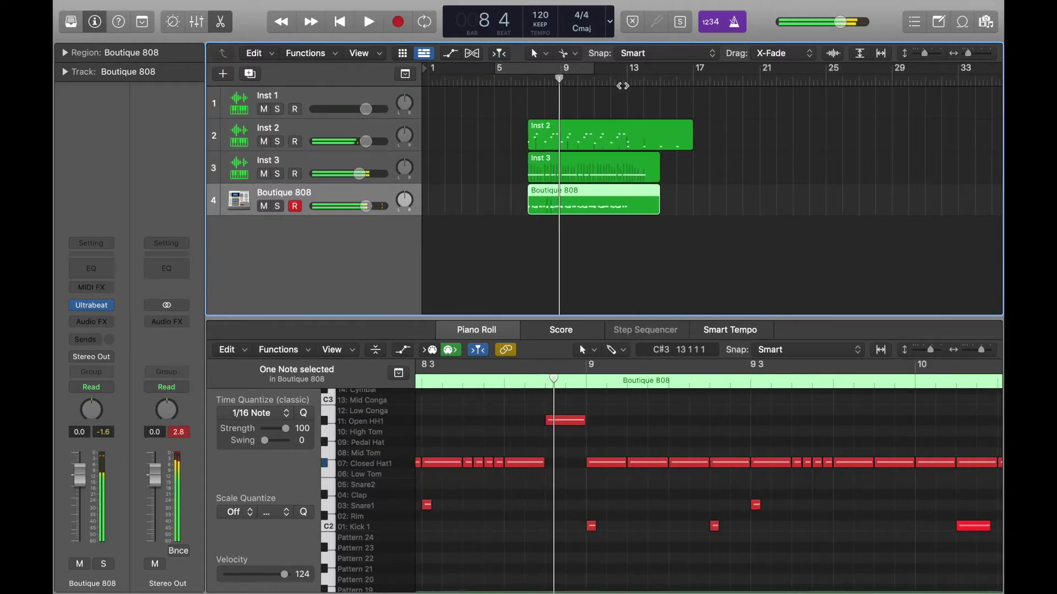
Rename the Inst 3 track as "Sub boom" and start playback from bar 7.
{"action": "double_click", "coordinate": [263, 159]}
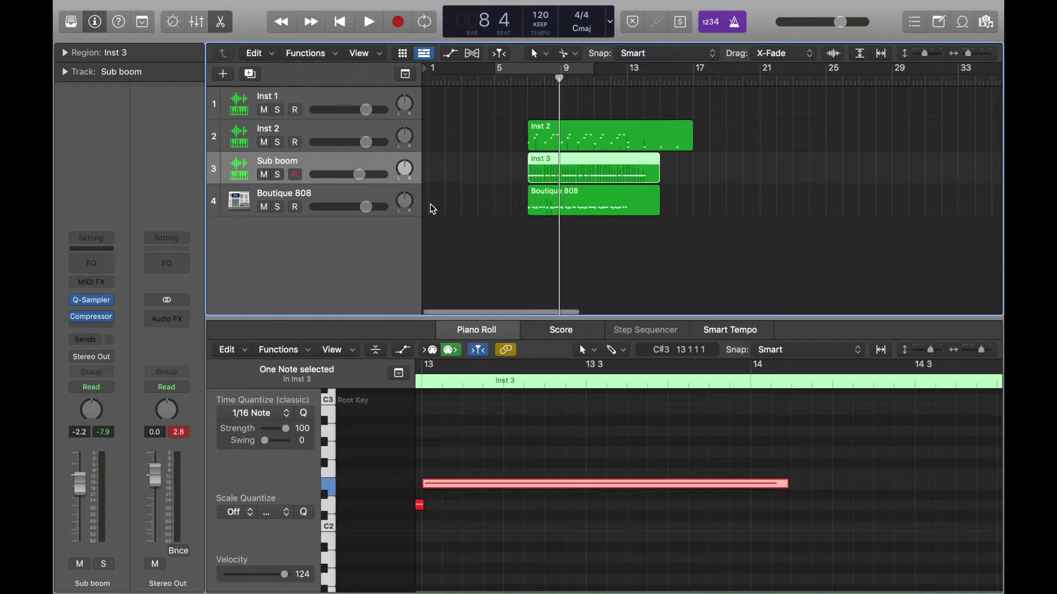
{"action": "left_click", "coordinate": [526, 81]}
{"action": "key", "text": "space"}
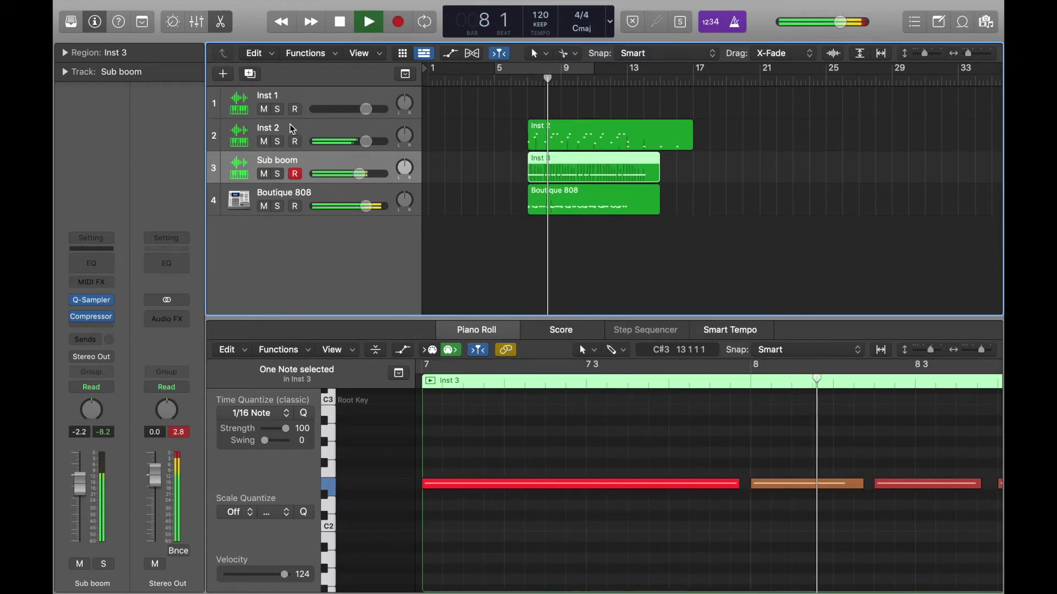
Rename the Inst 2 track as "Vocal Shot" and stop playback.
{"action": "double_click", "coordinate": [304, 128]}
{"action": "type", "text": "Voca"}
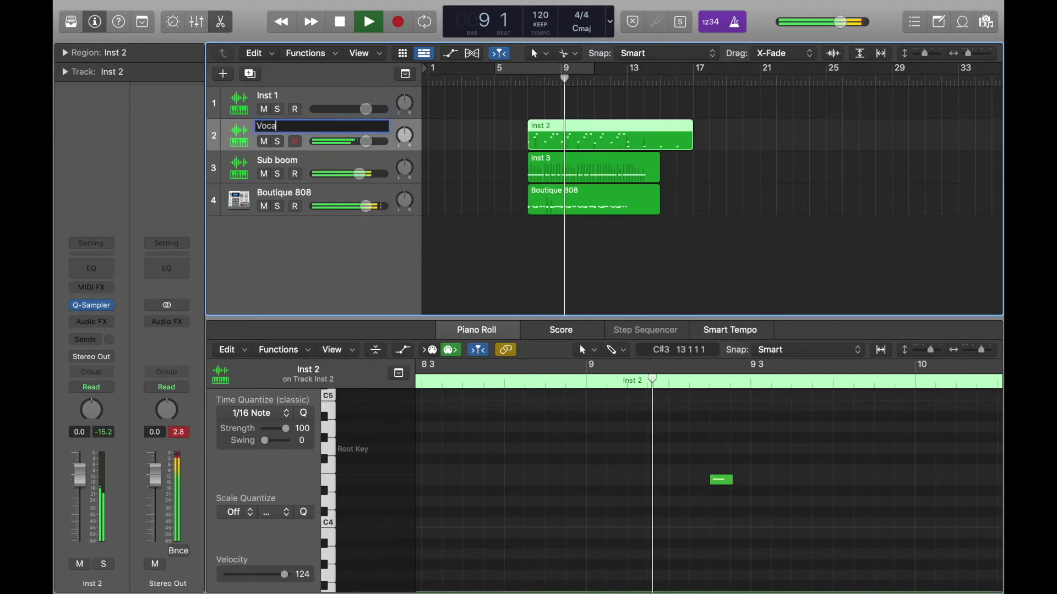
{"action": "type", "text": "l Shot"}
{"action": "key", "text": "Return"}
{"action": "key", "text": "space"}
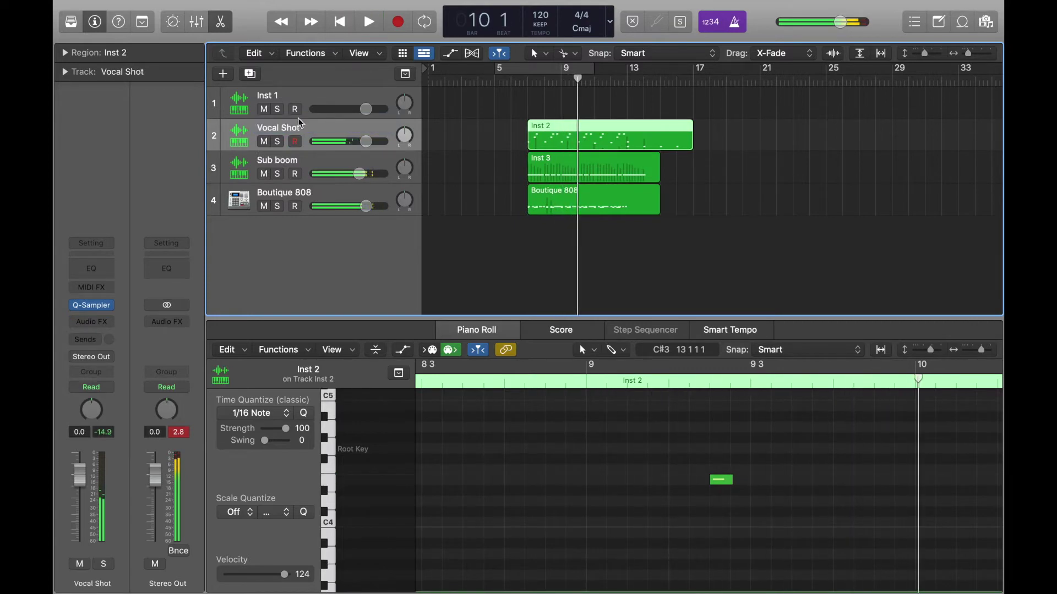
Listen to the arrangement briefly from bar 11.
{"action": "scroll", "coordinate": [526, 134], "scroll_direction": "up", "scroll_amount": 2}
{"action": "scroll", "coordinate": [526, 134], "scroll_direction": "up", "scroll_amount": 1}
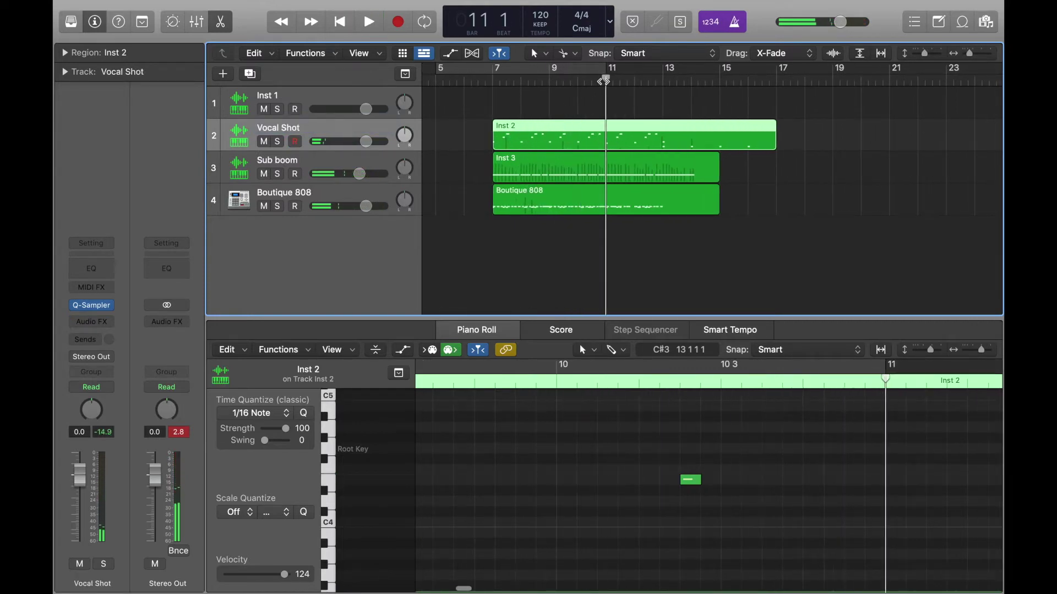
{"action": "key", "text": "space"}
{"action": "scroll", "coordinate": [612, 130], "scroll_direction": "up", "scroll_amount": 1}
{"action": "key", "text": "space"}
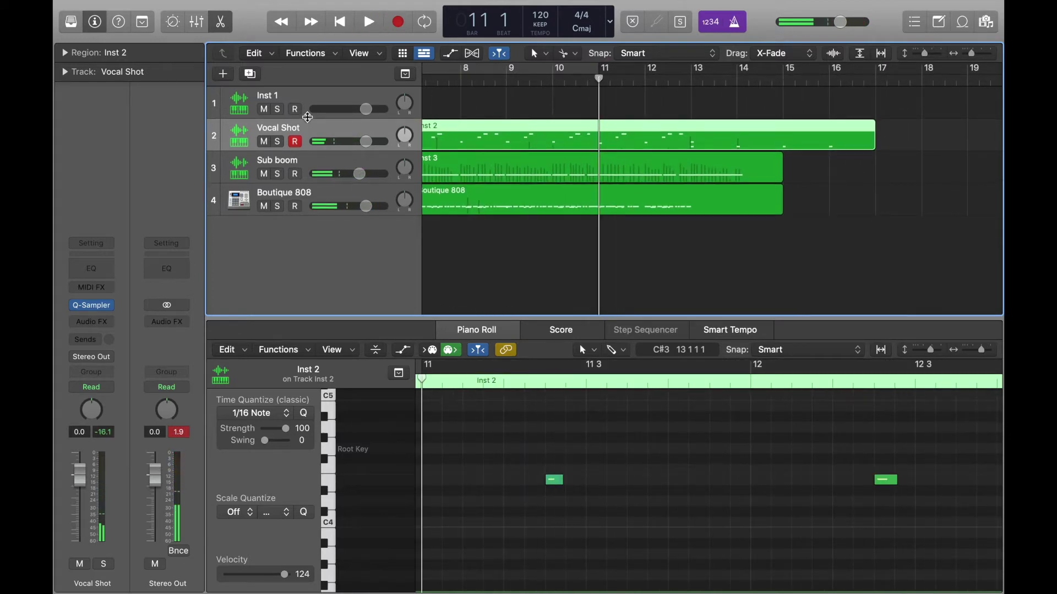
Select the Inst 1 track and try its sampled sound live over the beat.
{"action": "left_click", "coordinate": [300, 99]}
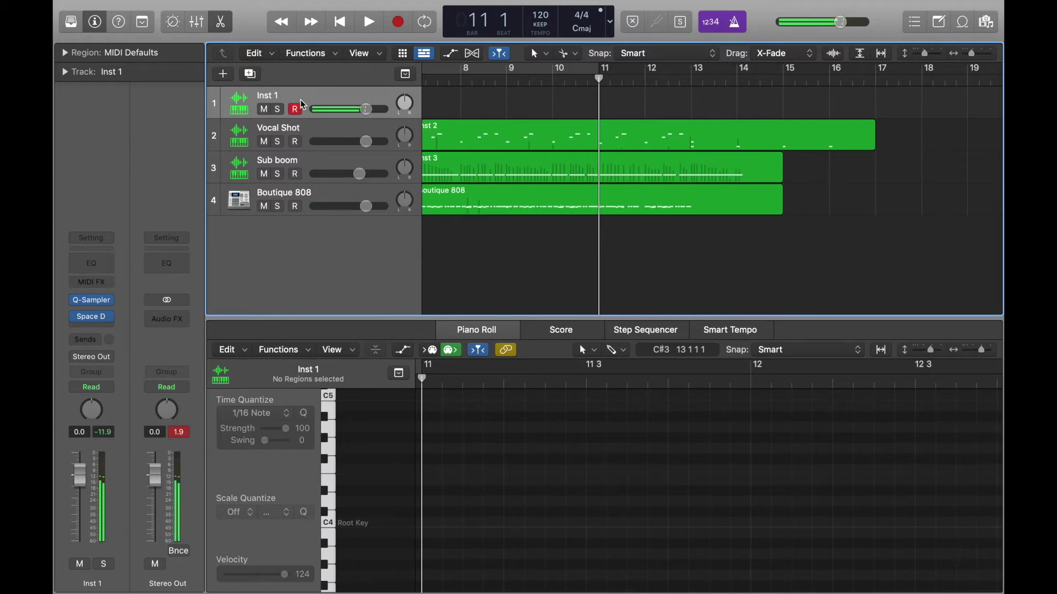
{"action": "scroll", "coordinate": [407, 150], "scroll_direction": "left", "scroll_amount": 3}
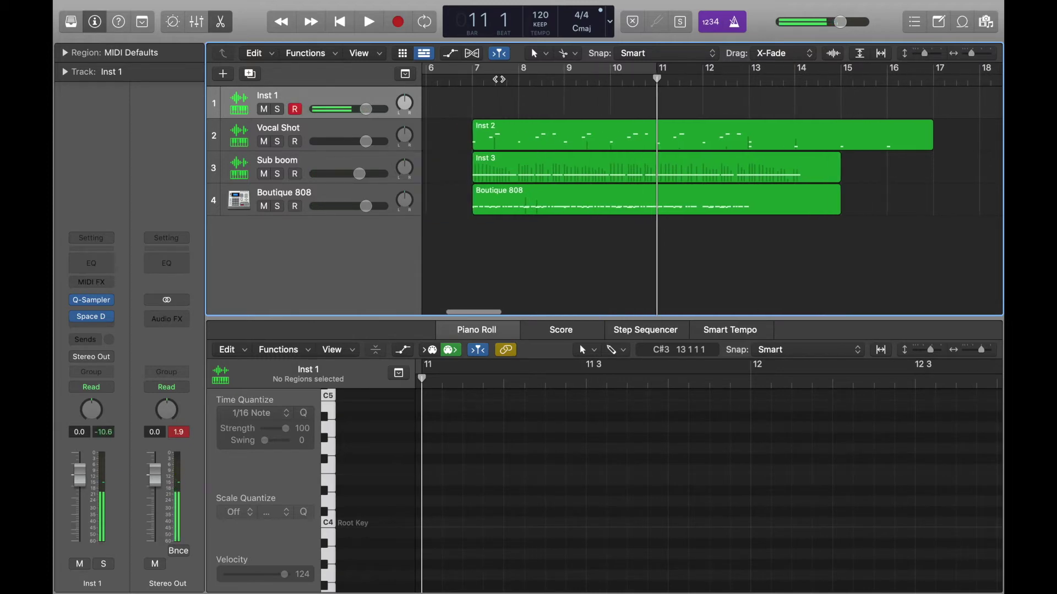
{"action": "key", "text": "space"}
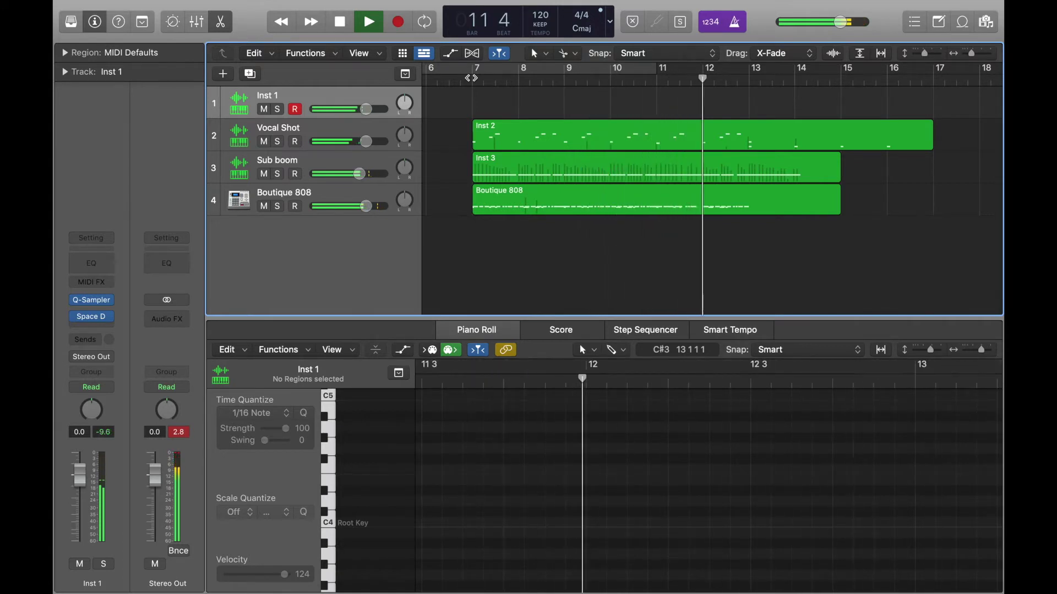
{"action": "key", "text": "space"}
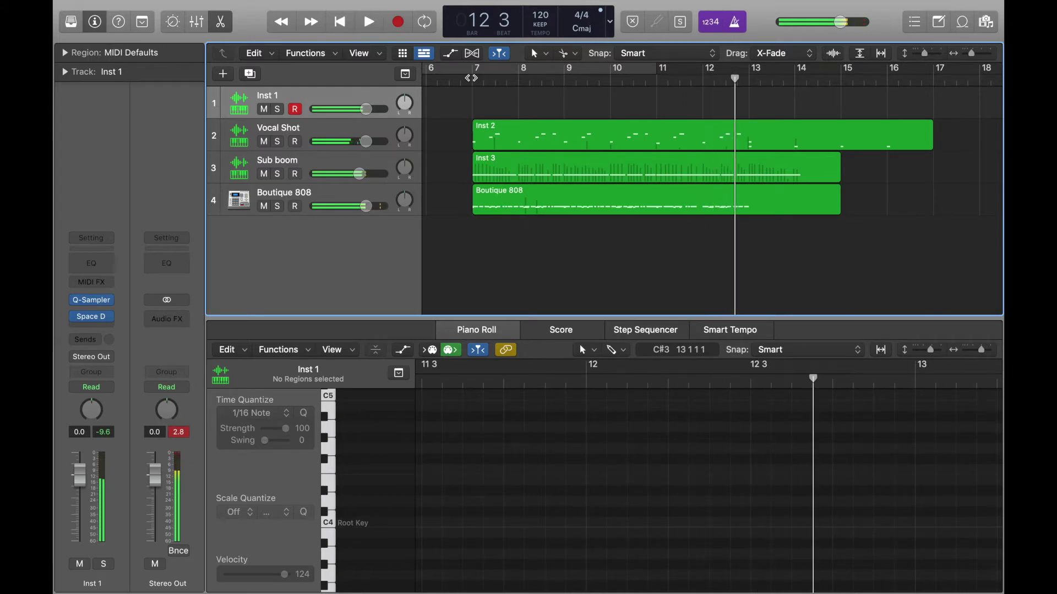
Rehearse the Inst 1 part over the beat from bar 7 and again from bar 11.
{"action": "left_click", "coordinate": [477, 81]}
{"action": "key", "text": "space"}
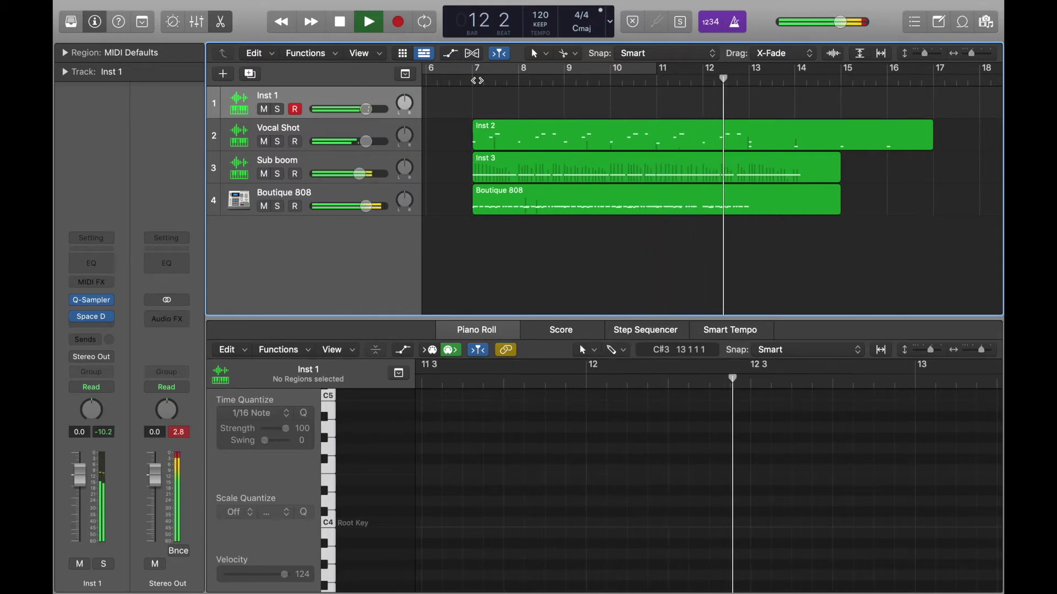
{"action": "key", "text": "space"}
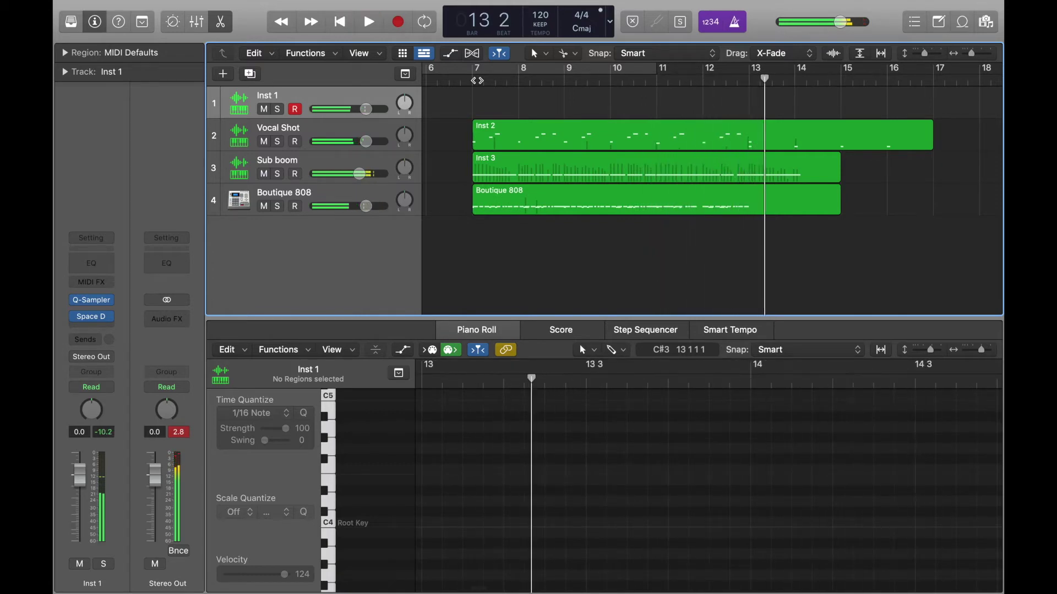
{"action": "left_click", "coordinate": [655, 81]}
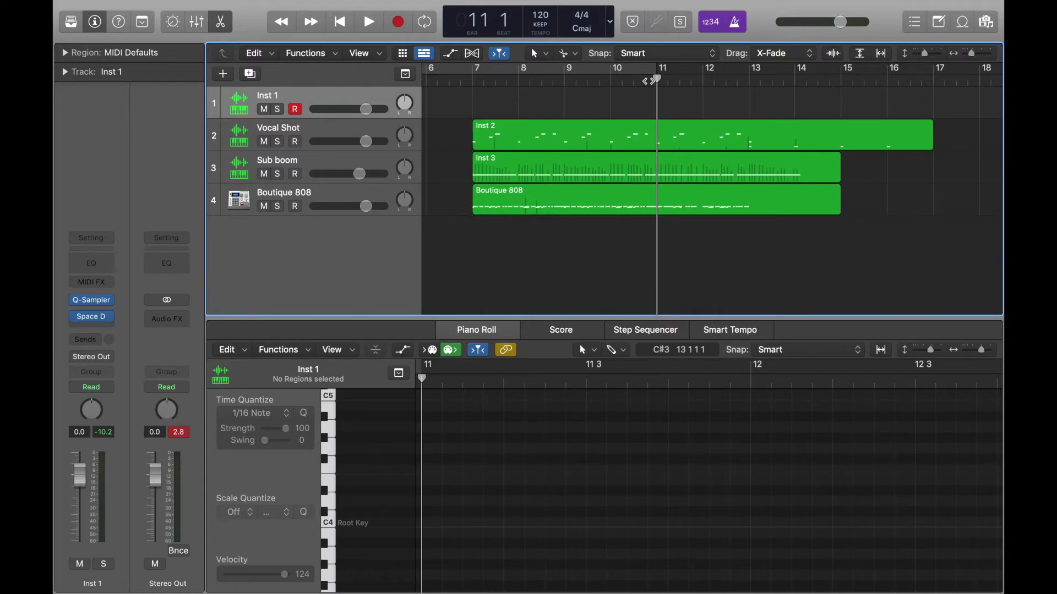
{"action": "key", "text": "space"}
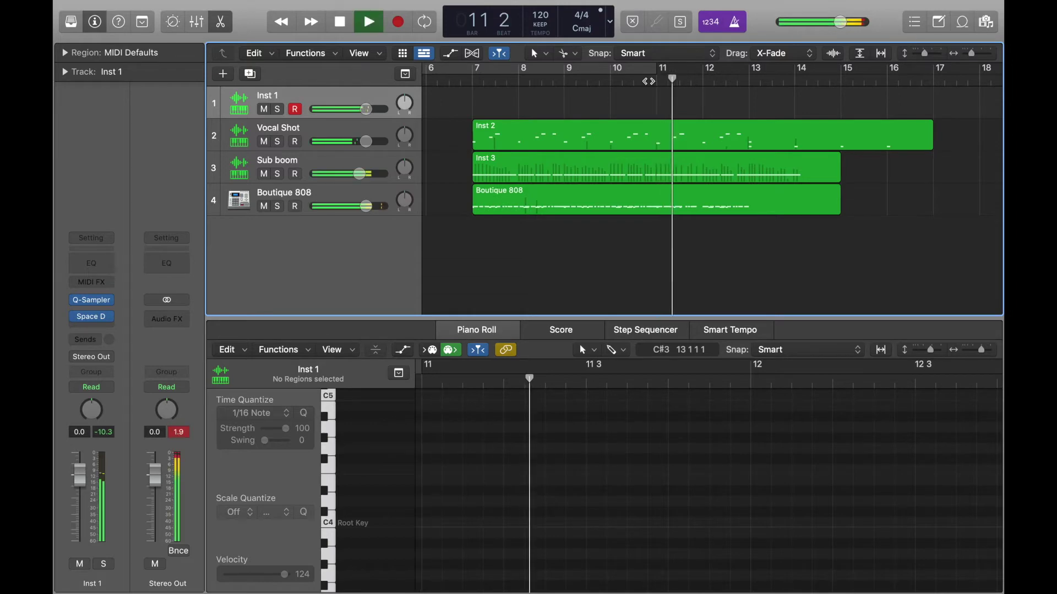
{"action": "left_click", "coordinate": [655, 82]}
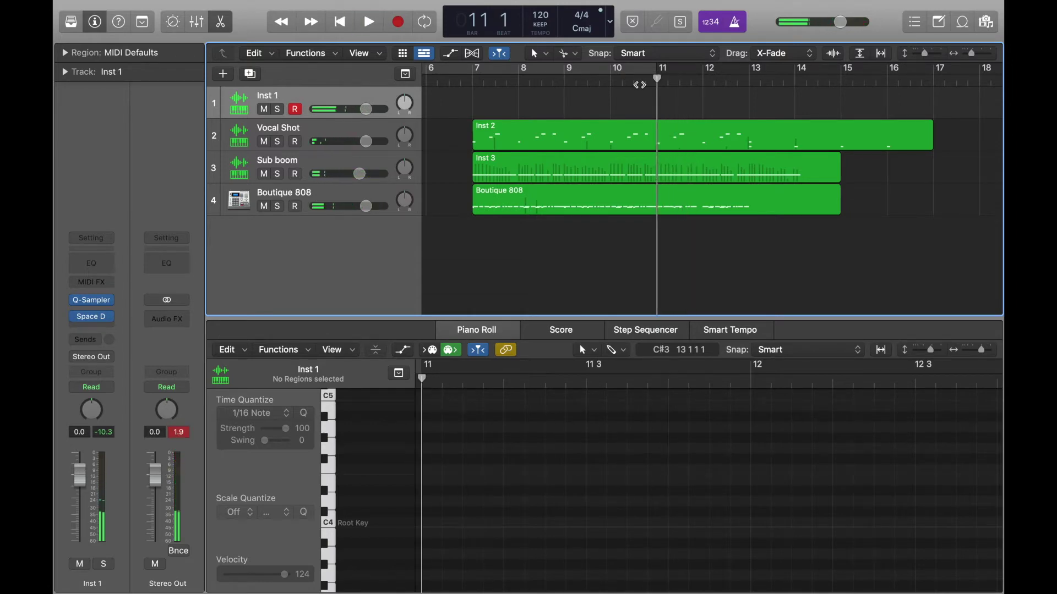
Load the "05.4s Mountain Echoes" outdoor space preset in the Space Designer reverb on Inst 1 and close the plug-in.
{"action": "left_click", "coordinate": [93, 318]}
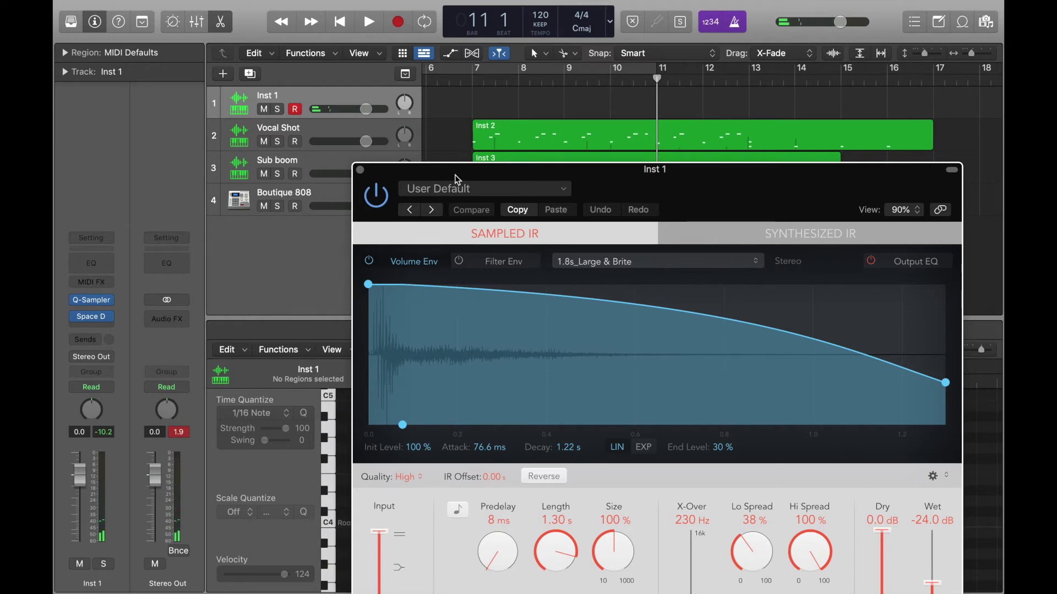
{"action": "left_click", "coordinate": [475, 188]}
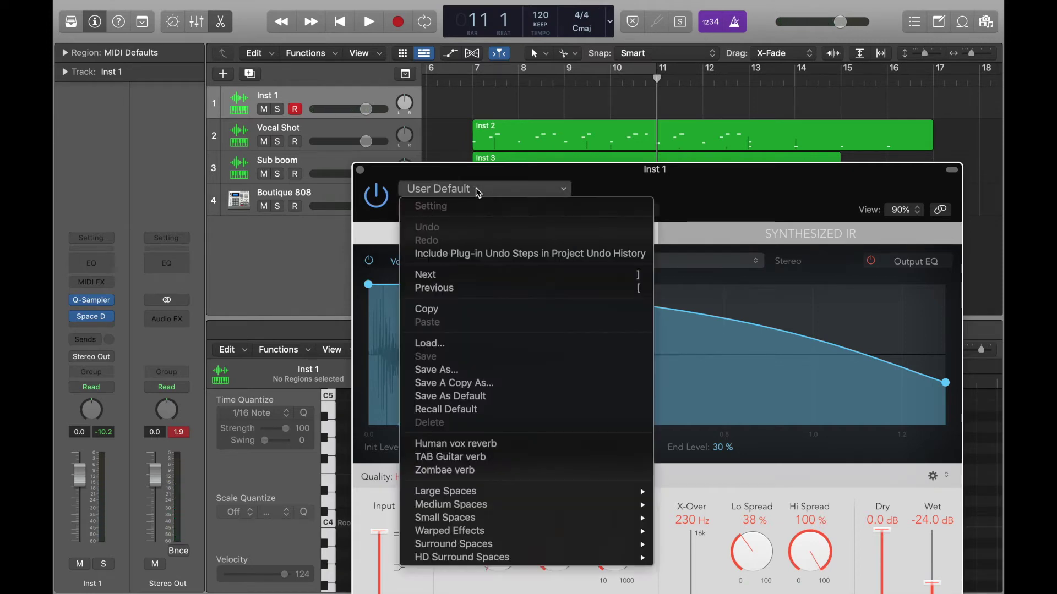
{"action": "mouse_move", "coordinate": [484, 492]}
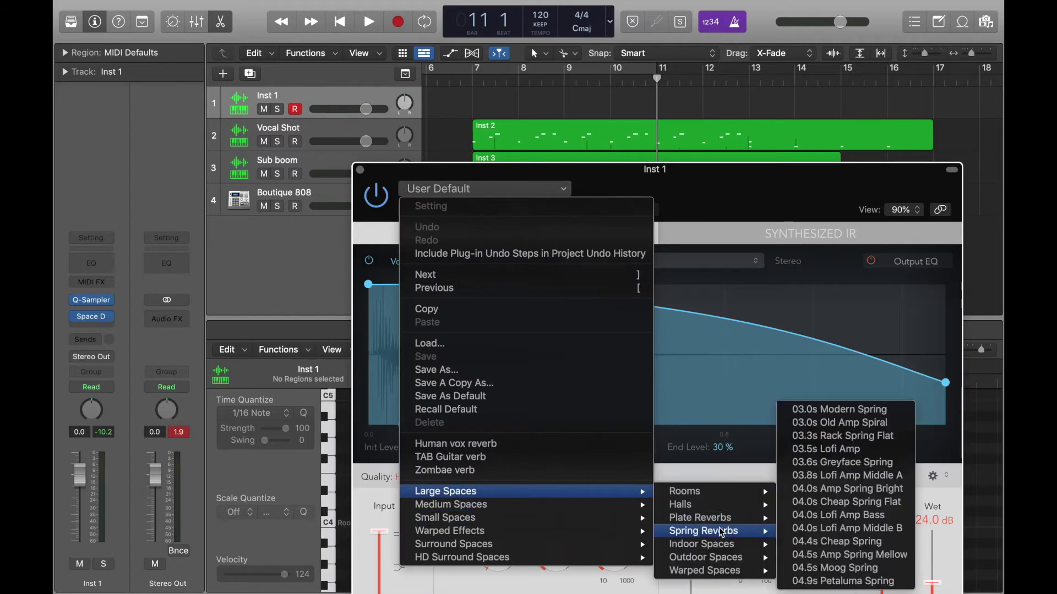
{"action": "mouse_move", "coordinate": [719, 563]}
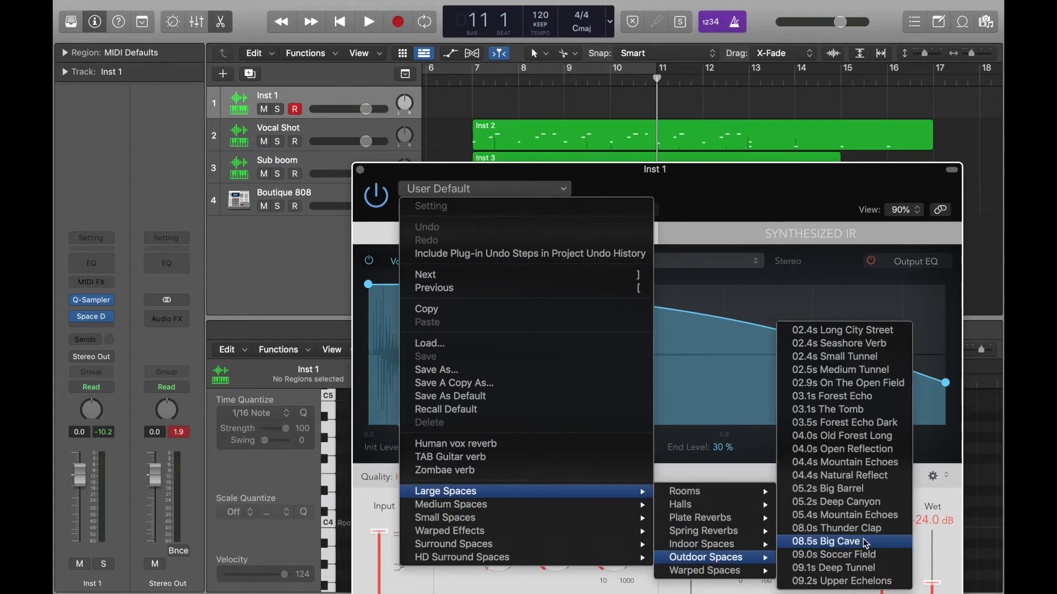
{"action": "left_click", "coordinate": [856, 517]}
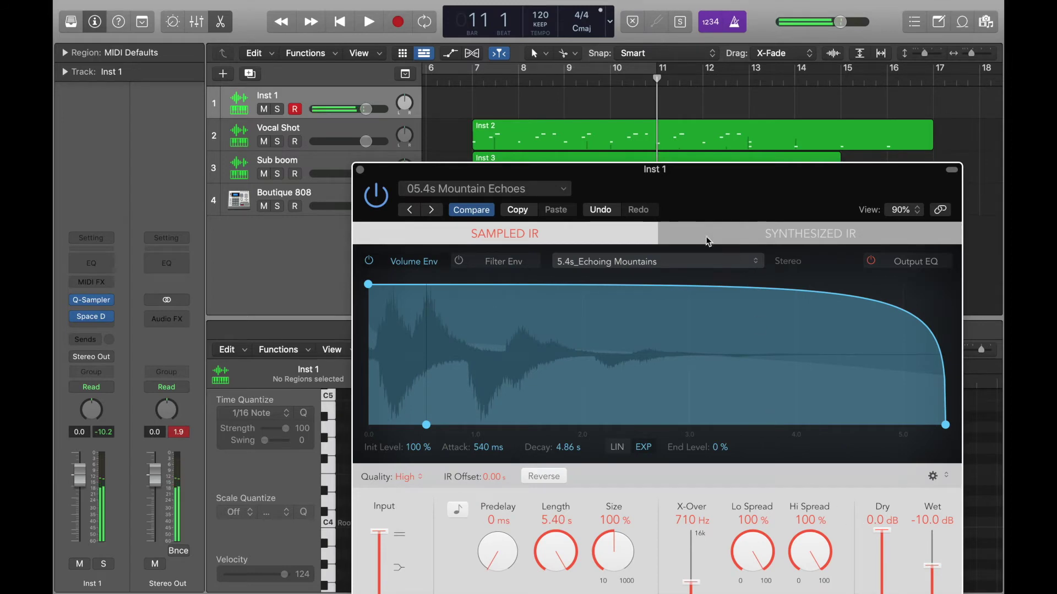
{"action": "left_click", "coordinate": [360, 170]}
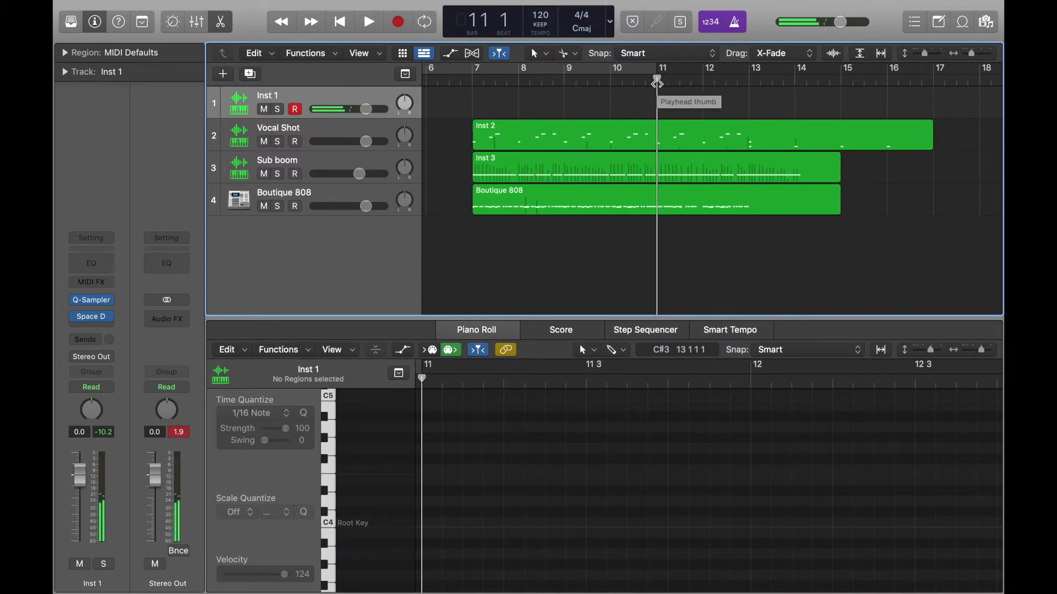
Play Inst 1 with the new reverb over the beat from bar 11, then again from bar 10.
{"action": "key", "text": "space"}
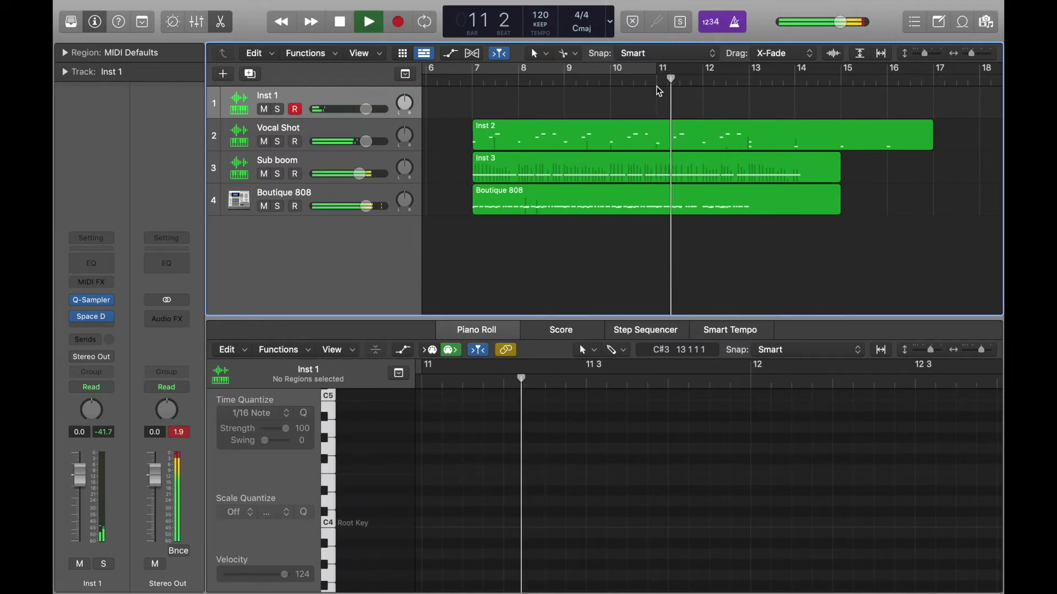
{"action": "left_click", "coordinate": [615, 83]}
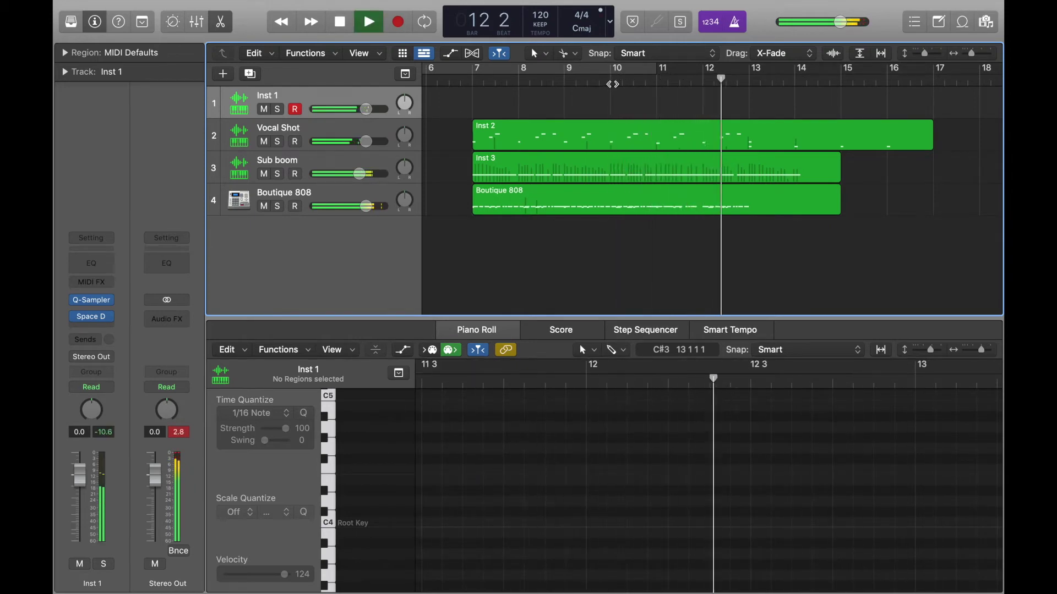
{"action": "key", "text": "space"}
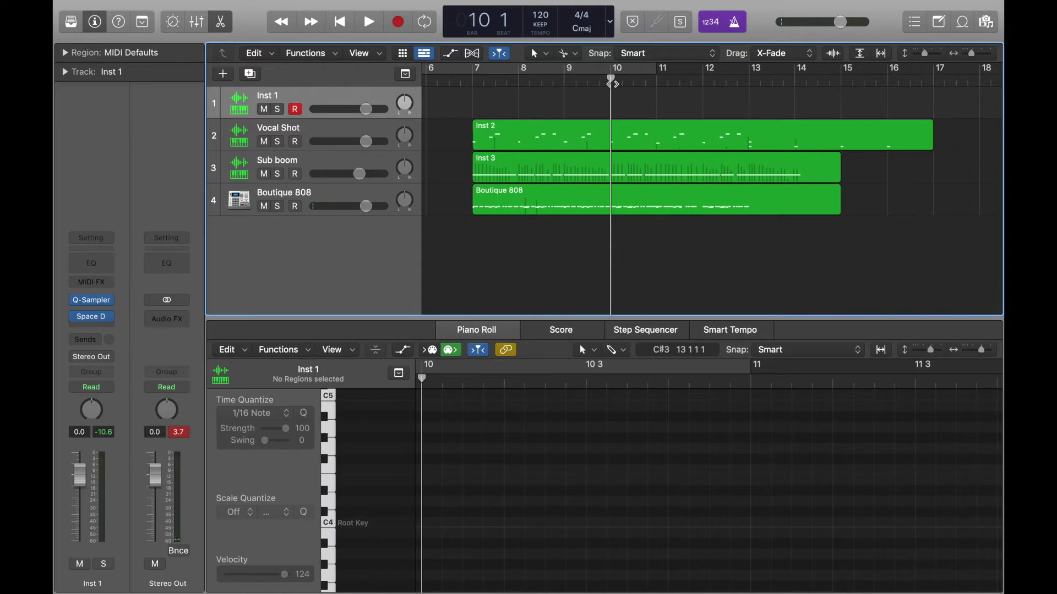
{"action": "key", "text": "space"}
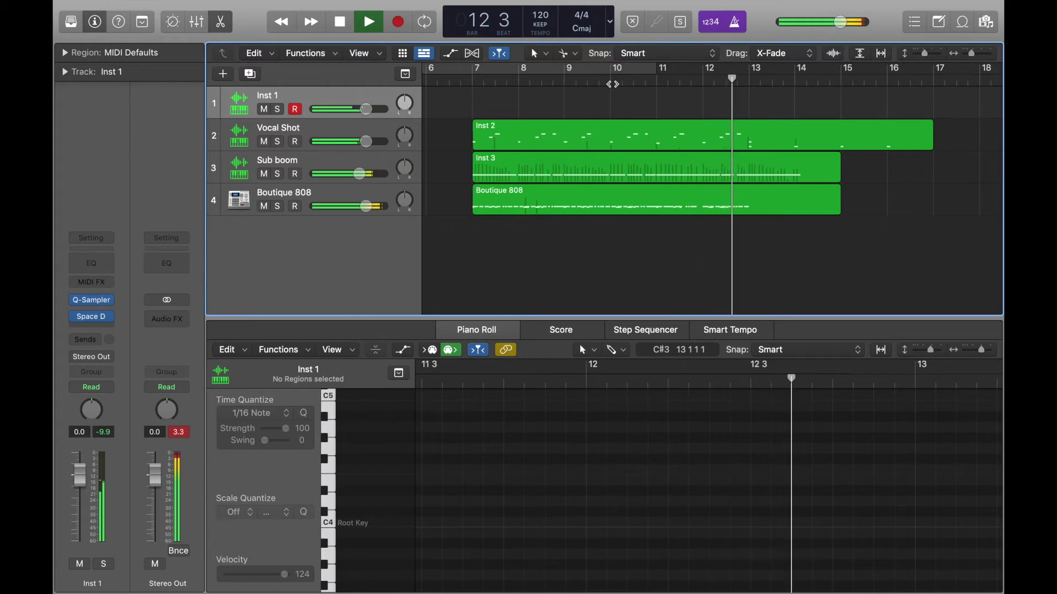
{"action": "key", "text": "space"}
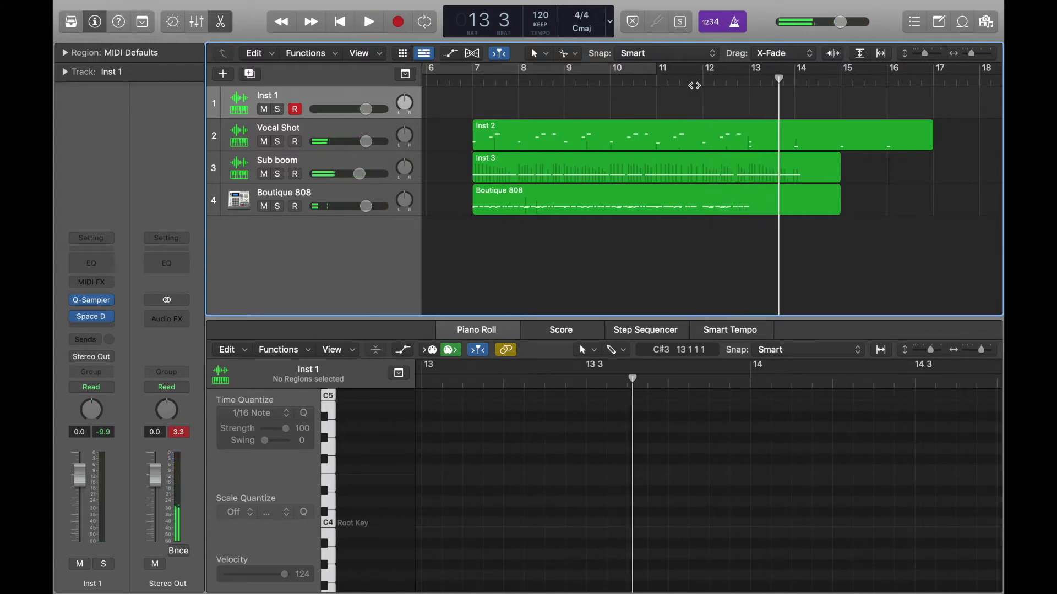
Try the Inst 1 part over the section starting at bar 13.
{"action": "left_click", "coordinate": [747, 83]}
{"action": "key", "text": "space"}
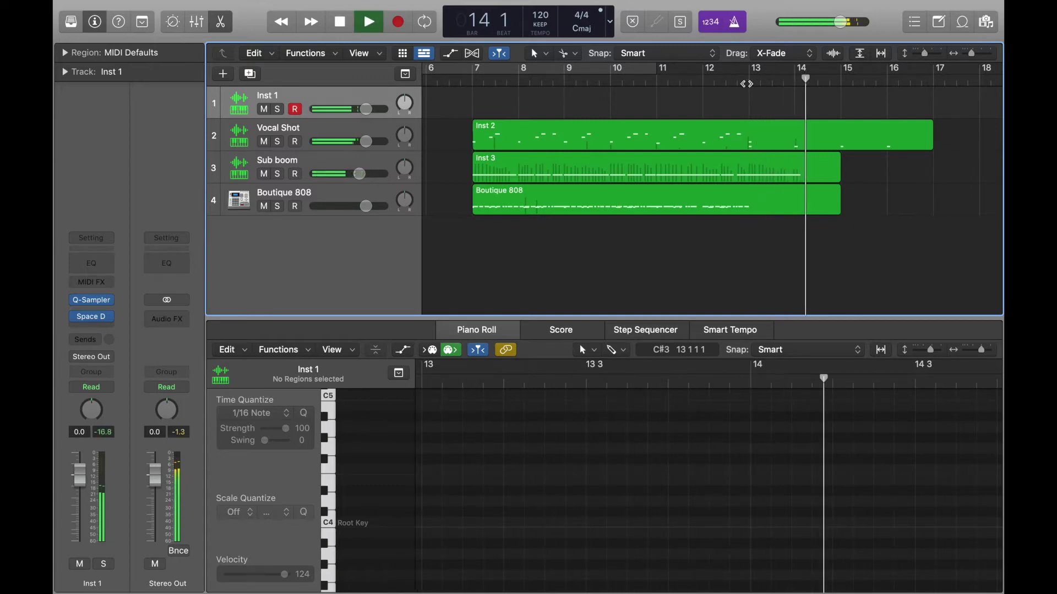
{"action": "key", "text": "space"}
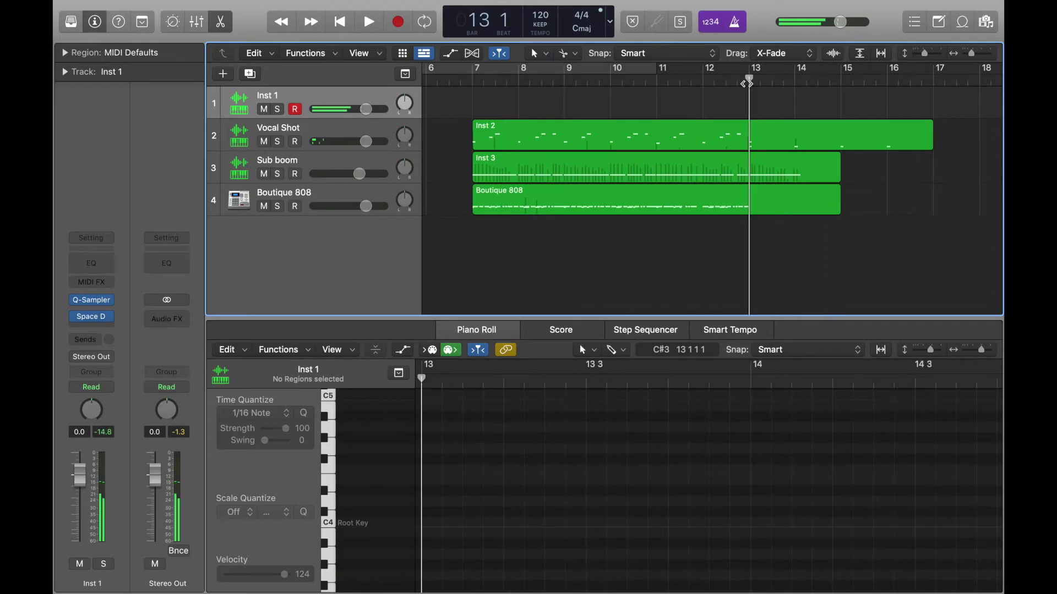
Raise the Space Designer wet level on Inst 1 to -6.4 dB and set its size to 140%, closing the plug-in.
{"action": "left_click", "coordinate": [663, 83]}
{"action": "mouse_move", "coordinate": [96, 323]}
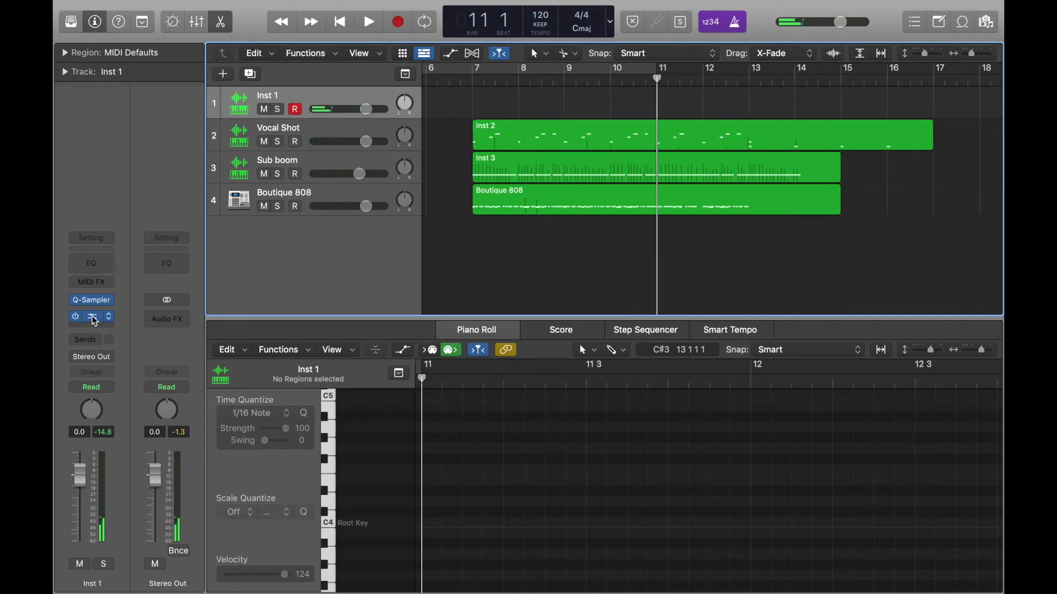
{"action": "left_click", "coordinate": [94, 319]}
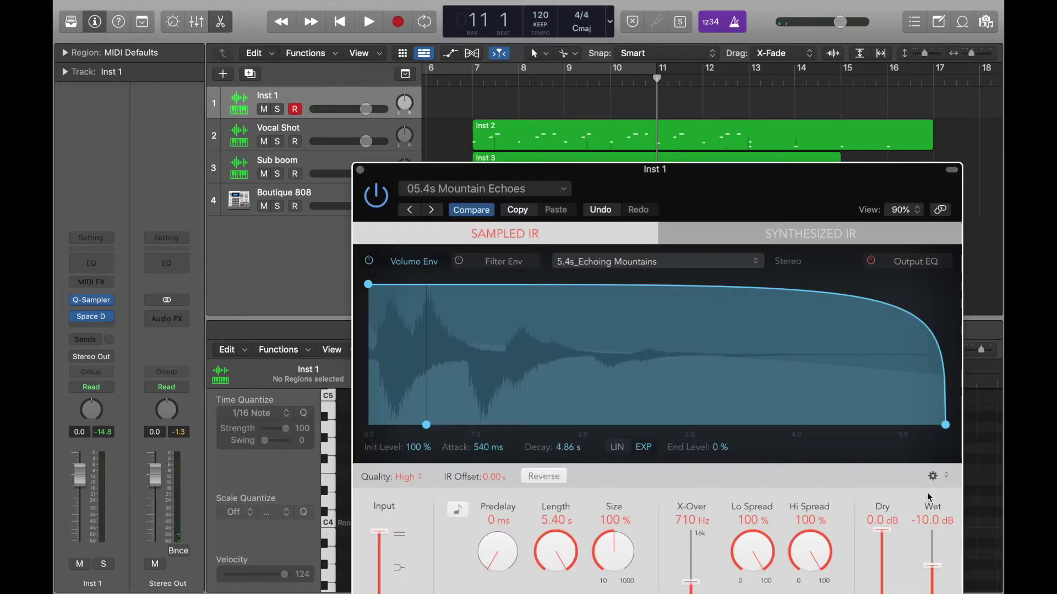
{"action": "left_click_drag", "start_coordinate": [933, 573], "coordinate": [933, 554]}
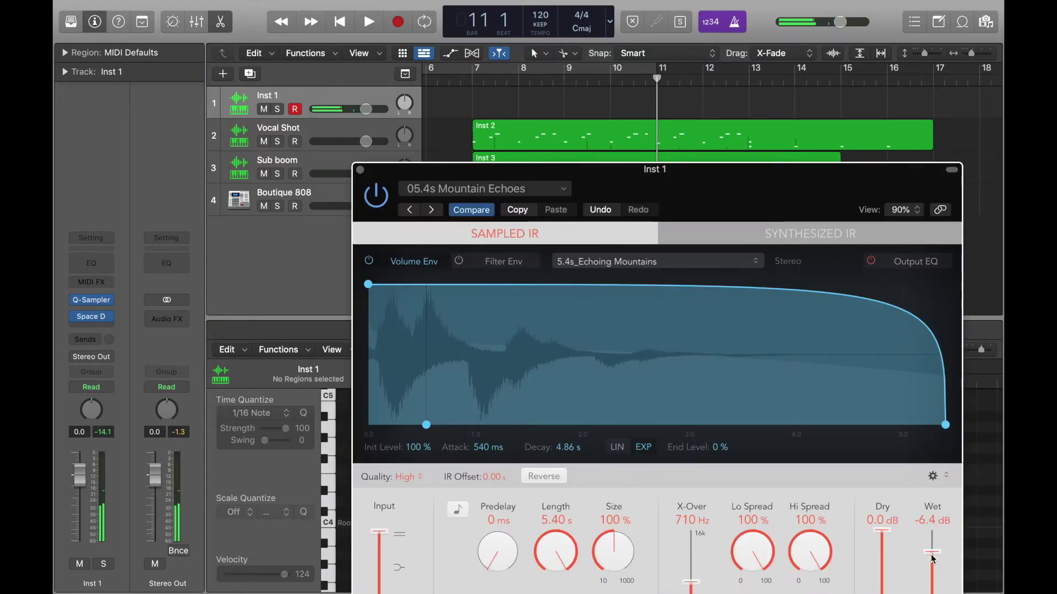
{"action": "mouse_move", "coordinate": [613, 550]}
{"action": "left_mouse_down"}
{"action": "mouse_move", "coordinate": [620, 498]}
{"action": "mouse_move", "coordinate": [615, 535]}
{"action": "left_mouse_up"}
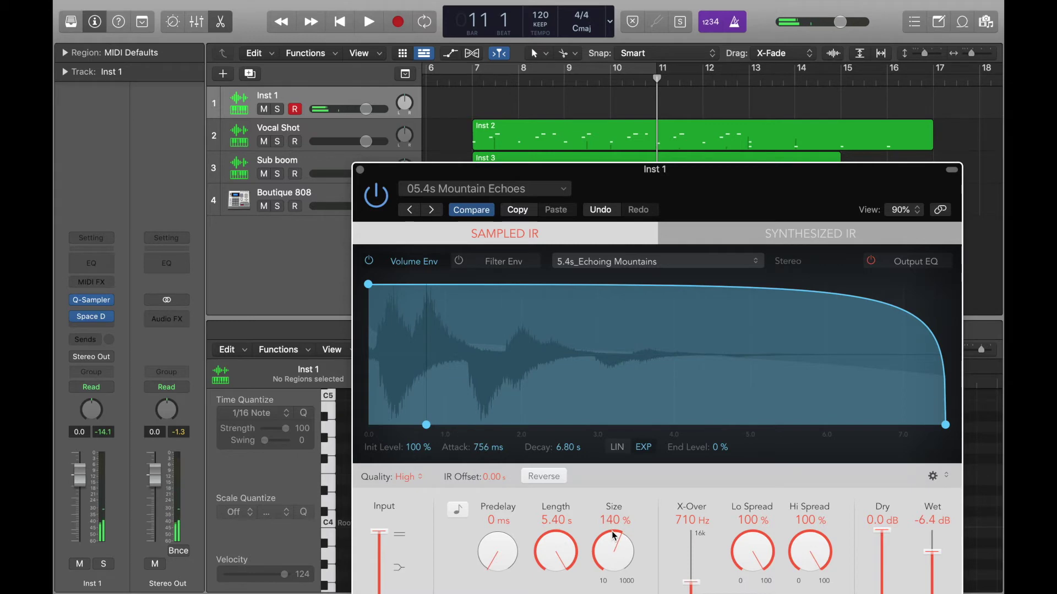
{"action": "left_click", "coordinate": [361, 171]}
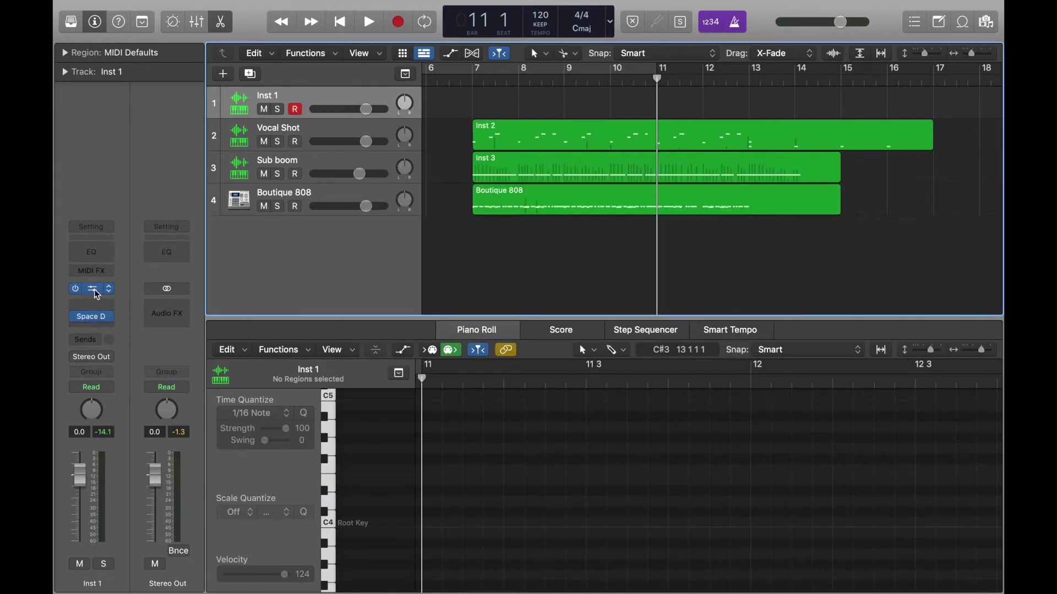
Insert a second stereo Space Designer before the existing one on Inst 1, keeping its default preset, and close its window.
{"action": "left_click", "coordinate": [94, 307]}
{"action": "mouse_move", "coordinate": [130, 370]}
{"action": "mouse_move", "coordinate": [132, 333]}
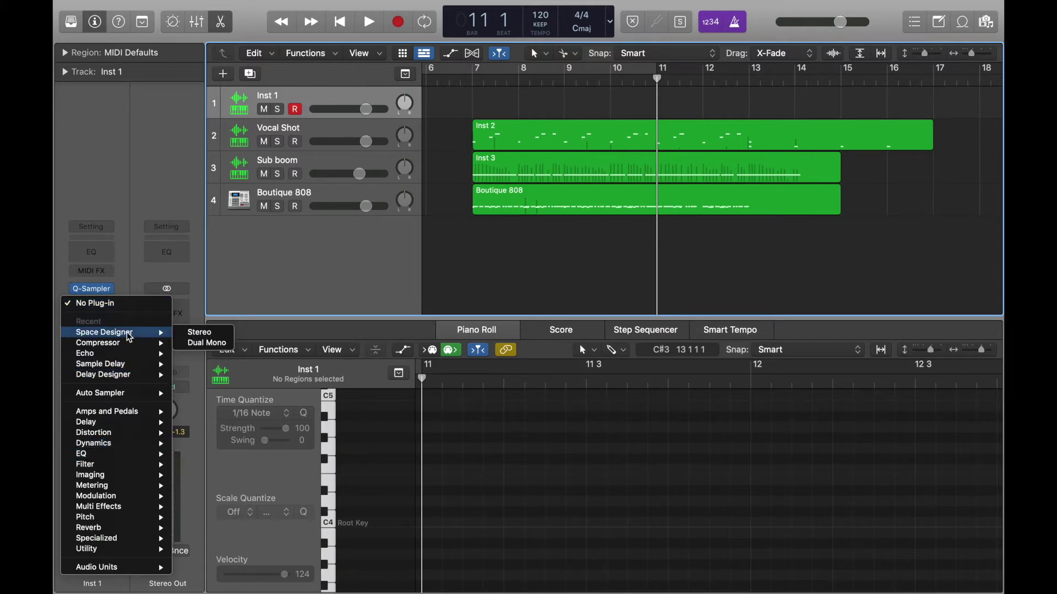
{"action": "left_click", "coordinate": [208, 337]}
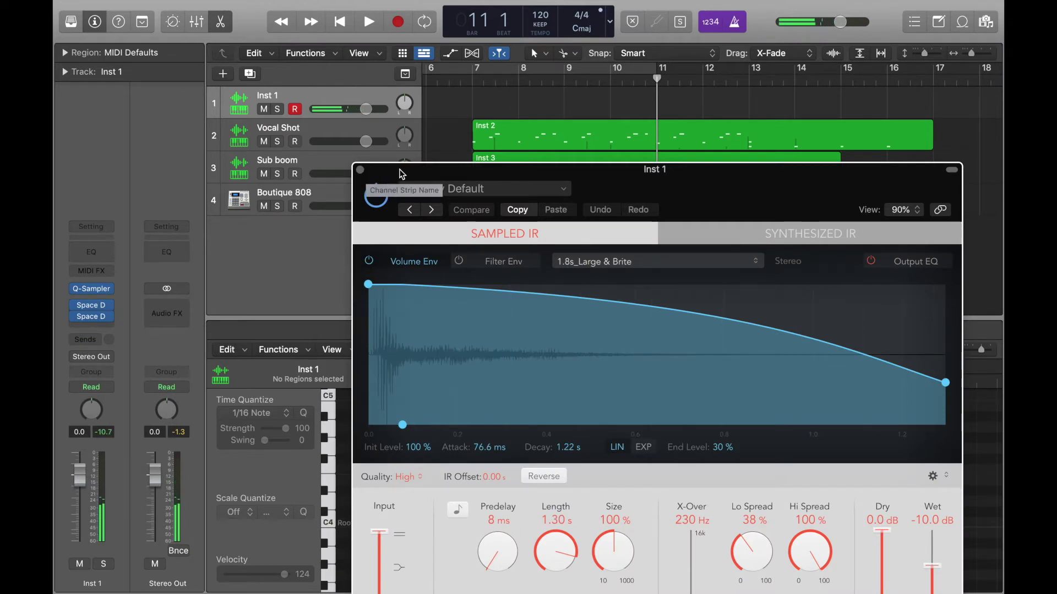
{"action": "left_click", "coordinate": [360, 169]}
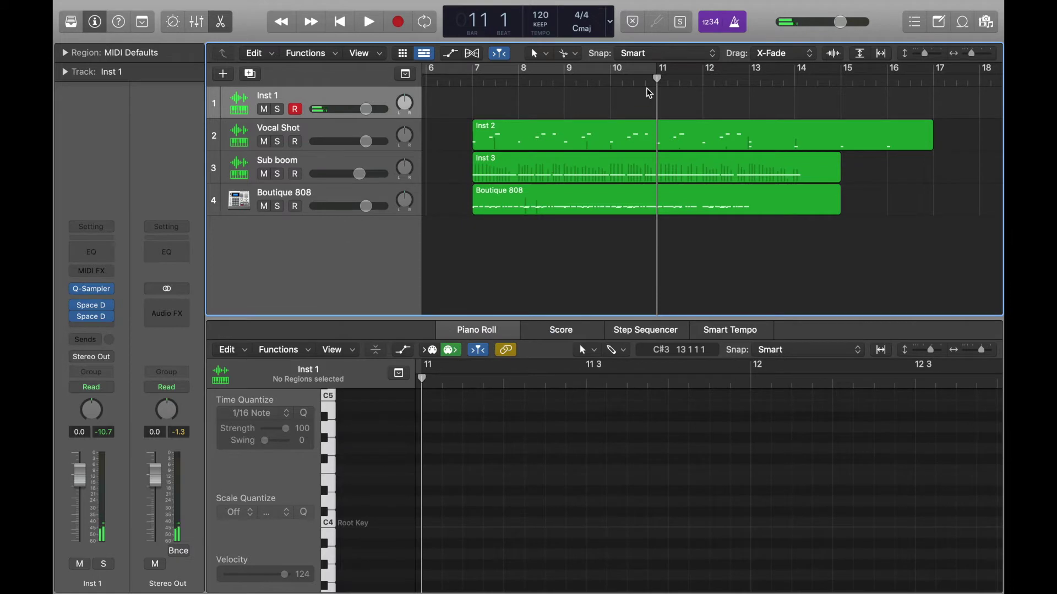
Play Inst 1 through both reverbs over the beat from bar 11 and return the playhead to bar 12.
{"action": "key", "text": "space"}
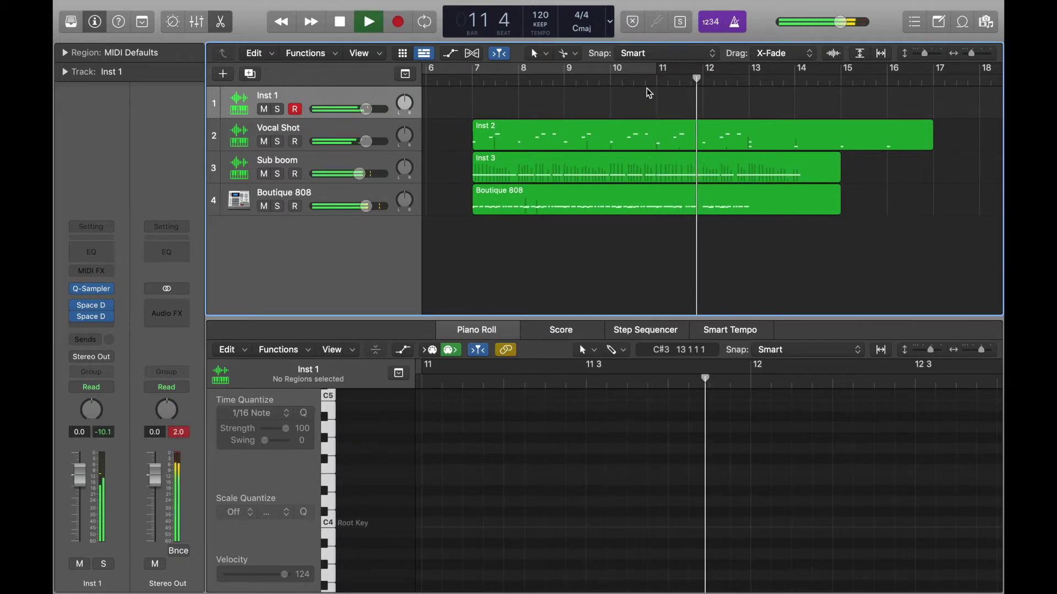
{"action": "key", "text": "space"}
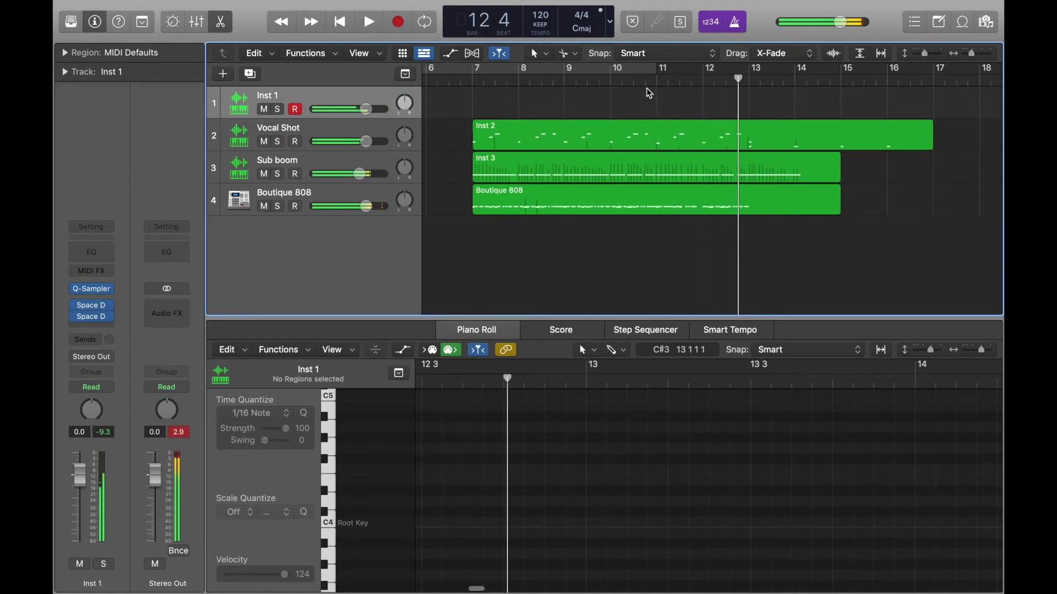
{"action": "left_click", "coordinate": [689, 78]}
{"action": "mouse_move", "coordinate": [110, 296]}
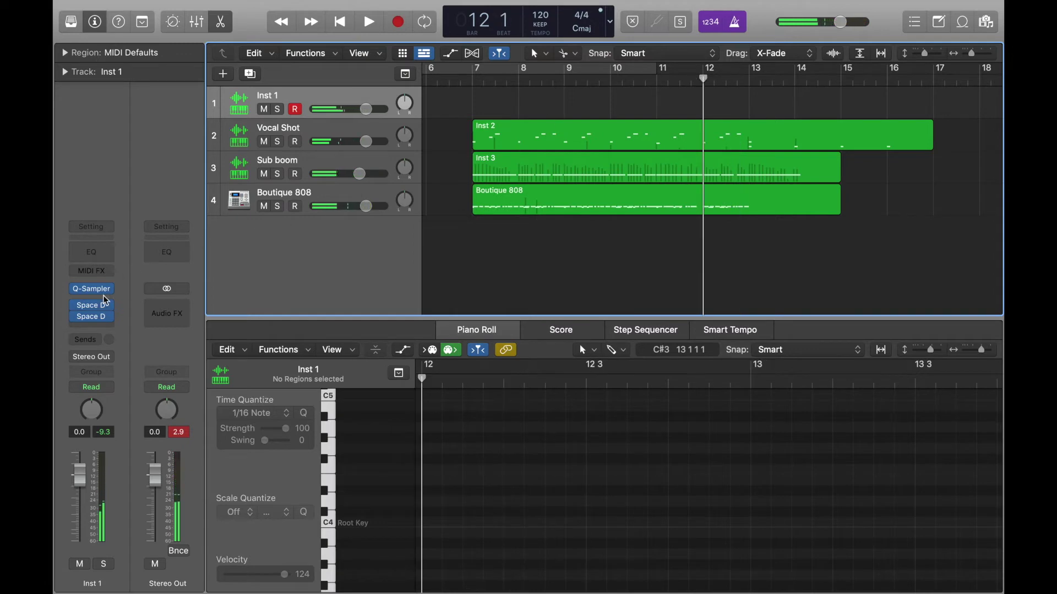
{"action": "mouse_move", "coordinate": [93, 317]}
{"action": "left_mouse_down"}
{"action": "mouse_move", "coordinate": [95, 333]}
{"action": "mouse_move", "coordinate": [101, 317]}
{"action": "left_mouse_up"}
{"action": "key", "text": "super+z"}
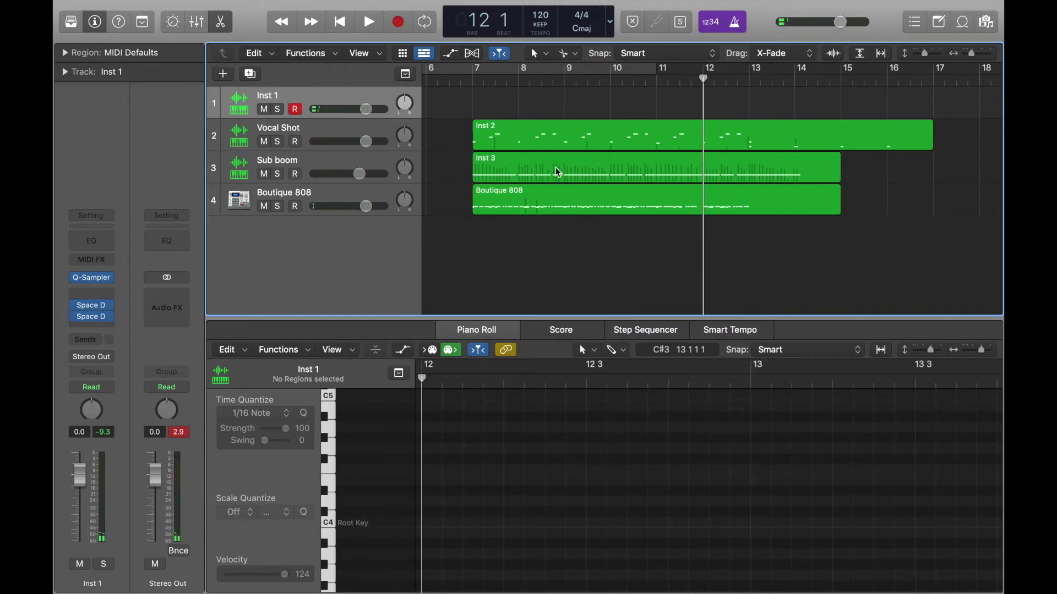
Rehearse the Inst 1 part over the beat from bar 10, play on from bar 13, and return to bar 11.
{"action": "double_click", "coordinate": [615, 80]}
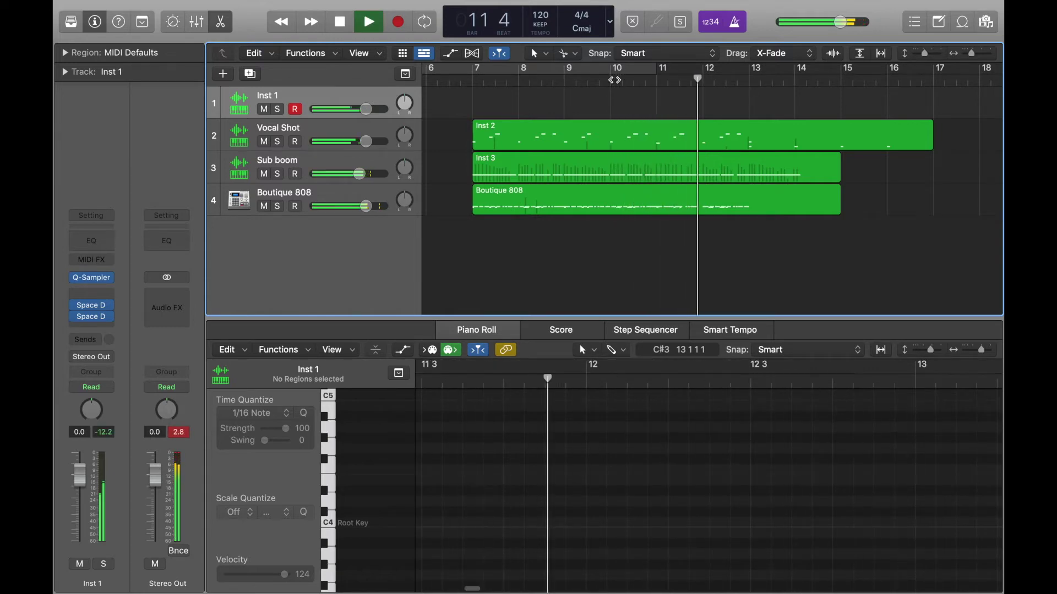
{"action": "key", "text": "space"}
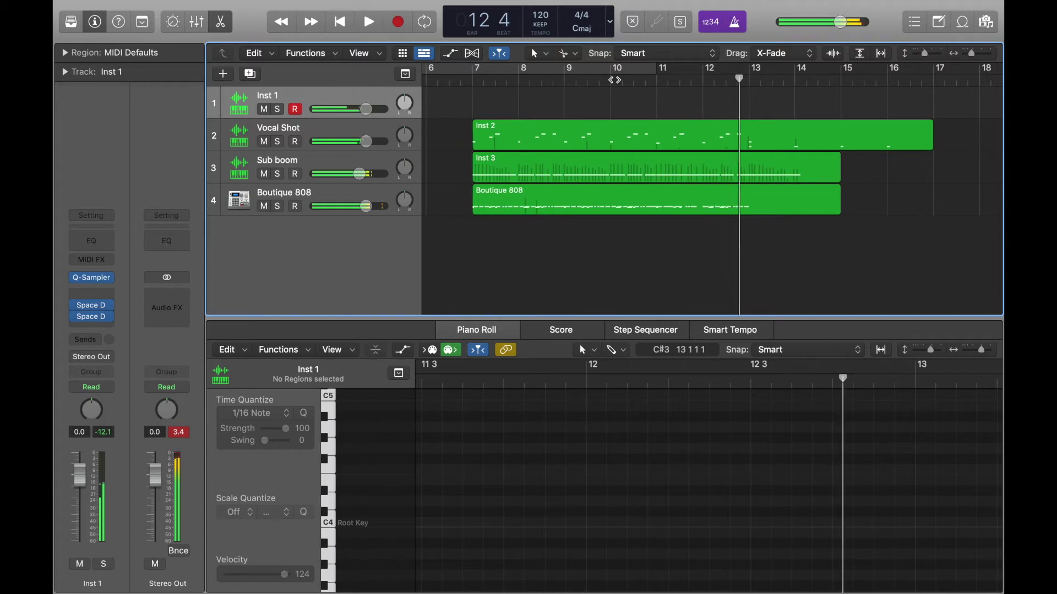
{"action": "left_click", "coordinate": [656, 82]}
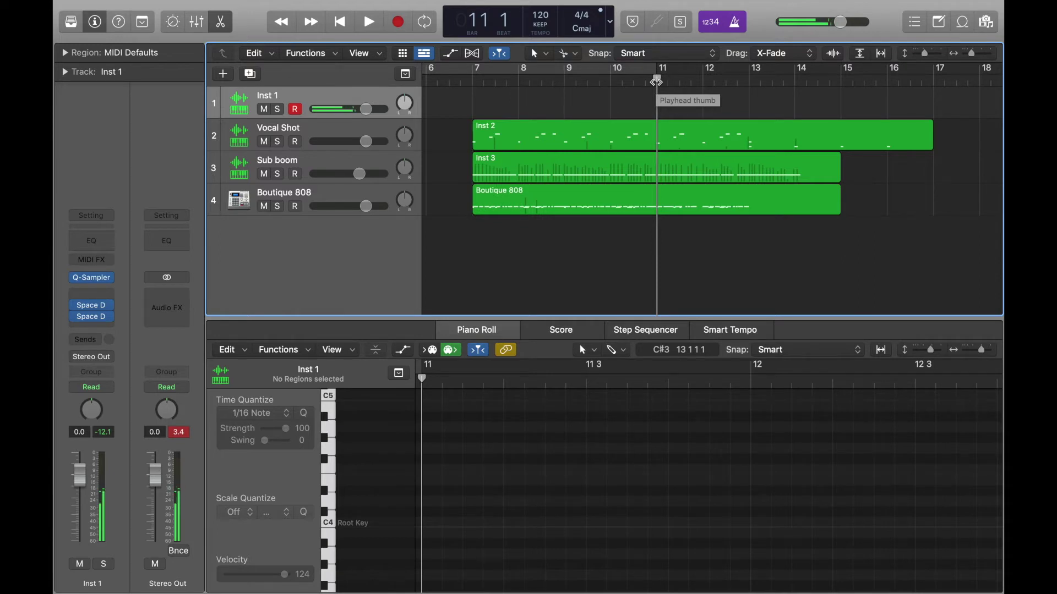
{"action": "double_click", "coordinate": [753, 83]}
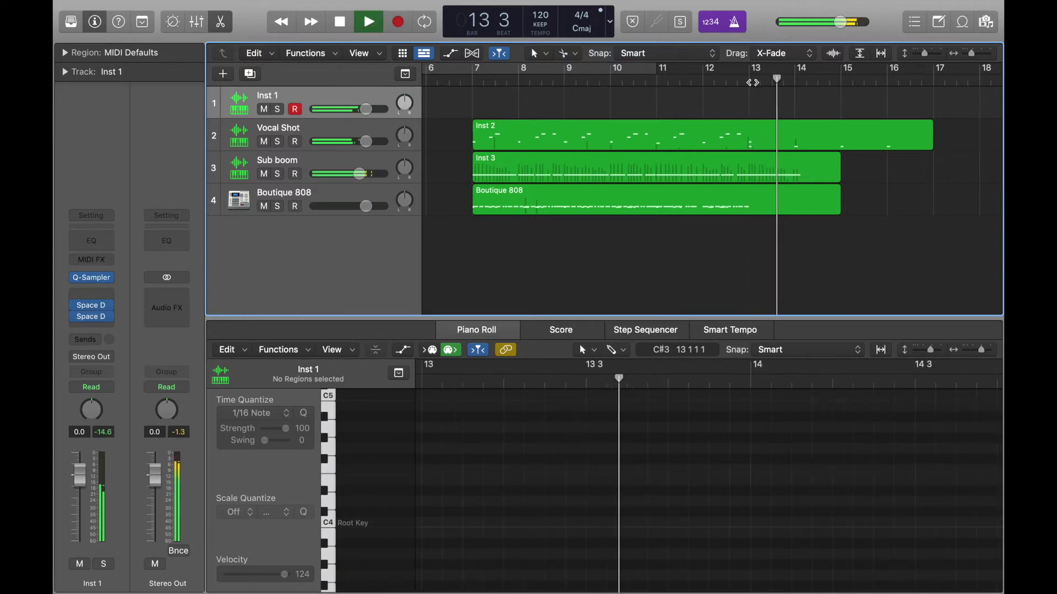
{"action": "double_click", "coordinate": [752, 83]}
{"action": "left_click", "coordinate": [656, 80]}
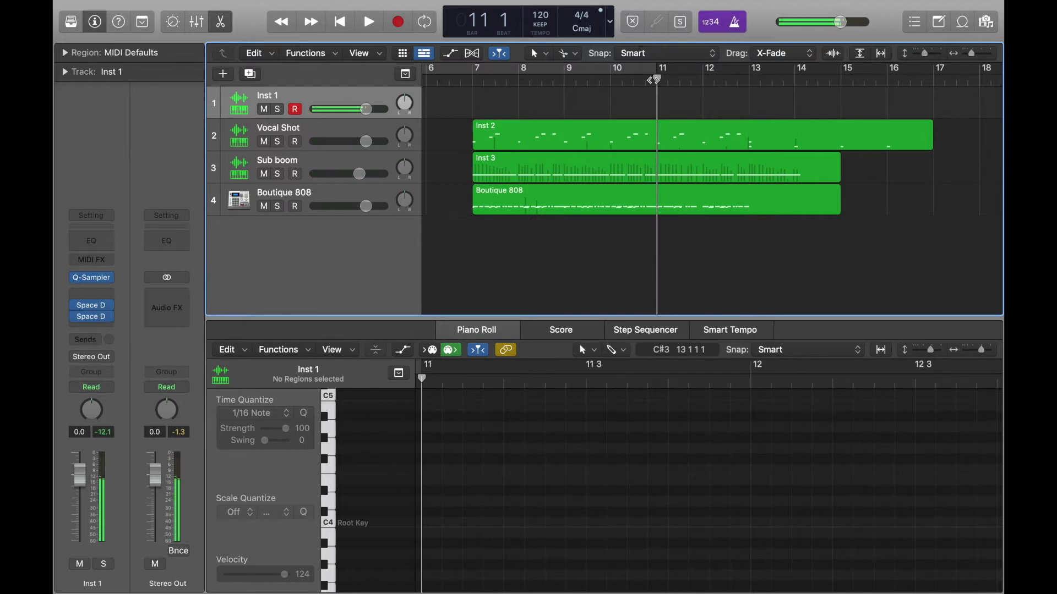
Record the Inst 1 part over the beat, starting from bar 10.
{"action": "left_click", "coordinate": [606, 82]}
{"action": "key", "text": "r"}
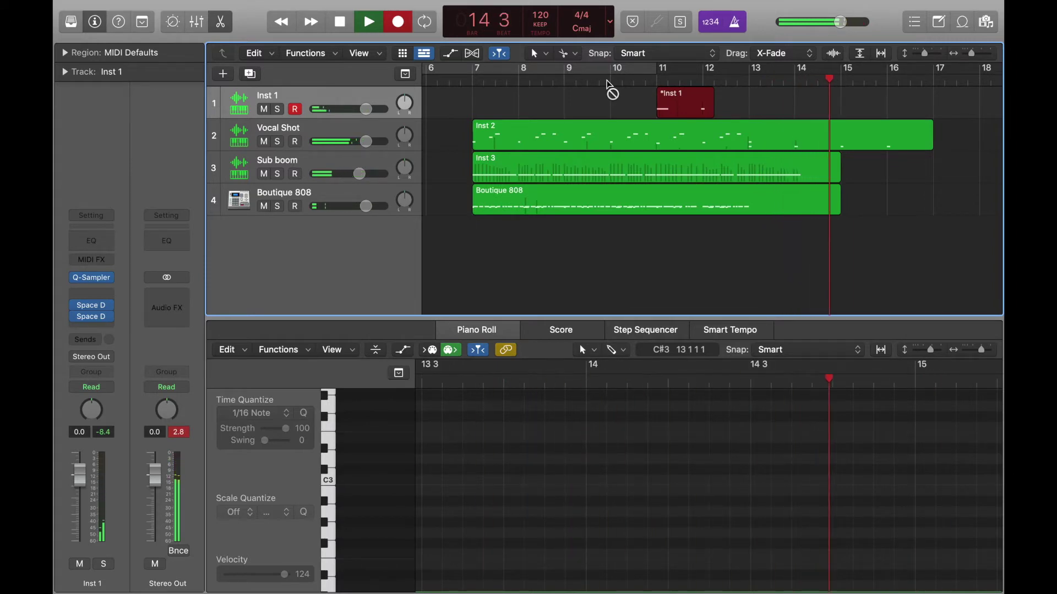
{"action": "key", "text": "space"}
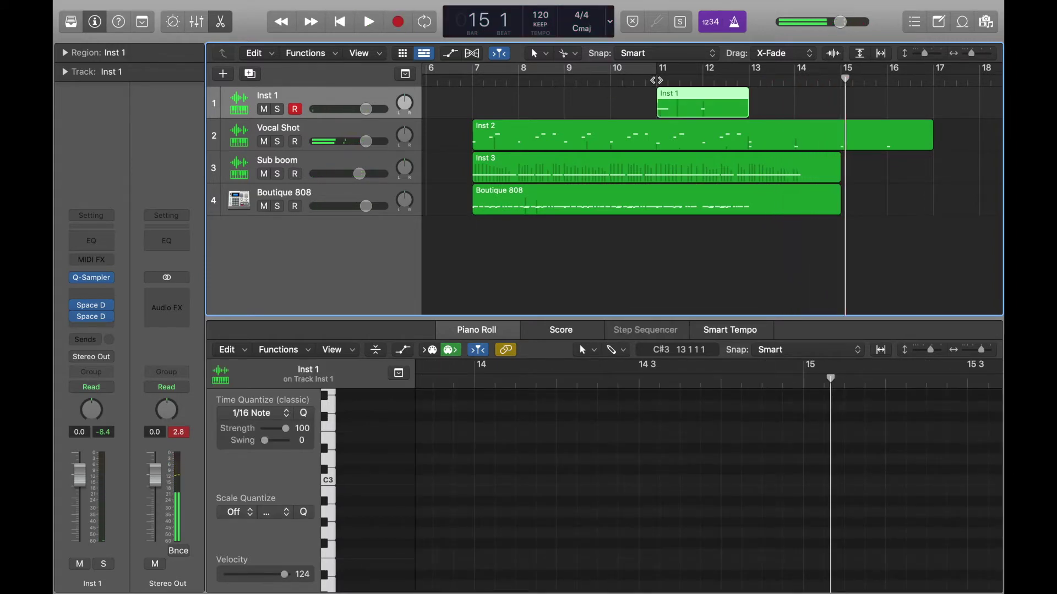
Quantize the B2 note near bar 12 in the Inst 1 region to 1/16 notes.
{"action": "left_click", "coordinate": [657, 80]}
{"action": "left_click", "coordinate": [755, 459]}
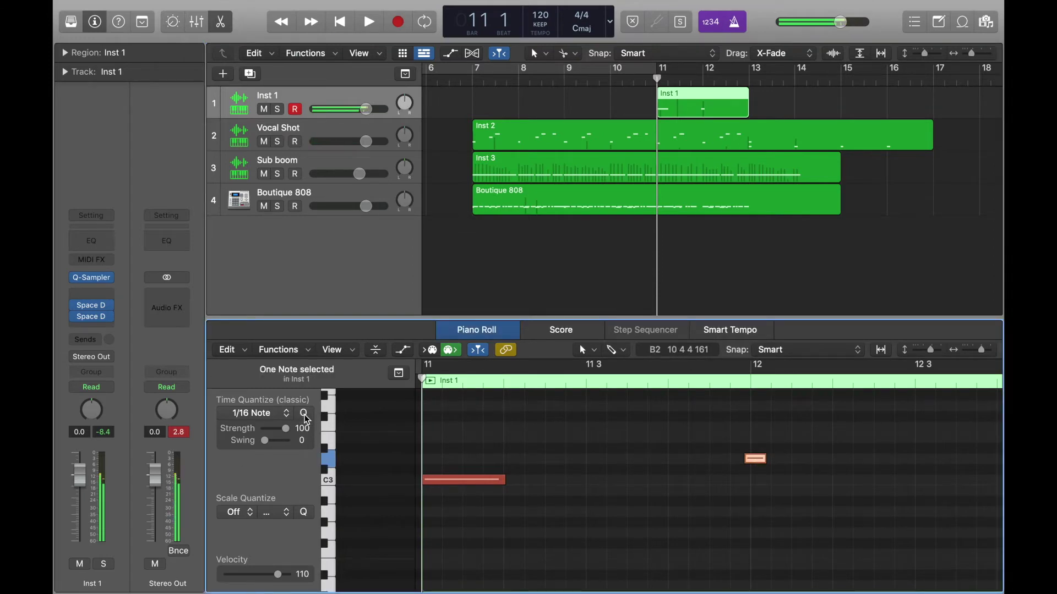
{"action": "left_click", "coordinate": [550, 545]}
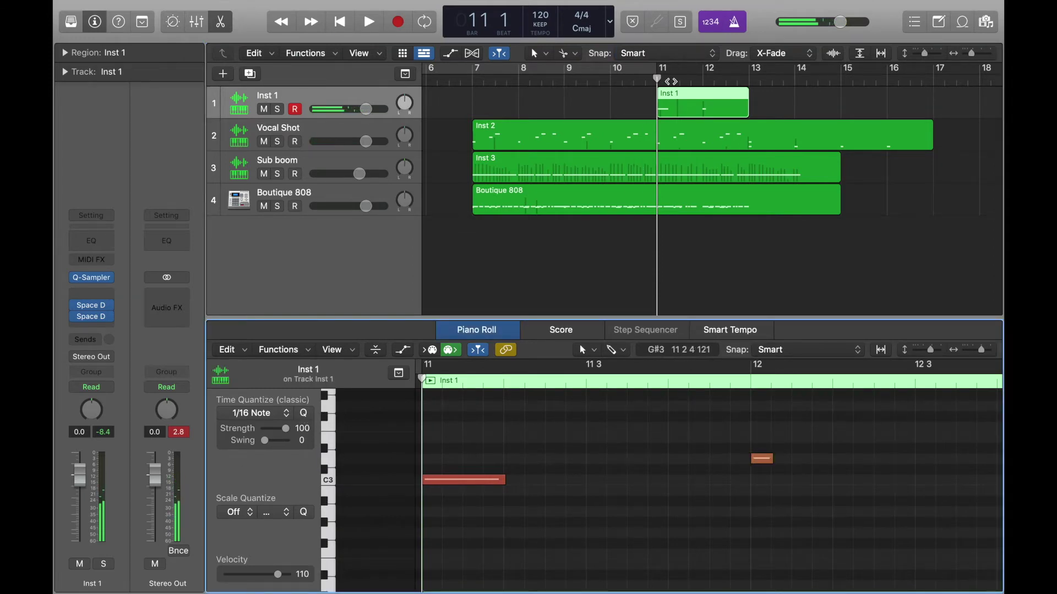
Lower the Inst 1 track volume to -2.8 dB while playing the beat from bar 11, and place the playhead at bar 13.
{"action": "left_click", "coordinate": [366, 134]}
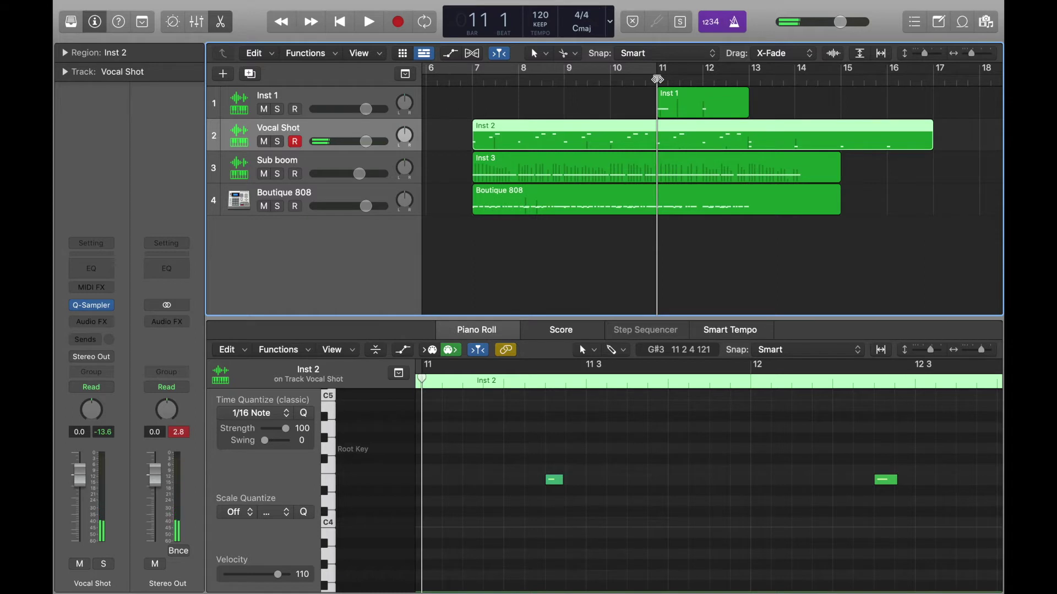
{"action": "key", "text": "space"}
{"action": "left_click_drag", "start_coordinate": [366, 109], "coordinate": [357, 109]}
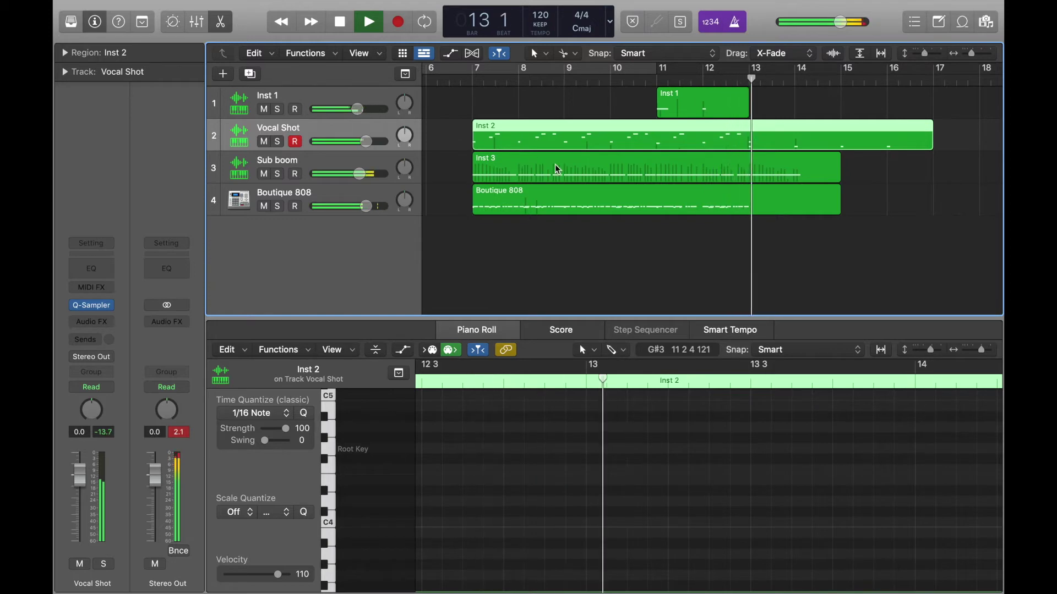
{"action": "key", "text": "space"}
{"action": "left_click", "coordinate": [750, 83]}
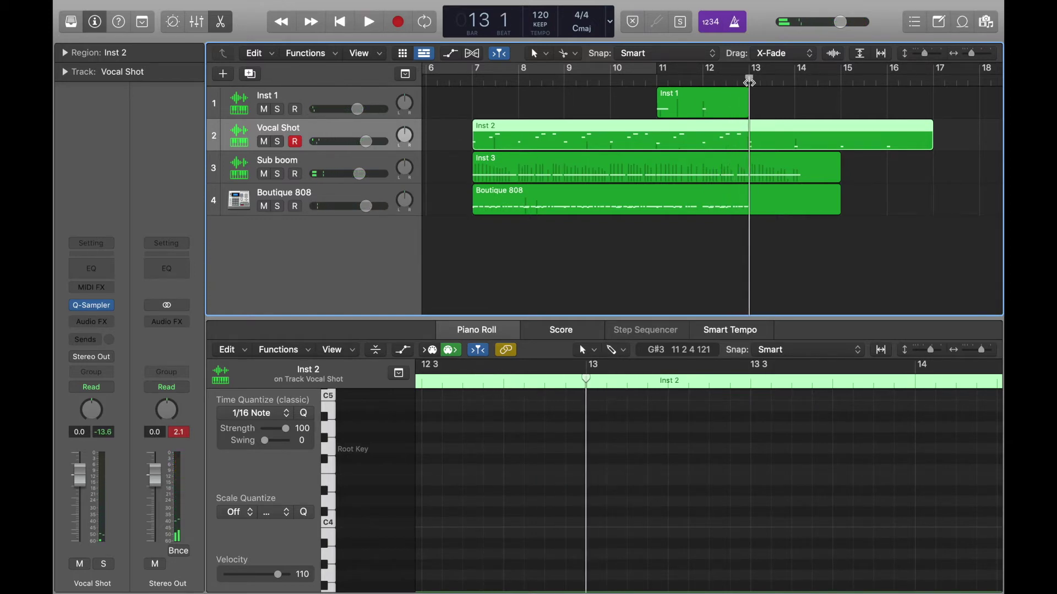
Add one software instrument track after Inst 1 using Quick Sampler (Single Sample) in stereo.
{"action": "left_click", "coordinate": [299, 101]}
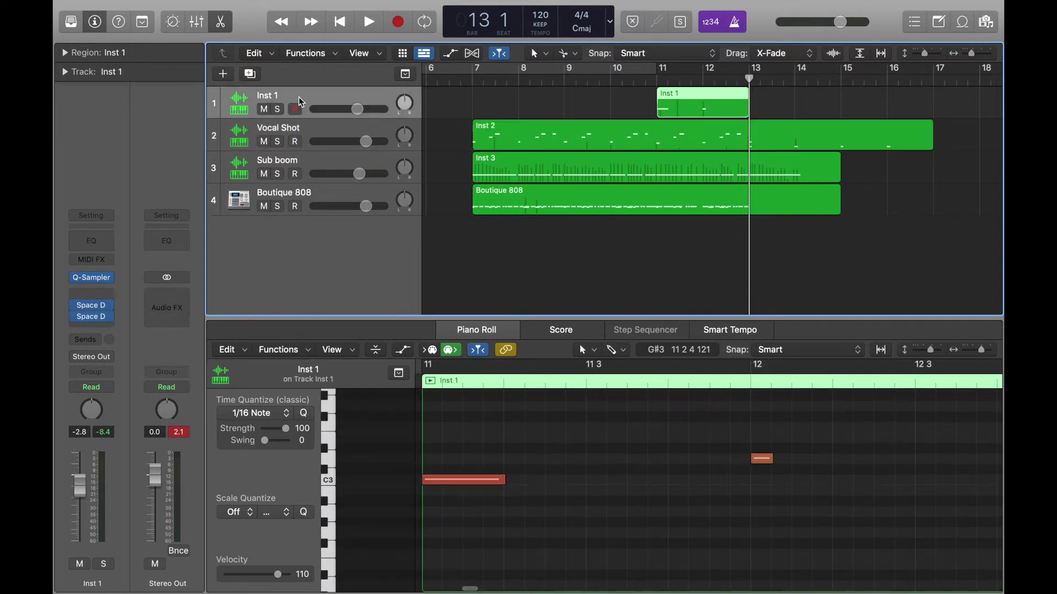
{"action": "left_click", "coordinate": [223, 74]}
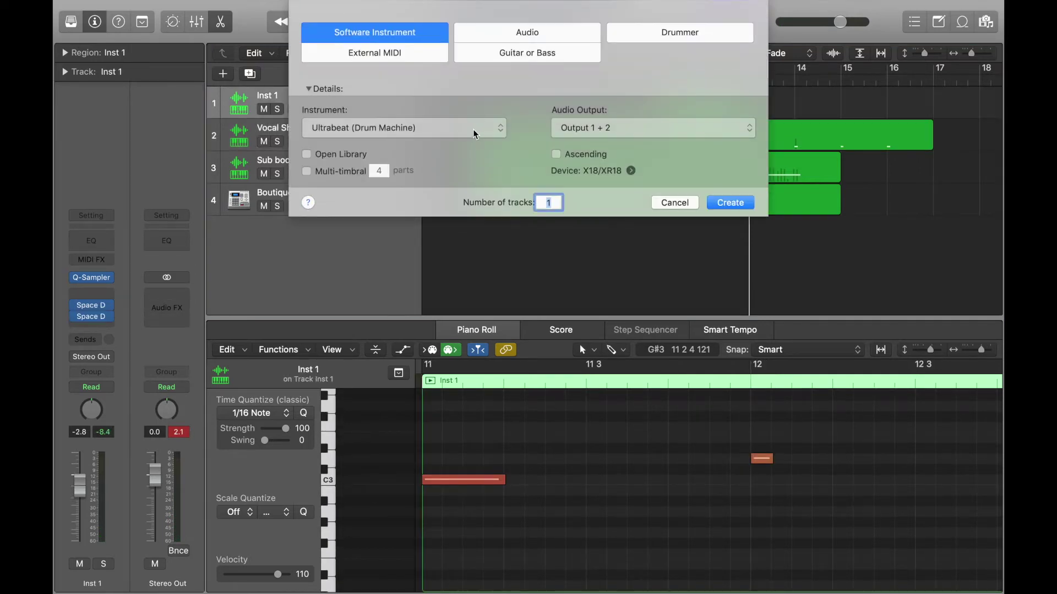
{"action": "left_click", "coordinate": [476, 135]}
{"action": "mouse_move", "coordinate": [397, 314]}
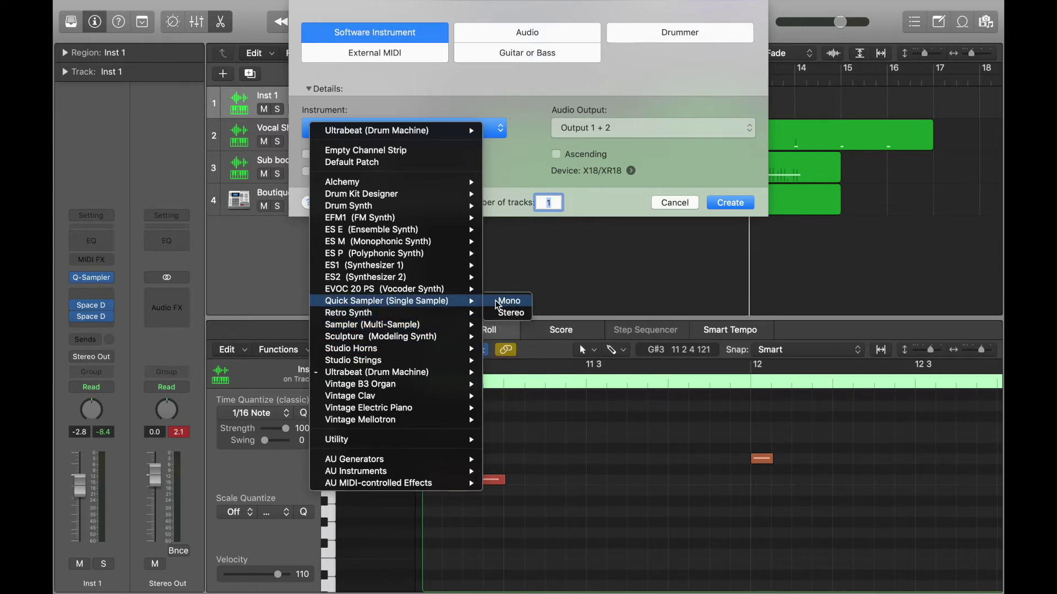
{"action": "left_click", "coordinate": [511, 314]}
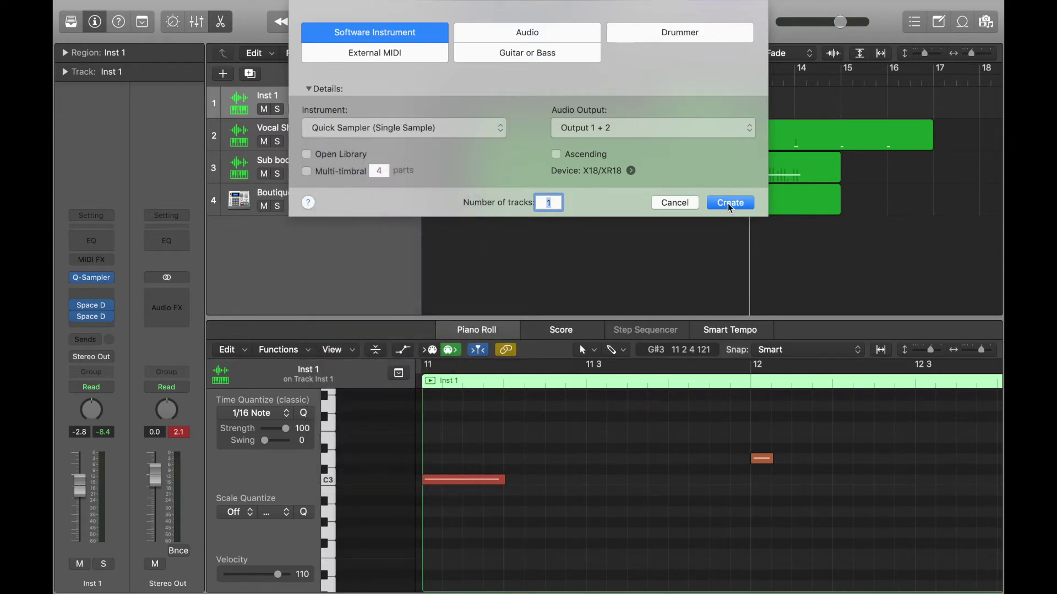
{"action": "left_click", "coordinate": [730, 203]}
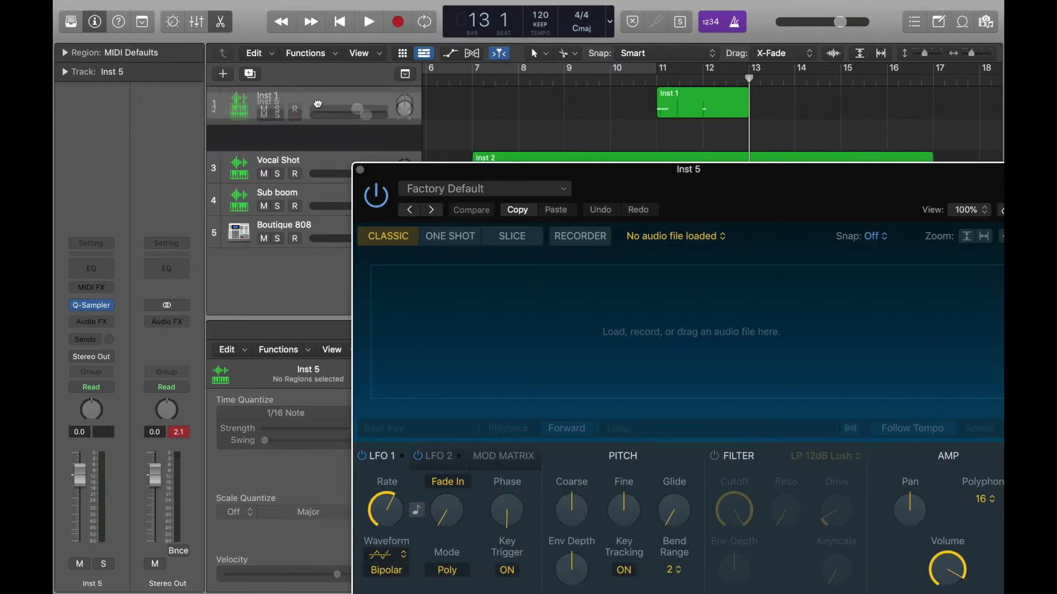
Load Real Gopher Noise.wav into the new track's Quick Sampler.
{"action": "left_click_drag", "start_coordinate": [609, 189], "coordinate": [467, 118]}
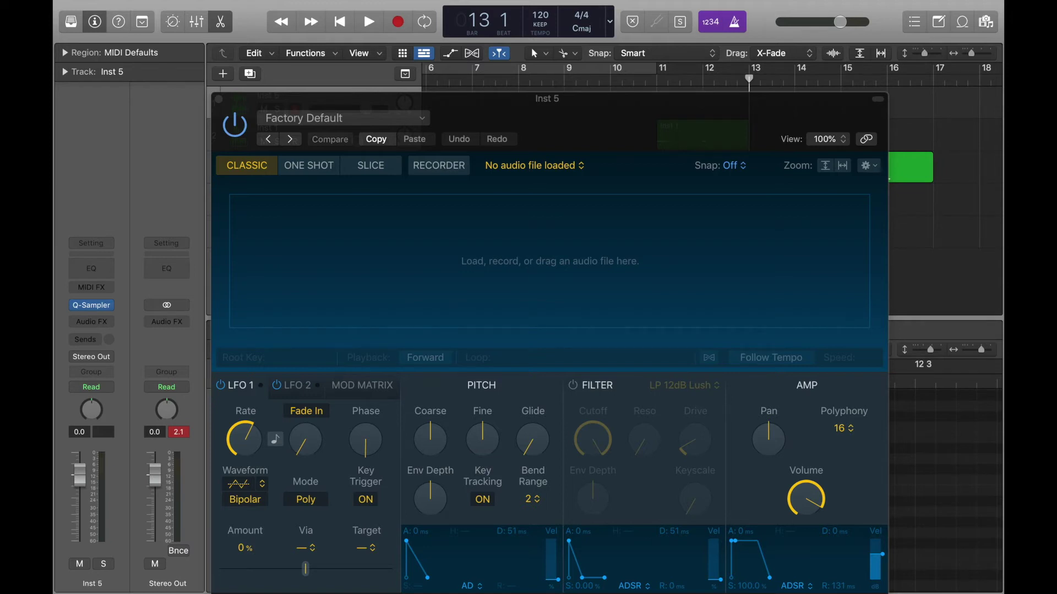
{"action": "left_click_drag", "start_coordinate": [390, 1], "coordinate": [618, 246]}
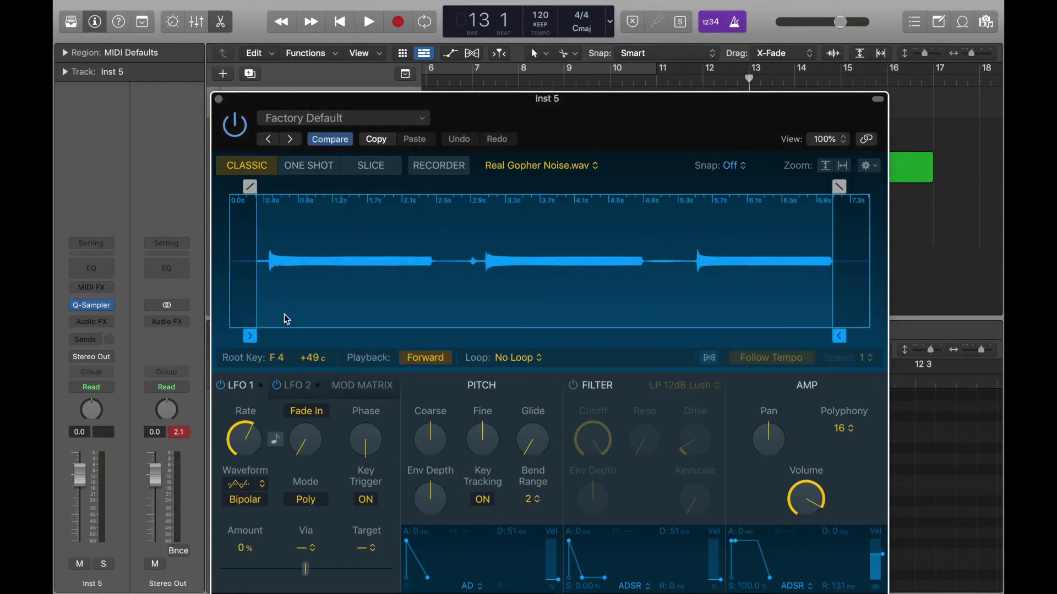
Audition the gopher noise sample, try it in Slice mode, and return it to Classic mode.
{"action": "key", "text": "a"}
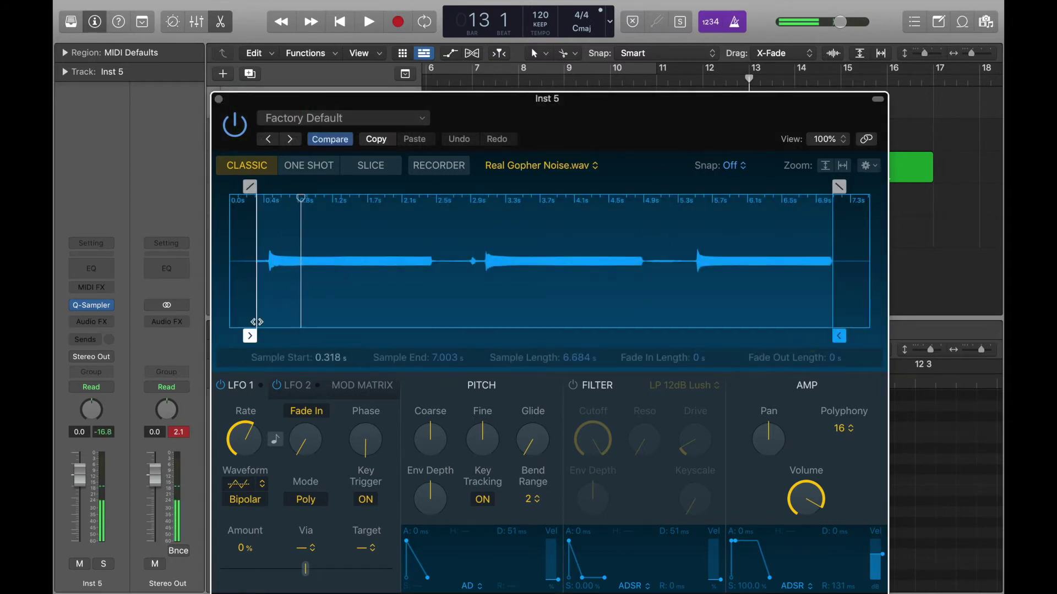
{"action": "left_click_drag", "start_coordinate": [259, 336], "coordinate": [257, 331]}
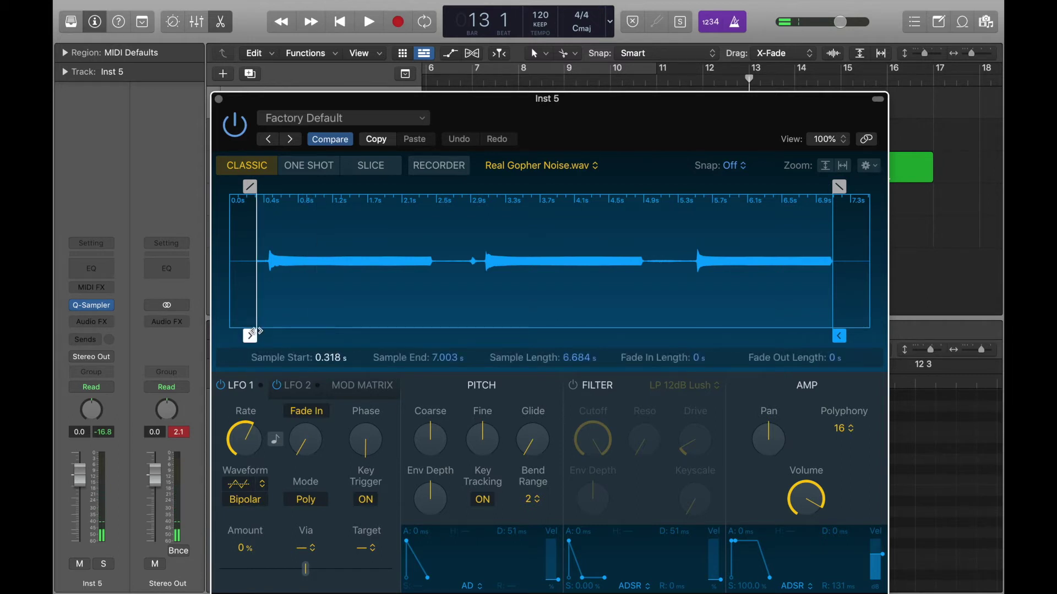
{"action": "left_click", "coordinate": [377, 174]}
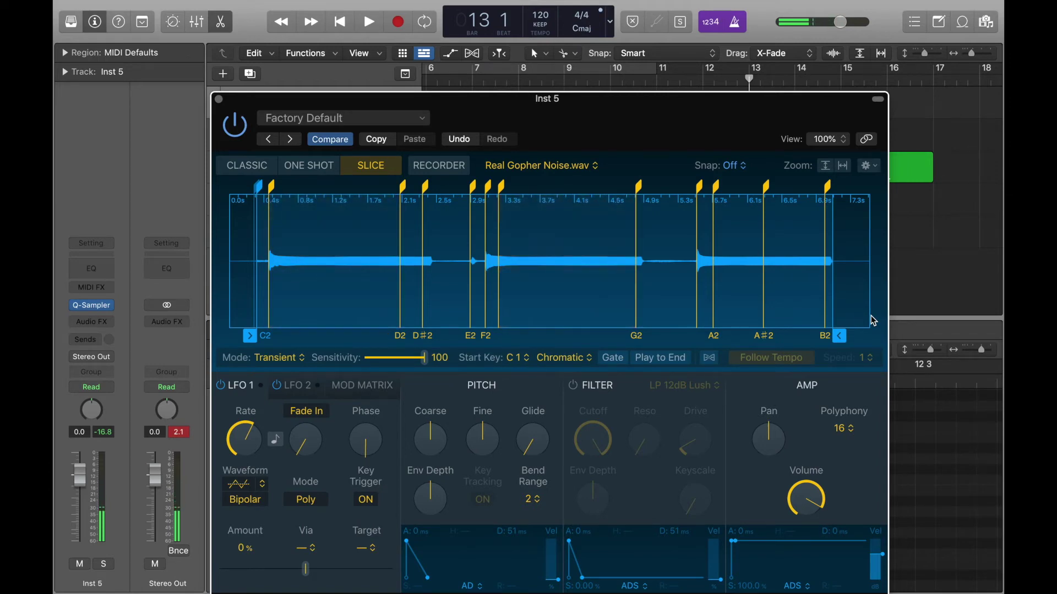
{"action": "left_click", "coordinate": [247, 171]}
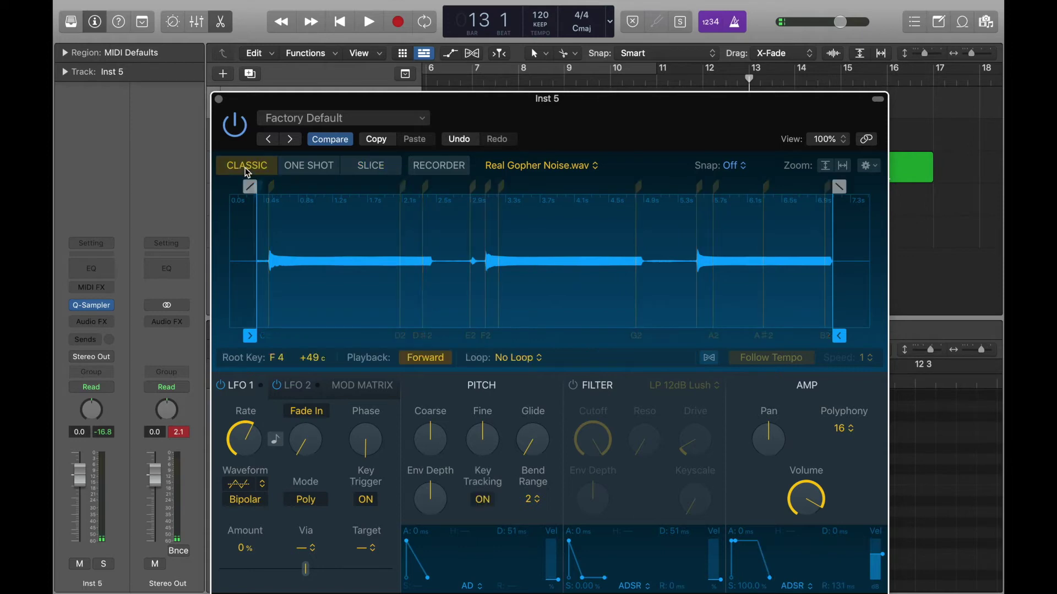
Trim the gopher sample to its first note, with the sample start at 0.45 s and end at 2.36 s.
{"action": "mouse_move", "coordinate": [245, 332]}
{"action": "left_click_drag", "start_coordinate": [265, 339], "coordinate": [264, 341]}
{"action": "scroll", "coordinate": [280, 272], "scroll_direction": "up", "scroll_amount": 10}
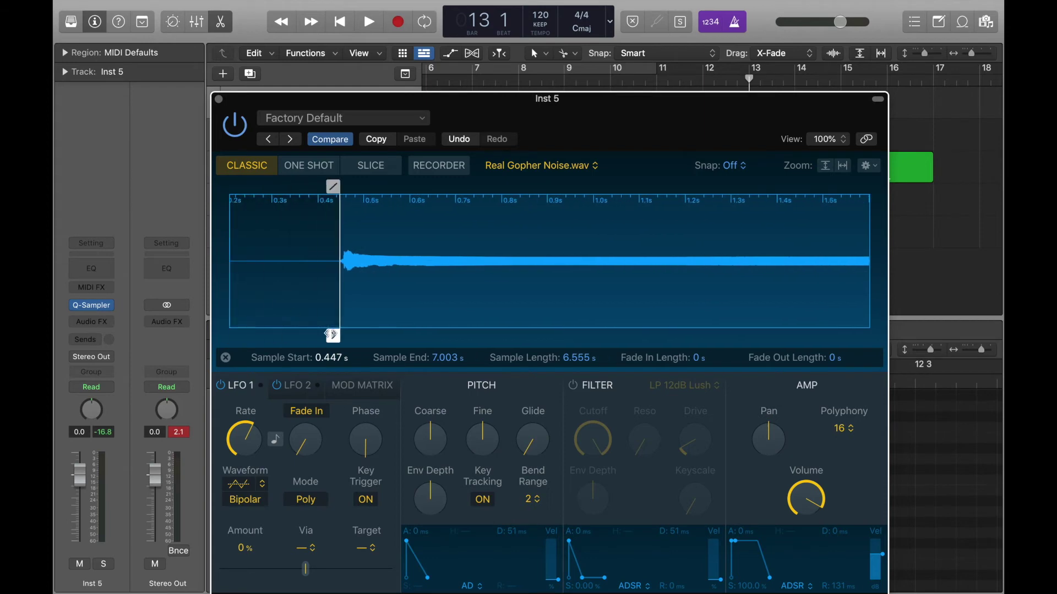
{"action": "left_click_drag", "start_coordinate": [333, 336], "coordinate": [334, 336]}
{"action": "scroll", "coordinate": [425, 302], "scroll_direction": "right", "scroll_amount": 1}
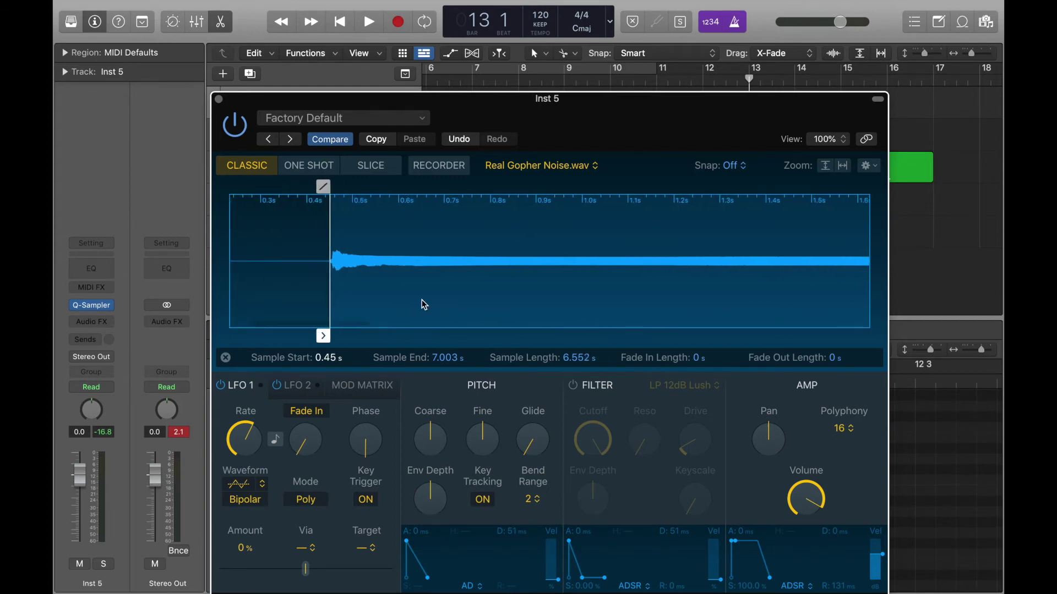
{"action": "scroll", "coordinate": [514, 266], "scroll_direction": "down", "scroll_amount": 10}
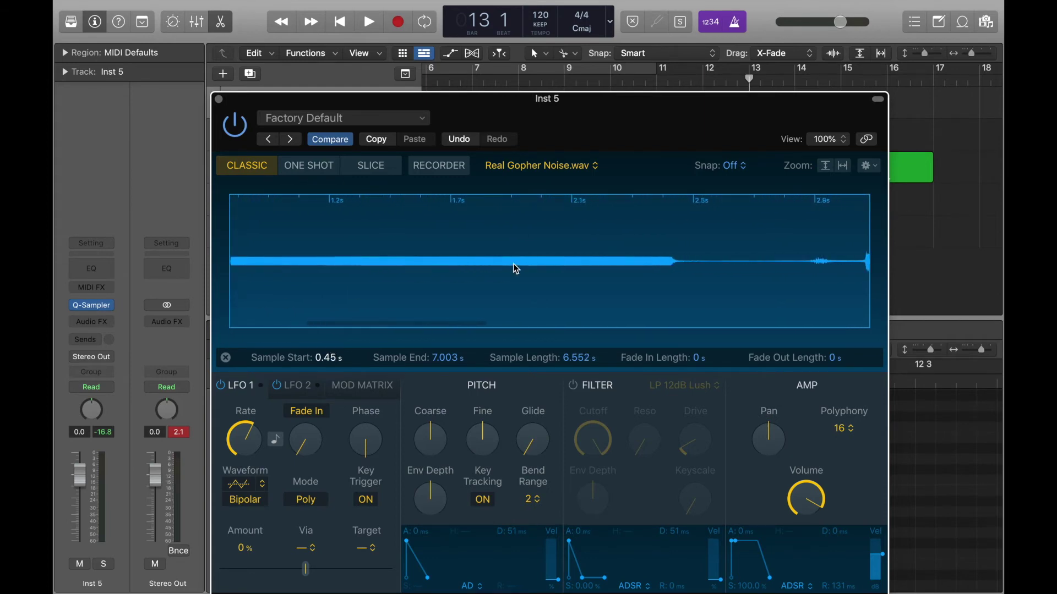
{"action": "left_click_drag", "start_coordinate": [840, 336], "coordinate": [439, 334]}
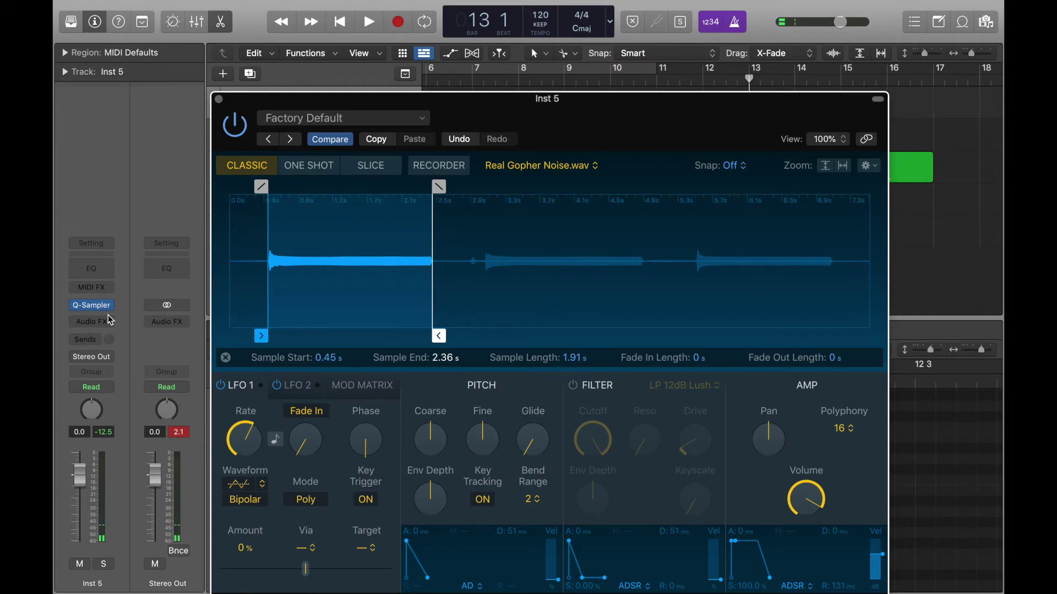
Add a Channel EQ to the Inst 5 track and load the Pop Trumpet preset from the Horns settings.
{"action": "left_click", "coordinate": [102, 247]}
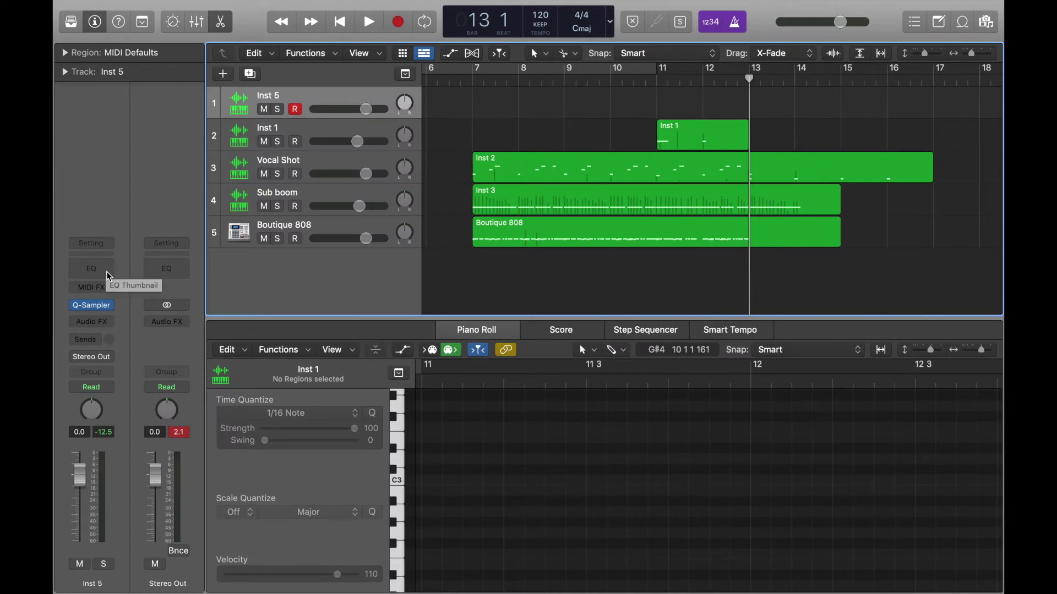
{"action": "left_click", "coordinate": [105, 271]}
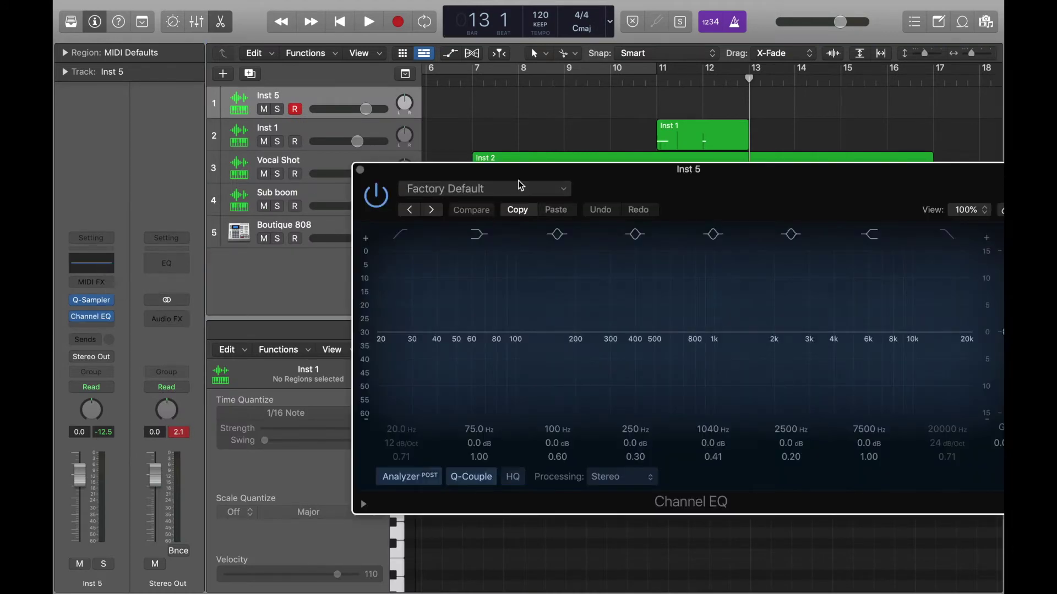
{"action": "left_click", "coordinate": [491, 188]}
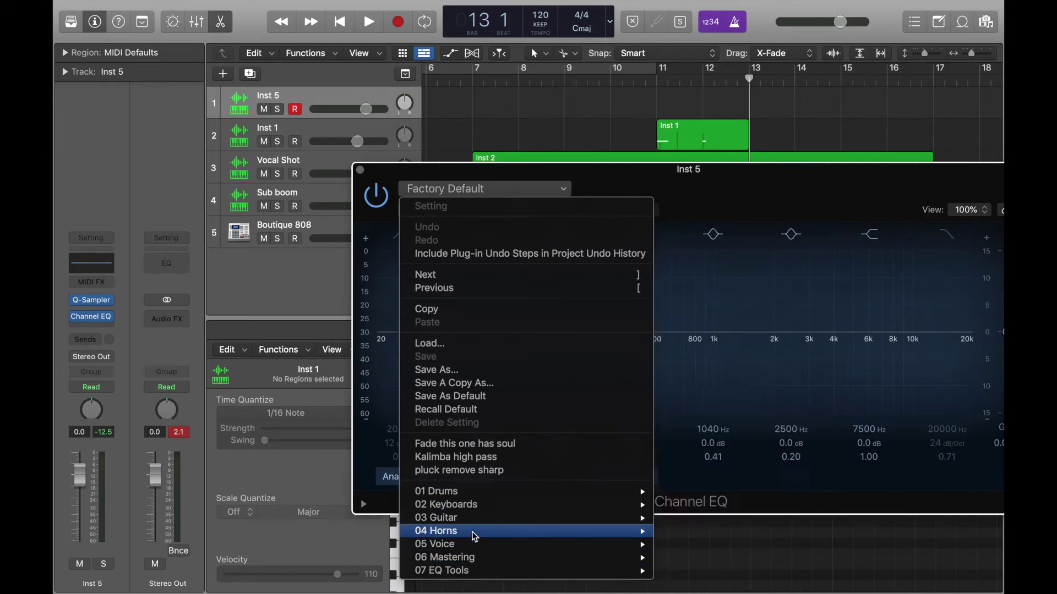
{"action": "mouse_move", "coordinate": [477, 573]}
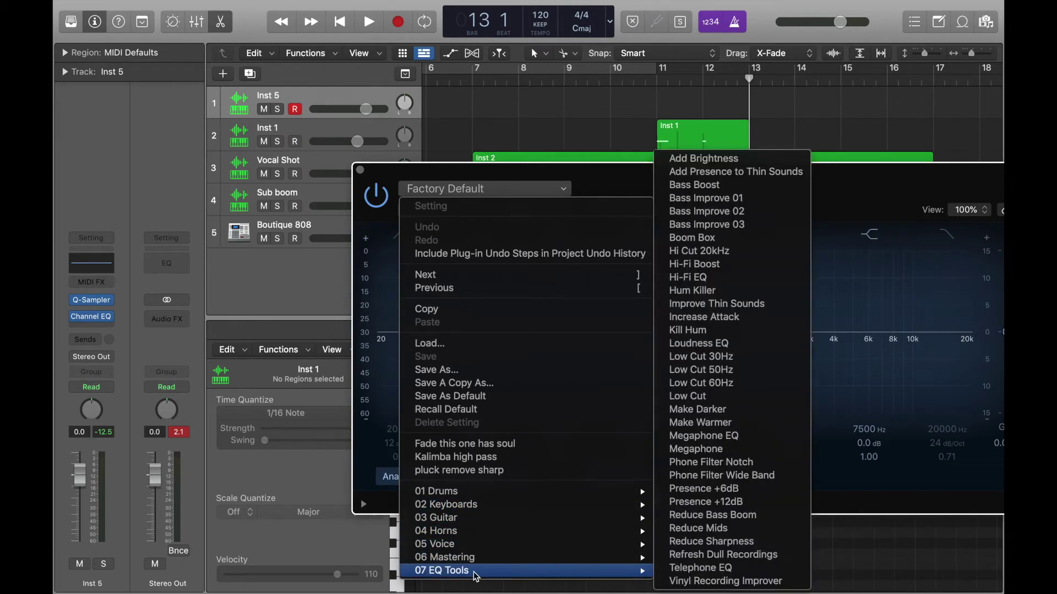
{"action": "mouse_move", "coordinate": [468, 533]}
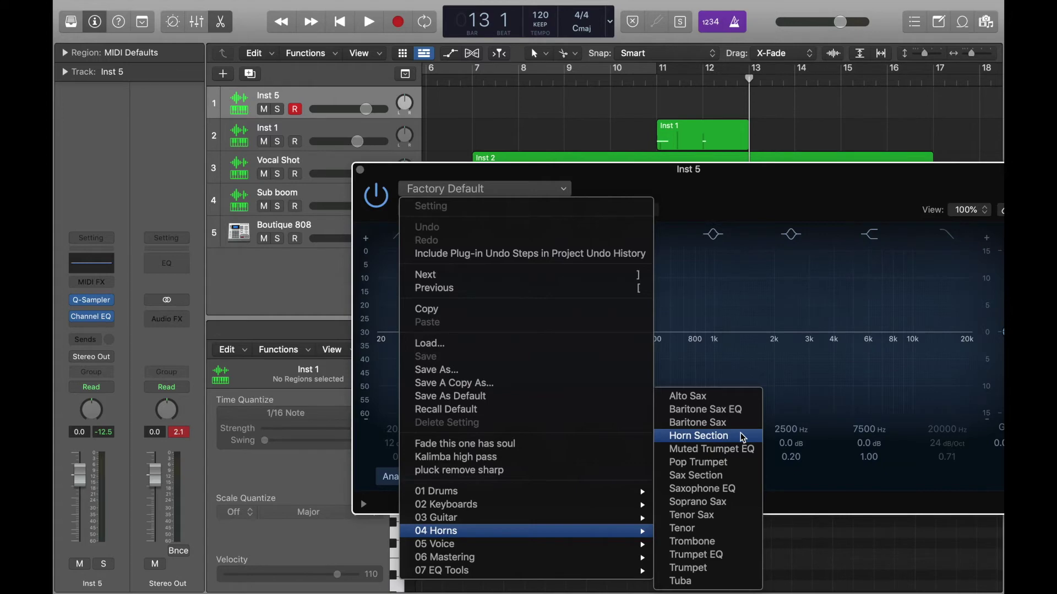
{"action": "left_click", "coordinate": [744, 469]}
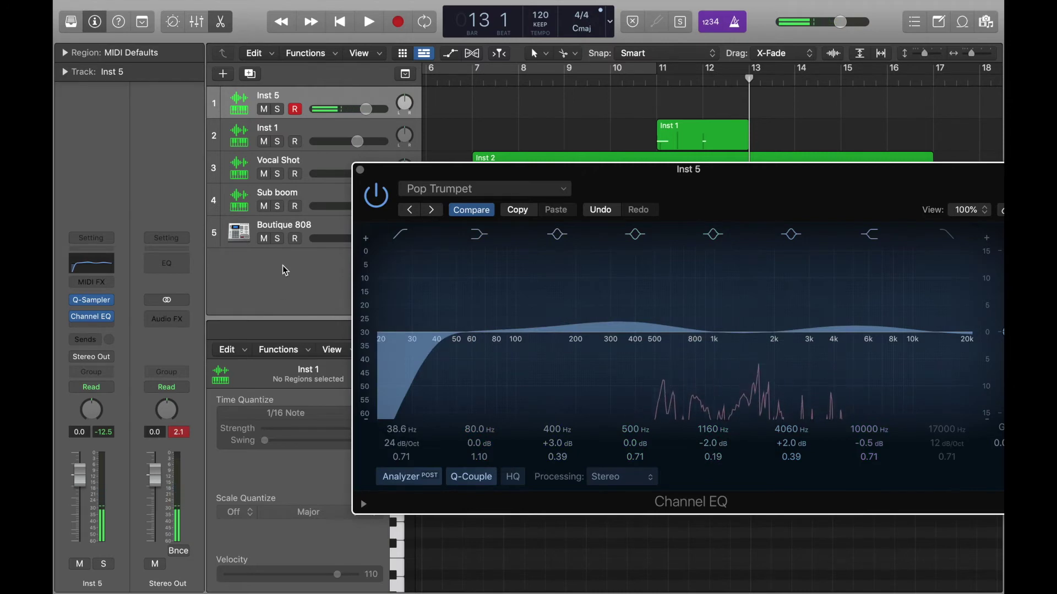
{"action": "left_click", "coordinate": [110, 328]}
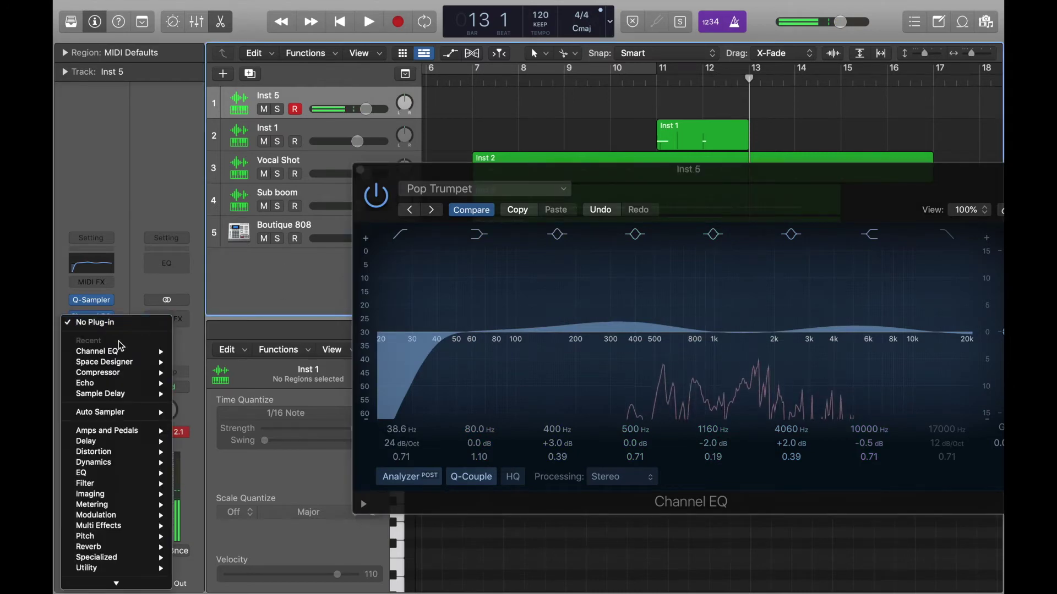
{"action": "left_click", "coordinate": [367, 173]}
{"action": "left_click", "coordinate": [366, 171]}
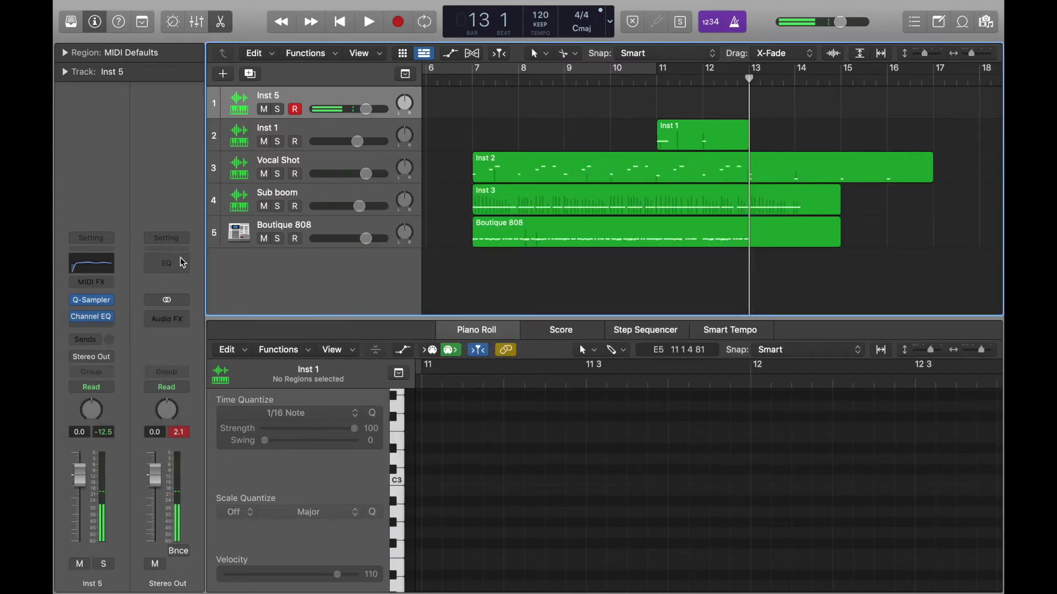
{"action": "left_click", "coordinate": [95, 322]}
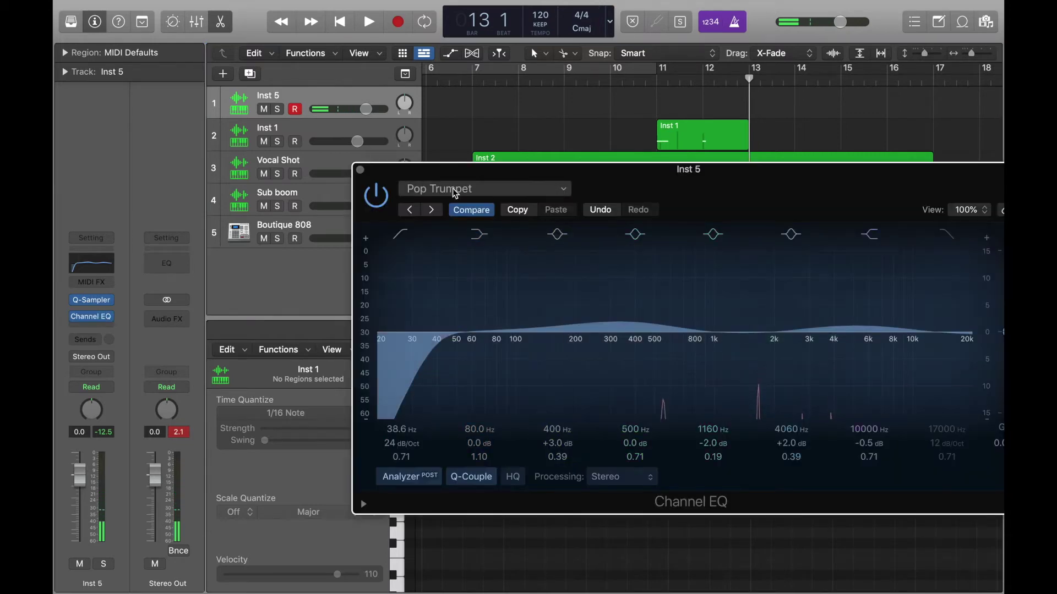
{"action": "left_click", "coordinate": [361, 172]}
Reopen Inst 5's Quick Sampler and move the gopher sample's start to about 0.528 s.
{"action": "left_click", "coordinate": [95, 304]}
{"action": "left_click_drag", "start_coordinate": [266, 343], "coordinate": [271, 338]}
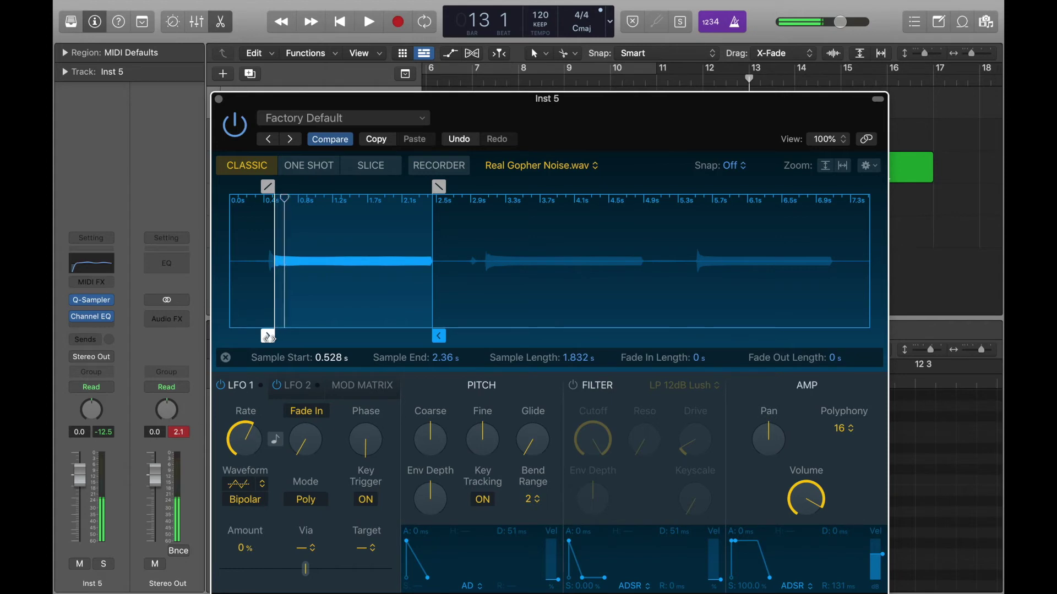
Set the Inst 5 sample's start point to about 0.558 s and close the sampler window.
{"action": "left_click_drag", "start_coordinate": [270, 338], "coordinate": [272, 338]}
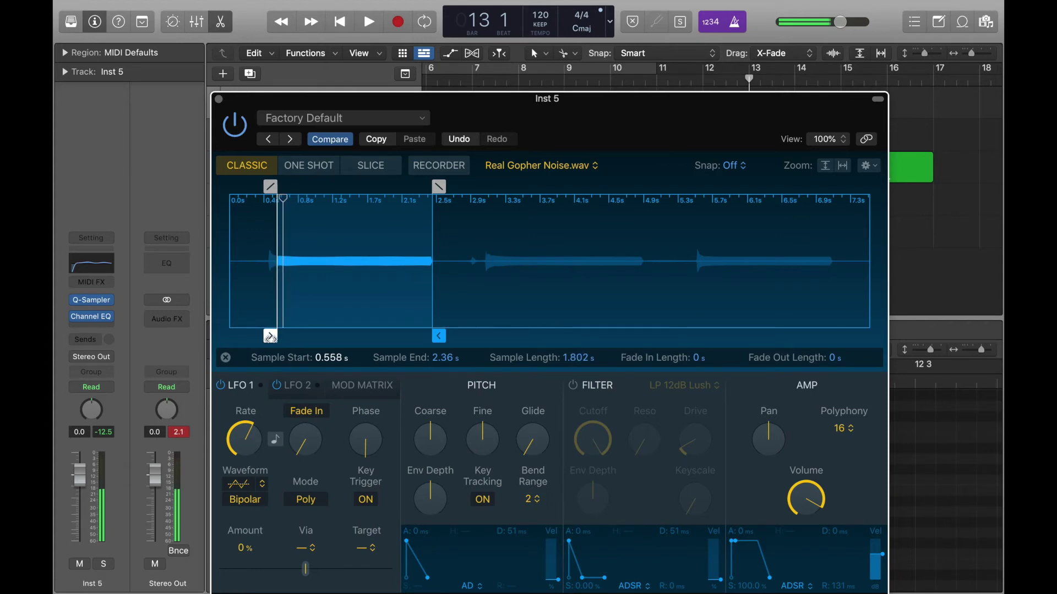
{"action": "left_click", "coordinate": [219, 99]}
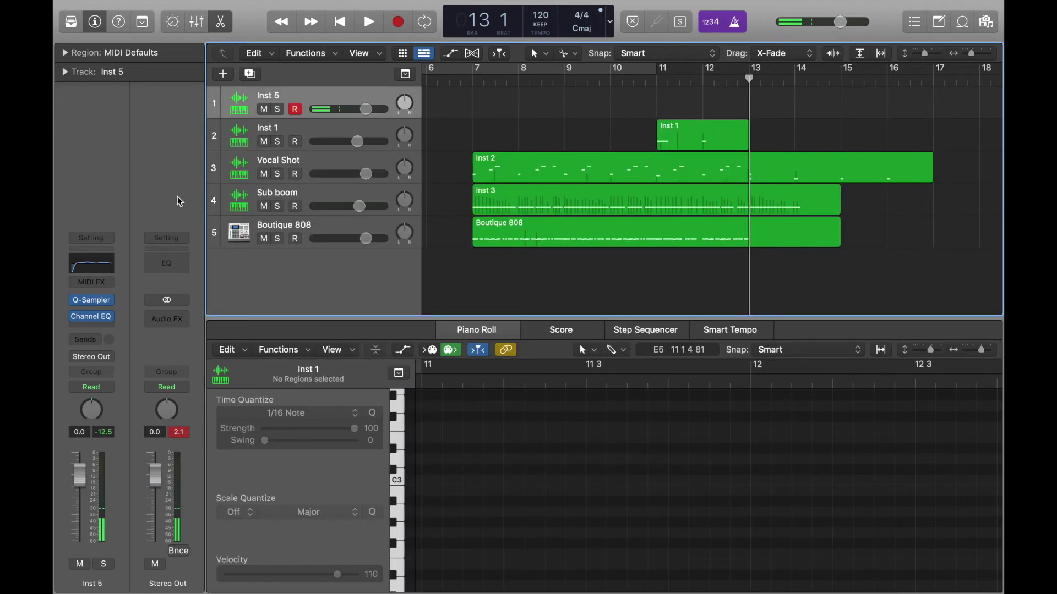
Insert a Chorus effect after the Channel EQ on the Inst 5 track.
{"action": "left_click", "coordinate": [83, 330]}
{"action": "left_click", "coordinate": [91, 371]}
{"action": "left_click", "coordinate": [93, 316]}
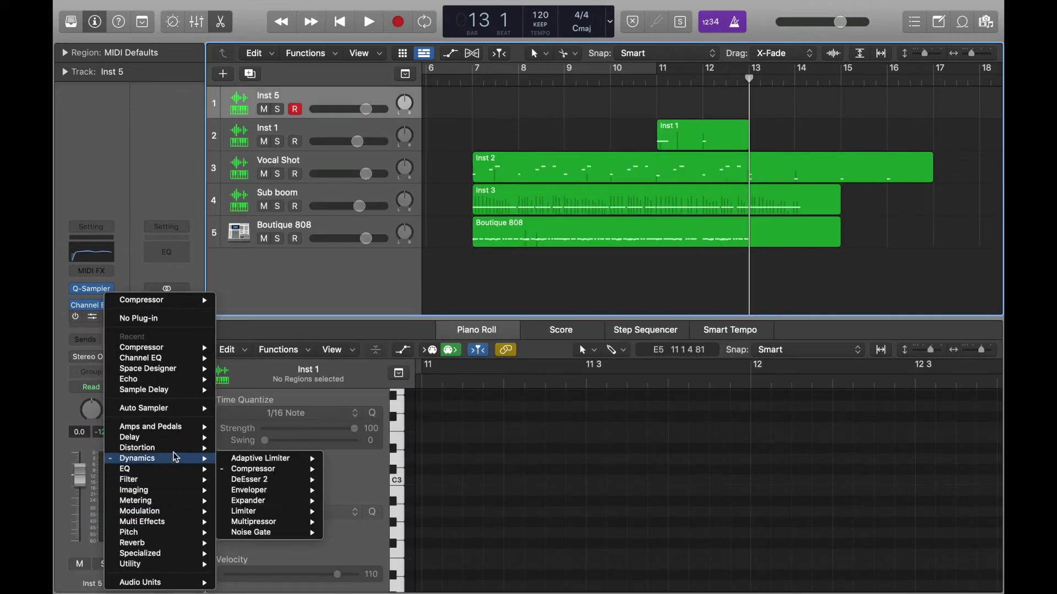
{"action": "mouse_move", "coordinate": [174, 440]}
{"action": "left_click", "coordinate": [248, 511]}
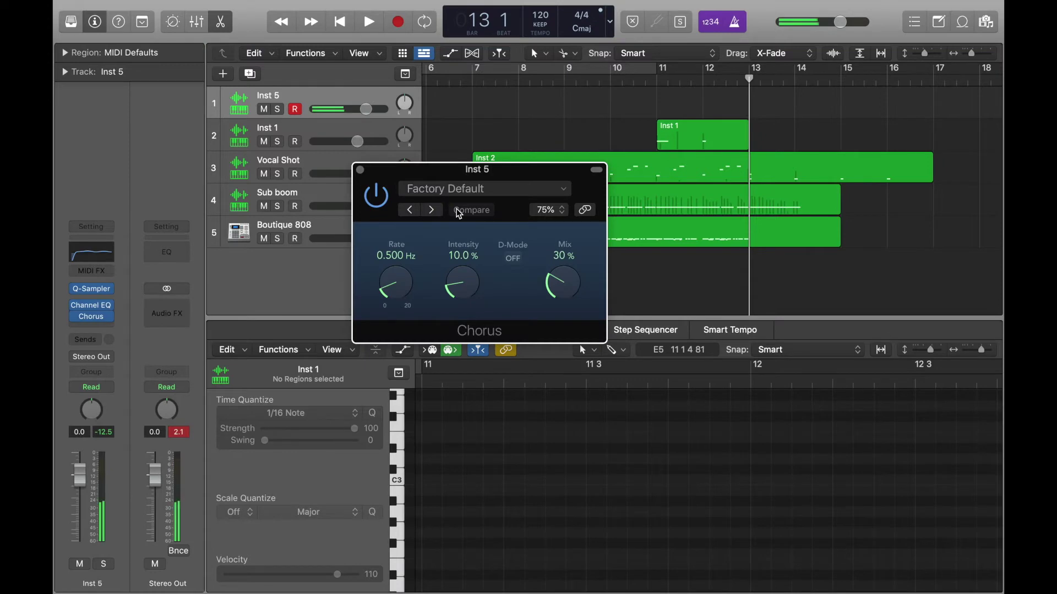
Load the Mega Wide Chorus preset in the Inst 5 Chorus and close the plug-in window.
{"action": "left_click", "coordinate": [510, 191]}
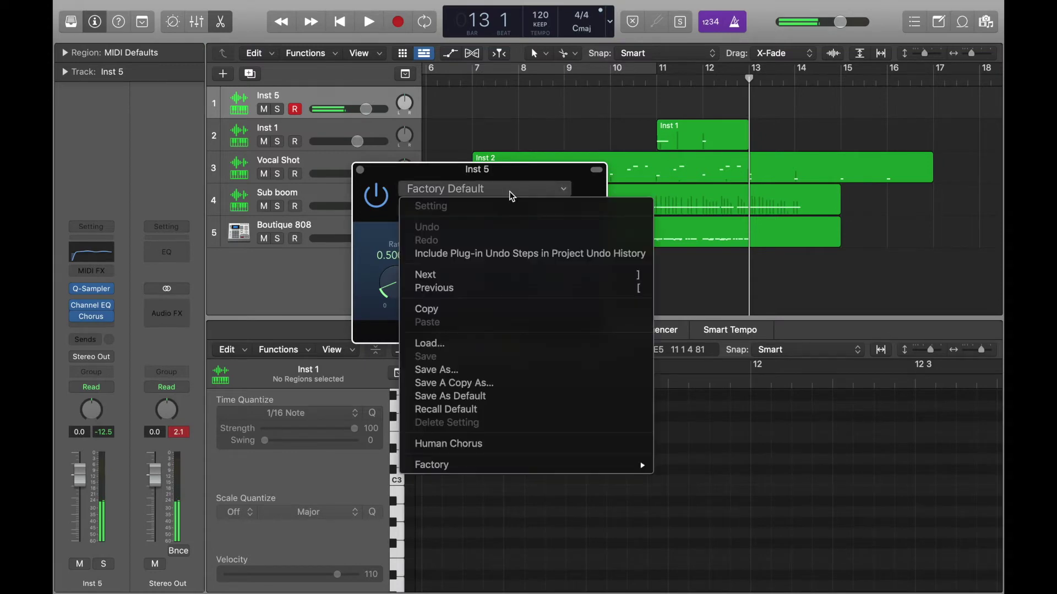
{"action": "left_click", "coordinate": [501, 200]}
{"action": "left_click", "coordinate": [433, 211]}
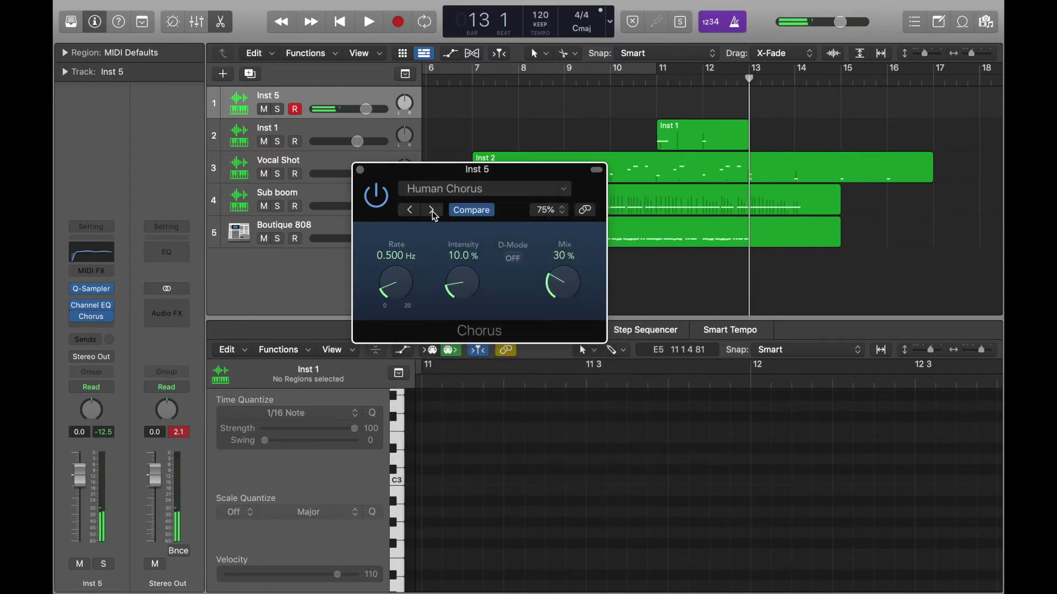
{"action": "left_click", "coordinate": [433, 211]}
{"action": "left_click", "coordinate": [432, 211]}
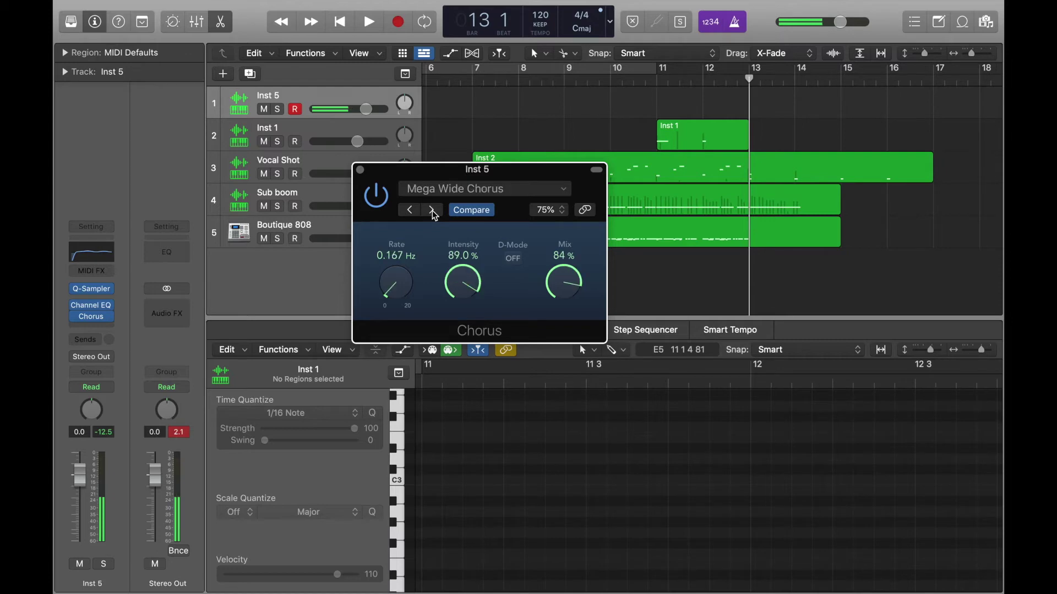
{"action": "left_click", "coordinate": [361, 171]}
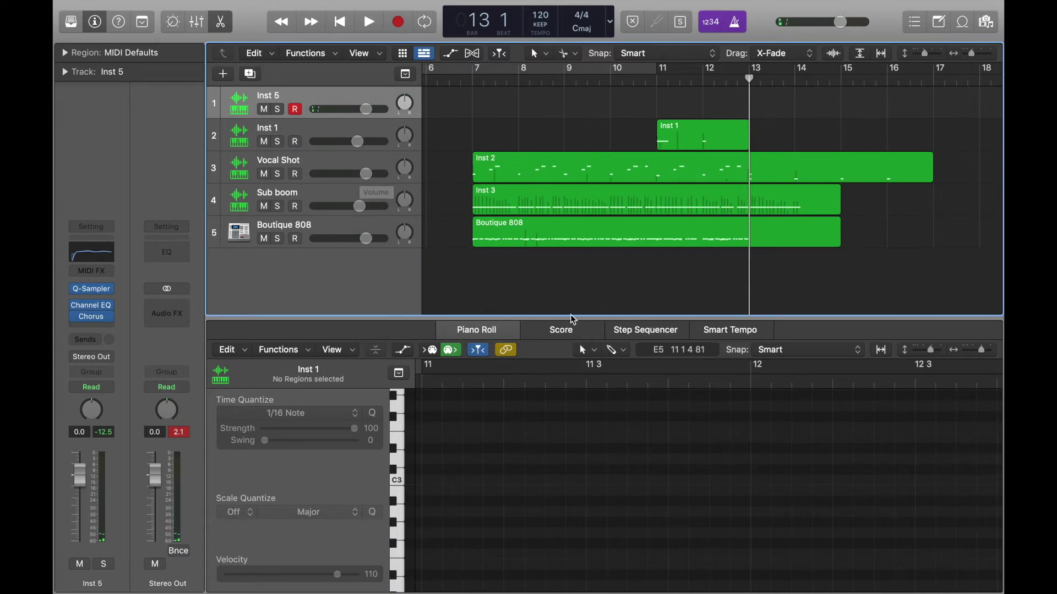
Play the arrangement from bar 11 to audition Inst 5 with the other tracks, and stop.
{"action": "double_click", "coordinate": [660, 79]}
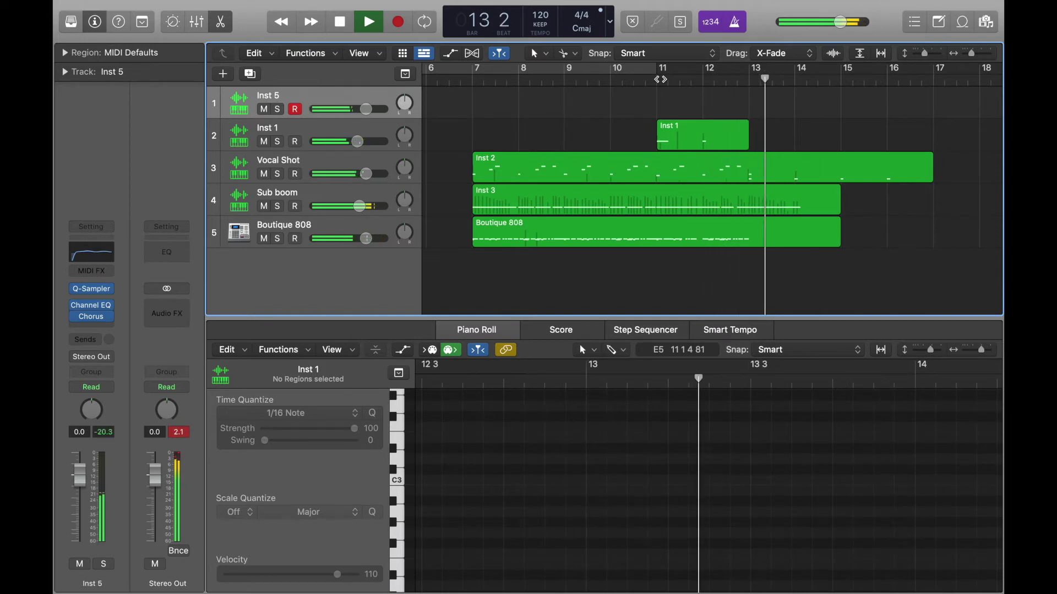
{"action": "key", "text": "space"}
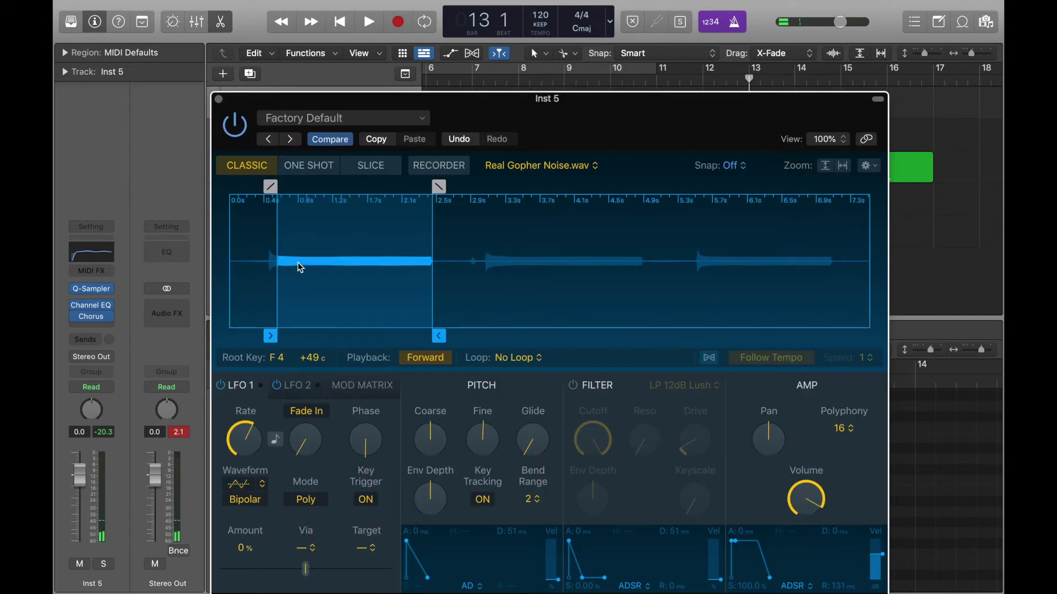
Try Reverse playback for the Real Gopher Noise sample in Inst 5, comparing it with the Vocal Shot track.
{"action": "left_click", "coordinate": [421, 358]}
{"action": "left_click_drag", "start_coordinate": [456, 114], "coordinate": [615, 178]}
{"action": "left_click", "coordinate": [319, 171]}
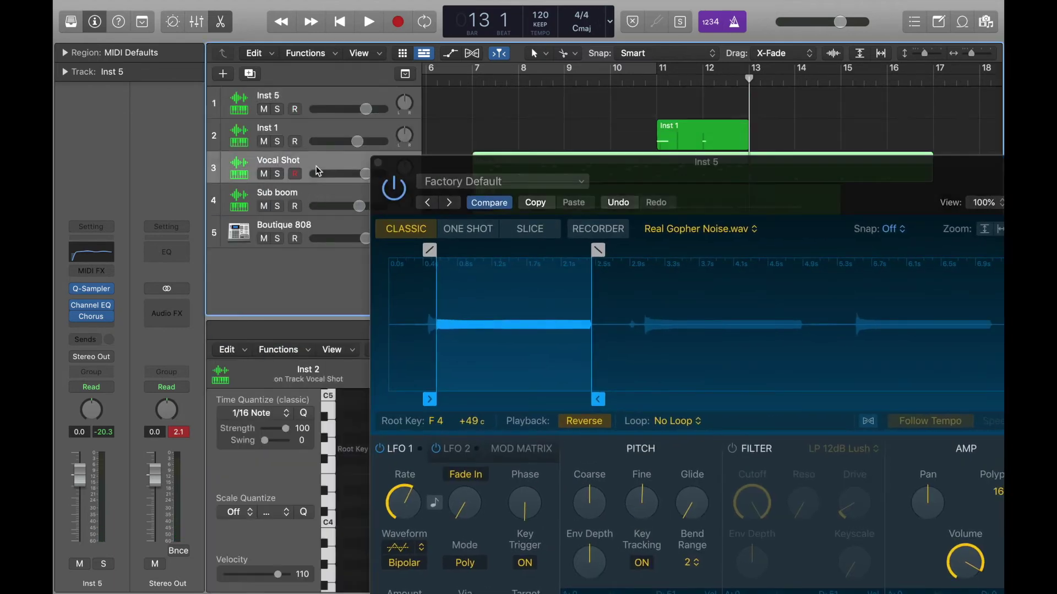
{"action": "left_click", "coordinate": [312, 101]}
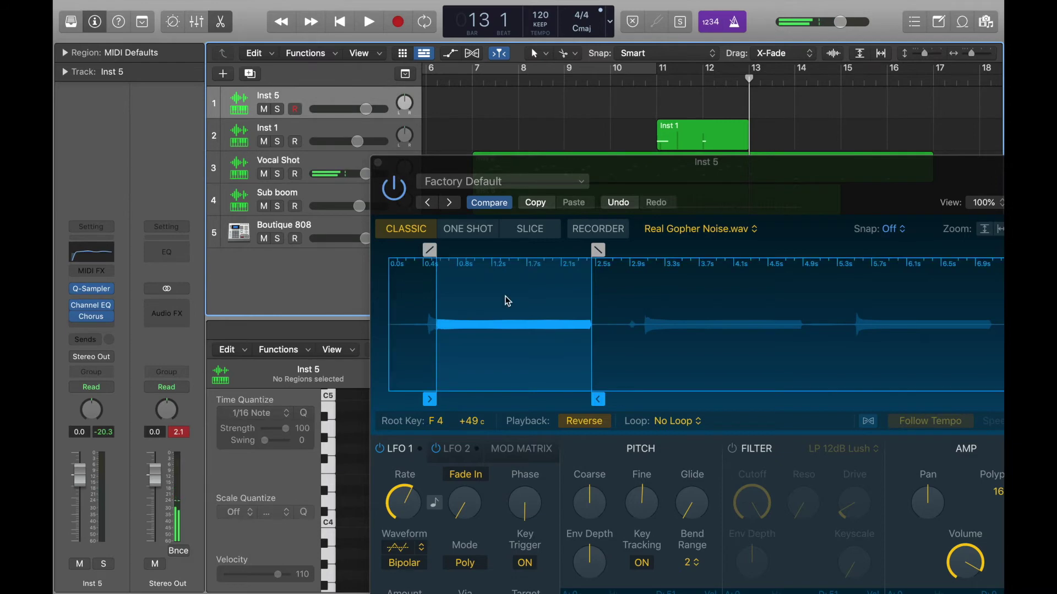
{"action": "left_click_drag", "start_coordinate": [672, 159], "coordinate": [549, 89]}
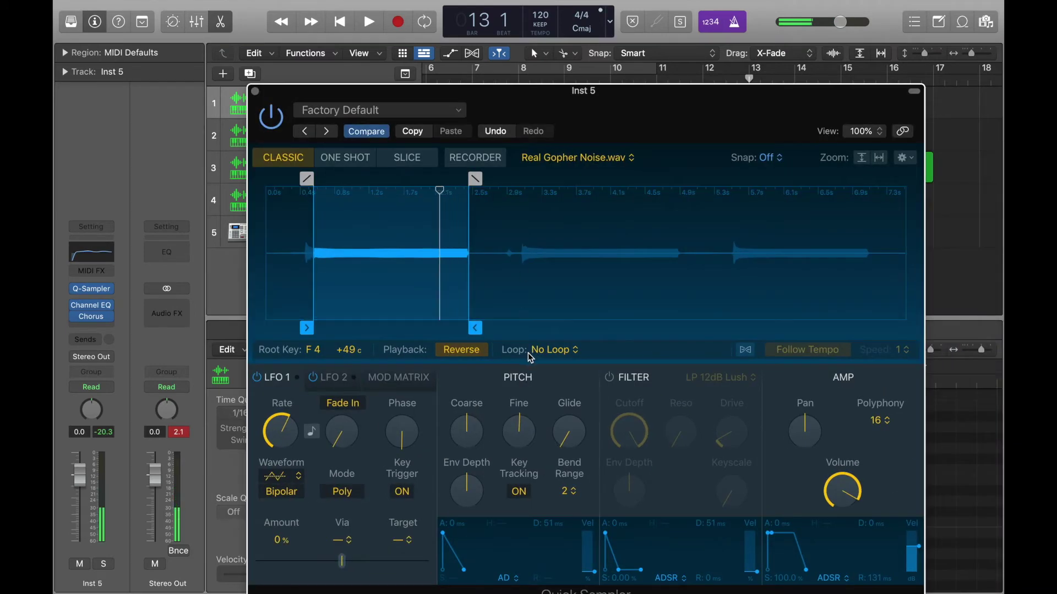
Return the Inst 5 sample to Forward playback and lower its Coarse pitch slightly, checking it against the Vocal Shot track.
{"action": "left_click_drag", "start_coordinate": [468, 432], "coordinate": [474, 443]}
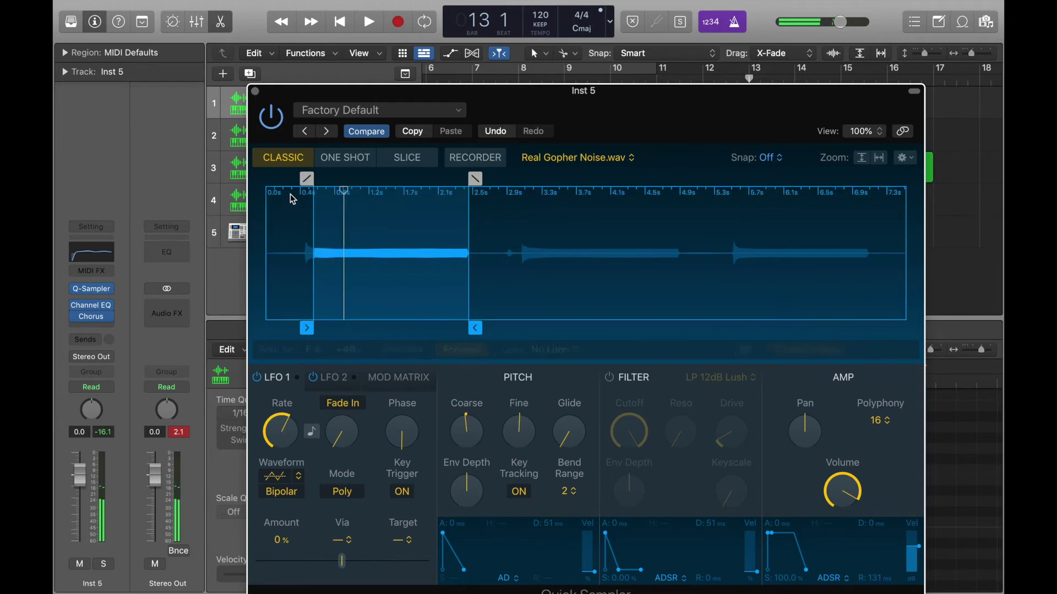
{"action": "left_click", "coordinate": [240, 164]}
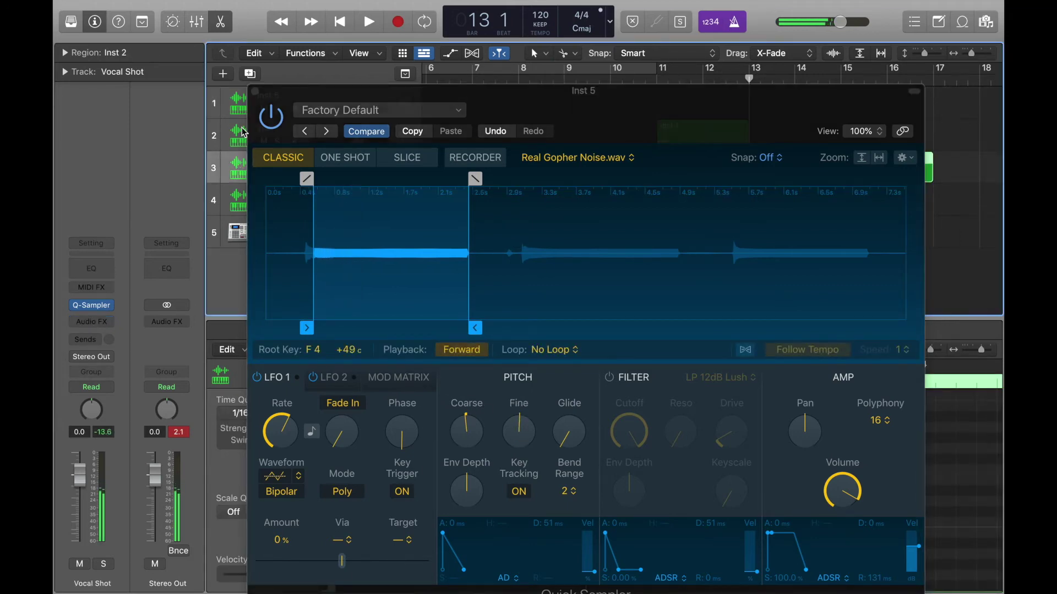
{"action": "left_click", "coordinate": [242, 99]}
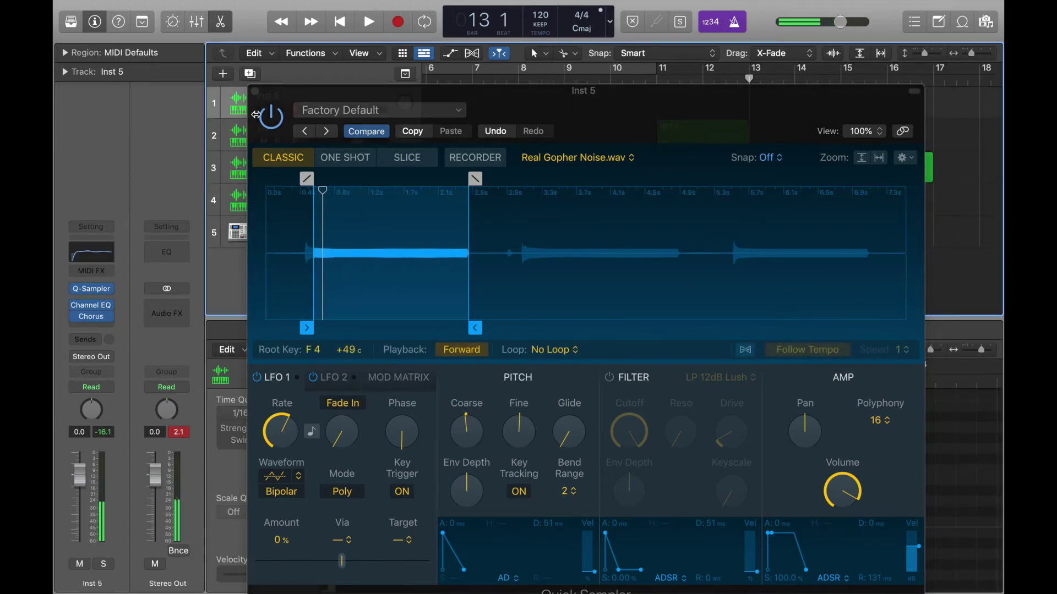
Raise the Inst 5 sample's Fine pitch to about +9 cents, compare it with Vocal Shot, and close the sampler.
{"action": "left_click", "coordinate": [516, 439]}
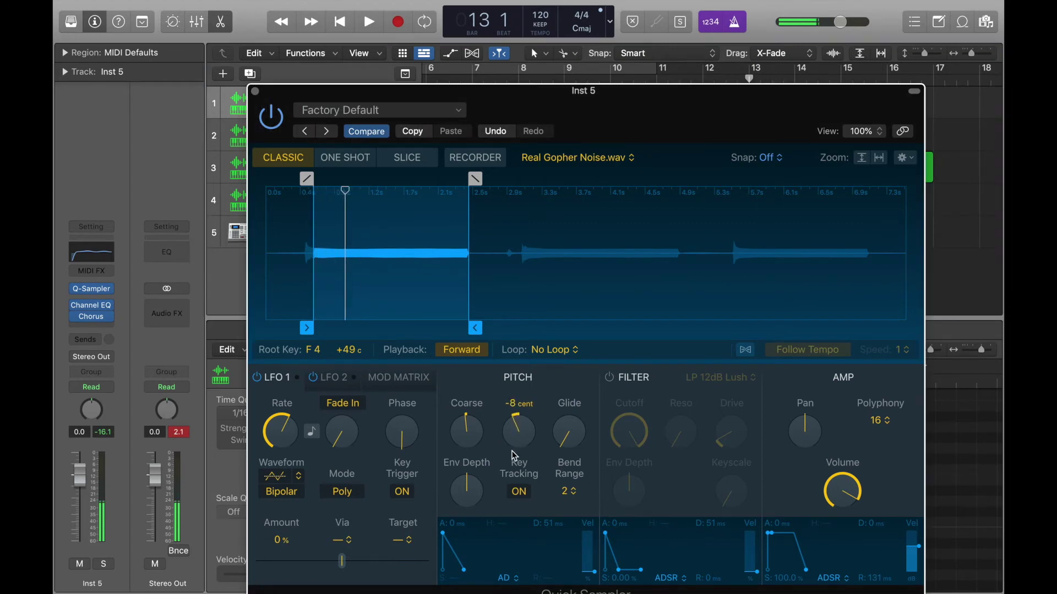
{"action": "left_click_drag", "start_coordinate": [515, 440], "coordinate": [513, 412]}
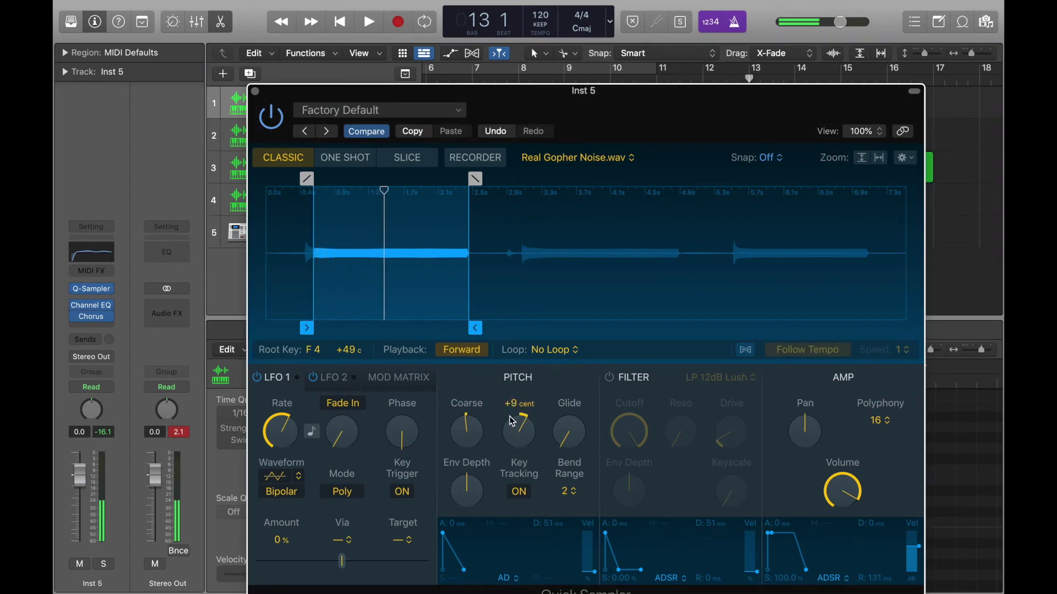
{"action": "left_click", "coordinate": [238, 201]}
{"action": "left_click", "coordinate": [236, 161]}
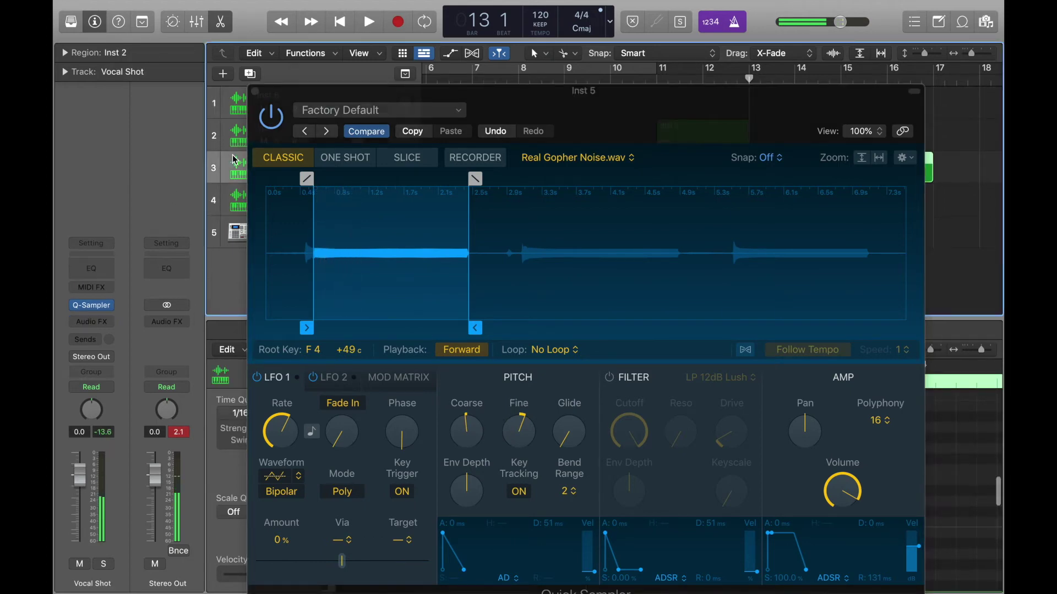
{"action": "left_click", "coordinate": [241, 100]}
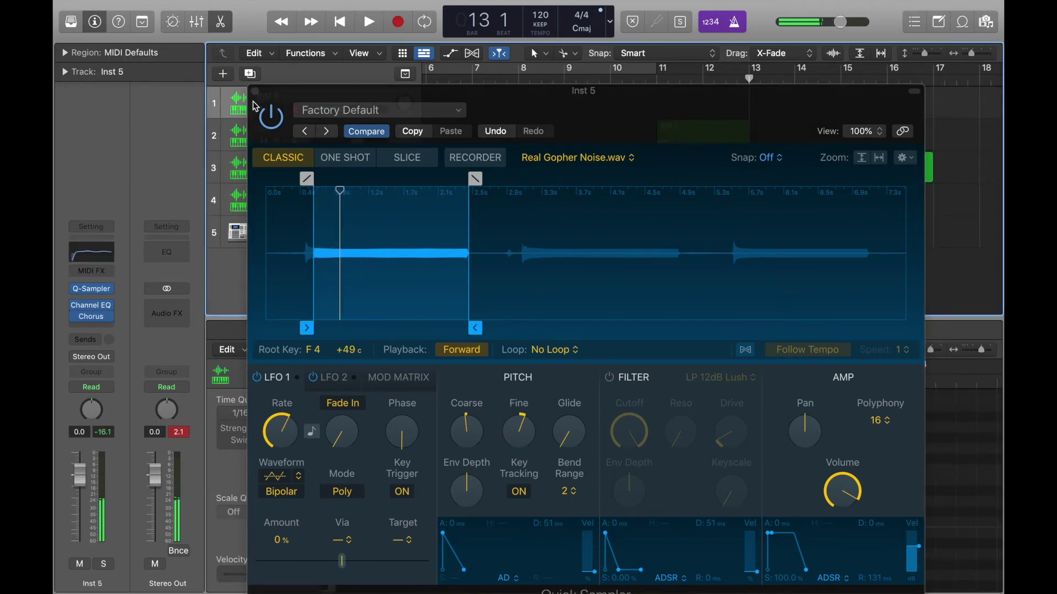
{"action": "left_click", "coordinate": [254, 92]}
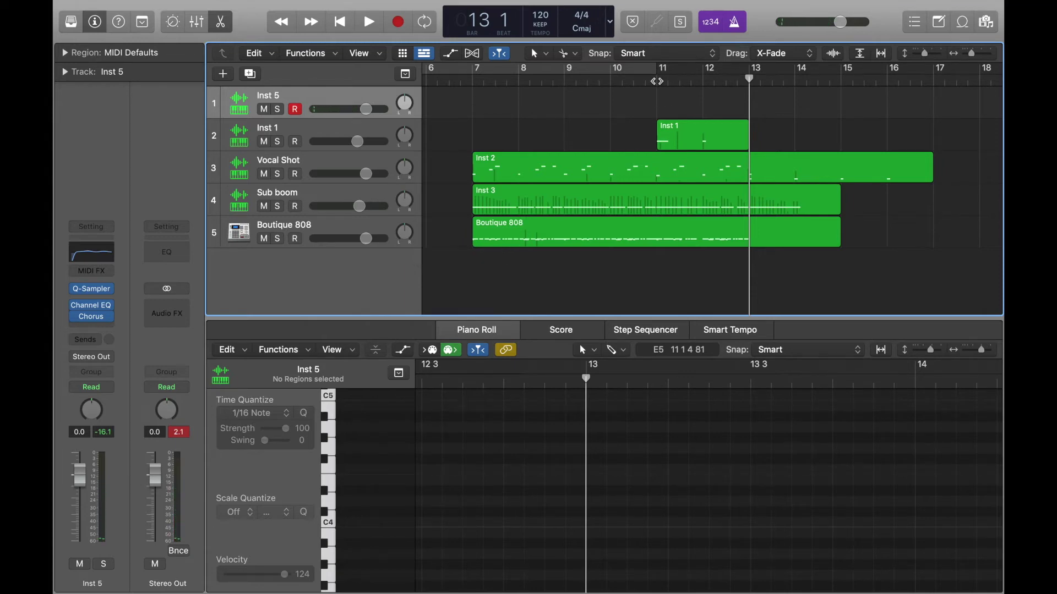
Play the arrangement from bar 13 and again from bar 7 to audition the retuned Inst 5 sound.
{"action": "key", "text": "space"}
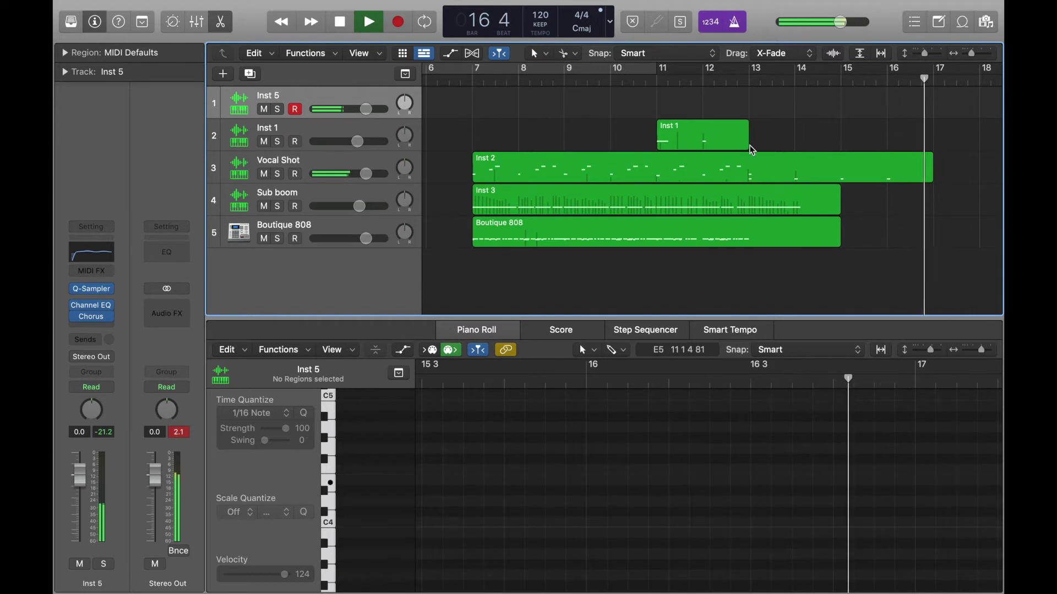
{"action": "key", "text": "space"}
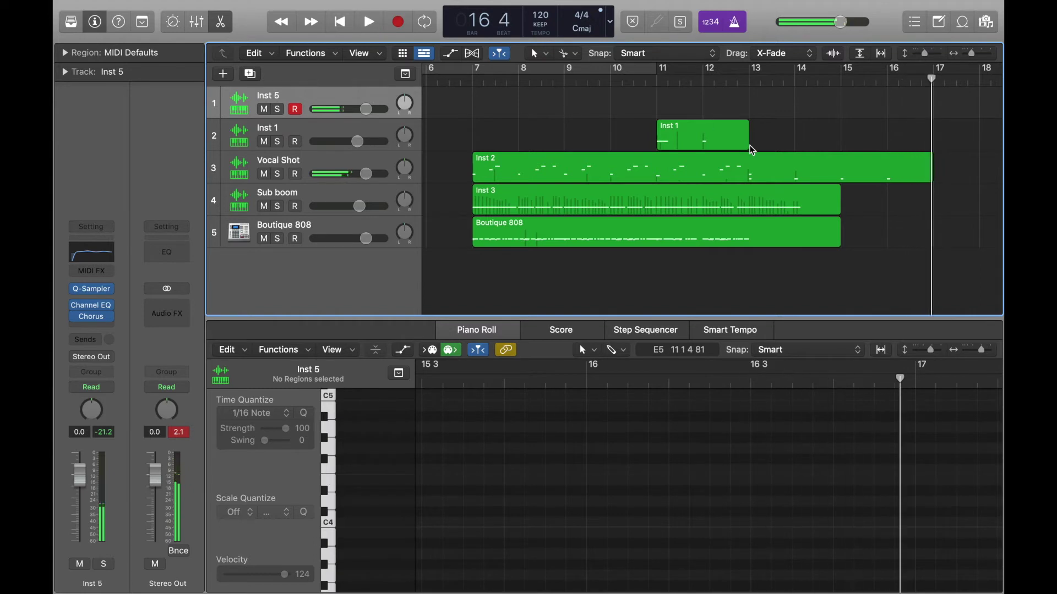
{"action": "double_click", "coordinate": [479, 78]}
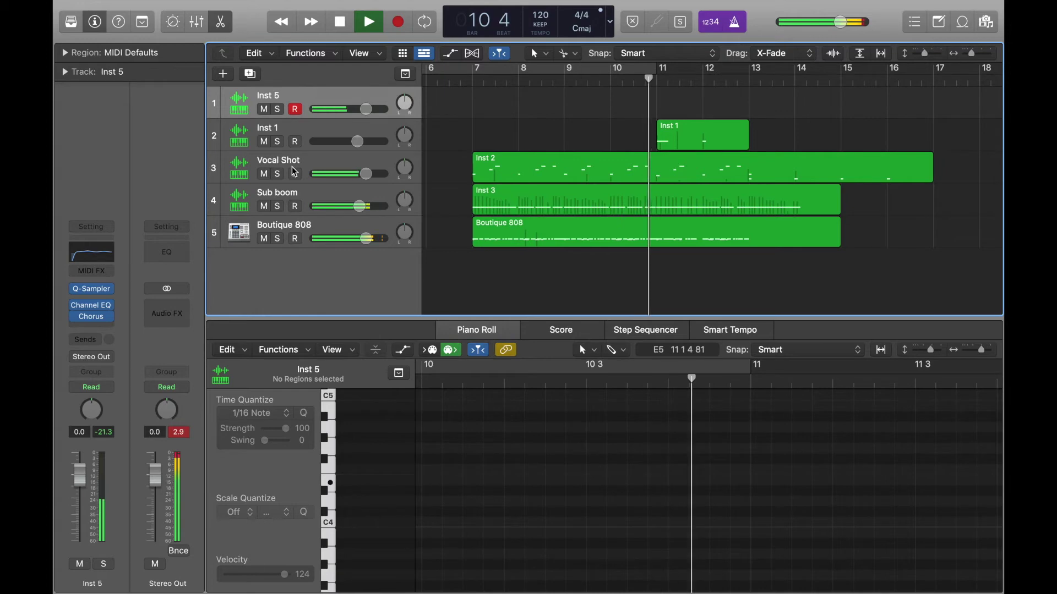
{"action": "key", "text": "space"}
Add a stereo Space Designer reverb after the Chorus on Inst 5 and close its window.
{"action": "left_click", "coordinate": [91, 324]}
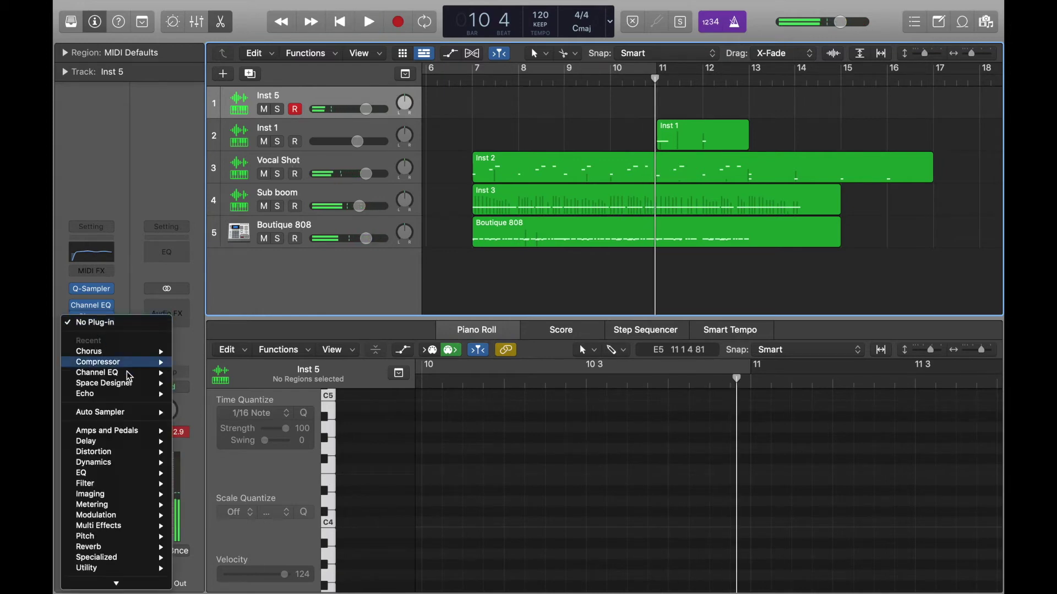
{"action": "mouse_move", "coordinate": [129, 386]}
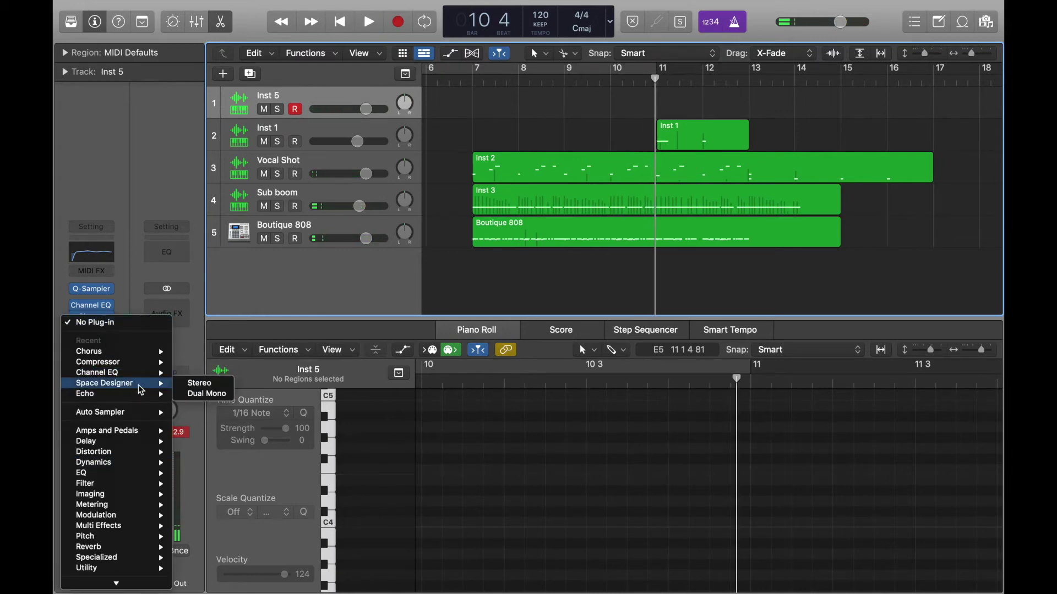
{"action": "left_click", "coordinate": [198, 385]}
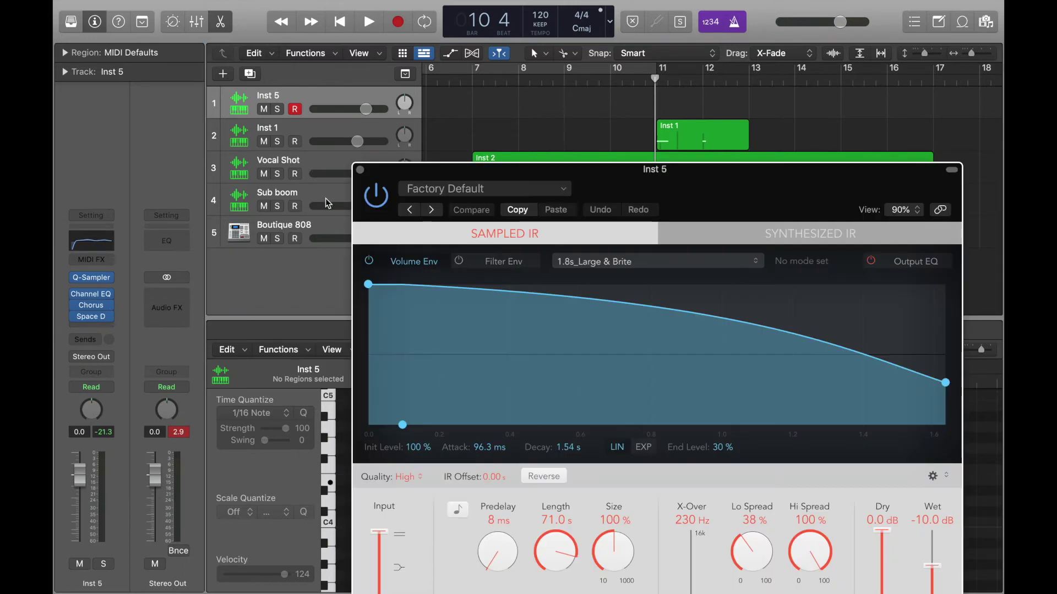
{"action": "left_click", "coordinate": [360, 171]}
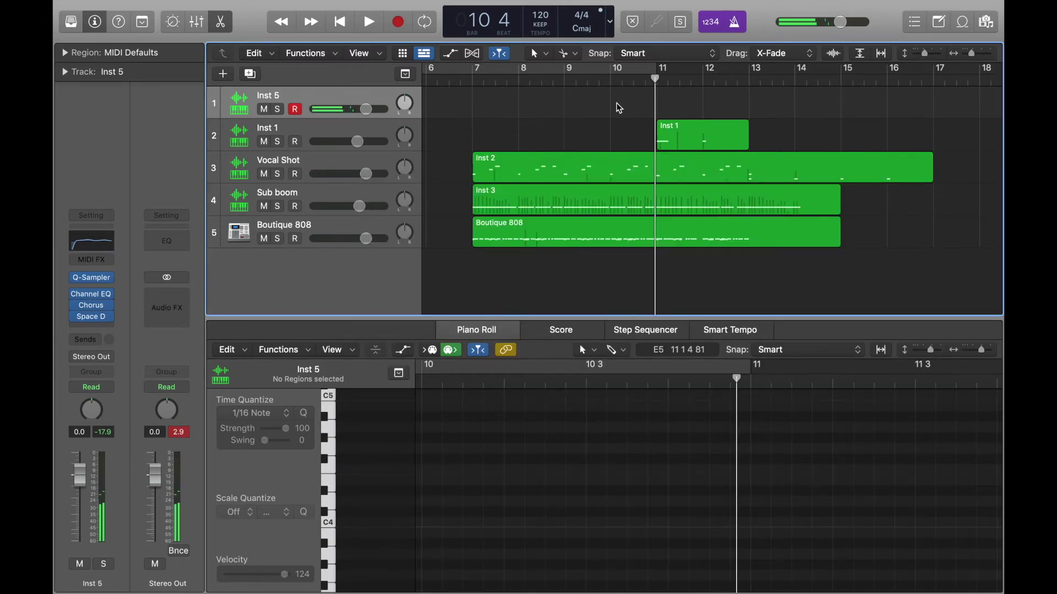
Play the arrangement from bar 8 and restart near bar 11 to audition Inst 5 with its reverb.
{"action": "double_click", "coordinate": [524, 77]}
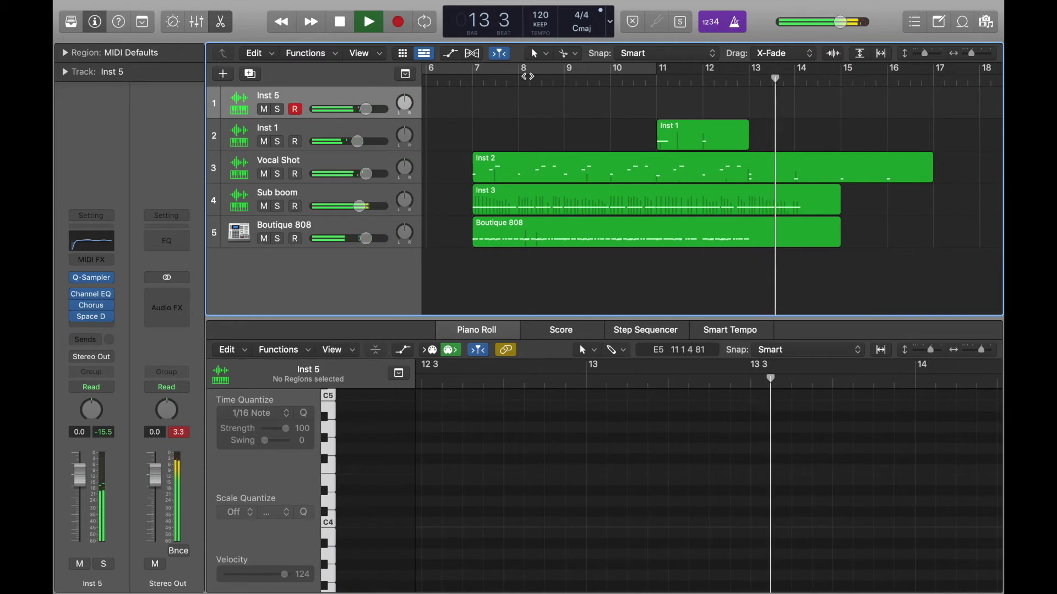
{"action": "left_click", "coordinate": [653, 82]}
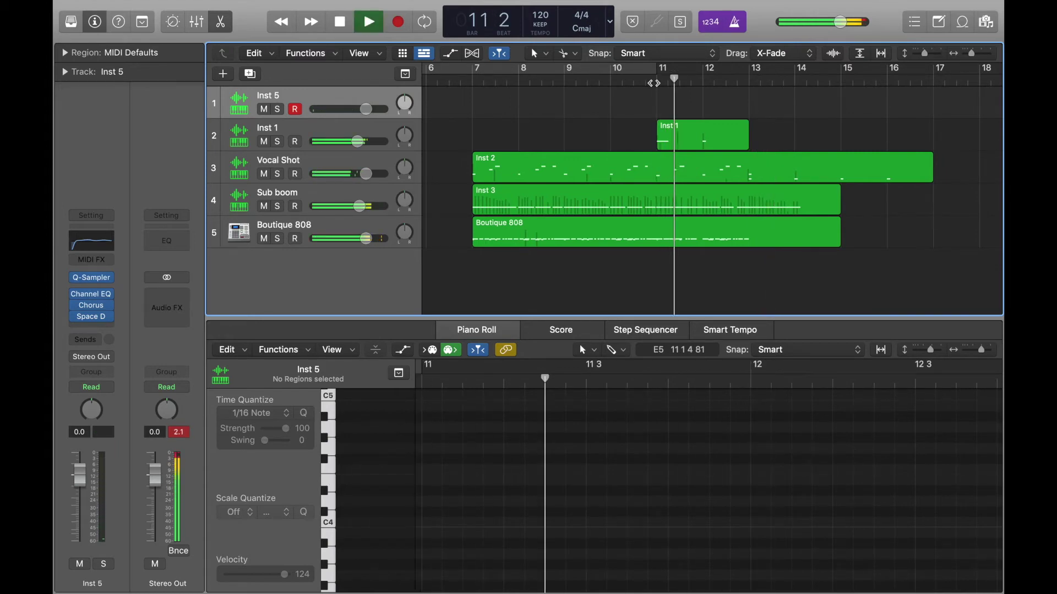
{"action": "left_click", "coordinate": [647, 84]}
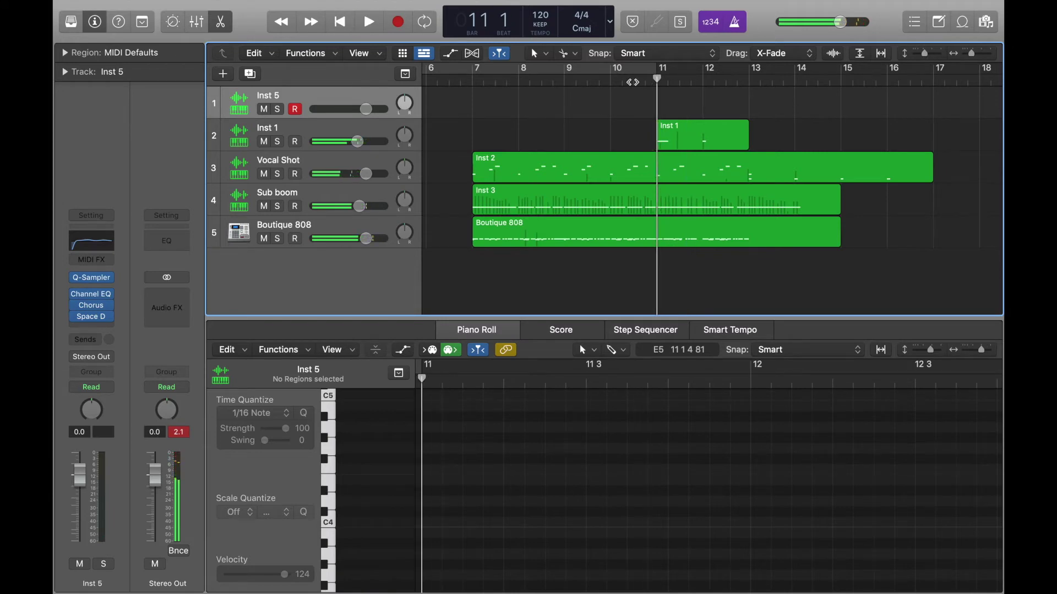
Try to record the Inst 5 part around bar 11, starting playback between bars 9 and 10.
{"action": "double_click", "coordinate": [587, 84]}
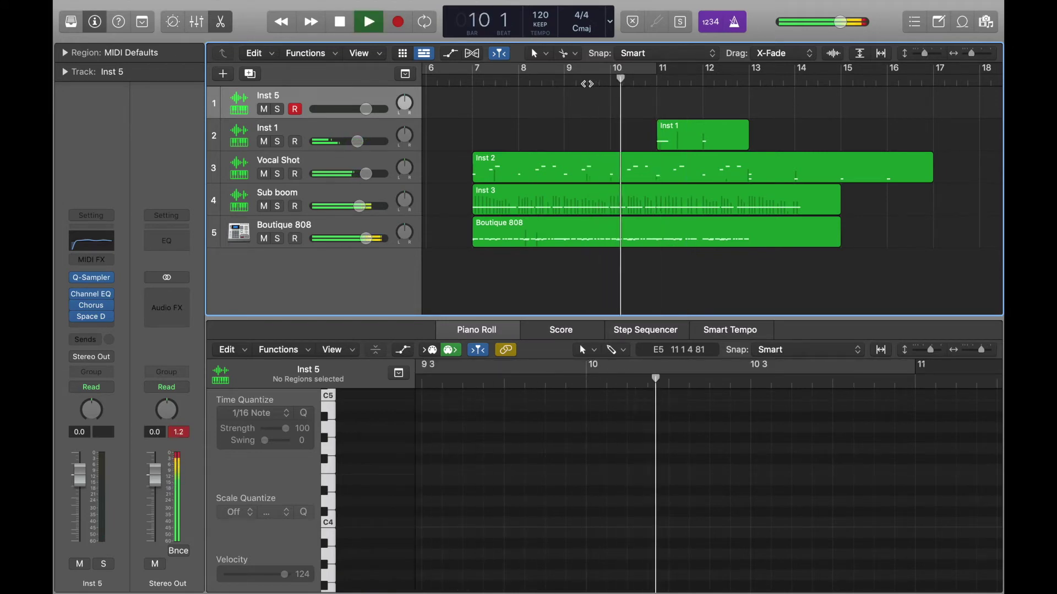
{"action": "key", "text": "r"}
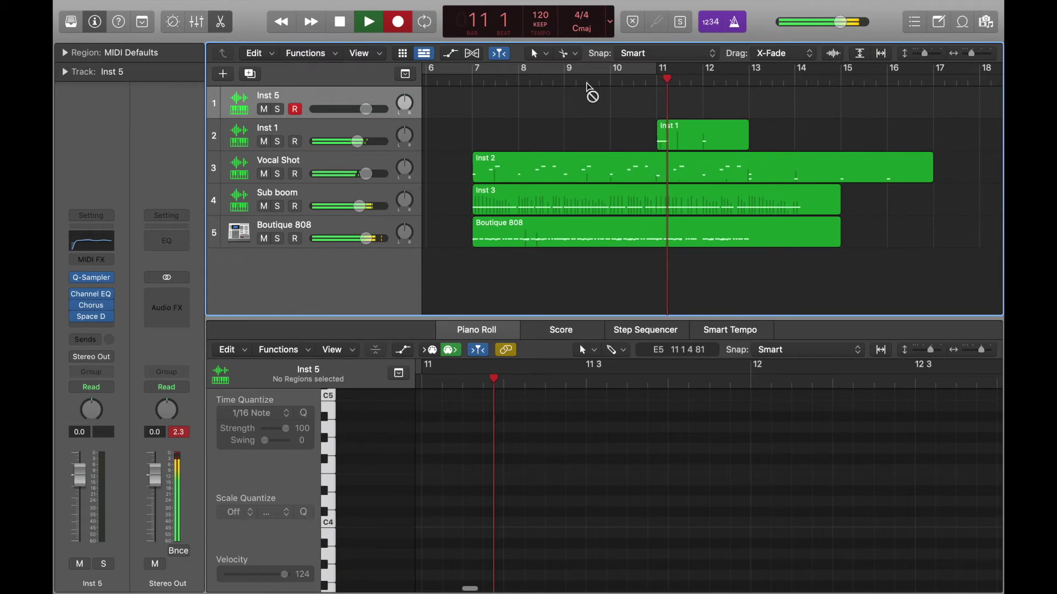
{"action": "key", "text": "space"}
Play the arrangement from bar 7 into bar 13 to rehearse the Inst 5 part, and stop playback.
{"action": "left_click", "coordinate": [553, 80]}
{"action": "double_click", "coordinate": [471, 80]}
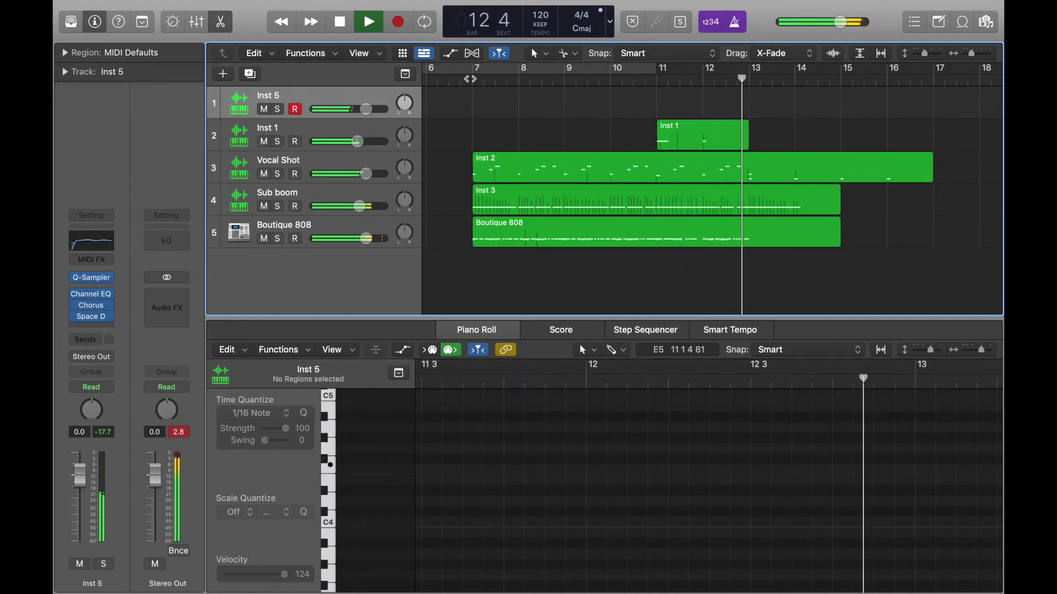
{"action": "key", "text": "space"}
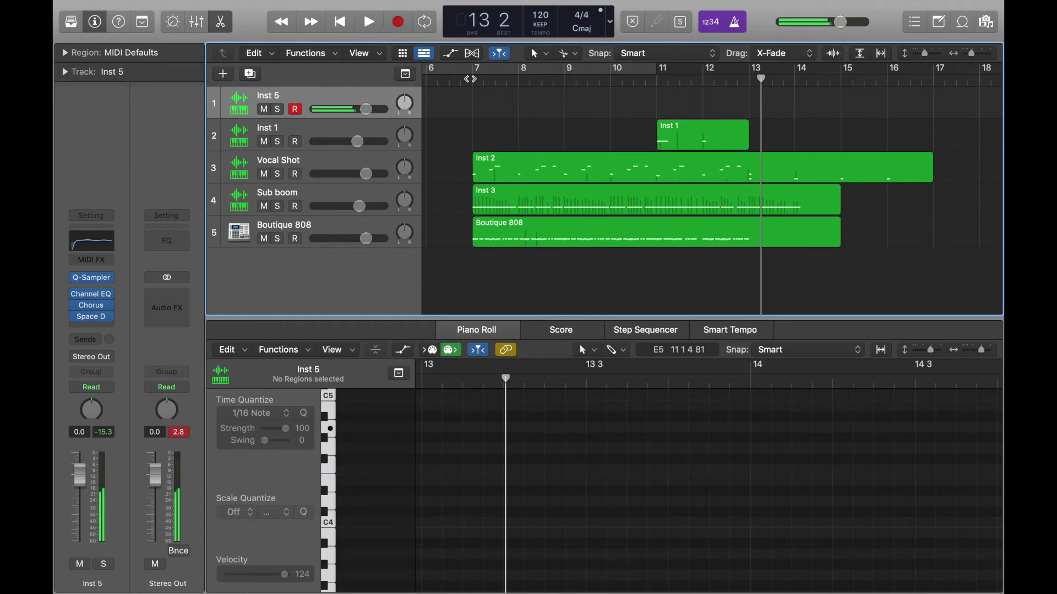
Play the arrangement from bar 9 and again from bar 11 to rehearse the Inst 5 part.
{"action": "double_click", "coordinate": [591, 79]}
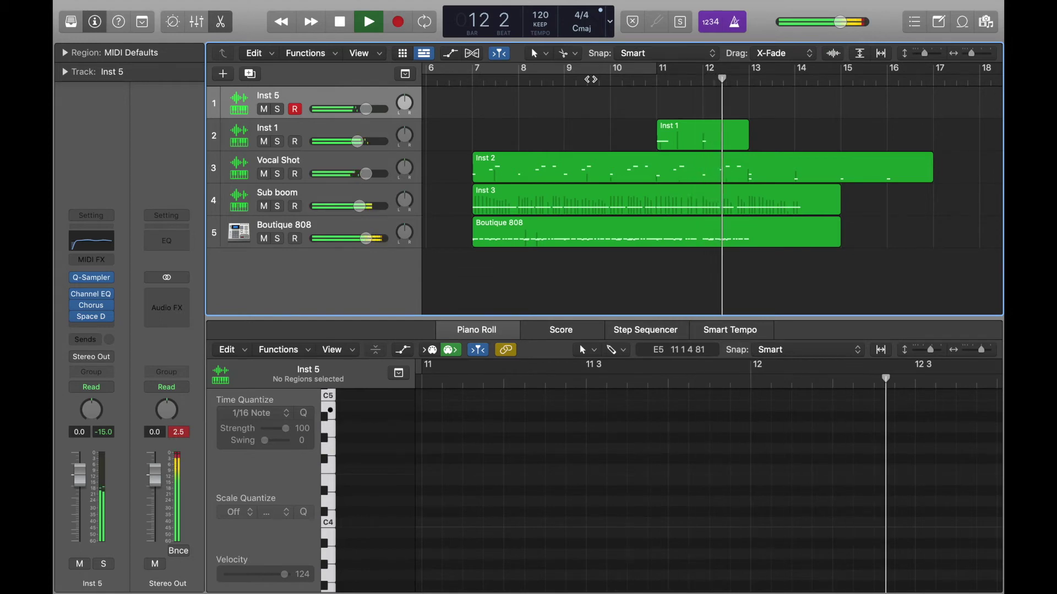
{"action": "key", "text": "space"}
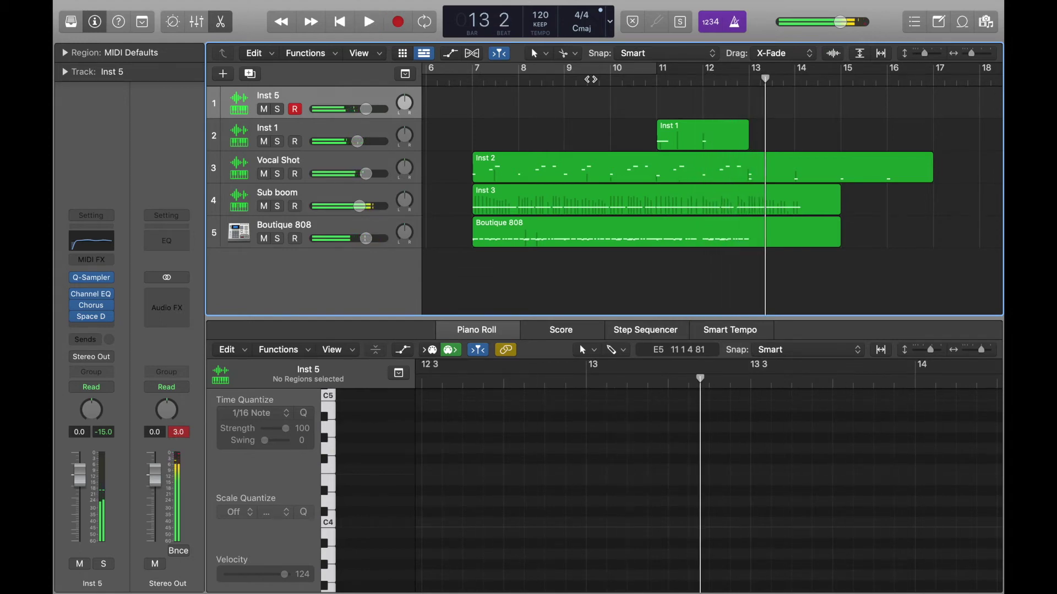
{"action": "left_click", "coordinate": [652, 79]}
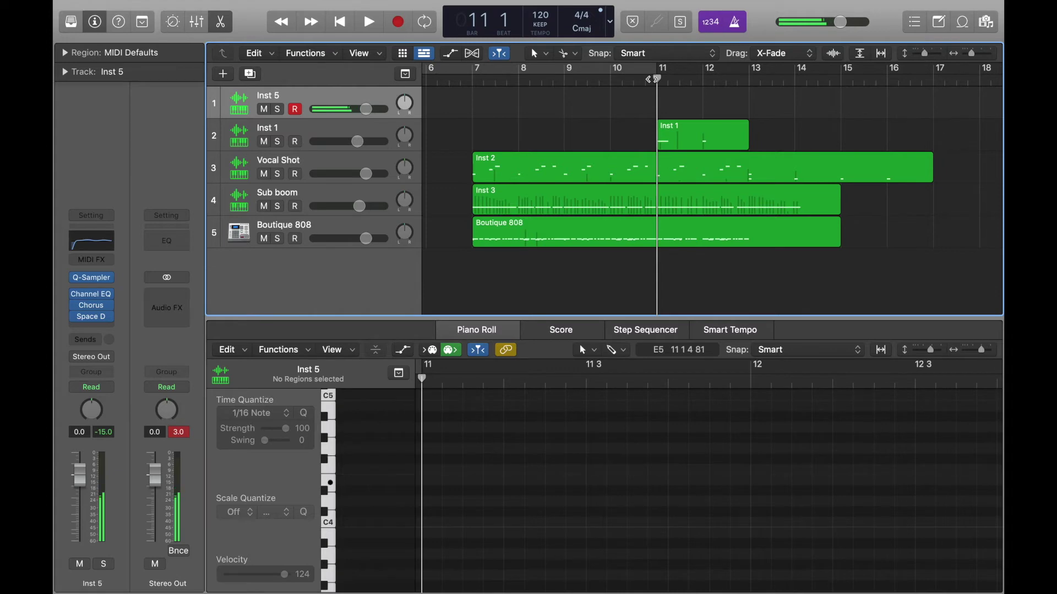
{"action": "key", "text": "space"}
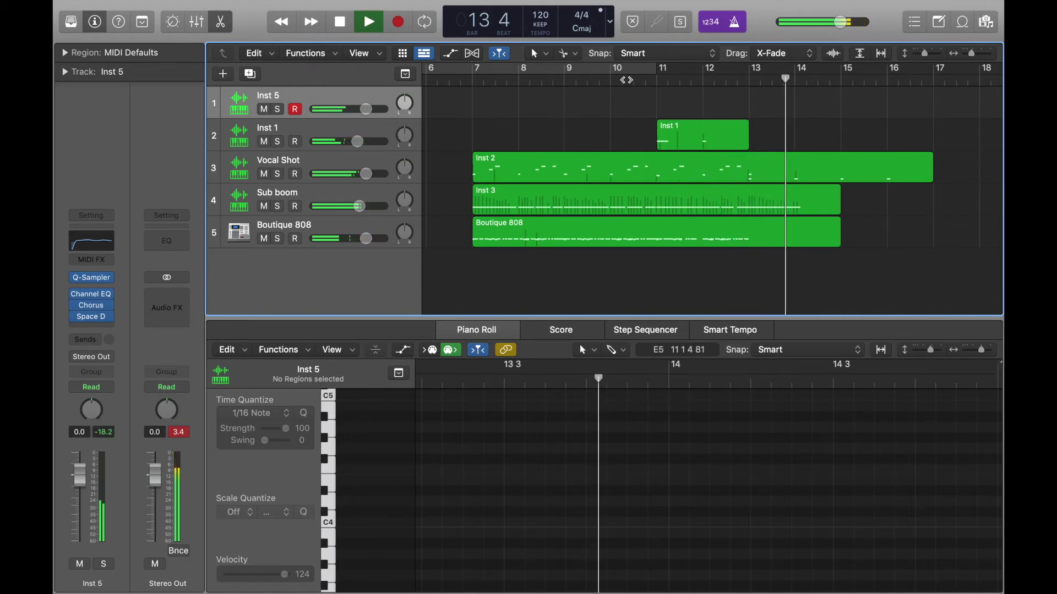
{"action": "key", "text": "space"}
Record the Inst 5 part from bar 10 and stop recording in bar 18.
{"action": "key", "text": "space"}
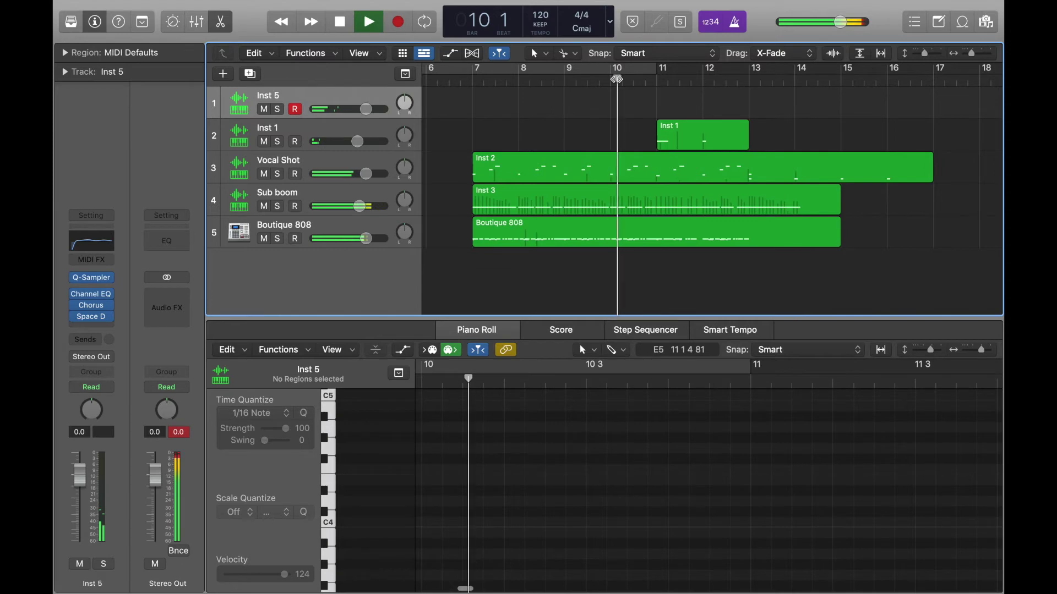
{"action": "key", "text": "space"}
{"action": "key", "text": "space"}
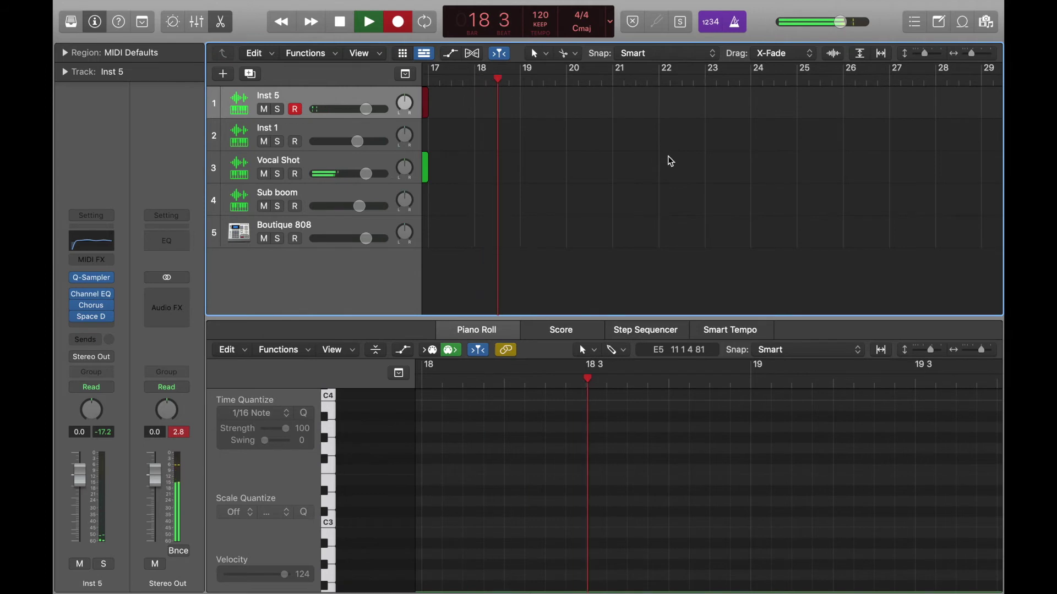
{"action": "key", "text": "space"}
Open the recorded Inst 5 region in the Piano Roll and quantize its eight melody notes to 1/16 Note.
{"action": "scroll", "coordinate": [668, 156], "scroll_direction": "left", "scroll_amount": 10}
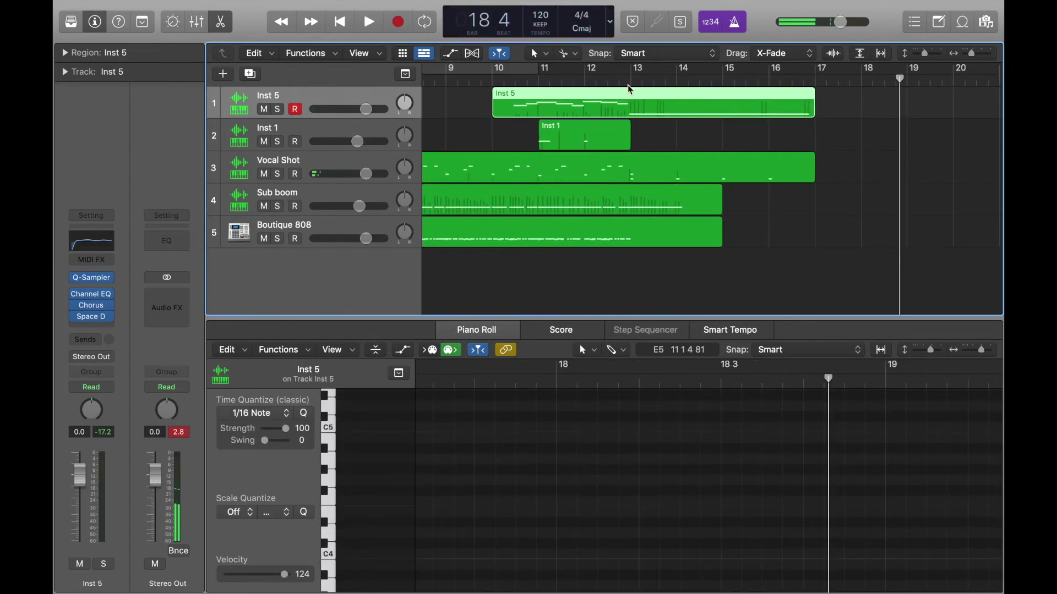
{"action": "double_click", "coordinate": [653, 110]}
{"action": "double_click", "coordinate": [653, 110]}
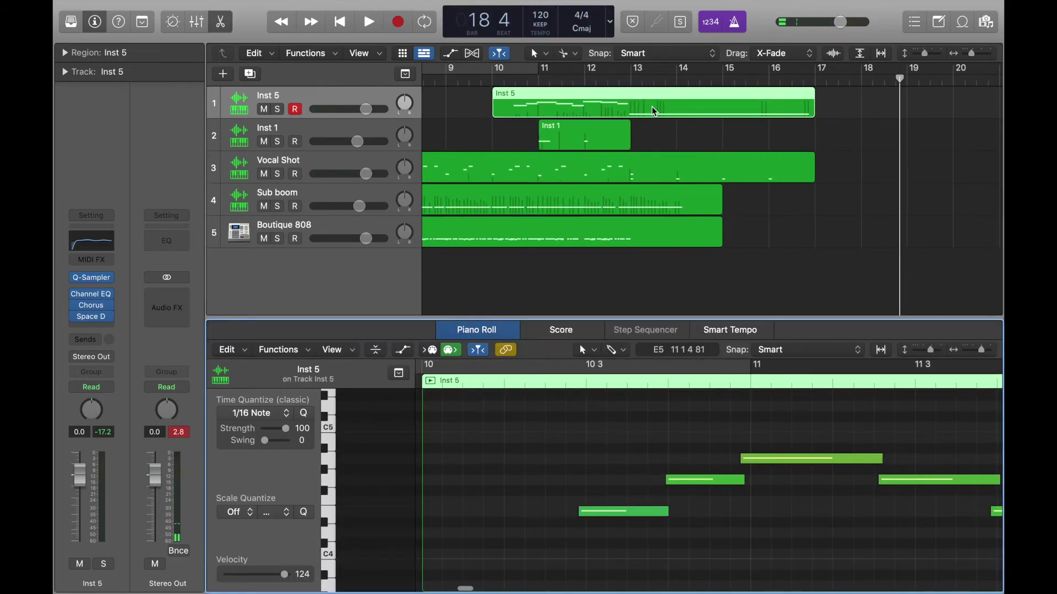
{"action": "scroll", "coordinate": [619, 456], "scroll_direction": "down", "scroll_amount": 5}
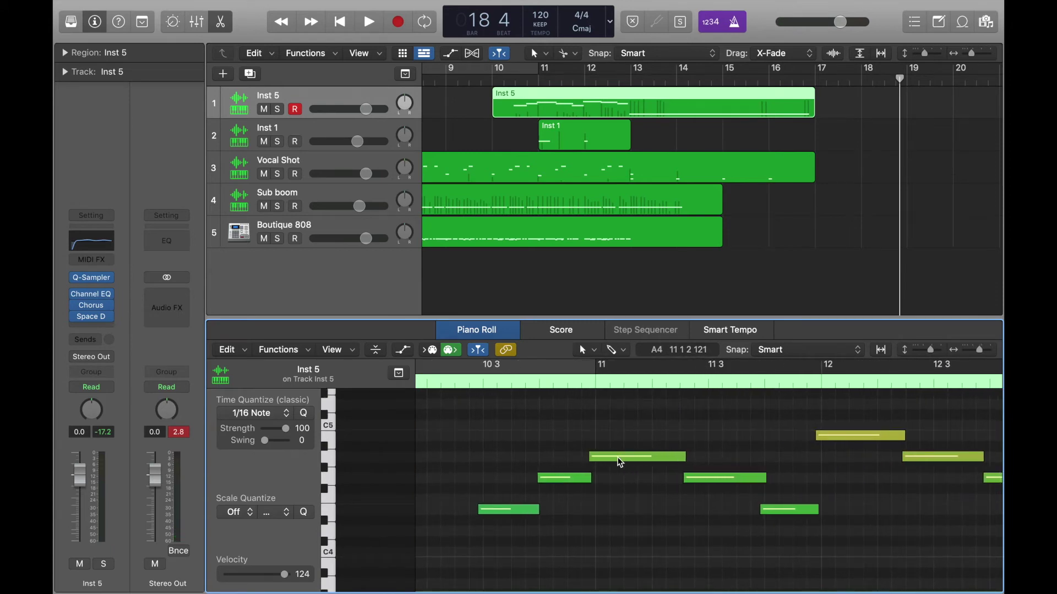
{"action": "scroll", "coordinate": [621, 462], "scroll_direction": "down", "scroll_amount": 5}
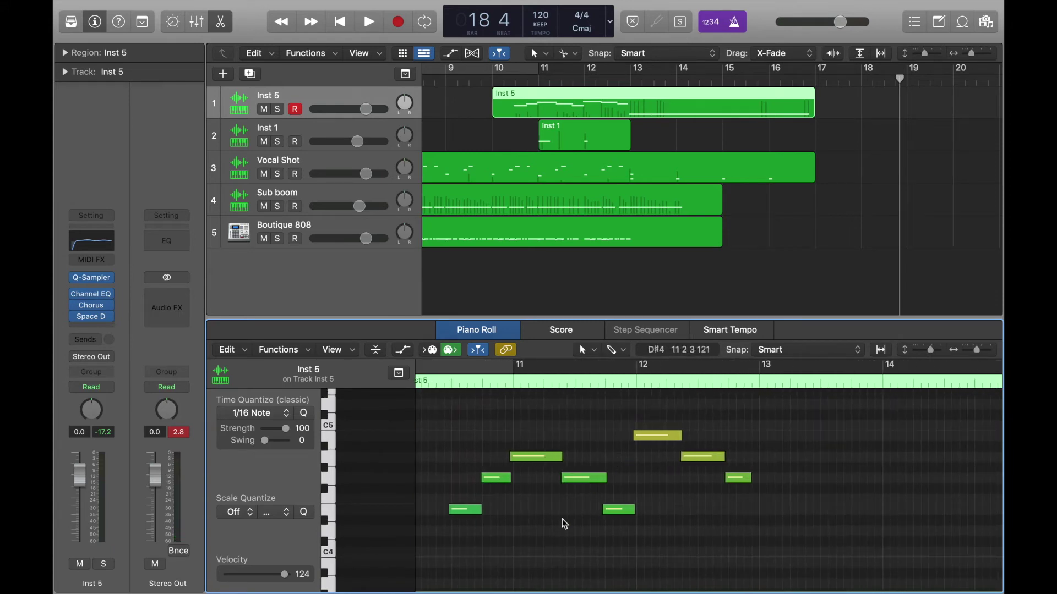
{"action": "left_click_drag", "start_coordinate": [455, 554], "coordinate": [765, 428]}
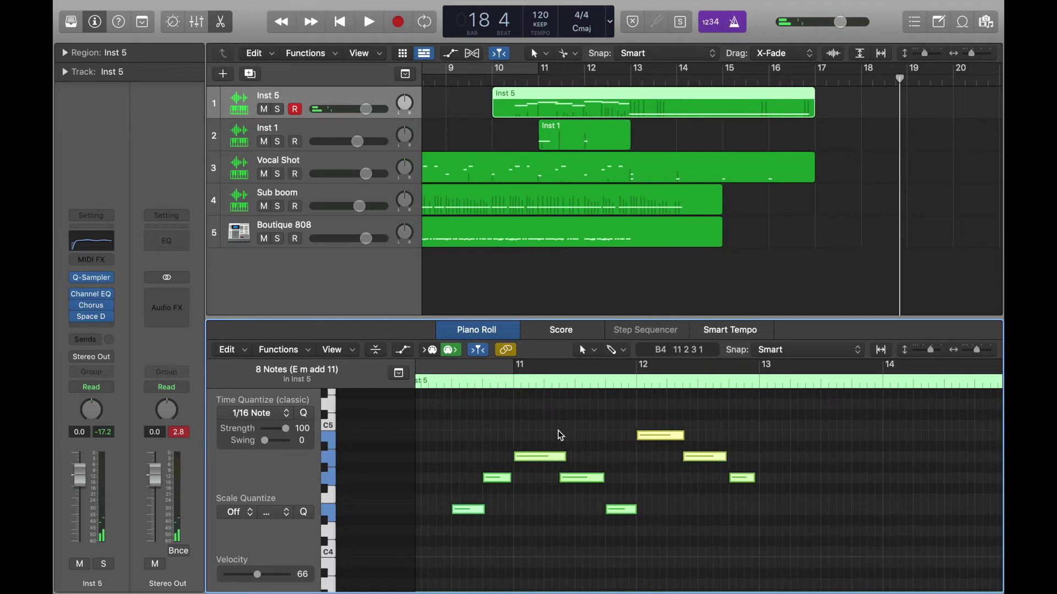
Play the arrangement from bar 11 to check the quantized Inst 5 melody.
{"action": "left_click", "coordinate": [513, 386]}
{"action": "key", "text": "space"}
{"action": "scroll", "coordinate": [511, 382], "scroll_direction": "up", "scroll_amount": 3}
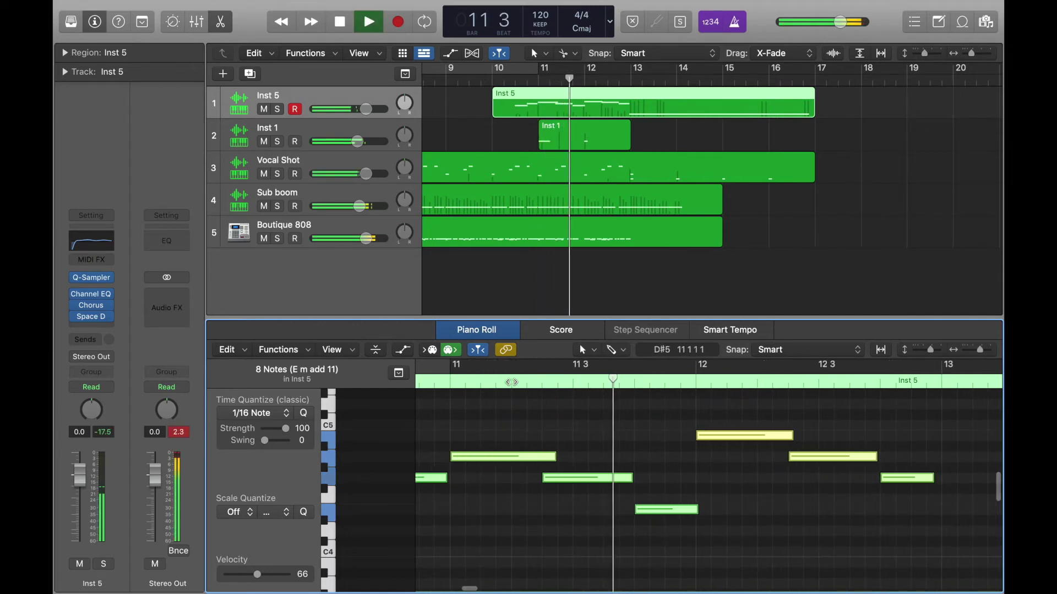
{"action": "scroll", "coordinate": [511, 382], "scroll_direction": "down", "scroll_amount": 4}
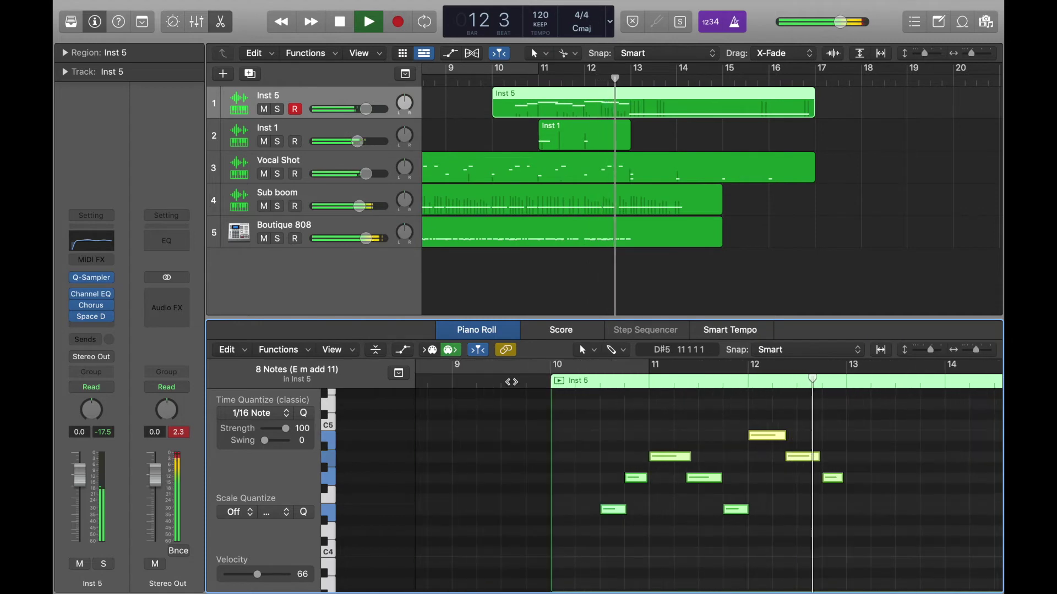
Quantize the long low Inst 5 note at bar 13 to 1/16 Note.
{"action": "scroll", "coordinate": [733, 446], "scroll_direction": "down", "scroll_amount": 5}
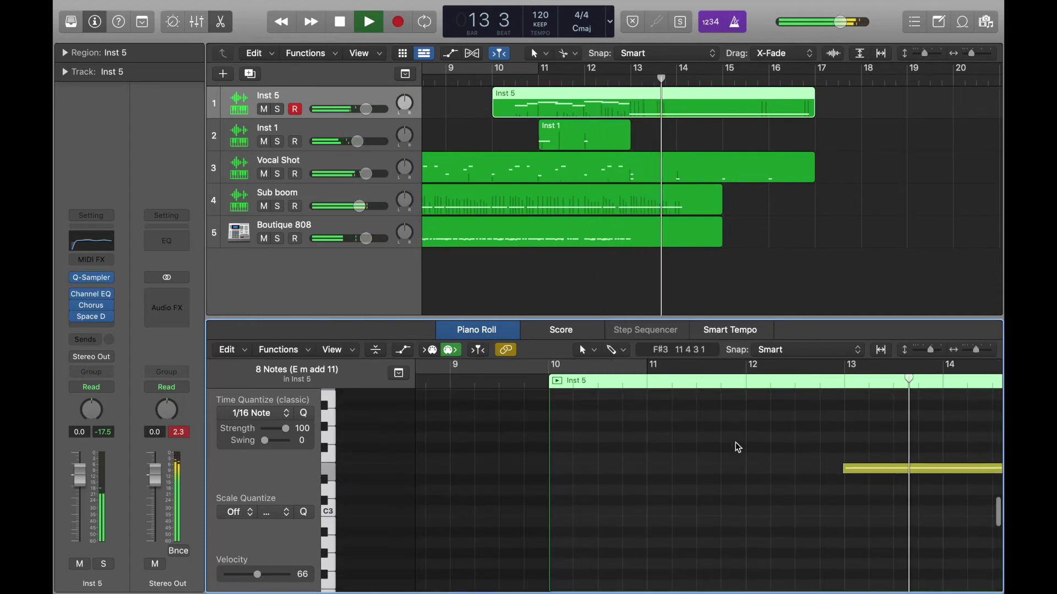
{"action": "left_click", "coordinate": [754, 470]}
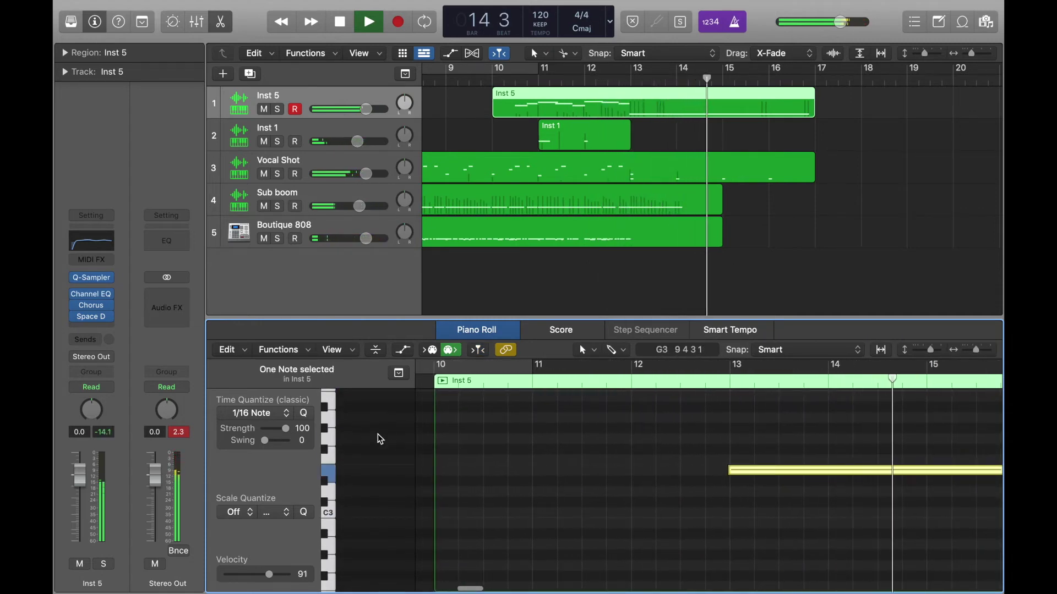
{"action": "left_click", "coordinate": [305, 413]}
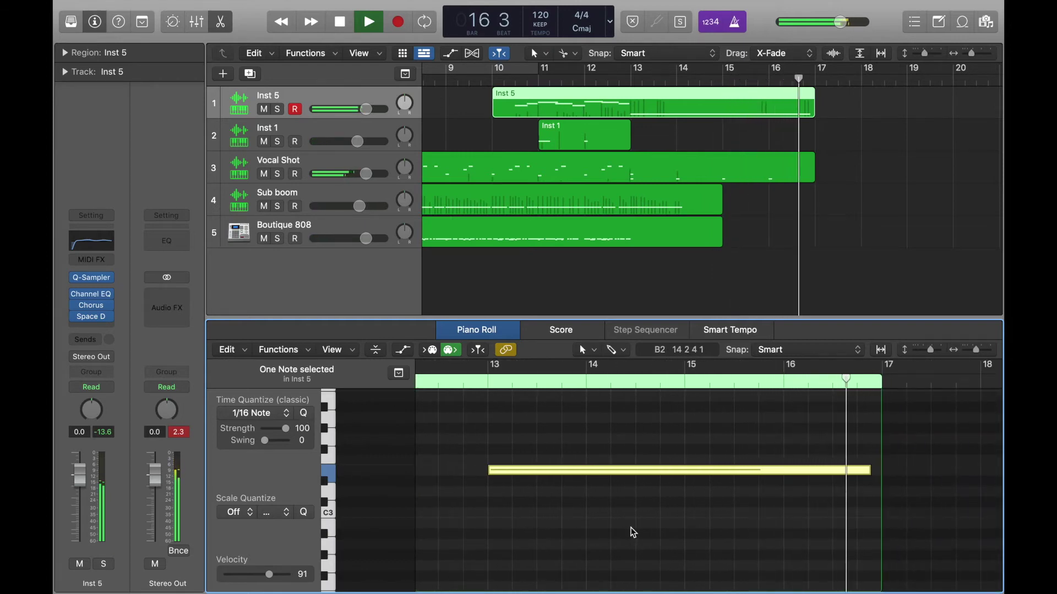
Lower the Inst 5 volume to -4.4 dB and close the Piano Roll.
{"action": "scroll", "coordinate": [726, 197], "scroll_direction": "left", "scroll_amount": 5}
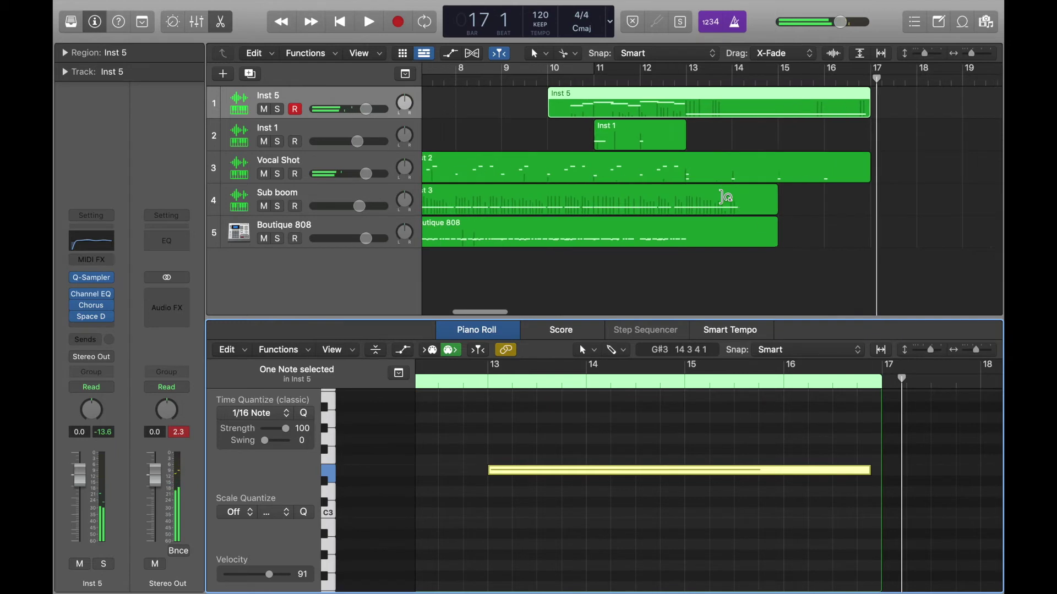
{"action": "key", "text": "x"}
{"action": "key", "text": "x"}
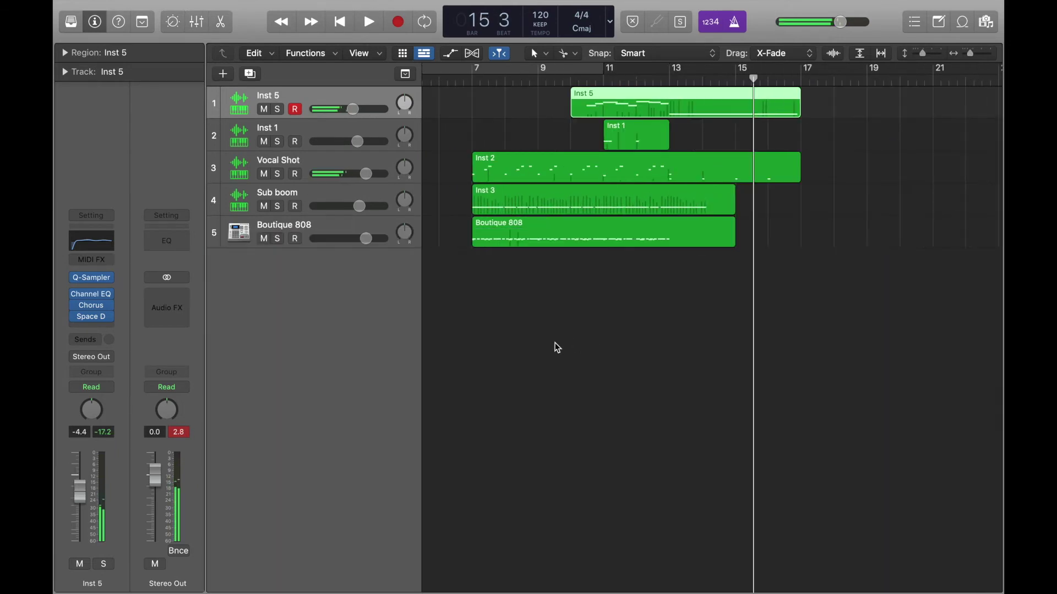
Move all five regions so the earliest start around bar 15, and copy all of them except the Inst 5 region.
{"action": "left_click_drag", "start_coordinate": [498, 329], "coordinate": [633, 104]}
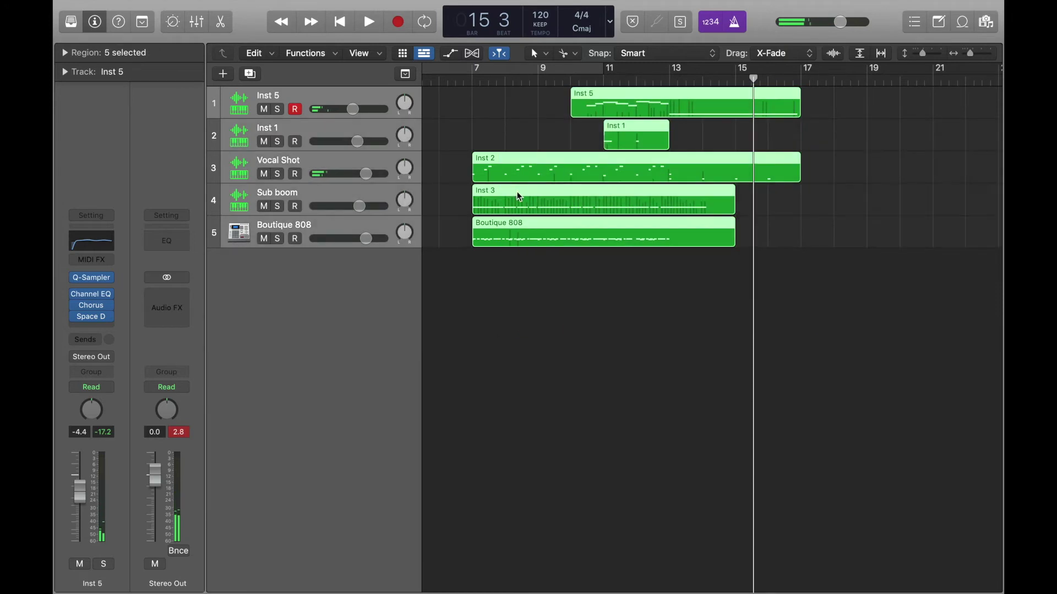
{"action": "left_click_drag", "start_coordinate": [516, 200], "coordinate": [790, 206]}
{"action": "left_click_drag", "start_coordinate": [818, 284], "coordinate": [911, 139]}
{"action": "scroll", "coordinate": [890, 156], "scroll_direction": "left", "scroll_amount": 5}
{"action": "left_click", "coordinate": [551, 114]}
{"action": "key", "text": "Return"}
{"action": "key", "text": "space"}
{"action": "key", "text": "space"}
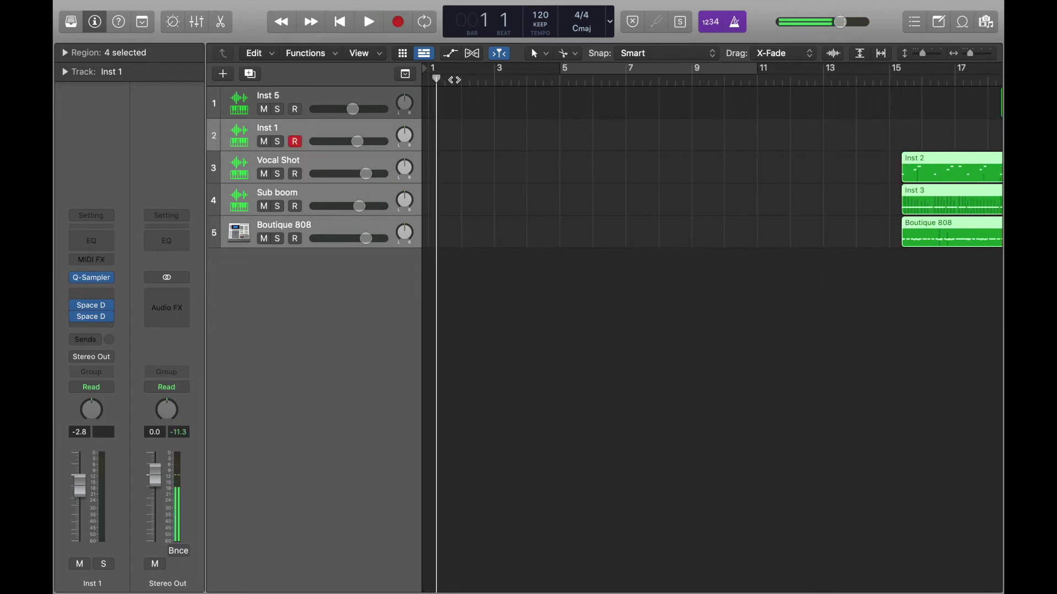
Paste the copied regions at bar 1 and move the five original regions back so the earliest start at bar 7.
{"action": "key", "text": "super+v"}
{"action": "key", "text": "super+Left"}
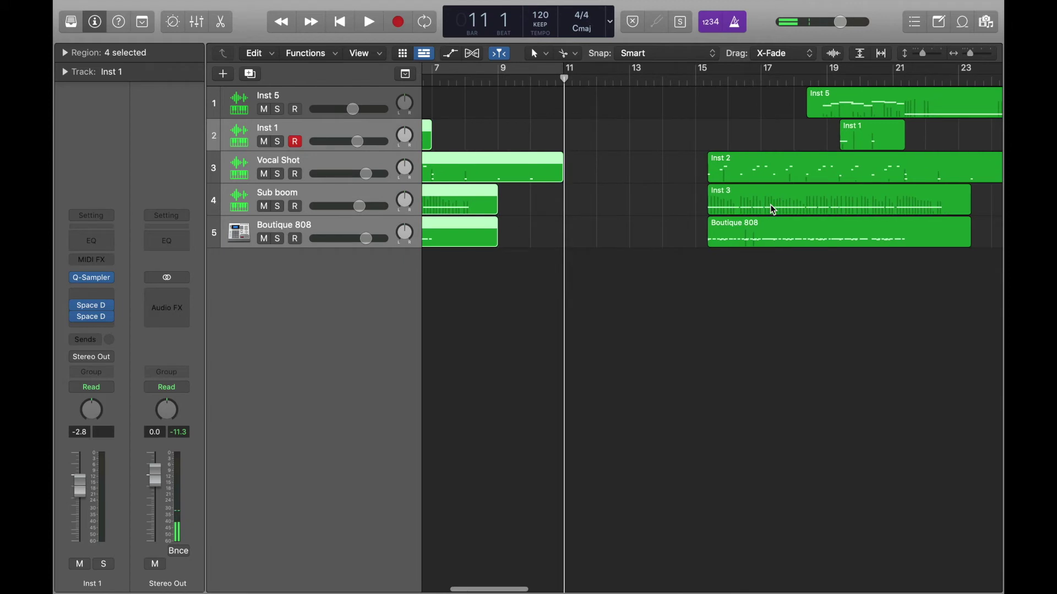
{"action": "key", "text": "comma"}
Play the extended arrangement from bar 1 into bar 3, stop, and return to the start.
{"action": "key", "text": "Return"}
{"action": "key", "text": "space"}
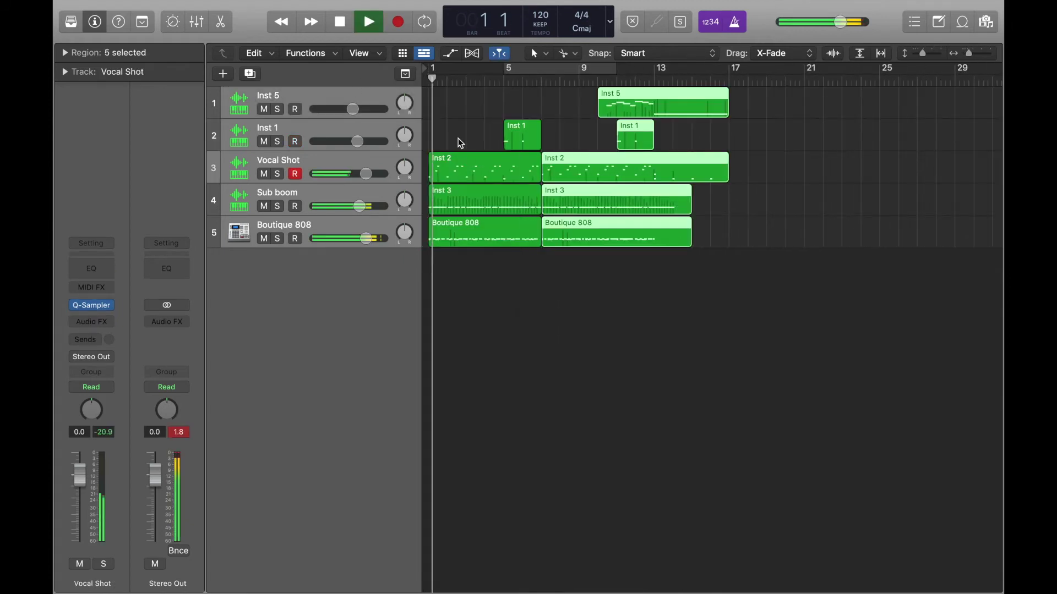
{"action": "left_click", "coordinate": [530, 295]}
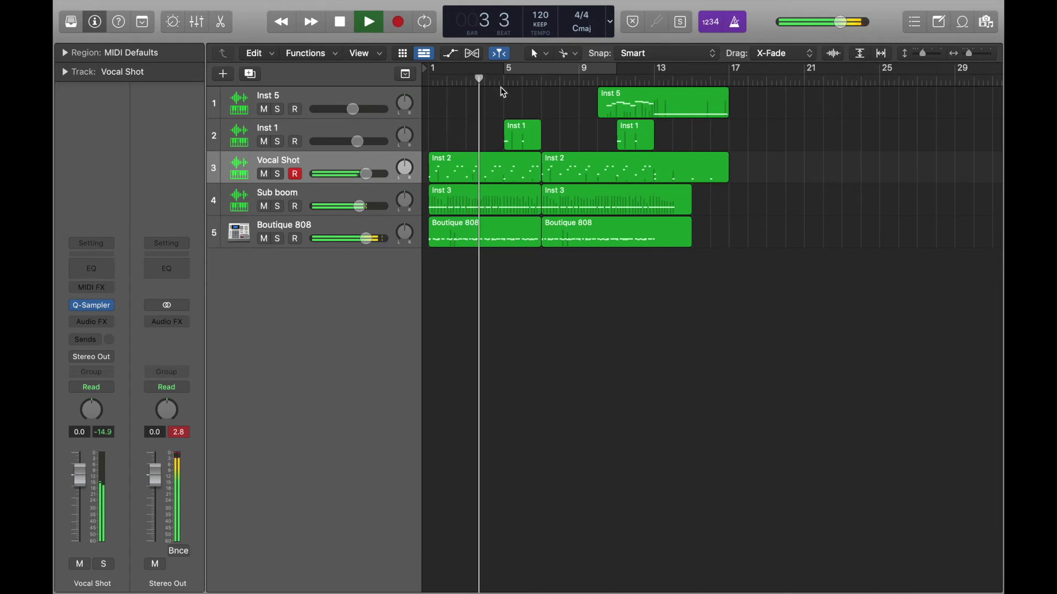
{"action": "key", "text": "space"}
{"action": "key", "text": "Return"}
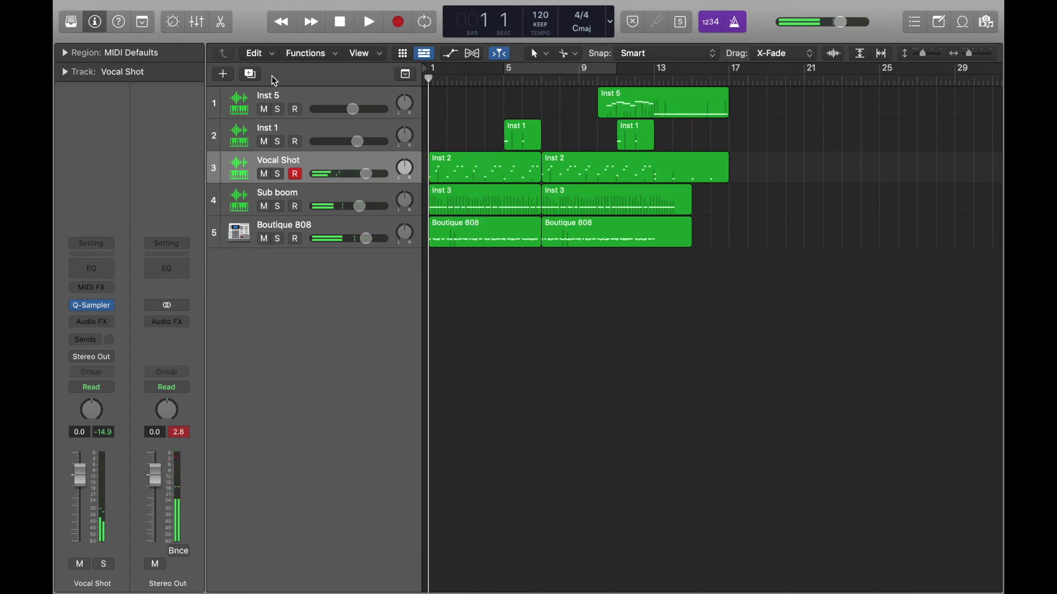
Create one Quick Sampler software instrument track below Inst 5 and load Row The Boat.wav into it.
{"action": "left_click", "coordinate": [309, 98]}
{"action": "left_click", "coordinate": [246, 77]}
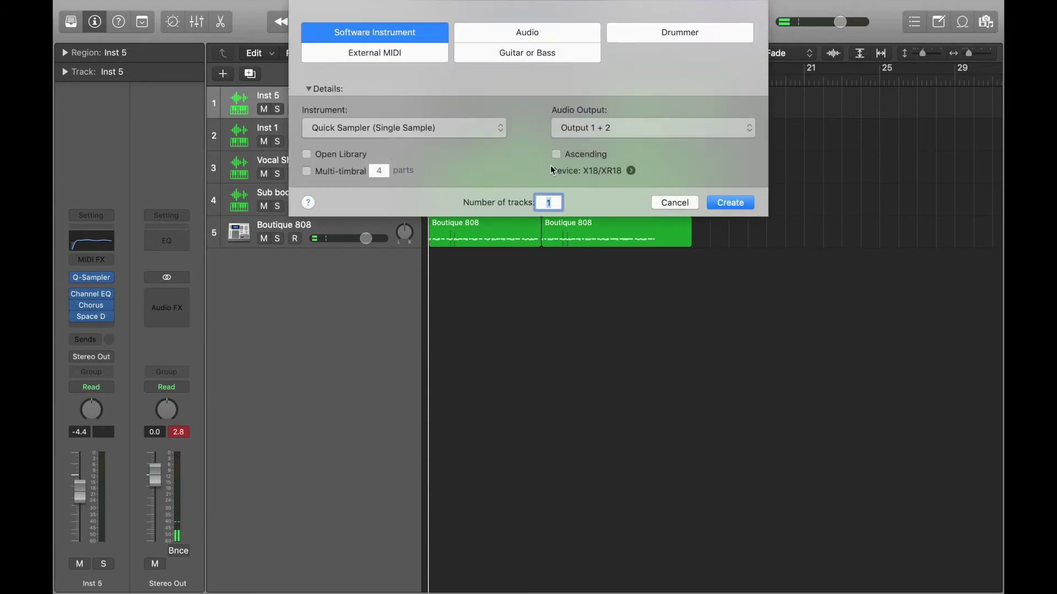
{"action": "left_click", "coordinate": [730, 203]}
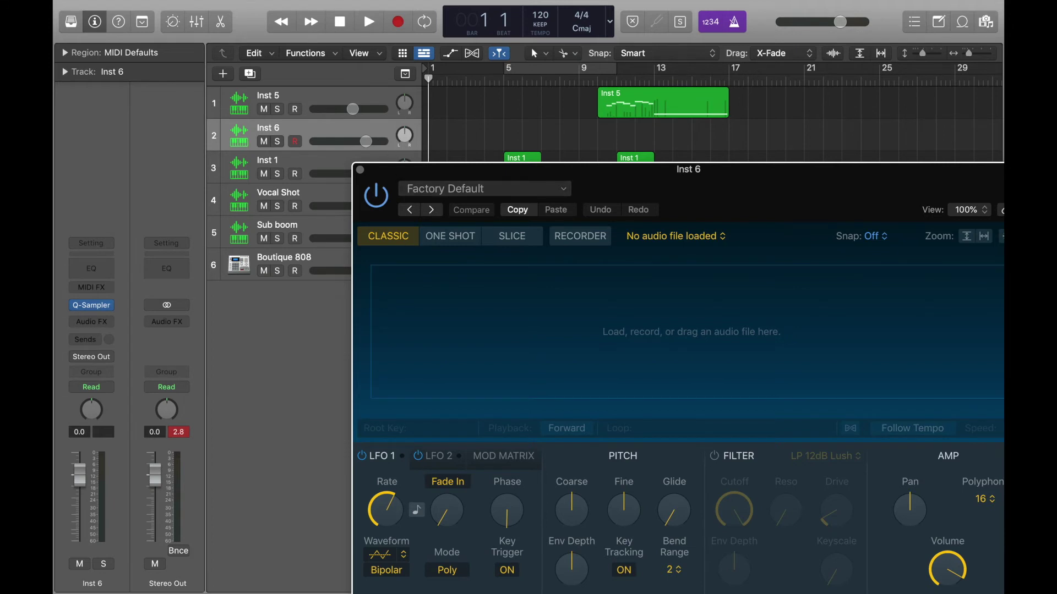
{"action": "left_click_drag", "start_coordinate": [521, 158], "coordinate": [509, 346]}
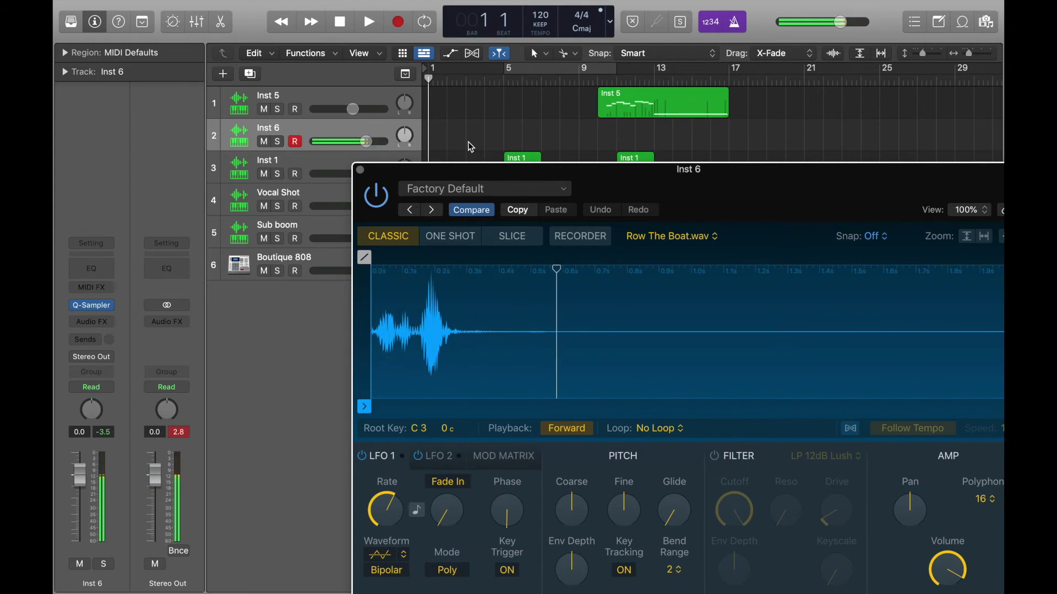
Bring the whole Inst 6 Quick Sampler into view, set its pitch envelope decay to 120 ms, and close it.
{"action": "key", "text": "v"}
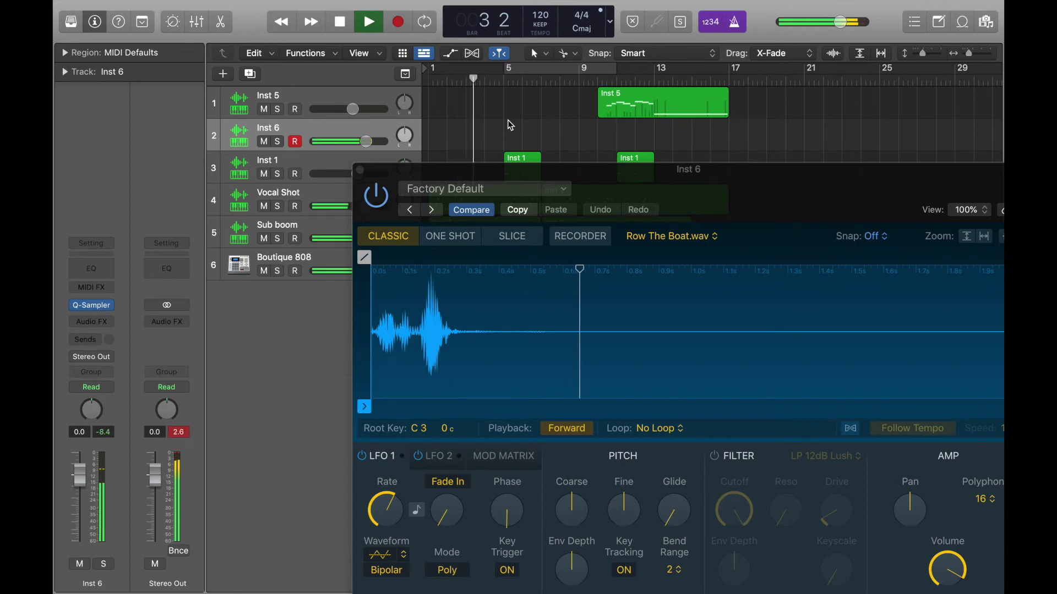
{"action": "left_click_drag", "start_coordinate": [489, 172], "coordinate": [455, 173]}
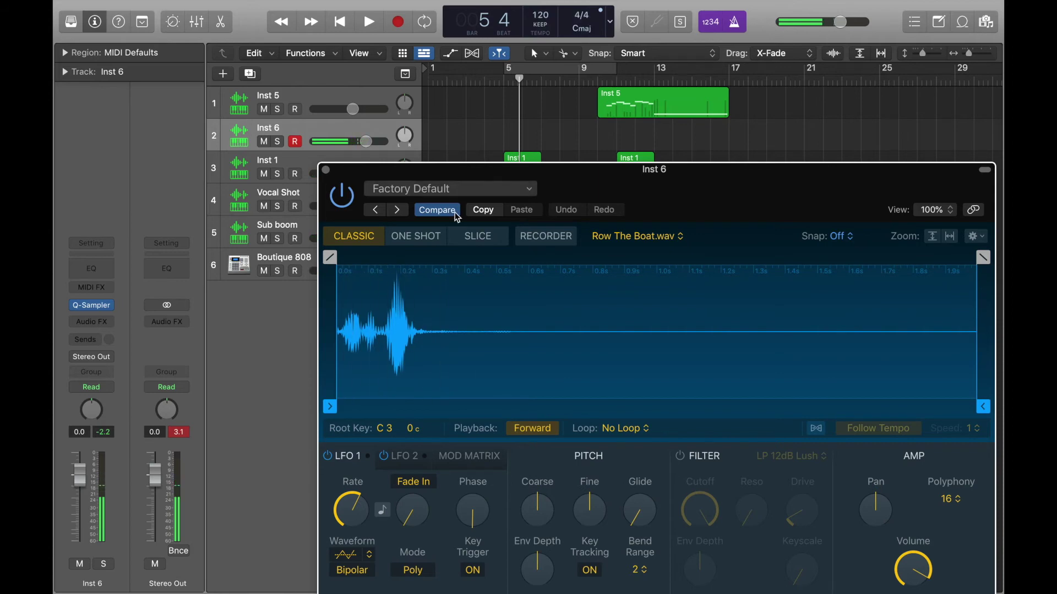
{"action": "left_click_drag", "start_coordinate": [609, 181], "coordinate": [559, 68]}
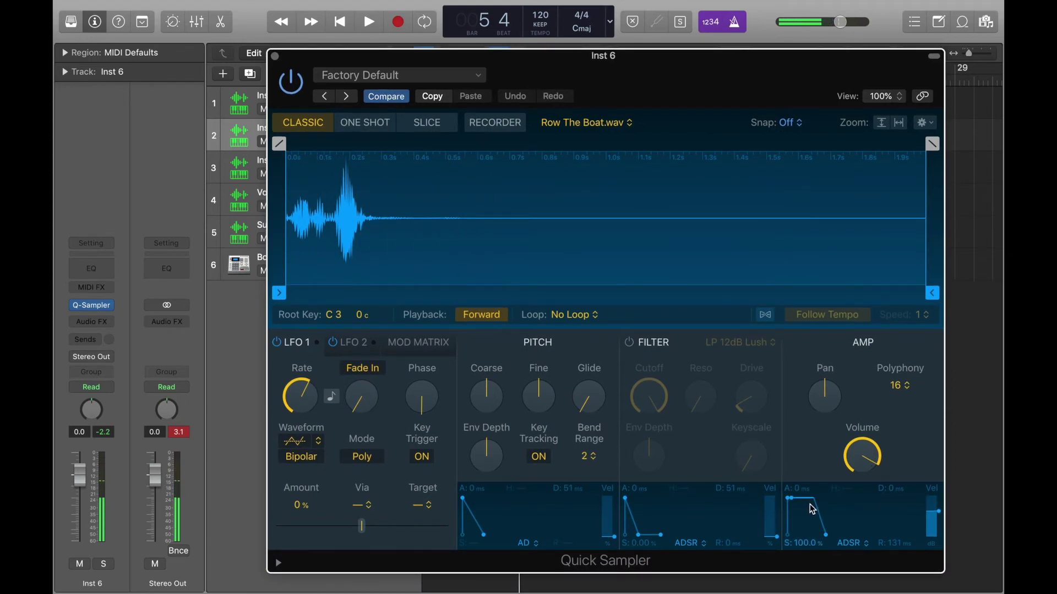
{"action": "left_click_drag", "start_coordinate": [801, 543], "coordinate": [824, 460]}
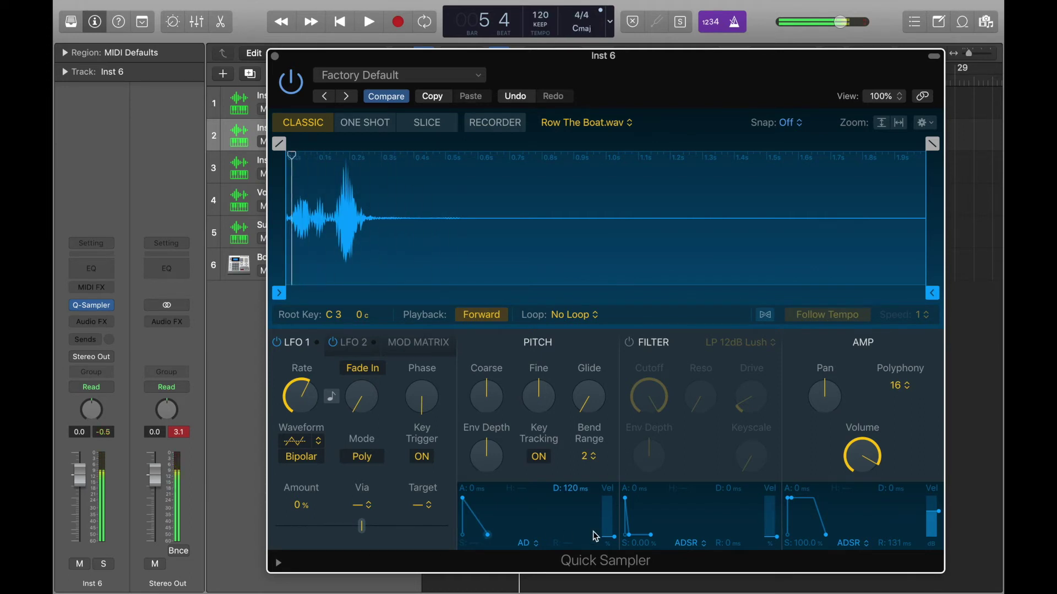
{"action": "left_click", "coordinate": [276, 56]}
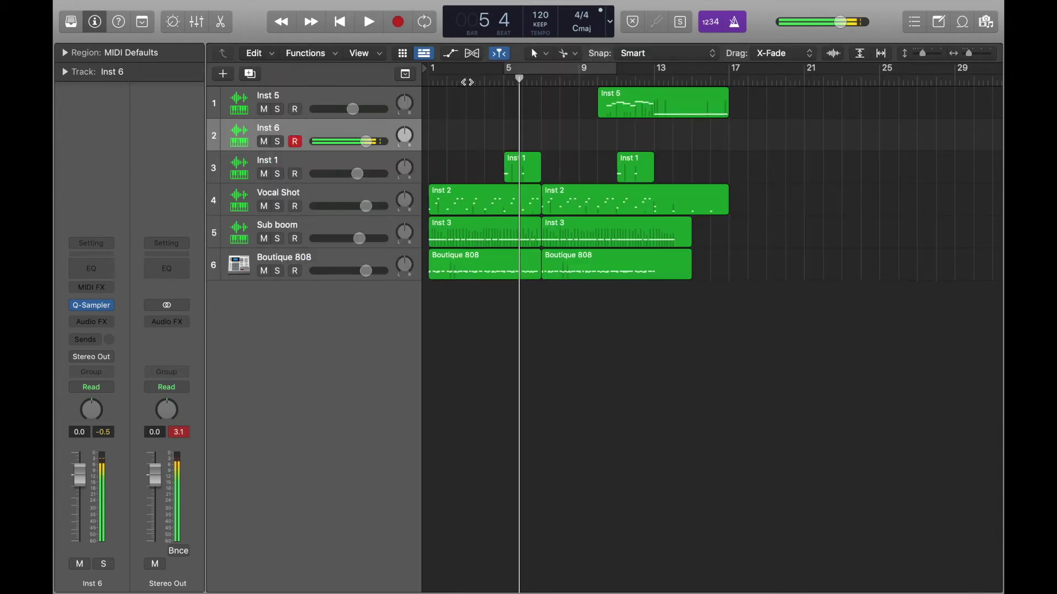
Play the arrangement from bar 1 and restart it from the beginning to audition Inst 6 with the beat.
{"action": "key", "text": "Return"}
{"action": "key", "text": "space"}
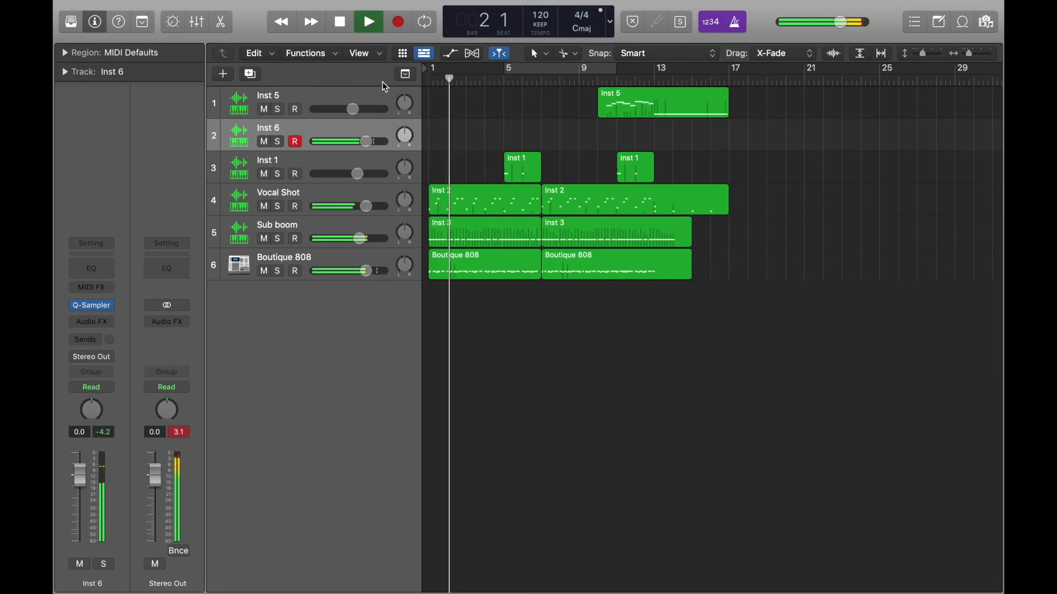
{"action": "key", "text": "space"}
{"action": "key", "text": "Return"}
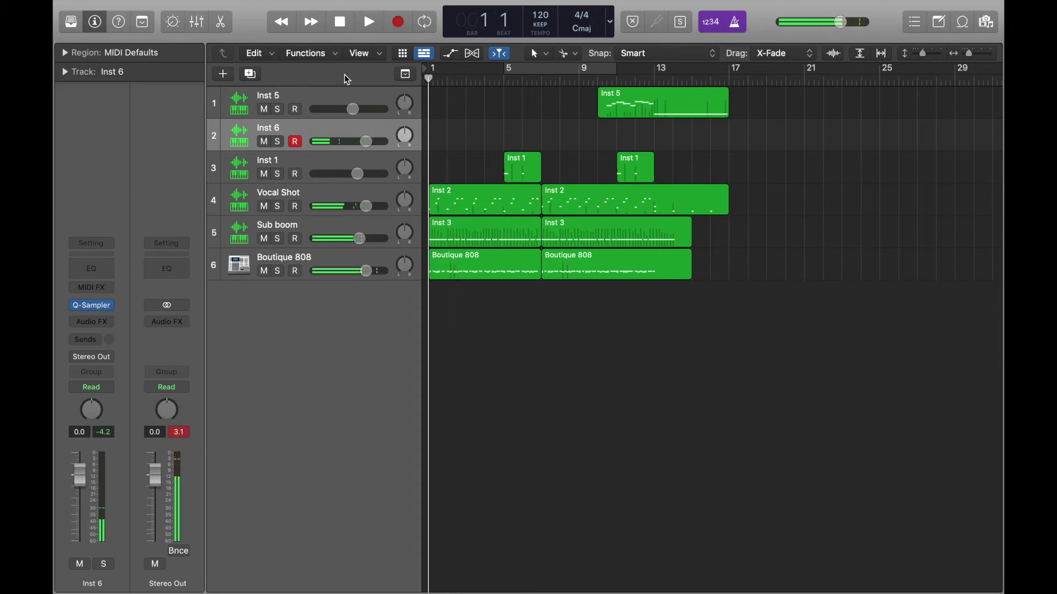
{"action": "key", "text": "space"}
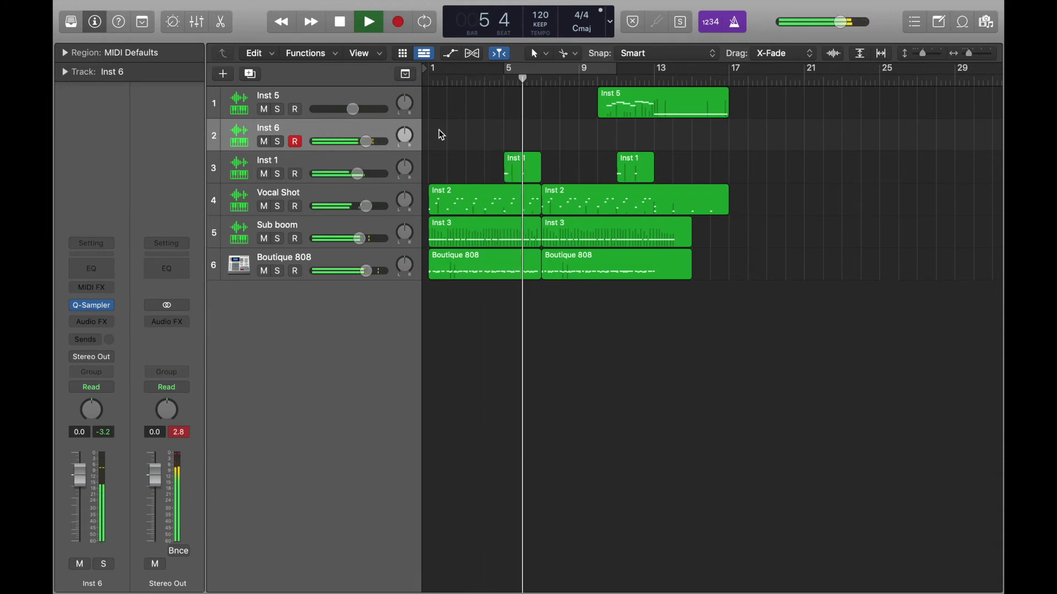
Record an Inst 6 performance over the beat from the beginning of the arrangement up to bar 7.
{"action": "key", "text": "space"}
{"action": "key", "text": "Return"}
{"action": "key", "text": "r"}
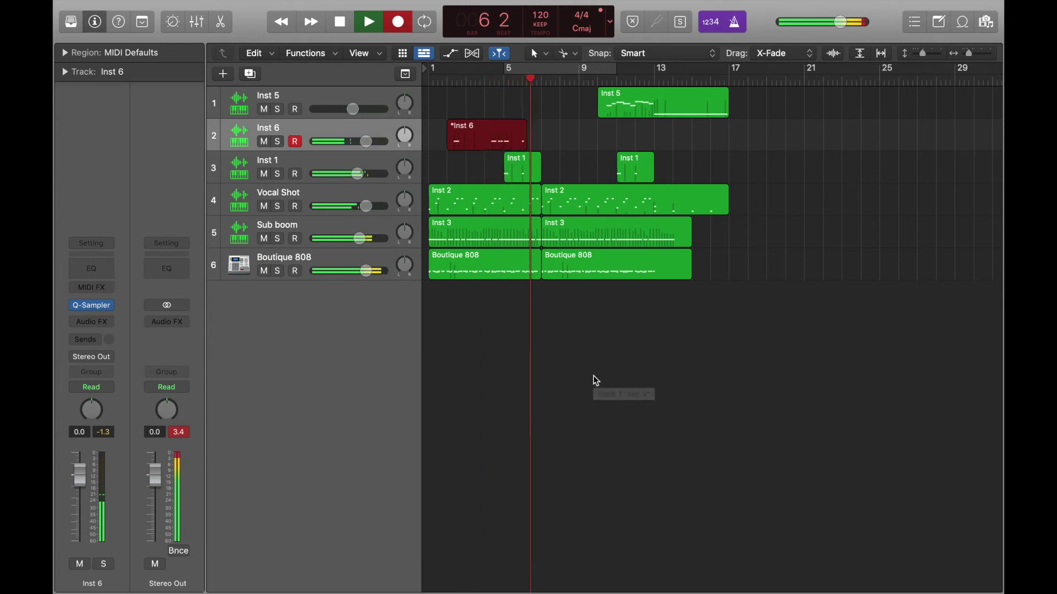
{"action": "key", "text": "space"}
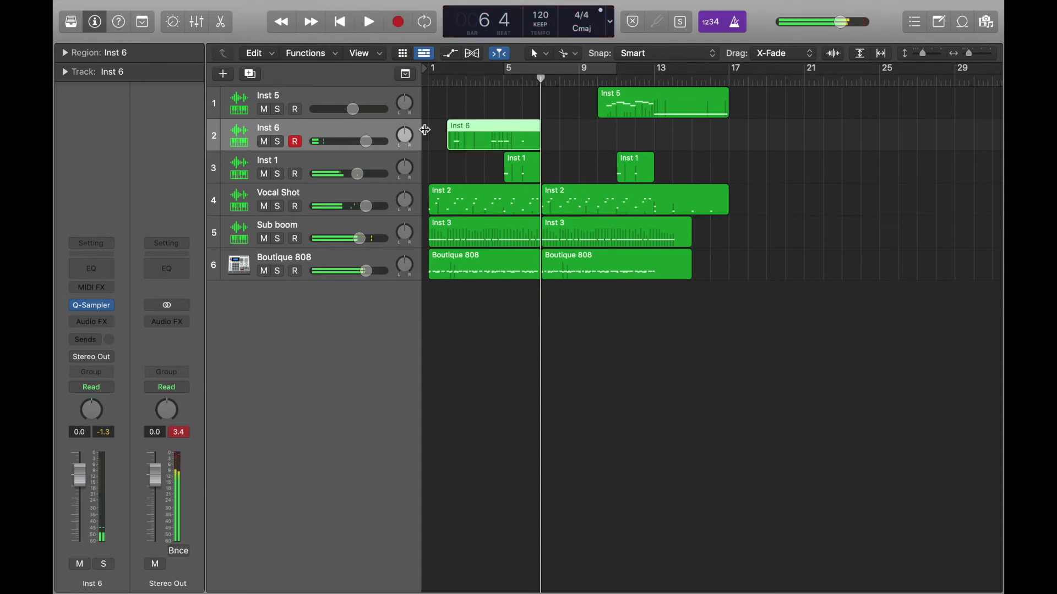
Bounce the recorded Inst 6 region in place to a new track named Inst 6_bip, with the source muted and Overload Protection Only.
{"action": "right_click", "coordinate": [452, 131]}
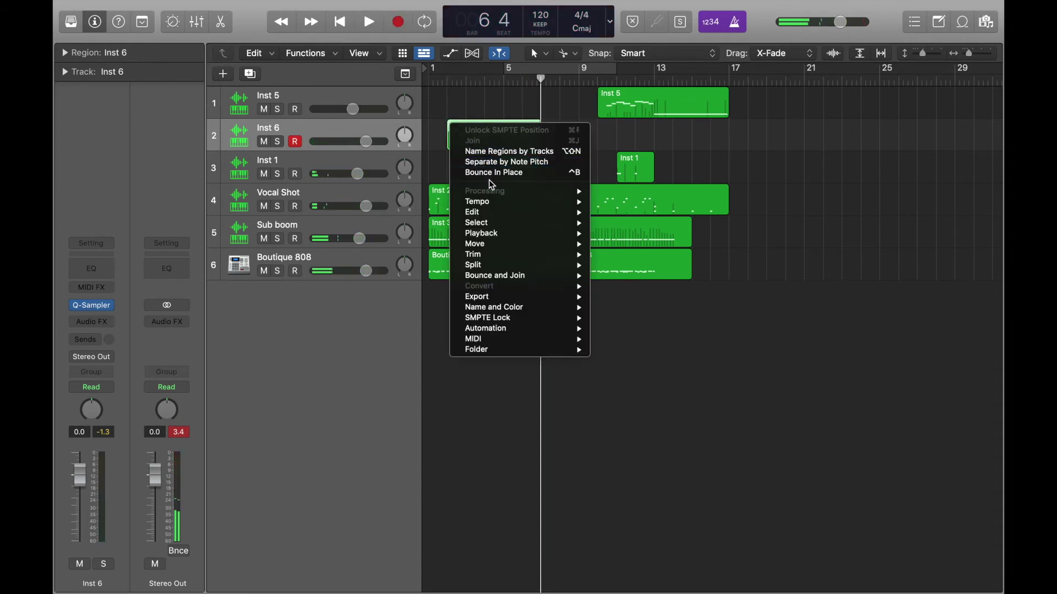
{"action": "mouse_move", "coordinate": [506, 226]}
{"action": "mouse_move", "coordinate": [513, 279]}
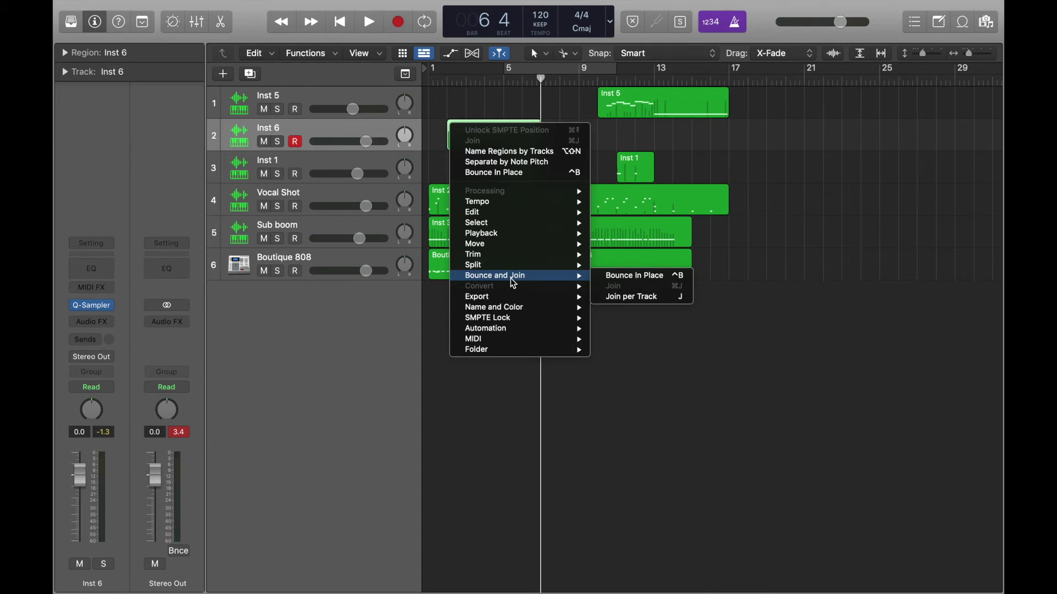
{"action": "left_click", "coordinate": [619, 278]}
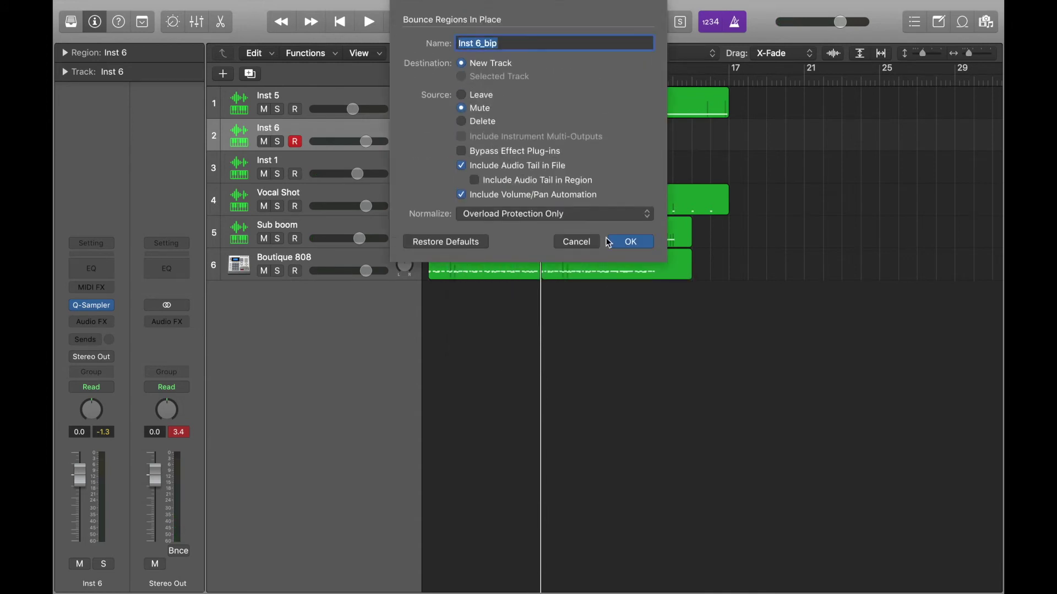
{"action": "left_click", "coordinate": [628, 244]}
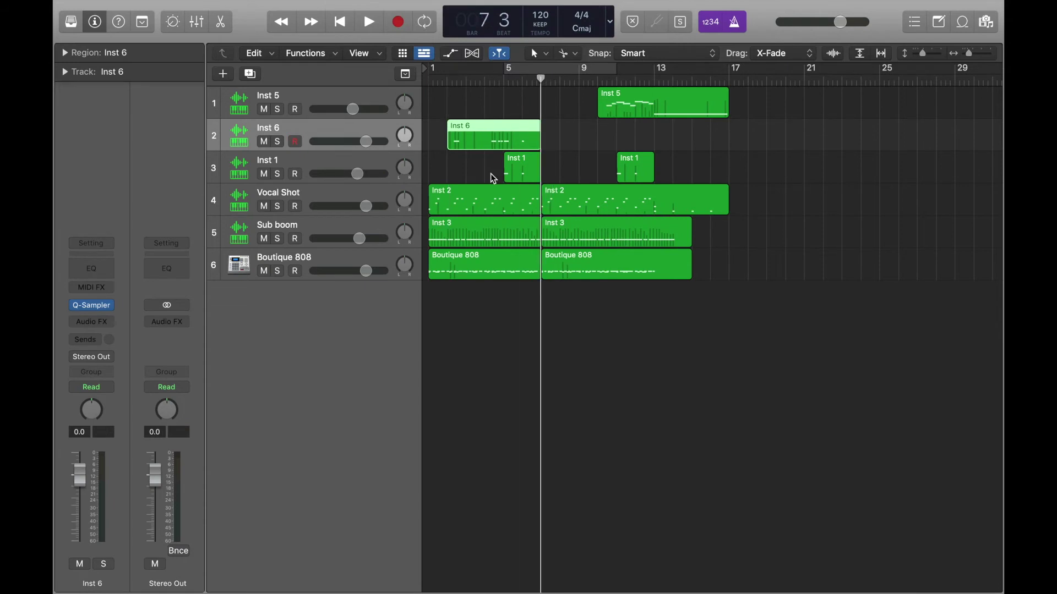
Play the bounced Inst 6_bip audio with the beat from bar 2 into bar 4 and stop.
{"action": "scroll", "coordinate": [550, 140], "scroll_direction": "left", "scroll_amount": 5}
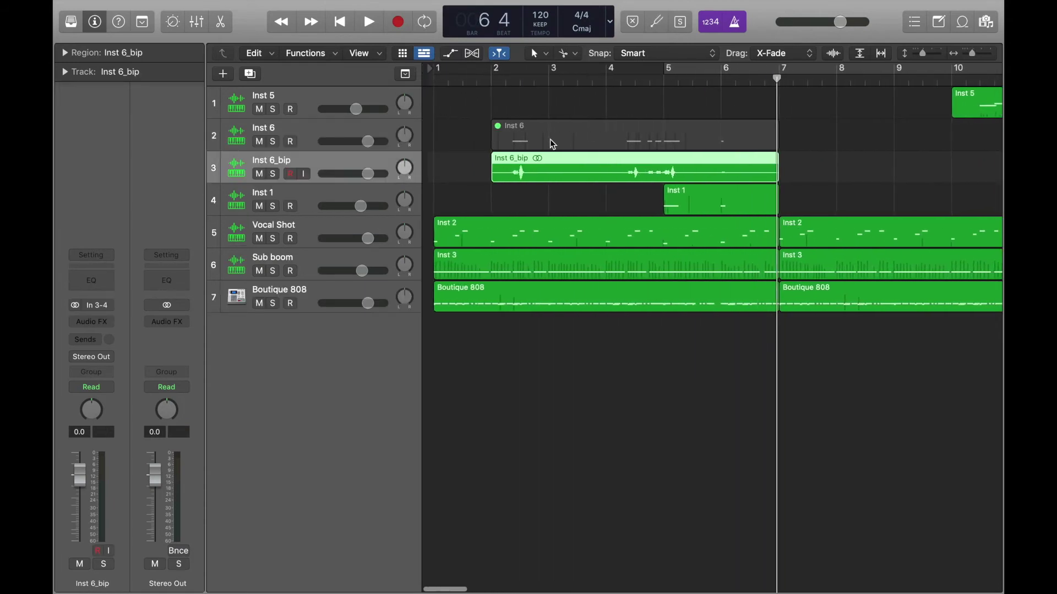
{"action": "scroll", "coordinate": [487, 82], "scroll_direction": "up", "scroll_amount": 5}
{"action": "left_click", "coordinate": [487, 82]}
{"action": "key", "text": "space"}
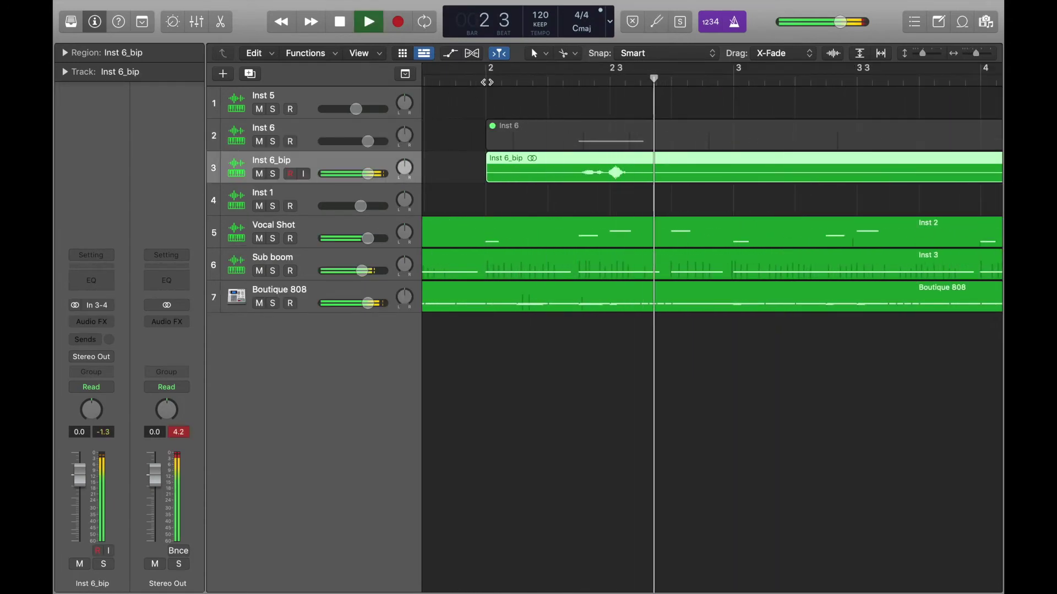
{"action": "scroll", "coordinate": [487, 82], "scroll_direction": "down", "scroll_amount": 3}
{"action": "scroll", "coordinate": [487, 82], "scroll_direction": "up", "scroll_amount": 5}
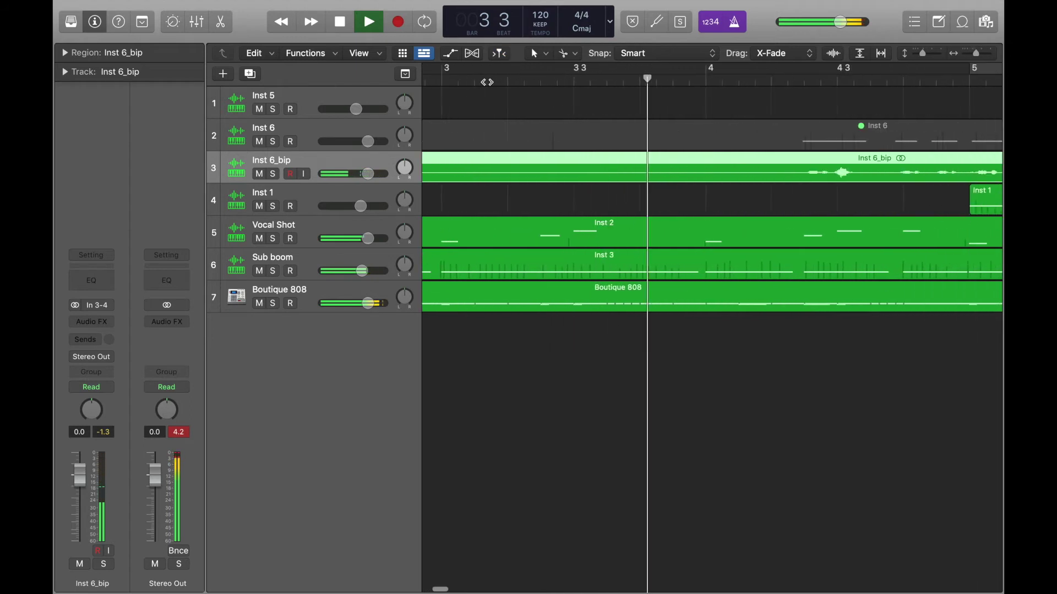
{"action": "scroll", "coordinate": [496, 82], "scroll_direction": "right", "scroll_amount": 1}
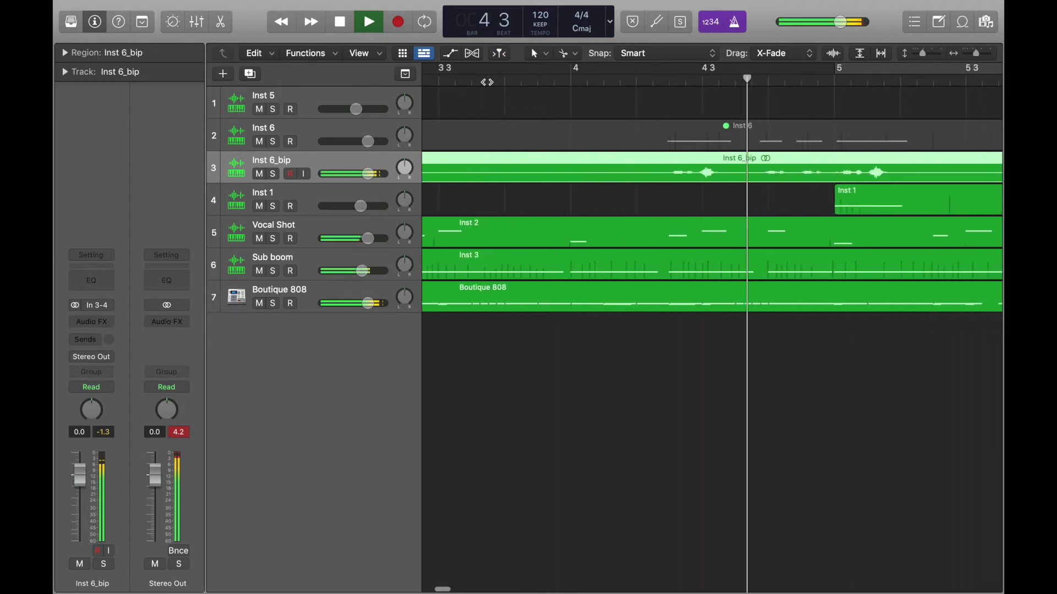
{"action": "key", "text": "space"}
Split the Inst 6_bip region at 4 2 3, just before its second vocal phrase.
{"action": "left_click", "coordinate": [667, 82]}
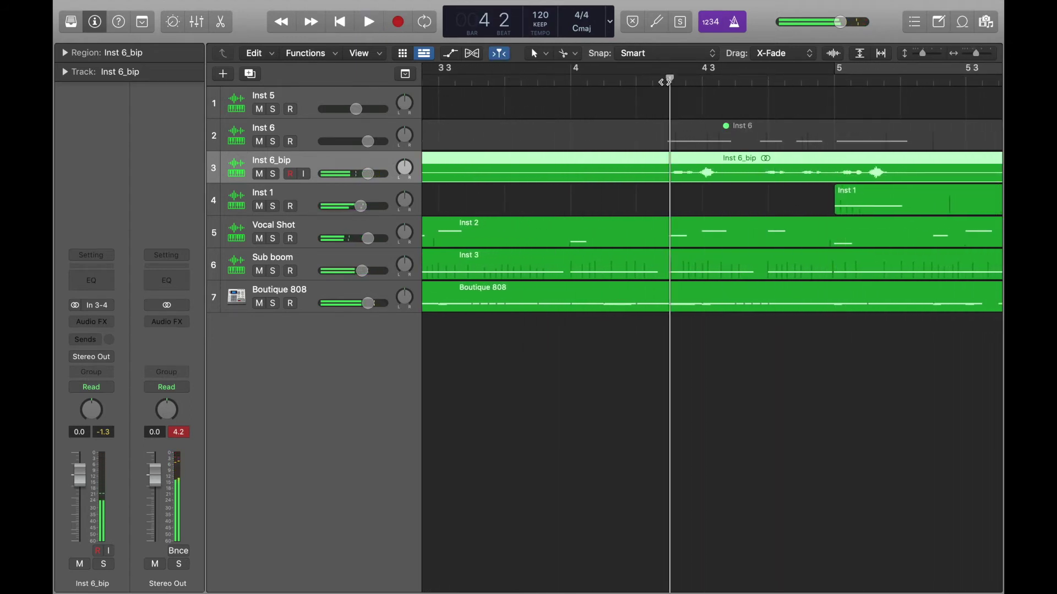
{"action": "scroll", "coordinate": [665, 82], "scroll_direction": "up", "scroll_amount": 5}
{"action": "left_click", "coordinate": [666, 82]}
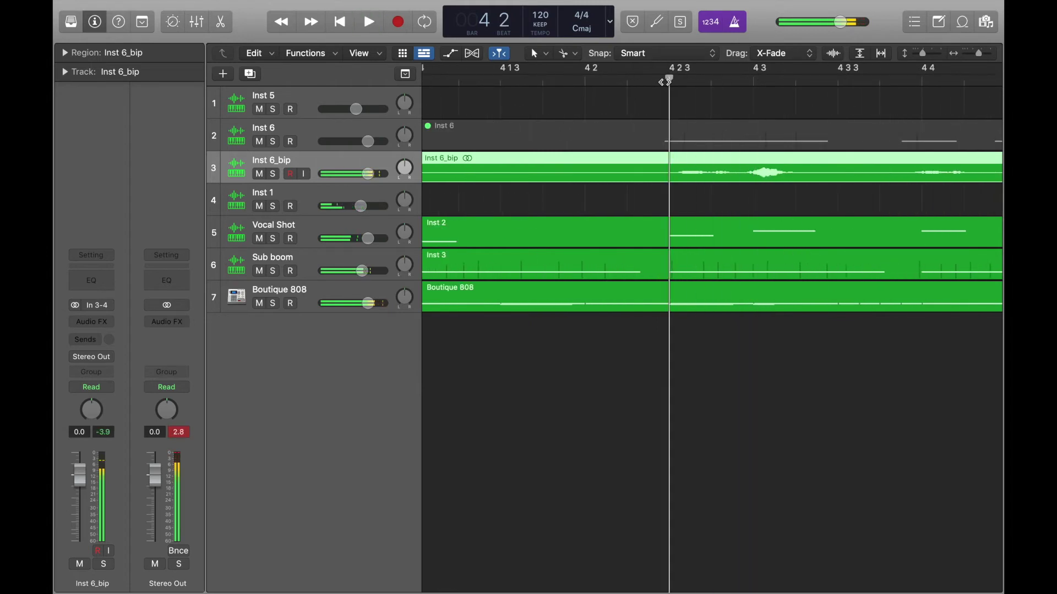
{"action": "left_click", "coordinate": [676, 80]}
{"action": "left_click", "coordinate": [671, 177]}
Split the first Inst 6_bip clip at 2 4 1 1 and delete the part after the cut.
{"action": "scroll", "coordinate": [639, 175], "scroll_direction": "down", "scroll_amount": 5}
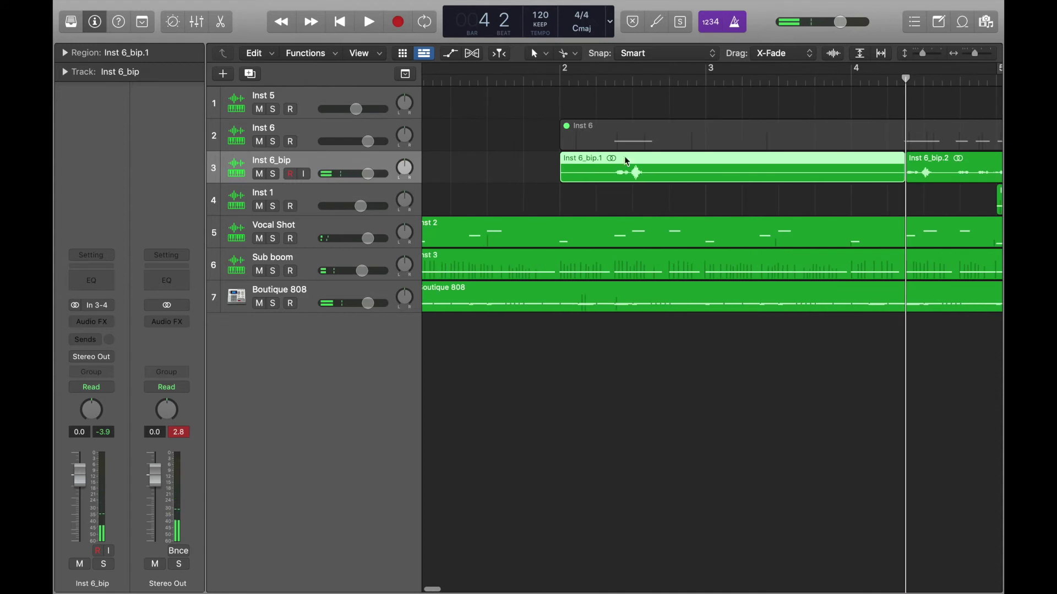
{"action": "left_click", "coordinate": [601, 83]}
{"action": "left_click", "coordinate": [613, 82]}
{"action": "left_click", "coordinate": [617, 83]}
{"action": "left_click", "coordinate": [670, 80]}
{"action": "left_click", "coordinate": [670, 161], "text": "super"}
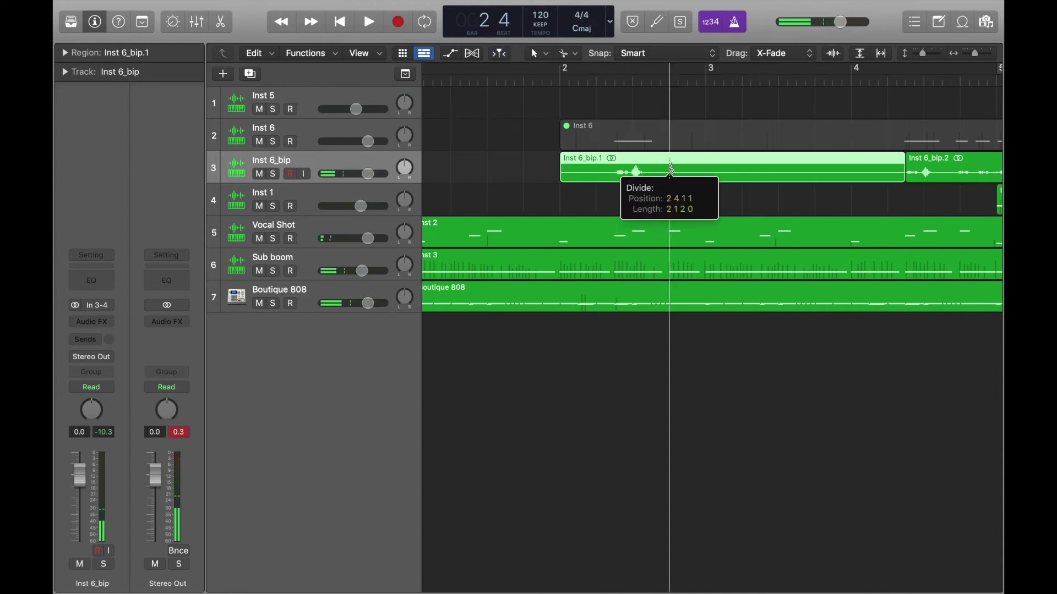
{"action": "key", "text": "Delete"}
Split the second Inst 6_bip clip at 4 3 3 and delete the rest after the cut.
{"action": "scroll", "coordinate": [669, 161], "scroll_direction": "right", "scroll_amount": 3}
{"action": "scroll", "coordinate": [670, 161], "scroll_direction": "right", "scroll_amount": 3}
{"action": "left_click", "coordinate": [625, 79]}
{"action": "key", "text": "super+Right"}
{"action": "left_click", "coordinate": [626, 172], "text": "super"}
{"action": "key", "text": "Delete"}
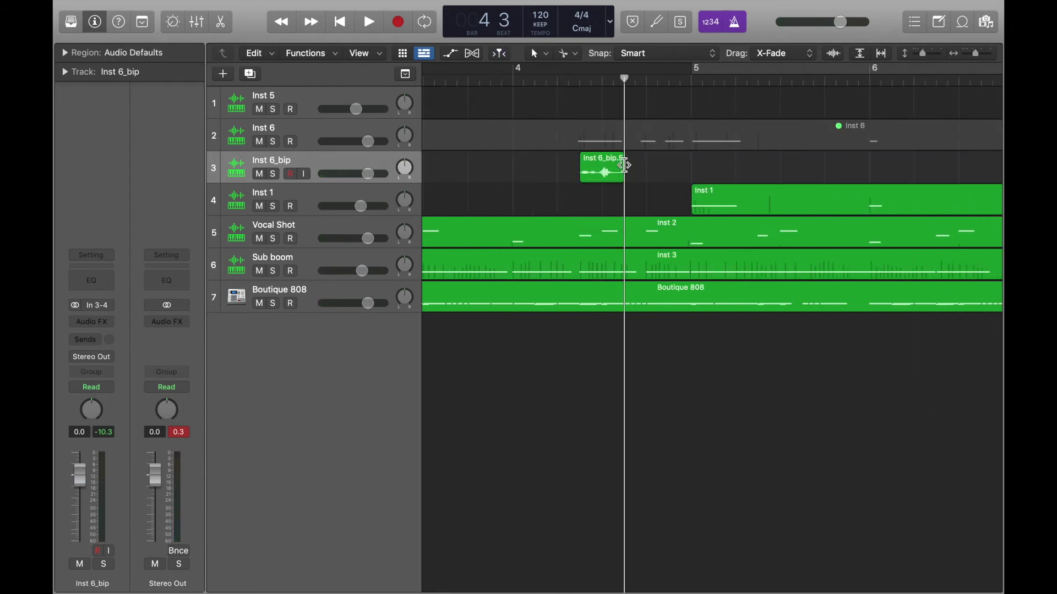
Audition the Inst 6_bip clip in bar 4, split it just before beat 3 to copy its opening slice, and undo the split.
{"action": "left_click", "coordinate": [566, 80]}
{"action": "key", "text": "super+Right"}
{"action": "key", "text": "space"}
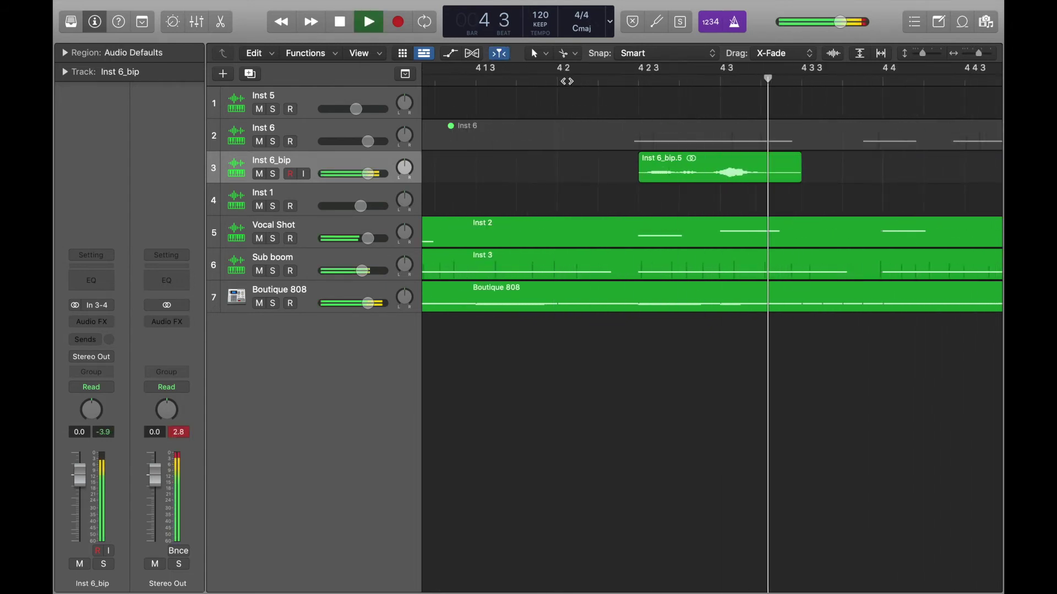
{"action": "left_click", "coordinate": [639, 82]}
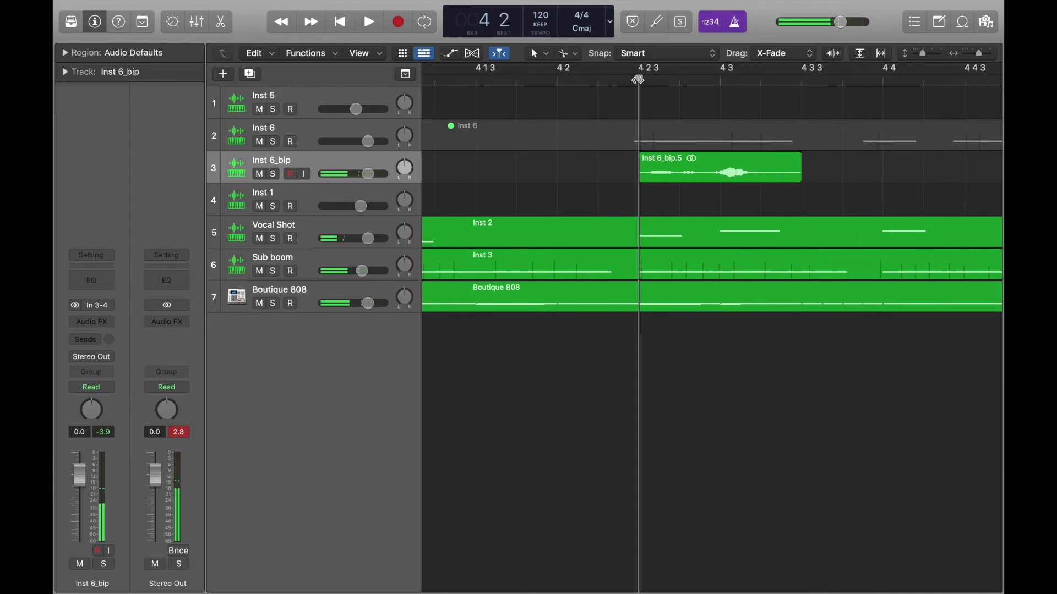
{"action": "key", "text": "space"}
{"action": "mouse_move", "coordinate": [718, 69]}
{"action": "left_mouse_down"}
{"action": "mouse_move", "coordinate": [784, 77]}
{"action": "mouse_move", "coordinate": [708, 81]}
{"action": "left_mouse_up"}
{"action": "left_click", "coordinate": [708, 174]}
{"action": "key", "text": "super+z"}
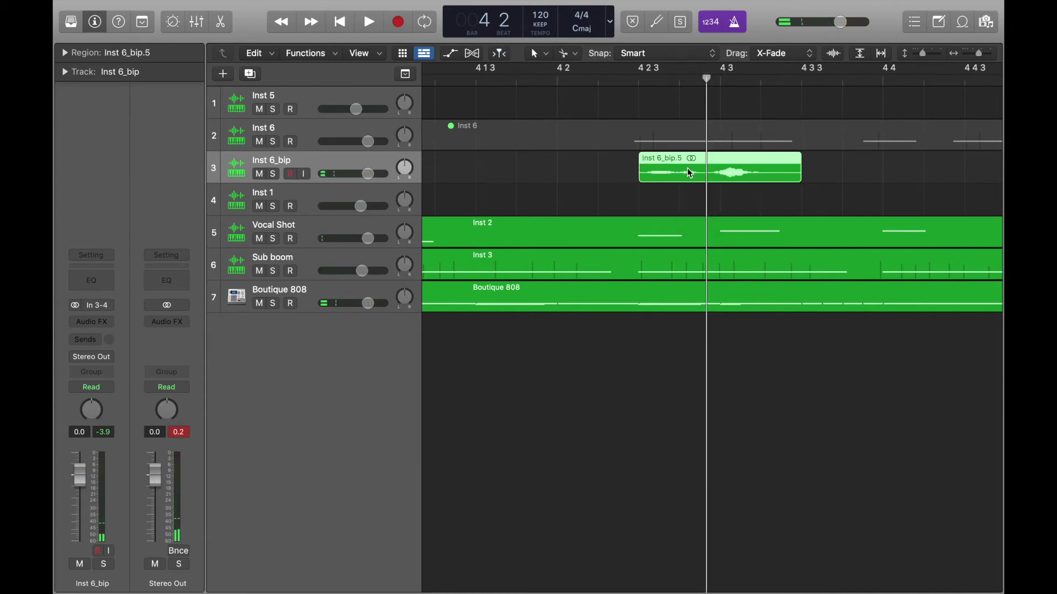
Paste the copied vocal slice on the Inst 6_bip track at 4 4 and again at 4 4 3.
{"action": "key", "text": "super+Left"}
{"action": "key", "text": "super+Left"}
{"action": "key", "text": "space"}
{"action": "key", "text": "shift+Return"}
{"action": "key", "text": "space"}
{"action": "left_click", "coordinate": [519, 80]}
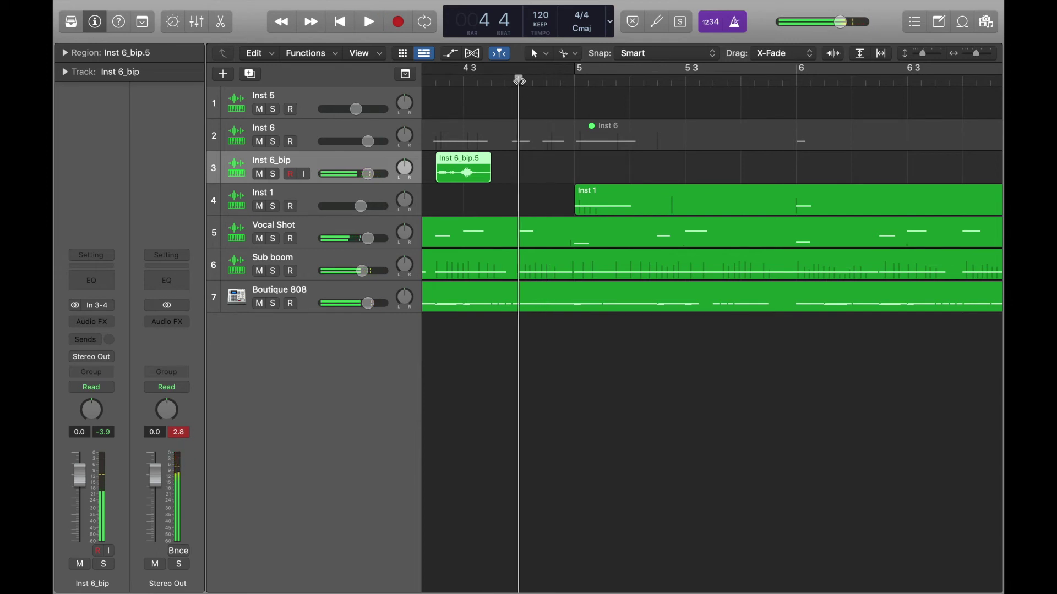
{"action": "left_click", "coordinate": [543, 183]}
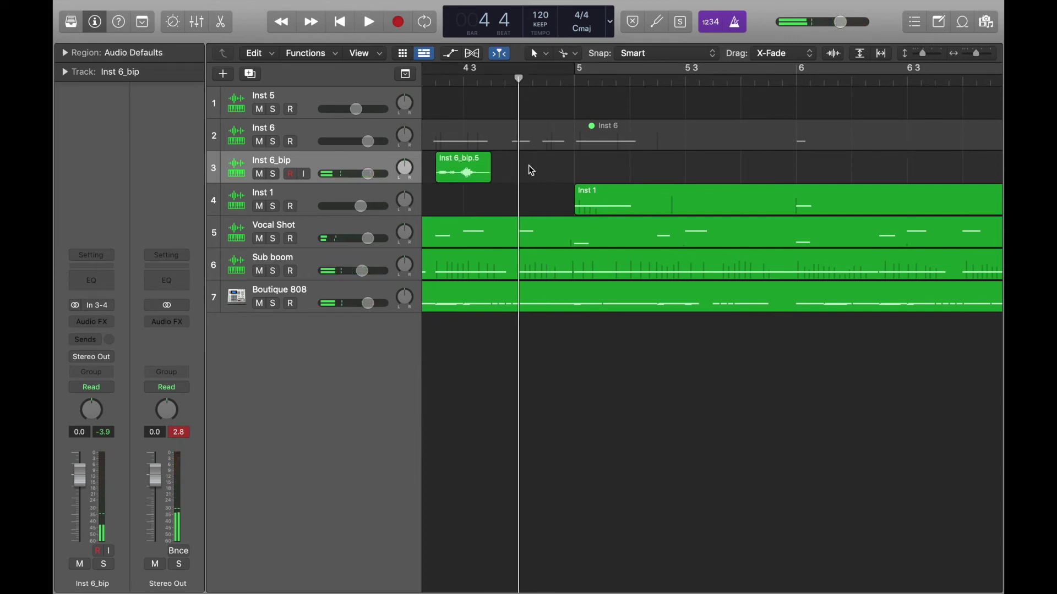
{"action": "key", "text": "r"}
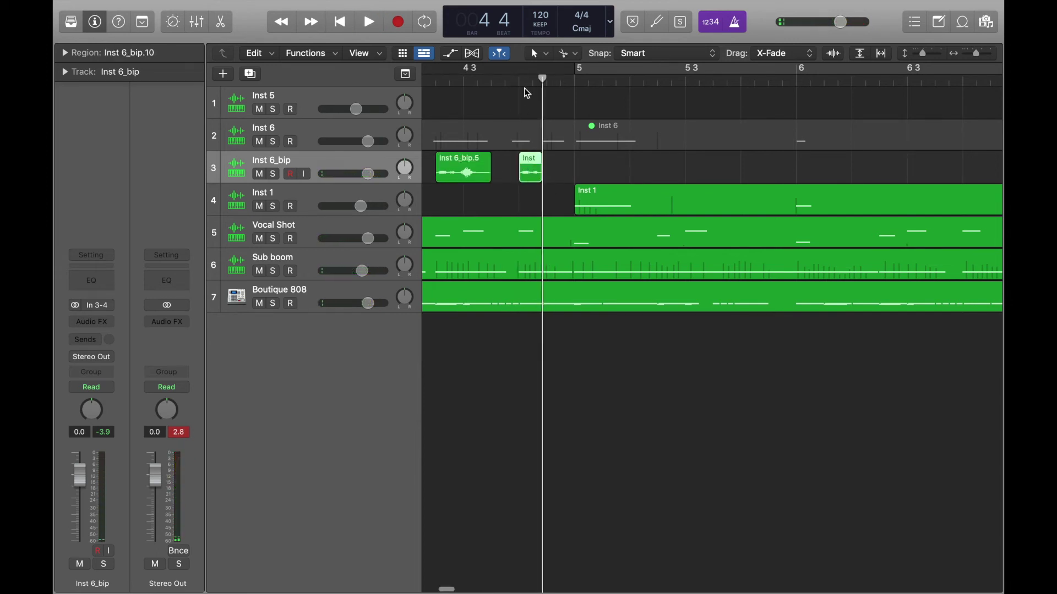
{"action": "scroll", "coordinate": [539, 86], "scroll_direction": "up", "scroll_amount": 3}
{"action": "key", "text": "r"}
{"action": "key", "text": "space"}
Play the two pasted slices with the beat from 4 4 into bar 6 and stop.
{"action": "left_click", "coordinate": [493, 77]}
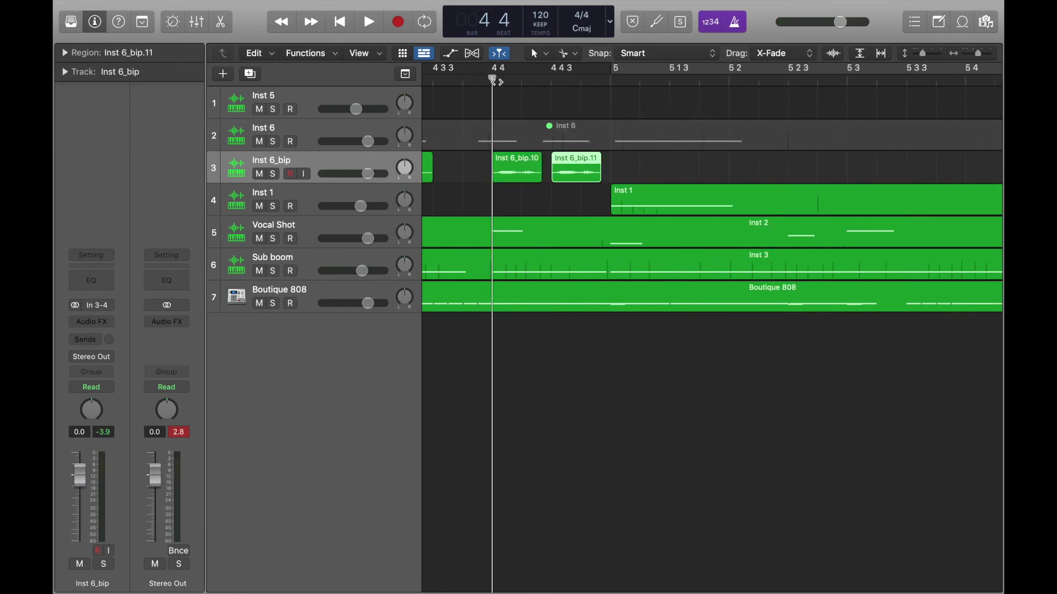
{"action": "key", "text": "space"}
{"action": "key", "text": "super+Left"}
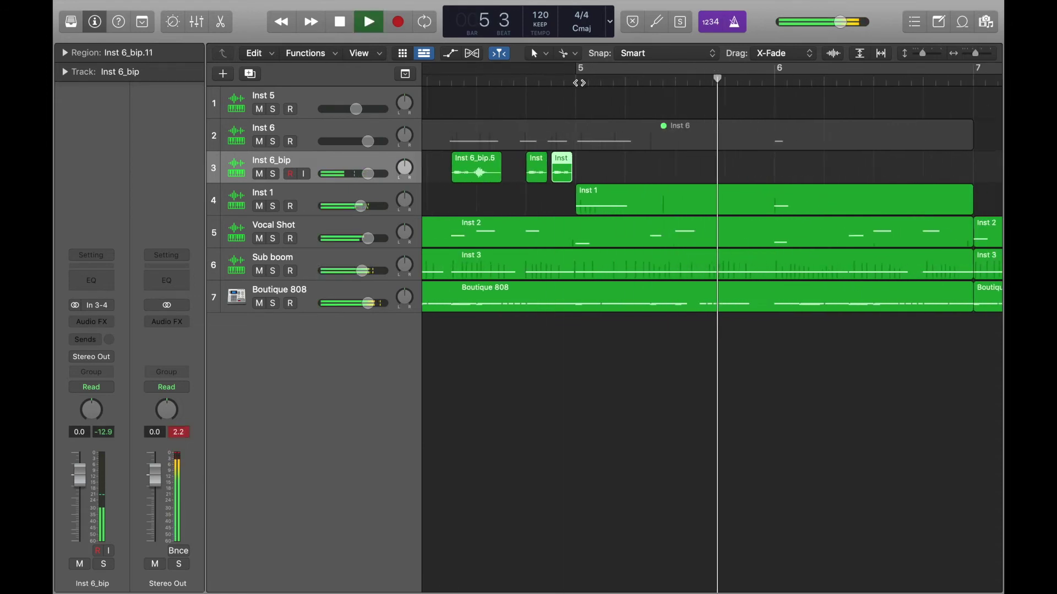
{"action": "key", "text": "space"}
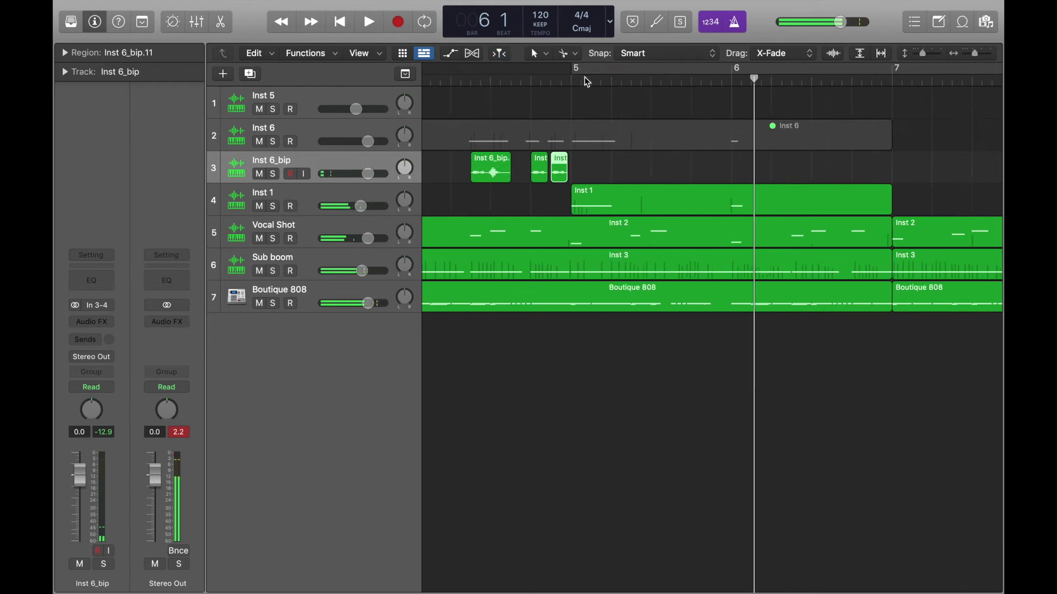
Return to bar 2 and start playback to hear the edited Inst 6_bip clips.
{"action": "scroll", "coordinate": [575, 150], "scroll_direction": "left", "scroll_amount": 3}
{"action": "key", "text": "super+Left"}
{"action": "key", "text": "super+Left"}
{"action": "scroll", "coordinate": [576, 150], "scroll_direction": "left", "scroll_amount": 5}
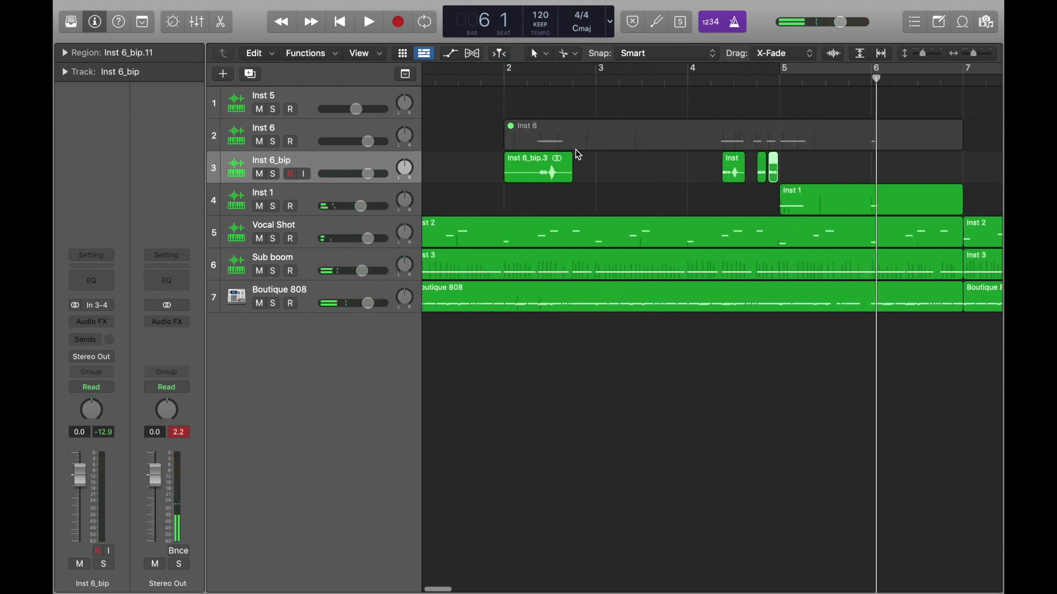
{"action": "left_click", "coordinate": [523, 77]}
{"action": "key", "text": "space"}
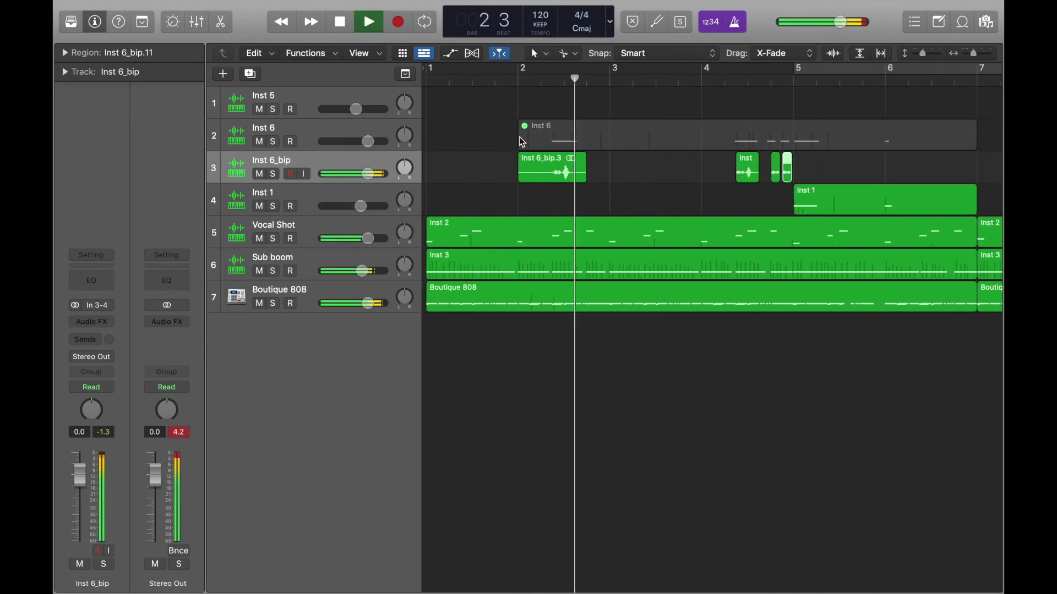
Copy the Inst 6_bip clip from bar 2 and paste it at bars 5 and 6 on the same track.
{"action": "left_click", "coordinate": [547, 180]}
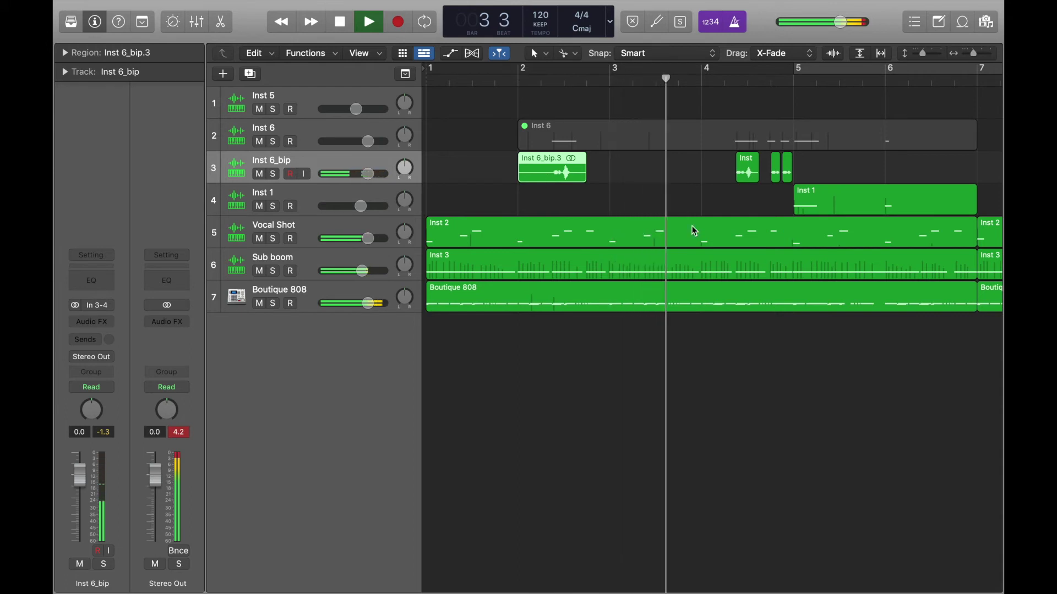
{"action": "scroll", "coordinate": [699, 230], "scroll_direction": "right", "scroll_amount": 2}
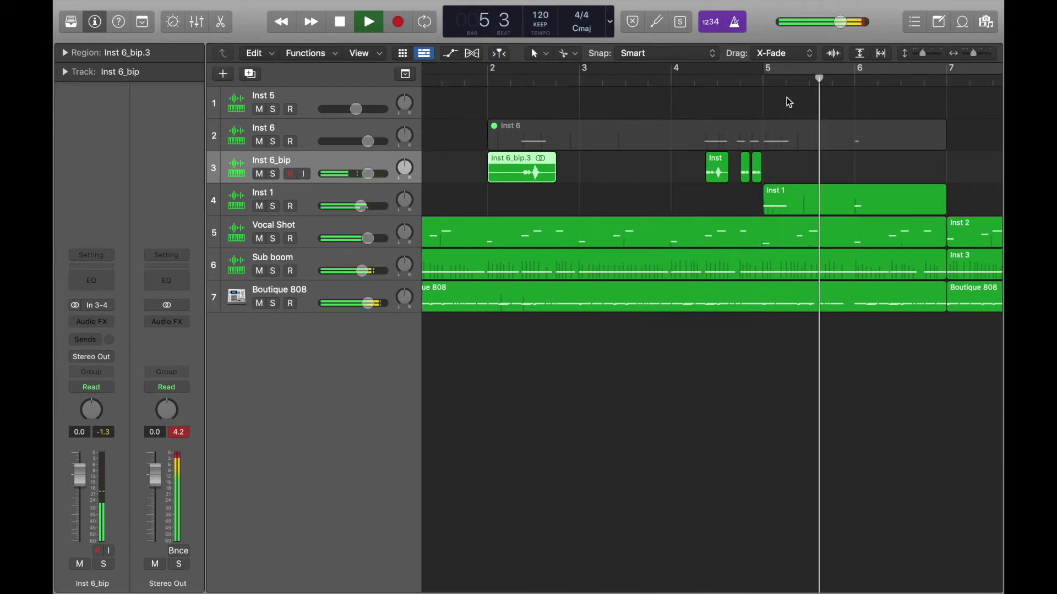
{"action": "left_click", "coordinate": [763, 80]}
{"action": "key", "text": "super+v"}
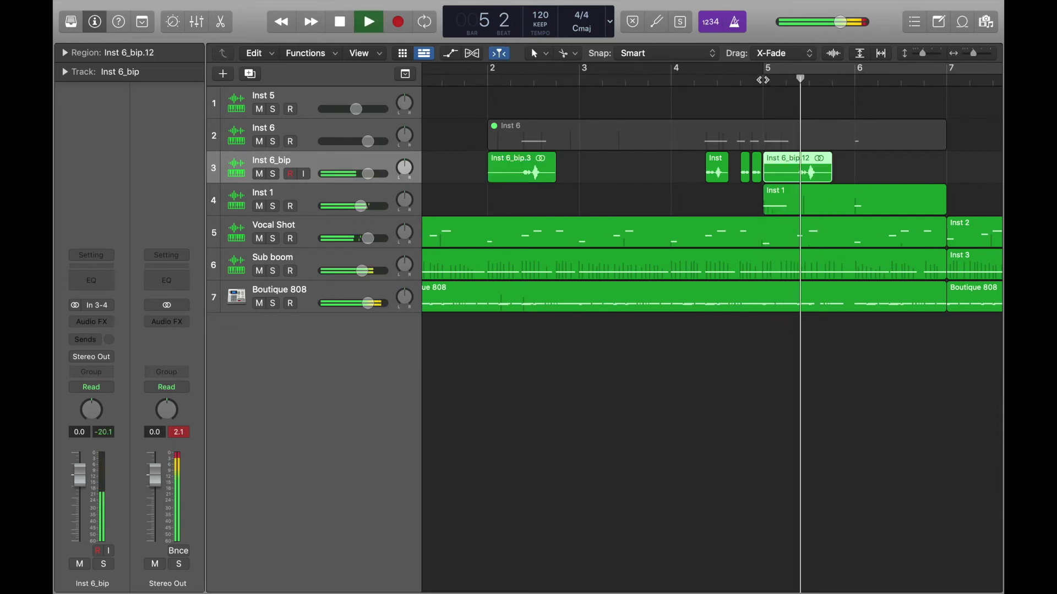
{"action": "scroll", "coordinate": [842, 99], "scroll_direction": "right", "scroll_amount": 2}
{"action": "left_click", "coordinate": [834, 80]}
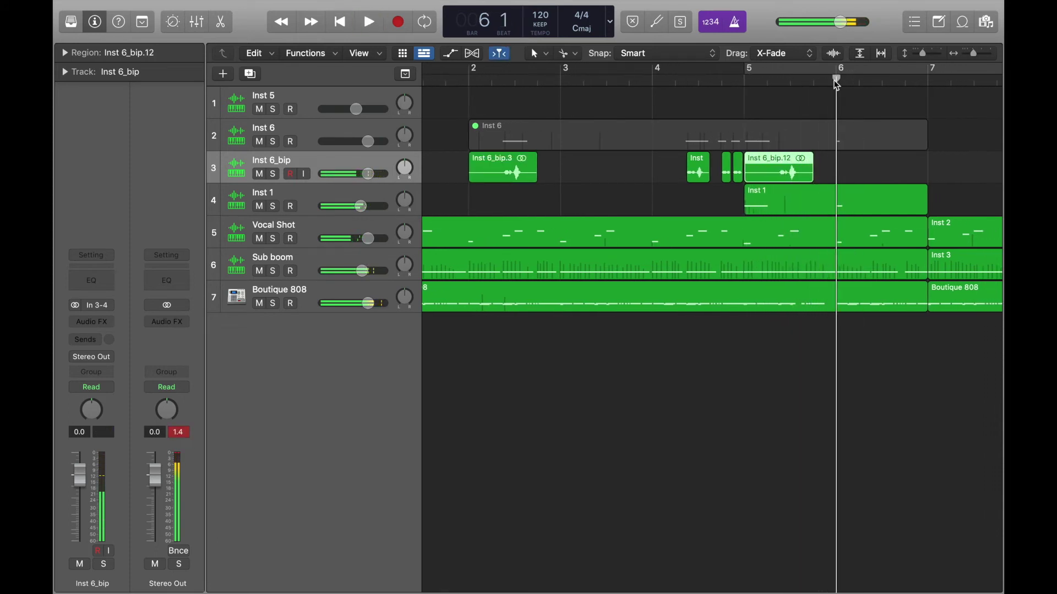
{"action": "key", "text": "super+v"}
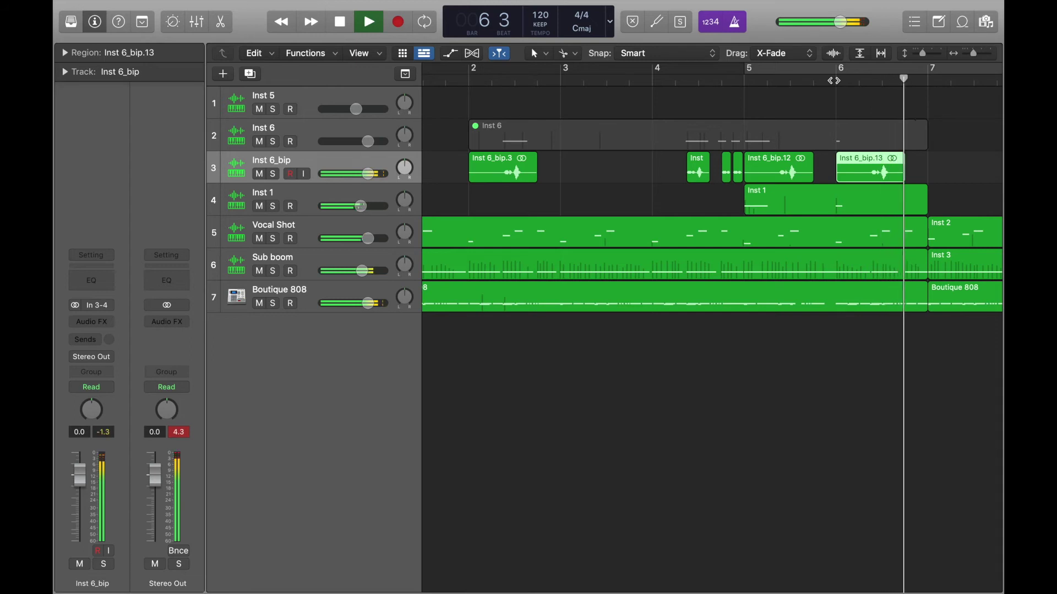
Listen to the rest of the arrangement through the Inst 5 section into bar 13 and stop.
{"action": "key", "text": "super+Left"}
{"action": "key", "text": "super+Left"}
{"action": "key", "text": "super+Right"}
{"action": "key", "text": "super+Left"}
{"action": "key", "text": "super+Left"}
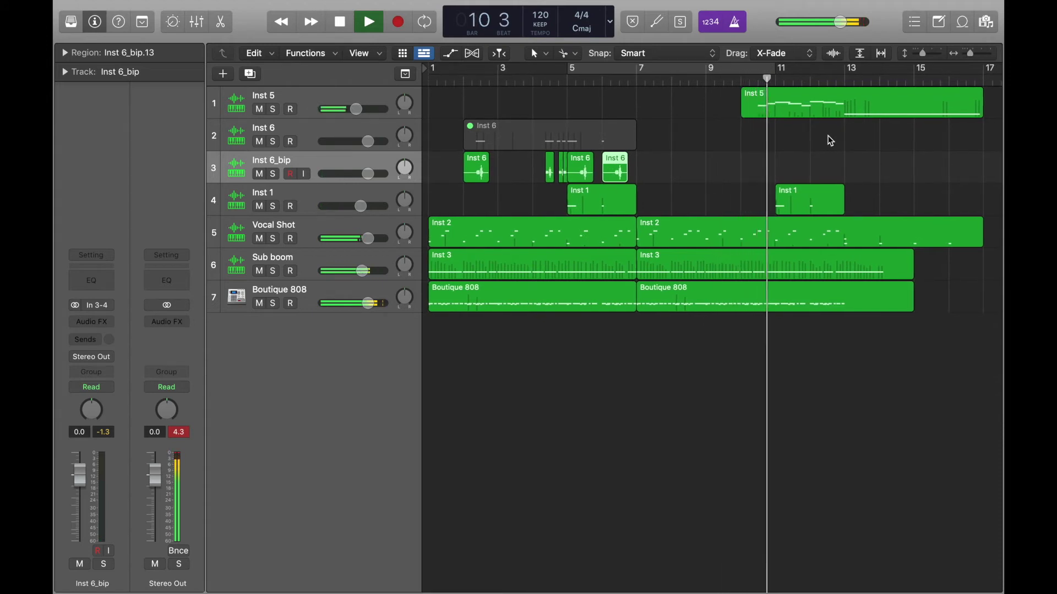
{"action": "key", "text": "super+Right"}
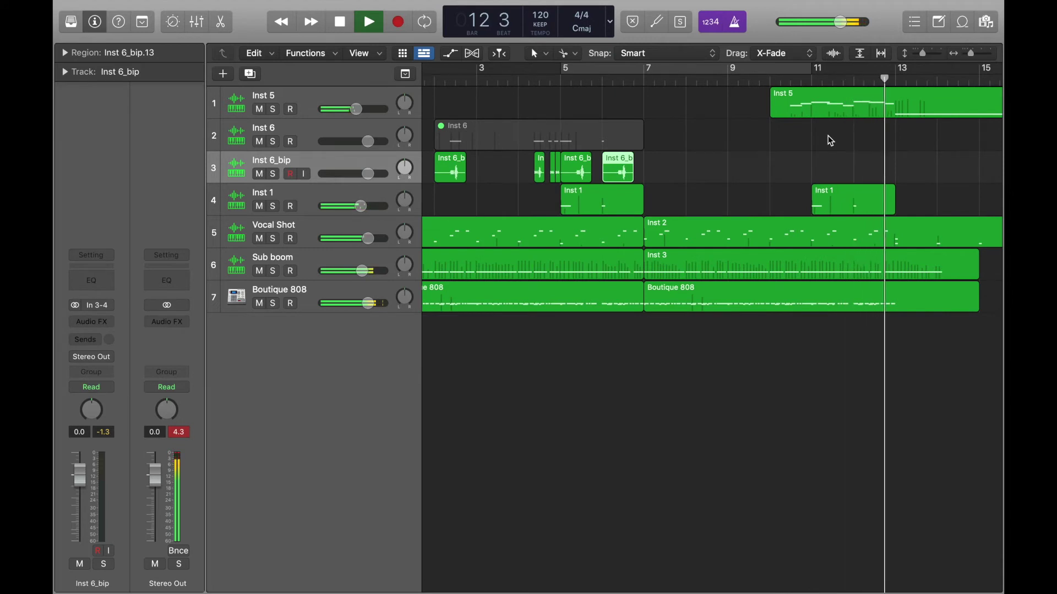
{"action": "key", "text": "space"}
Play the arrangement again from bar 2 to check the placement of the Inst 6_bip clips.
{"action": "scroll", "coordinate": [828, 137], "scroll_direction": "left", "scroll_amount": 2}
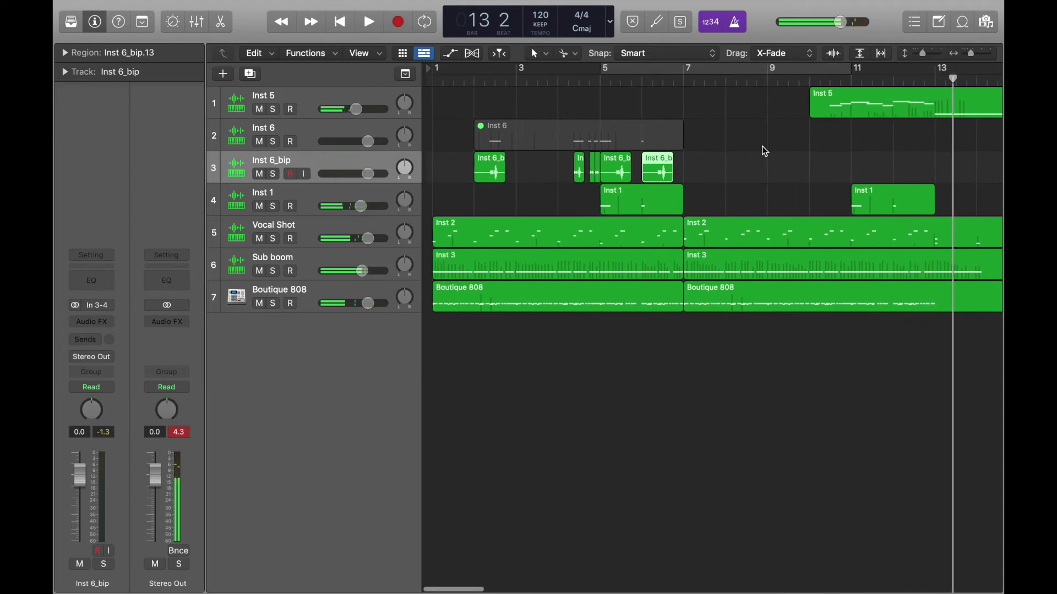
{"action": "left_click", "coordinate": [596, 81]}
{"action": "left_click", "coordinate": [476, 82]}
{"action": "key", "text": "space"}
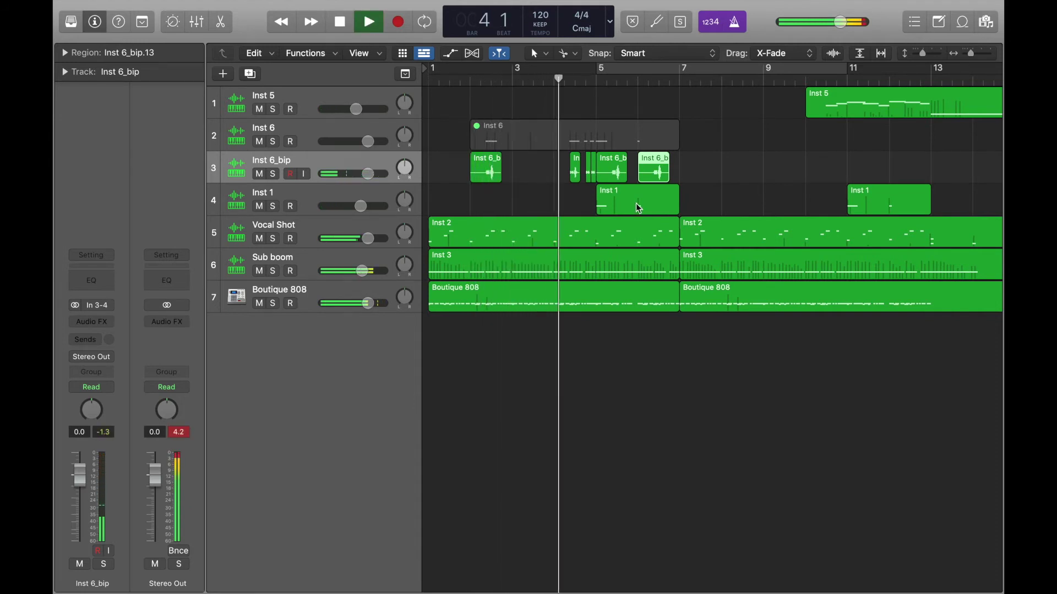
Stop playback and delete the Inst 6_bip clip that starts at bar 5.
{"action": "left_click", "coordinate": [279, 159]}
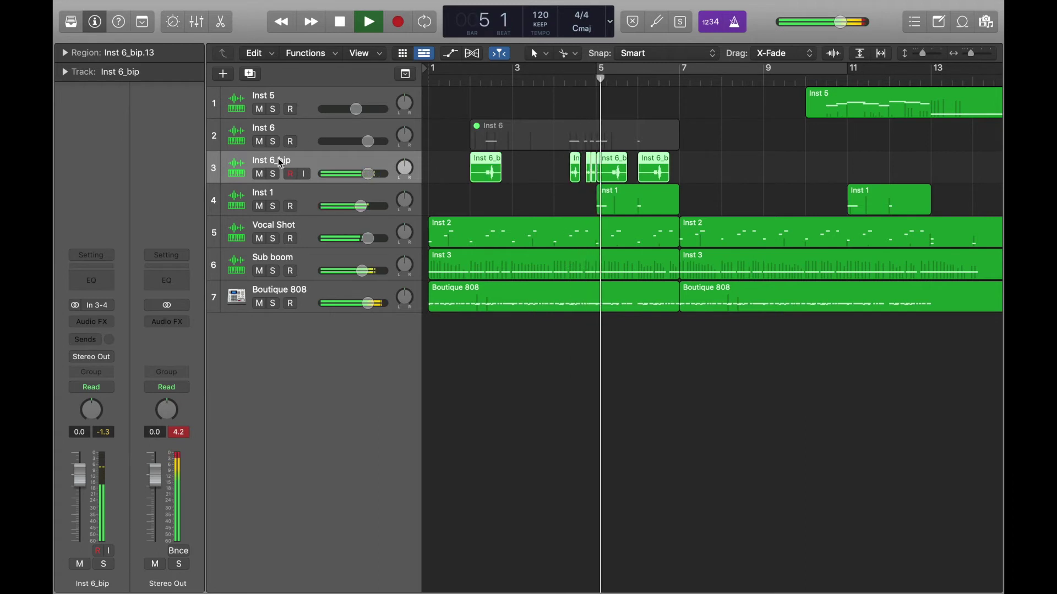
{"action": "key", "text": "z"}
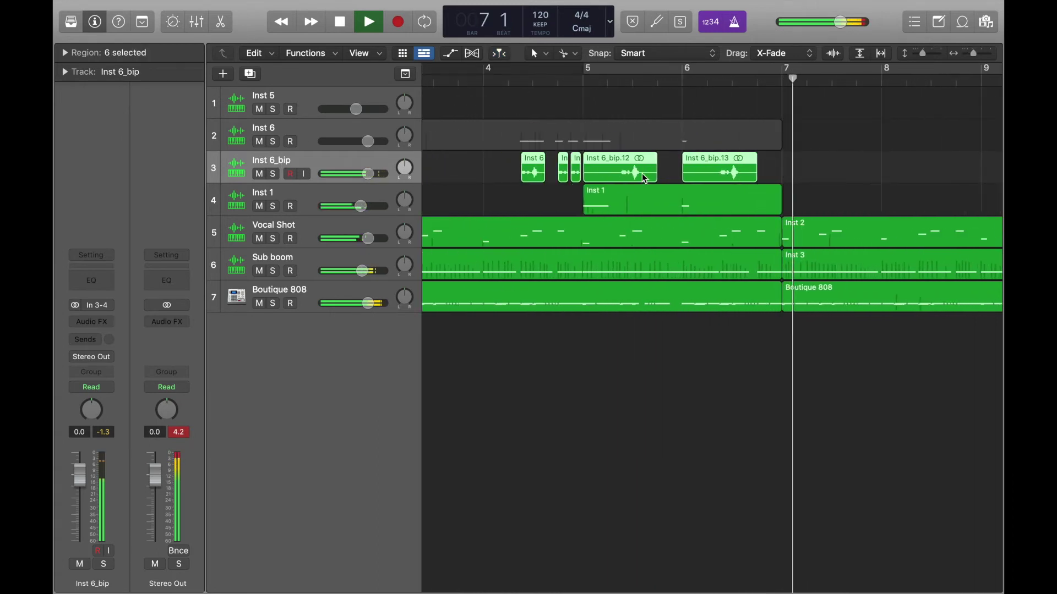
{"action": "key", "text": "space"}
{"action": "left_click", "coordinate": [669, 176]}
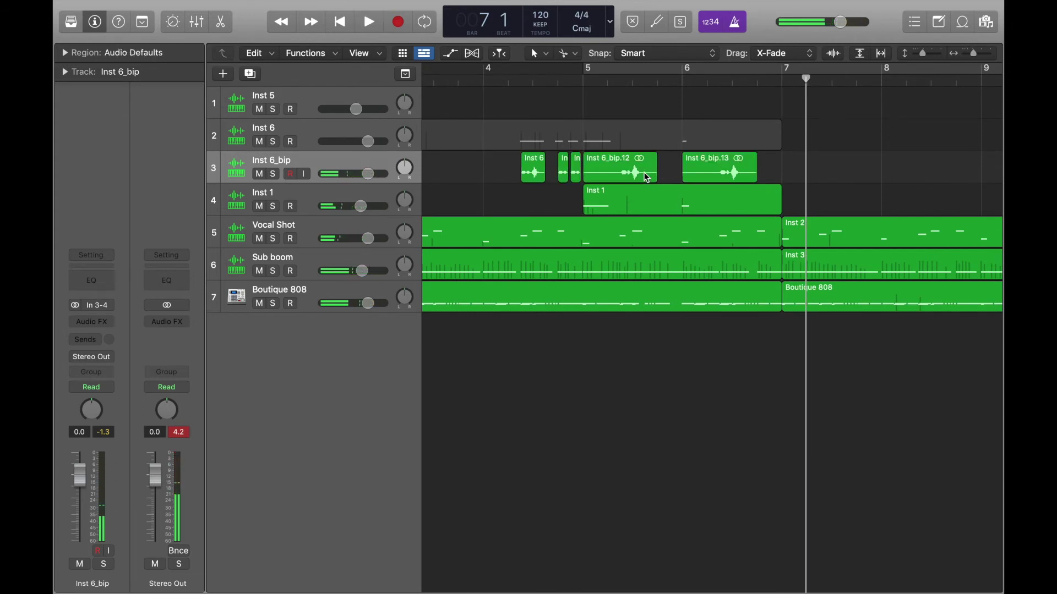
{"action": "key", "text": "Delete"}
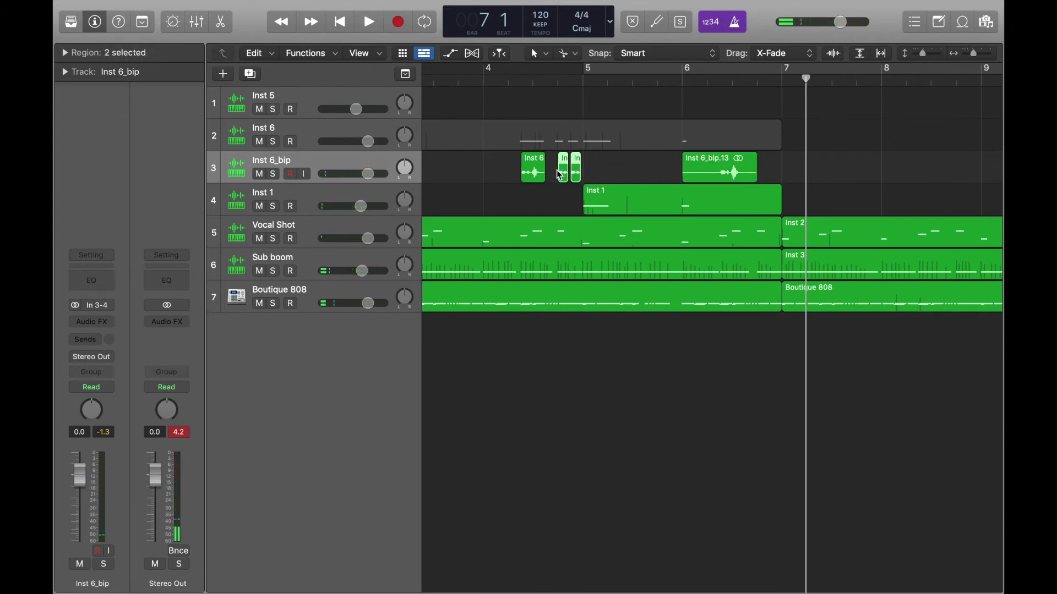
Copy the two short Inst 6_bip slices before bar 5 and paste them just before the clip at bar 6.
{"action": "scroll", "coordinate": [560, 175], "scroll_direction": "up", "scroll_amount": 3}
{"action": "left_click", "coordinate": [799, 85]}
{"action": "key", "text": "cmd+v"}
{"action": "left_click", "coordinate": [797, 86]}
{"action": "scroll", "coordinate": [792, 83], "scroll_direction": "down", "scroll_amount": 3}
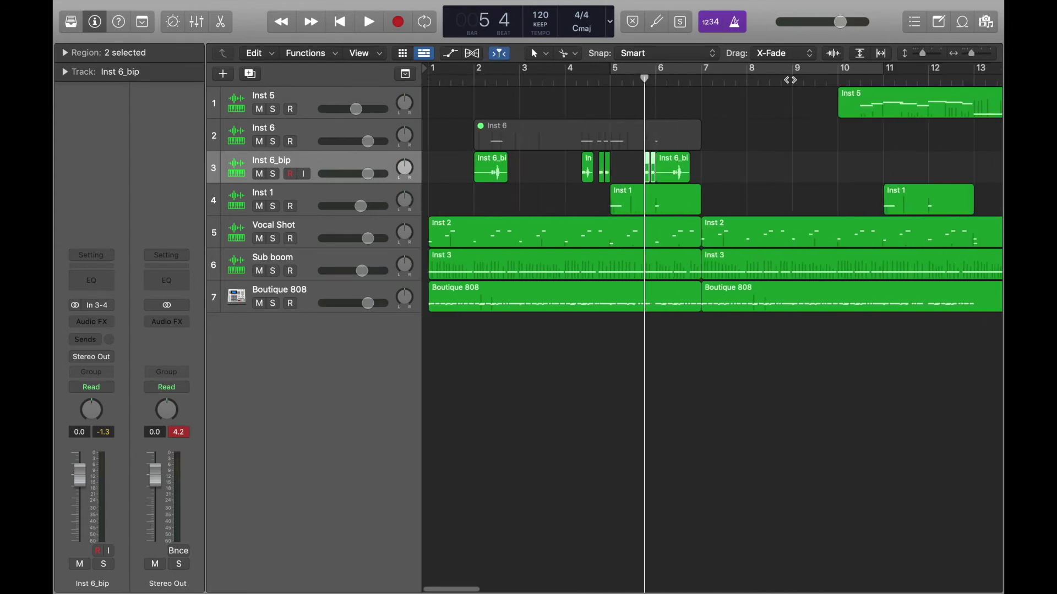
Play the arrangement around bars 2 to 8 to check the timing of the pasted Inst 6_bip slices.
{"action": "key", "text": "space"}
{"action": "scroll", "coordinate": [791, 81], "scroll_direction": "down", "scroll_amount": 2}
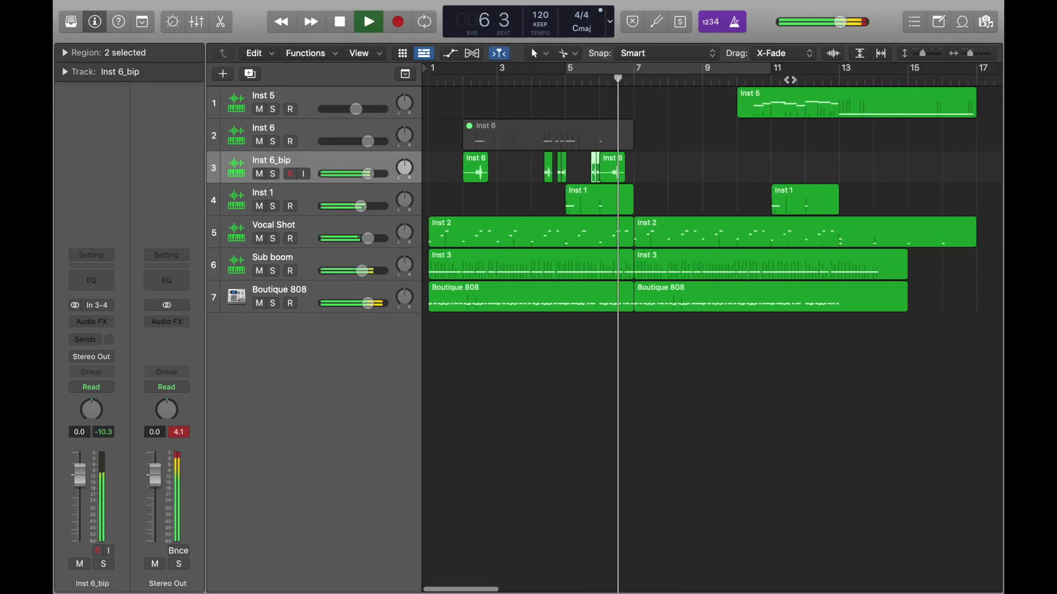
{"action": "scroll", "coordinate": [738, 108], "scroll_direction": "up", "scroll_amount": 2}
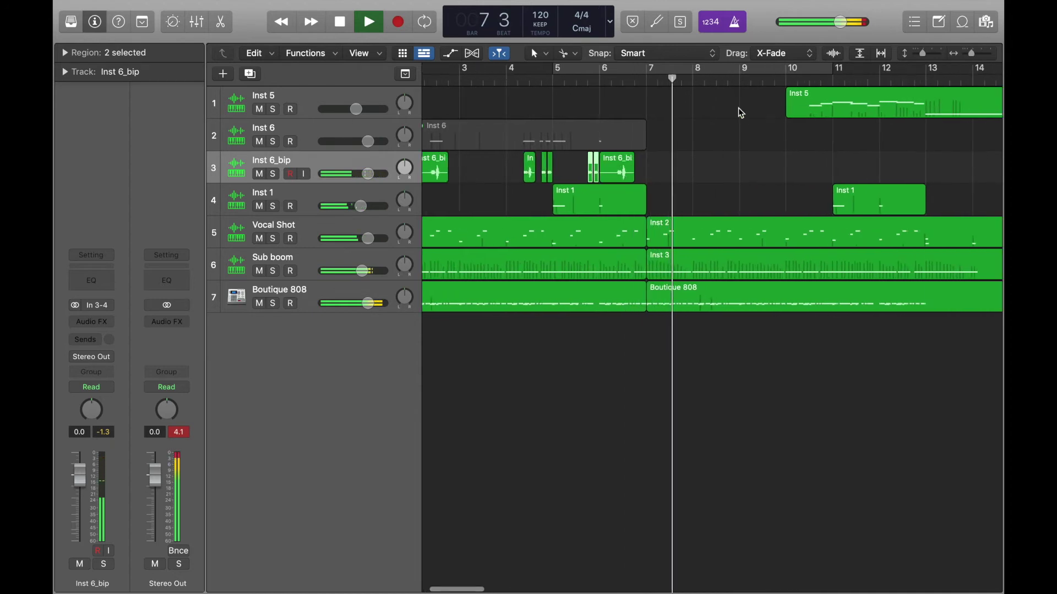
{"action": "scroll", "coordinate": [738, 108], "scroll_direction": "left", "scroll_amount": 3}
{"action": "key", "text": "space"}
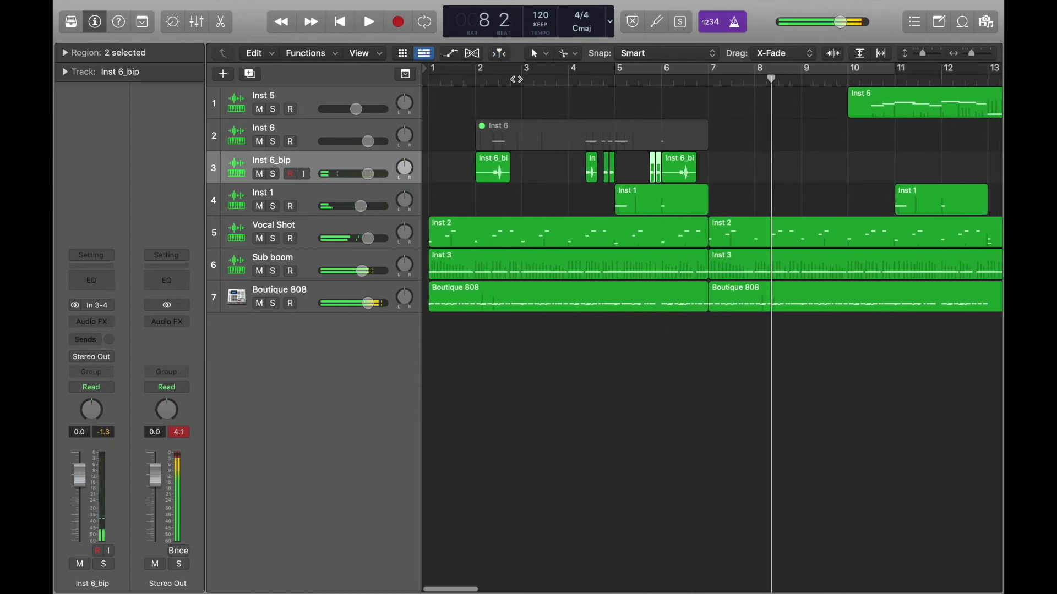
{"action": "key", "text": "shift+space"}
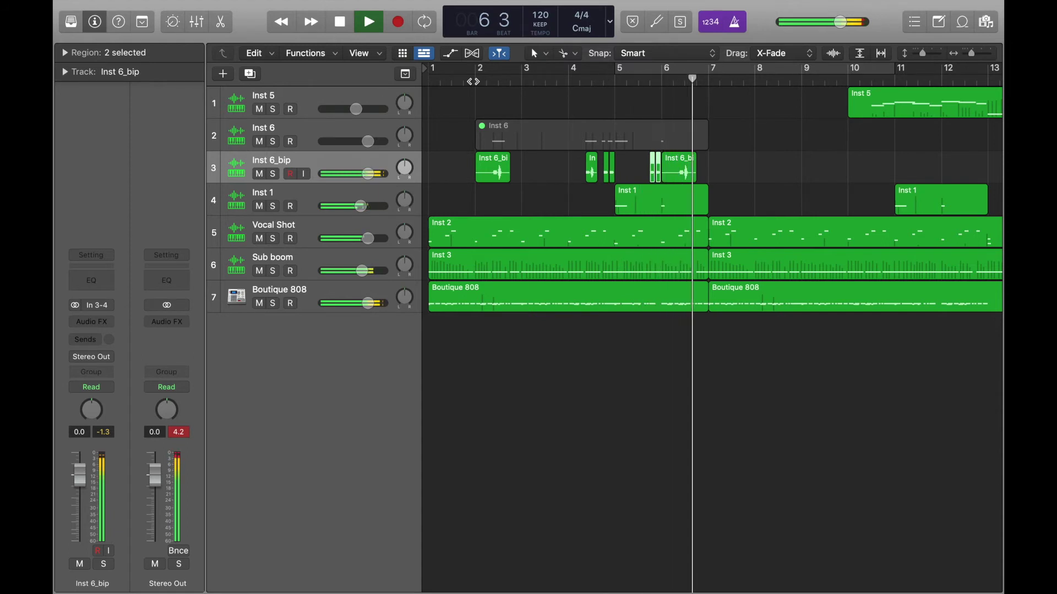
{"action": "key", "text": "space"}
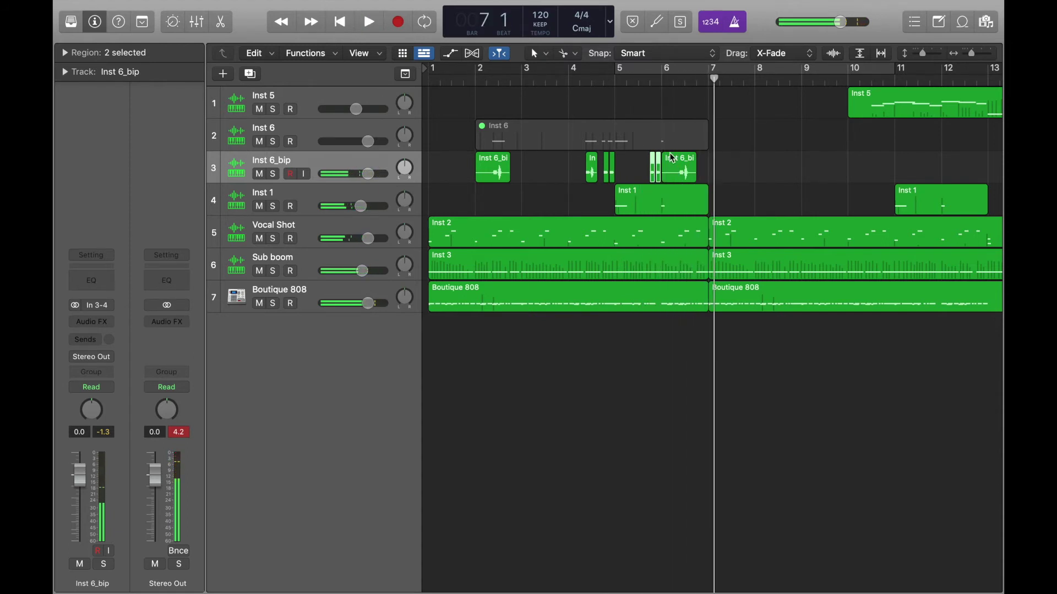
Play from bar 5 and move the longer Inst 6_bip clip from bar 6 to just after bar 7.
{"action": "scroll", "coordinate": [670, 155], "scroll_direction": "up", "scroll_amount": 5}
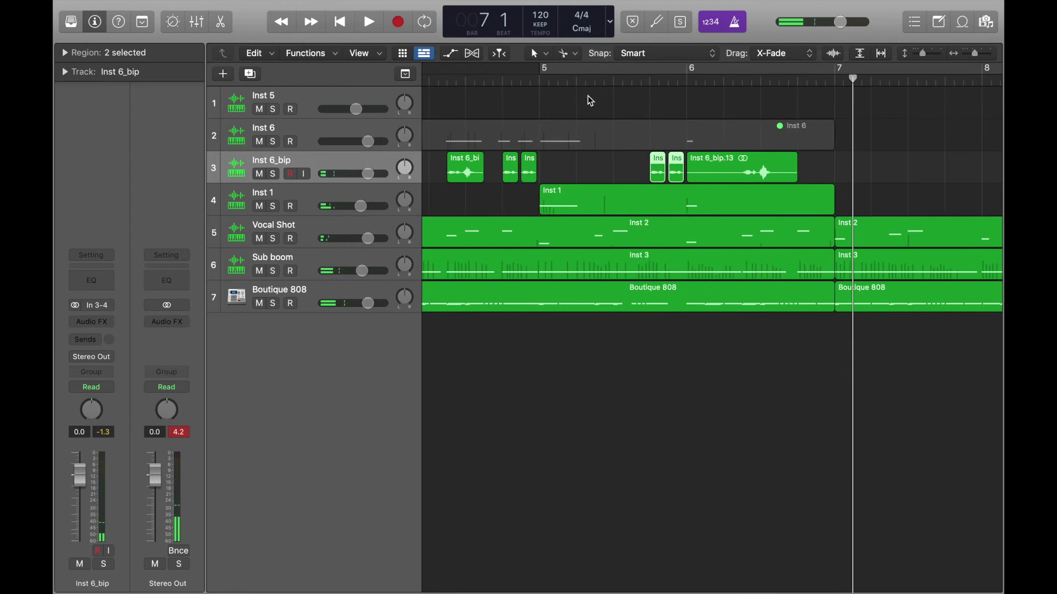
{"action": "left_click", "coordinate": [539, 81]}
{"action": "key", "text": "space"}
{"action": "left_click_drag", "start_coordinate": [738, 165], "coordinate": [884, 163]}
{"action": "key", "text": "space"}
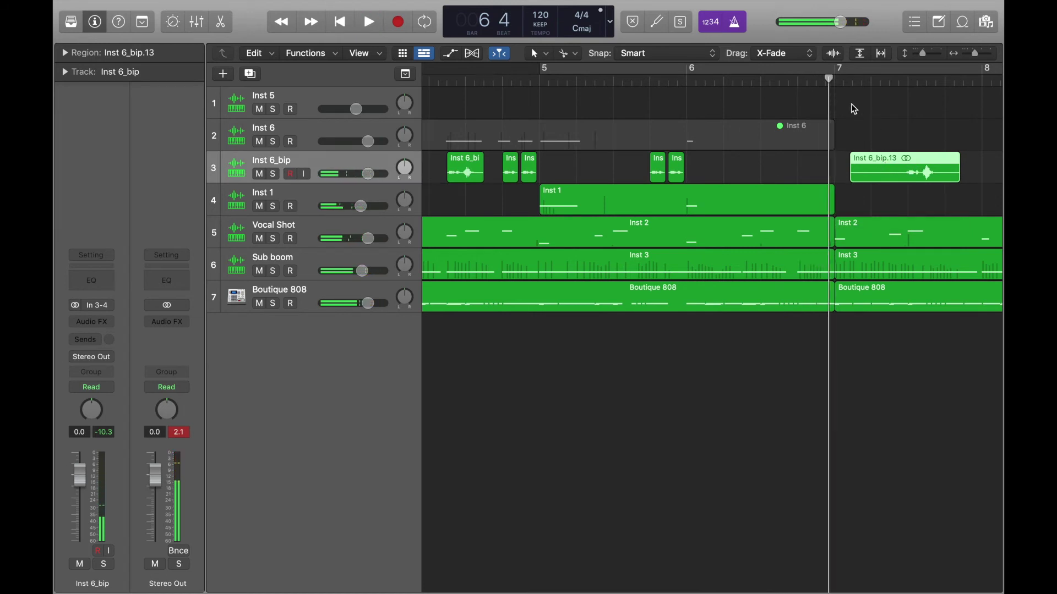
Paste the two short Inst 6_bip slices at 6 4 3, in front of the long clip, and play them.
{"action": "scroll", "coordinate": [851, 109], "scroll_direction": "up", "scroll_amount": 5}
{"action": "left_click_drag", "start_coordinate": [800, 81], "coordinate": [748, 82]}
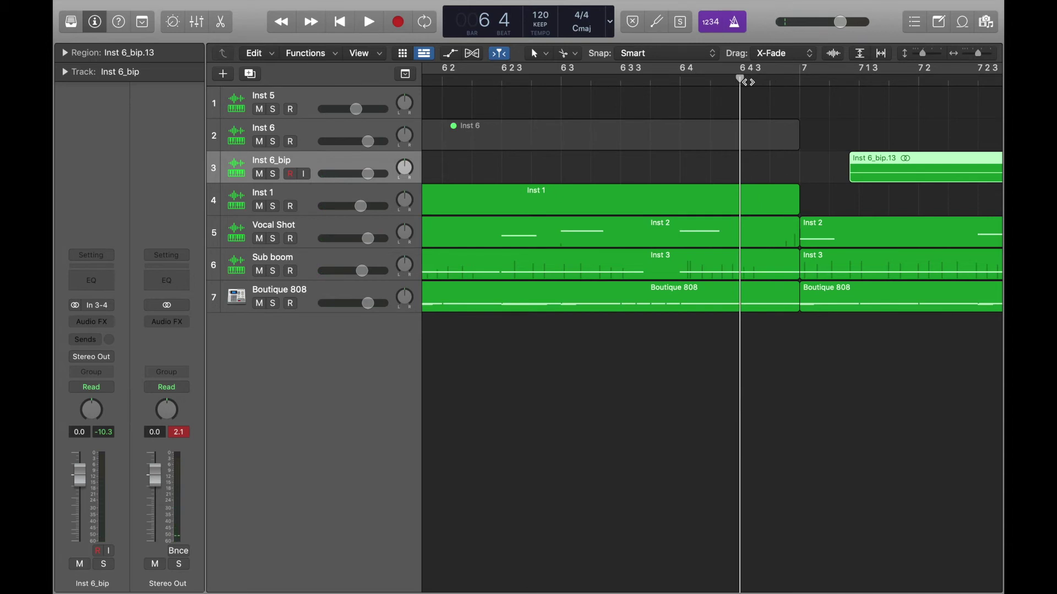
{"action": "key", "text": "r"}
{"action": "key", "text": "space"}
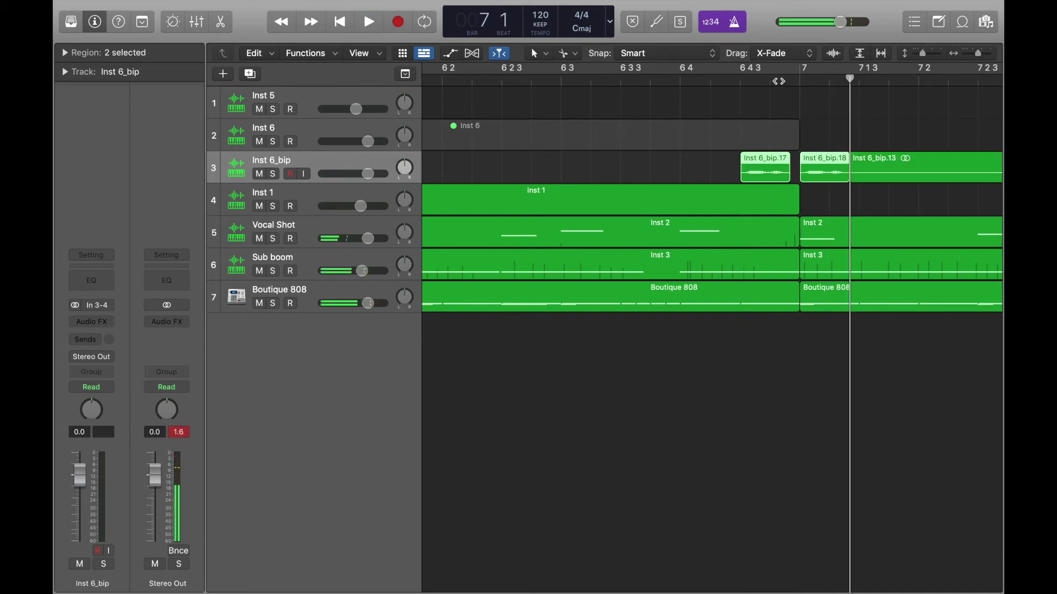
Shift the two pasted Inst 6_bip slices earlier so that the first starts at about 6 3 4.
{"action": "left_click_drag", "start_coordinate": [739, 173], "coordinate": [654, 175]}
{"action": "scroll", "coordinate": [653, 175], "scroll_direction": "down", "scroll_amount": 5}
{"action": "scroll", "coordinate": [654, 175], "scroll_direction": "down", "scroll_amount": 3}
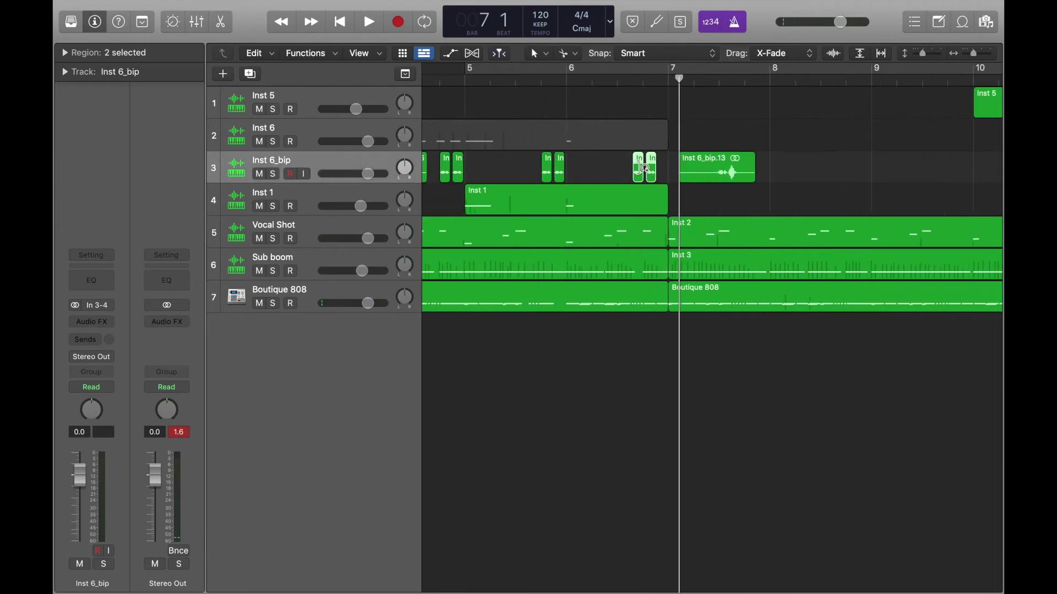
{"action": "scroll", "coordinate": [638, 174], "scroll_direction": "up", "scroll_amount": 5}
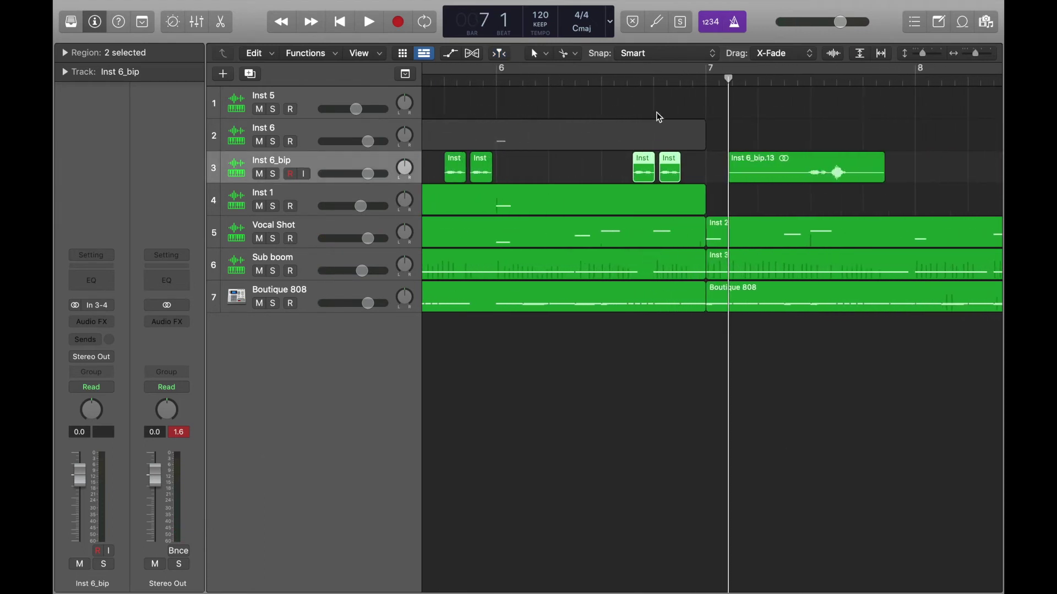
{"action": "left_click_drag", "start_coordinate": [645, 166], "coordinate": [664, 168]}
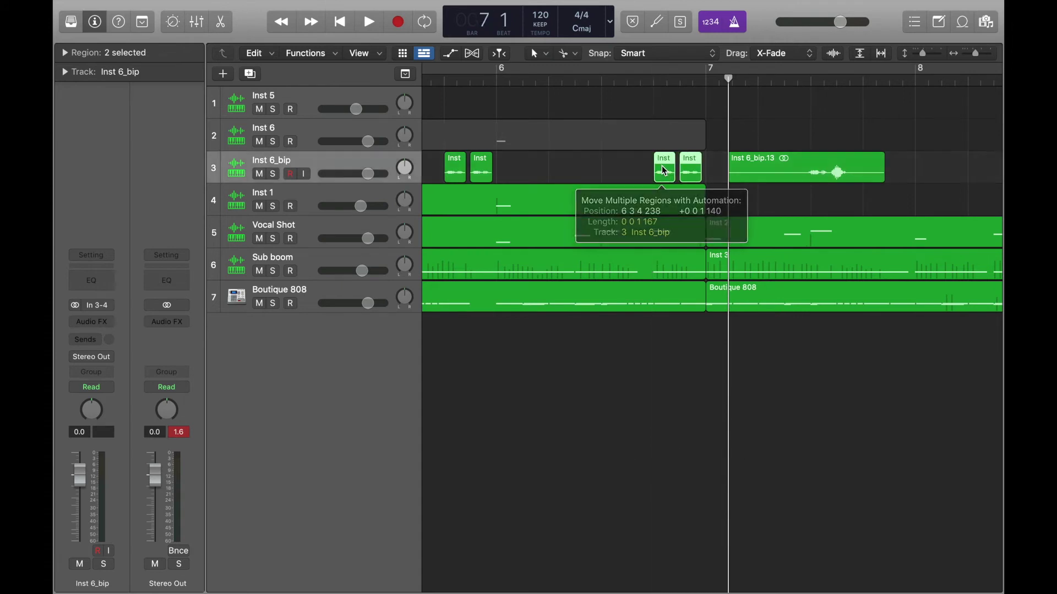
Delete the long Inst 6_bip clip after bar 7 and extend the last short slice past bar 7 in its place.
{"action": "left_click", "coordinate": [639, 77]}
{"action": "key", "text": "space"}
{"action": "key", "text": "space"}
{"action": "left_click", "coordinate": [781, 170]}
{"action": "key", "text": "Delete"}
{"action": "left_click_drag", "start_coordinate": [702, 175], "coordinate": [753, 173]}
Play the extended Inst 6_bip slice across bar 7 and trim its end slightly shorter.
{"action": "left_click", "coordinate": [626, 77]}
{"action": "key", "text": "space"}
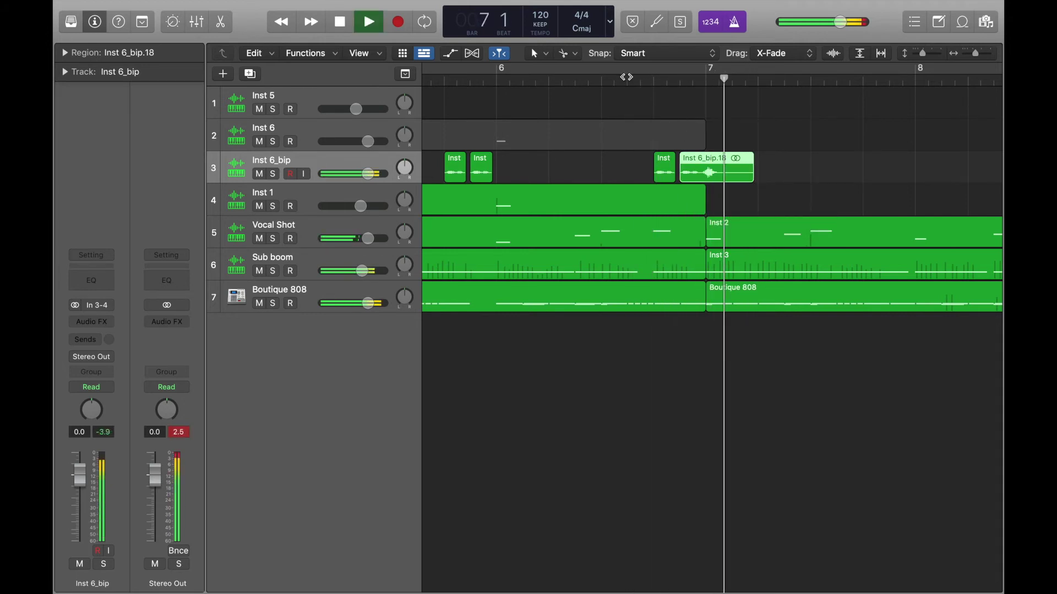
{"action": "key", "text": "space"}
{"action": "left_click_drag", "start_coordinate": [753, 178], "coordinate": [747, 175]}
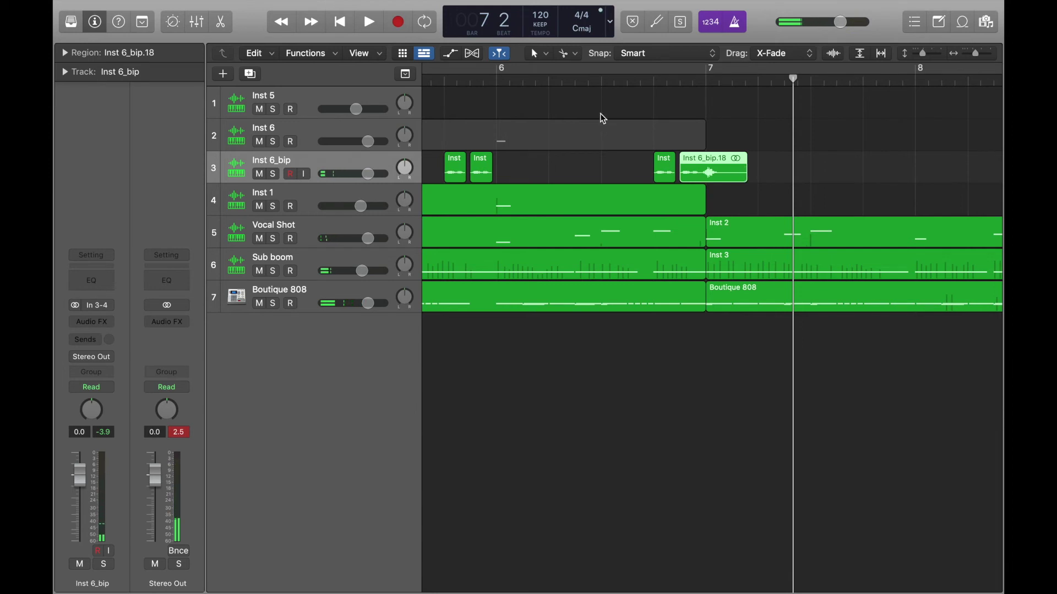
Set the sample start of Row The Boat.wav to about 0.146 s in the Inst 6 track's Quick Sampler.
{"action": "left_click", "coordinate": [351, 133]}
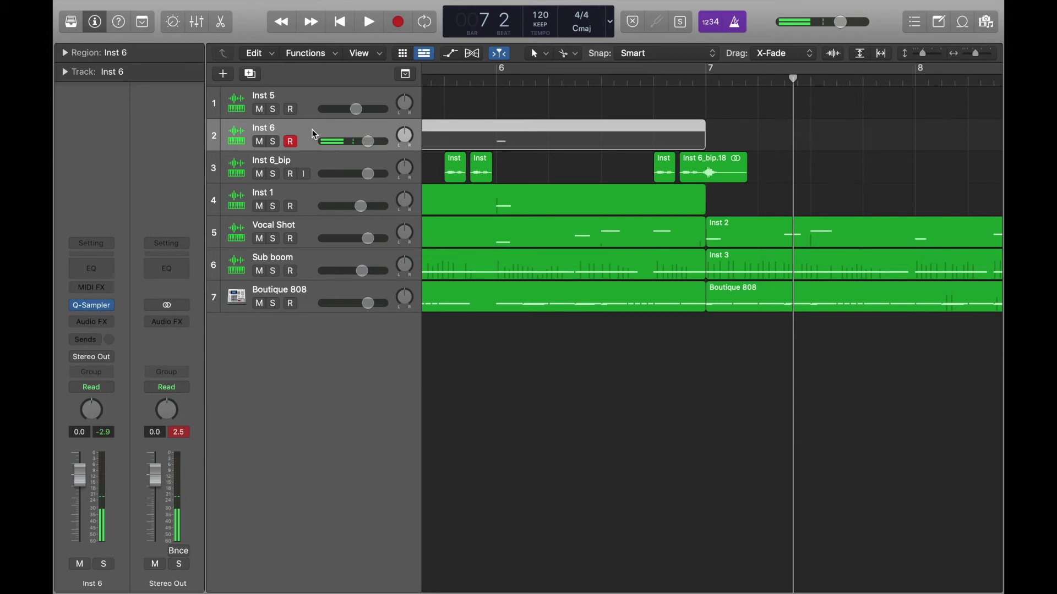
{"action": "left_click", "coordinate": [95, 306]}
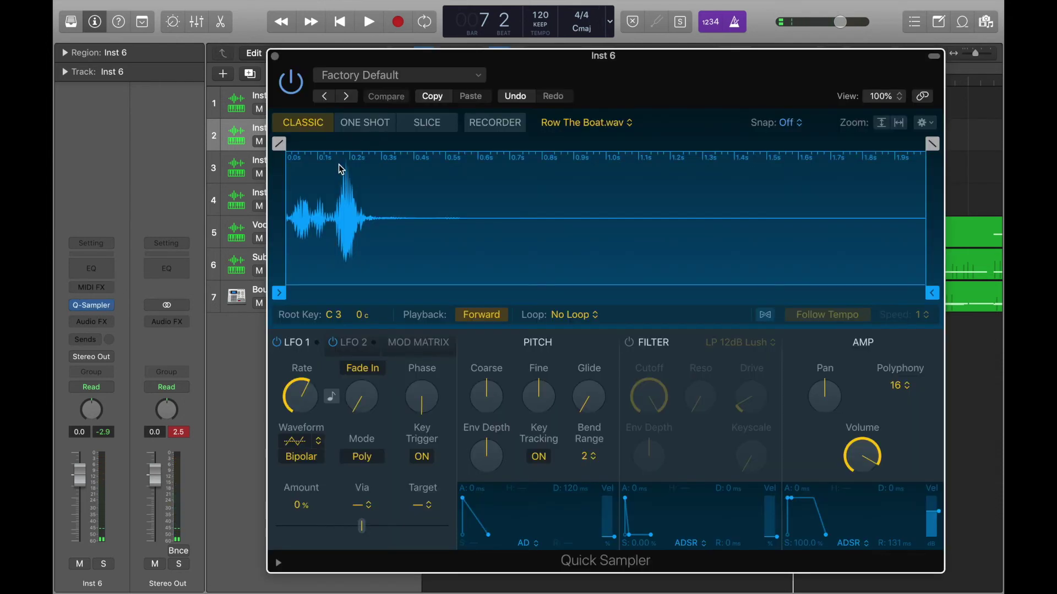
{"action": "left_click_drag", "start_coordinate": [279, 293], "coordinate": [336, 302]}
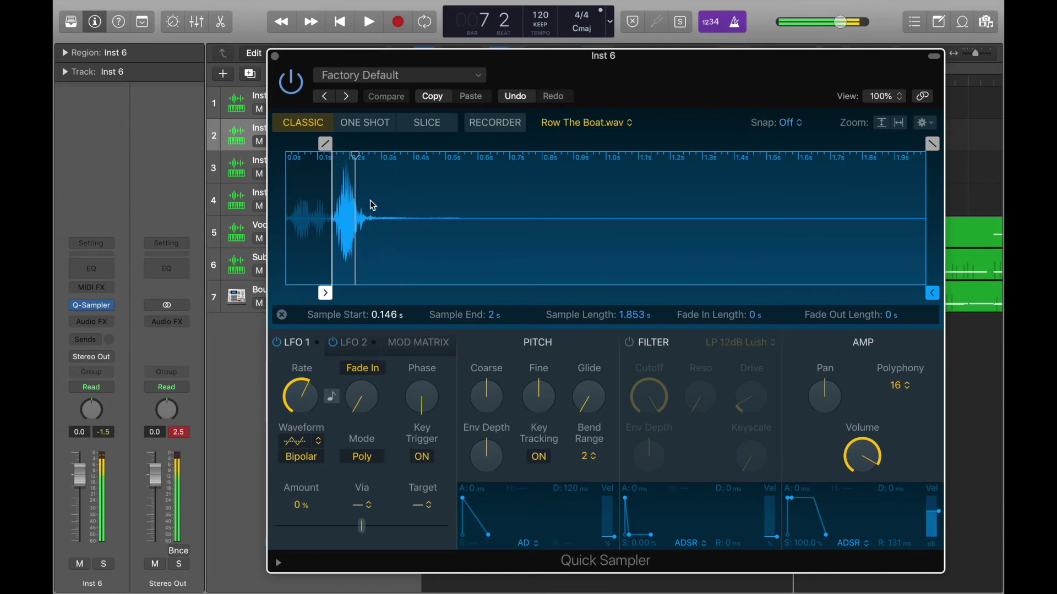
{"action": "left_click", "coordinate": [275, 56]}
Play the beat across bars 6 and 7 to try out the trimmed Inst 6 sample over the slices.
{"action": "scroll", "coordinate": [582, 179], "scroll_direction": "left", "scroll_amount": 3}
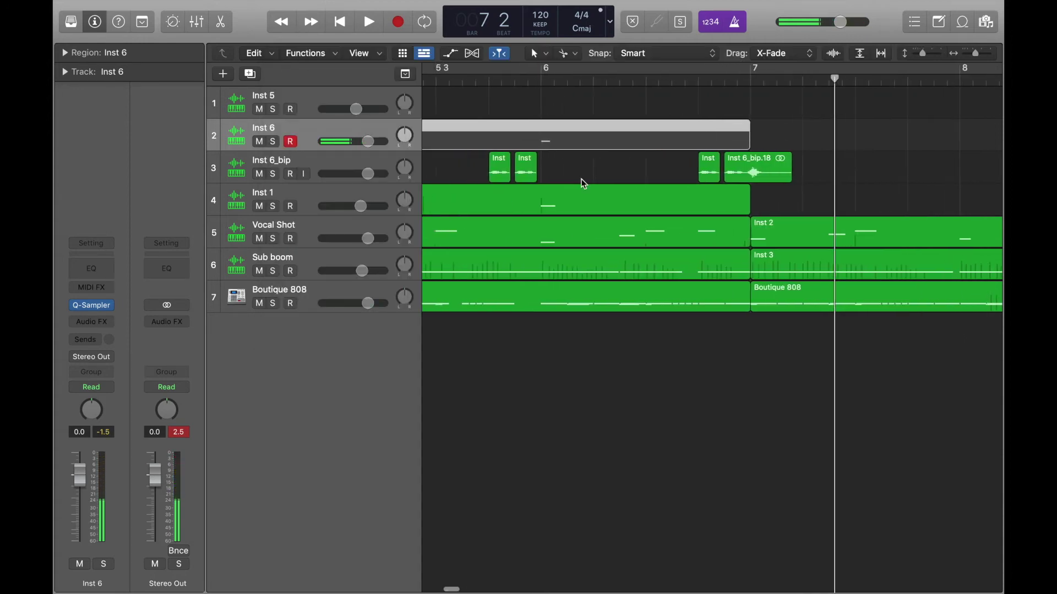
{"action": "left_click", "coordinate": [506, 80]}
{"action": "key", "text": "space"}
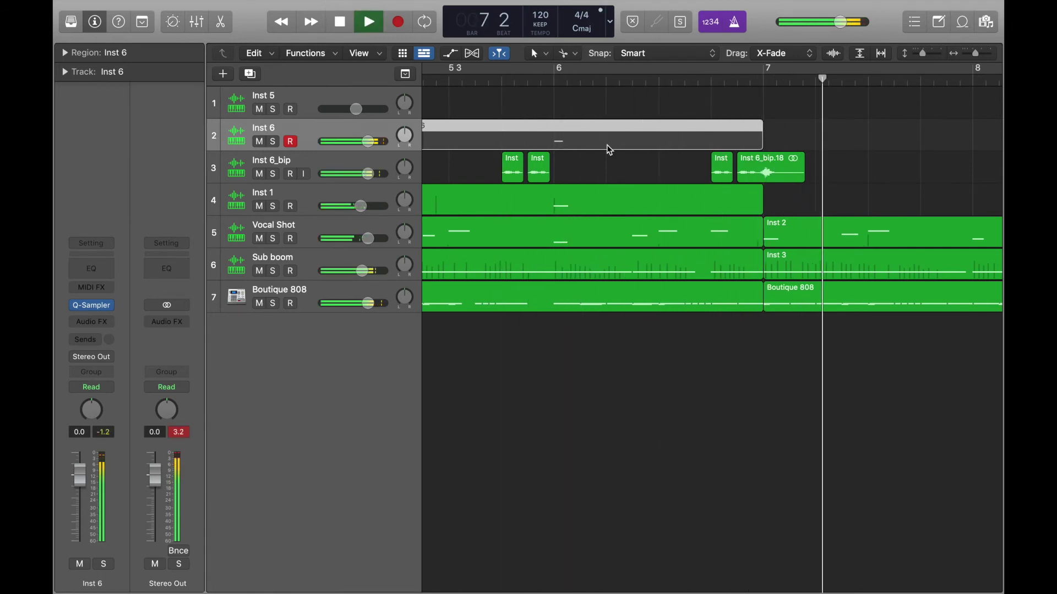
{"action": "key", "text": "space"}
{"action": "left_click", "coordinate": [767, 80]}
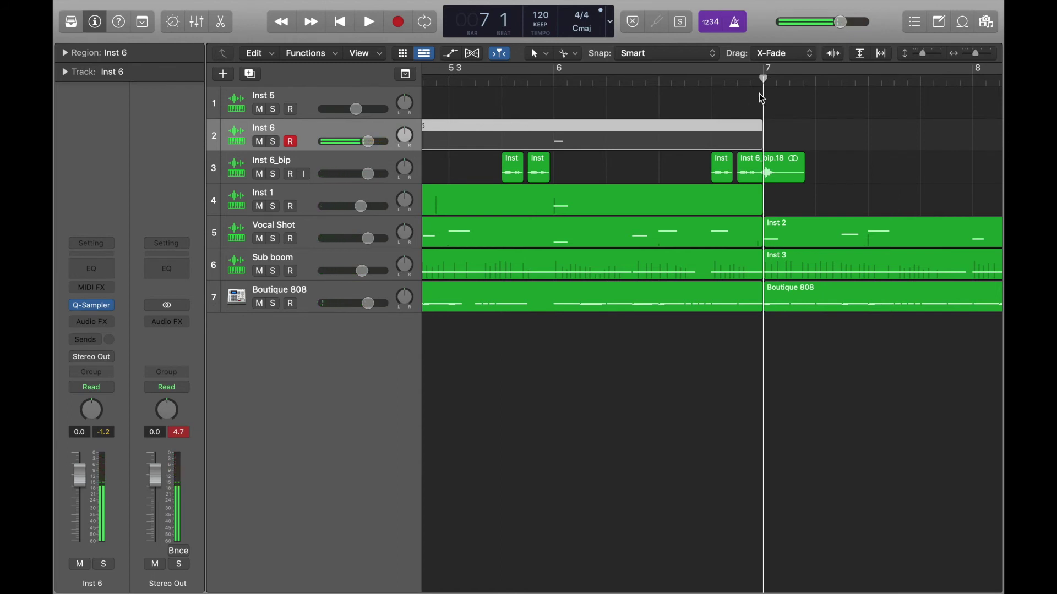
{"action": "key", "text": "space"}
{"action": "left_click", "coordinate": [724, 81]}
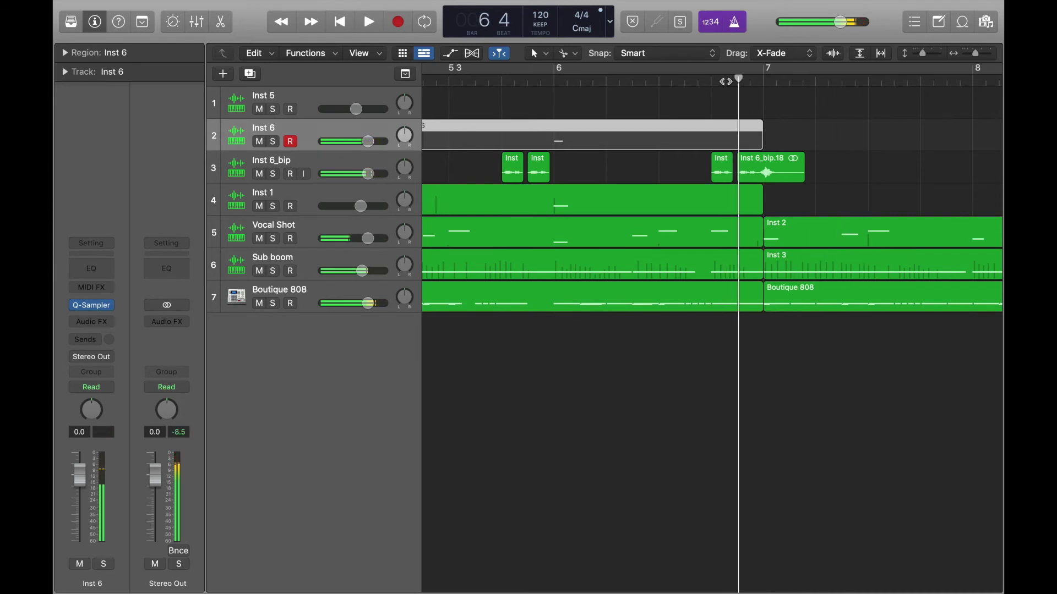
Delete the muted Inst 6 region and record a new Inst 6 part with the trimmed sample from bar 6 through bar 7.
{"action": "key", "text": "Delete"}
{"action": "key", "text": "r"}
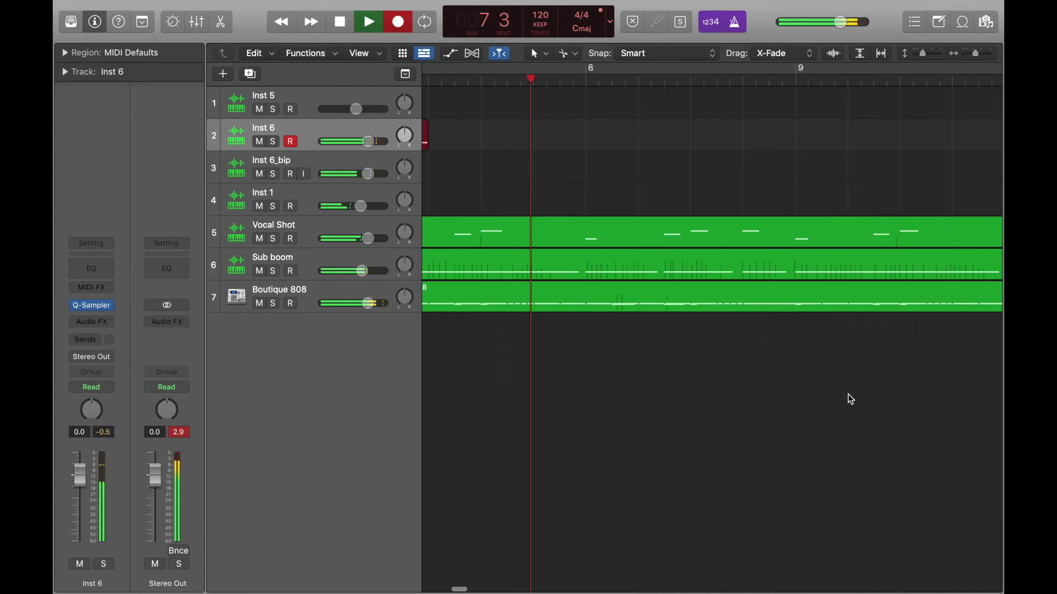
{"action": "key", "text": "space"}
{"action": "scroll", "coordinate": [727, 410], "scroll_direction": "down", "scroll_amount": 10}
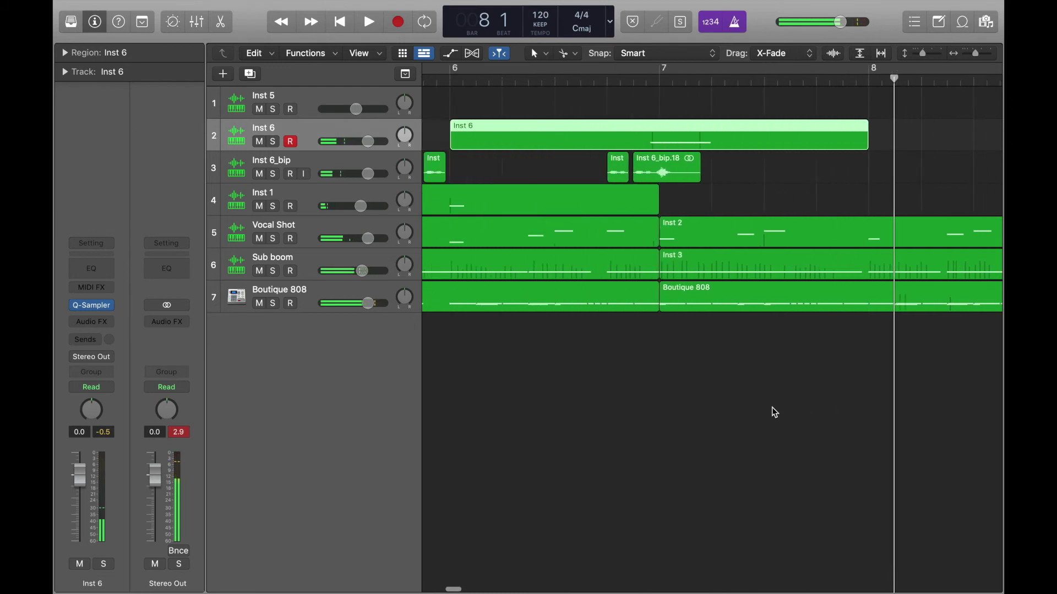
{"action": "scroll", "coordinate": [751, 408], "scroll_direction": "right", "scroll_amount": 1}
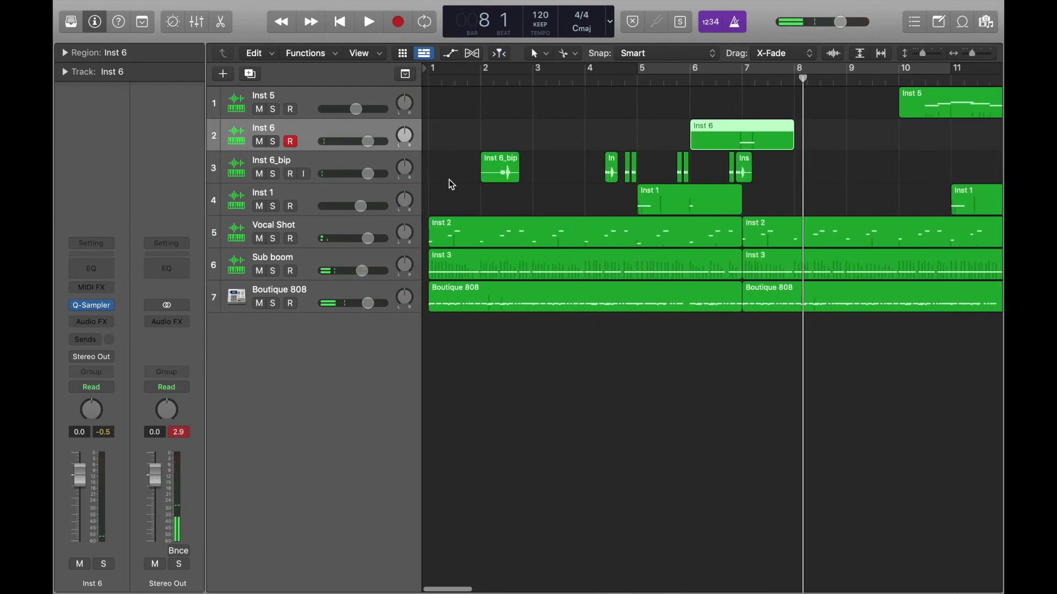
Select the new Inst 6 region with all Inst 6_bip clips and paste a copy of them at bar 9.
{"action": "left_click", "coordinate": [492, 197]}
{"action": "left_click_drag", "start_coordinate": [465, 177], "coordinate": [792, 137]}
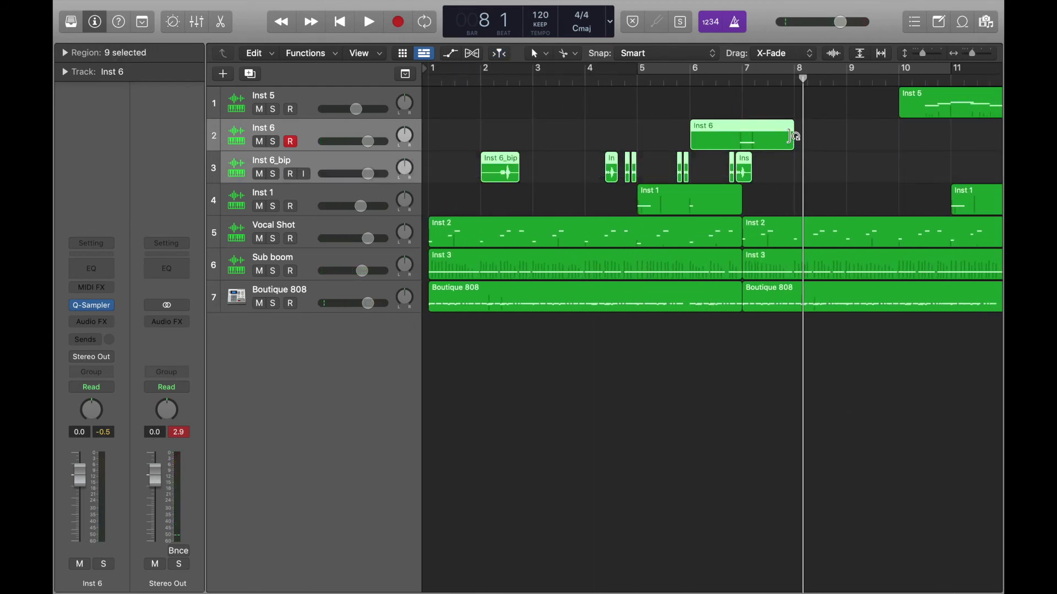
{"action": "scroll", "coordinate": [793, 138], "scroll_direction": "right", "scroll_amount": 3}
{"action": "left_click", "coordinate": [738, 84]}
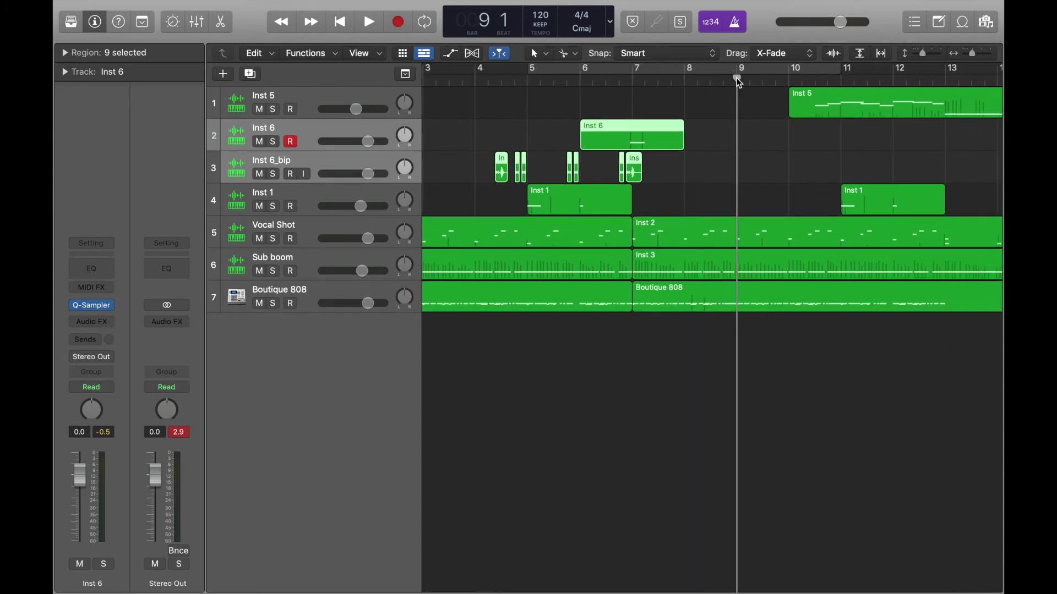
{"action": "key", "text": "super+v"}
Listen to the pasted section from before bar 9 into bar 13 and undo the paste.
{"action": "scroll", "coordinate": [604, 112], "scroll_direction": "left", "scroll_amount": 5}
{"action": "double_click", "coordinate": [628, 83]}
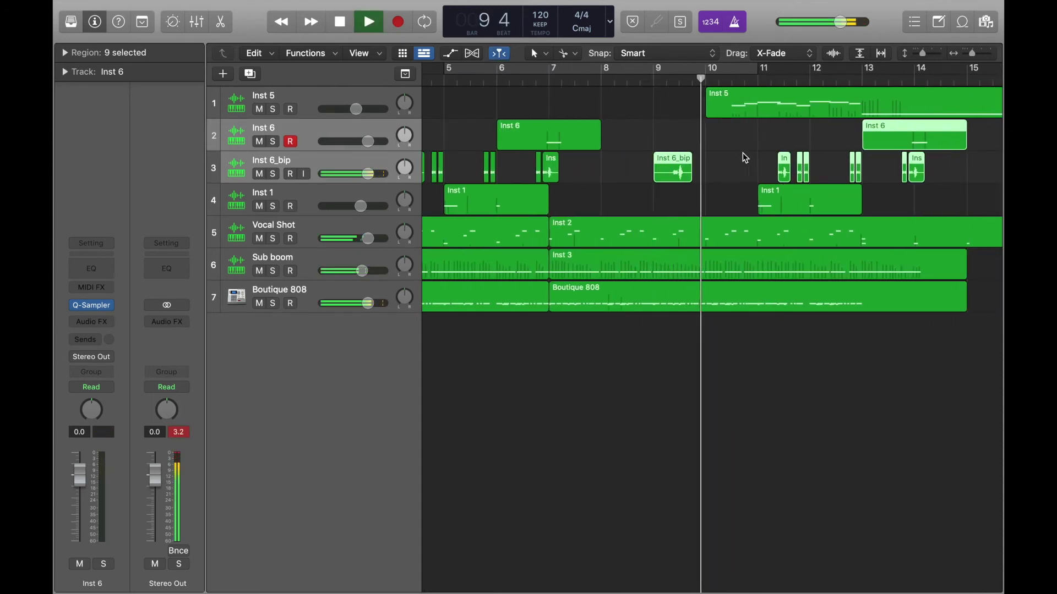
{"action": "left_click", "coordinate": [754, 161]}
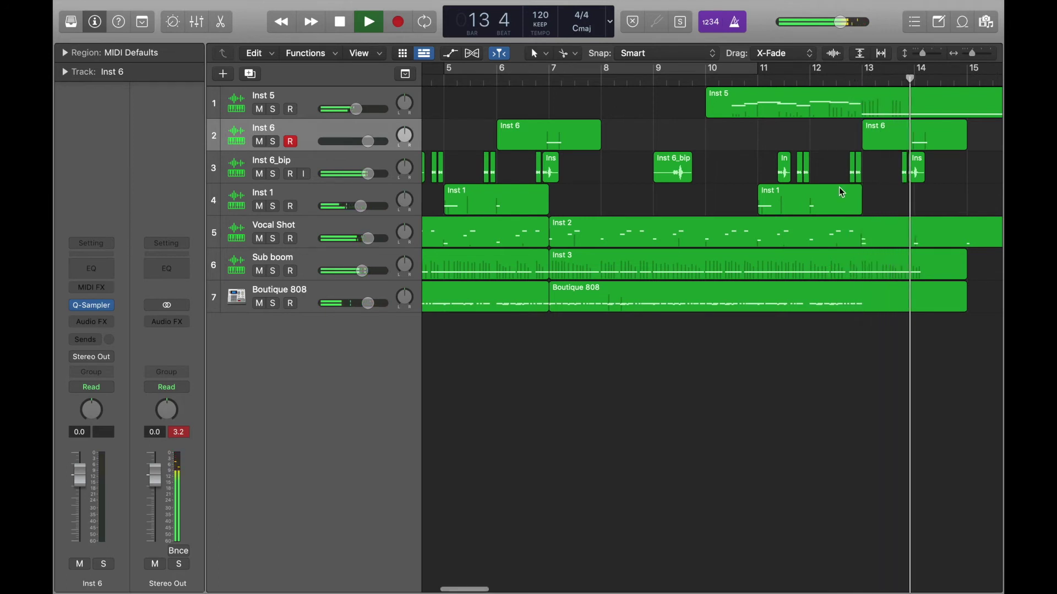
{"action": "key", "text": "space"}
{"action": "scroll", "coordinate": [842, 192], "scroll_direction": "left", "scroll_amount": 3}
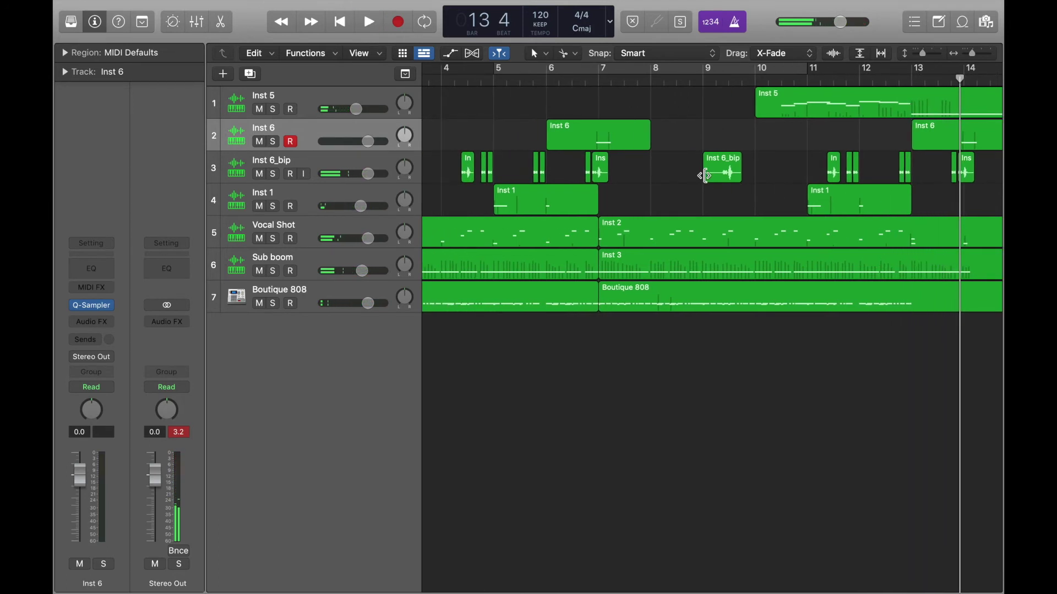
{"action": "key", "text": "super+z"}
{"action": "scroll", "coordinate": [668, 81], "scroll_direction": "left", "scroll_amount": 5}
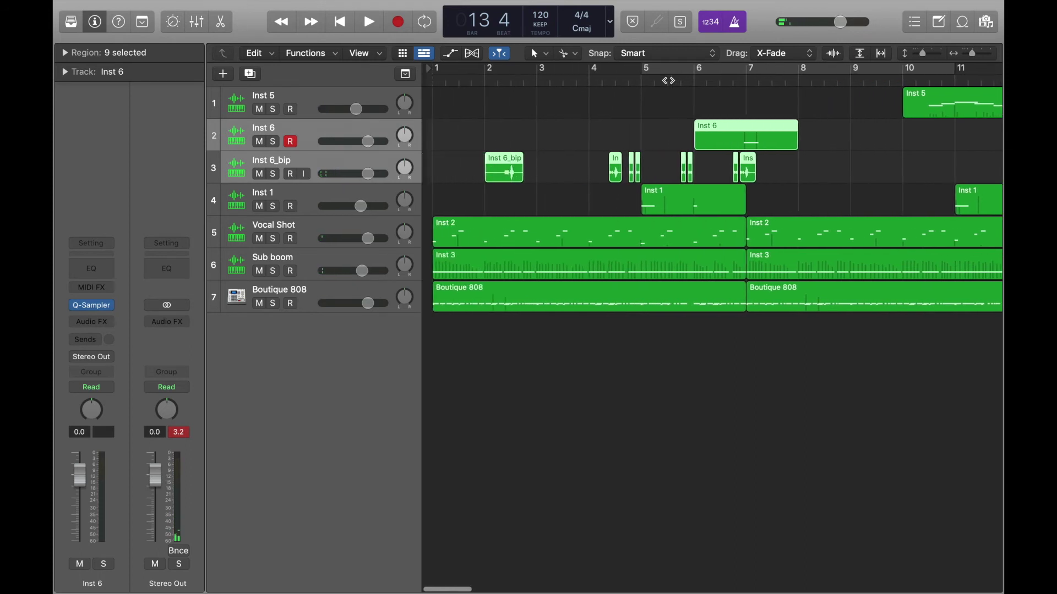
Paste the copied Inst 6 region and Inst 6_bip clips at bar 8 and listen to them up to bar 14.
{"action": "left_click", "coordinate": [797, 80]}
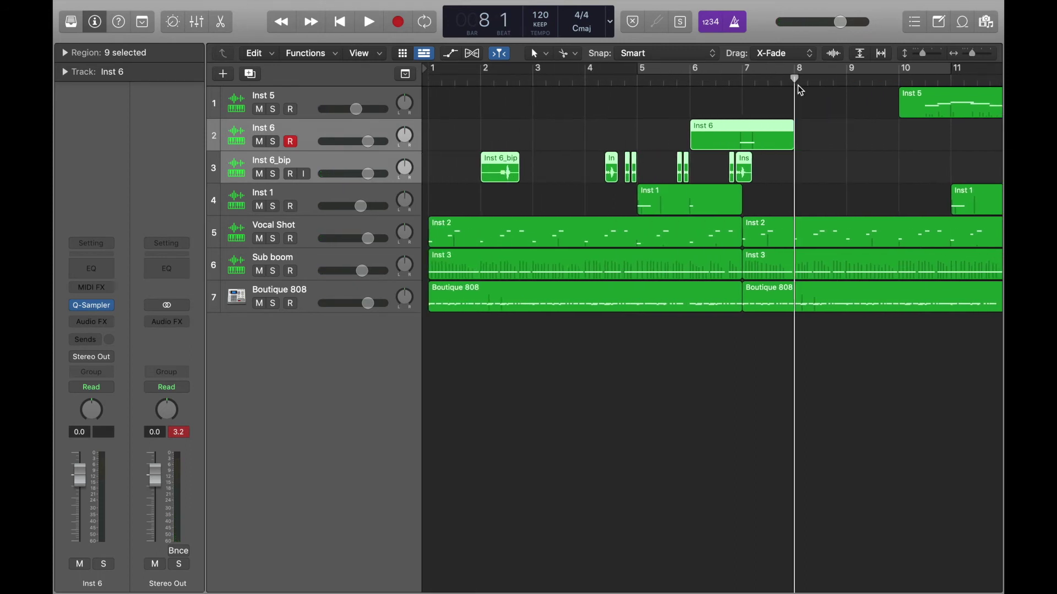
{"action": "key", "text": "super+v"}
{"action": "double_click", "coordinate": [682, 80]}
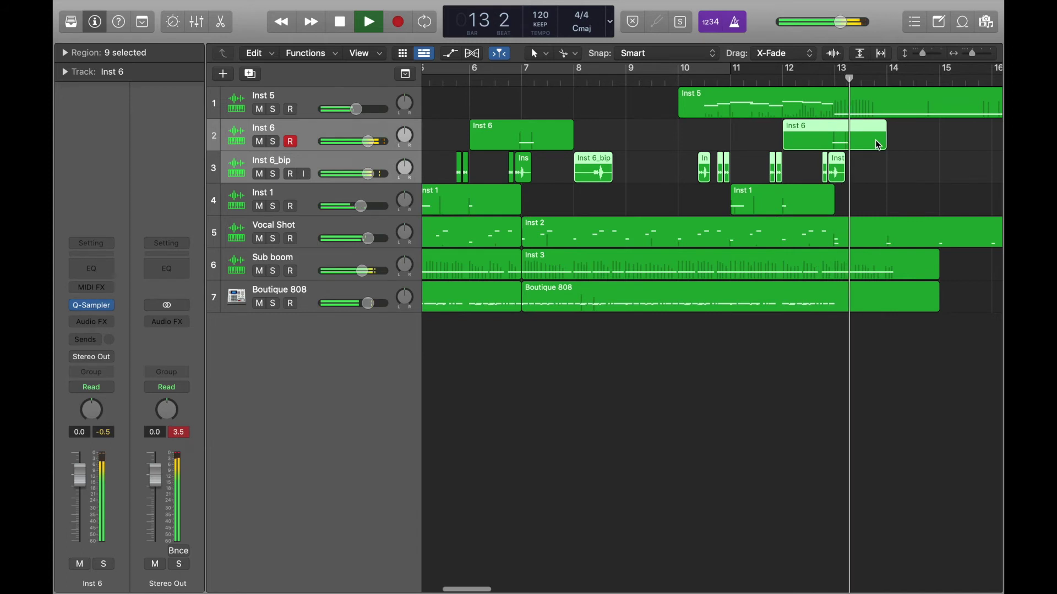
{"action": "key", "text": "super+Right"}
{"action": "key", "text": "space"}
{"action": "scroll", "coordinate": [633, 169], "scroll_direction": "left", "scroll_amount": 5}
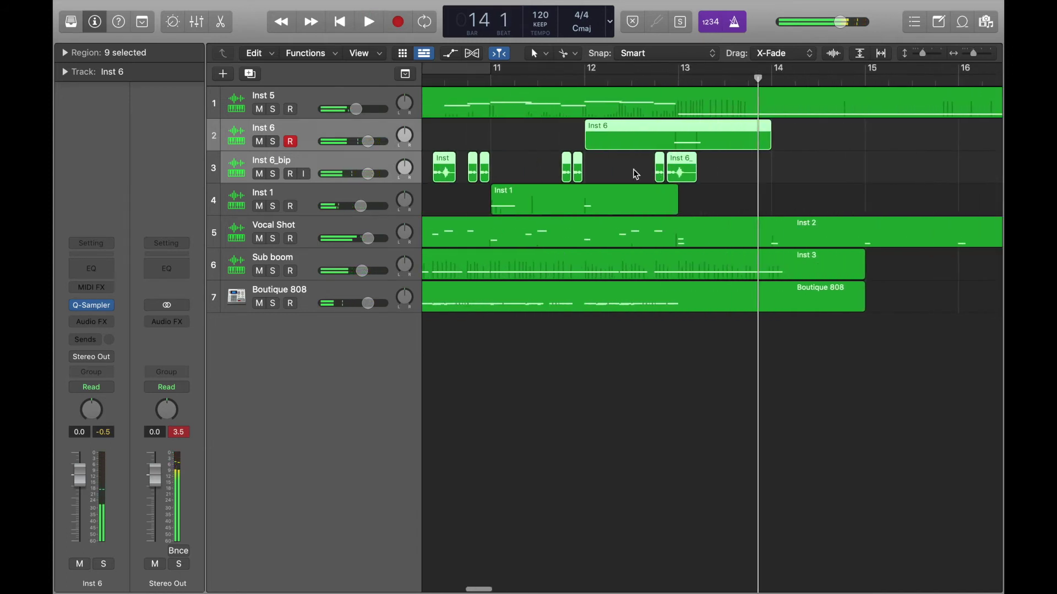
Add the Space Designer reverb in stereo to the Inst 6 track and audition it from the middle of bar 12.
{"action": "left_click", "coordinate": [521, 144]}
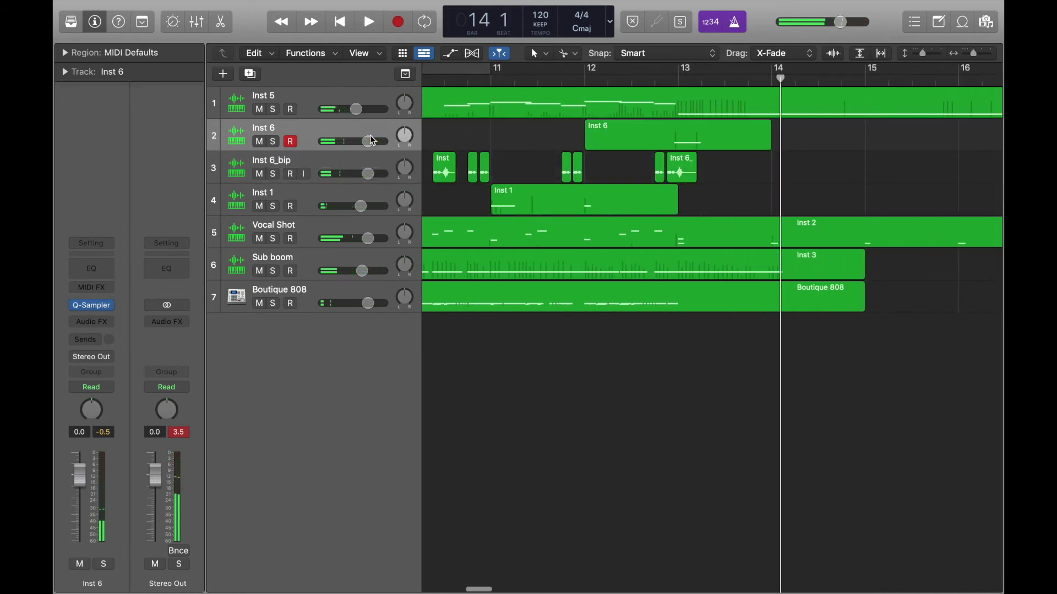
{"action": "left_click", "coordinate": [97, 323]}
{"action": "mouse_move", "coordinate": [120, 352]}
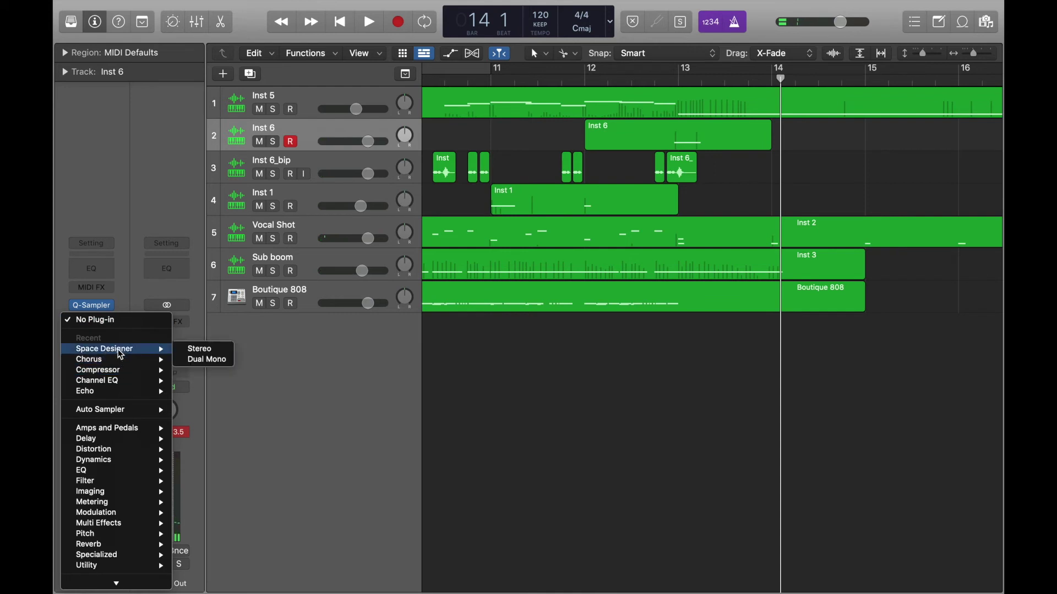
{"action": "left_click", "coordinate": [203, 351]}
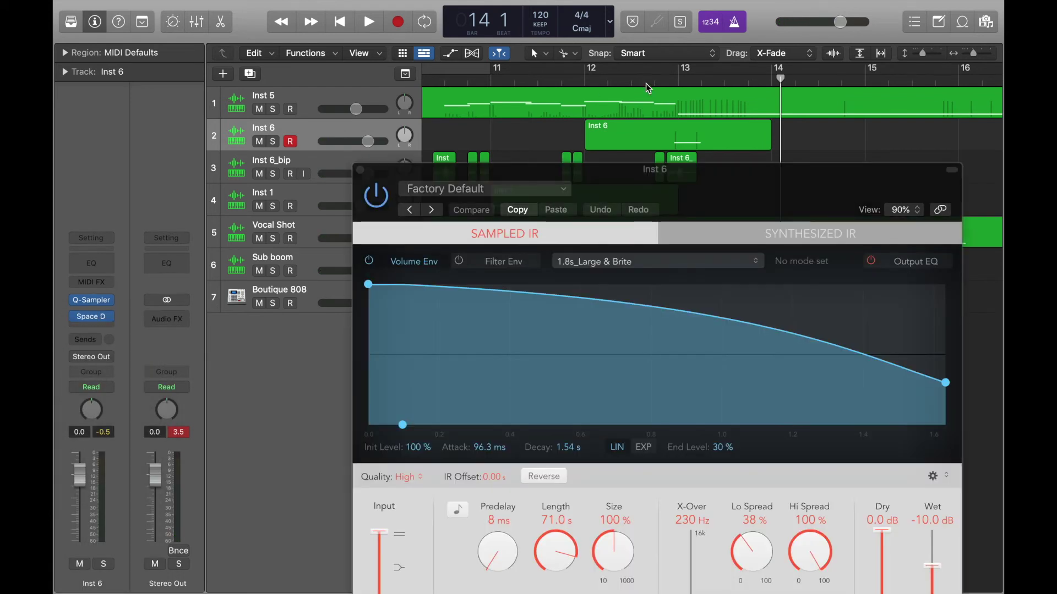
{"action": "left_click", "coordinate": [638, 83]}
{"action": "key", "text": "space"}
{"action": "key", "text": "space"}
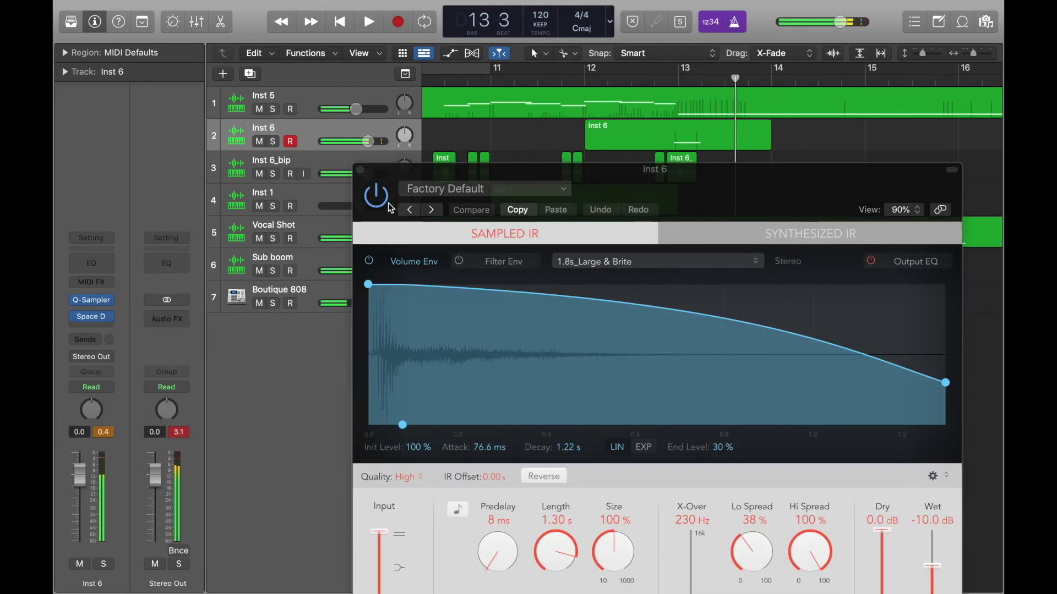
Lower the Inst 6 track's volume to -4.9 dB and listen to the balance around bar 13.
{"action": "left_click_drag", "start_coordinate": [364, 144], "coordinate": [351, 144]}
{"action": "key", "text": "space"}
{"action": "left_click", "coordinate": [655, 75]}
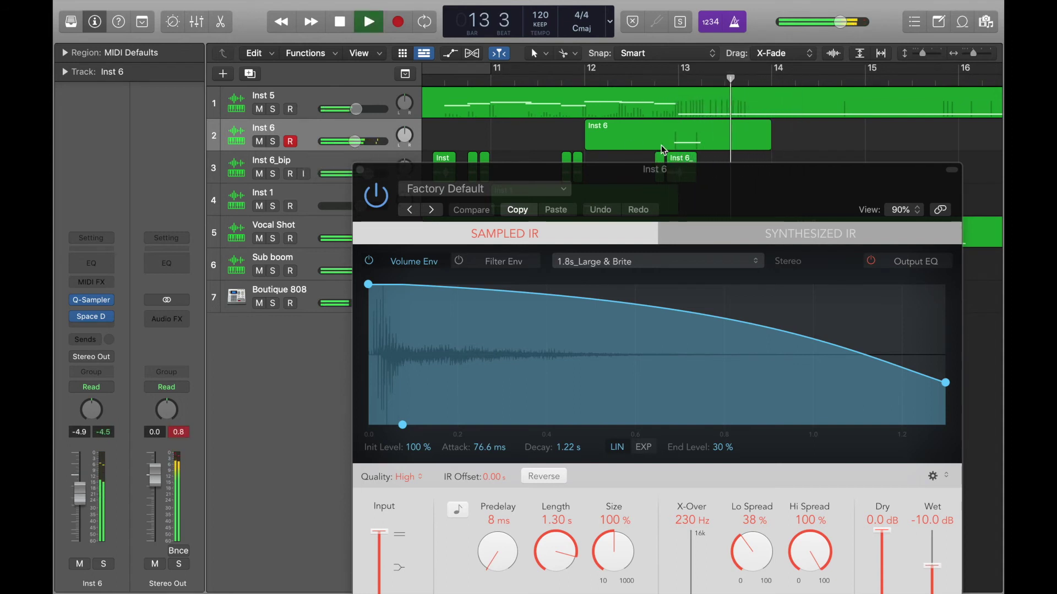
{"action": "key", "text": "space"}
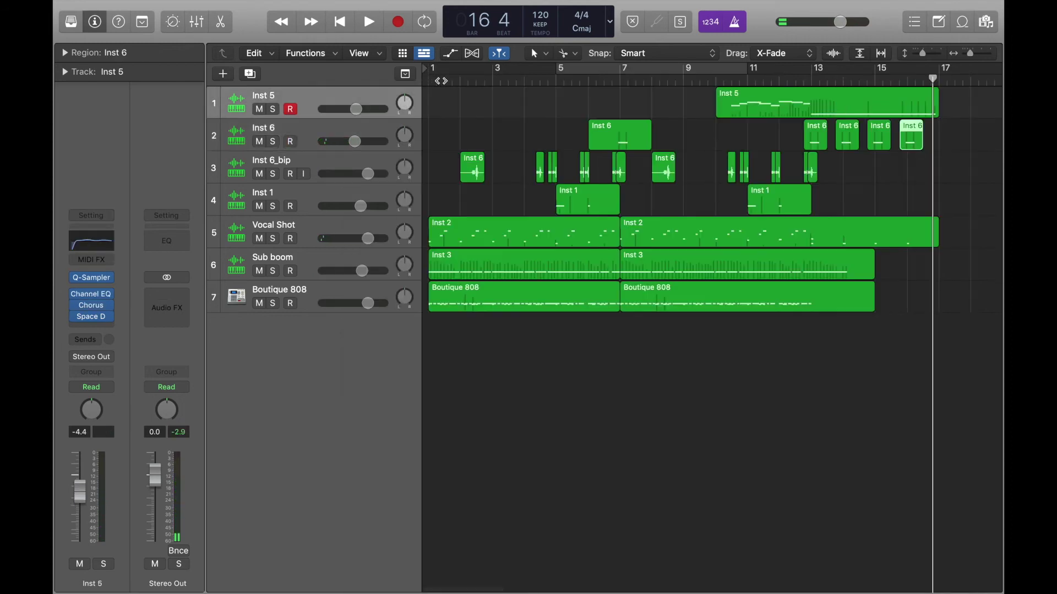
Play the beat's opening from bar 1, create a Quick Sampler software instrument track and place it above Inst 5.
{"action": "key", "text": "Return"}
{"action": "key", "text": "space"}
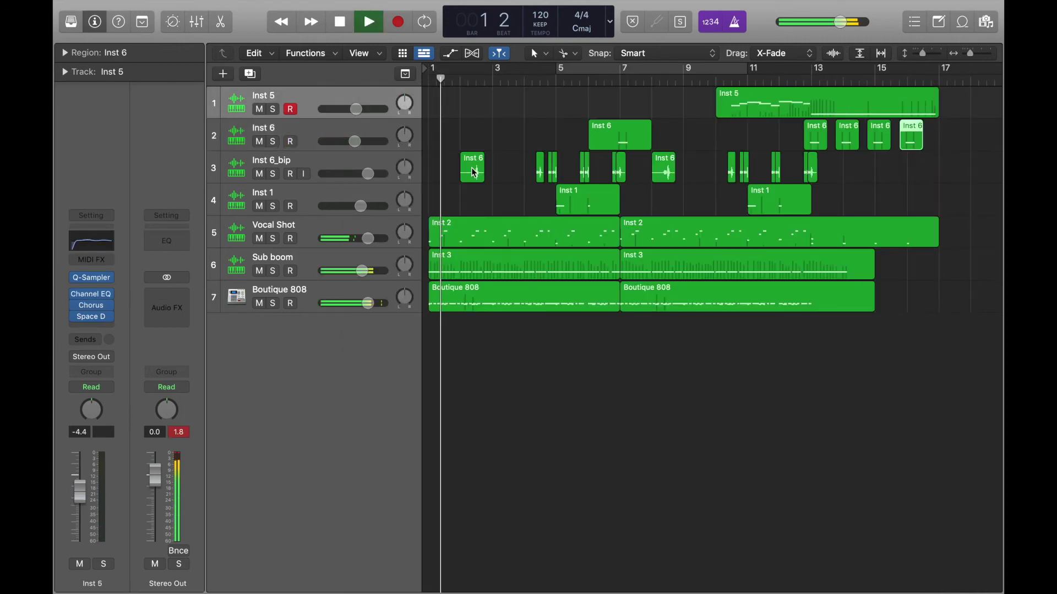
{"action": "left_click", "coordinate": [224, 76]}
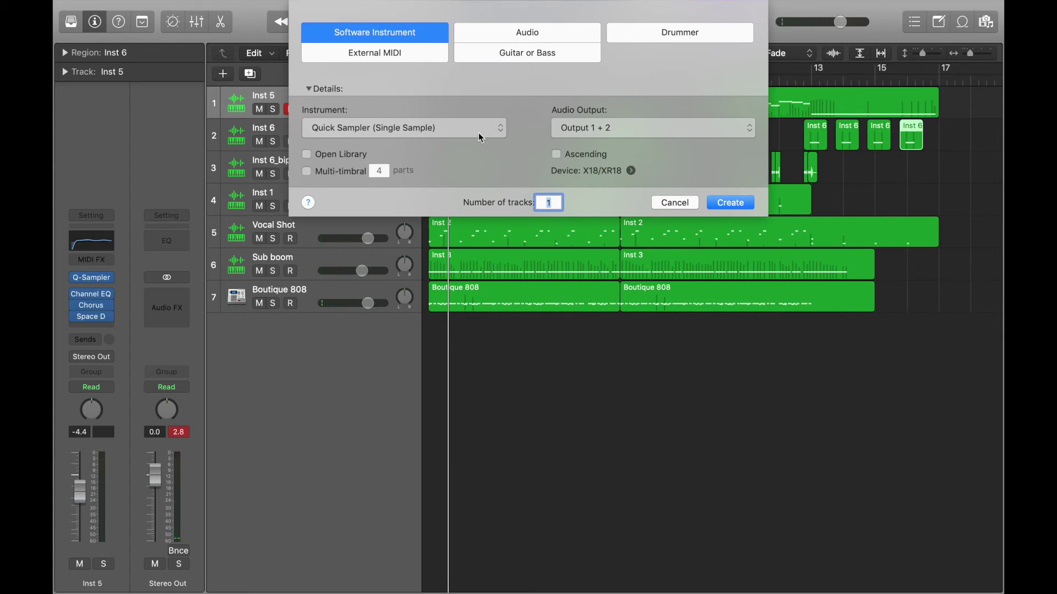
{"action": "left_click", "coordinate": [732, 202]}
{"action": "left_click_drag", "start_coordinate": [344, 130], "coordinate": [343, 93]}
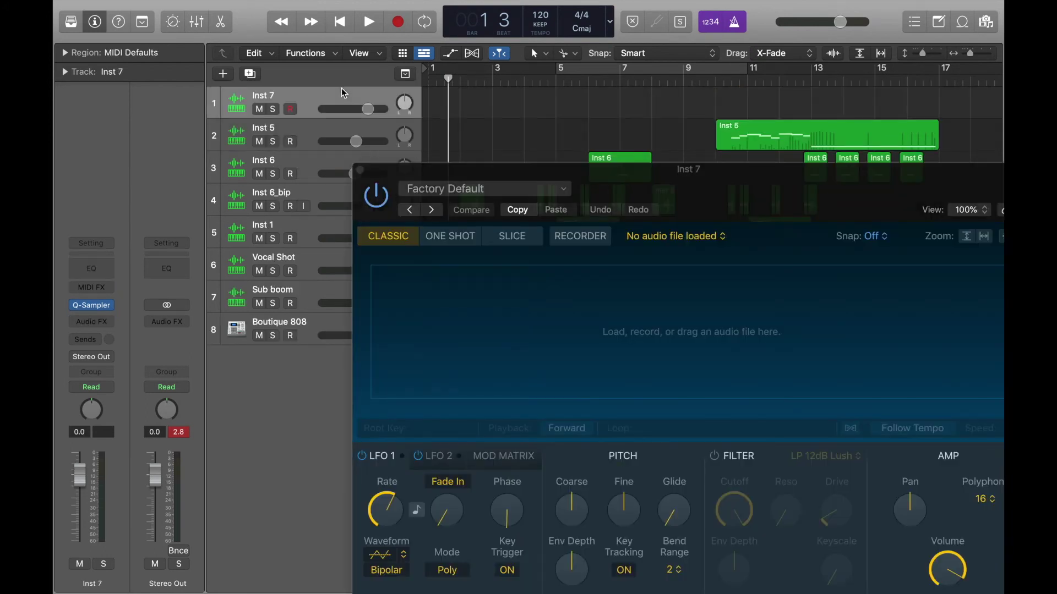
Load Pens.wav into Inst 7's Quick Sampler and play a note to hear it.
{"action": "left_click", "coordinate": [518, 183]}
{"action": "left_click", "coordinate": [484, 176]}
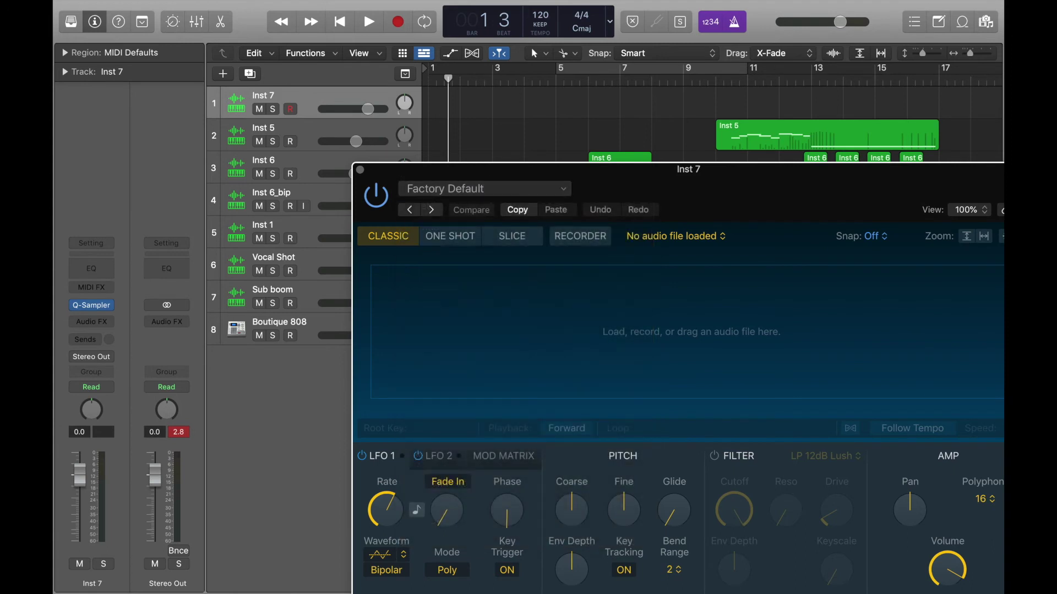
{"action": "key", "text": "super+w"}
{"action": "left_click_drag", "start_coordinate": [471, 224], "coordinate": [499, 330]}
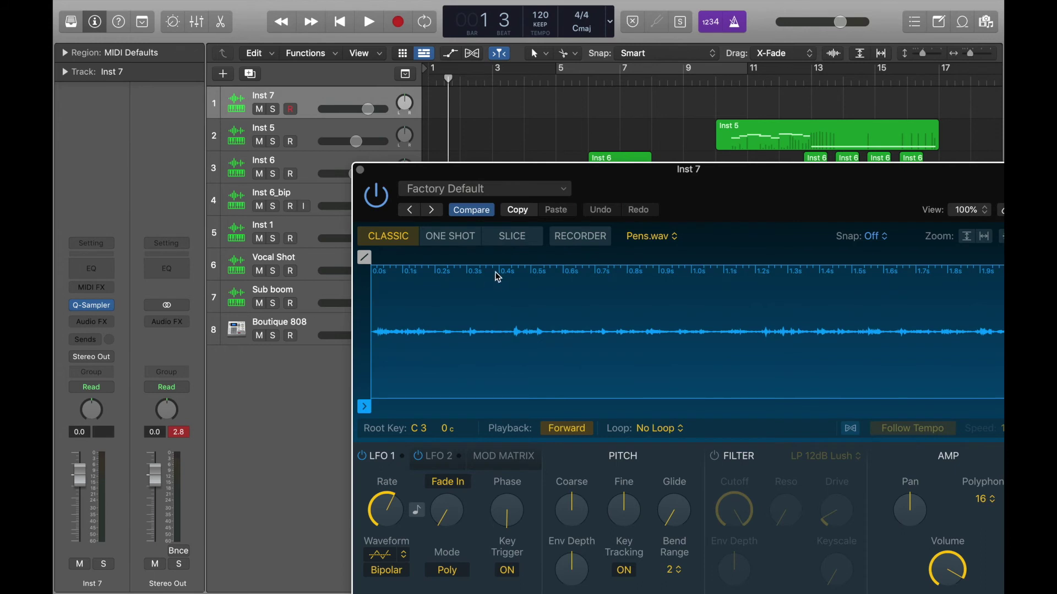
{"action": "key", "text": "a"}
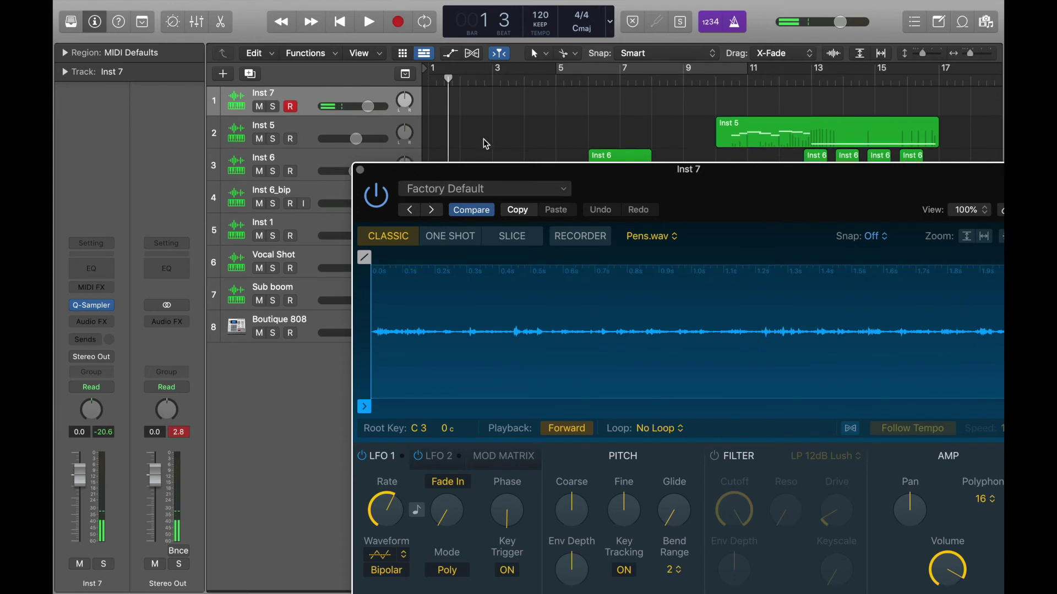
{"action": "left_click", "coordinate": [363, 167]}
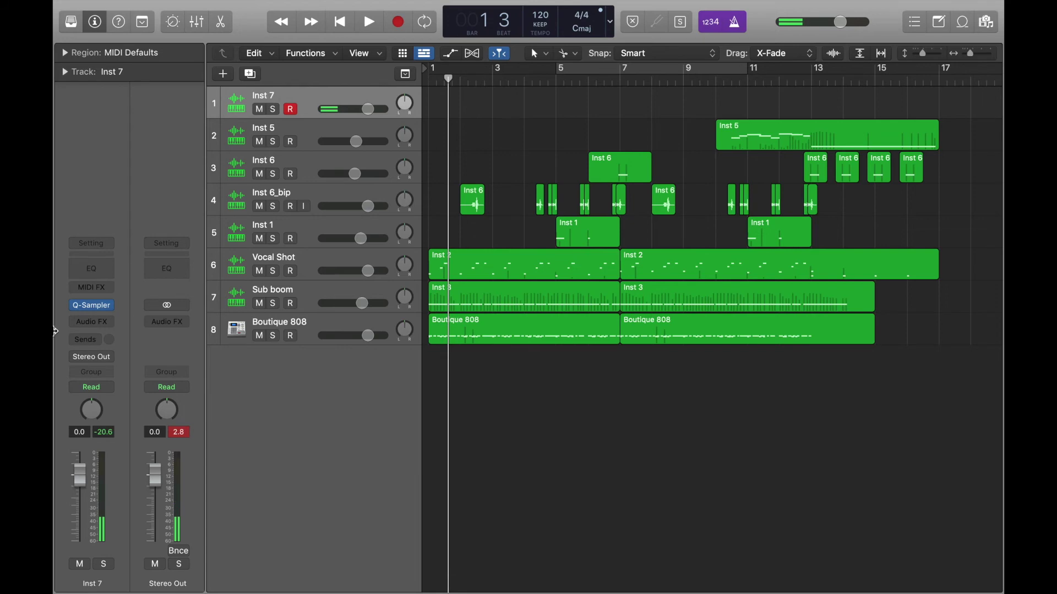
Reopen Inst 7's Quick Sampler to inspect the full Pens.wav waveform, and close it.
{"action": "left_click", "coordinate": [96, 308]}
{"action": "left_click_drag", "start_coordinate": [779, 186], "coordinate": [579, 108]}
{"action": "left_click", "coordinate": [774, 298]}
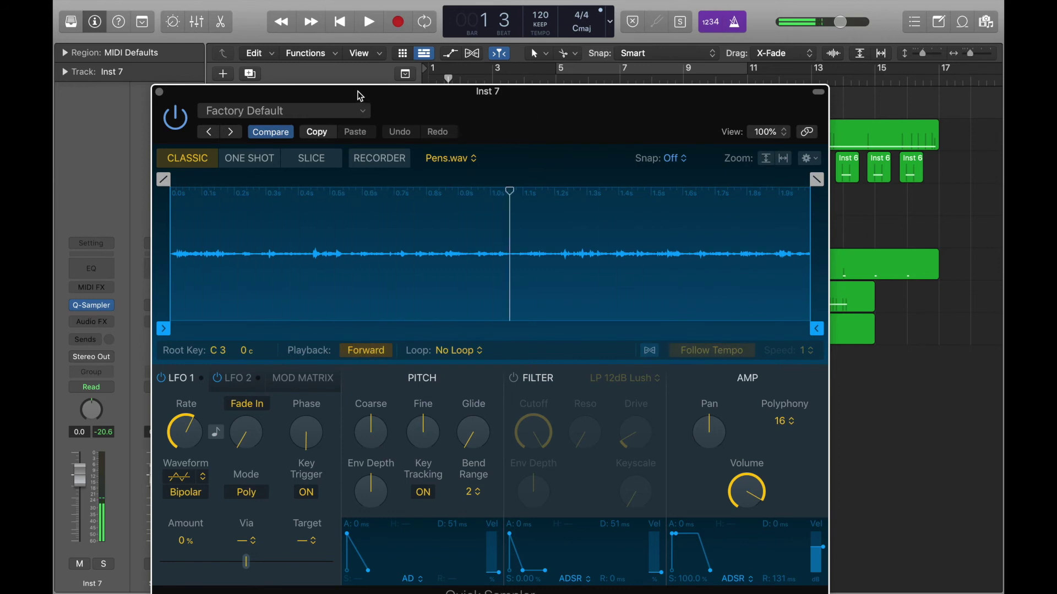
{"action": "left_click", "coordinate": [160, 92]}
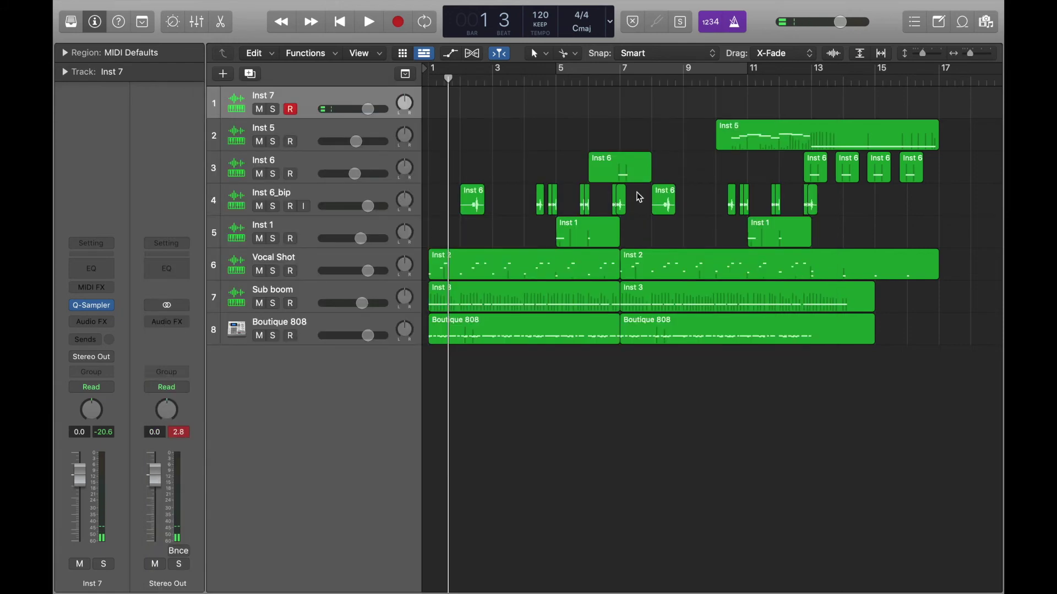
Play the beat from the end of bar 6 into bar 13 while trying out the Pens.wav sample.
{"action": "key", "text": "super+Right"}
{"action": "key", "text": "super+Right"}
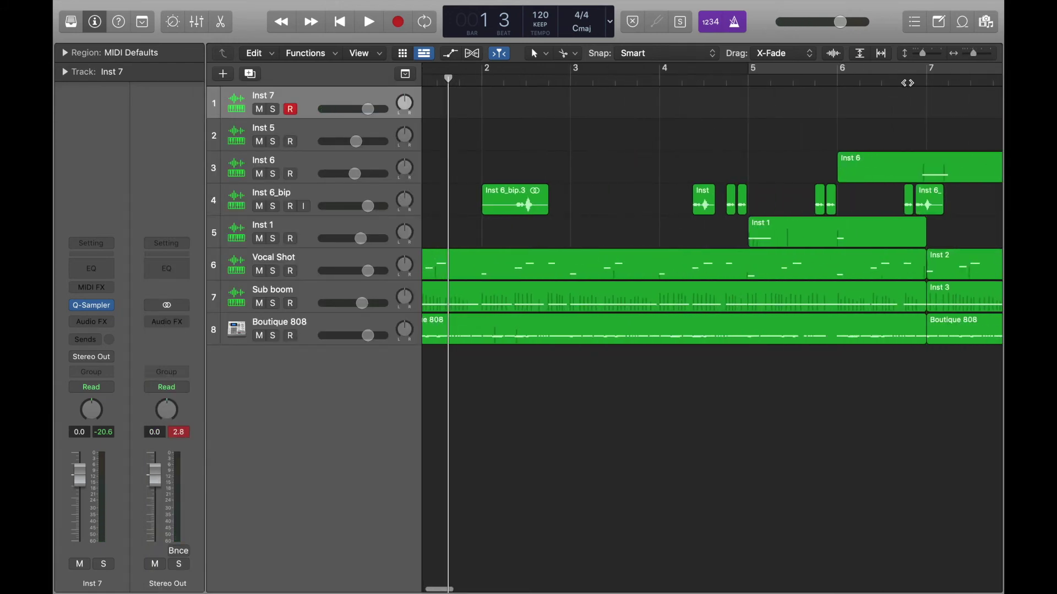
{"action": "double_click", "coordinate": [907, 82]}
{"action": "key", "text": "super+Left"}
{"action": "key", "text": "super+Left"}
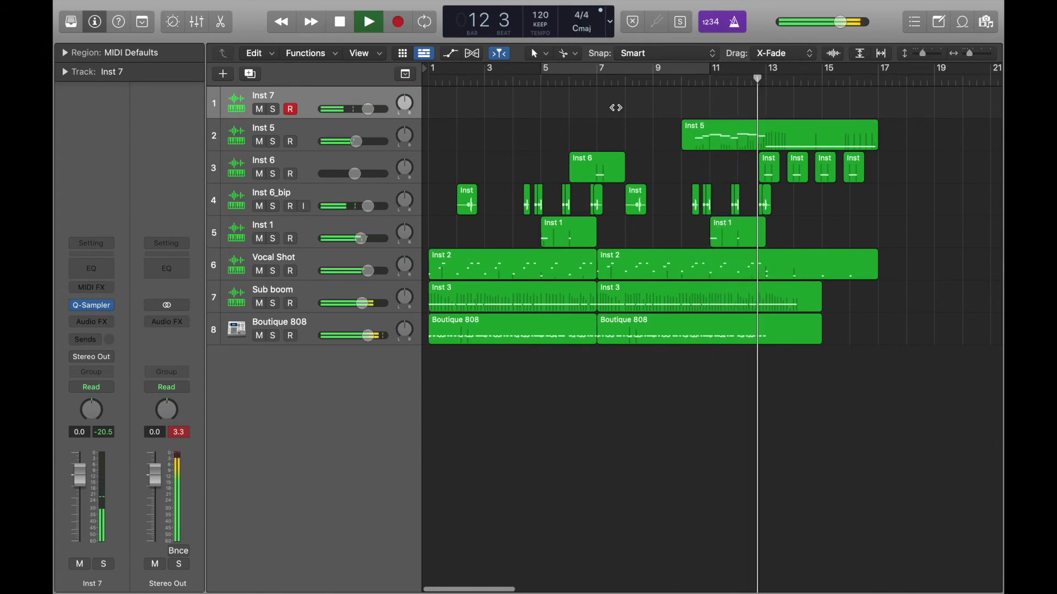
{"action": "key", "text": "space"}
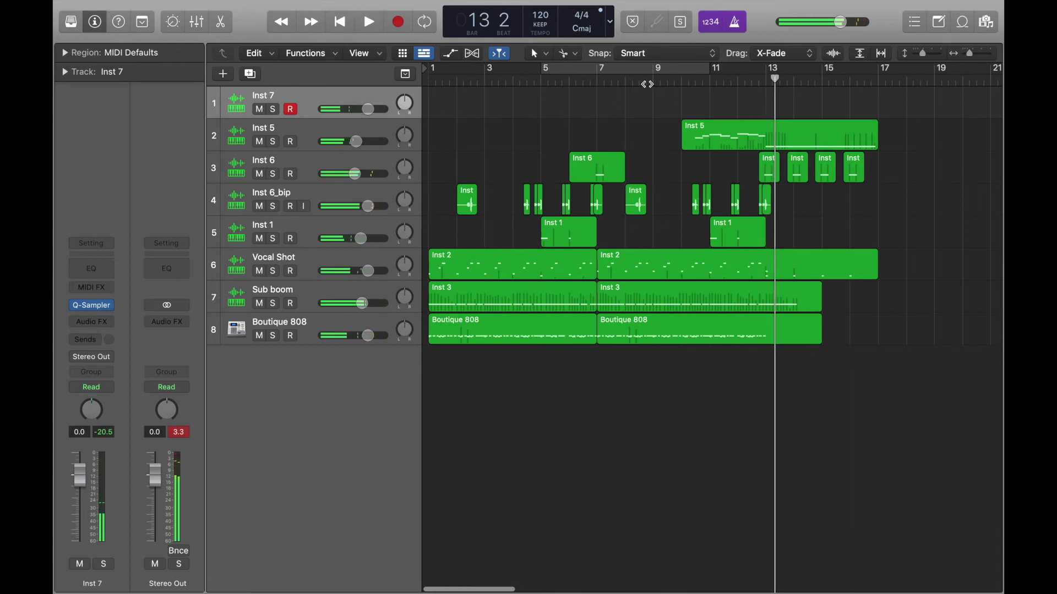
Replay the beat from the second half of bar 5 into bar 12 to rehearse the Inst 7 part.
{"action": "double_click", "coordinate": [651, 83]}
{"action": "left_click", "coordinate": [589, 82]}
{"action": "left_click", "coordinate": [558, 83]}
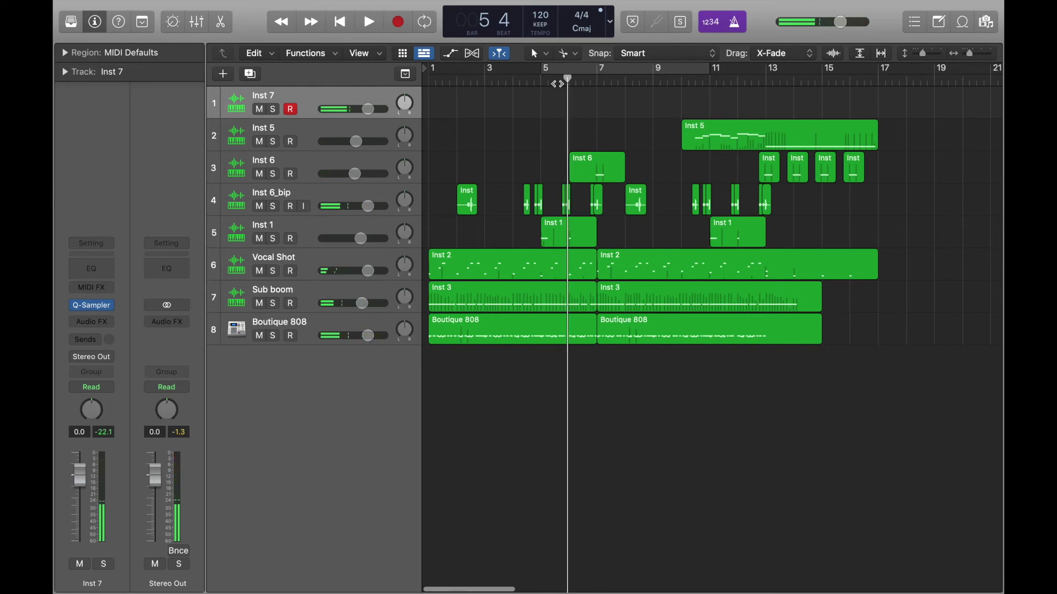
{"action": "key", "text": "space"}
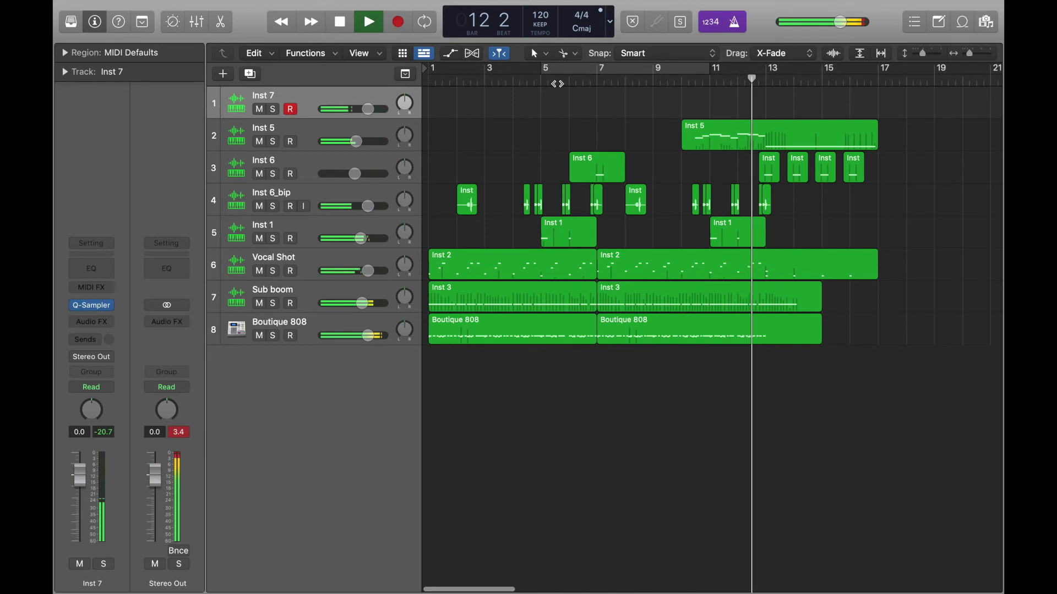
{"action": "key", "text": "space"}
Record an Inst 7 part with the Pens.wav sample from bar 7 to bar 17.
{"action": "left_click", "coordinate": [556, 83]}
{"action": "left_click", "coordinate": [598, 82]}
{"action": "key", "text": "space"}
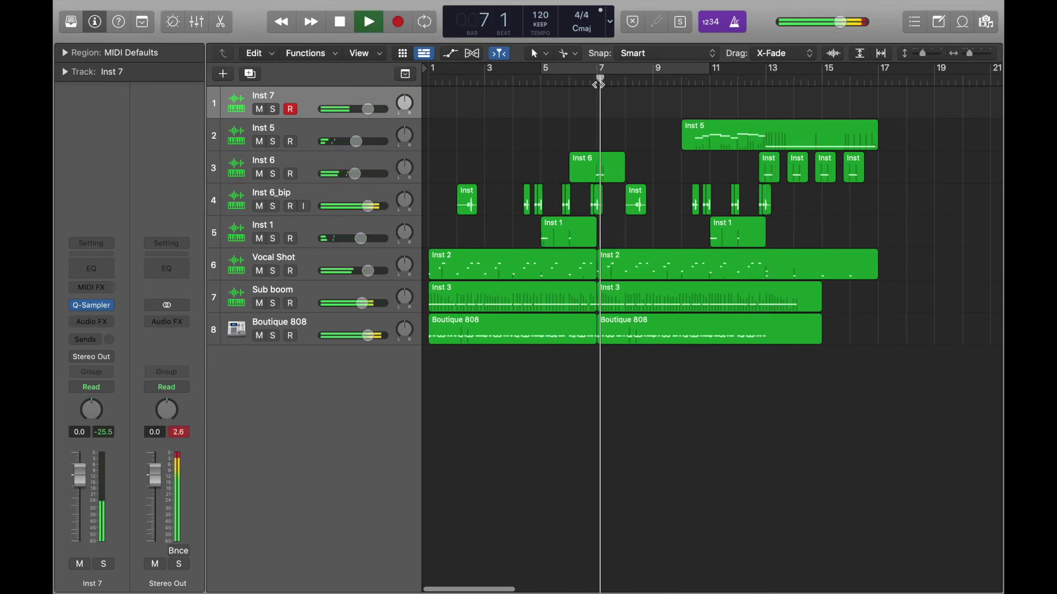
{"action": "key", "text": "space"}
{"action": "left_click", "coordinate": [599, 84]}
{"action": "key", "text": "space"}
{"action": "key", "text": "space"}
{"action": "key", "text": "space"}
{"action": "key", "text": "space"}
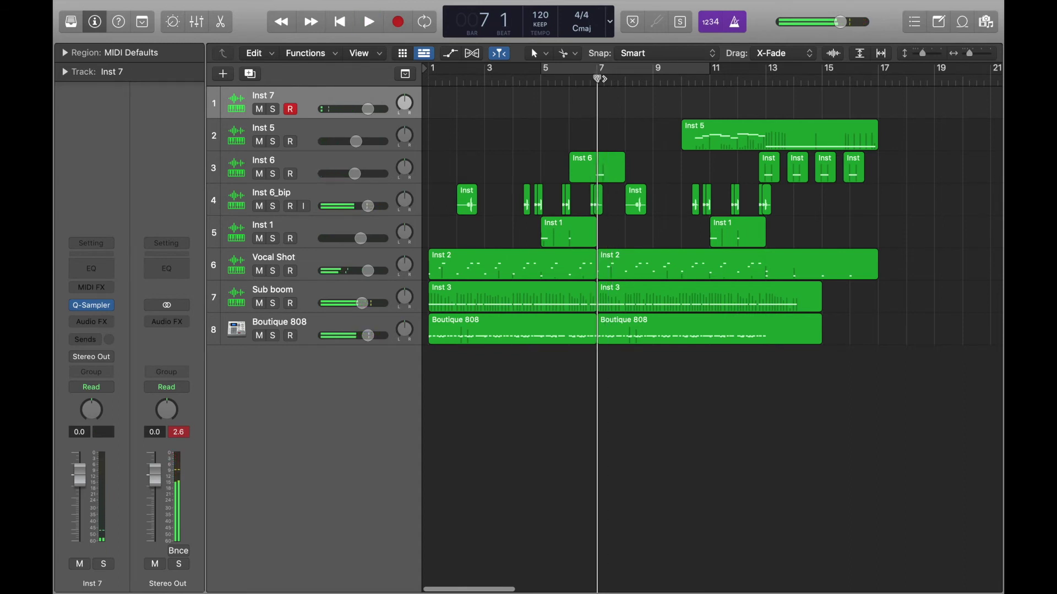
{"action": "key", "text": "r"}
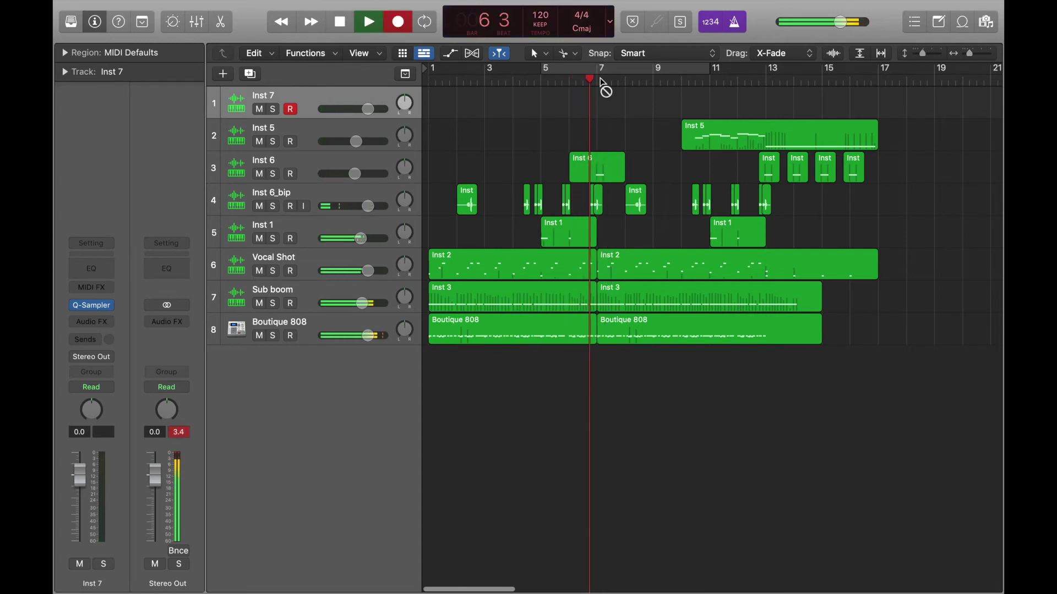
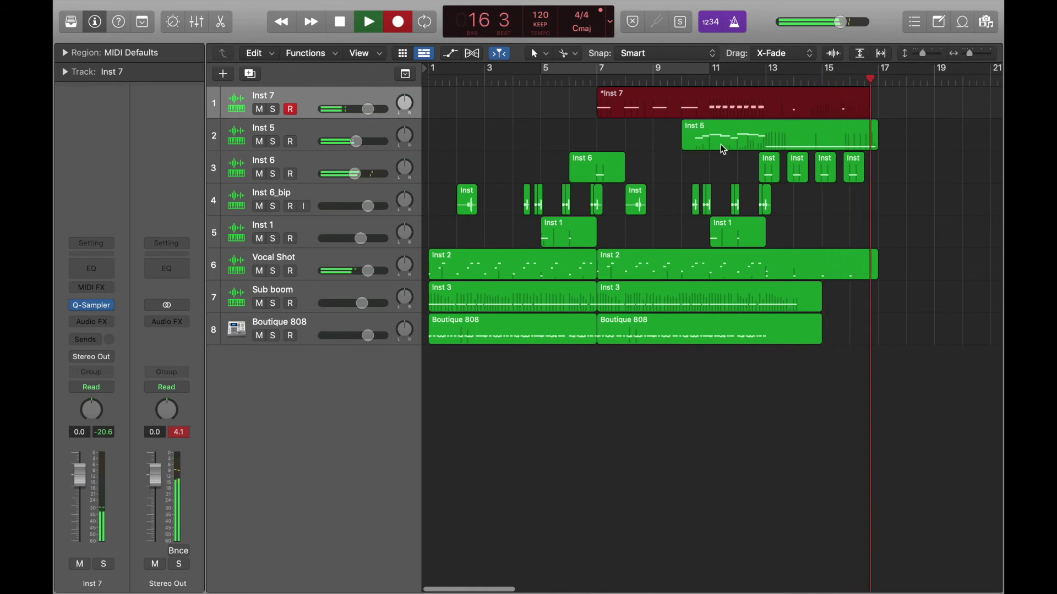
{"action": "key", "text": "space"}
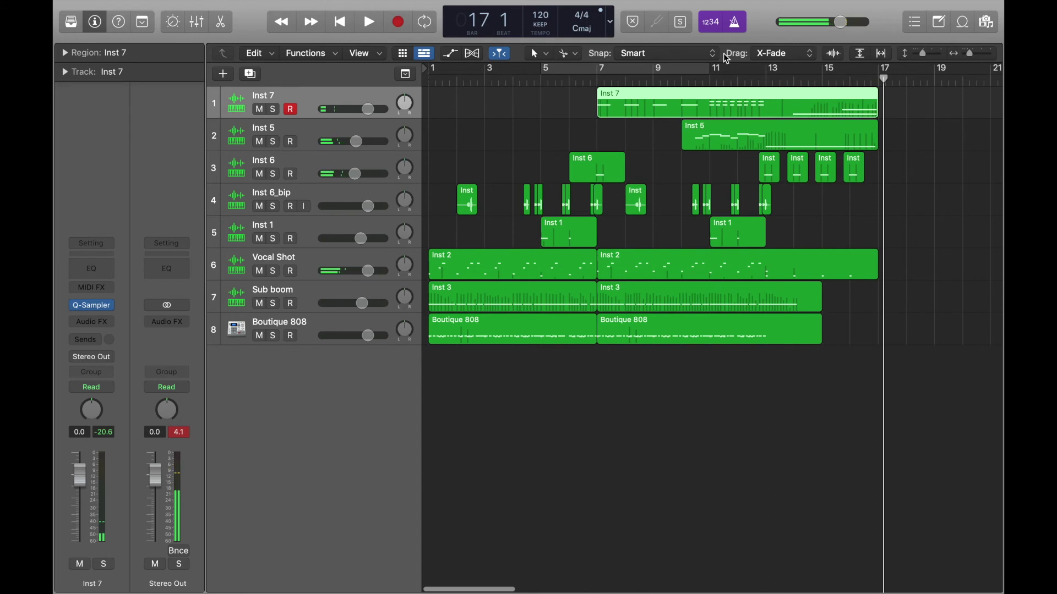
Quantize all notes in the recorded Inst 7 region to 1/16 notes and close the note editor.
{"action": "double_click", "coordinate": [643, 107]}
{"action": "left_click", "coordinate": [471, 480]}
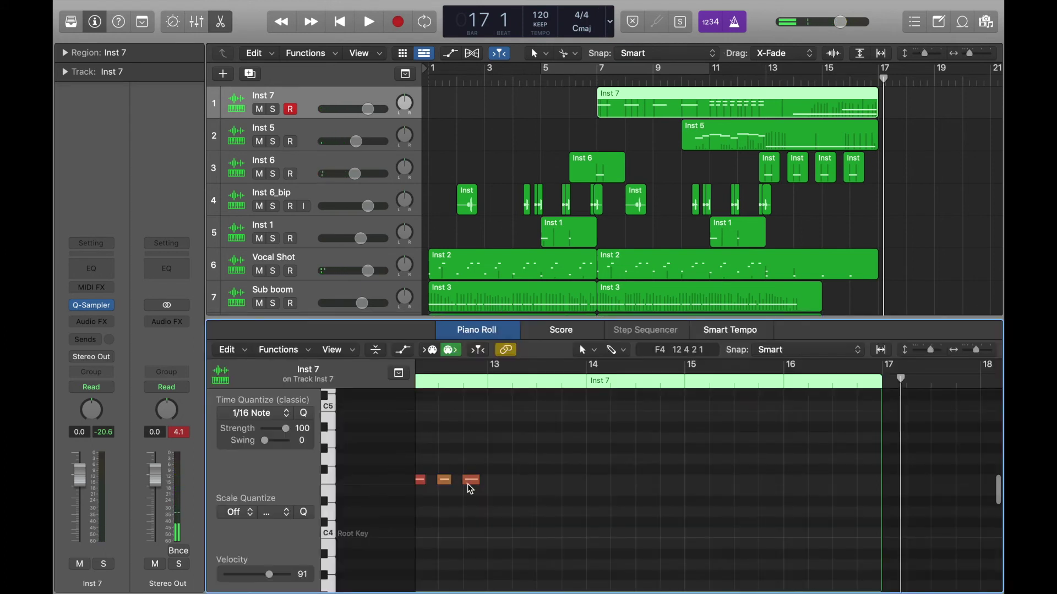
{"action": "key", "text": "super+a"}
{"action": "left_click", "coordinate": [302, 416]}
{"action": "left_click", "coordinate": [599, 81]}
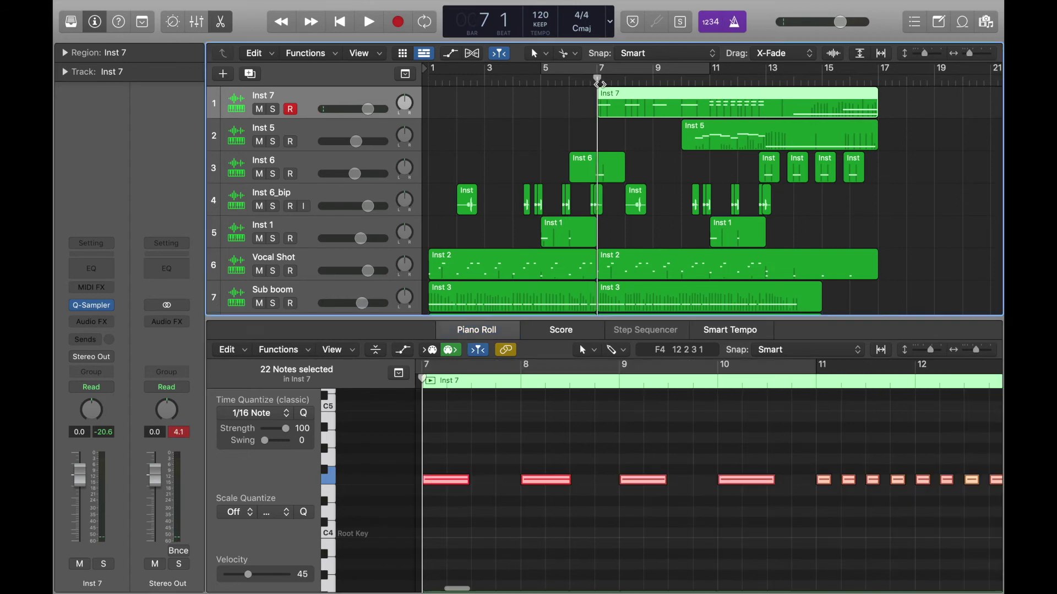
{"action": "key", "text": "e"}
Listen to the quantized Inst 7 part from bar 7 into bar 11 and set the track's volume to -0.2 dB.
{"action": "key", "text": "space"}
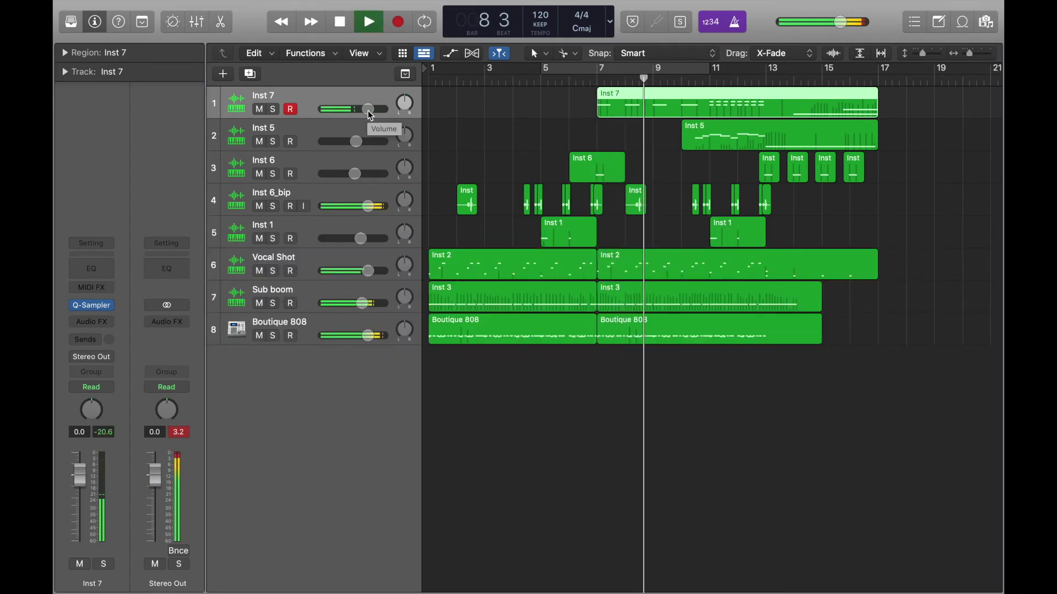
{"action": "left_click_drag", "start_coordinate": [368, 110], "coordinate": [367, 111]}
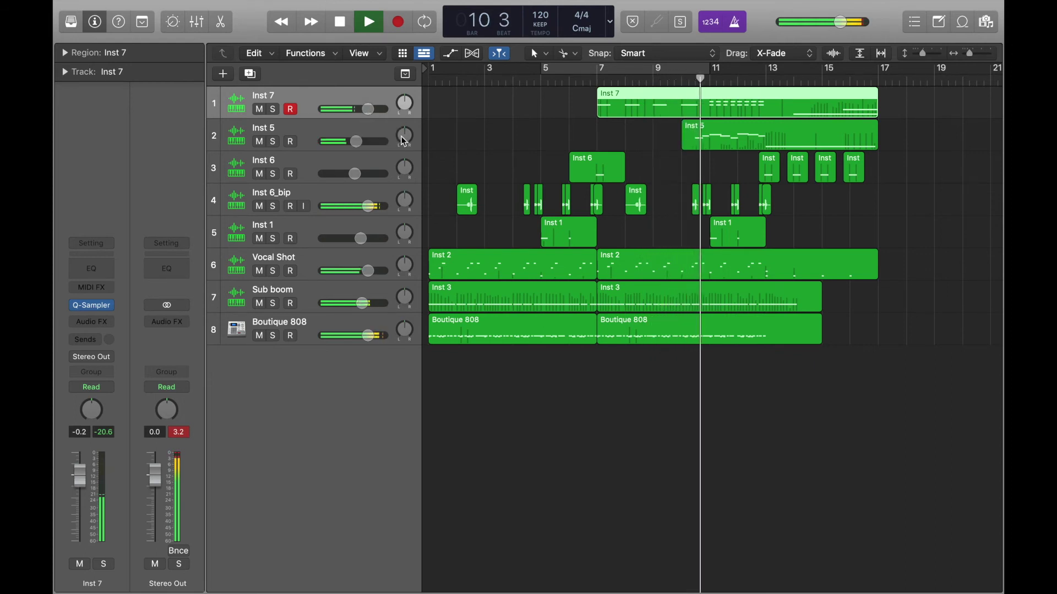
{"action": "key", "text": "space"}
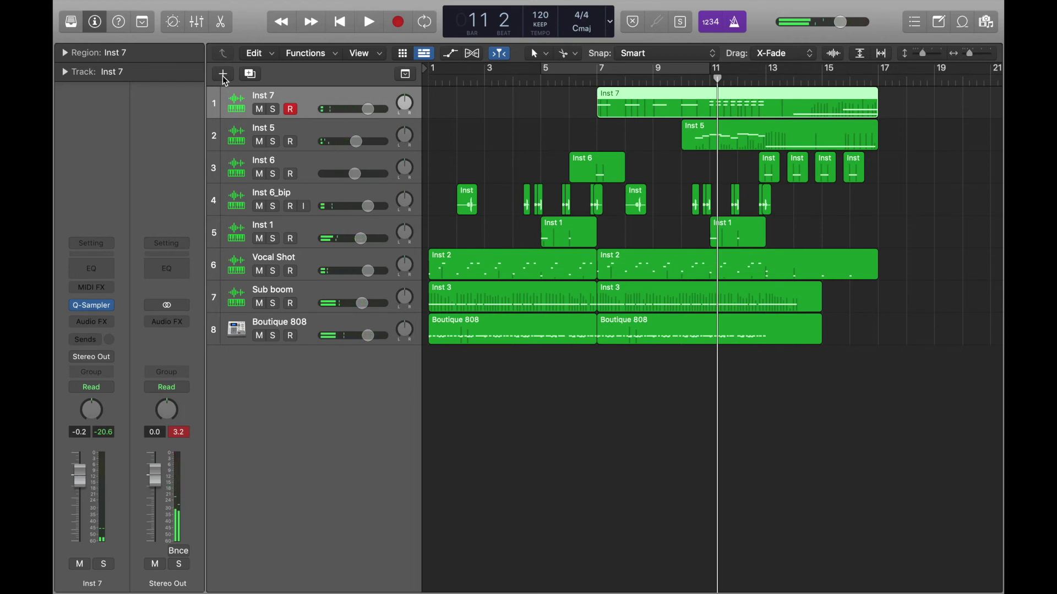
Create another software instrument track with Quick Sampler (Single Sample).
{"action": "left_click", "coordinate": [223, 74]}
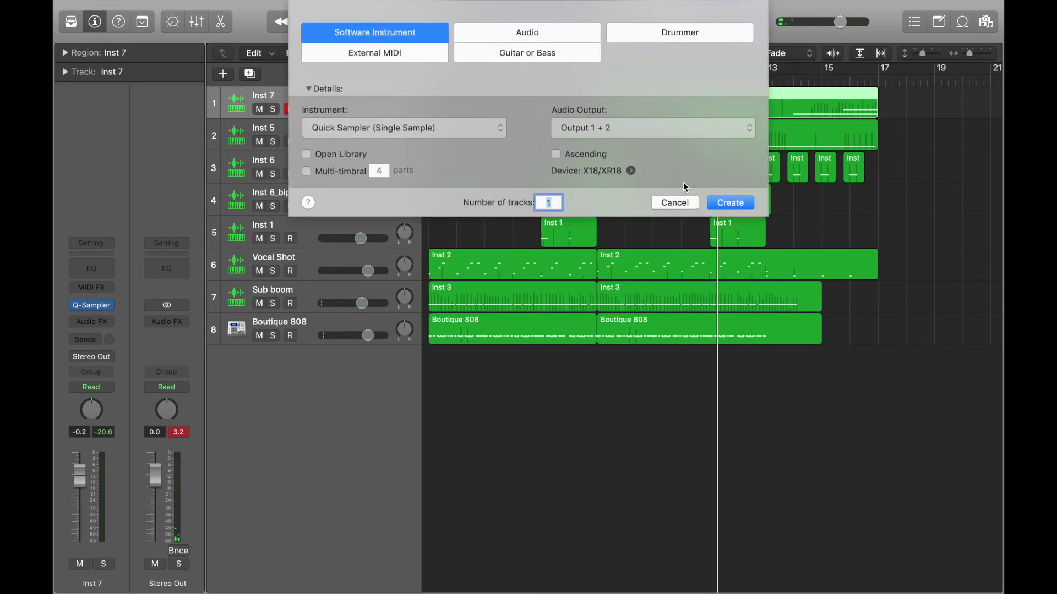
{"action": "left_click", "coordinate": [733, 204]}
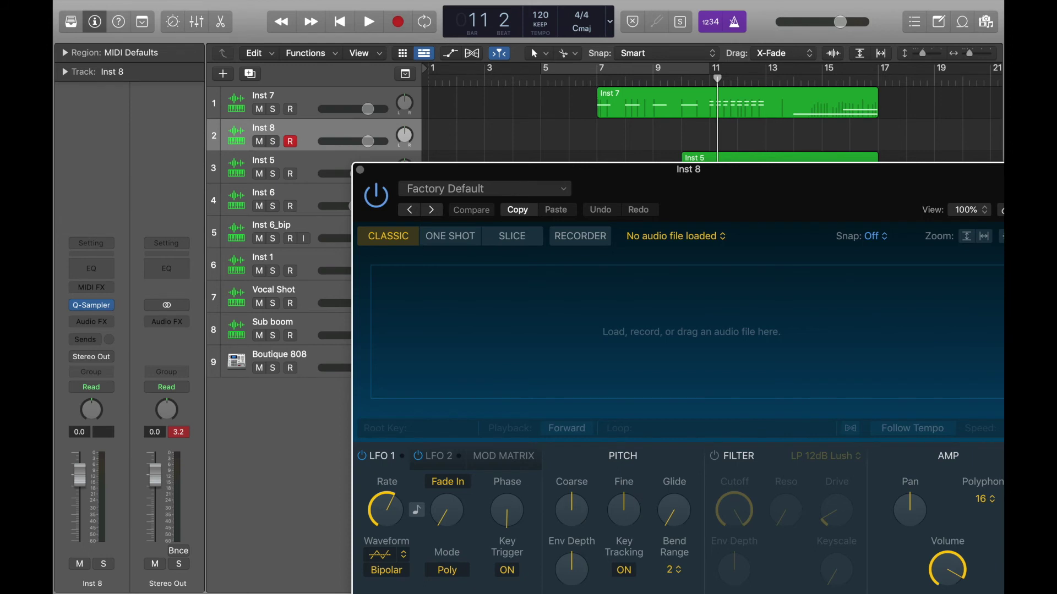
Load Air.wav into the Inst 8 Quick Sampler, move the sample start to about 0.169 s and close the plug-in window.
{"action": "key", "text": "super+w"}
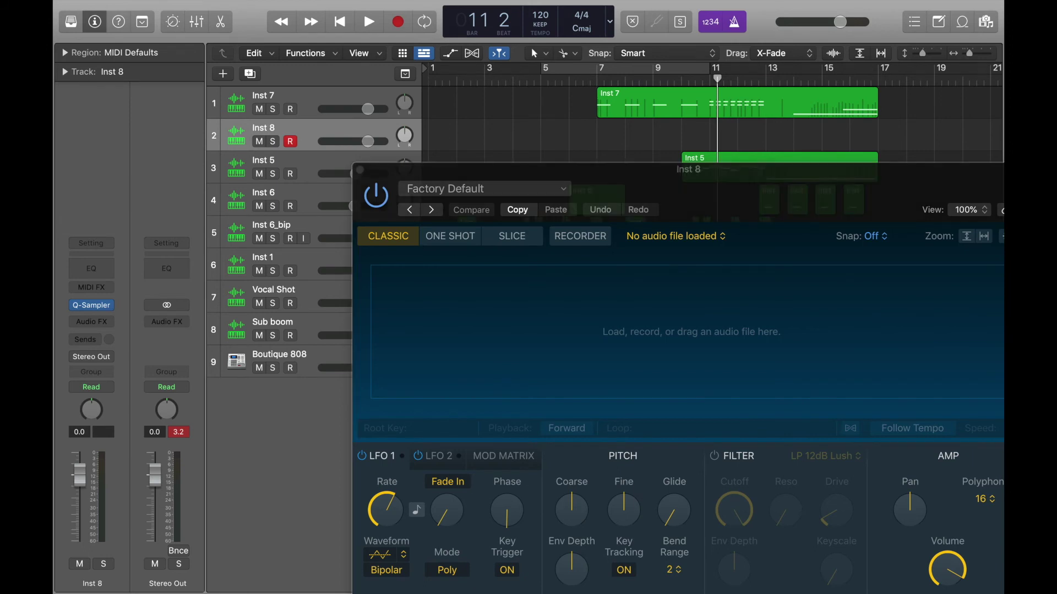
{"action": "left_click_drag", "start_coordinate": [55, 181], "coordinate": [505, 342]}
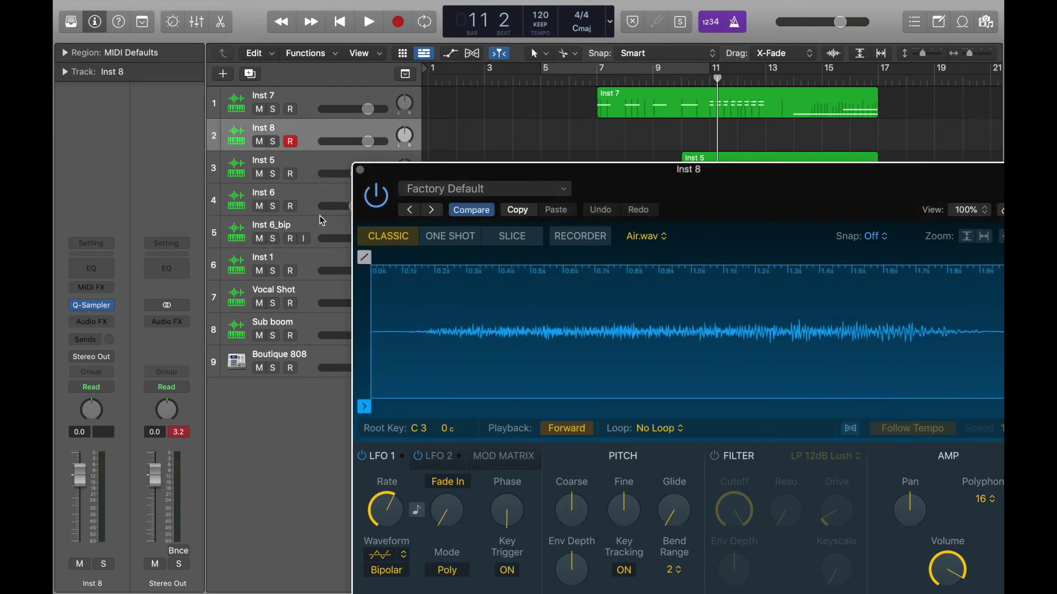
{"action": "left_click", "coordinate": [383, 318]}
{"action": "left_click_drag", "start_coordinate": [363, 406], "coordinate": [424, 414]}
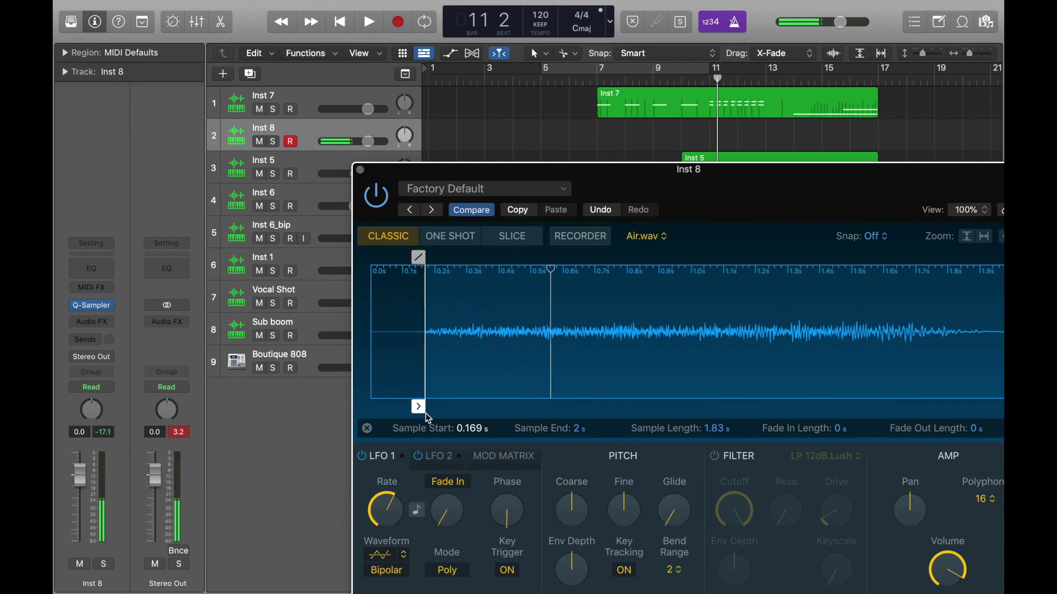
{"action": "left_click", "coordinate": [361, 170]}
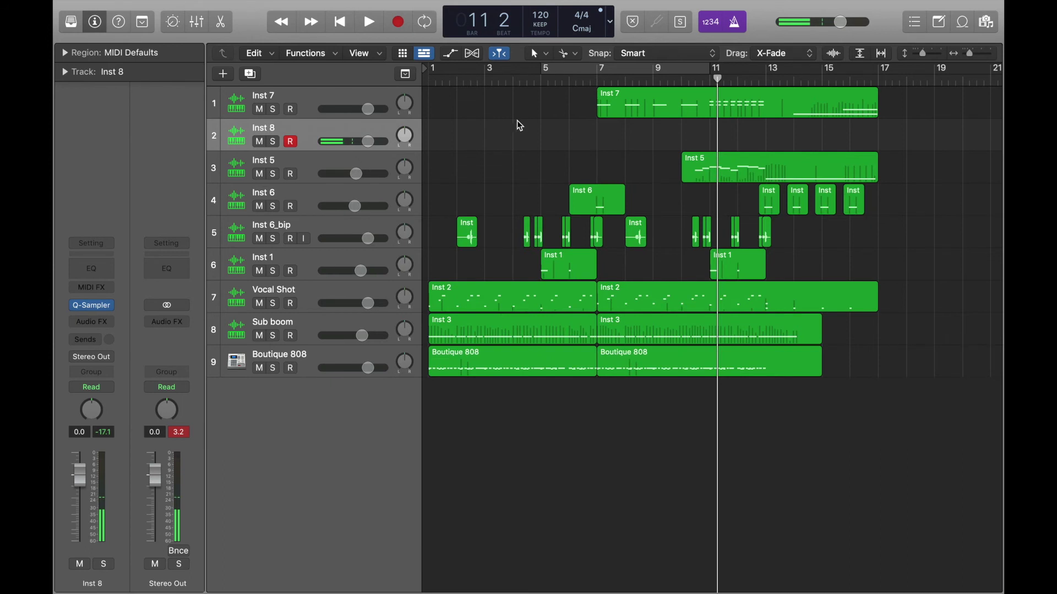
Listen to the arrangement from about bar 3 towards bar 7 and from bar 13, leaving the playhead at bar 13.
{"action": "double_click", "coordinate": [491, 75]}
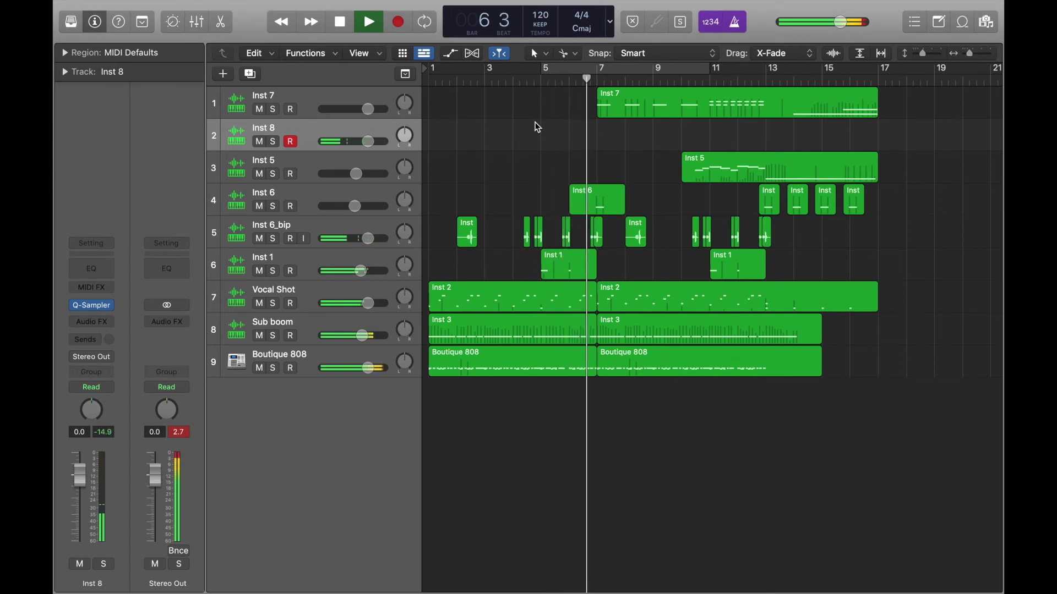
{"action": "left_click", "coordinate": [585, 82]}
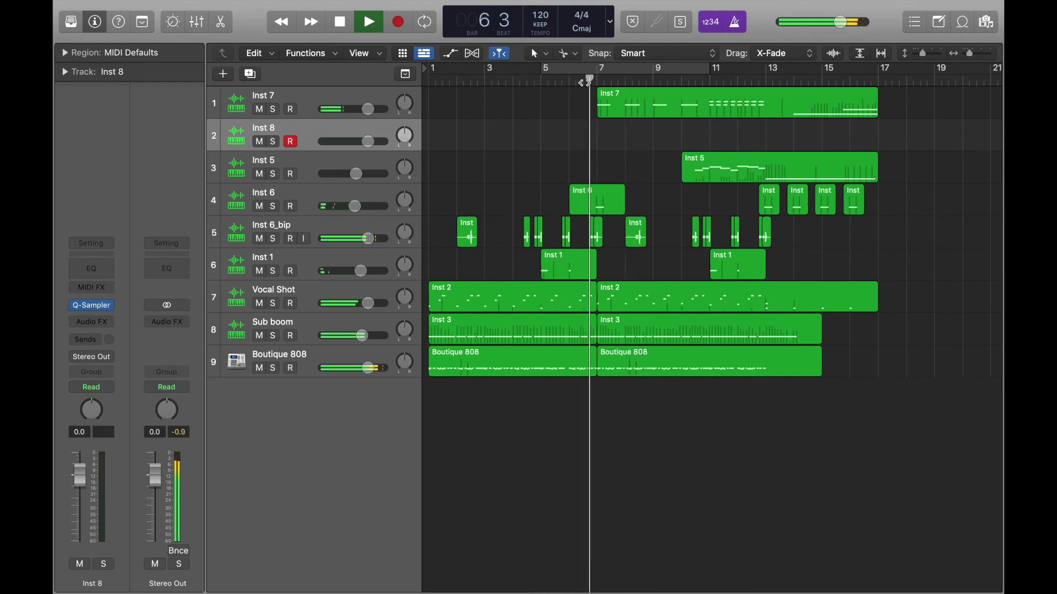
{"action": "key", "text": "space"}
{"action": "left_click", "coordinate": [595, 80]}
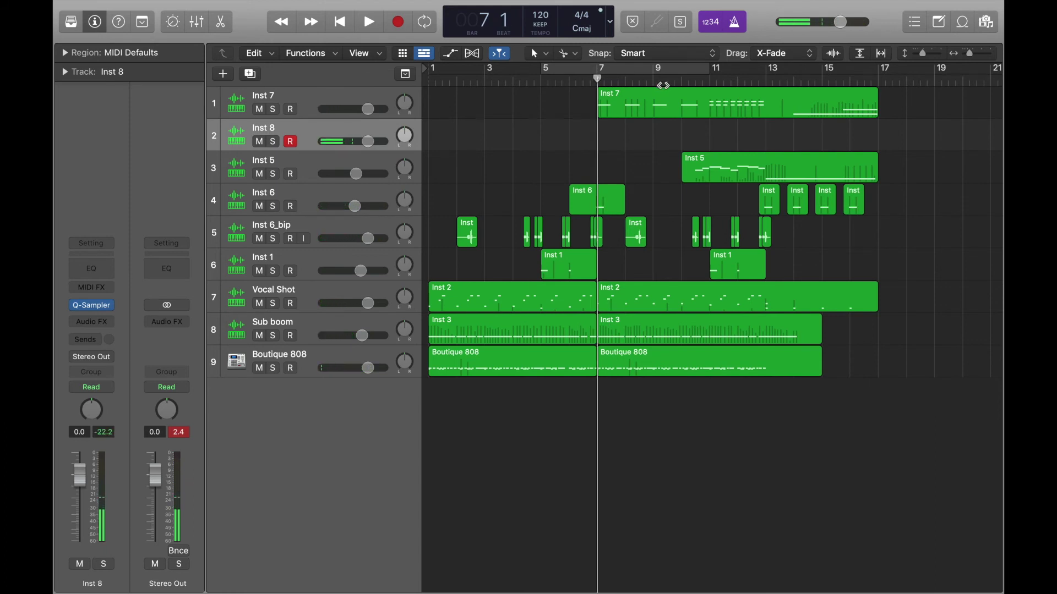
{"action": "double_click", "coordinate": [764, 83]}
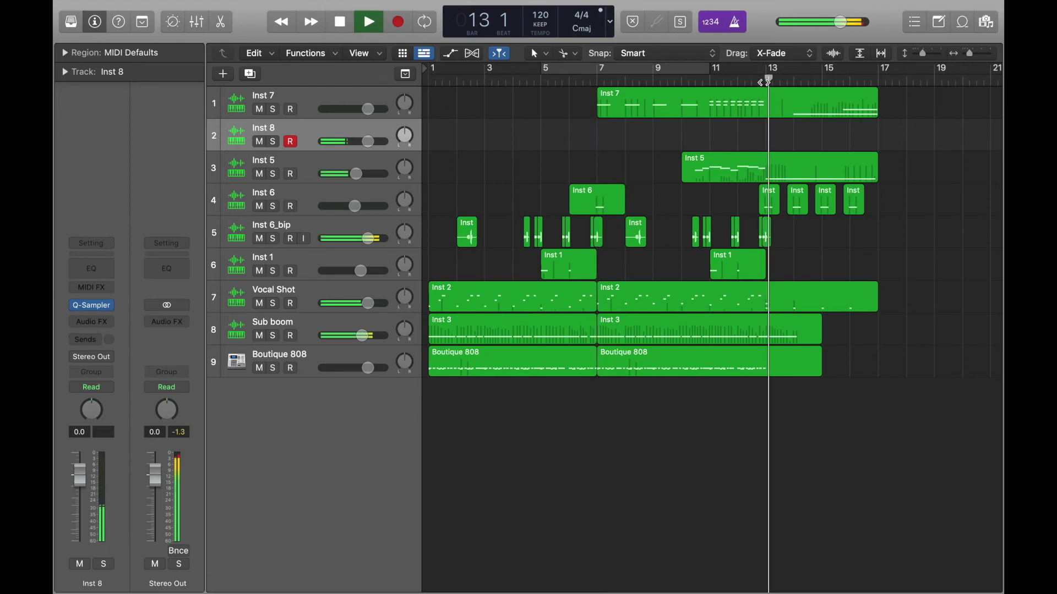
{"action": "key", "text": "space"}
{"action": "double_click", "coordinate": [764, 82]}
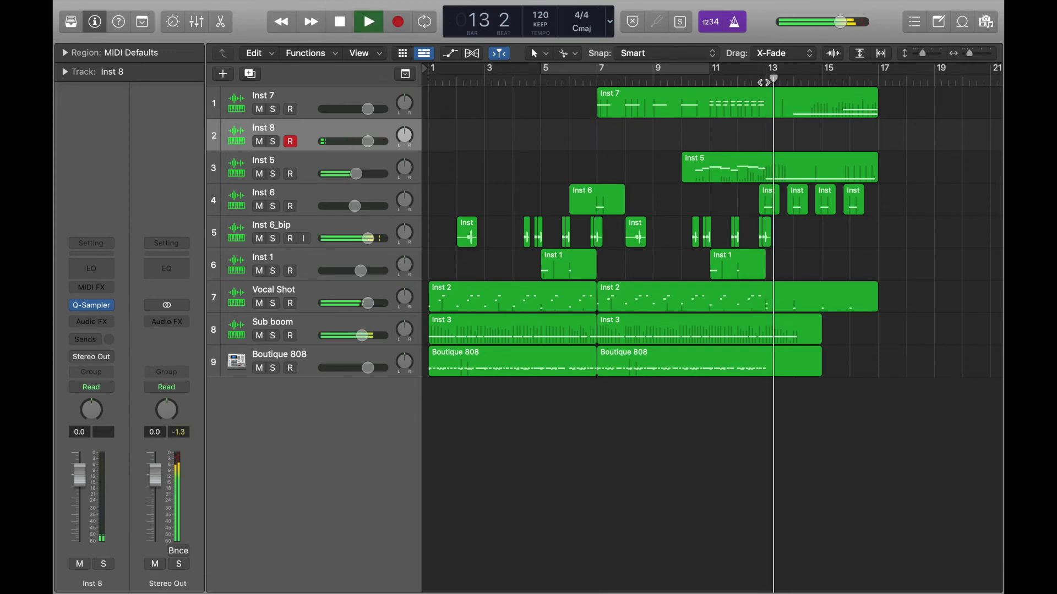
{"action": "key", "text": "space"}
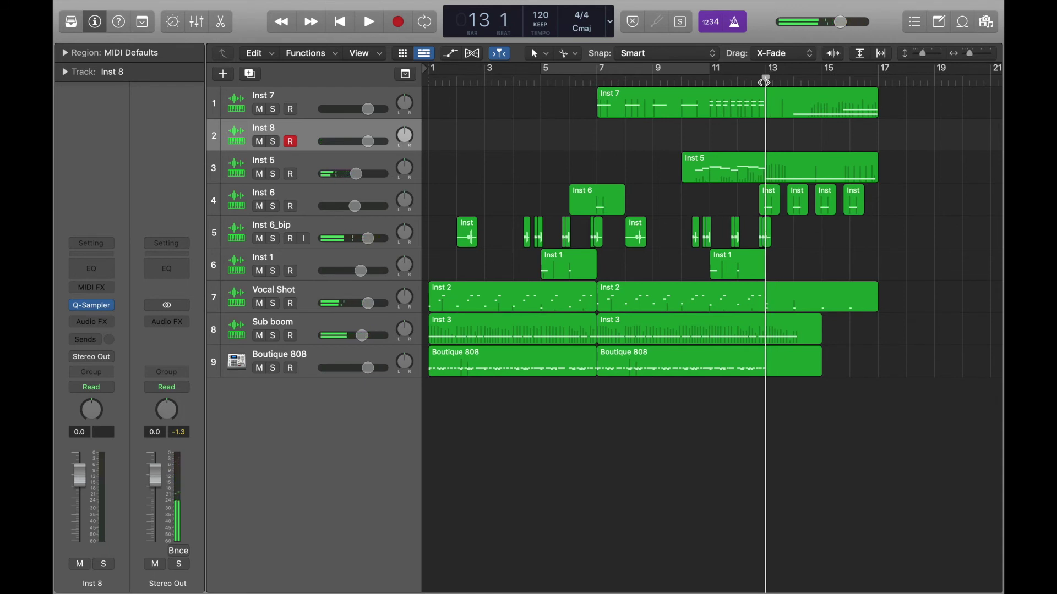
{"action": "key", "text": "r"}
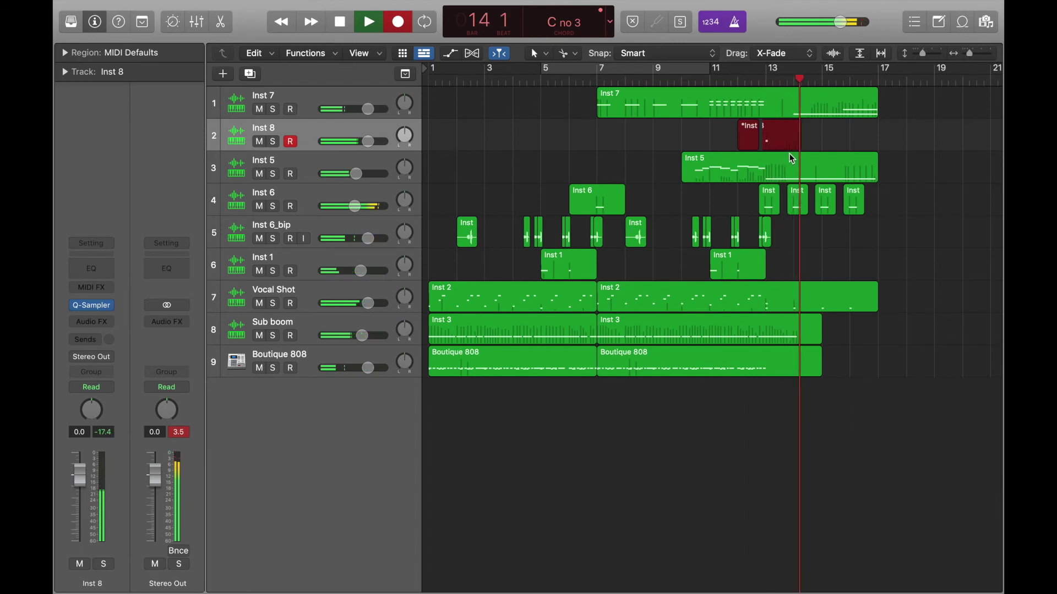
{"action": "key", "text": "space"}
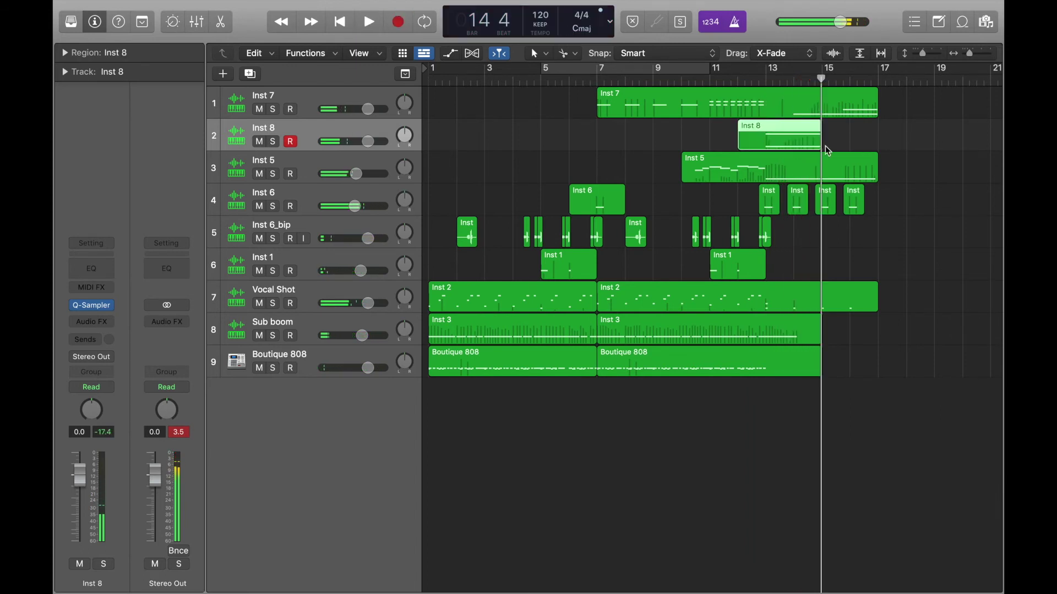
{"action": "key", "text": "Delete"}
Record a sustained C3 note on the Inst 8 track from bar 13 to bar 17 and check it in the Piano Roll.
{"action": "left_click", "coordinate": [766, 78]}
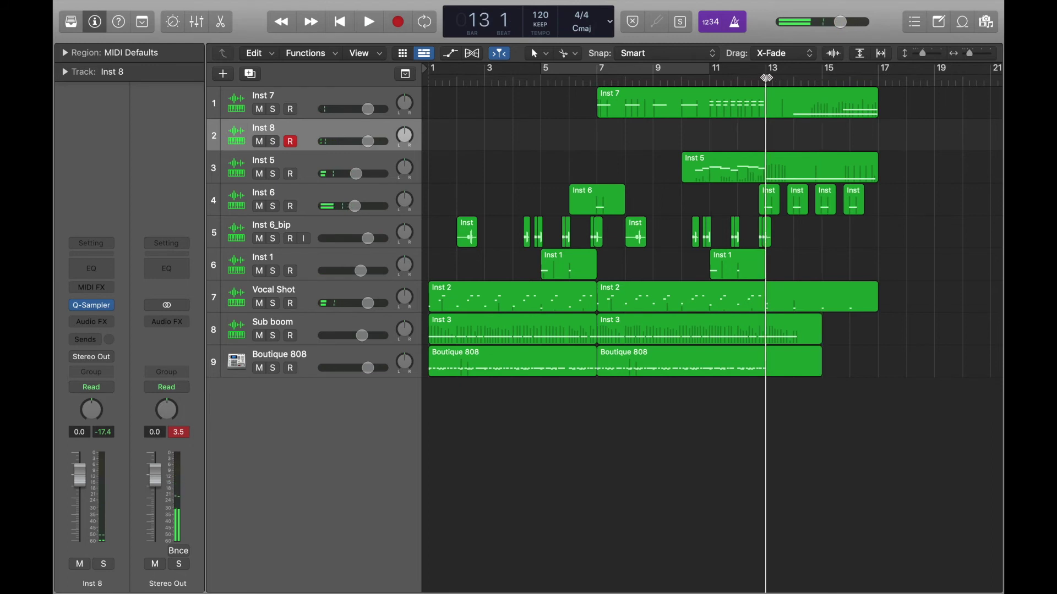
{"action": "key", "text": "r"}
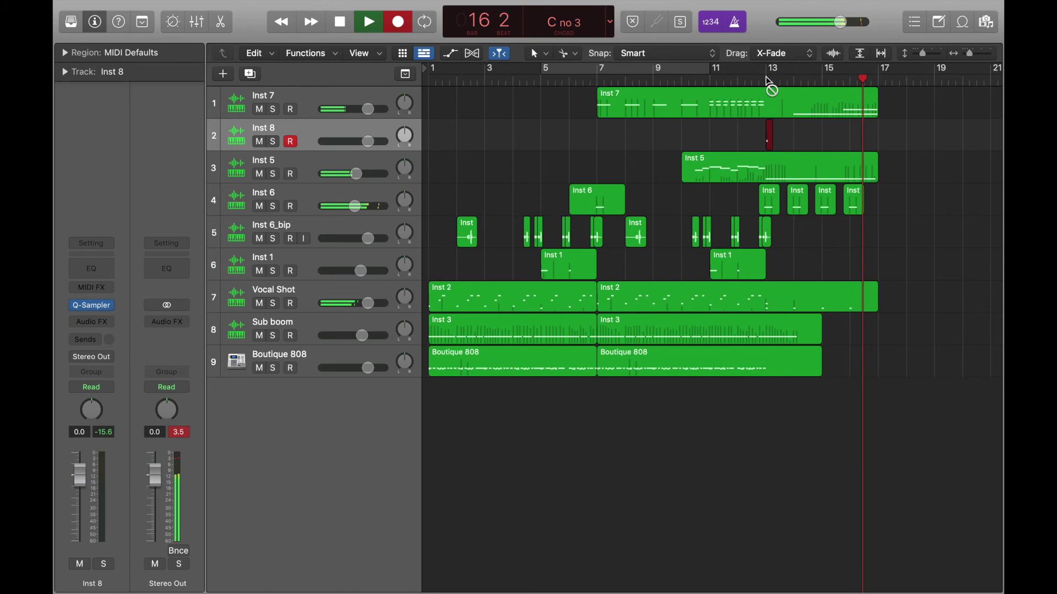
{"action": "key", "text": "space"}
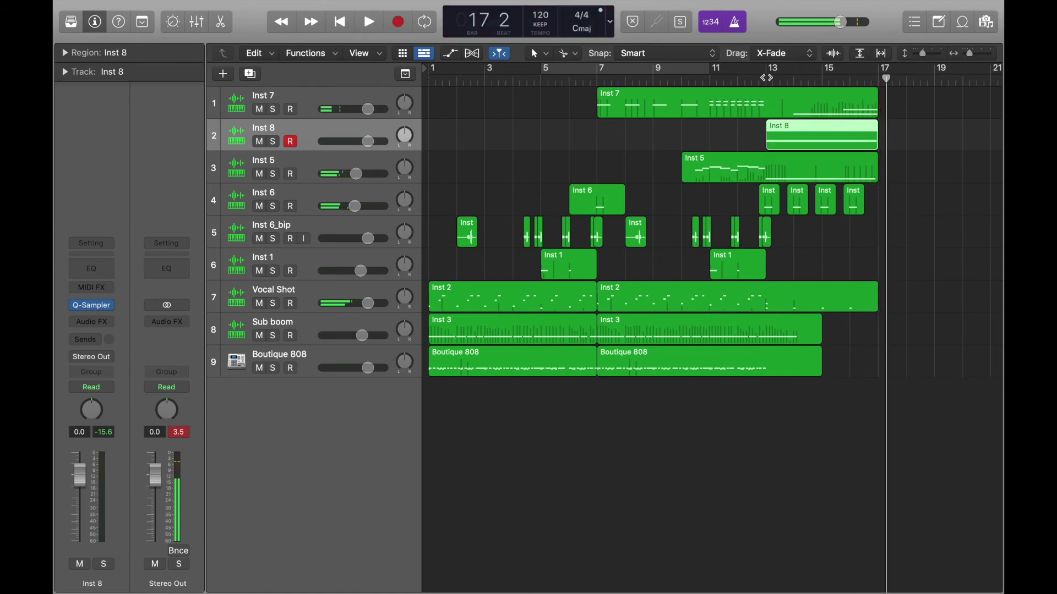
{"action": "double_click", "coordinate": [797, 130]}
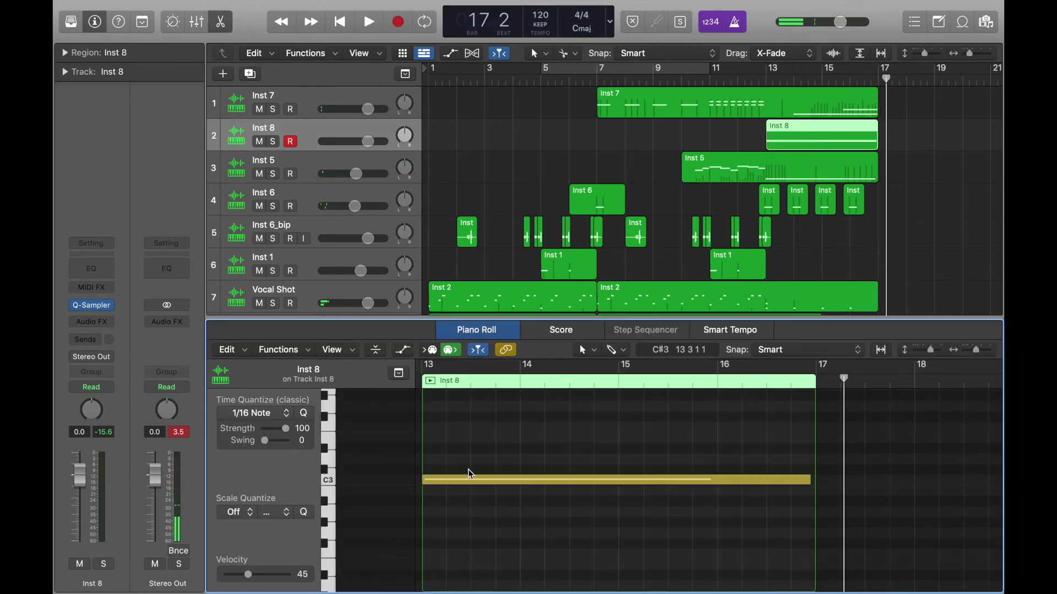
{"action": "left_click", "coordinate": [478, 482]}
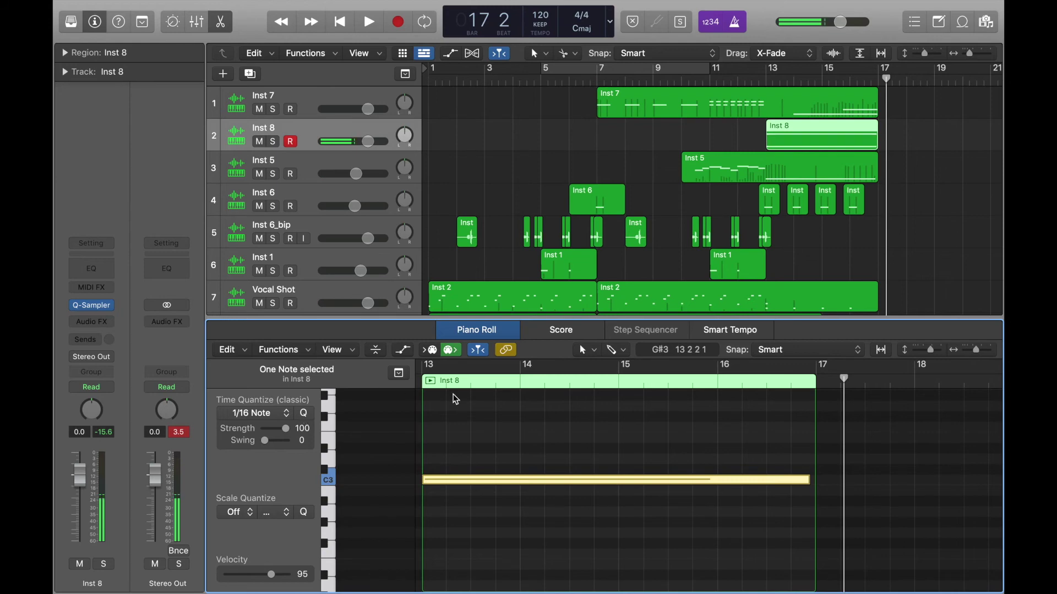
{"action": "key", "text": "x"}
{"action": "key", "text": "x"}
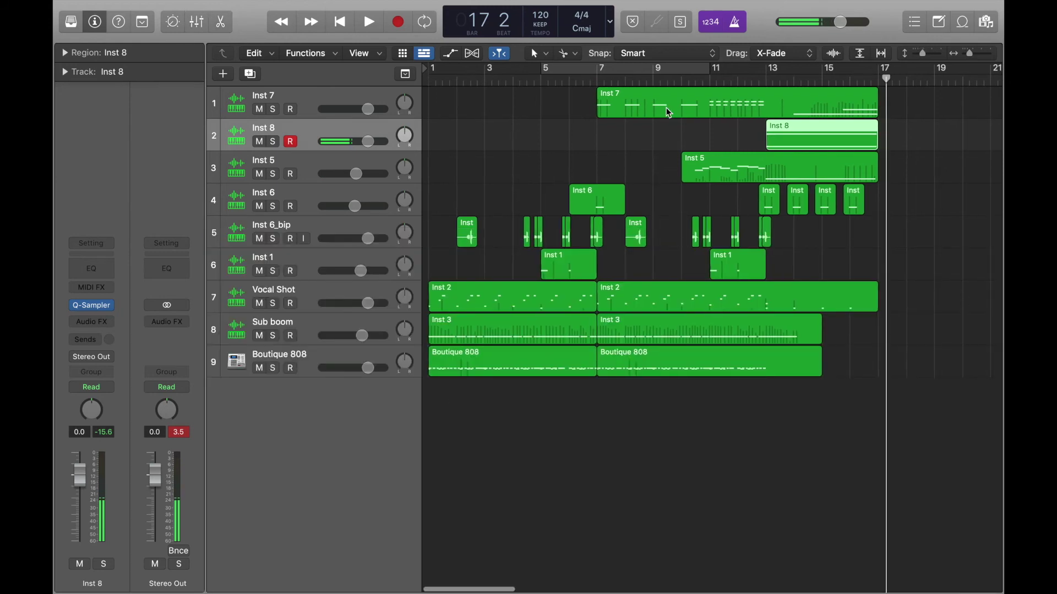
Set the Inst 8 track's volume to 2.4 dB while playing from bar 13, and return the playhead to bar 7.
{"action": "left_click_drag", "start_coordinate": [368, 142], "coordinate": [379, 142]}
{"action": "left_click", "coordinate": [777, 77]}
{"action": "key", "text": "space"}
{"action": "left_click_drag", "start_coordinate": [379, 143], "coordinate": [374, 143]}
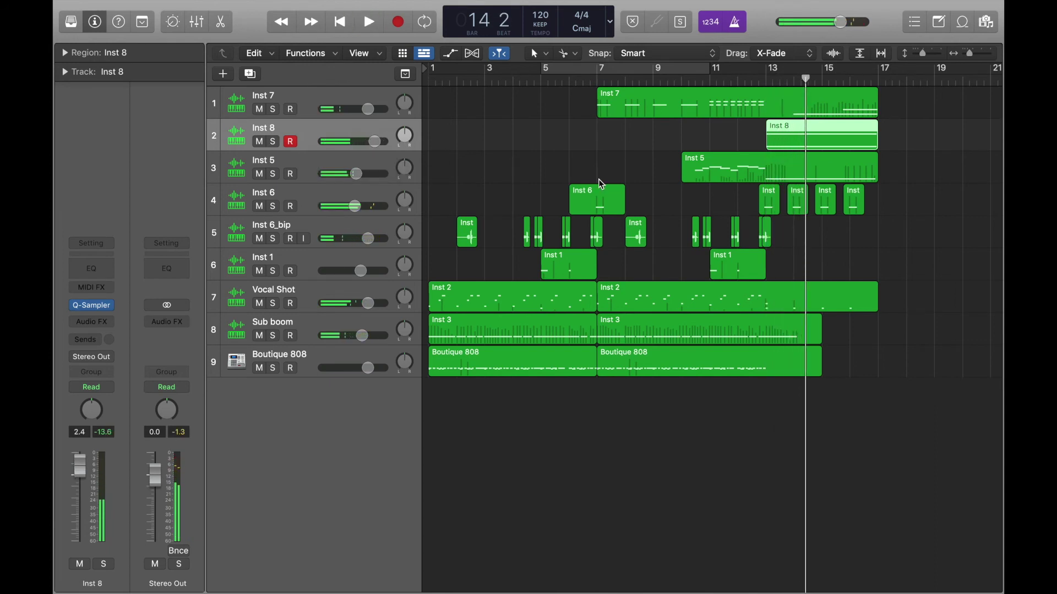
{"action": "left_click_drag", "start_coordinate": [622, 81], "coordinate": [600, 84]}
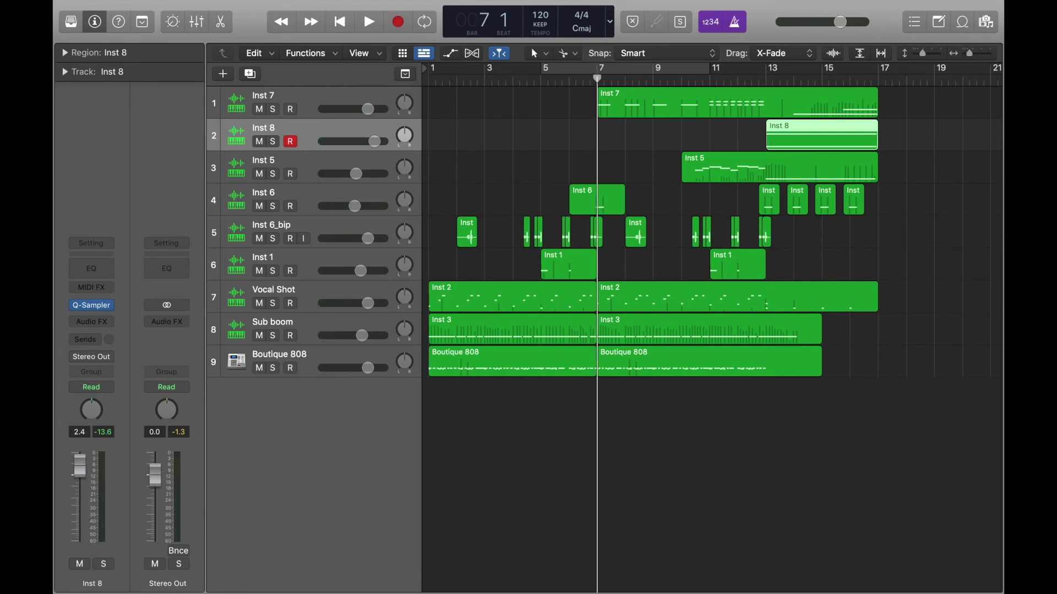
Create another Quick Sampler (Single Sample) track, load Gargly Atonal Fall.wav into it and close the plug-in window.
{"action": "left_click", "coordinate": [222, 74]}
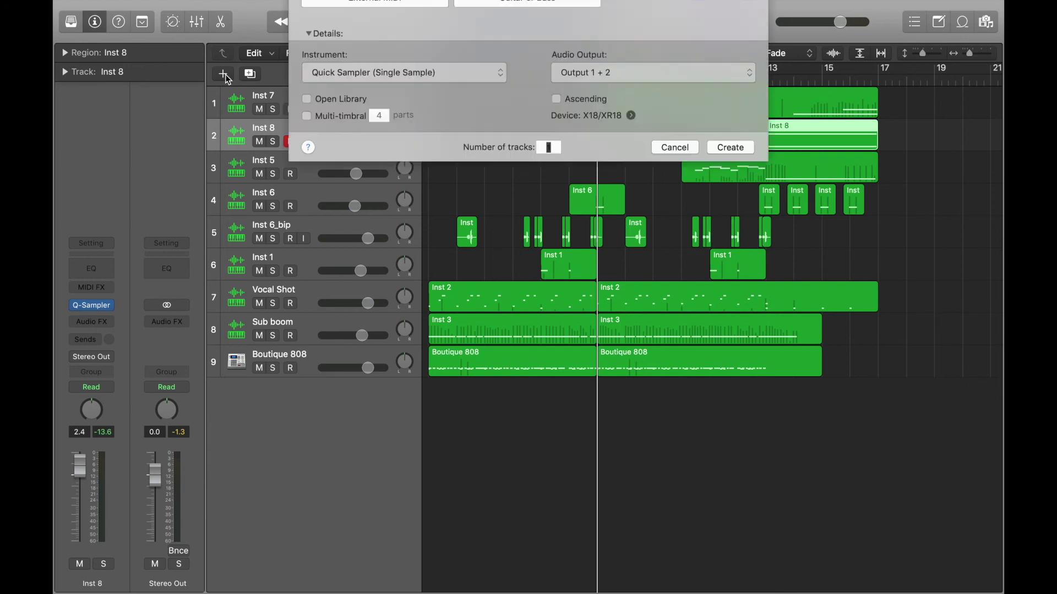
{"action": "left_click", "coordinate": [727, 211]}
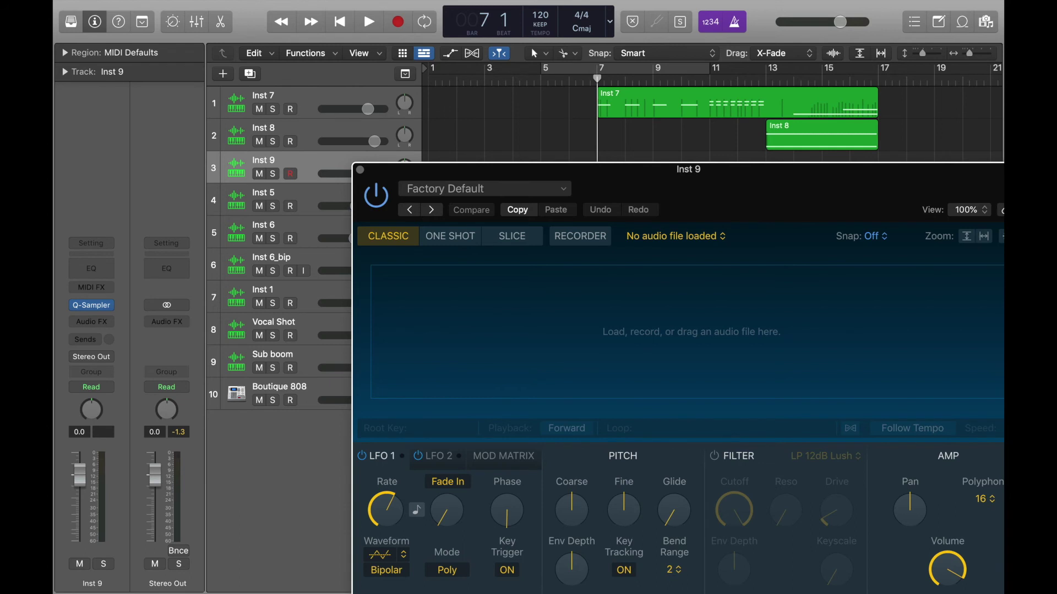
{"action": "key", "text": "super+w"}
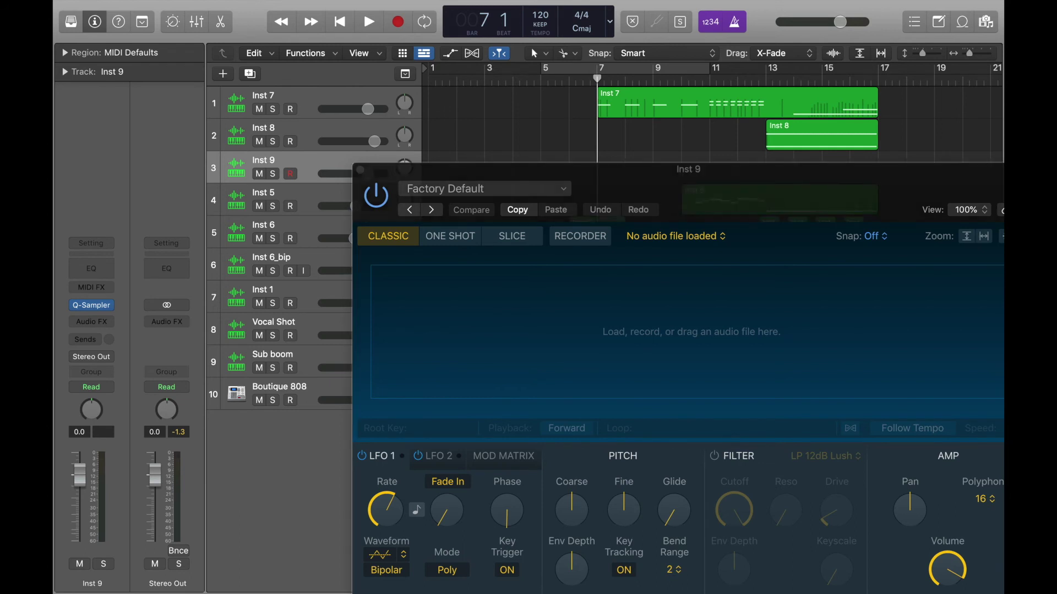
{"action": "left_click_drag", "start_coordinate": [380, 6], "coordinate": [656, 333]}
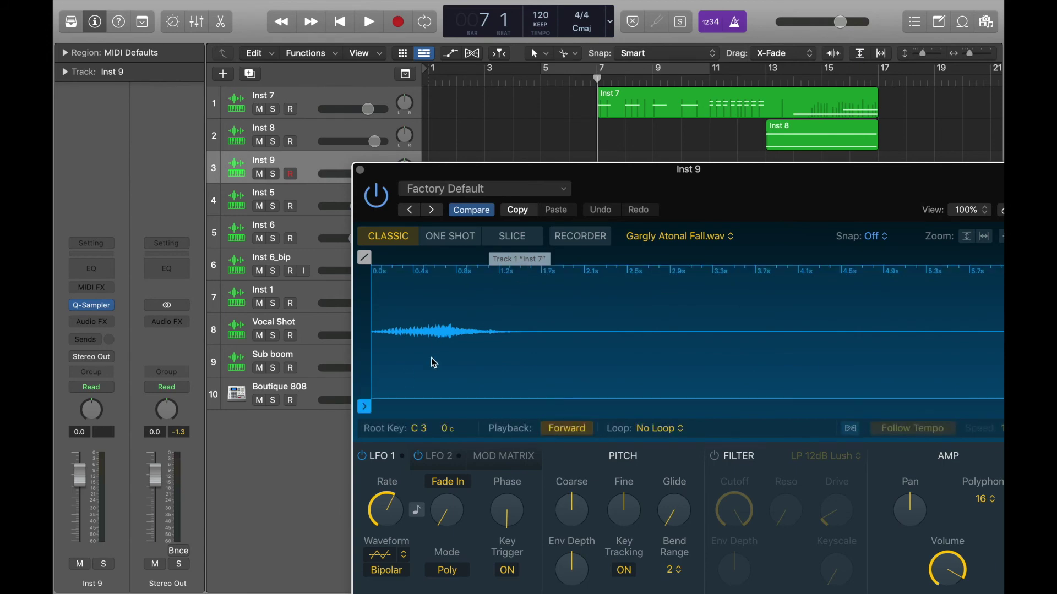
{"action": "left_click", "coordinate": [434, 363]}
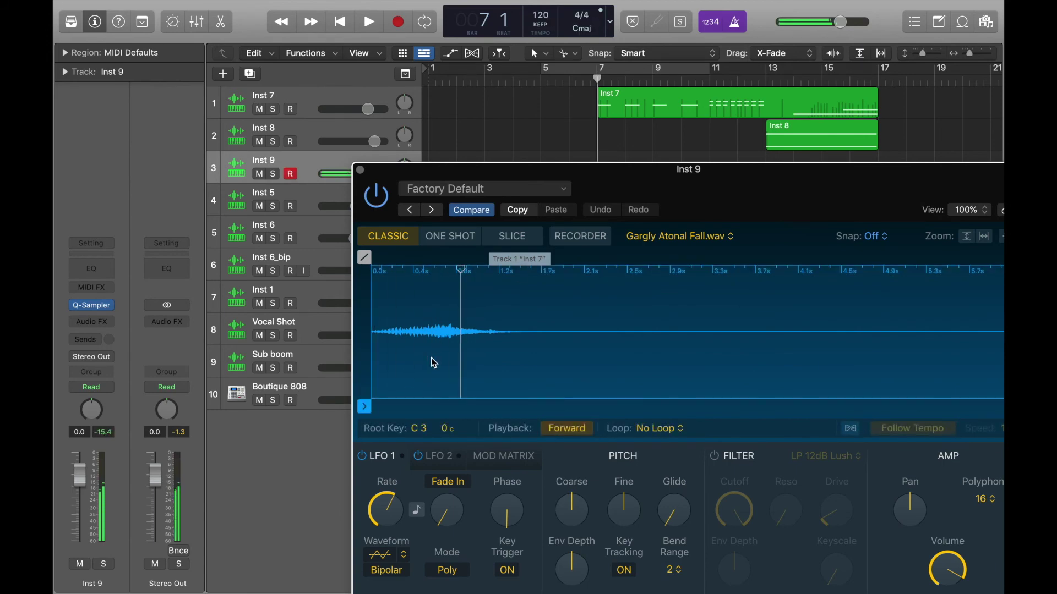
{"action": "key", "text": "super+w"}
Rehearse over playback from bar 7, and record an Inst 9 part from bar 7 to bar 13.
{"action": "key", "text": "space"}
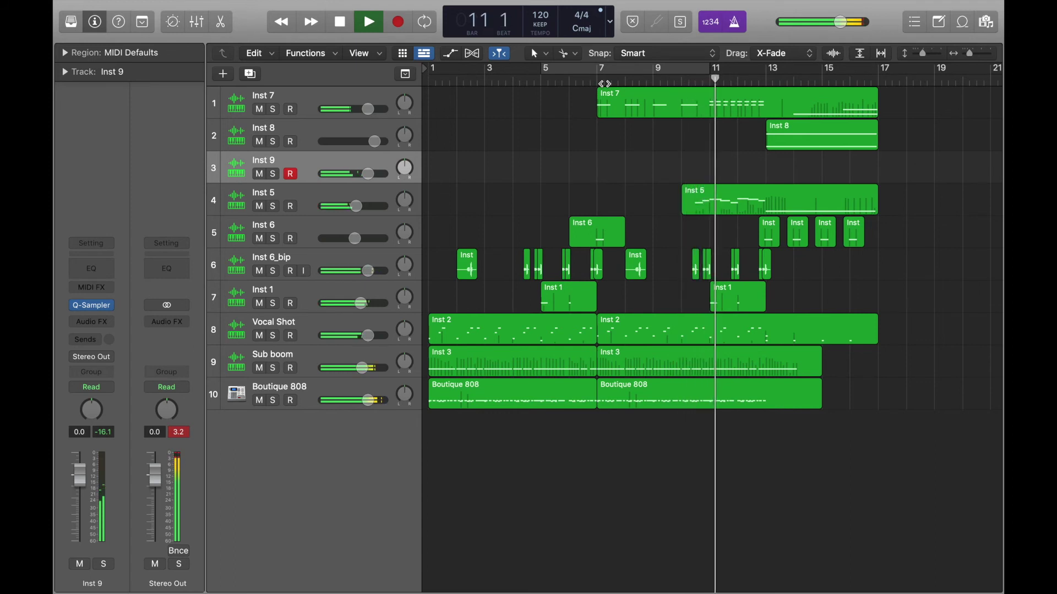
{"action": "key", "text": "space"}
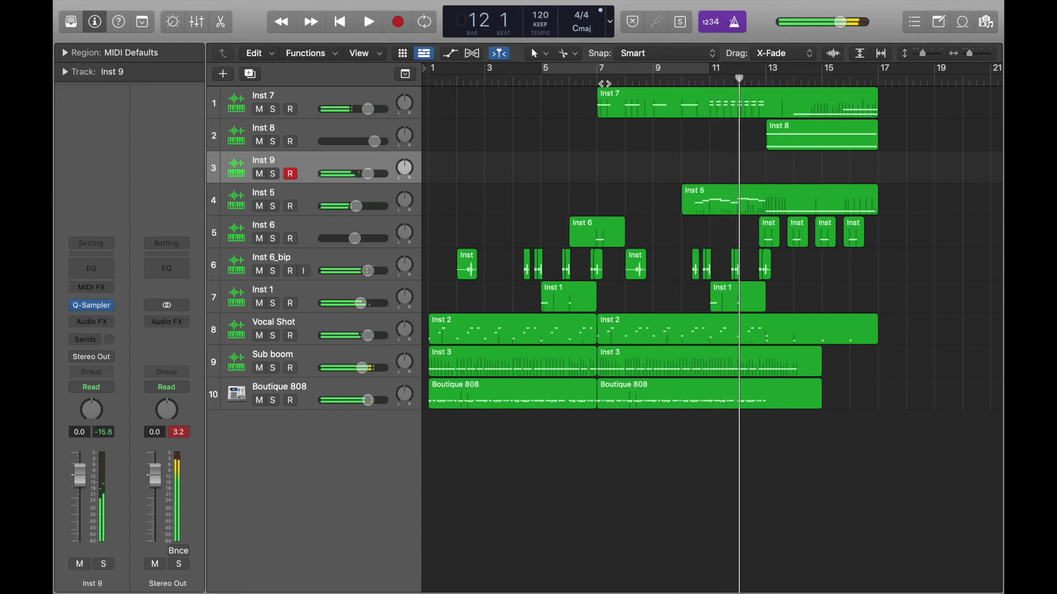
{"action": "left_click", "coordinate": [605, 82]}
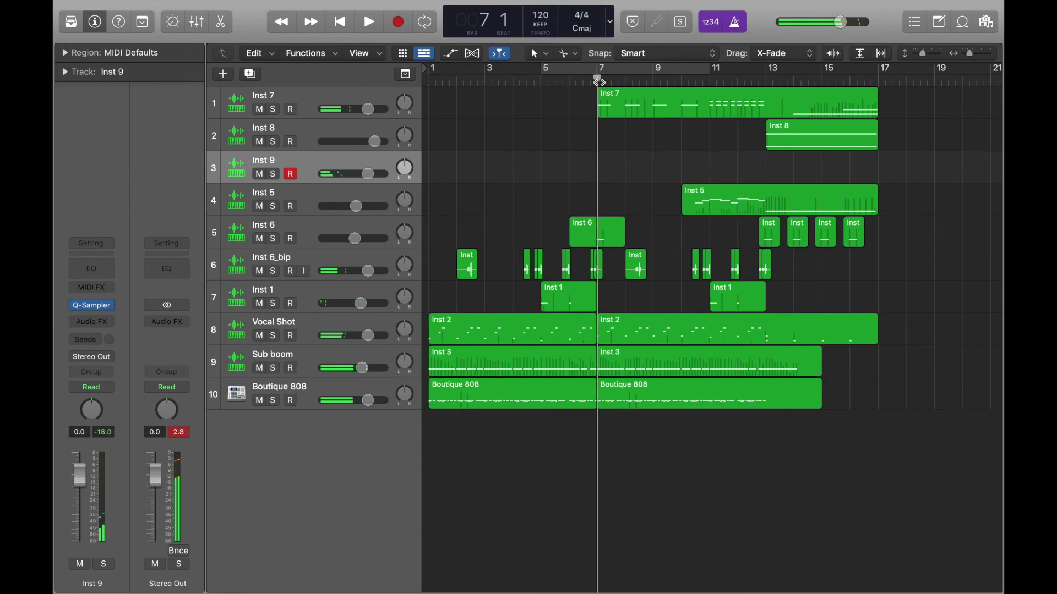
{"action": "key", "text": "r"}
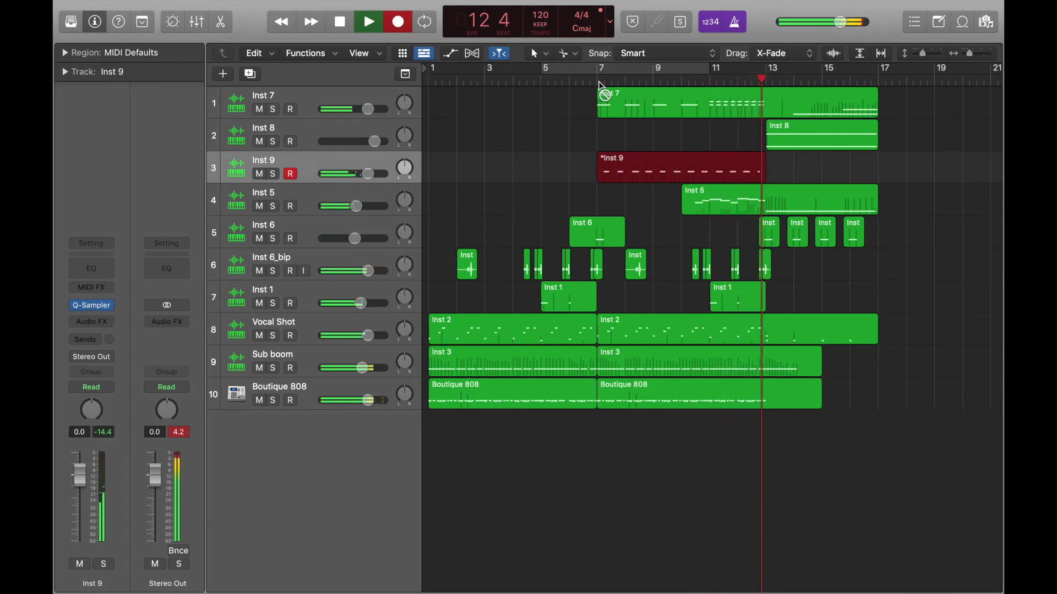
{"action": "key", "text": "space"}
Quantize all notes in the recorded Inst 9 region to 1/16 notes and close the note editor.
{"action": "double_click", "coordinate": [648, 173]}
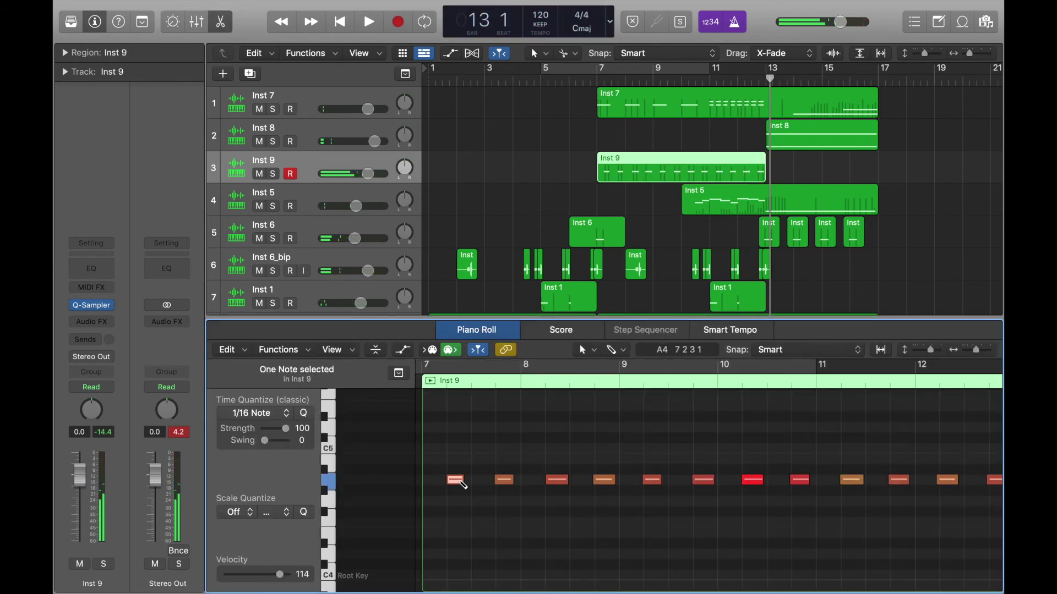
{"action": "key", "text": "super+a"}
{"action": "left_click", "coordinate": [307, 416]}
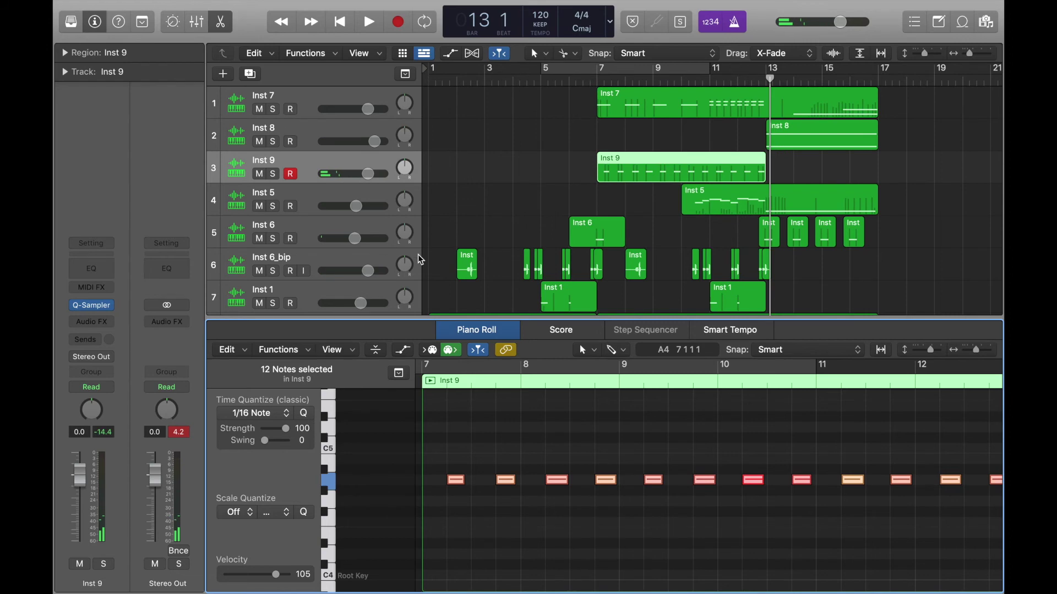
{"action": "key", "text": "x"}
{"action": "key", "text": "x"}
Set the Inst 9 track's pan to +25 and volume to -3.7 dB while playing from bar 7.
{"action": "left_click", "coordinate": [461, 207]}
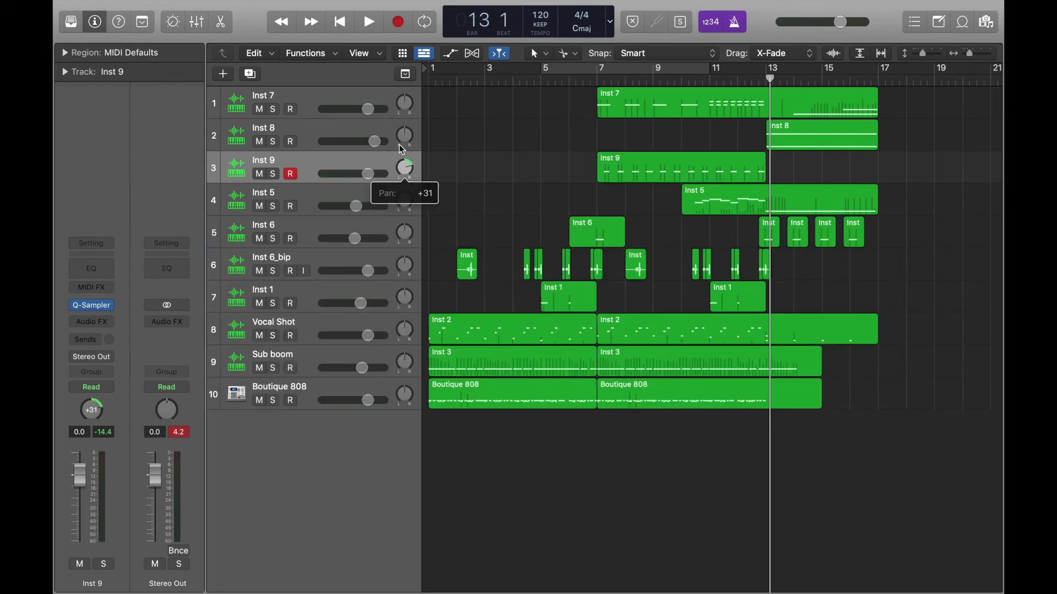
{"action": "left_click", "coordinate": [618, 82]}
{"action": "key", "text": "space"}
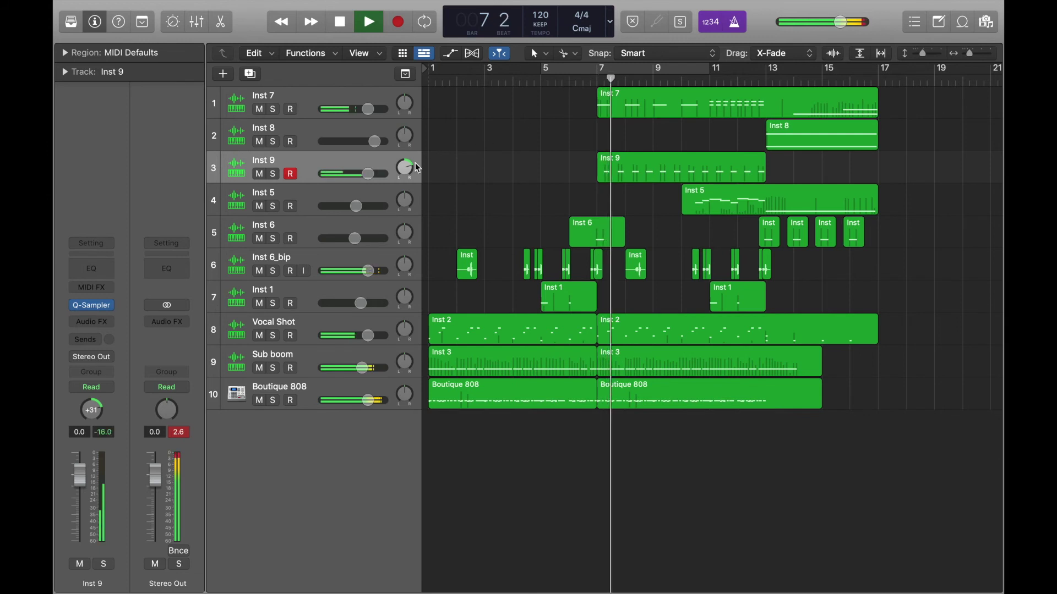
{"action": "left_click_drag", "start_coordinate": [405, 168], "coordinate": [358, 174]}
{"action": "key", "text": "space"}
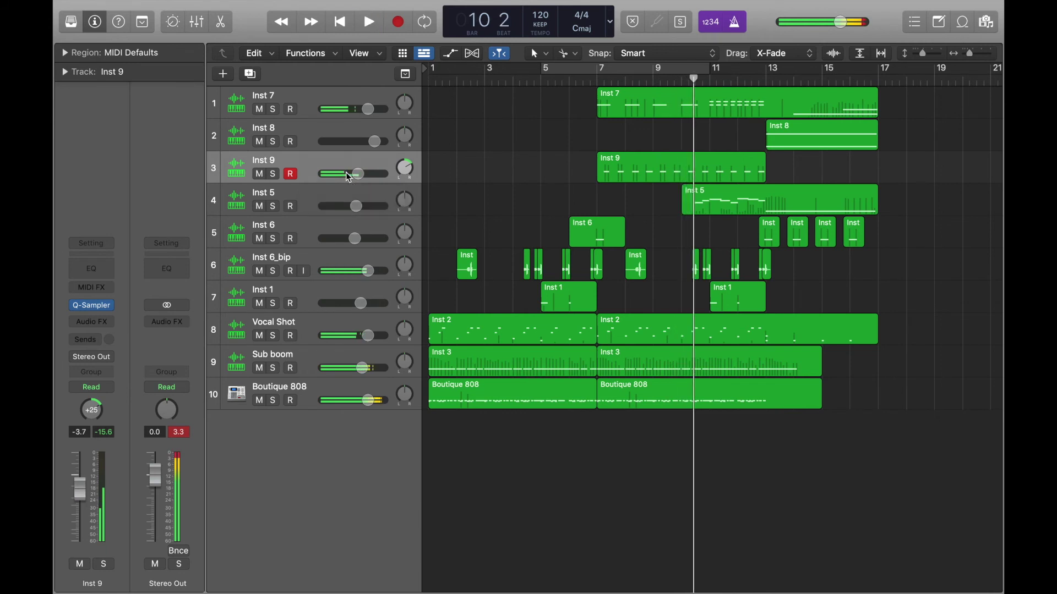
Add a stereo ChromaVerb reverb to the Inst 9 track and resume playback.
{"action": "left_click", "coordinate": [92, 323]}
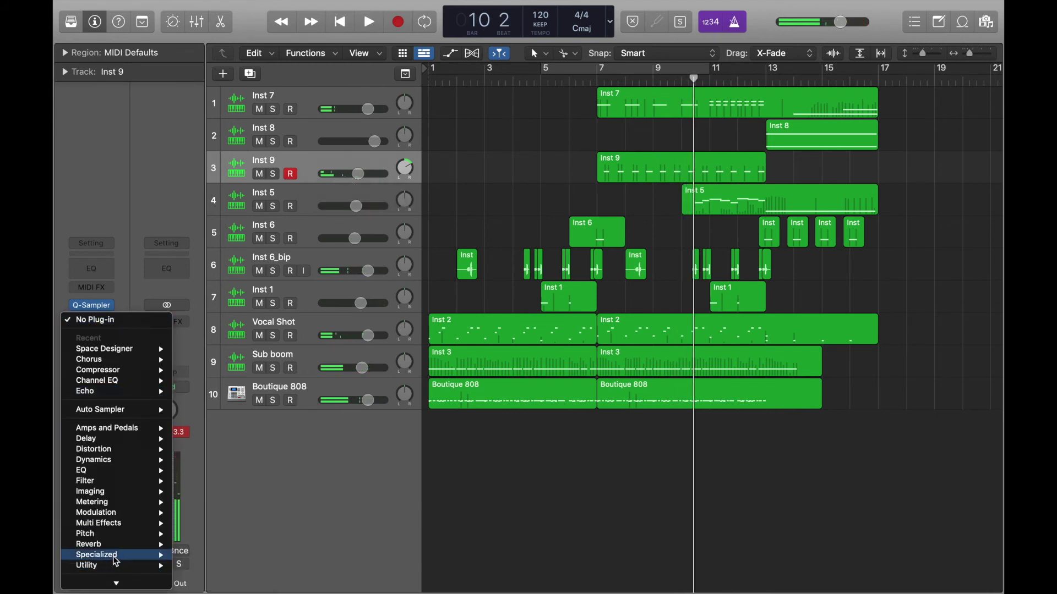
{"action": "mouse_move", "coordinate": [113, 548]}
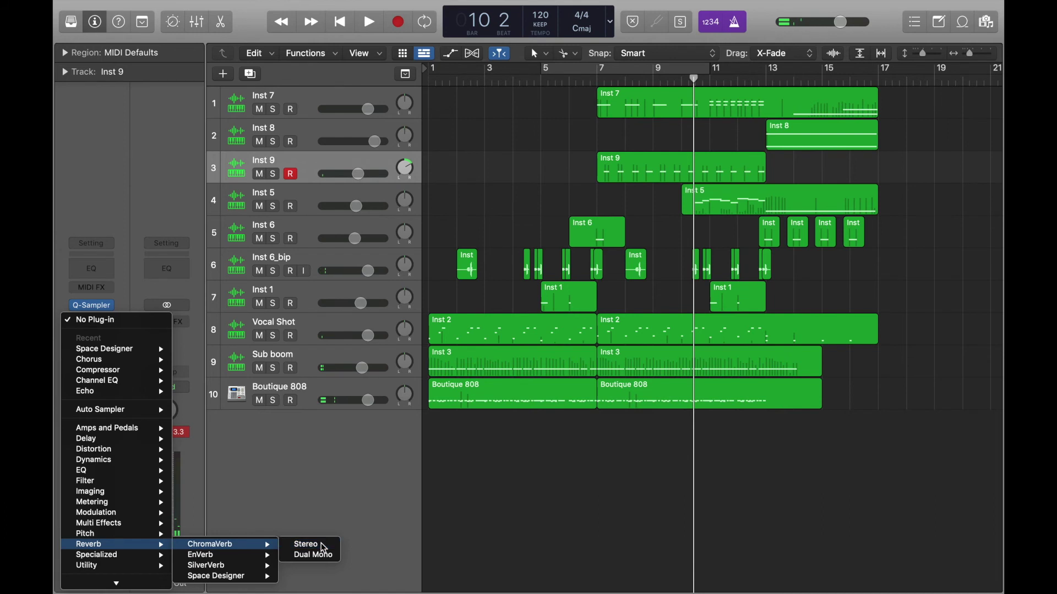
{"action": "left_click", "coordinate": [323, 546]}
{"action": "key", "text": "space"}
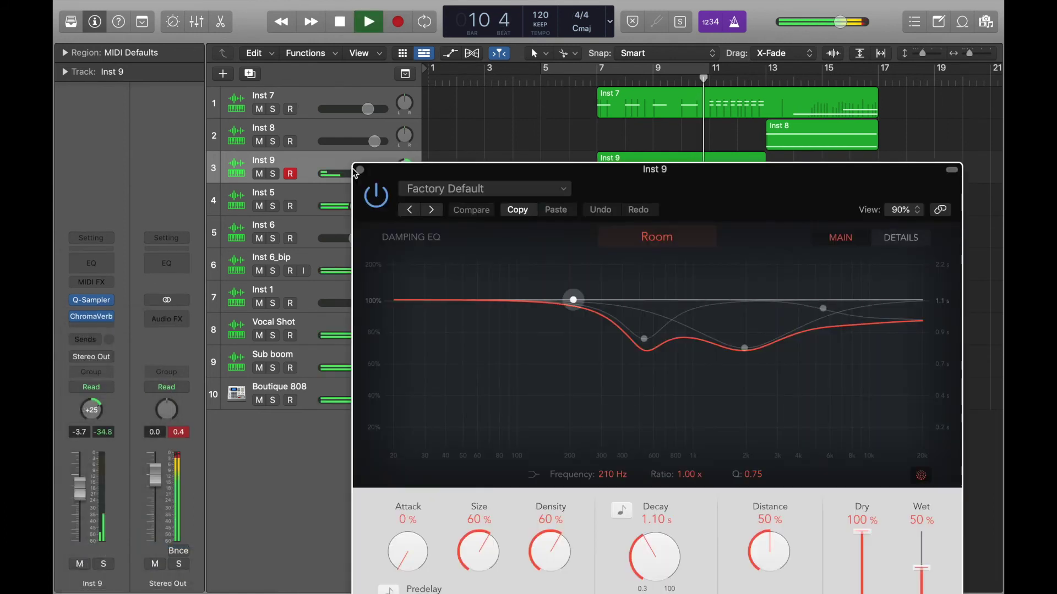
Set the ChromaVerb wet level to 77% while playing Inst 9 soloed from bar 7, unsolo it and close the plug-in window.
{"action": "key", "text": "s"}
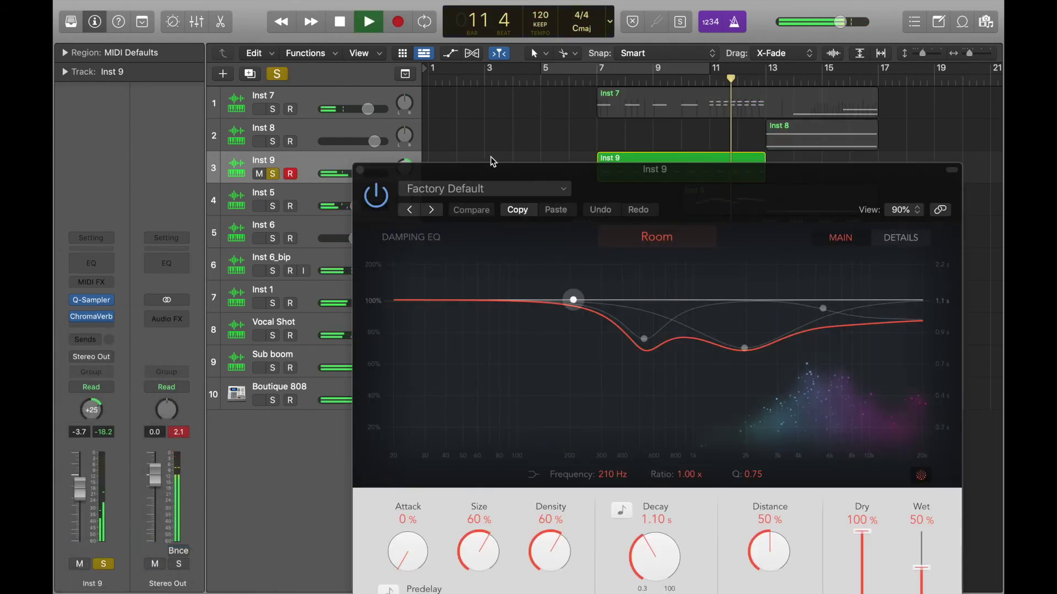
{"action": "left_click", "coordinate": [600, 82]}
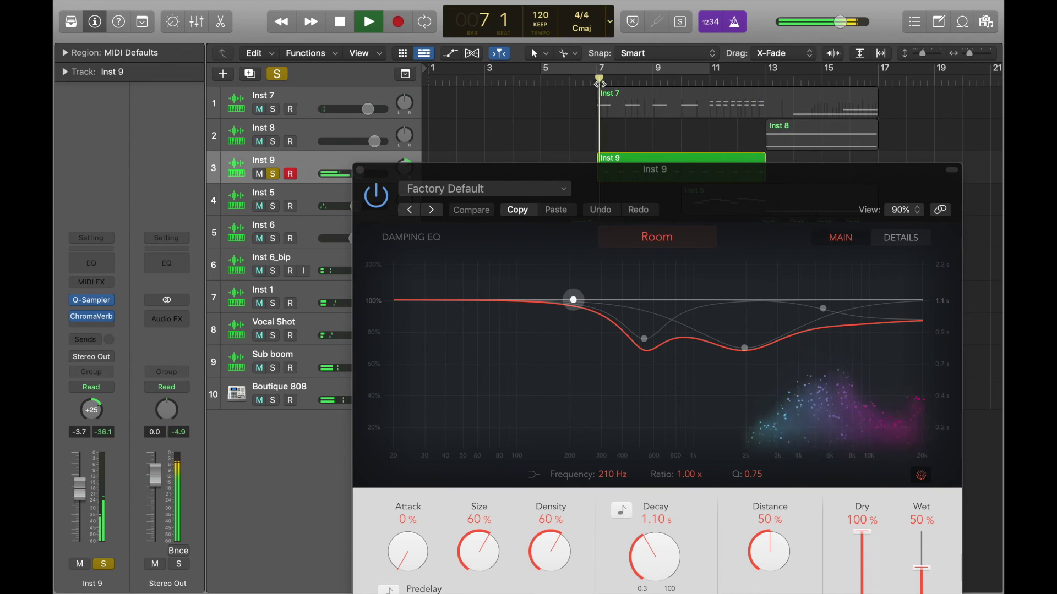
{"action": "left_click_drag", "start_coordinate": [921, 568], "coordinate": [922, 548]}
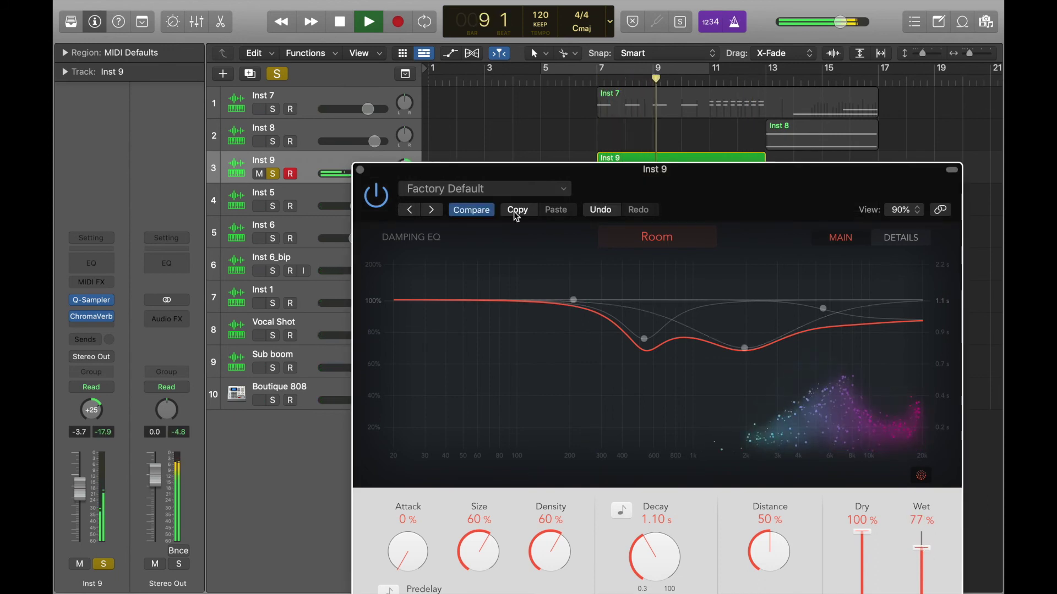
{"action": "left_click", "coordinate": [273, 174]}
{"action": "key", "text": "space"}
{"action": "left_click", "coordinate": [361, 170]}
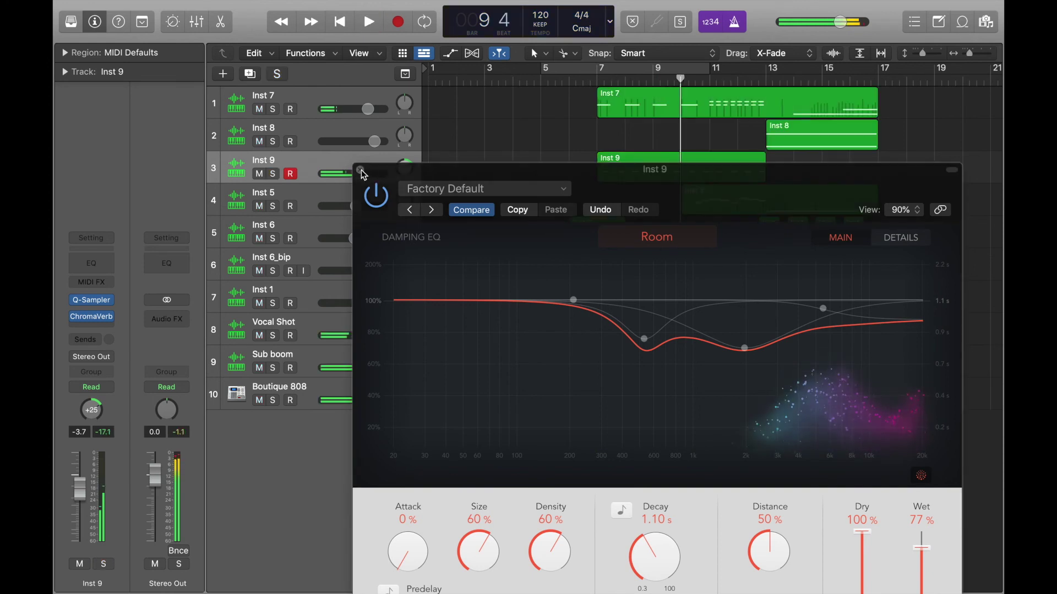
Lower the Inst 9 track's volume to -13.2 dB during playback and replay the mix from bar 7.
{"action": "left_click_drag", "start_coordinate": [570, 83], "coordinate": [582, 83]}
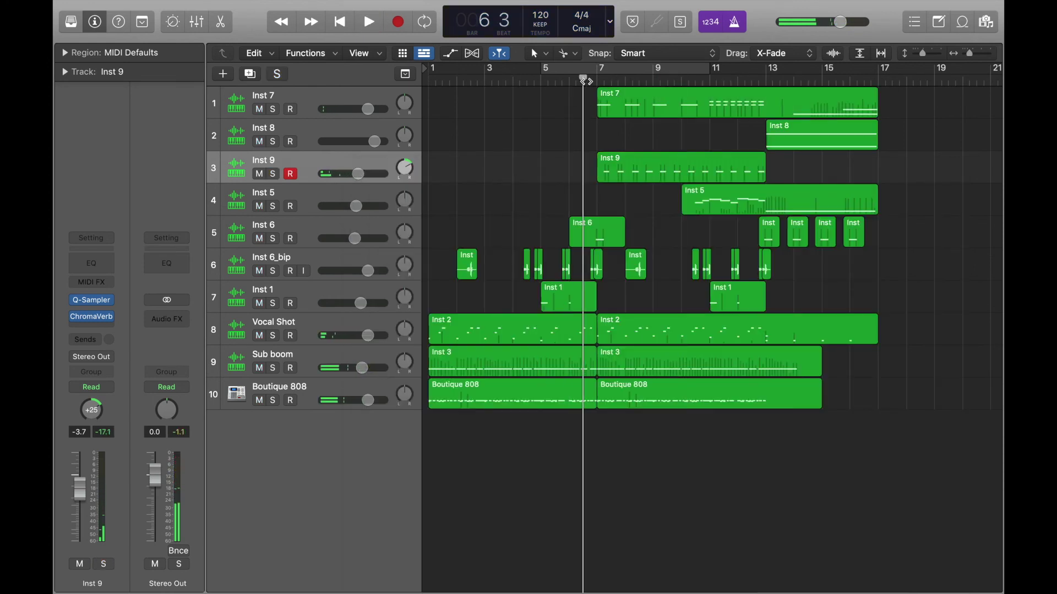
{"action": "key", "text": "space"}
{"action": "mouse_move", "coordinate": [358, 174]}
{"action": "left_mouse_down"}
{"action": "mouse_move", "coordinate": [328, 177]}
{"action": "mouse_move", "coordinate": [342, 174]}
{"action": "left_mouse_up"}
{"action": "key", "text": "space"}
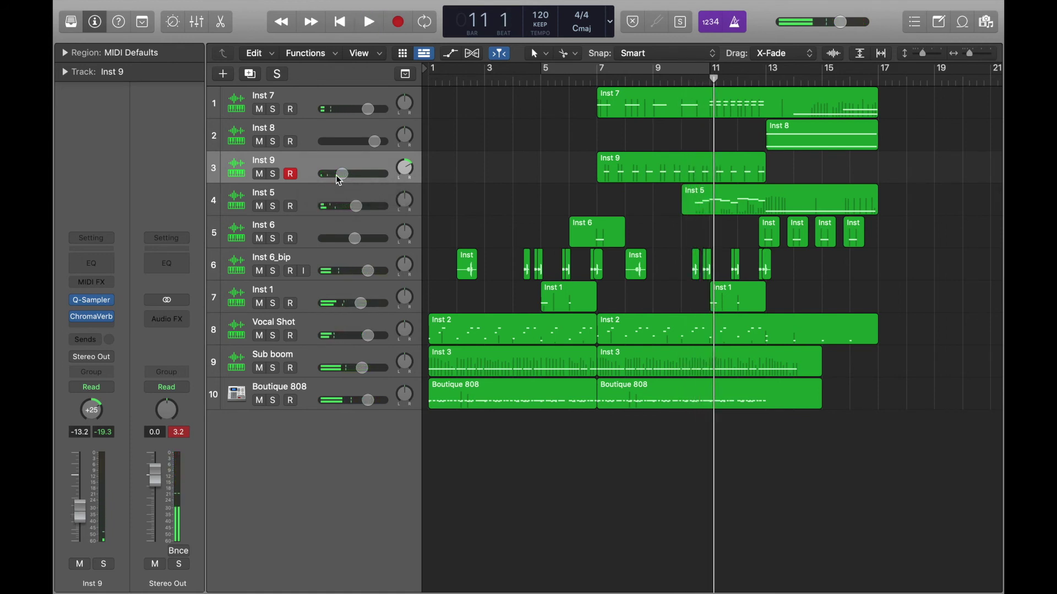
{"action": "left_click", "coordinate": [597, 85]}
{"action": "key", "text": "space"}
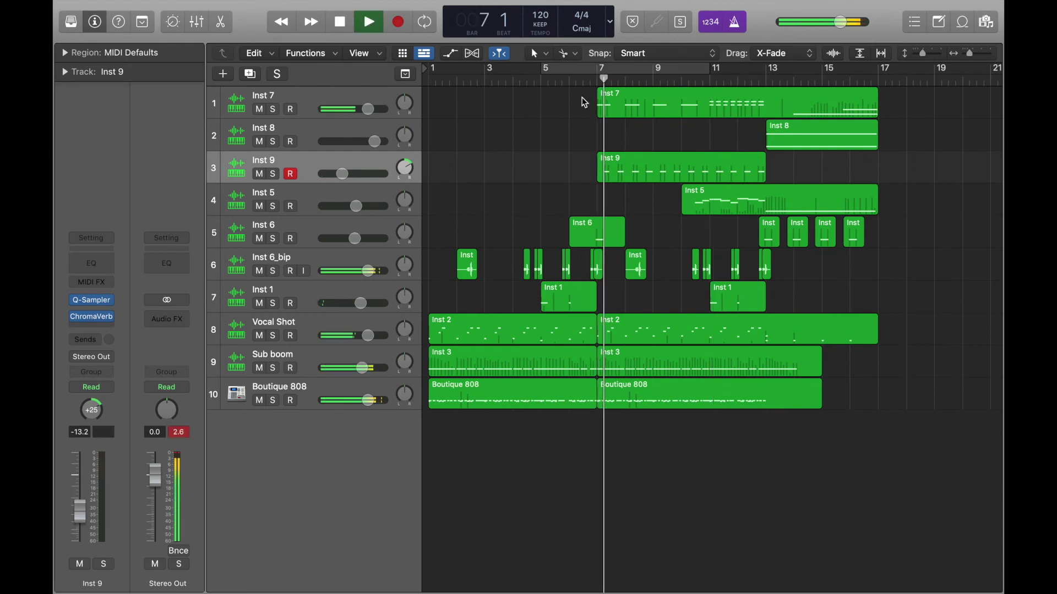
{"action": "left_click_drag", "start_coordinate": [391, 273], "coordinate": [400, 271]}
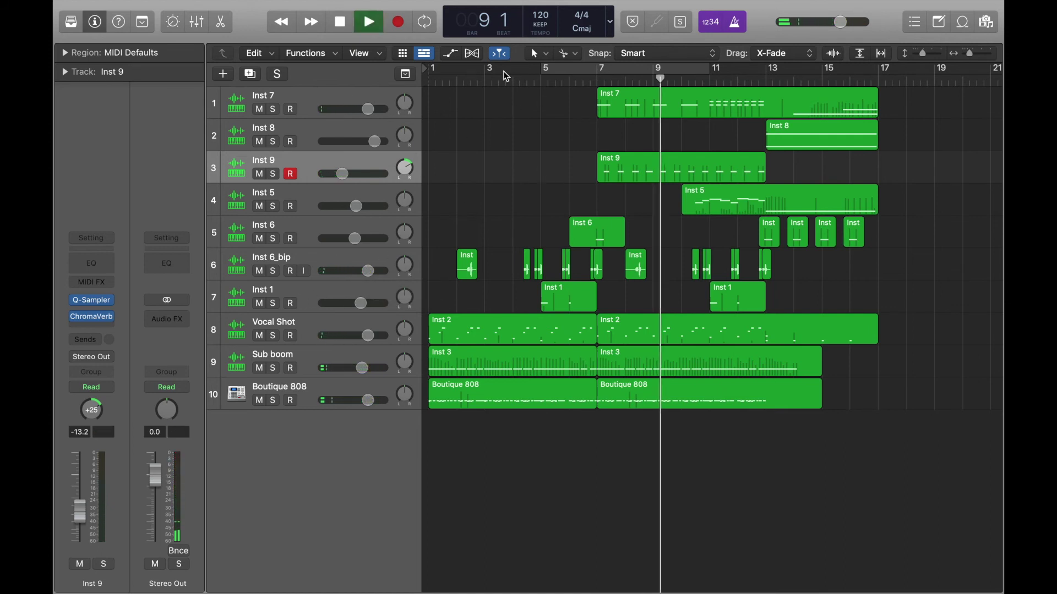
Solo the Inst 7 track, rename it Pens and return the playhead to bar 7.
{"action": "left_click", "coordinate": [273, 109]}
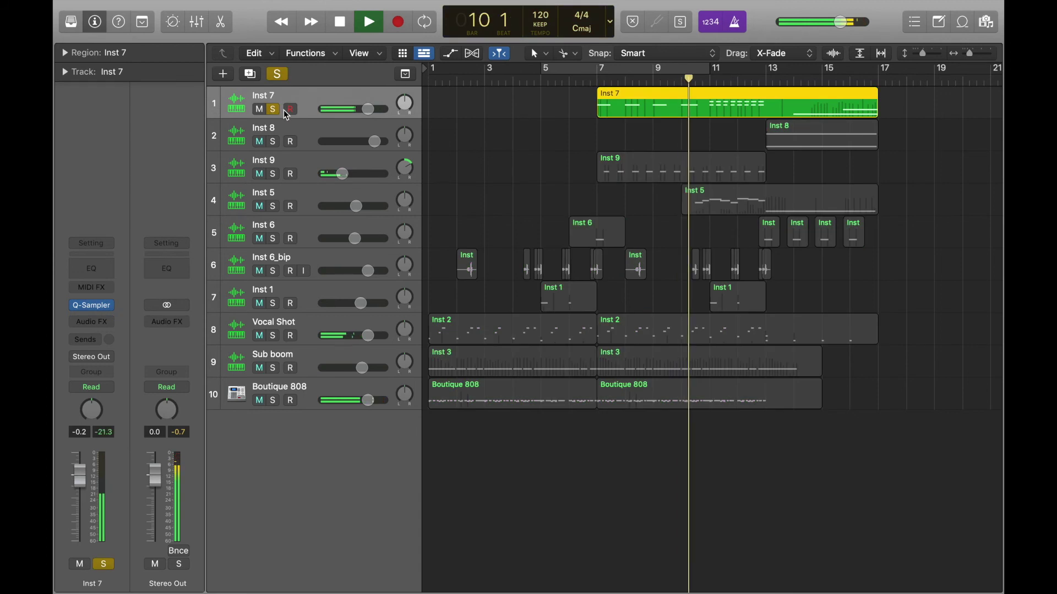
{"action": "double_click", "coordinate": [267, 98]}
{"action": "type", "text": "Pens"}
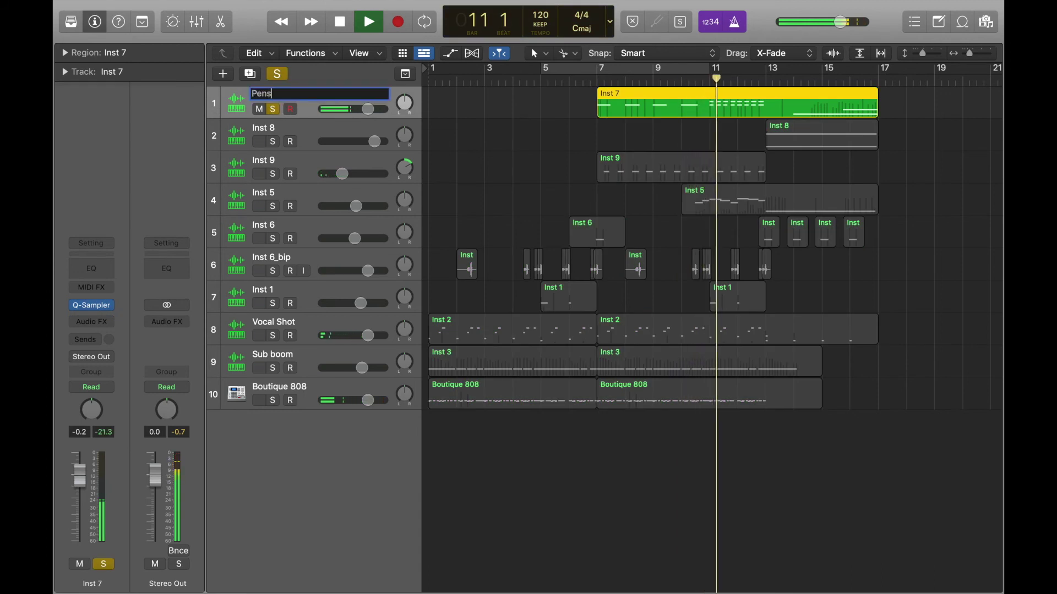
{"action": "key", "text": "Return"}
{"action": "left_click", "coordinate": [596, 83]}
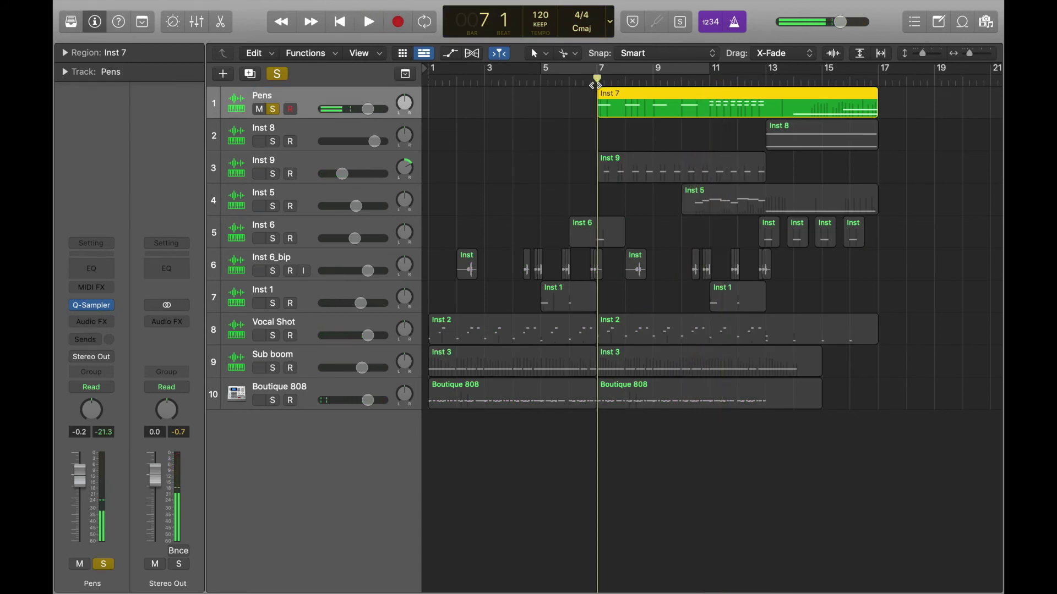
Set the Pens track's pan to -29 and volume to 0.0 dB during playback, and turn off its solo.
{"action": "left_click_drag", "start_coordinate": [405, 102], "coordinate": [404, 118]}
{"action": "key", "text": "space"}
{"action": "left_click", "coordinate": [374, 107], "text": "alt"}
{"action": "left_click", "coordinate": [277, 74]}
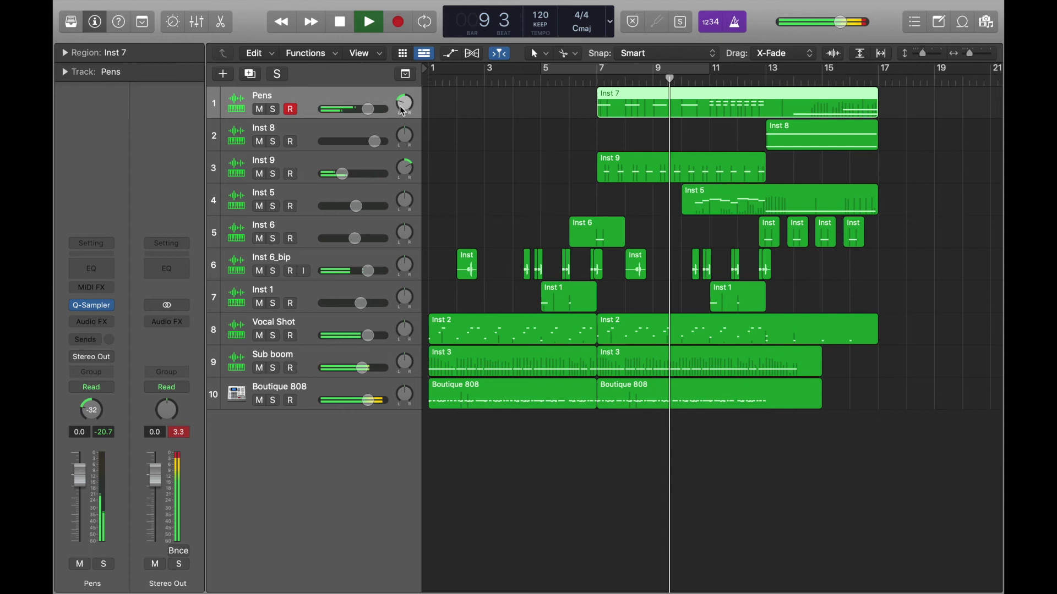
{"action": "left_click_drag", "start_coordinate": [404, 109], "coordinate": [404, 104]}
Lower the Inst 9 track's volume to -17.6 dB and rename the track fall.
{"action": "left_click_drag", "start_coordinate": [342, 174], "coordinate": [336, 174]}
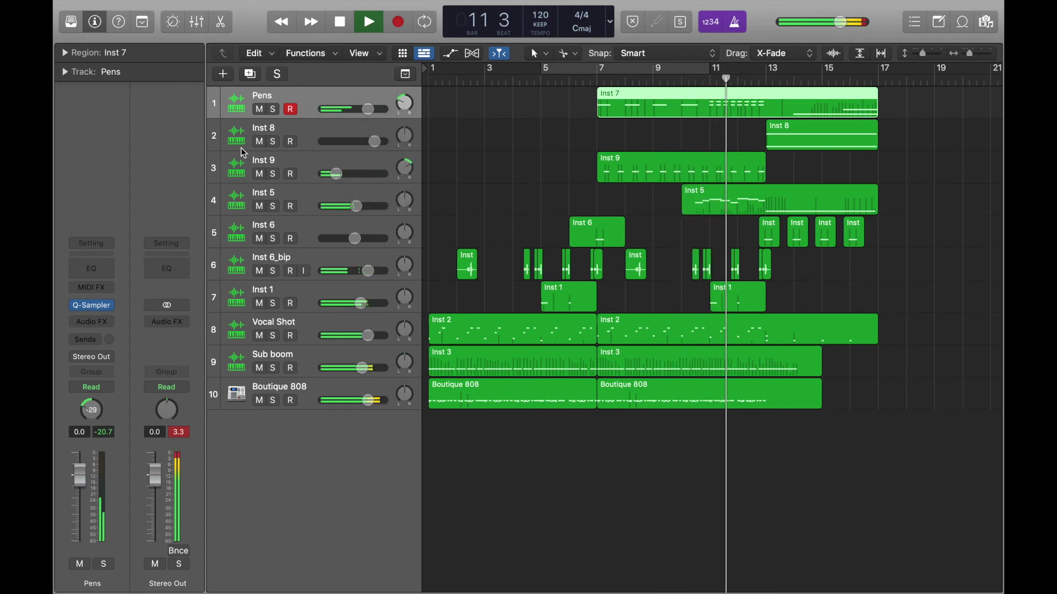
{"action": "double_click", "coordinate": [263, 160]}
{"action": "type", "text": "fall"}
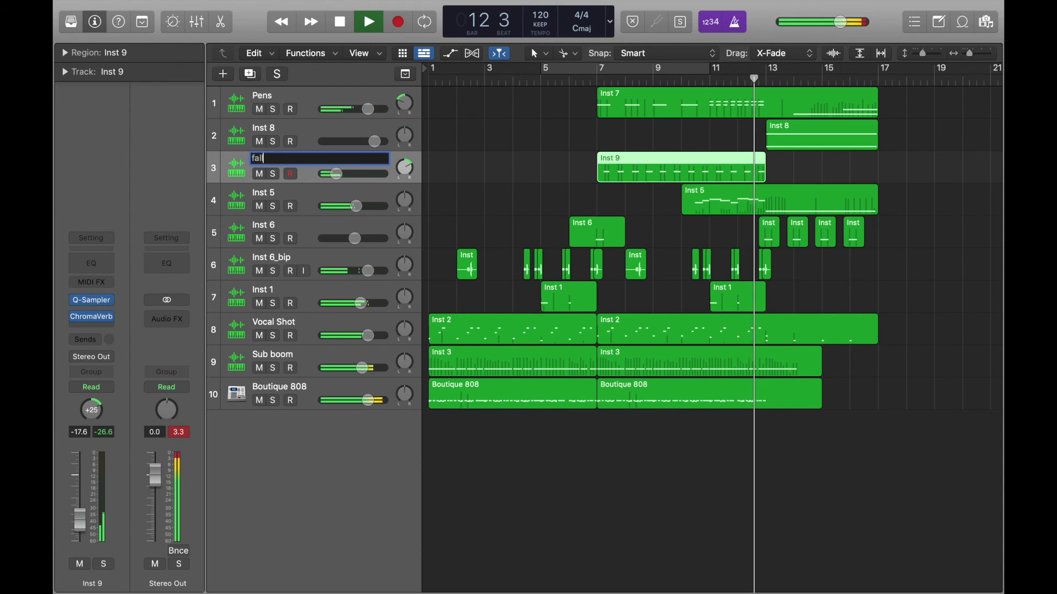
{"action": "key", "text": "Return"}
Set the fall track's pan to +6 and volume to -9.4 dB while playing the arrangement from bars 7 and 5.
{"action": "left_click", "coordinate": [599, 81]}
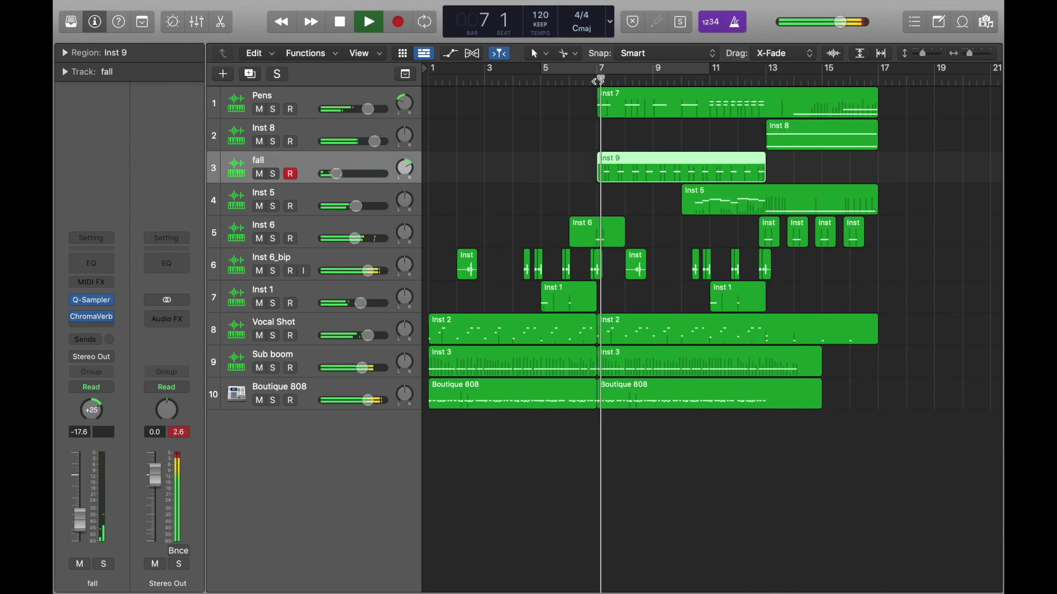
{"action": "mouse_move", "coordinate": [405, 168]}
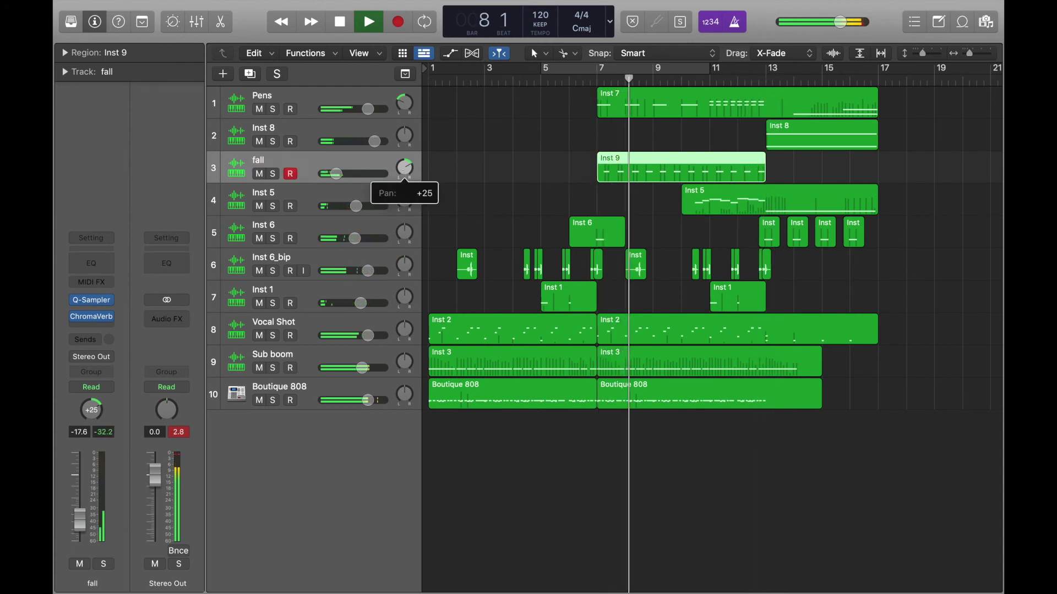
{"action": "left_click_drag", "start_coordinate": [404, 168], "coordinate": [405, 182]}
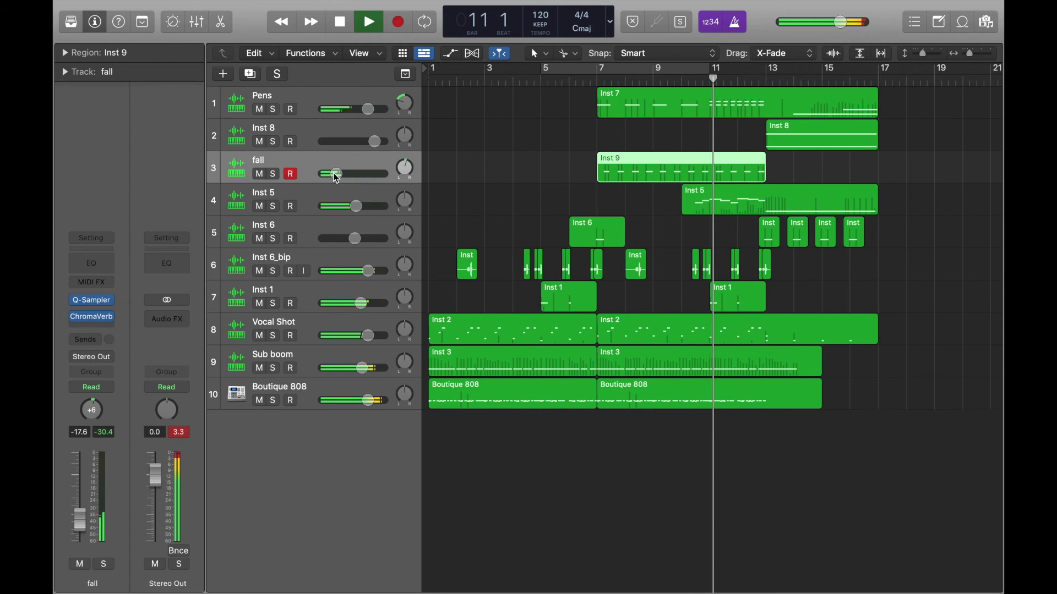
{"action": "left_click", "coordinate": [544, 81]}
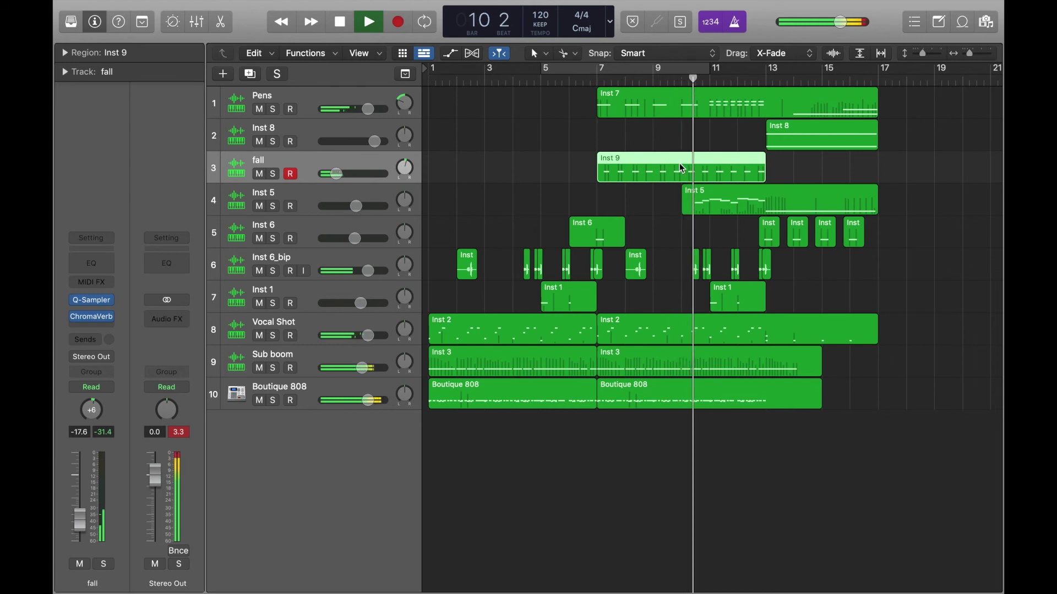
{"action": "scroll", "coordinate": [683, 167], "scroll_direction": "up", "scroll_amount": 3}
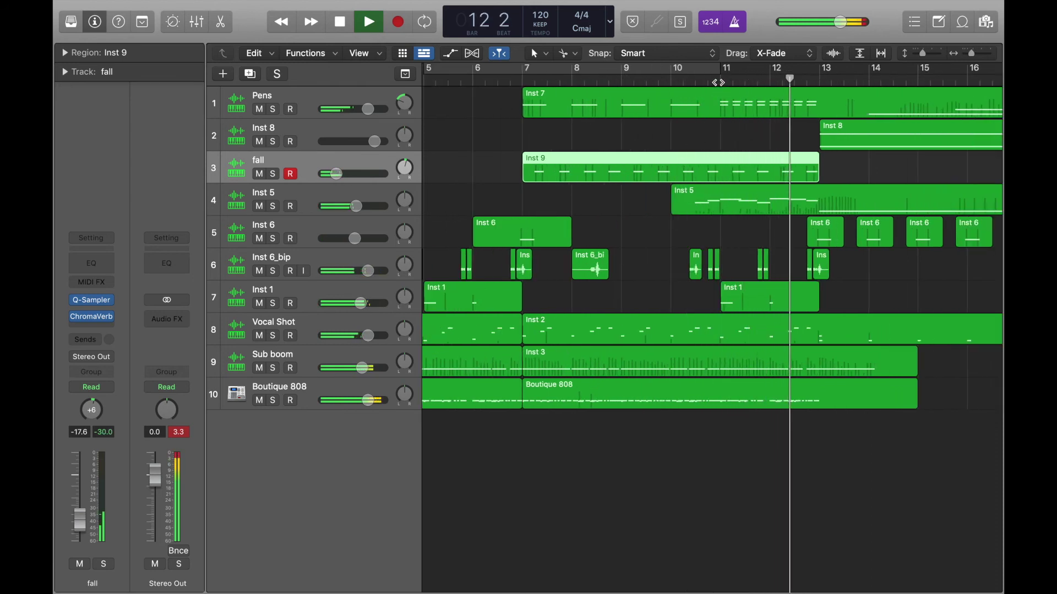
{"action": "key", "text": "space"}
{"action": "left_click_drag", "start_coordinate": [336, 174], "coordinate": [362, 180]}
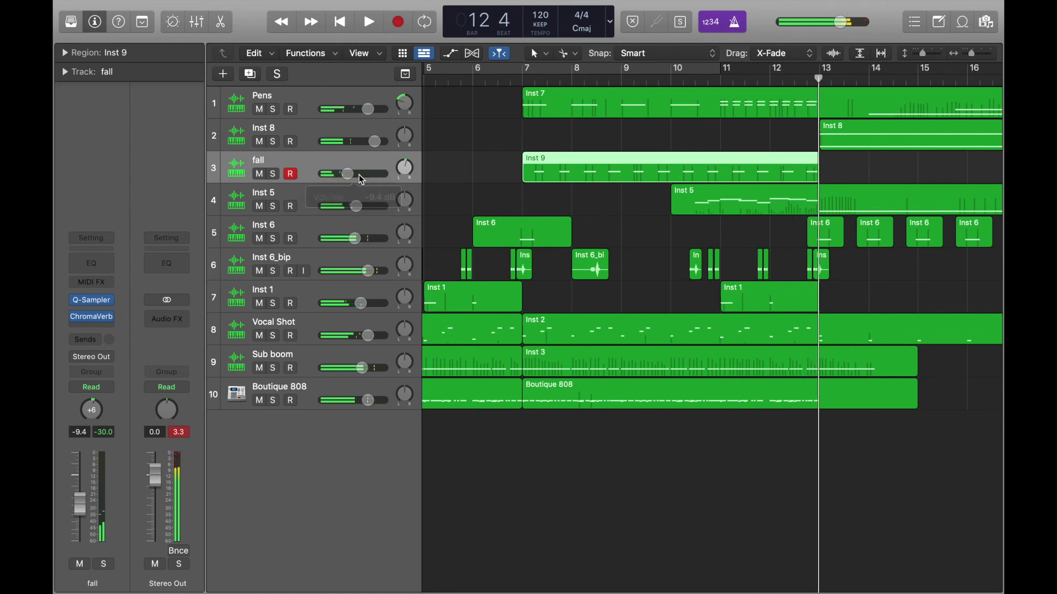
Split the Inst 9 region on the fall track at bar 11 and delete the part before it.
{"action": "left_click", "coordinate": [714, 82]}
{"action": "left_click", "coordinate": [722, 173]}
{"action": "left_click", "coordinate": [679, 167]}
{"action": "key", "text": "Delete"}
Set the fall track's pan to +24 and volume to -6.2 dB during playback, and return the playhead to bar 7.
{"action": "key", "text": "space"}
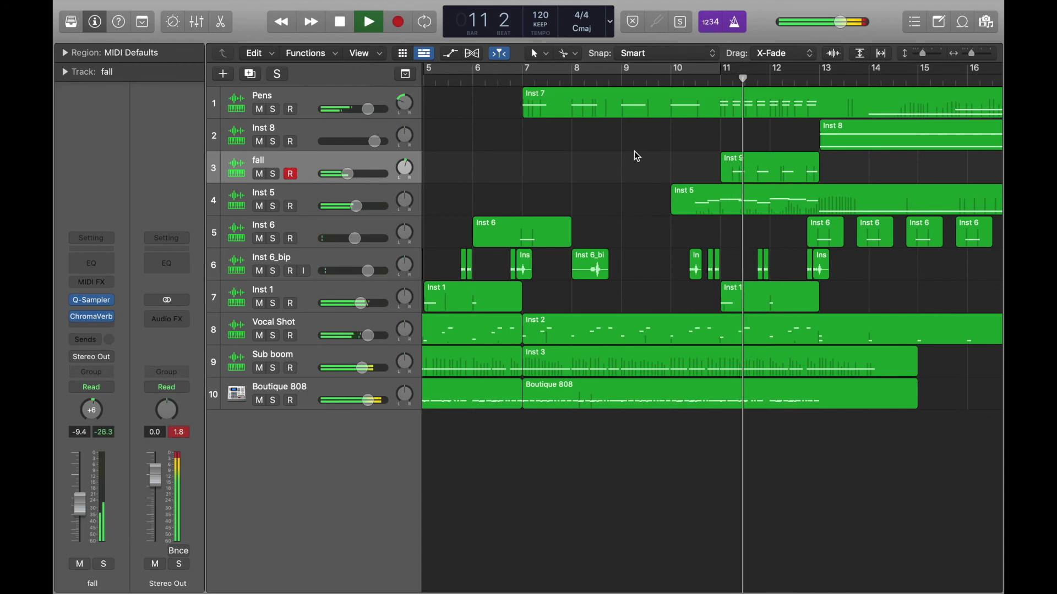
{"action": "left_click_drag", "start_coordinate": [405, 168], "coordinate": [405, 160]}
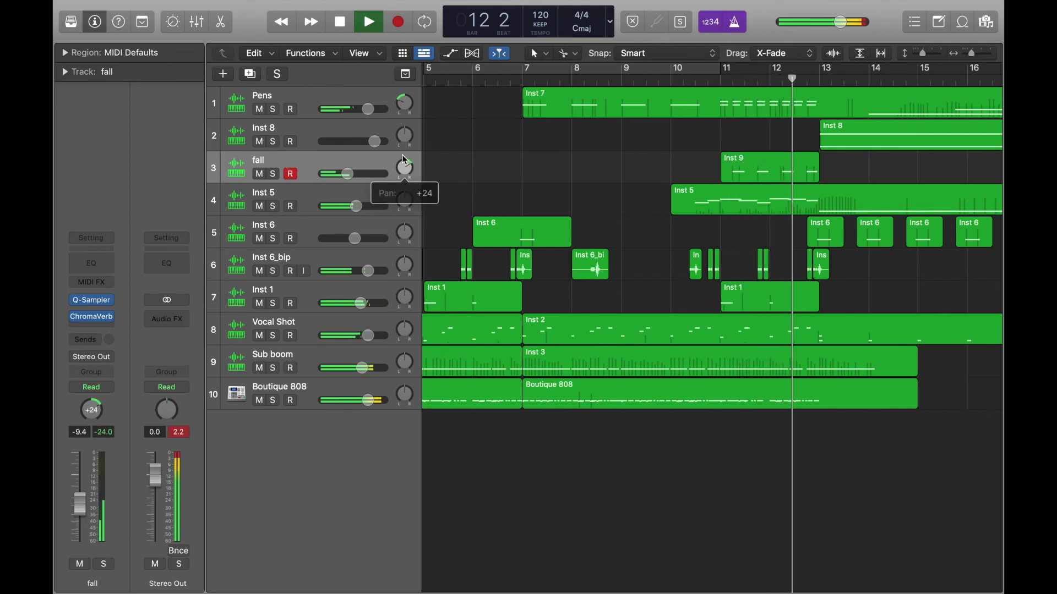
{"action": "left_click", "coordinate": [527, 76]}
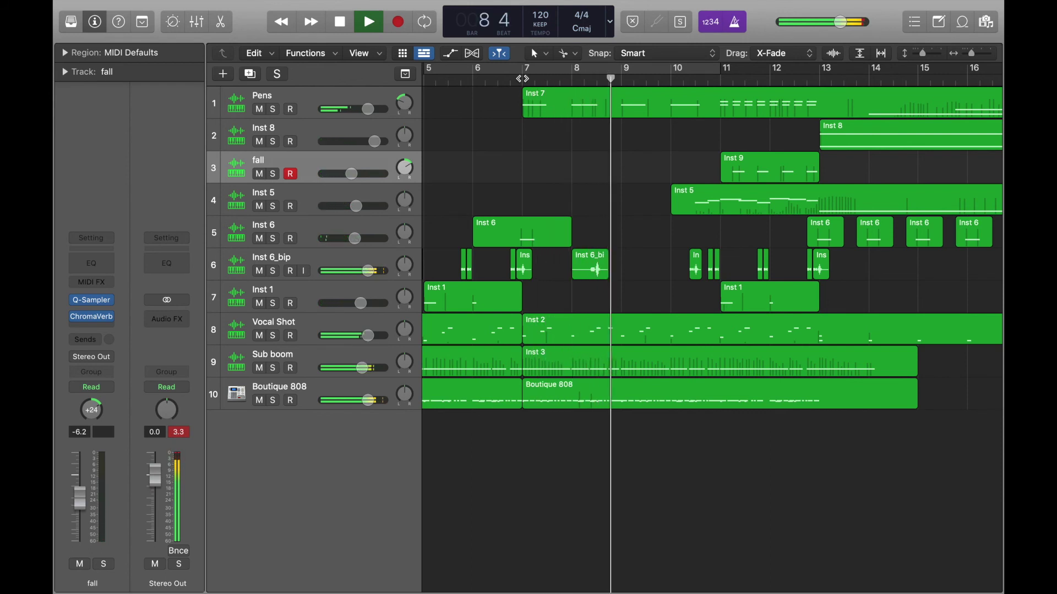
{"action": "key", "text": "space"}
{"action": "left_click", "coordinate": [522, 79]}
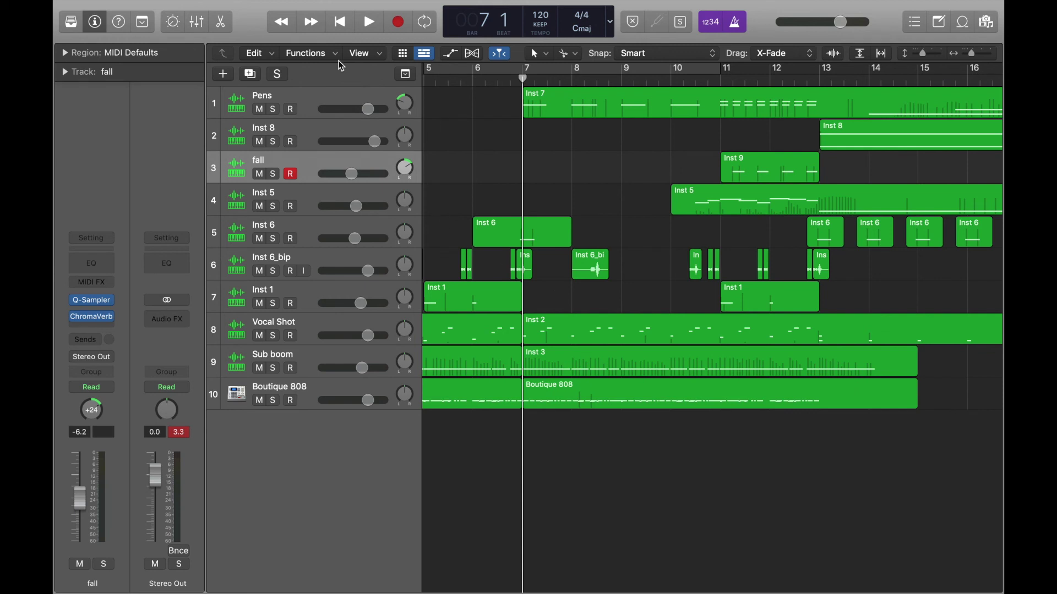
Create one new software instrument track with Quick Sampler (Single Sample) below the fall track.
{"action": "left_click", "coordinate": [224, 77]}
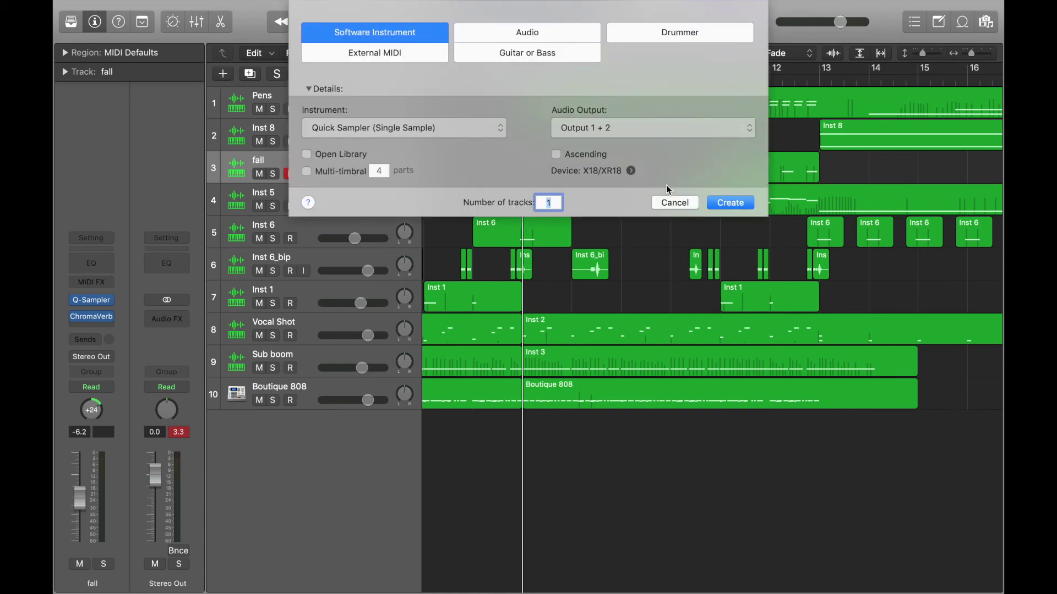
{"action": "left_click", "coordinate": [734, 203]}
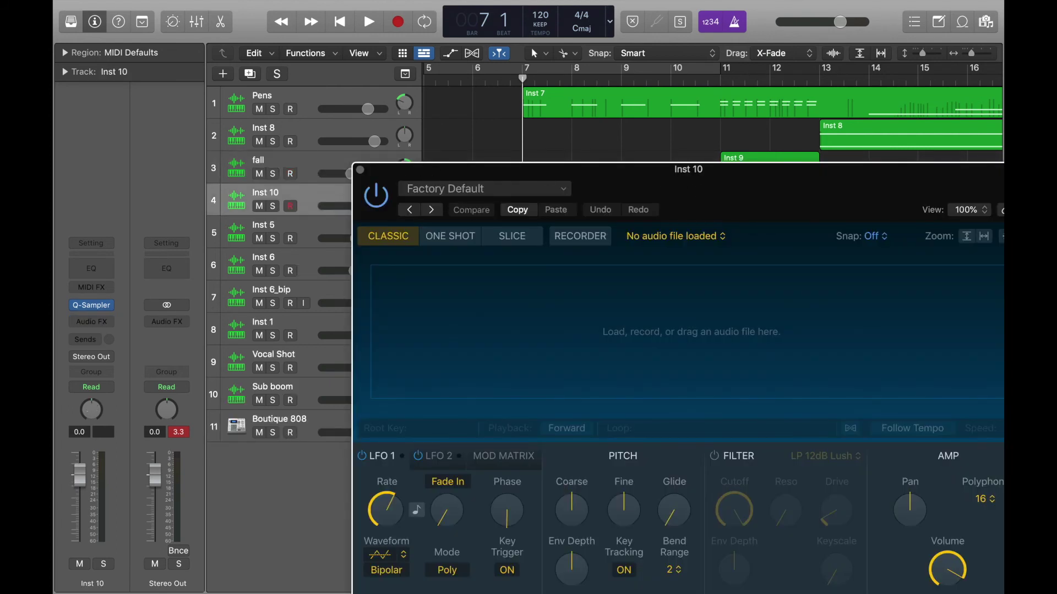
{"action": "key", "text": "super+w"}
Load Chopped Fuzzy Noise.wav into the new Quick Sampler, set the sample end to 1.173 s and close the plug-in window.
{"action": "left_click_drag", "start_coordinate": [435, 203], "coordinate": [483, 328]}
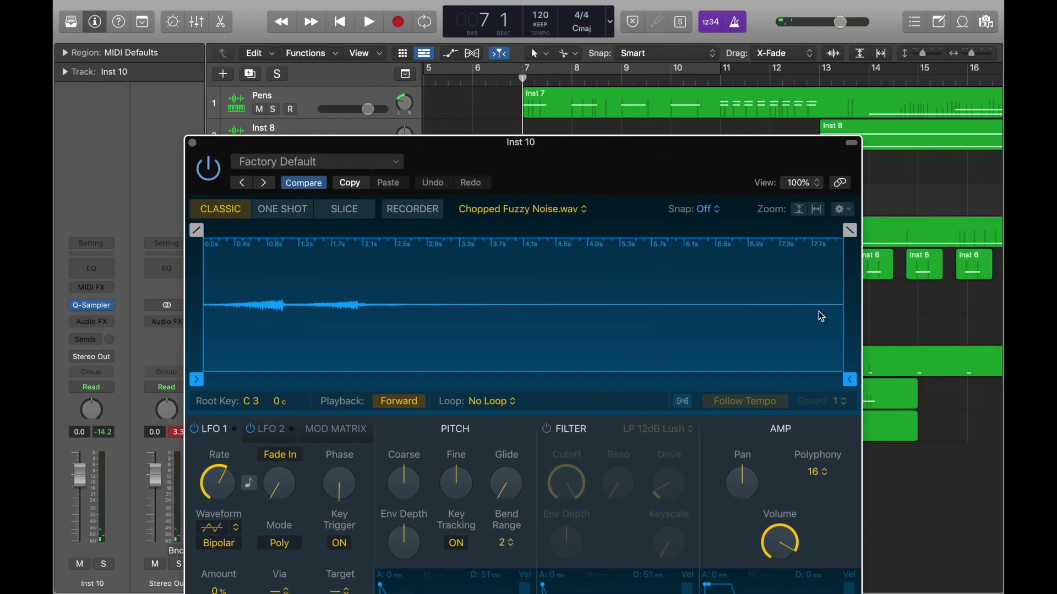
{"action": "mouse_move", "coordinate": [836, 380]}
{"action": "left_mouse_down"}
{"action": "mouse_move", "coordinate": [365, 364]}
{"action": "mouse_move", "coordinate": [303, 378]}
{"action": "left_mouse_up"}
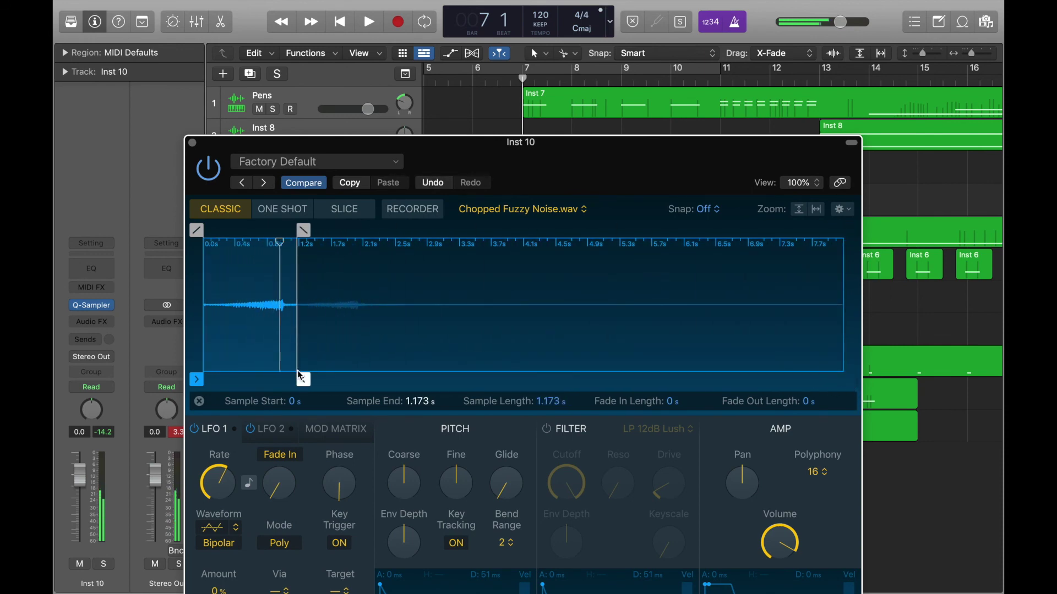
{"action": "left_click", "coordinate": [193, 143]}
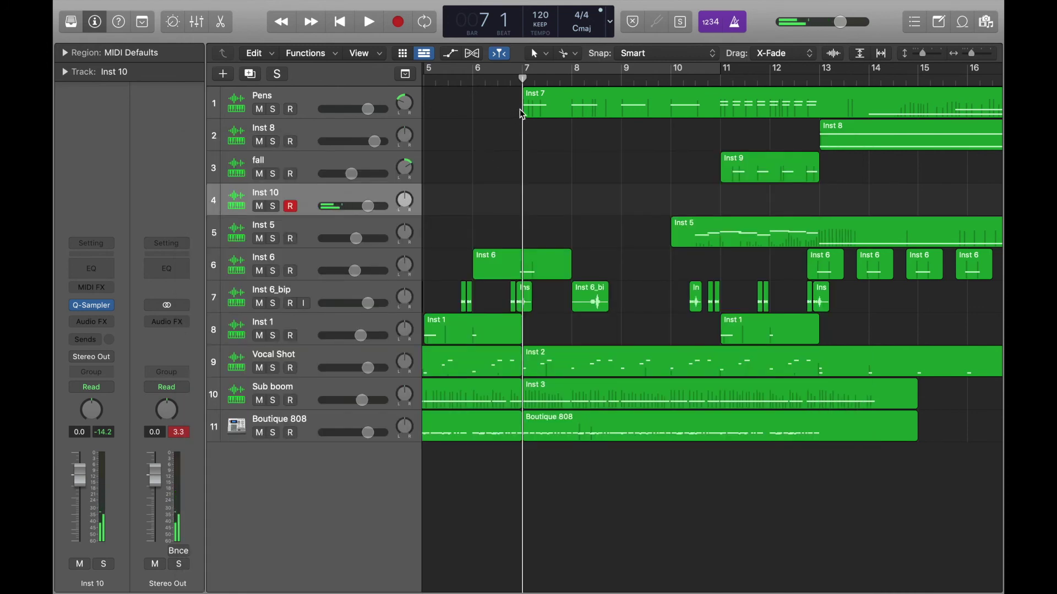
Rename the Inst 10 track as build and play the arrangement from bar 7.
{"action": "double_click", "coordinate": [282, 193]}
{"action": "type", "text": "build"}
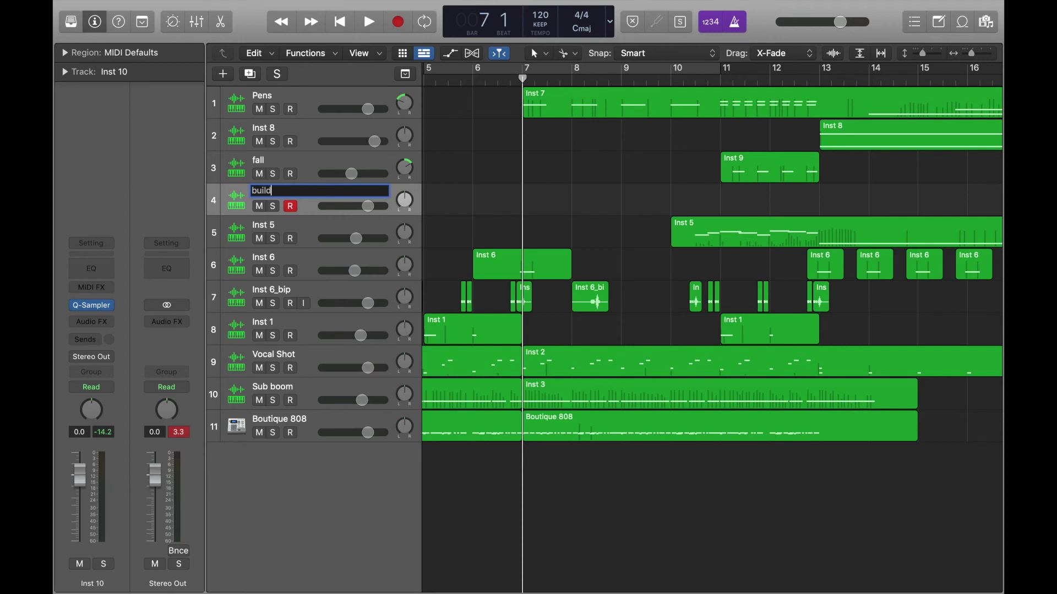
{"action": "key", "text": "Return"}
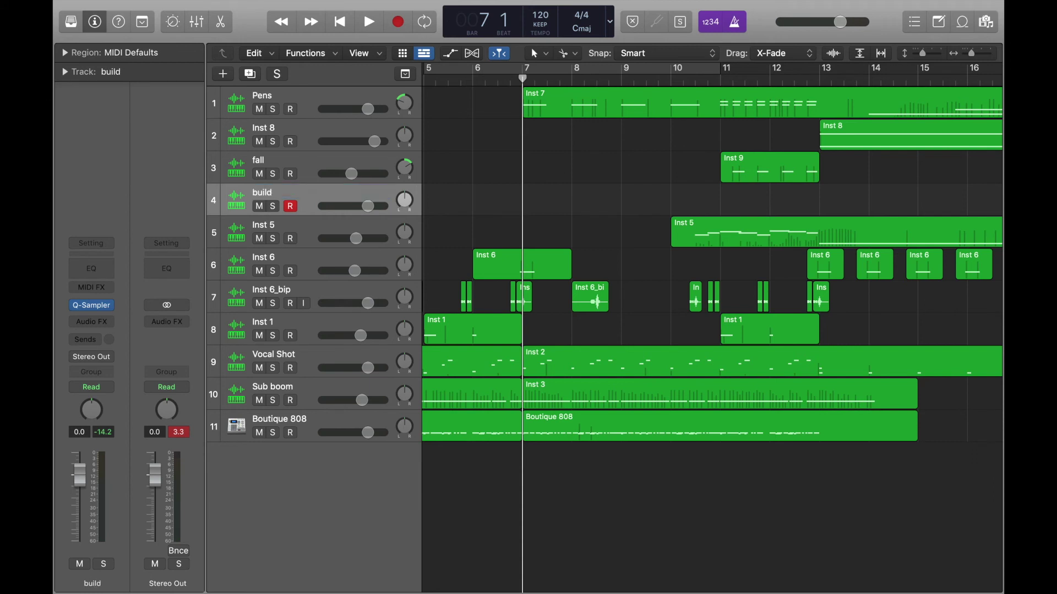
{"action": "key", "text": "space"}
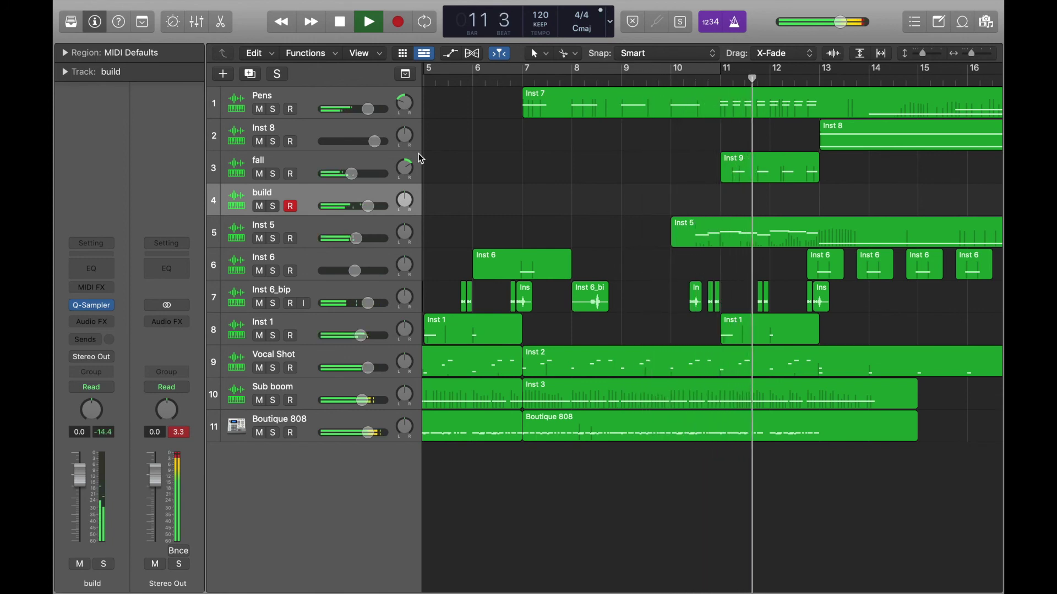
Select the build track, audition its sampler sound against the arrangement around bar 10, and return the playhead to bar 10.
{"action": "left_click", "coordinate": [421, 159]}
{"action": "key", "text": "space"}
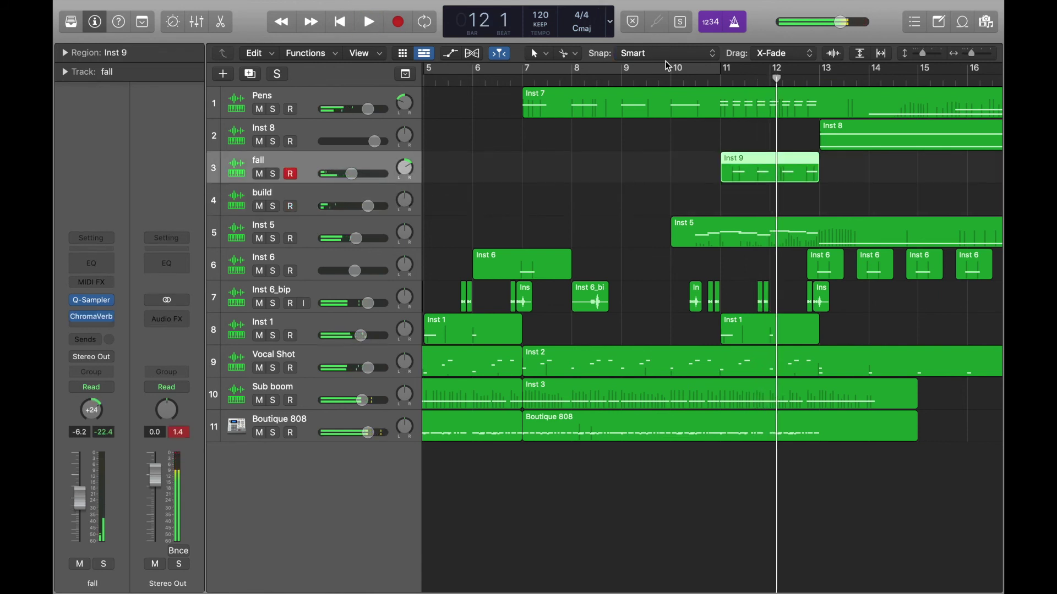
{"action": "left_click", "coordinate": [310, 191]}
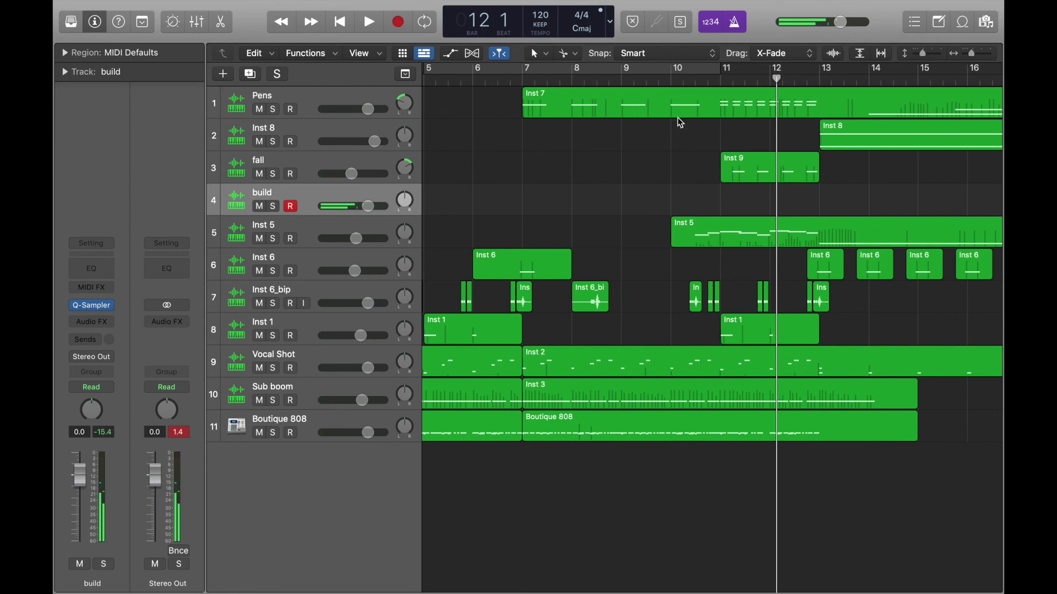
{"action": "left_click", "coordinate": [667, 84]}
{"action": "key", "text": "space"}
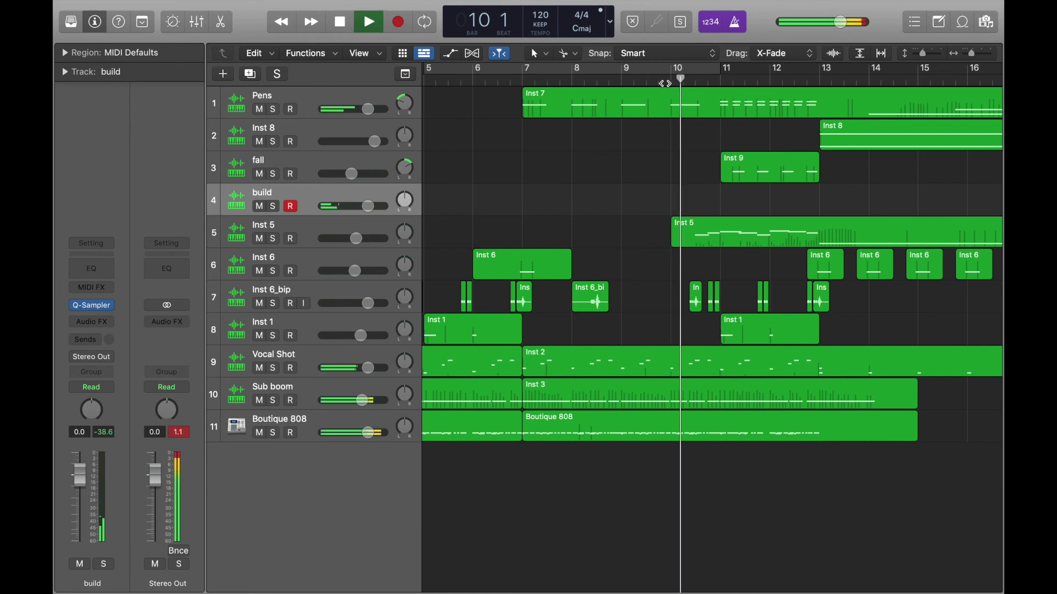
{"action": "key", "text": "space"}
{"action": "left_click", "coordinate": [665, 84]}
{"action": "key", "text": "space"}
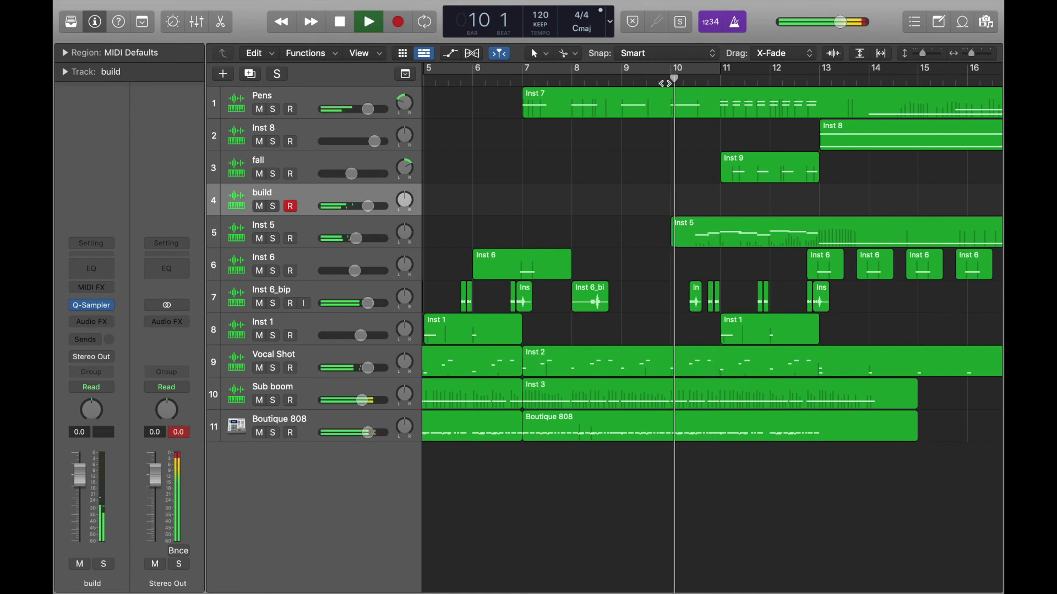
{"action": "left_click", "coordinate": [624, 82]}
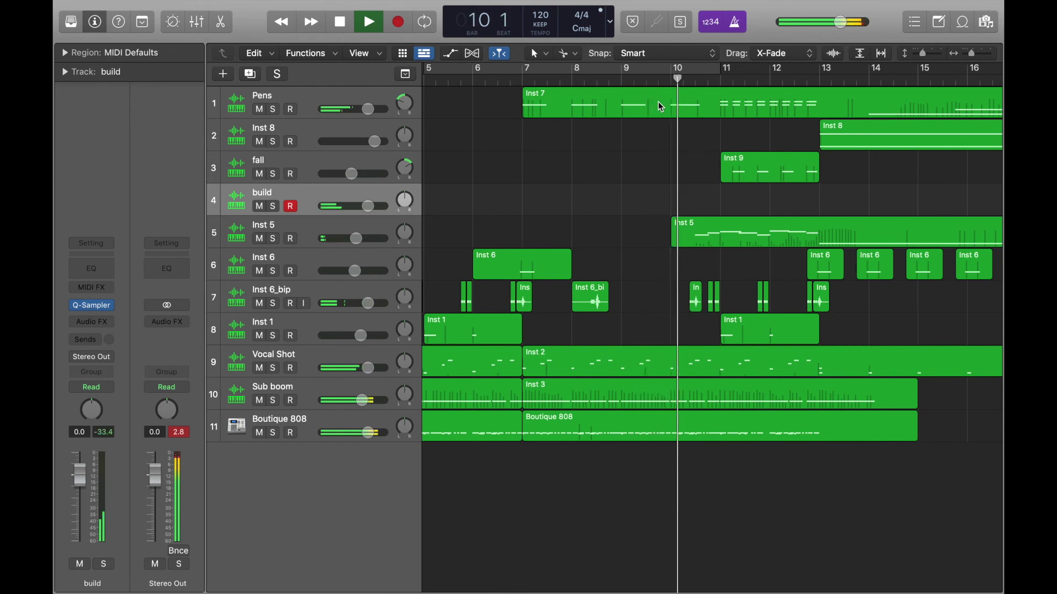
{"action": "key", "text": "space"}
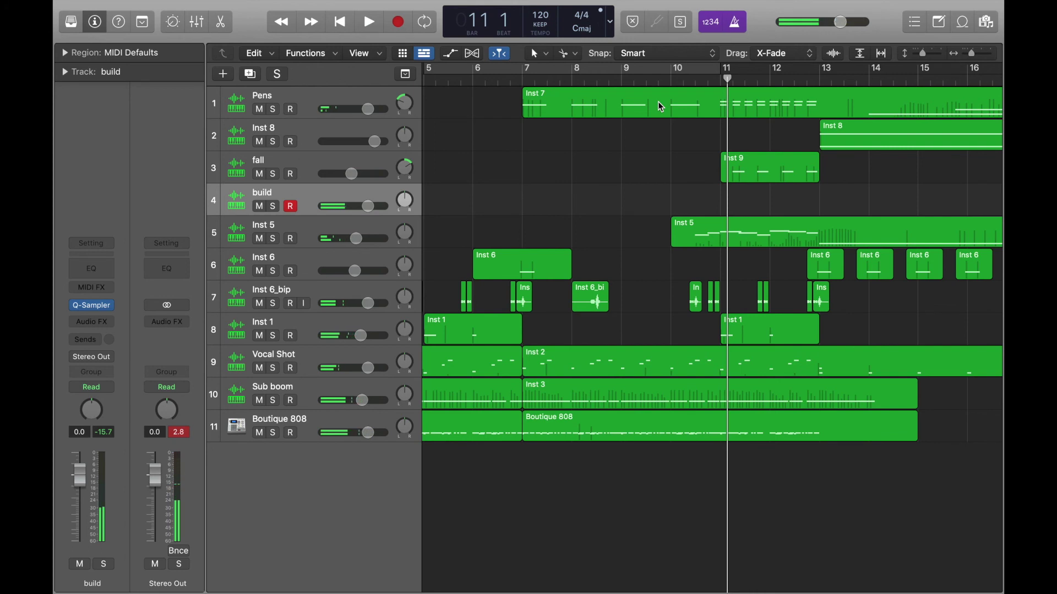
{"action": "left_click", "coordinate": [668, 82]}
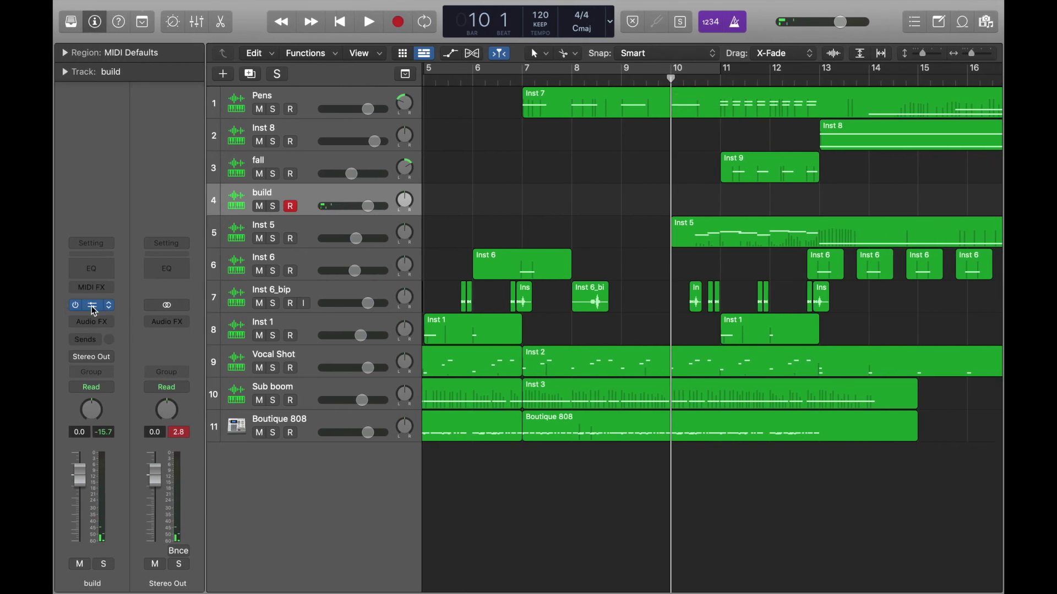
Lower the coarse pitch in the build track's Quick Sampler and audition the sound with the arrangement from bar 10.
{"action": "left_click", "coordinate": [94, 310]}
{"action": "left_click_drag", "start_coordinate": [469, 146], "coordinate": [476, 51]}
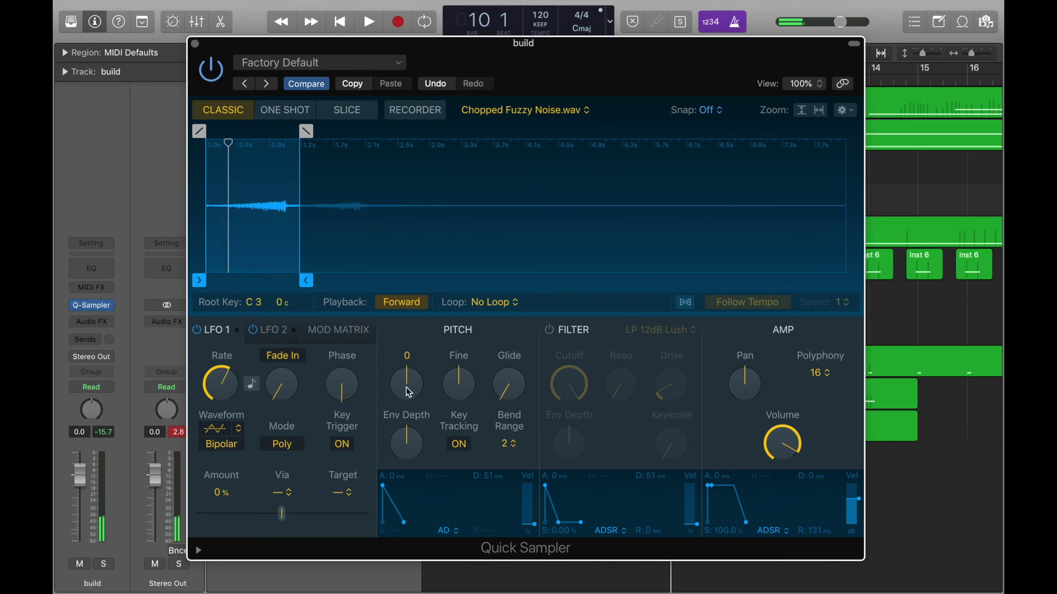
{"action": "left_click_drag", "start_coordinate": [408, 393], "coordinate": [409, 505]}
{"action": "left_click_drag", "start_coordinate": [382, 433], "coordinate": [382, 428]}
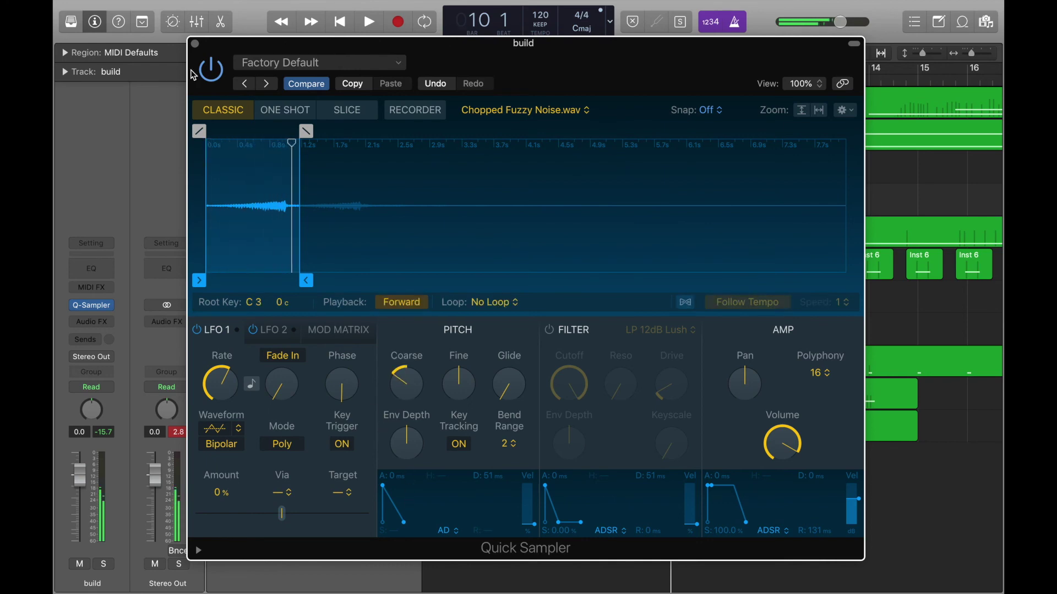
{"action": "left_click", "coordinate": [195, 44]}
{"action": "key", "text": "space"}
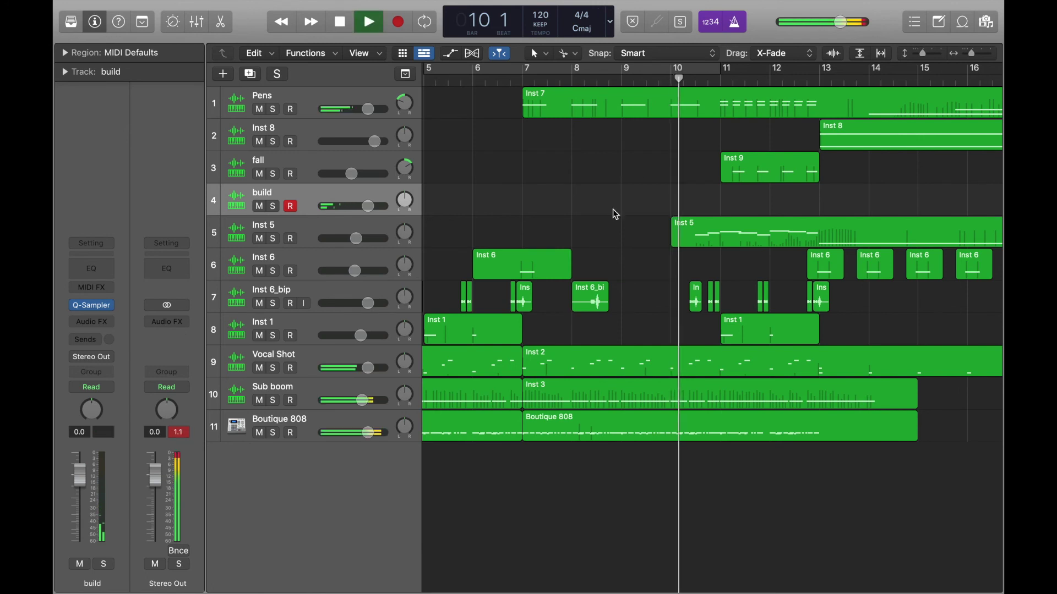
{"action": "double_click", "coordinate": [618, 80]}
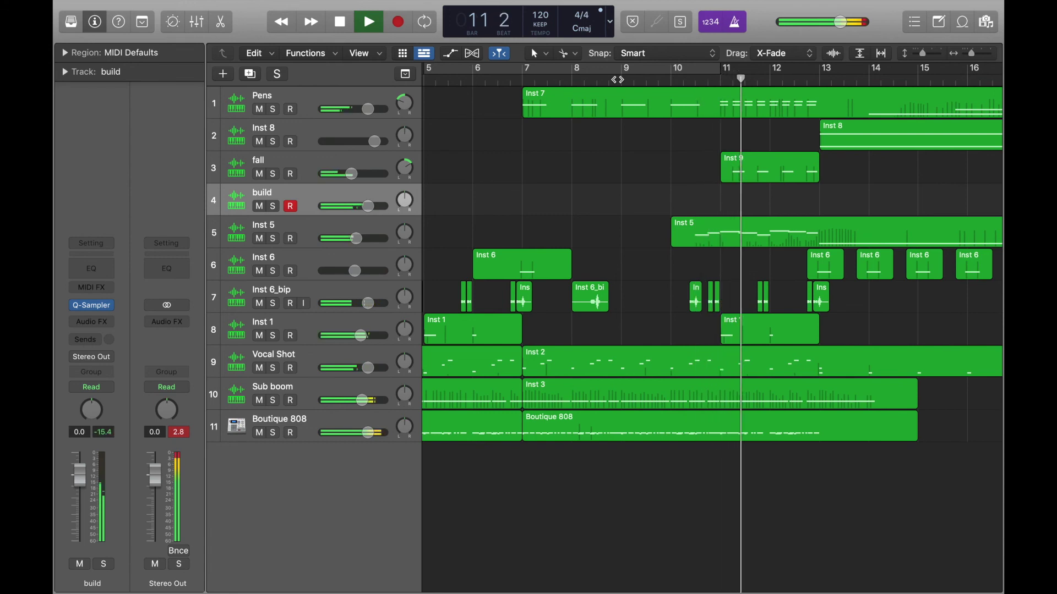
{"action": "key", "text": "space"}
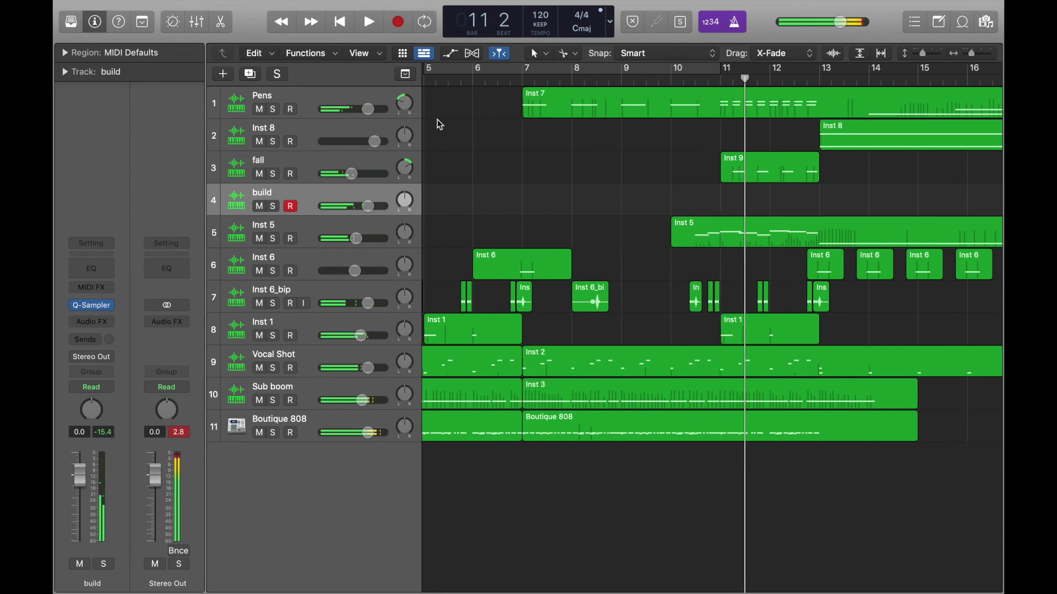
Set the build sampler's coarse pitch to -7, close the plug-in window and audition it from bar 10.
{"action": "left_click", "coordinate": [94, 308]}
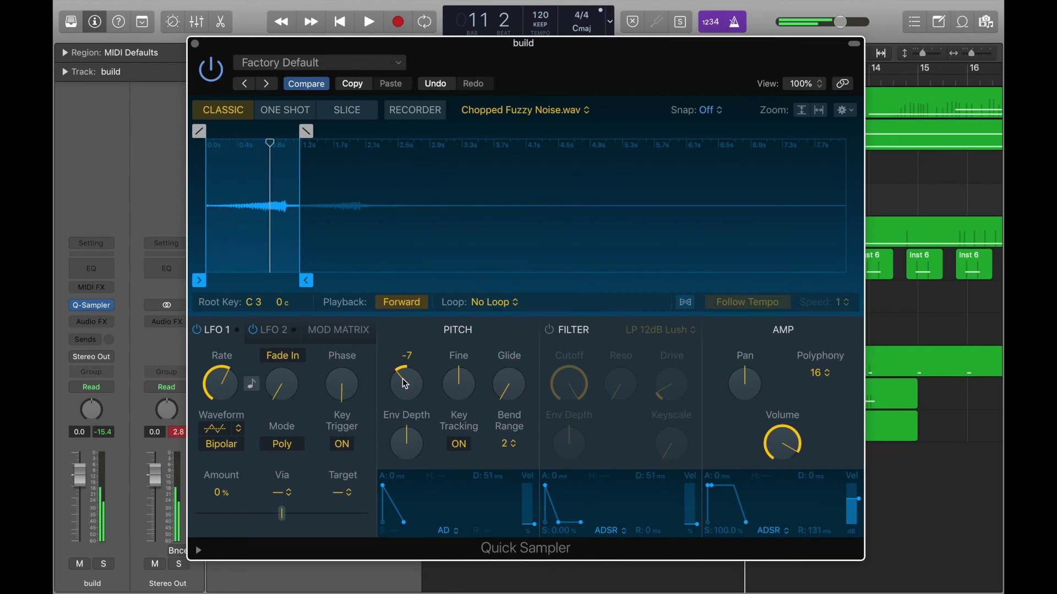
{"action": "left_click", "coordinate": [195, 44]}
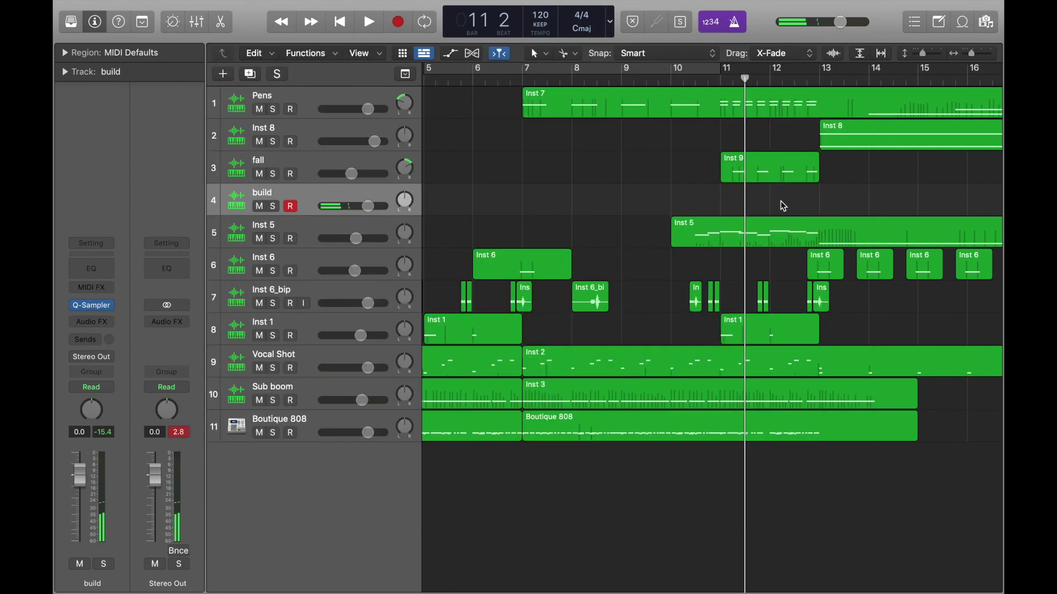
{"action": "left_click", "coordinate": [672, 75]}
{"action": "key", "text": "space"}
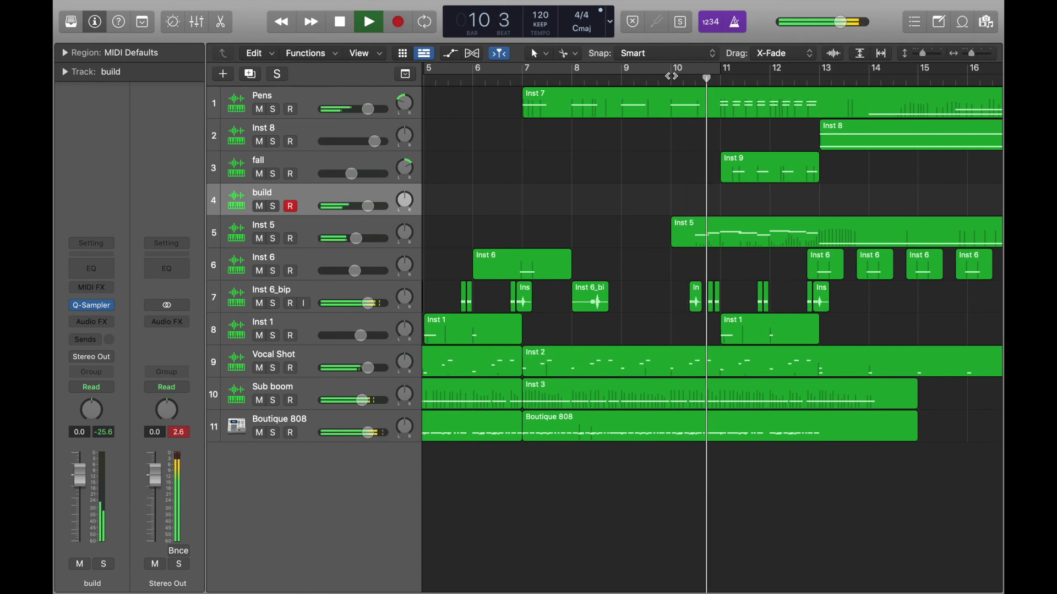
{"action": "left_click", "coordinate": [622, 78]}
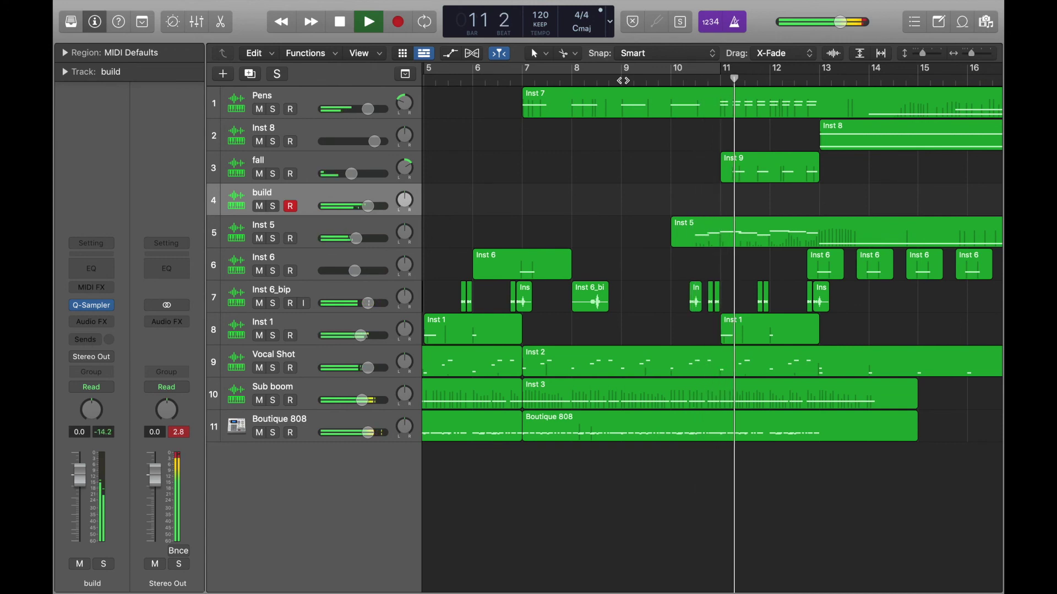
{"action": "key", "text": "space"}
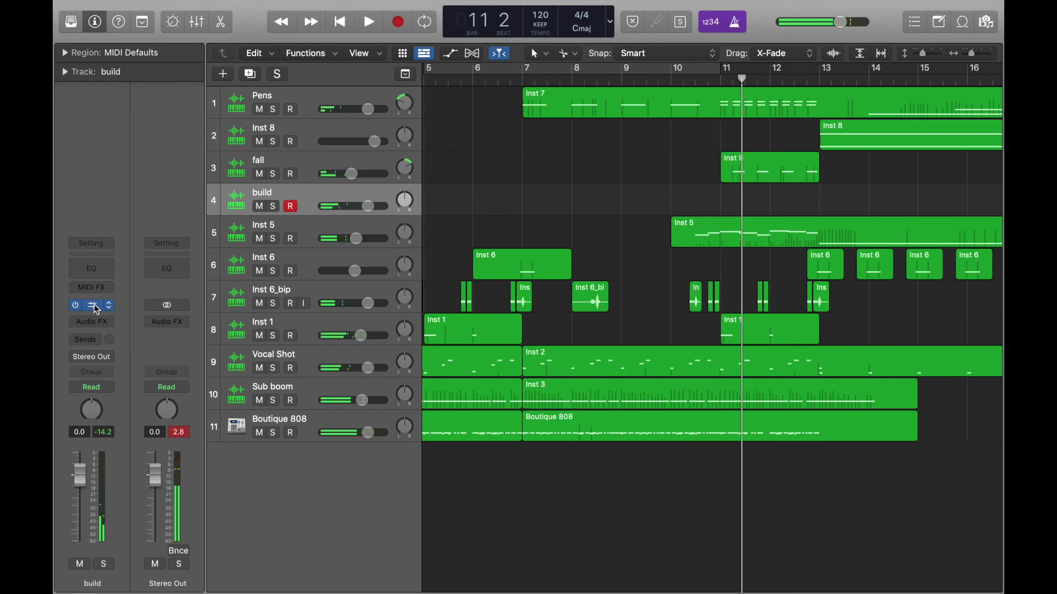
Raise the build sampler's coarse pitch slightly above -7, close the plug-in window and audition it from bar 9.
{"action": "left_click", "coordinate": [95, 308]}
{"action": "mouse_move", "coordinate": [406, 391]}
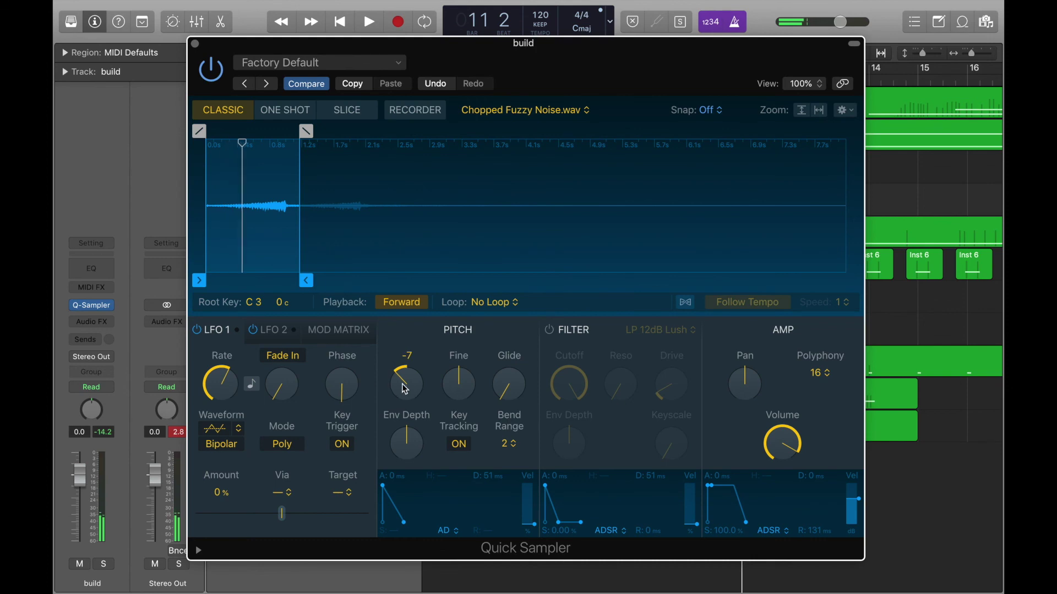
{"action": "left_click_drag", "start_coordinate": [406, 385], "coordinate": [404, 379]}
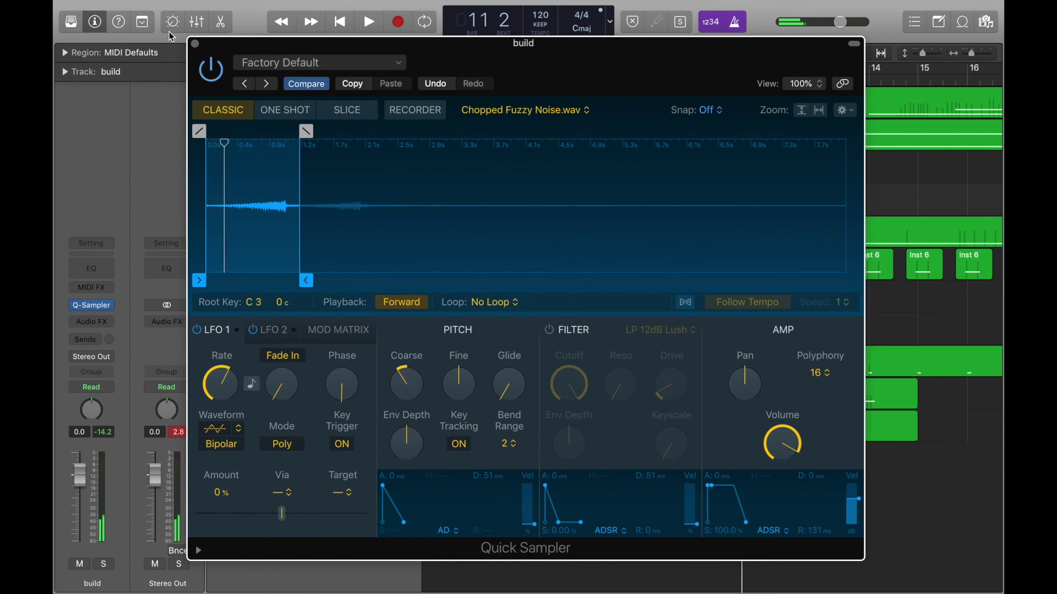
{"action": "left_click", "coordinate": [195, 44]}
{"action": "left_click", "coordinate": [667, 80]}
{"action": "left_click", "coordinate": [619, 78]}
{"action": "key", "text": "space"}
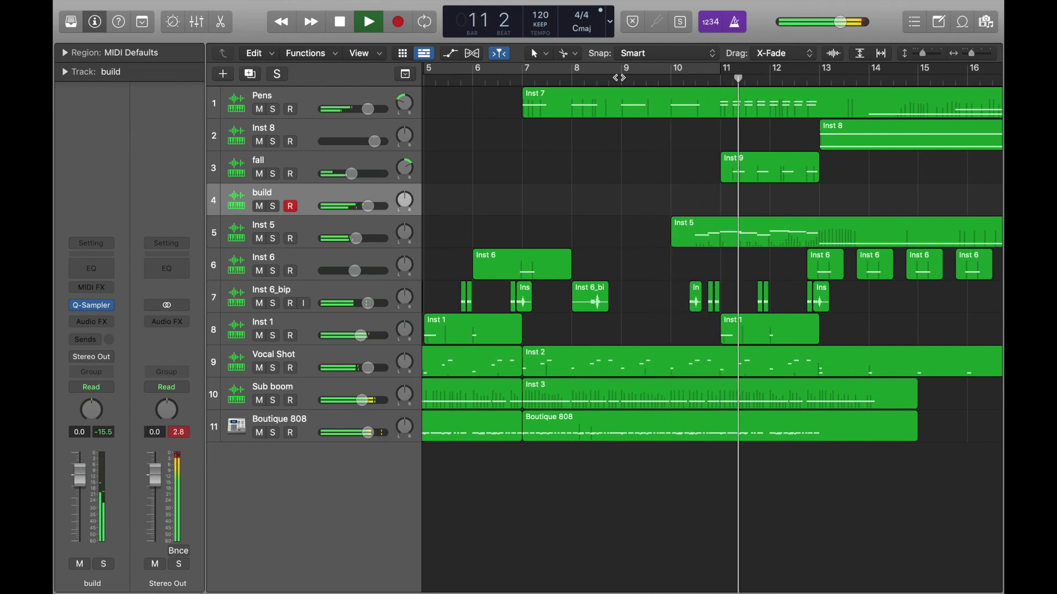
{"action": "key", "text": "space"}
{"action": "left_click", "coordinate": [619, 78]}
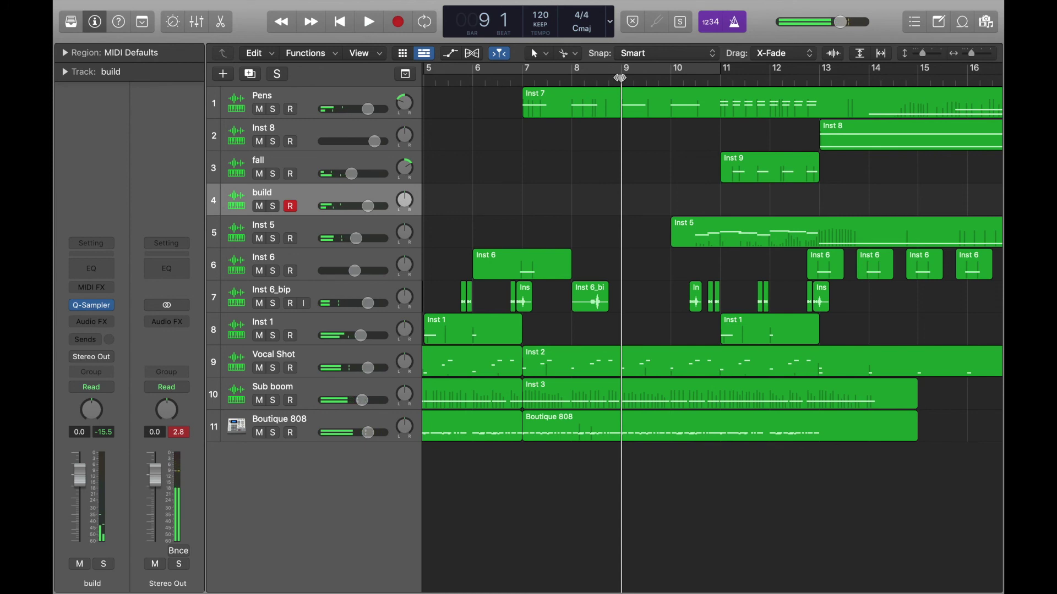
{"action": "left_click", "coordinate": [669, 82]}
{"action": "key", "text": "r"}
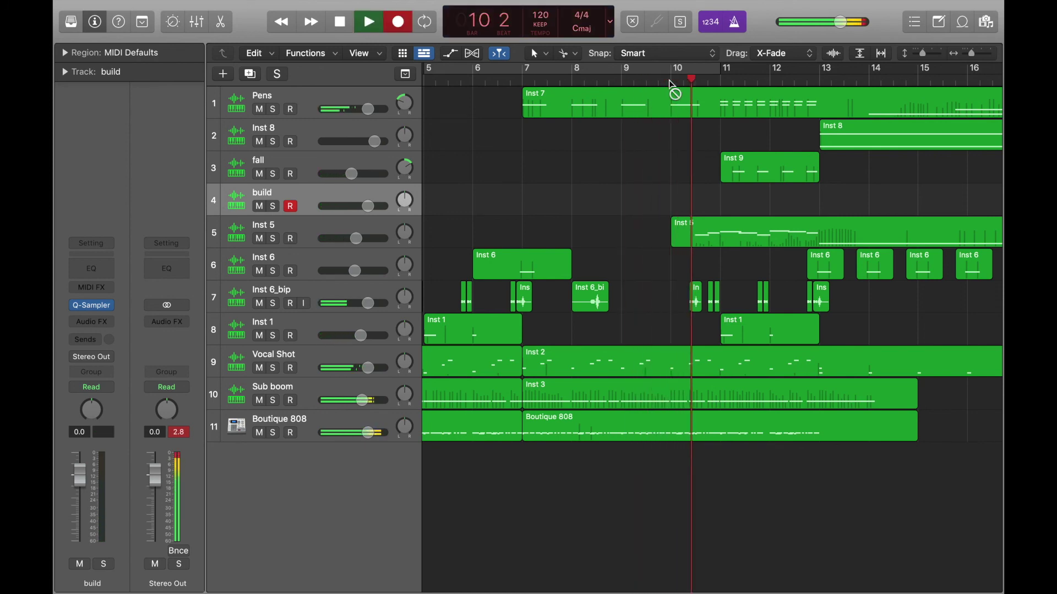
{"action": "key", "text": "space"}
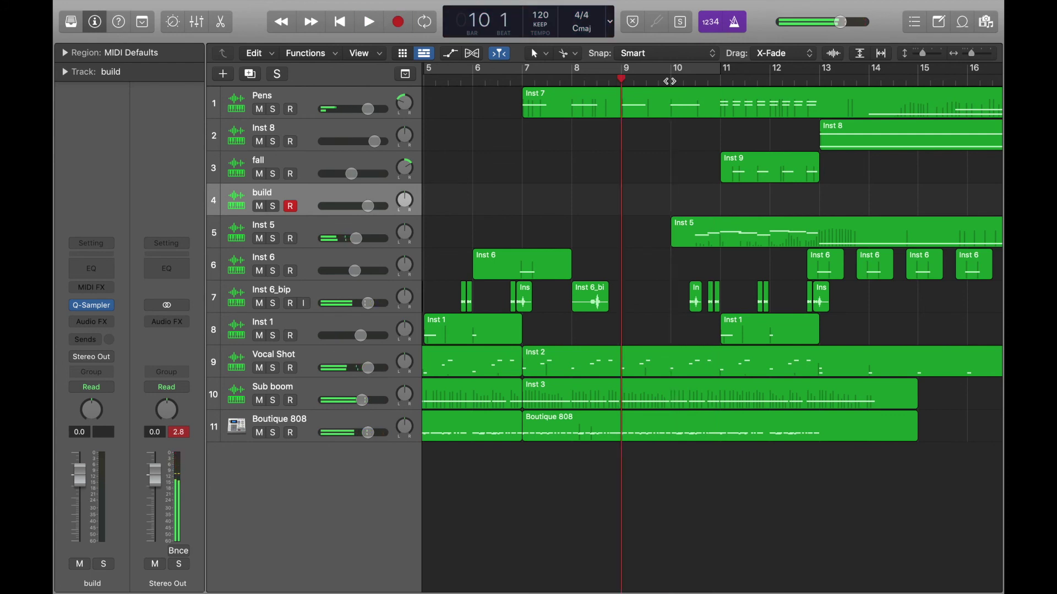
{"action": "key", "text": "r"}
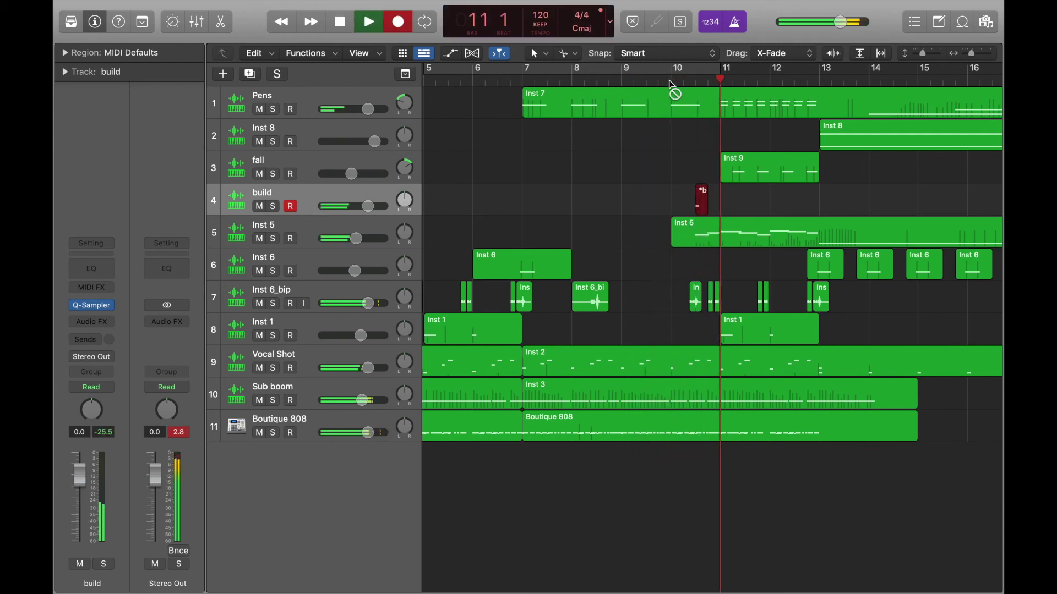
{"action": "key", "text": "space"}
{"action": "key", "text": "Delete"}
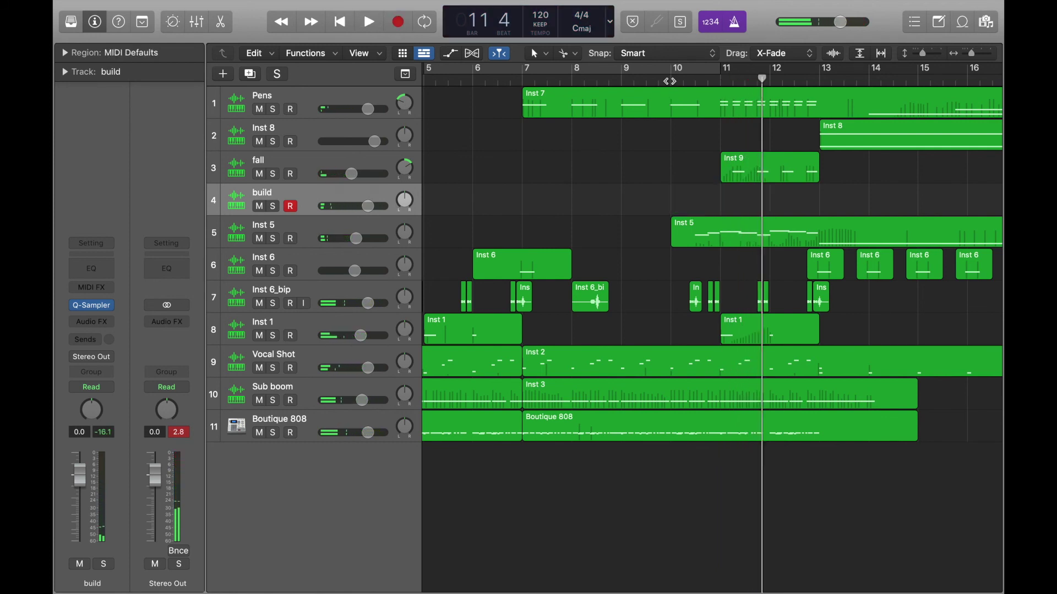
Record a sustained build note at bar 10 and set the build track's volume to +3.4 dB while playing it back.
{"action": "left_click", "coordinate": [669, 81]}
{"action": "key", "text": "r"}
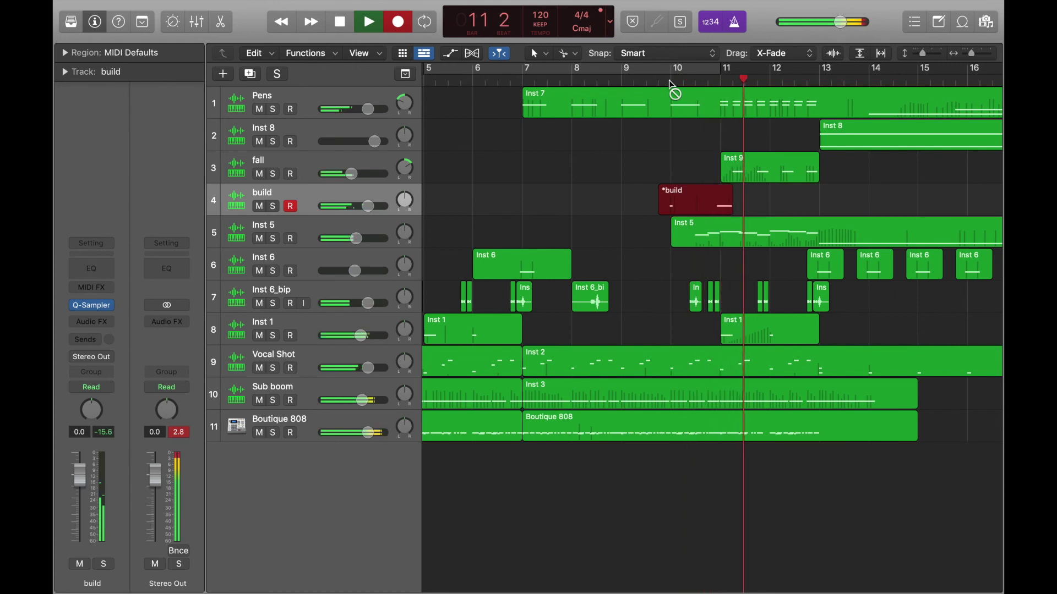
{"action": "key", "text": "r"}
{"action": "left_click", "coordinate": [671, 82]}
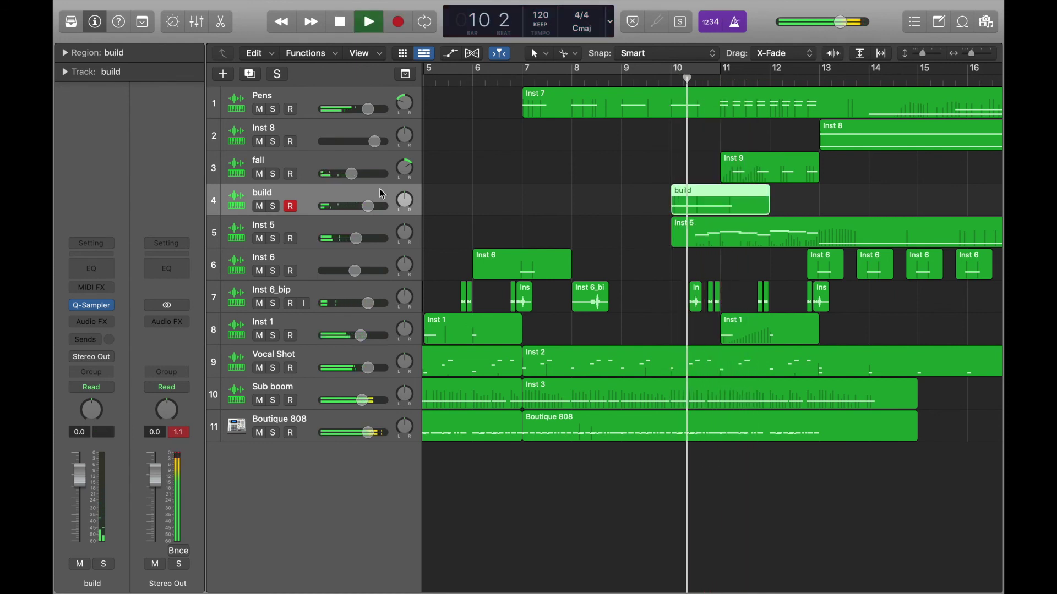
{"action": "left_click_drag", "start_coordinate": [369, 207], "coordinate": [377, 206]}
{"action": "key", "text": "space"}
Quantize the long note in the build region to 1/16 Note, play it back from bar 10 and close the editor.
{"action": "double_click", "coordinate": [684, 197]}
{"action": "left_click", "coordinate": [718, 481]}
{"action": "left_click_drag", "start_coordinate": [718, 481], "coordinate": [718, 459]}
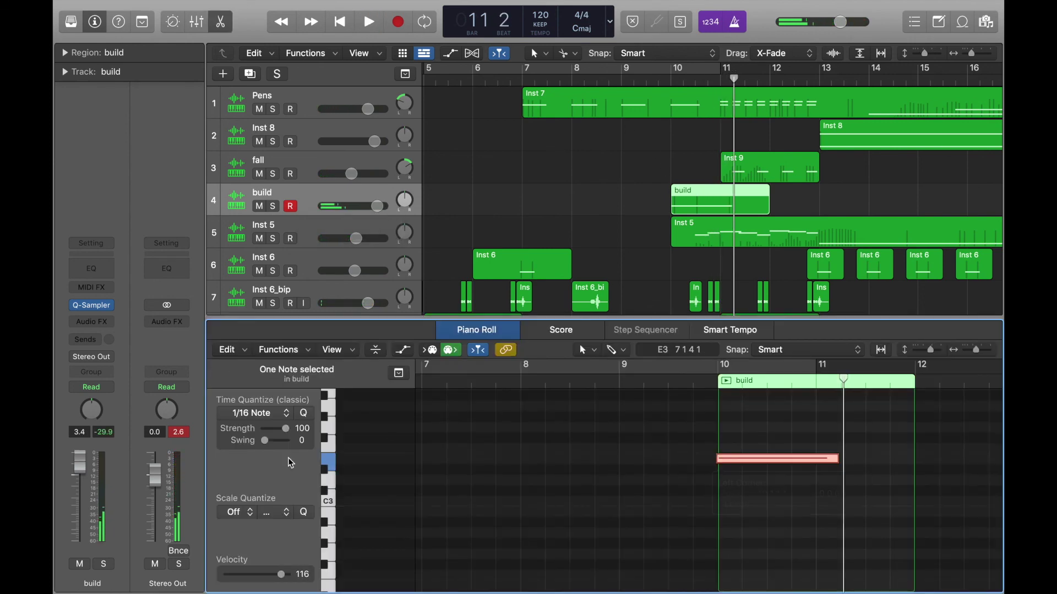
{"action": "left_click", "coordinate": [306, 417]}
{"action": "key", "text": "shift+space"}
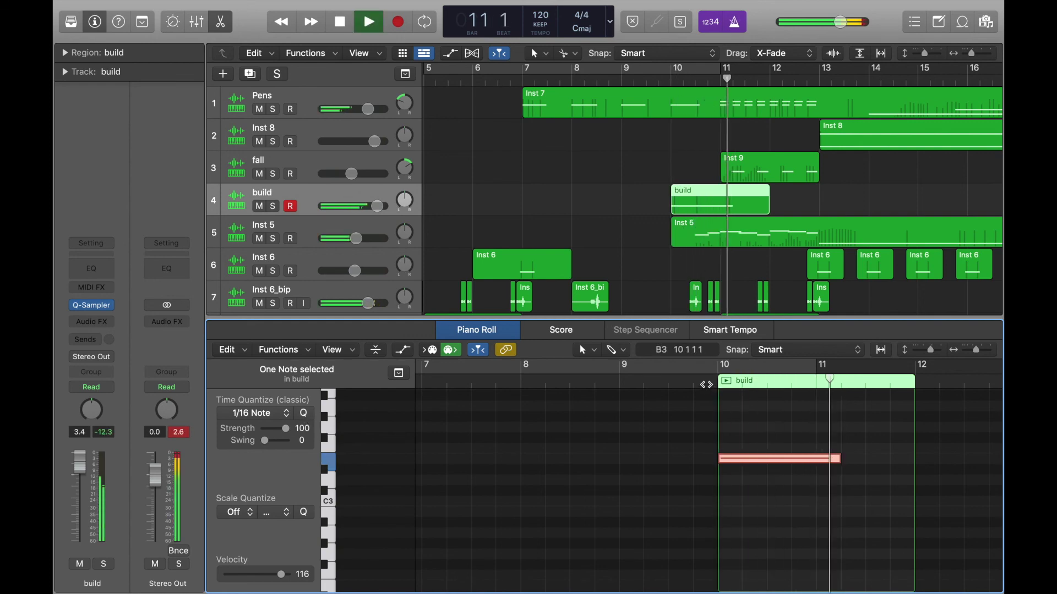
{"action": "key", "text": "space"}
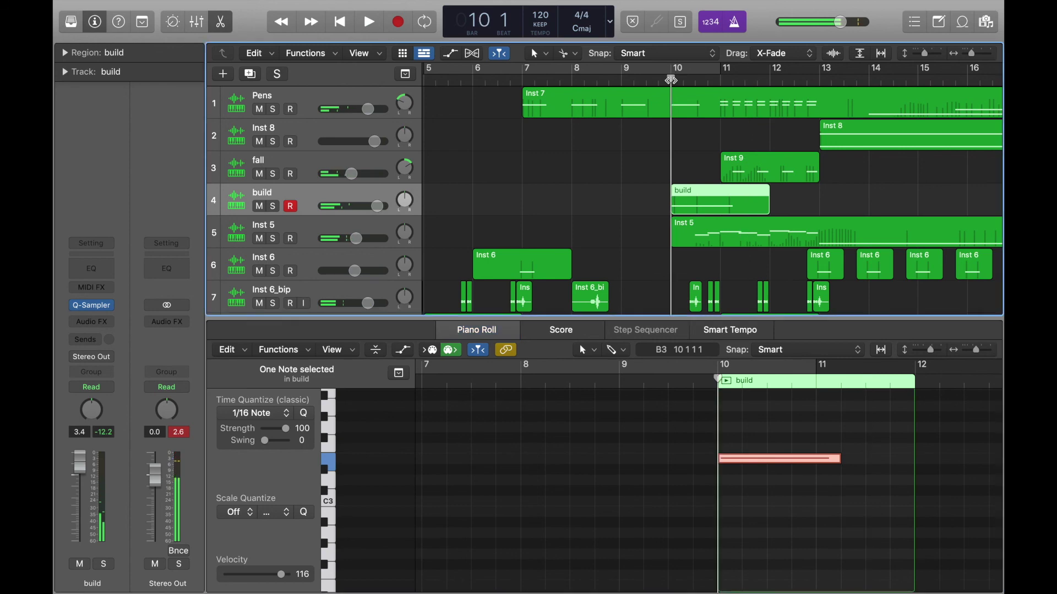
{"action": "key", "text": "x"}
{"action": "key", "text": "x"}
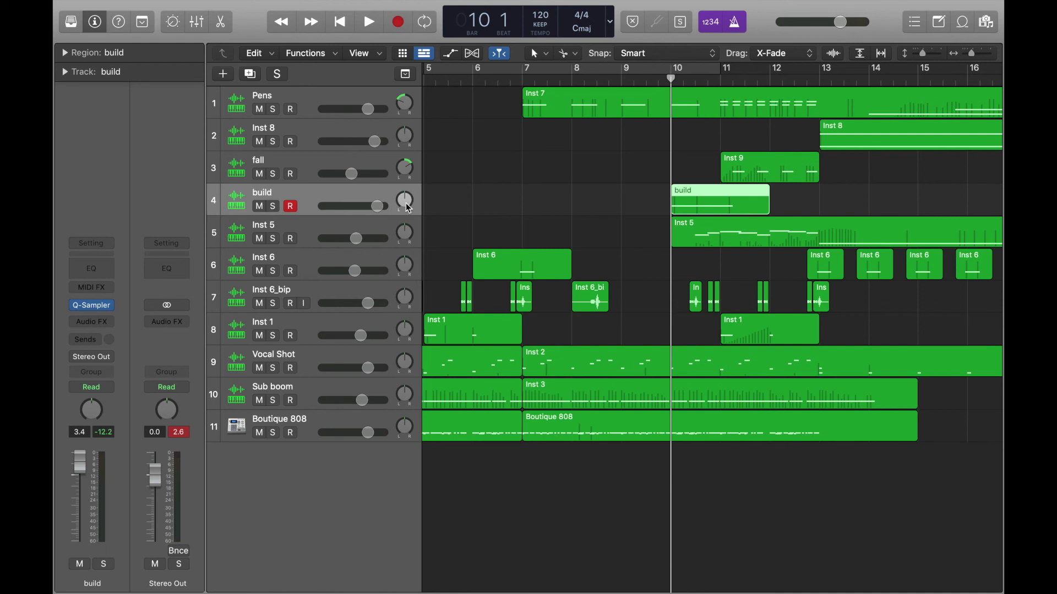
Nudge the build track's pan slightly while playing the arrangement from bar 10.
{"action": "key", "text": "space"}
{"action": "mouse_move", "coordinate": [409, 208]}
{"action": "left_mouse_down"}
{"action": "mouse_move", "coordinate": [409, 220]}
{"action": "mouse_move", "coordinate": [408, 207]}
{"action": "left_mouse_up"}
{"action": "key", "text": "space"}
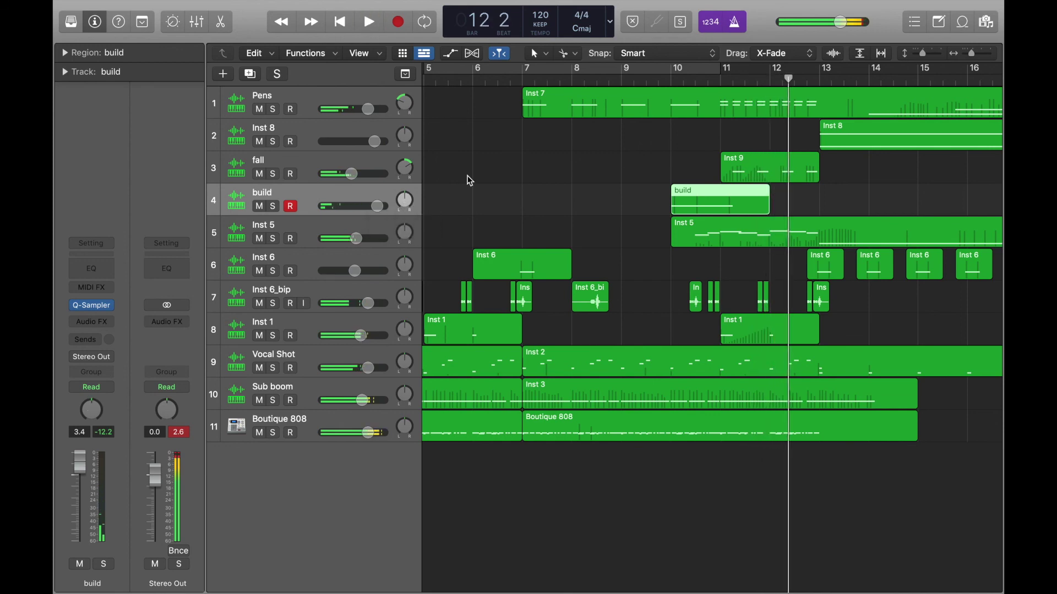
Create one Quick Sampler (Single Sample) instrument track, move it to the first track position and name it Textbook.
{"action": "scroll", "coordinate": [744, 170], "scroll_direction": "left", "scroll_amount": 3}
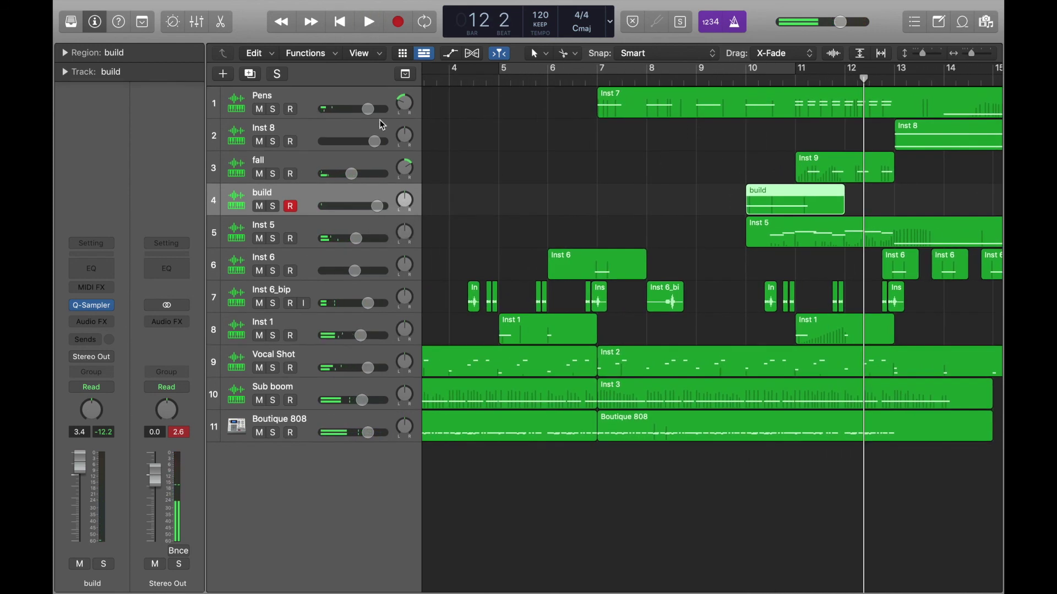
{"action": "scroll", "coordinate": [671, 158], "scroll_direction": "left", "scroll_amount": 4}
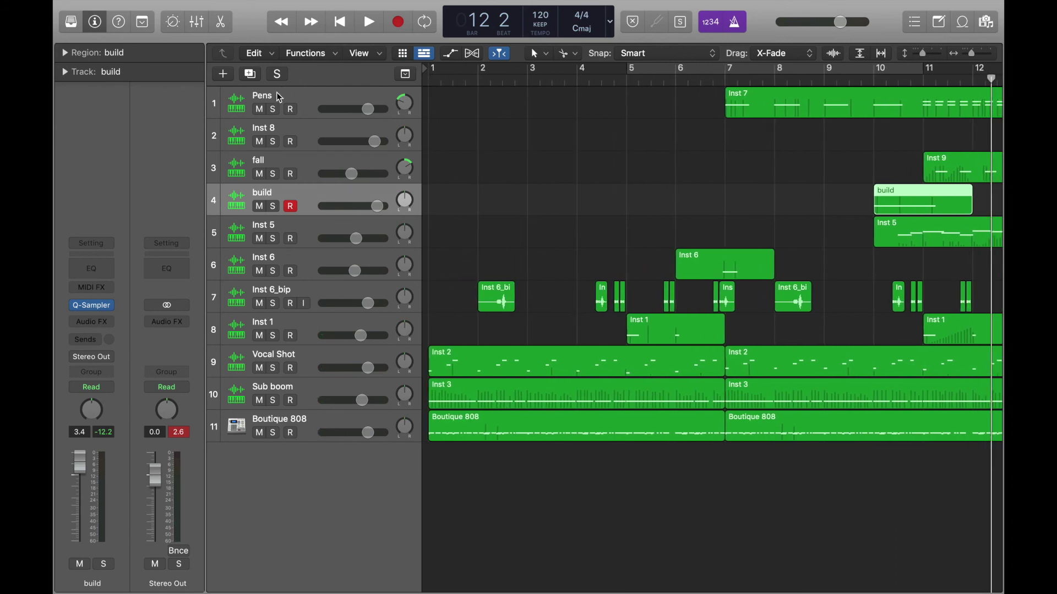
{"action": "left_click", "coordinate": [223, 75]}
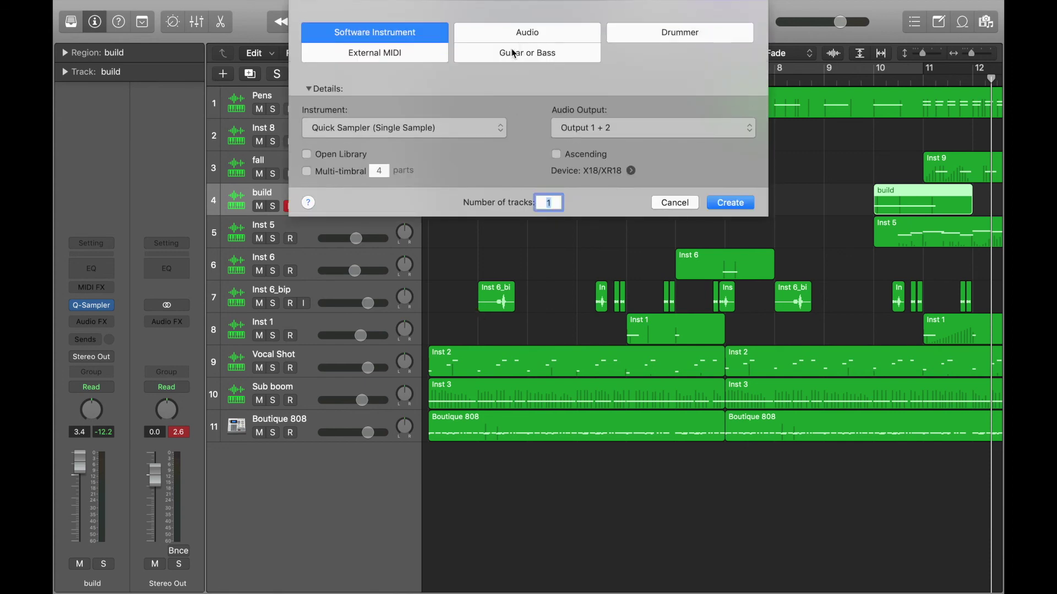
{"action": "left_click", "coordinate": [723, 207]}
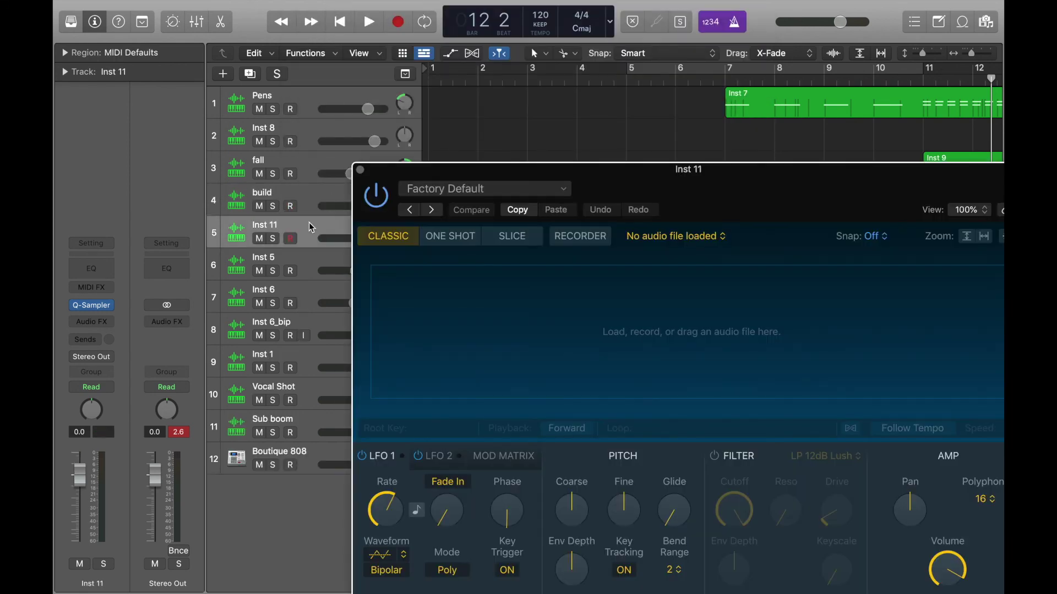
{"action": "left_click_drag", "start_coordinate": [311, 227], "coordinate": [341, 103]}
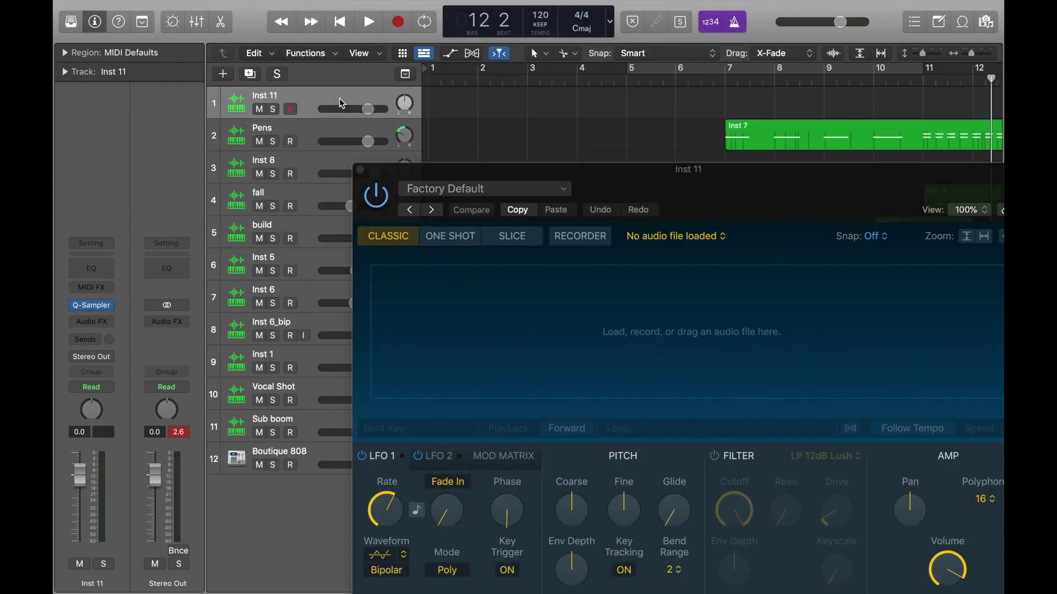
{"action": "double_click", "coordinate": [277, 98]}
{"action": "type", "text": "Textbook"}
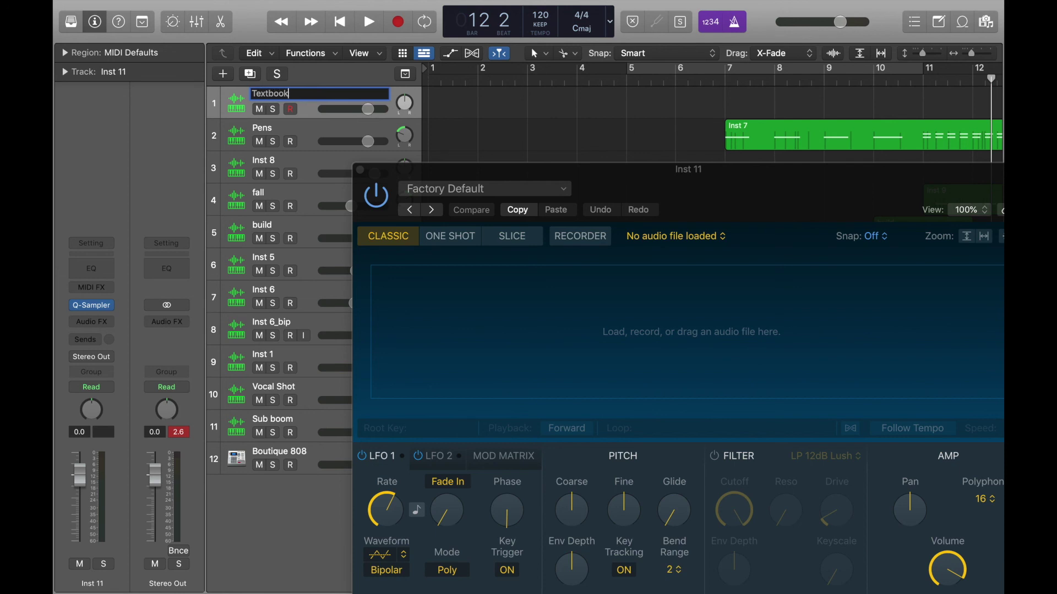
{"action": "key", "text": "Return"}
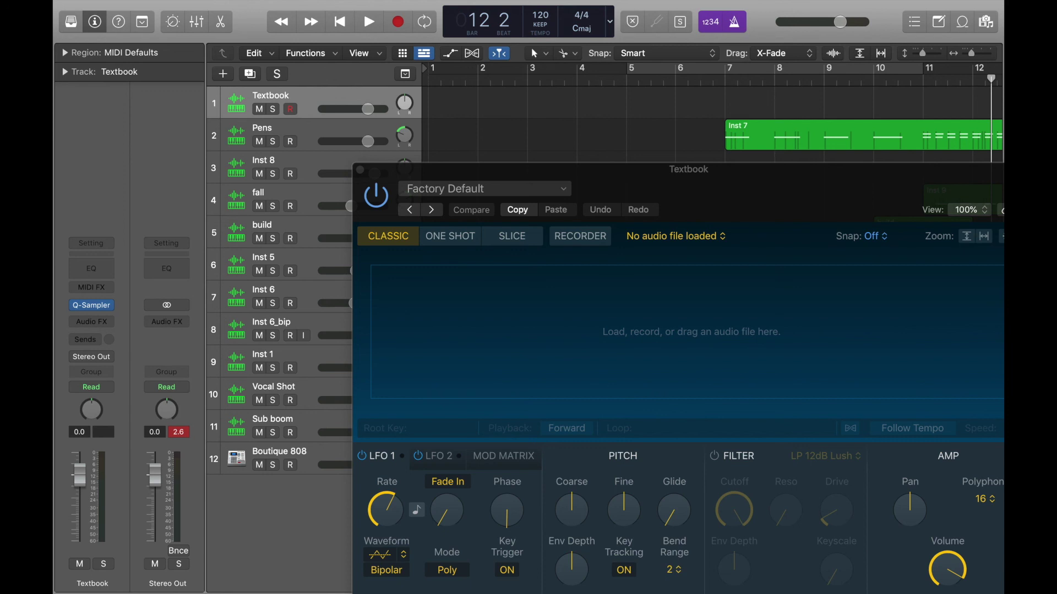
Load Textbook Page Turn.wav into the Textbook sampler, set its sample start to 0.645 s, close the plug-in and audition it over the arrangement.
{"action": "left_click_drag", "start_coordinate": [399, 22], "coordinate": [453, 331]}
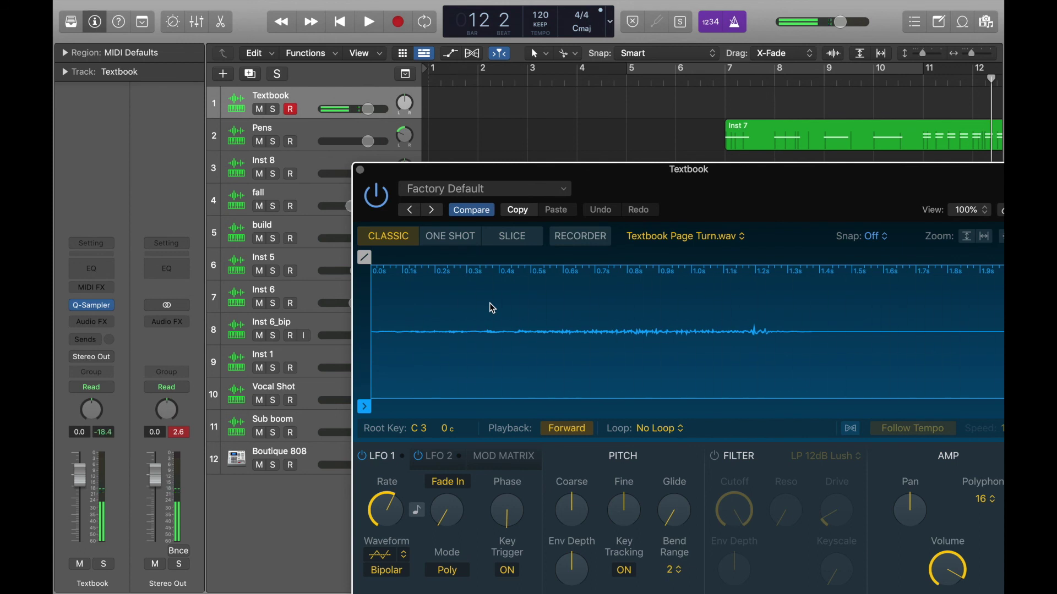
{"action": "left_click", "coordinate": [545, 330]}
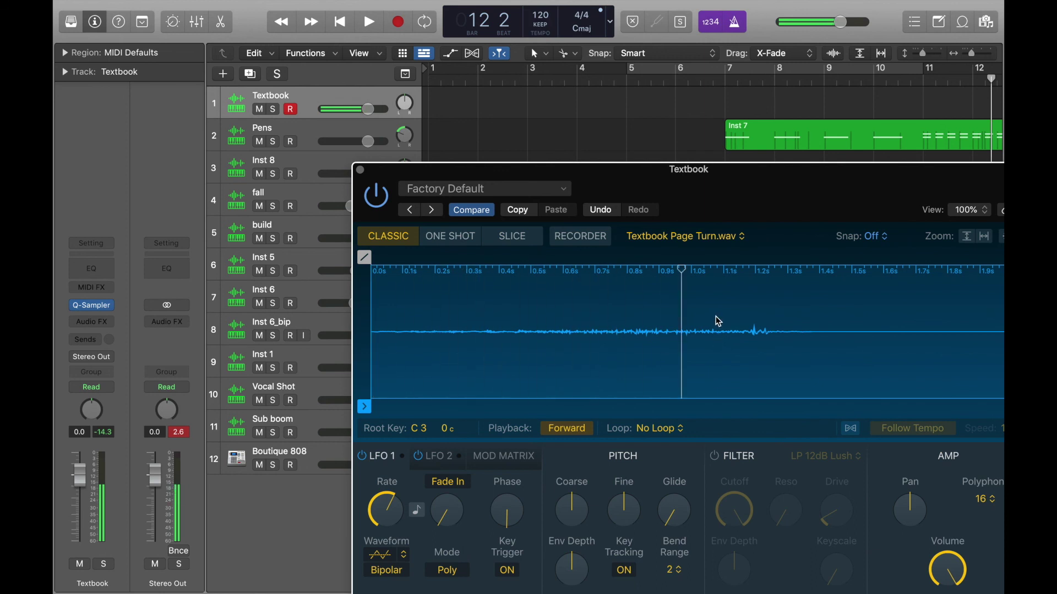
{"action": "left_click_drag", "start_coordinate": [364, 407], "coordinate": [578, 408]}
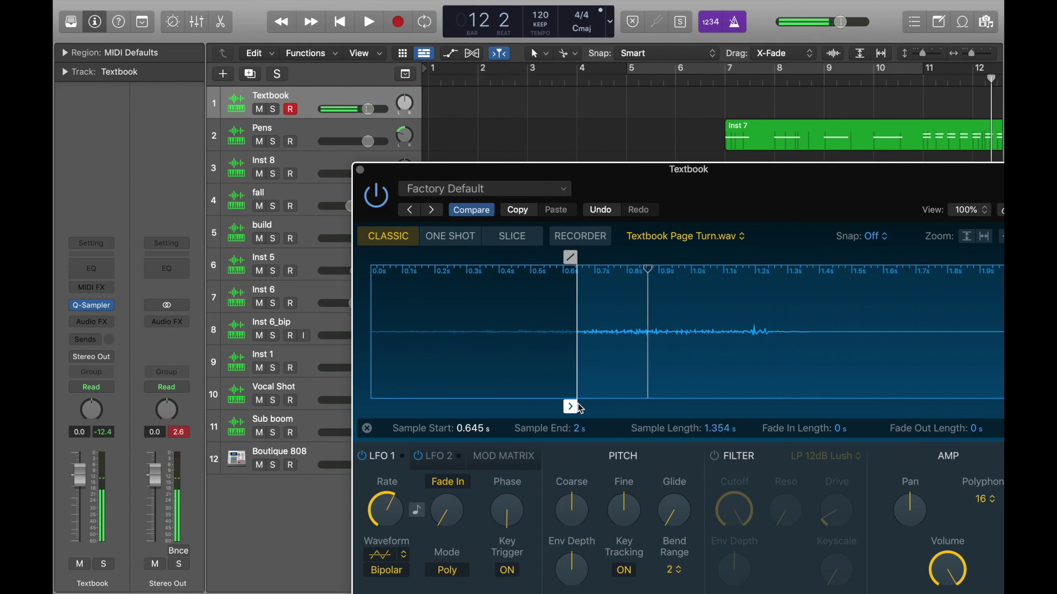
{"action": "left_click", "coordinate": [361, 171]}
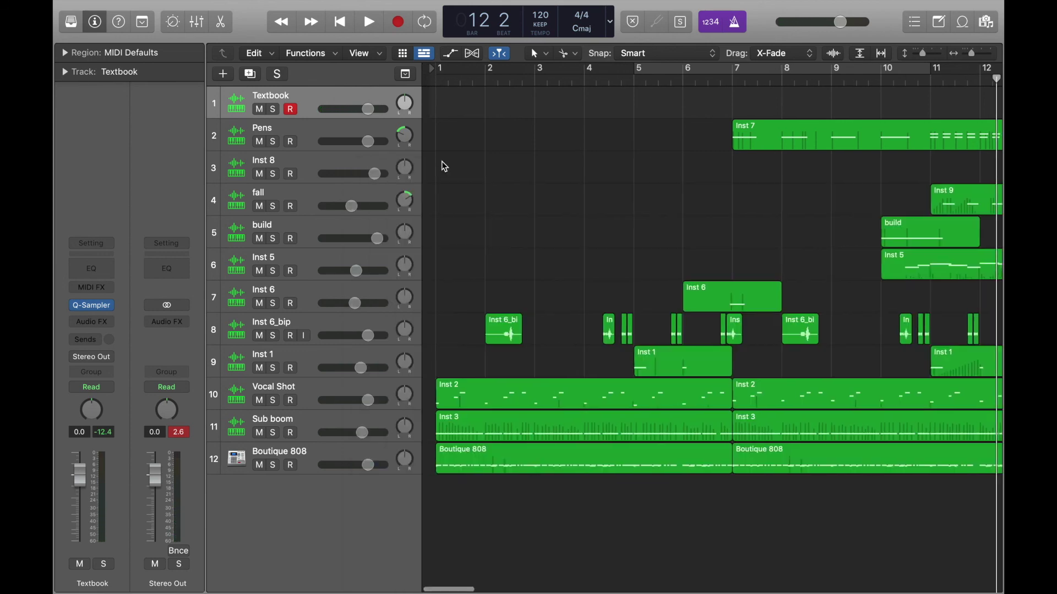
{"action": "key", "text": "space"}
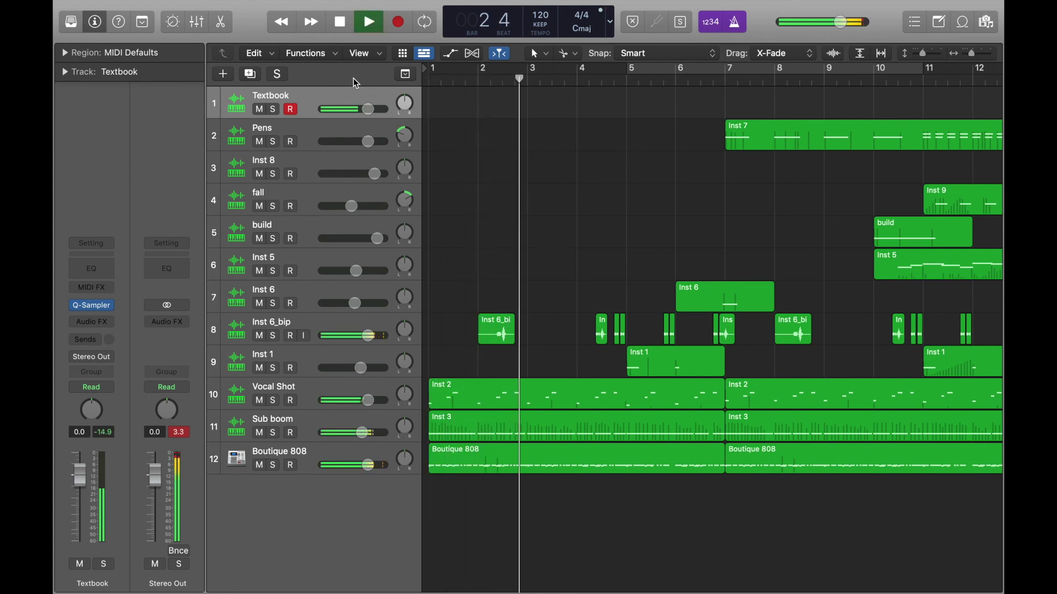
{"action": "key", "text": "space"}
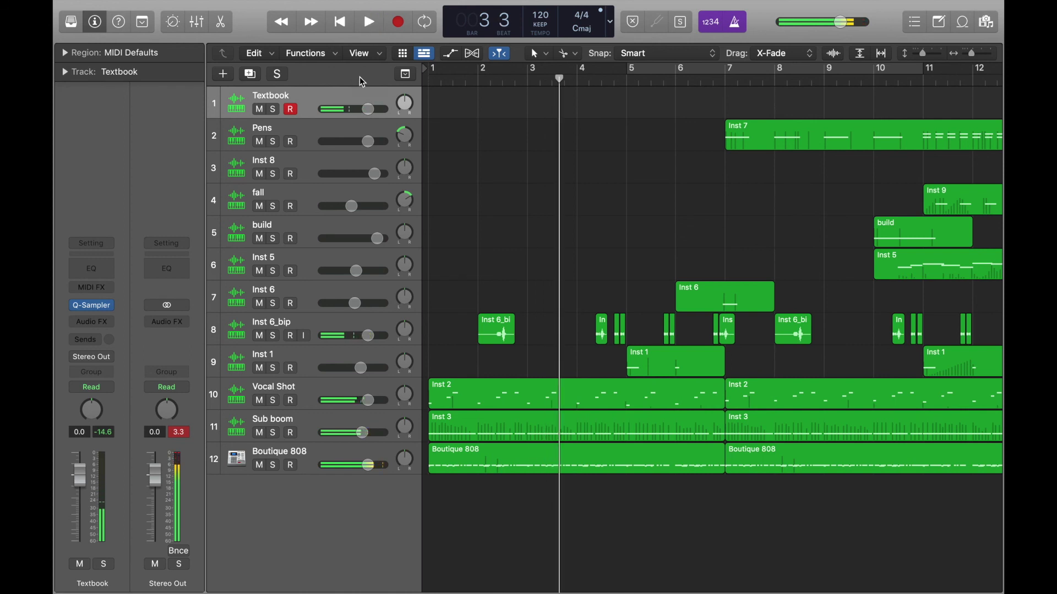
{"action": "key", "text": "Return"}
{"action": "key", "text": "r"}
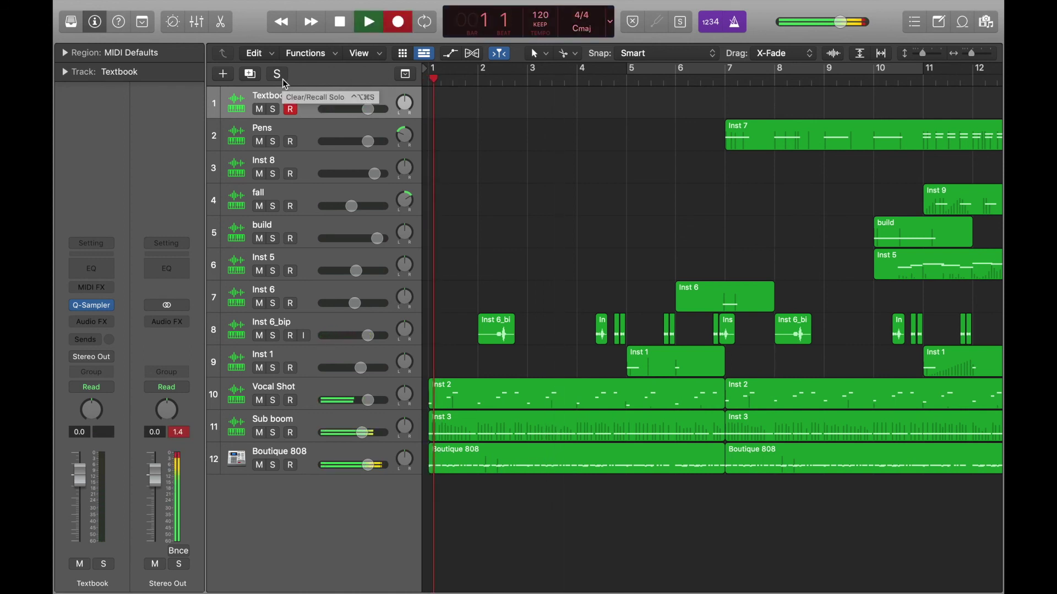
{"action": "key", "text": "space"}
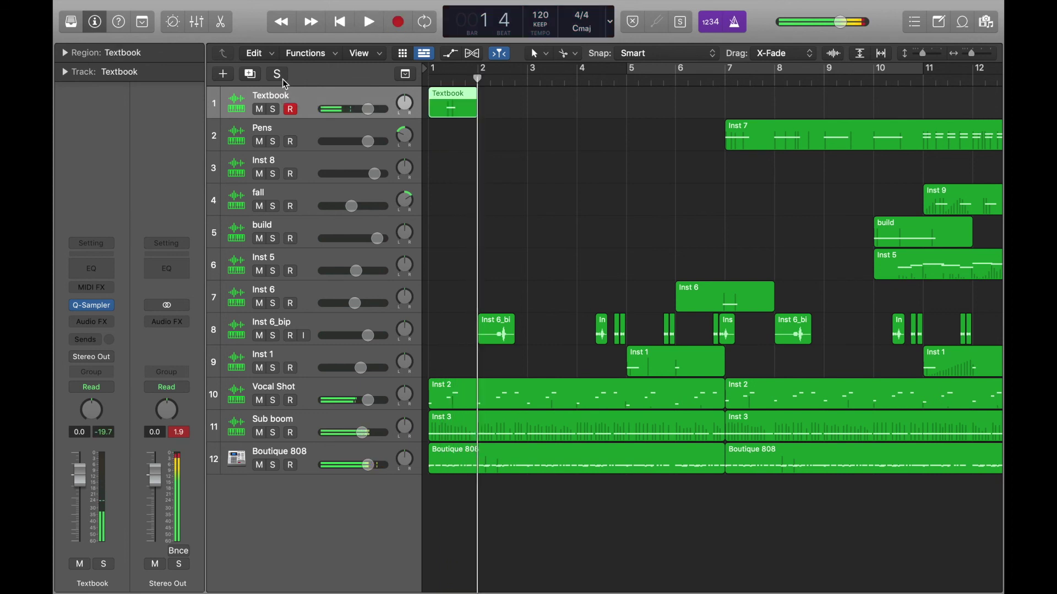
Record four page-turn notes on the Textbook track, one near the end of each of bars 1 to 4.
{"action": "key", "text": "Return"}
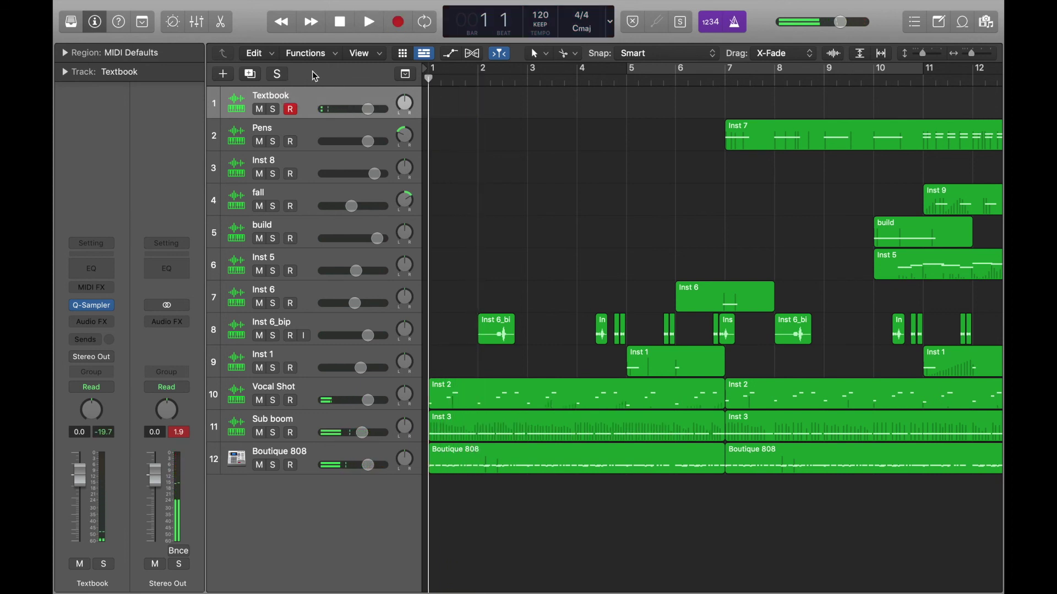
{"action": "key", "text": "r"}
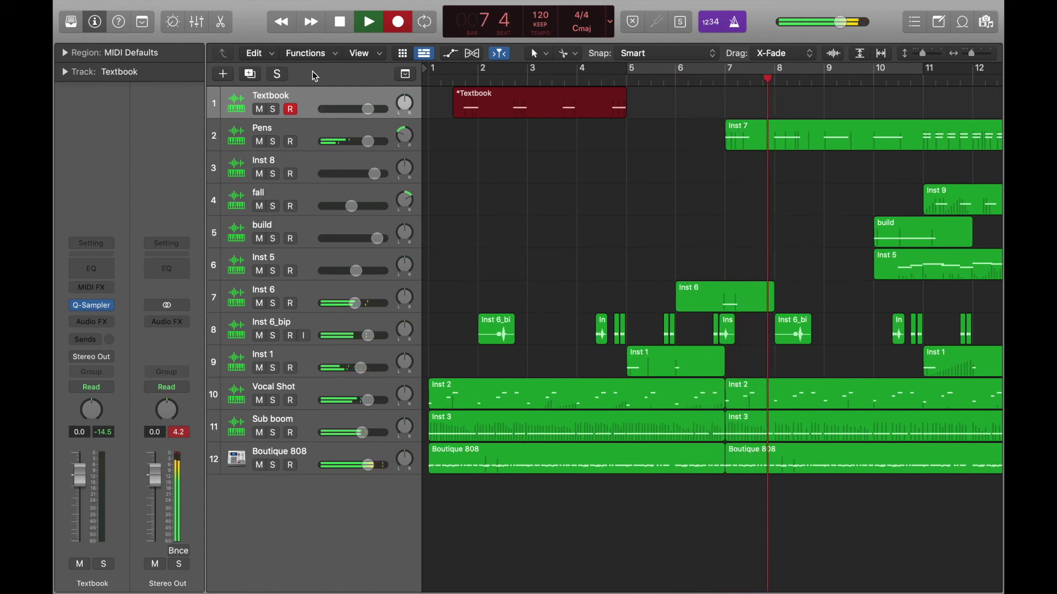
{"action": "key", "text": "space"}
Quantize all four notes in the Textbook region to 1/16 Note and close the editor.
{"action": "double_click", "coordinate": [477, 108]}
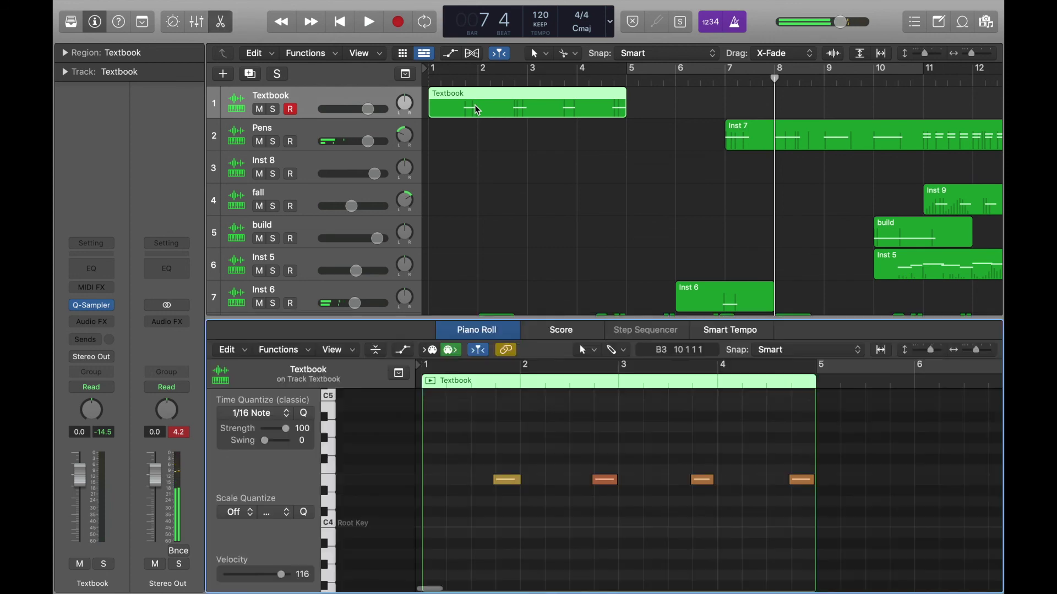
{"action": "left_click_drag", "start_coordinate": [503, 507], "coordinate": [797, 440]}
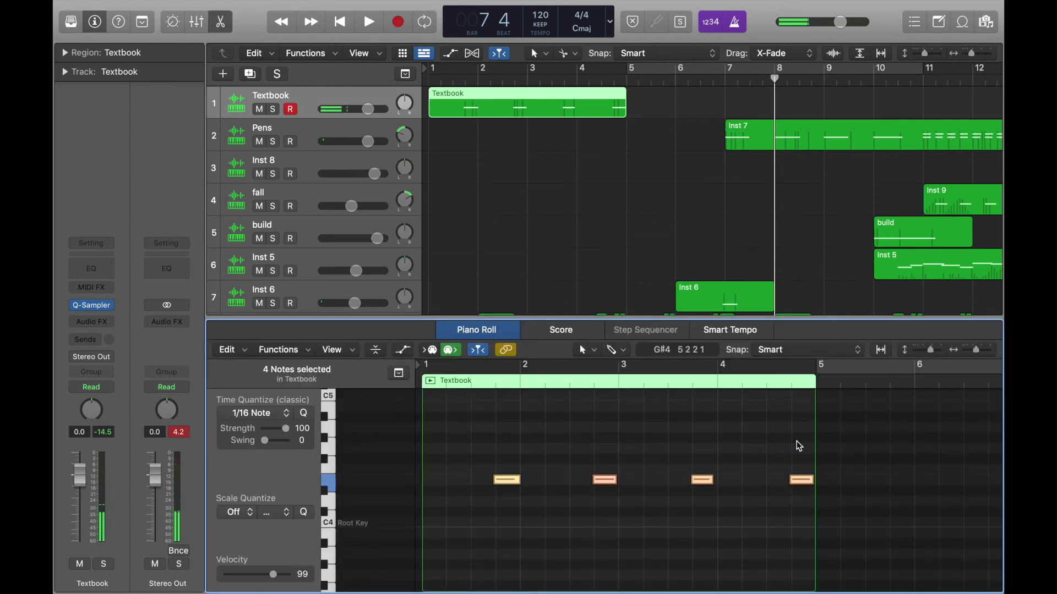
{"action": "left_click", "coordinate": [305, 416]}
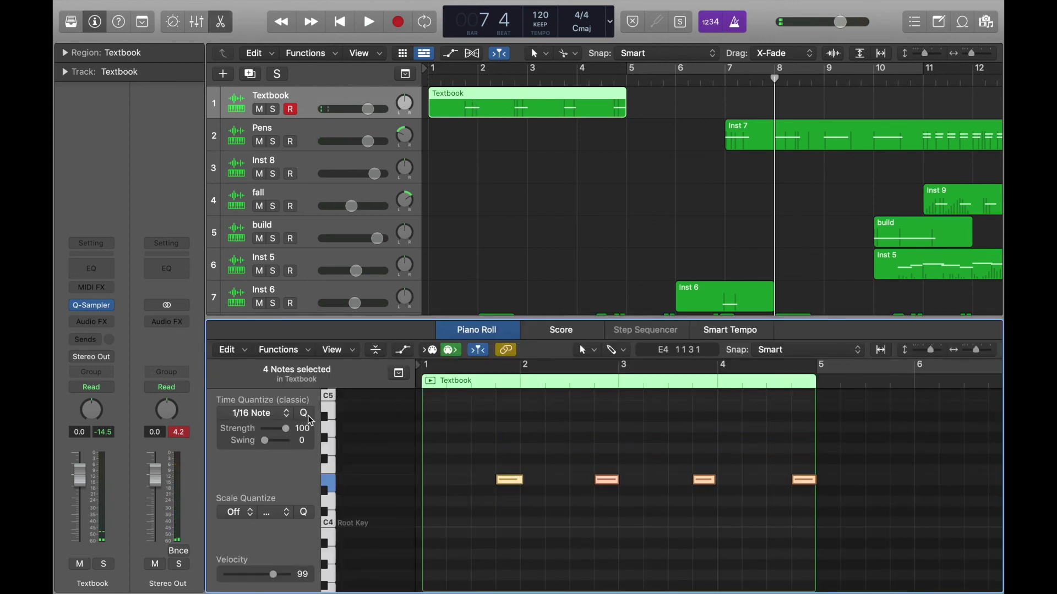
{"action": "key", "text": "p"}
{"action": "left_click", "coordinate": [476, 94]}
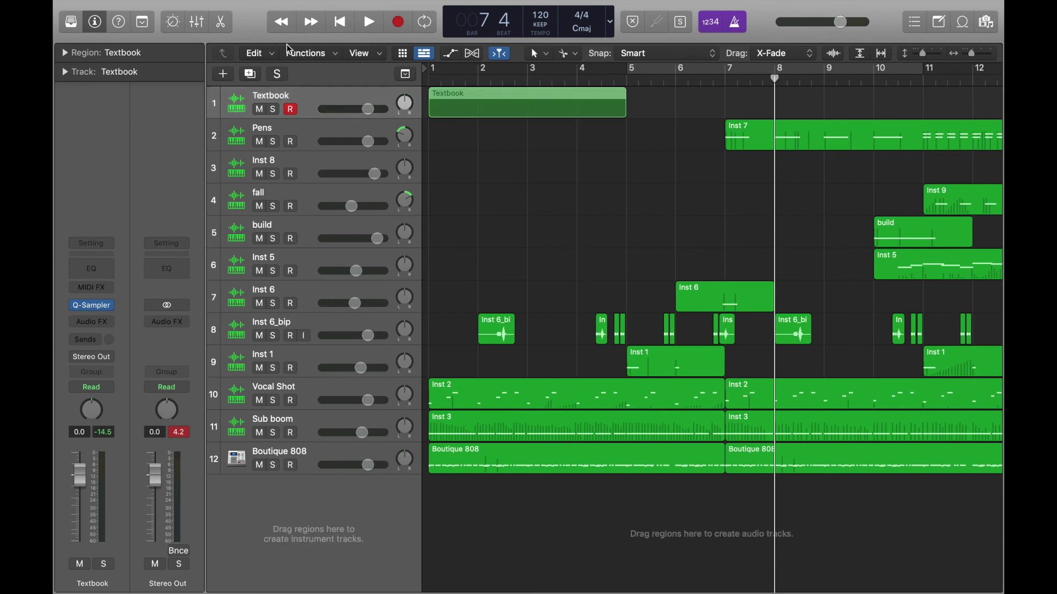
Play the arrangement from bar 1 to check the Textbook part while trying small pan moves on its track.
{"action": "key", "text": "Return"}
{"action": "key", "text": "space"}
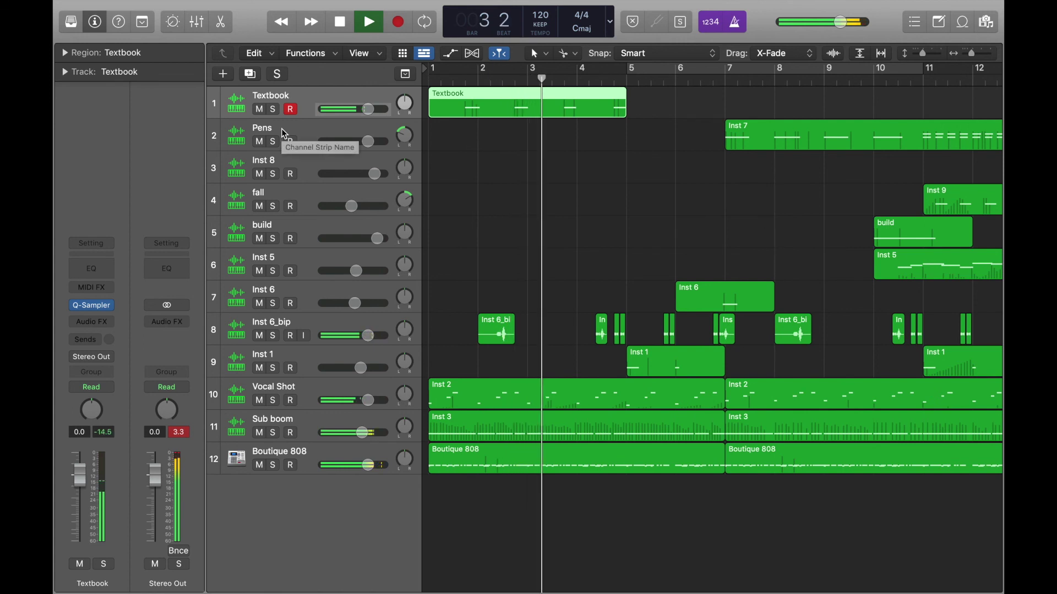
{"action": "mouse_move", "coordinate": [405, 102]}
{"action": "left_mouse_down"}
{"action": "mouse_move", "coordinate": [405, 122]}
{"action": "mouse_move", "coordinate": [405, 94]}
{"action": "mouse_move", "coordinate": [405, 113]}
{"action": "mouse_move", "coordinate": [405, 103]}
{"action": "left_mouse_up"}
{"action": "key", "text": "space"}
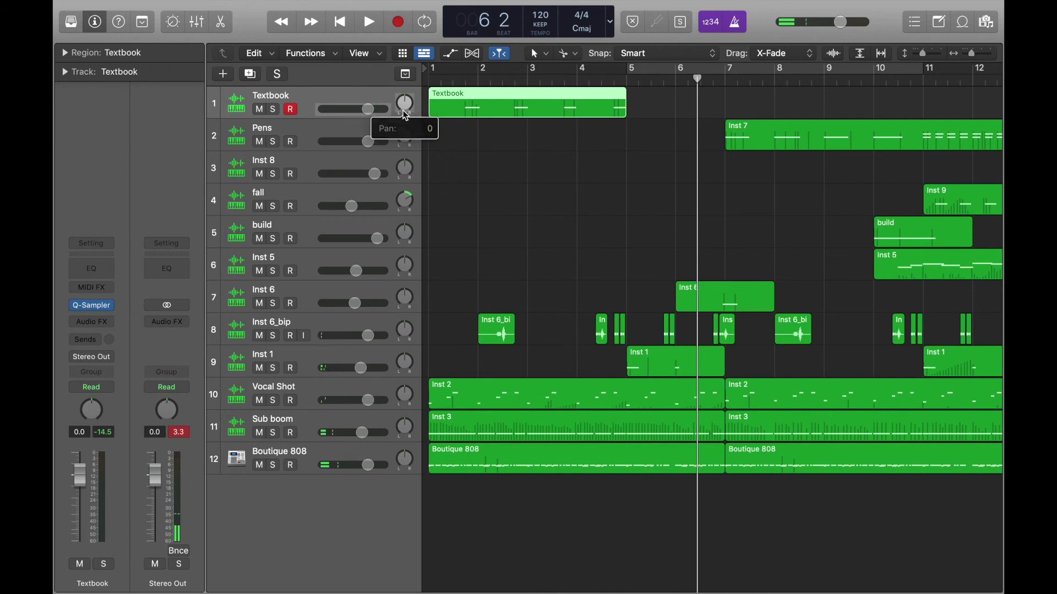
{"action": "key", "text": "Return"}
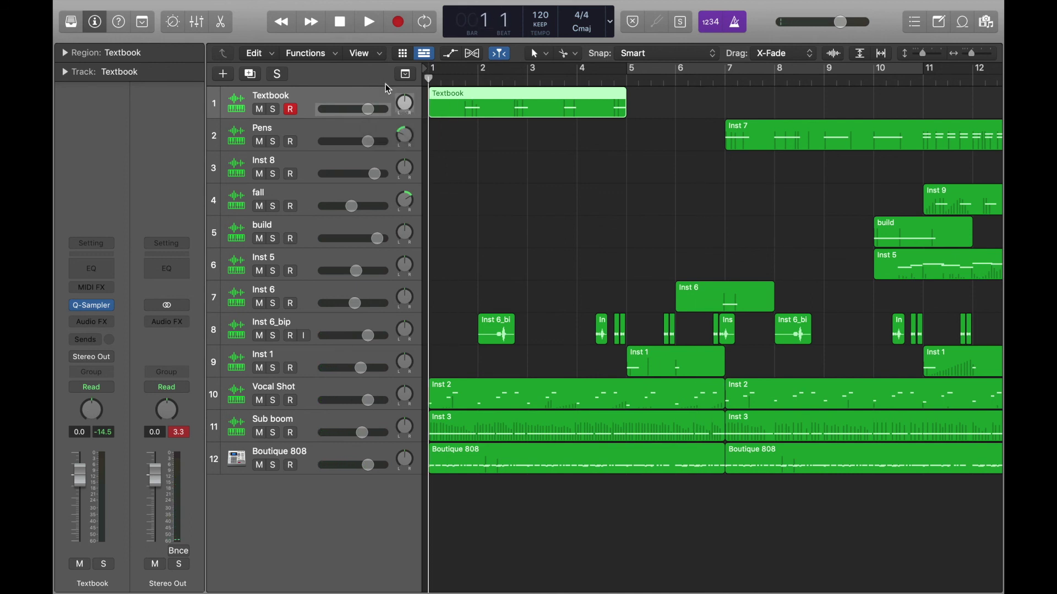
{"action": "key", "text": "space"}
{"action": "mouse_move", "coordinate": [406, 103]}
{"action": "left_mouse_down"}
{"action": "mouse_move", "coordinate": [405, 129]}
{"action": "mouse_move", "coordinate": [405, 102]}
{"action": "left_mouse_up"}
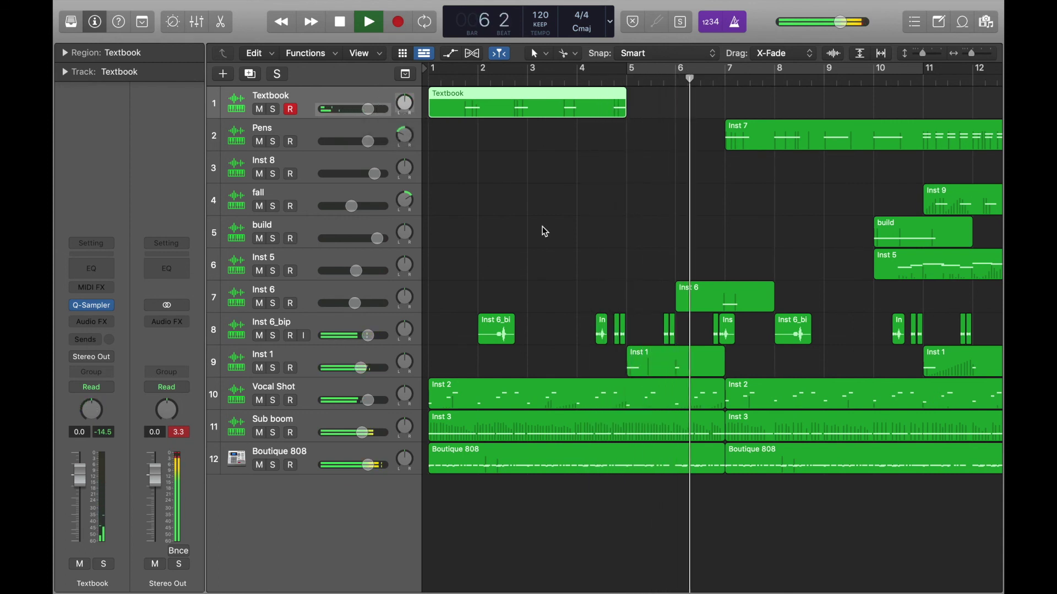
{"action": "scroll", "coordinate": [714, 299], "scroll_direction": "right", "scroll_amount": 3}
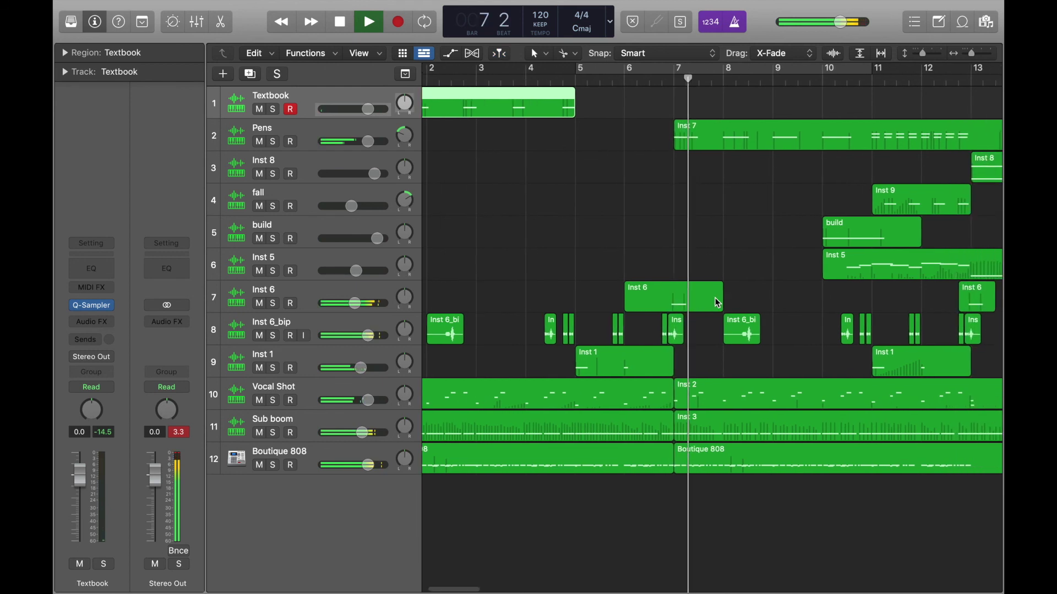
{"action": "scroll", "coordinate": [718, 303], "scroll_direction": "right", "scroll_amount": 2}
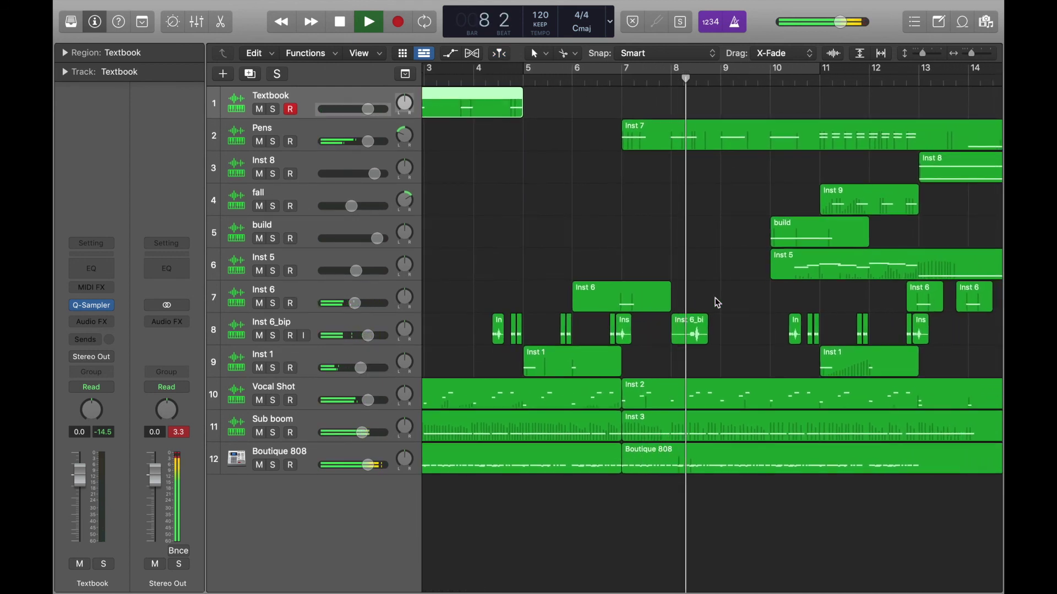
{"action": "key", "text": "space"}
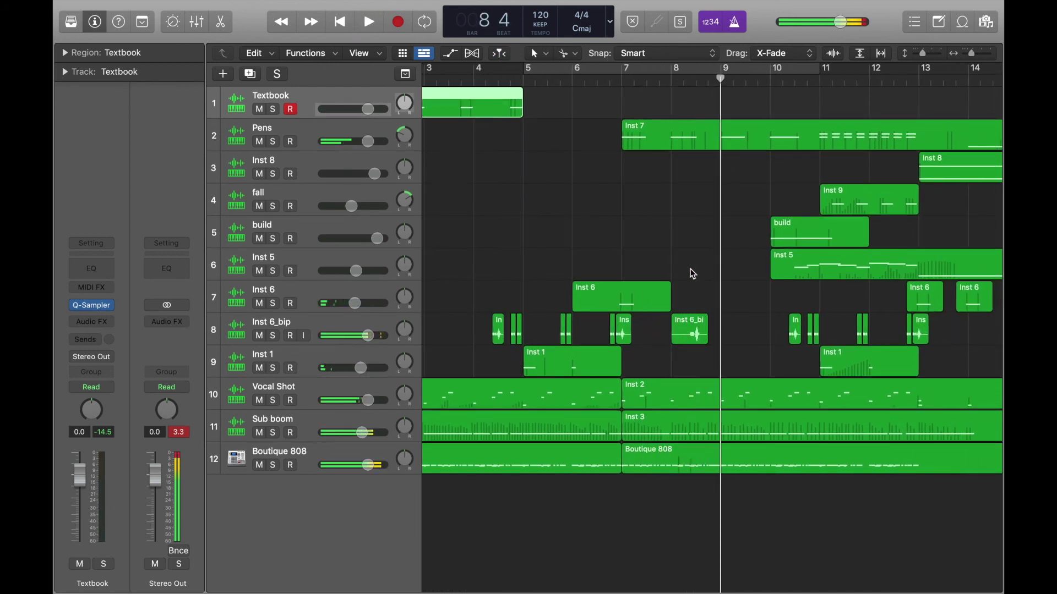
Load the Massive Beat drum kit into the new Ultrabeat track with the playhead at bar 7, and close the plug-in.
{"action": "left_click", "coordinate": [620, 80]}
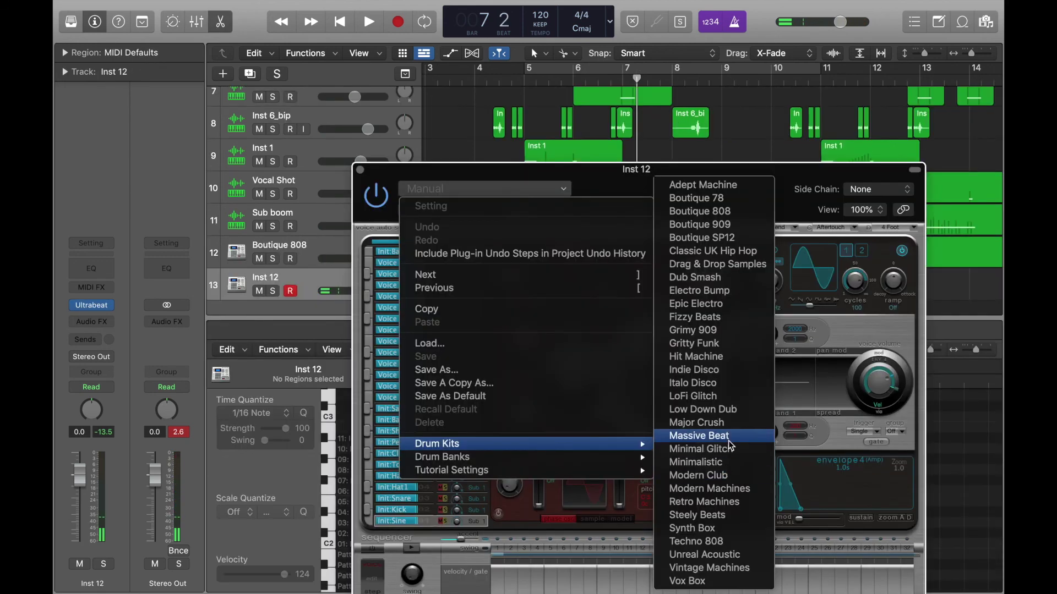
{"action": "left_click", "coordinate": [728, 440]}
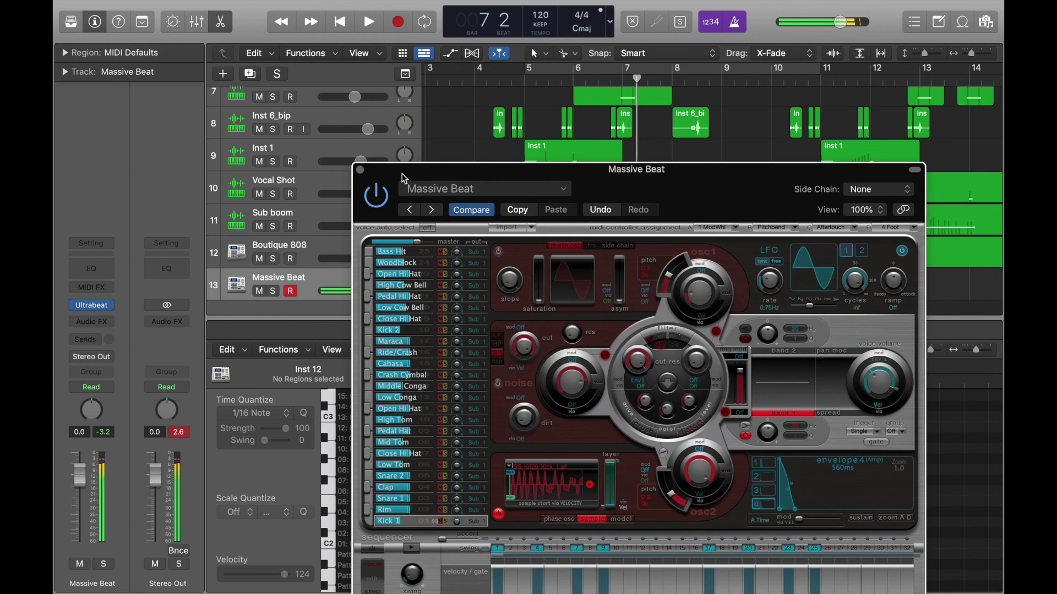
{"action": "left_click", "coordinate": [360, 170]}
Record a crash cymbal hit at bar 7 on the Massive Beat track.
{"action": "key", "text": "comma"}
{"action": "key", "text": "comma"}
{"action": "key", "text": "space"}
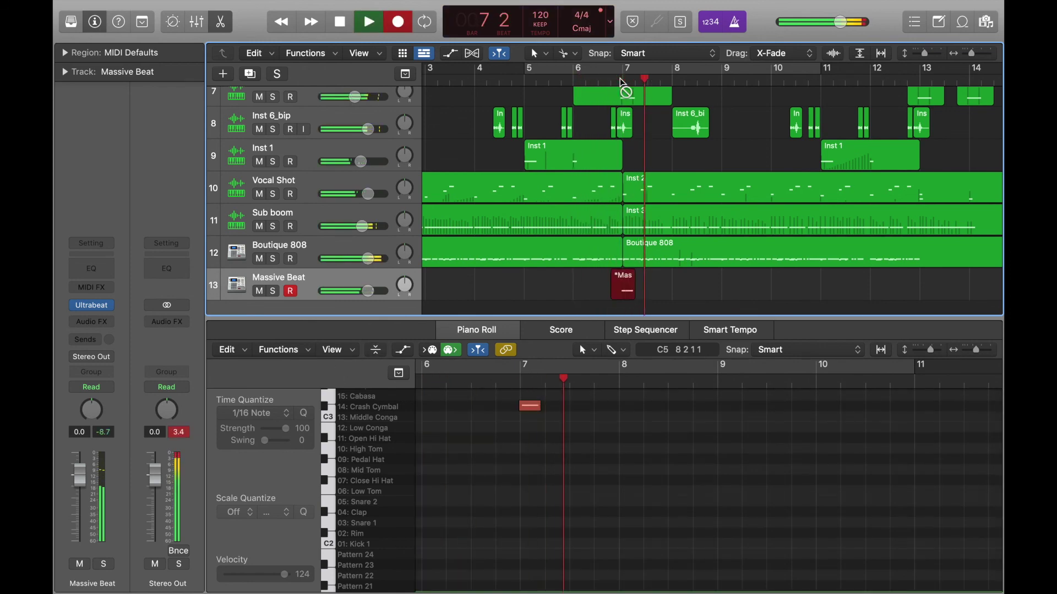
{"action": "key", "text": "space"}
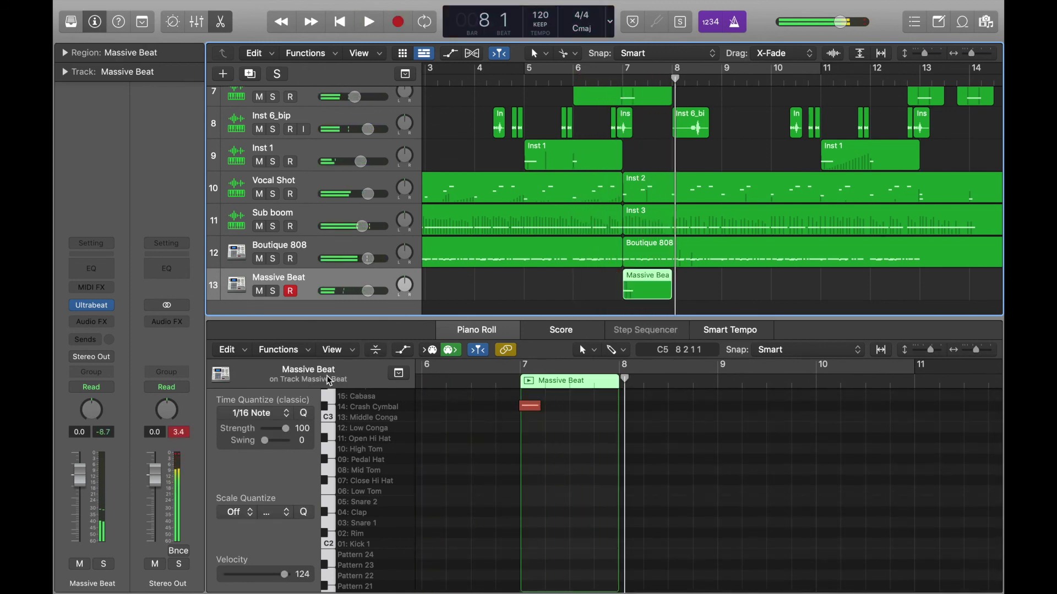
Insert Space Designer on the Massive Beat track with its factory default setting and play the crash back from bar 6.
{"action": "left_click", "coordinate": [104, 324]}
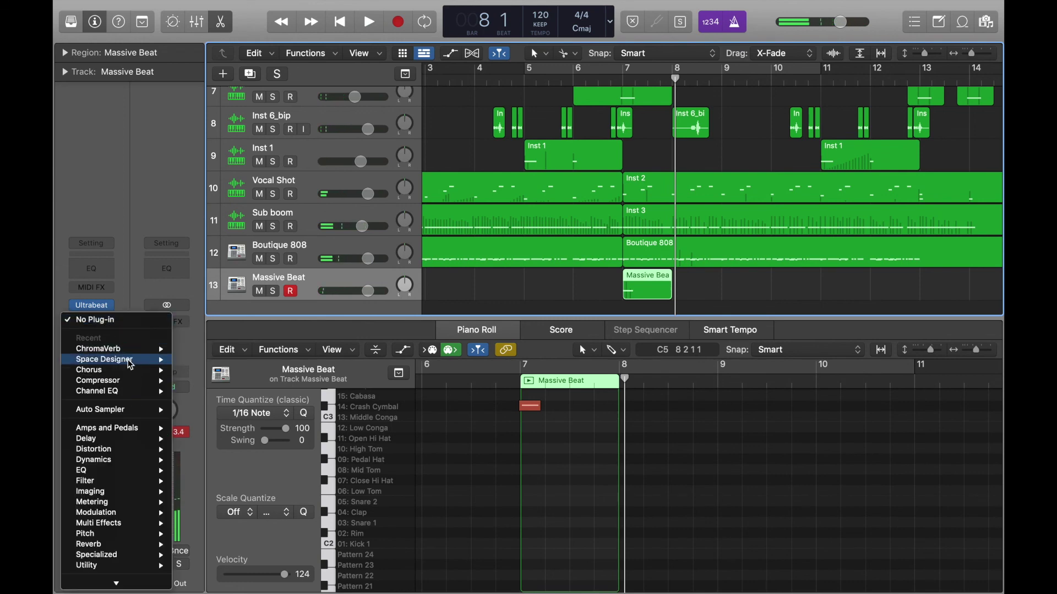
{"action": "left_click", "coordinate": [196, 360]}
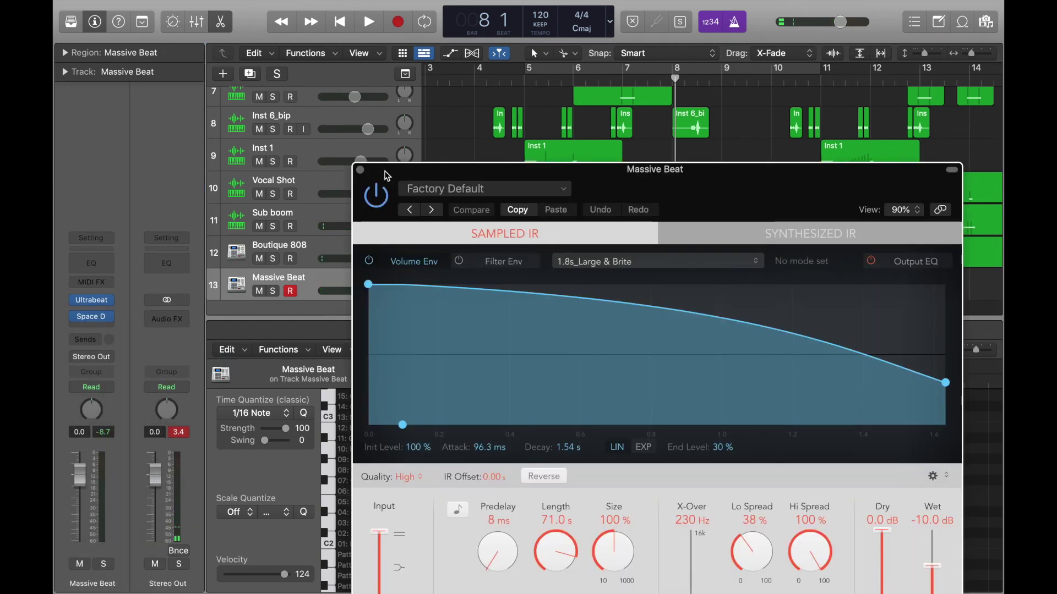
{"action": "left_click", "coordinate": [360, 171]}
{"action": "left_click", "coordinate": [595, 80]}
{"action": "key", "text": "space"}
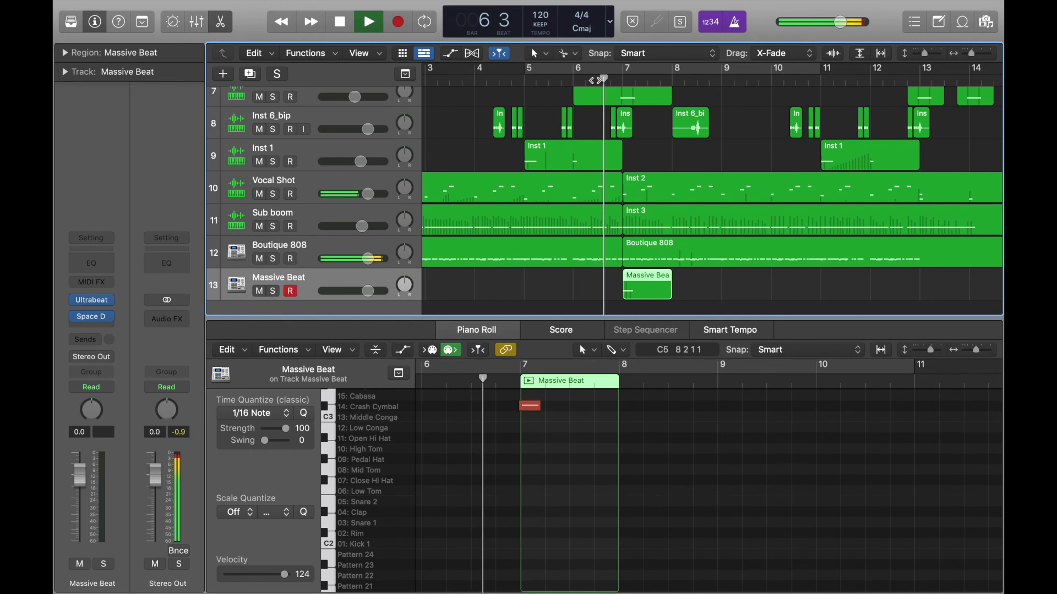
Lower the Massive Beat track's volume to about -8.2 dB and play the arrangement on from bar 7 to check the crash's level.
{"action": "mouse_move", "coordinate": [367, 291]}
{"action": "key", "text": "space"}
{"action": "left_click_drag", "start_coordinate": [368, 291], "coordinate": [349, 291]}
{"action": "key", "text": "space"}
{"action": "scroll", "coordinate": [713, 228], "scroll_direction": "right", "scroll_amount": 5}
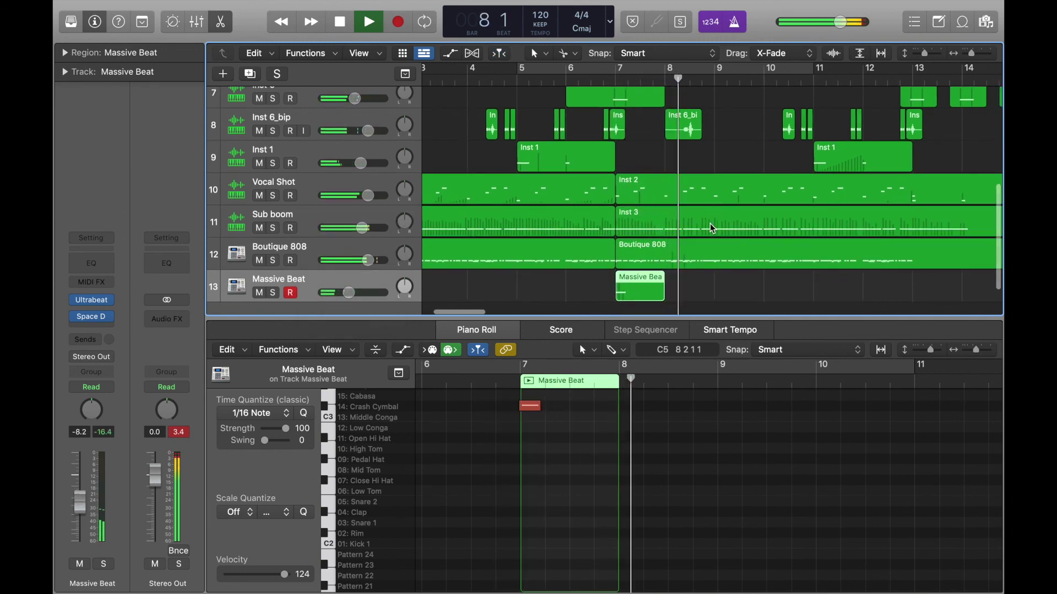
{"action": "scroll", "coordinate": [713, 229], "scroll_direction": "up", "scroll_amount": 2}
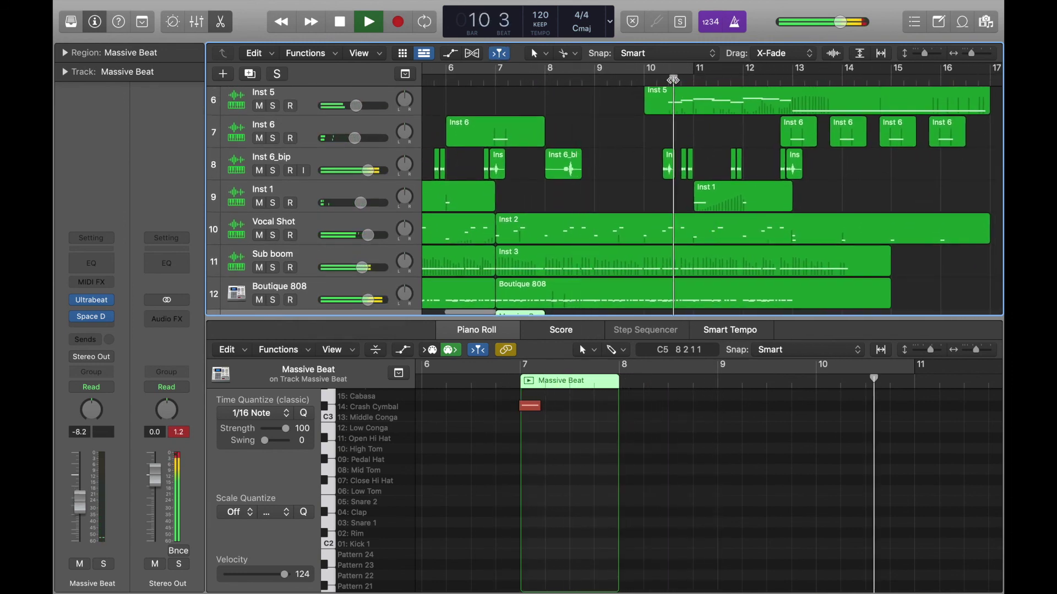
{"action": "scroll", "coordinate": [714, 175], "scroll_direction": "right", "scroll_amount": 2}
{"action": "scroll", "coordinate": [714, 175], "scroll_direction": "down", "scroll_amount": 2}
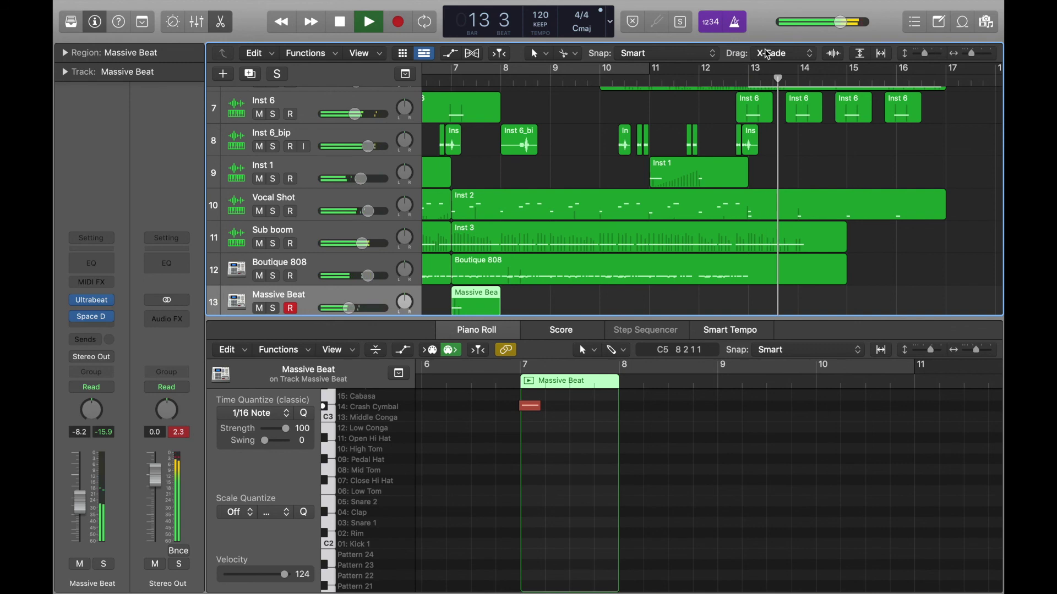
Record a second, sustained crash cymbal hit at bar 13 on the Massive Beat track.
{"action": "key", "text": "space"}
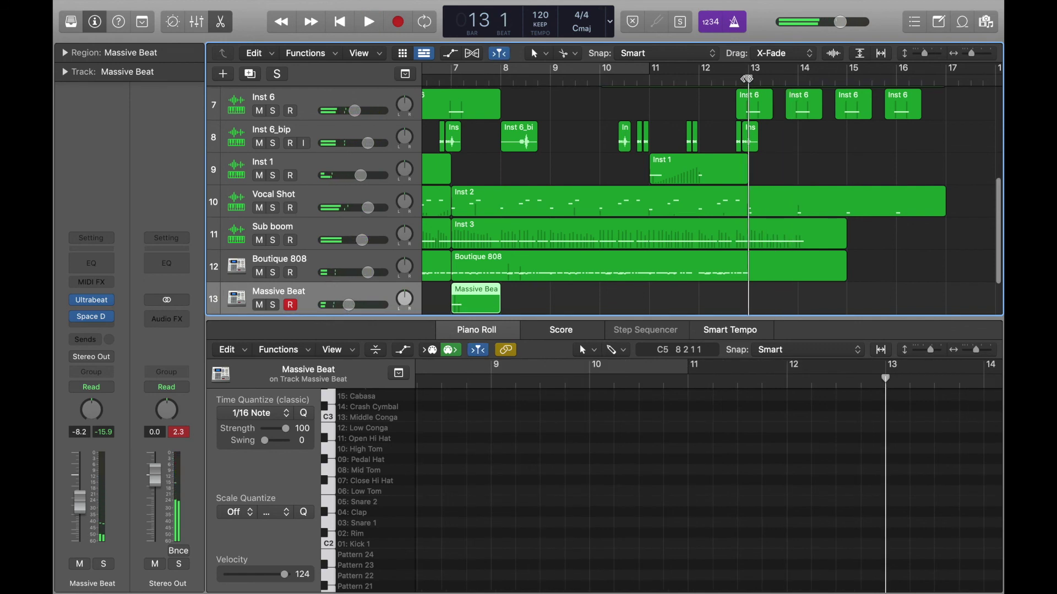
{"action": "key", "text": "space"}
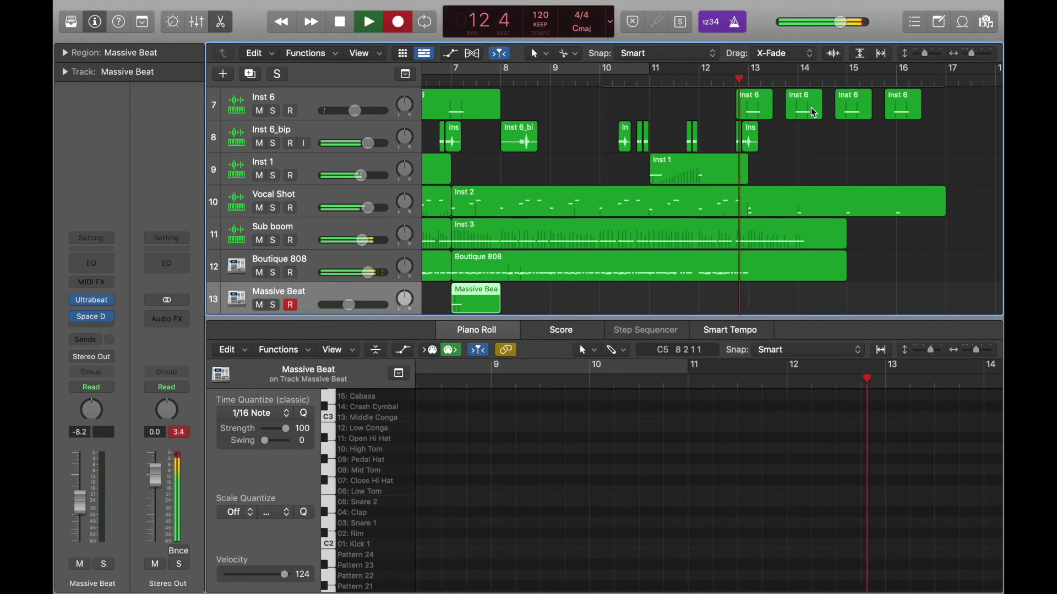
{"action": "key", "text": "r"}
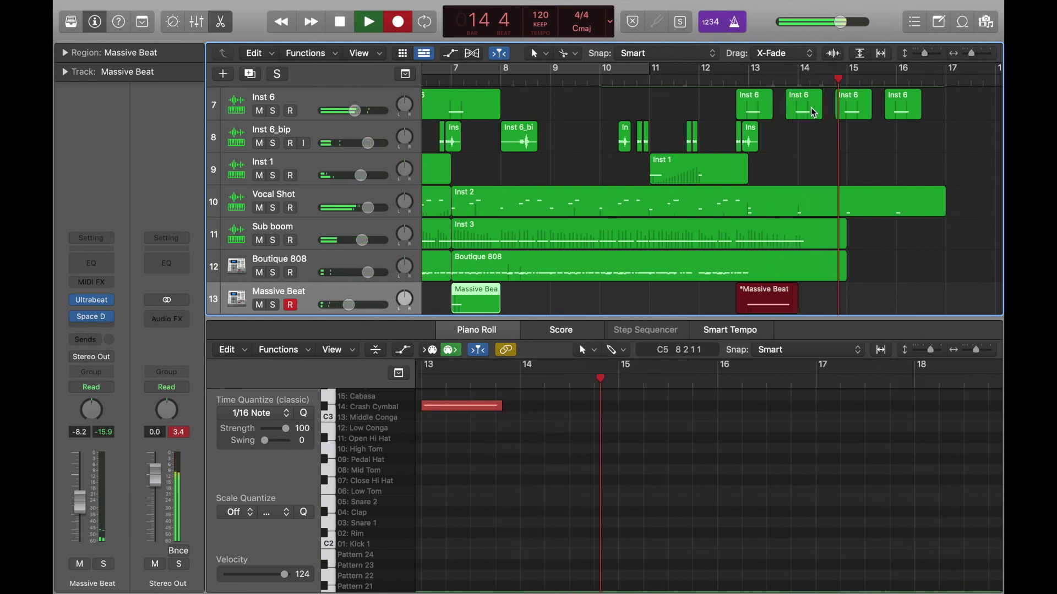
{"action": "scroll", "coordinate": [814, 113], "scroll_direction": "up", "scroll_amount": 1}
{"action": "scroll", "coordinate": [814, 113], "scroll_direction": "up", "scroll_amount": 3}
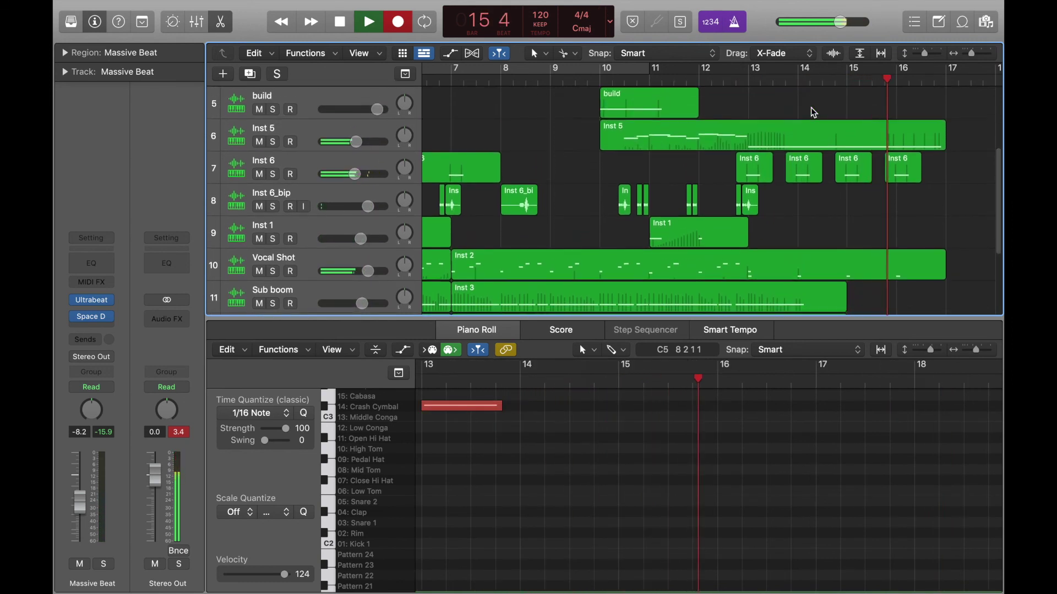
{"action": "scroll", "coordinate": [814, 113], "scroll_direction": "up", "scroll_amount": 1}
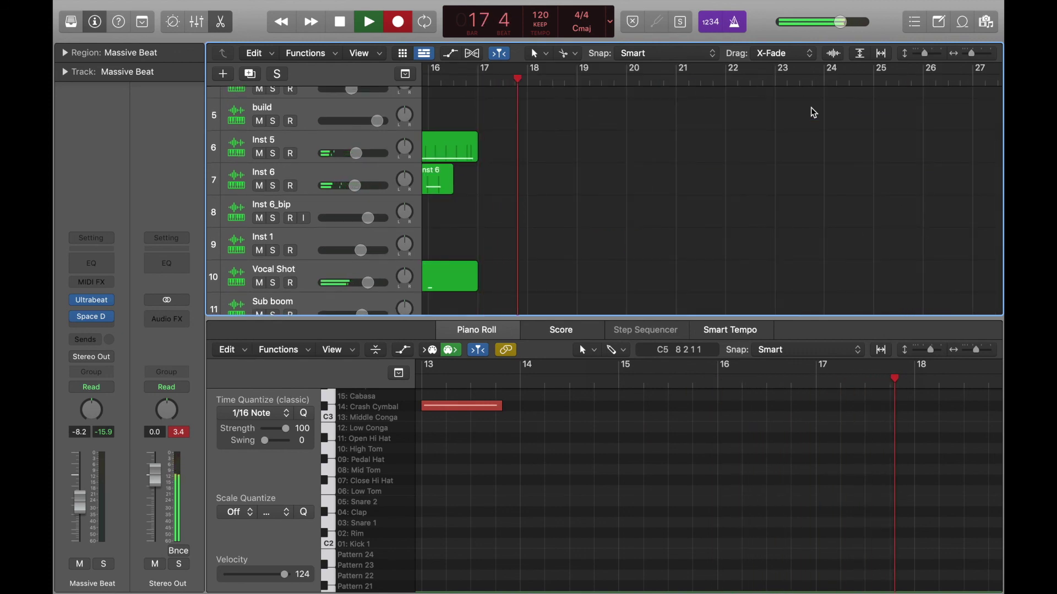
{"action": "key", "text": "space"}
Play the arrangement from bar 13 to check the new crash and the ending, and return the playhead to the project's start.
{"action": "scroll", "coordinate": [815, 113], "scroll_direction": "down", "scroll_amount": 1}
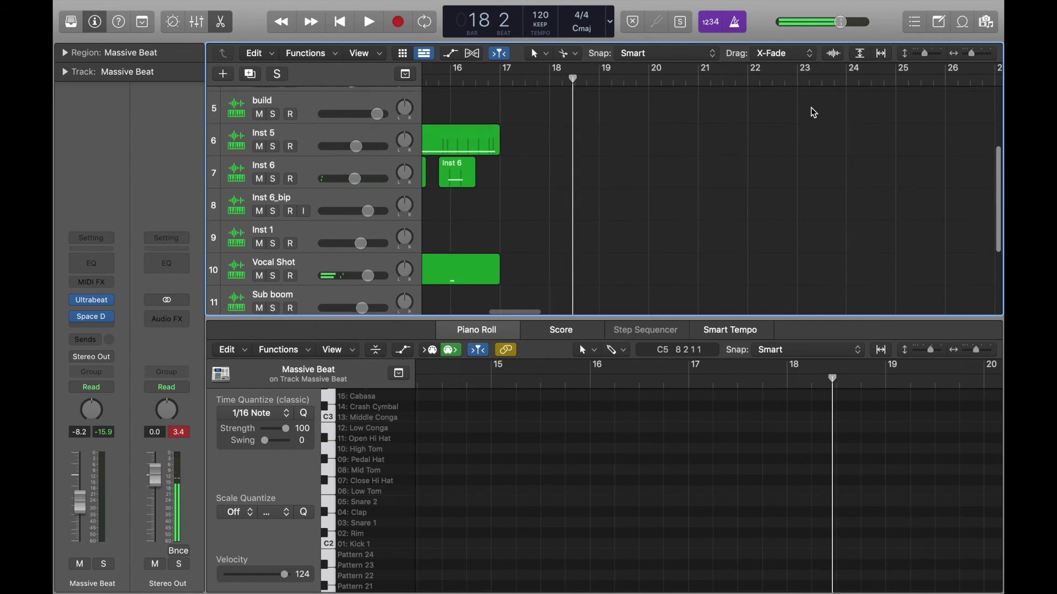
{"action": "key", "text": "z"}
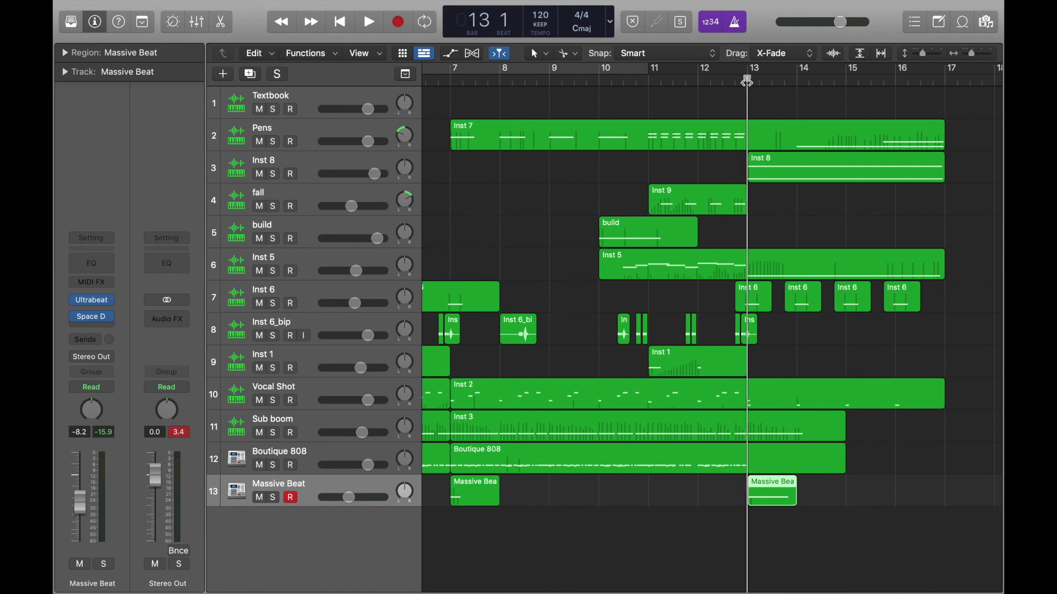
{"action": "key", "text": "space"}
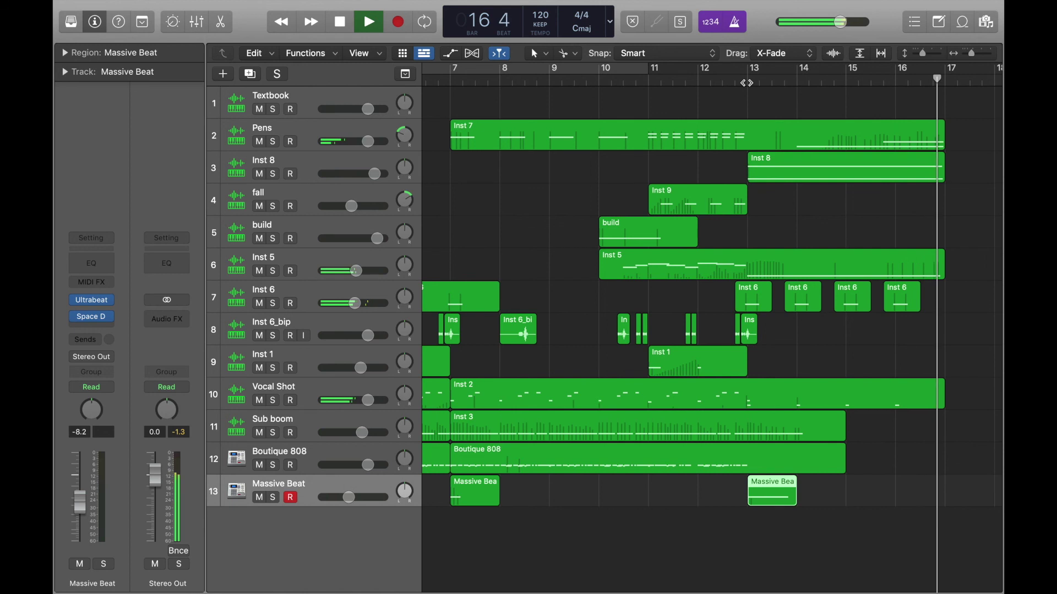
{"action": "scroll", "coordinate": [688, 101], "scroll_direction": "left", "scroll_amount": 5}
{"action": "double_click", "coordinate": [773, 82]}
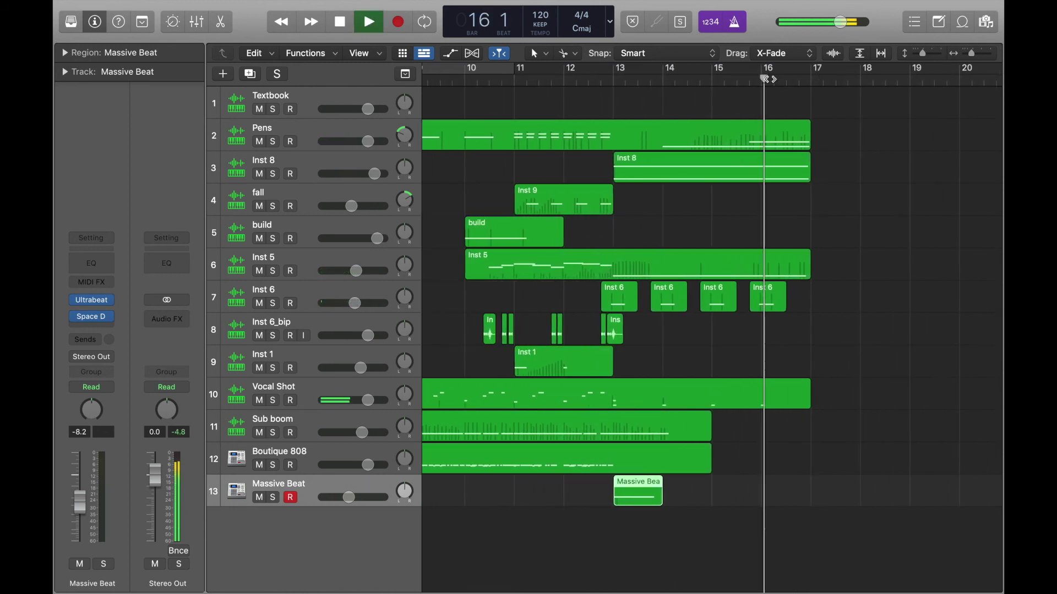
{"action": "double_click", "coordinate": [615, 76]}
{"action": "scroll", "coordinate": [614, 76], "scroll_direction": "left", "scroll_amount": 10}
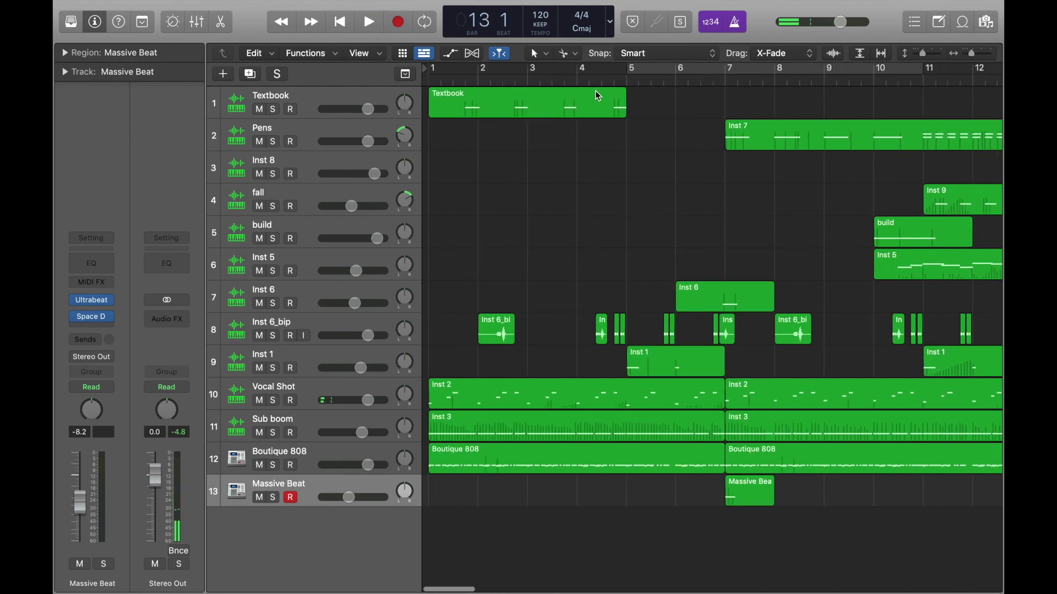
{"action": "key", "text": "Return"}
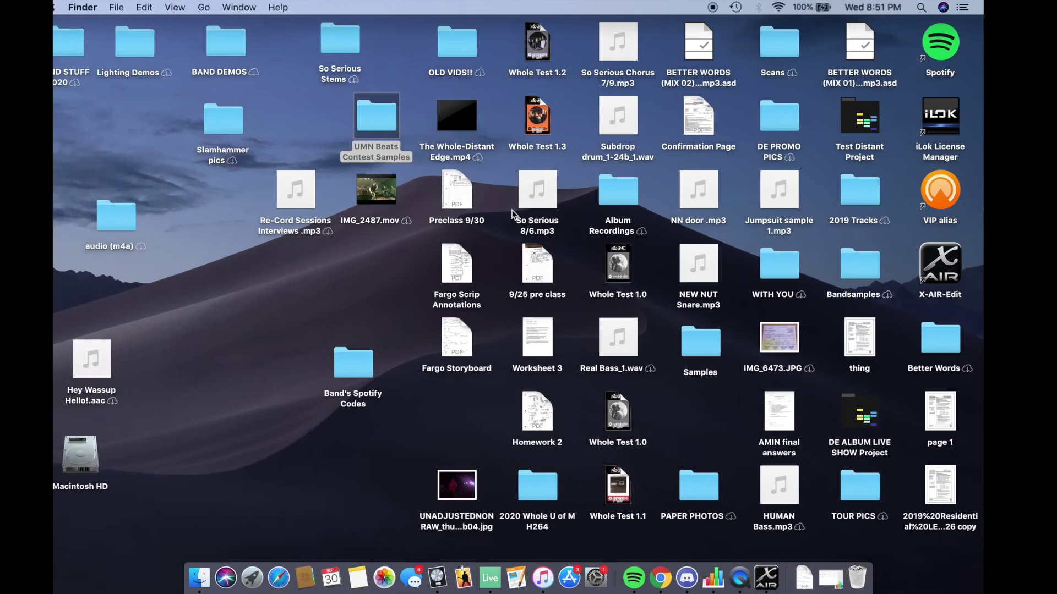